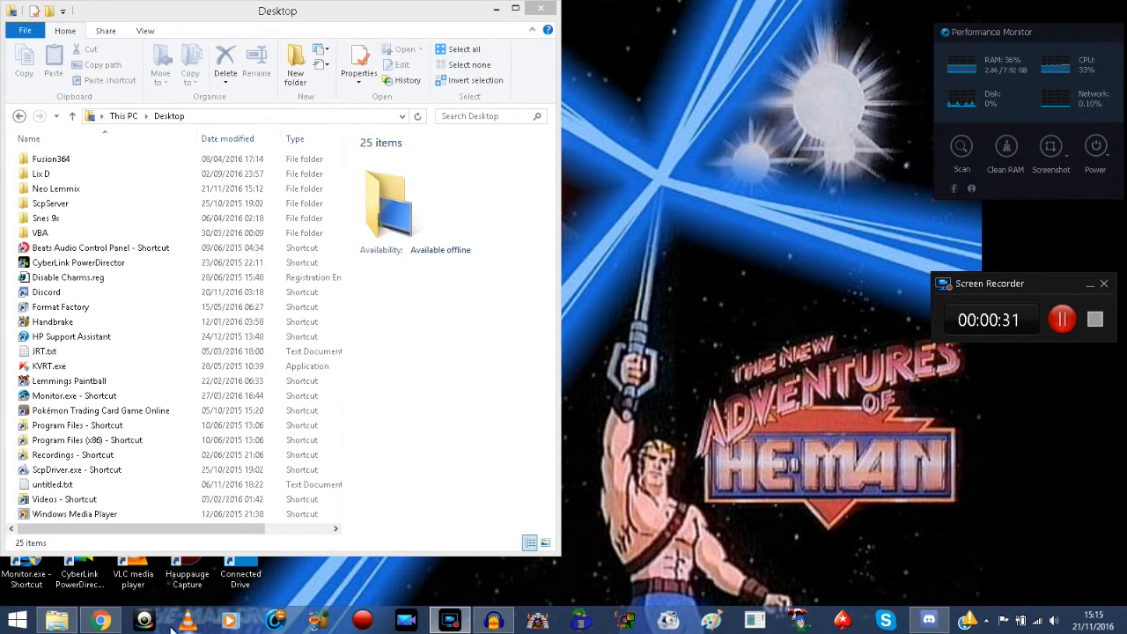
# Switch to Chrome and open the NeoLemmix board on the Lemmings Forums site.
pyautogui.click(101, 621)
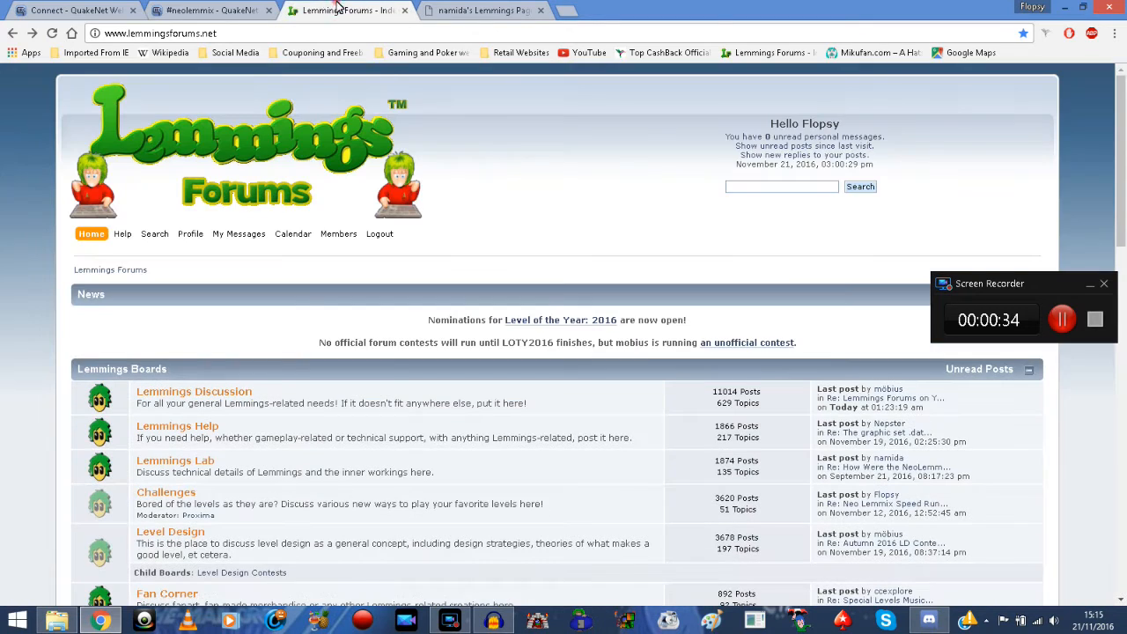
pyautogui.click(339, 9)
pyautogui.click(1092, 288)
pyautogui.moveTo(1123, 113); pyautogui.dragTo(1075, 113)
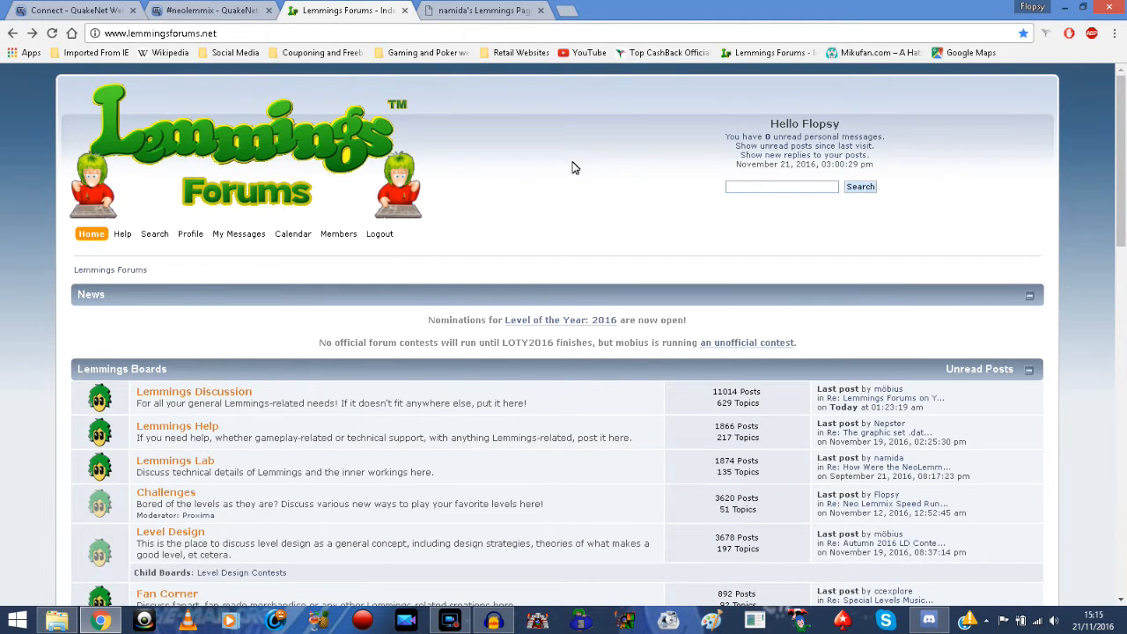
pyautogui.moveTo(1123, 153); pyautogui.dragTo(1123, 242)
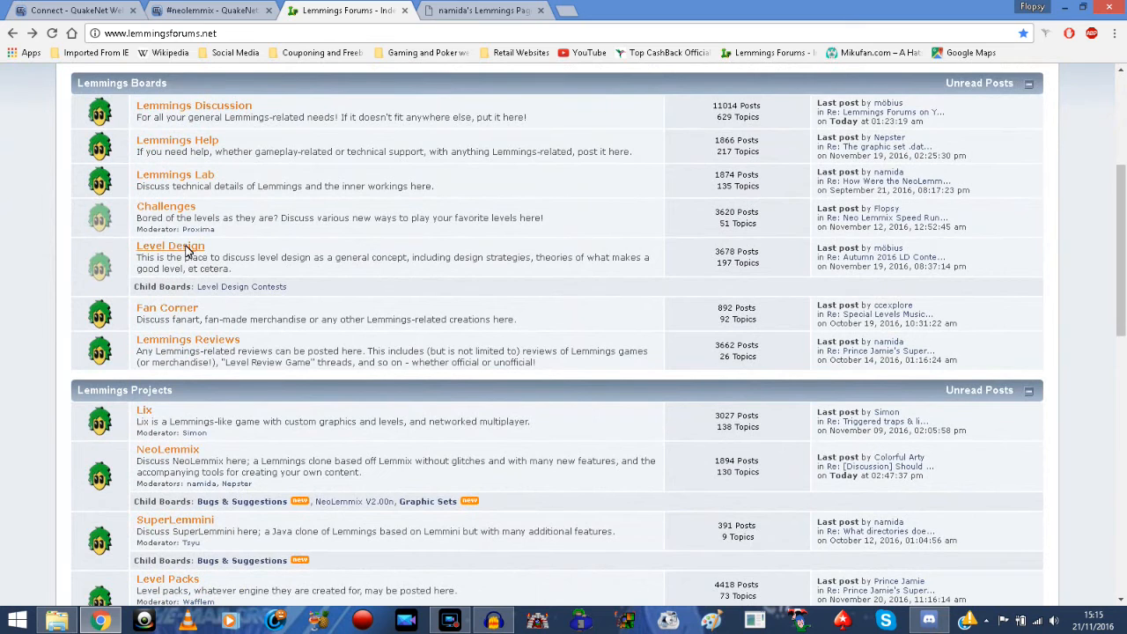
pyautogui.click(169, 450)
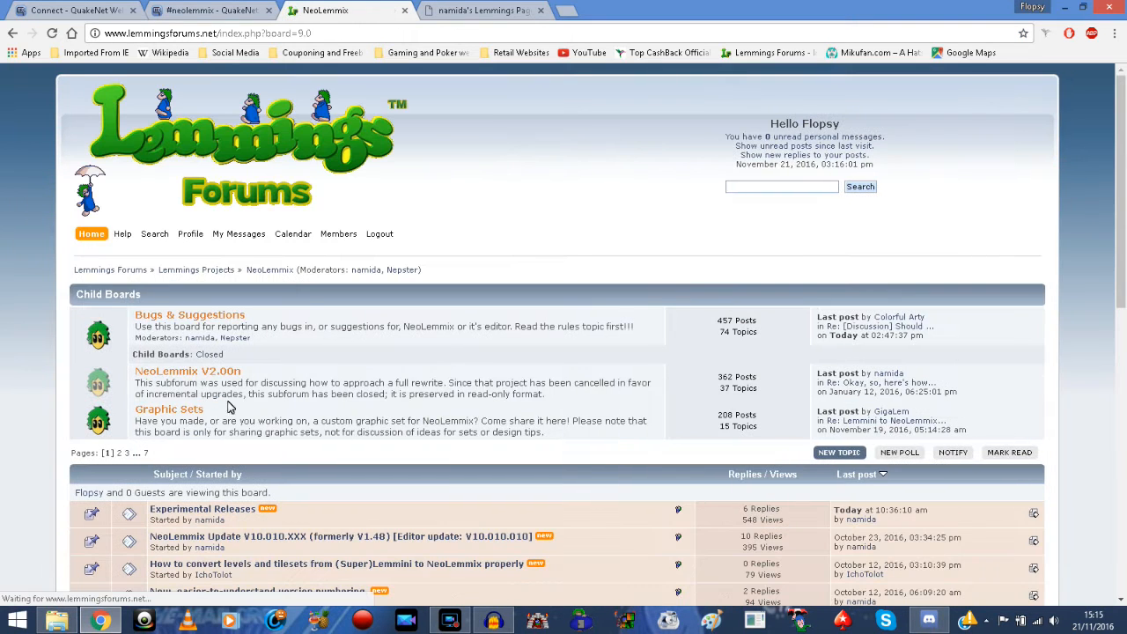
# Open the pinned NeoLemmix Update V10.010.XXX topic and examine its current sub-versions, version notes and download links.
pyautogui.scroll(-3, 209, 333)
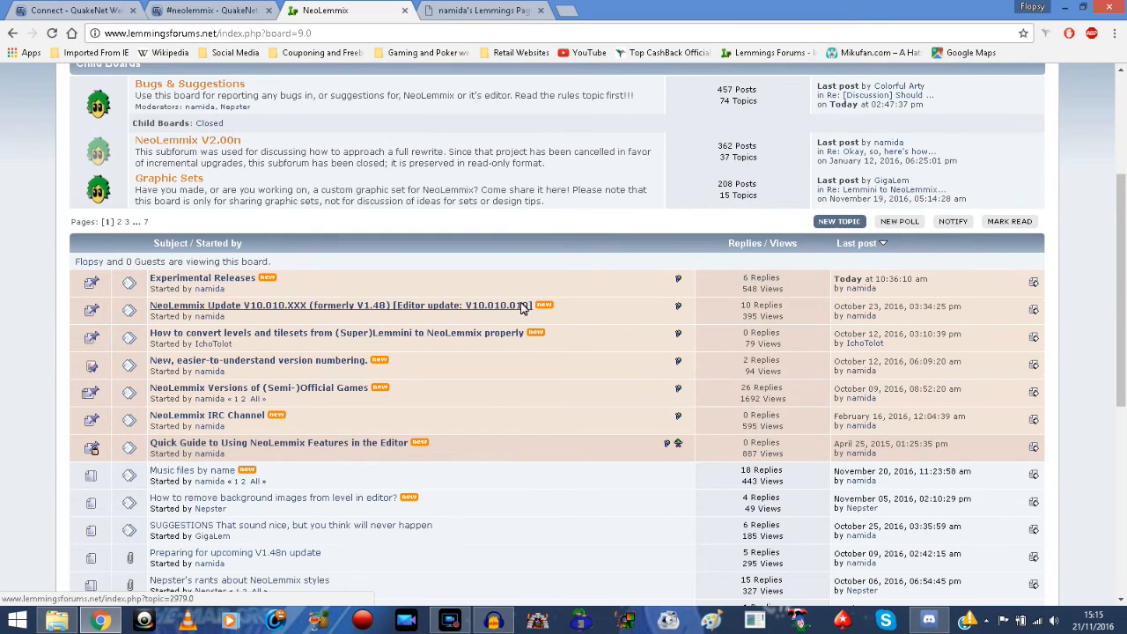
pyautogui.click(374, 304)
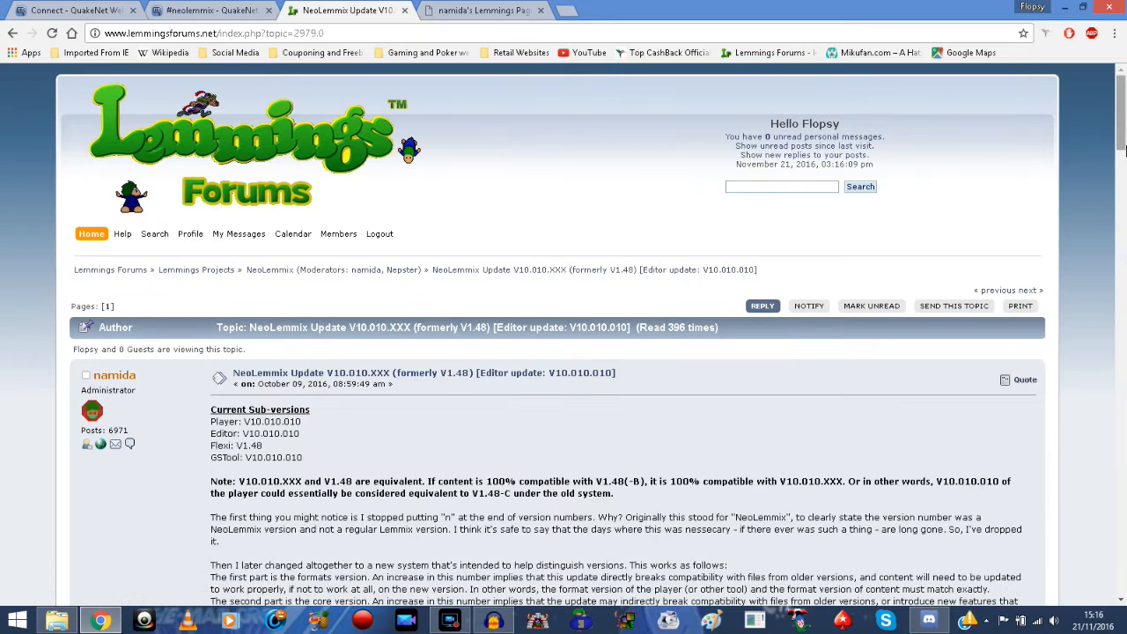
pyautogui.moveTo(1123, 130); pyautogui.dragTo(1113, 170)
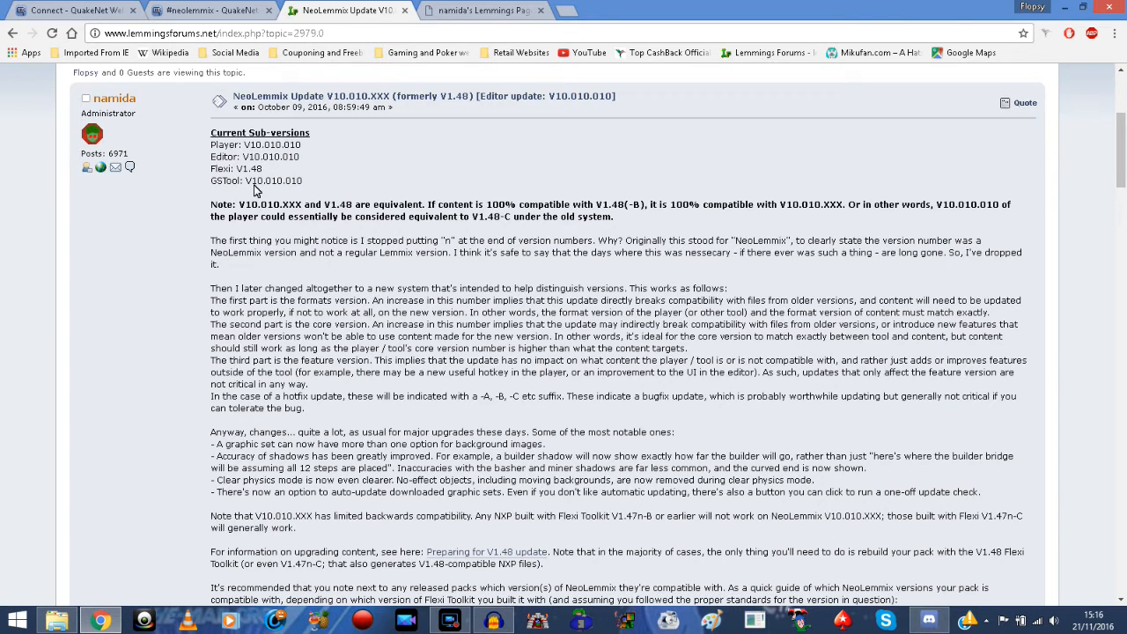
pyautogui.moveTo(1122, 155); pyautogui.dragTo(1122, 162)
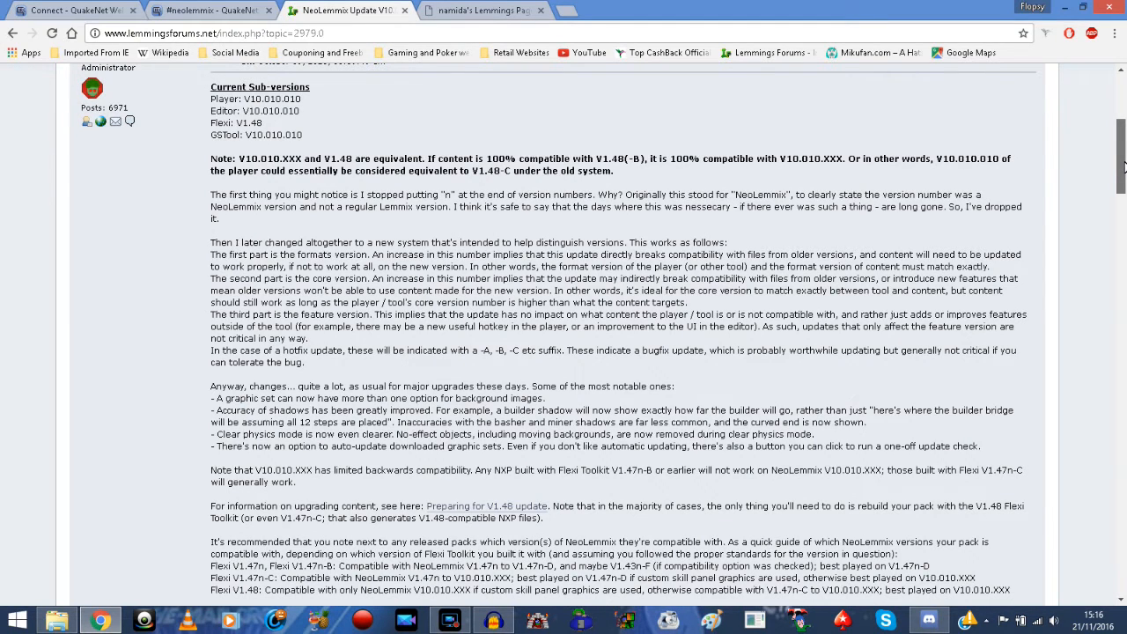
pyautogui.moveTo(1122, 164); pyautogui.dragTo(1122, 211)
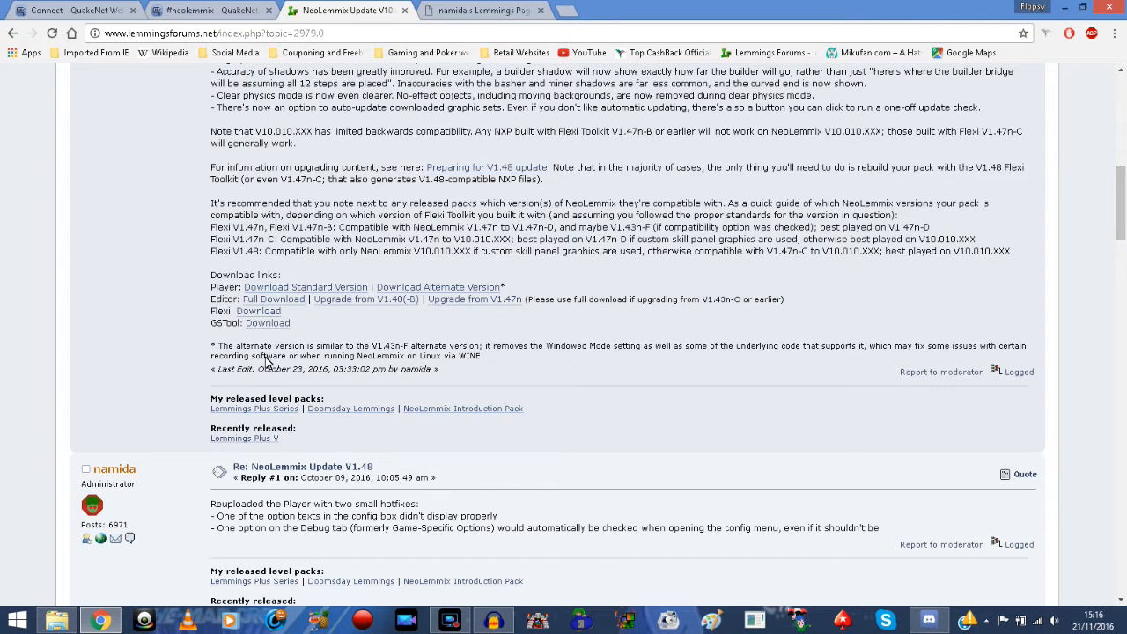
pyautogui.scroll(1, 264, 365)
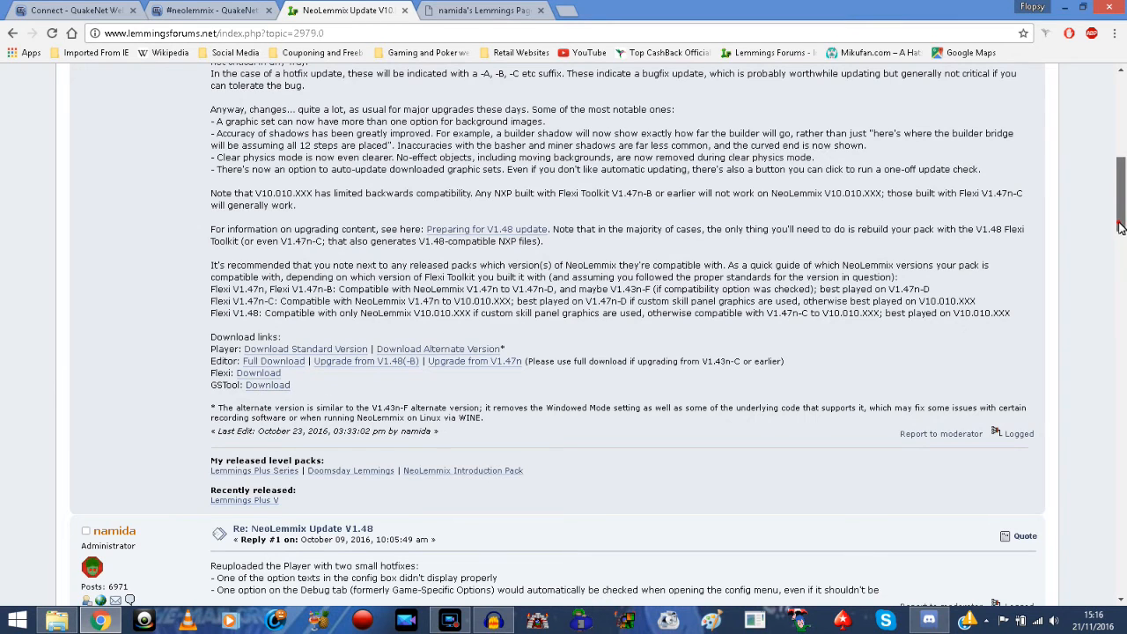
pyautogui.moveTo(1120, 227); pyautogui.dragTo(1120, 145)
# On the neolemmix.com site, view the NeoLemmix engine page and the NeoLemmix Editor page.
pyautogui.click(475, 11)
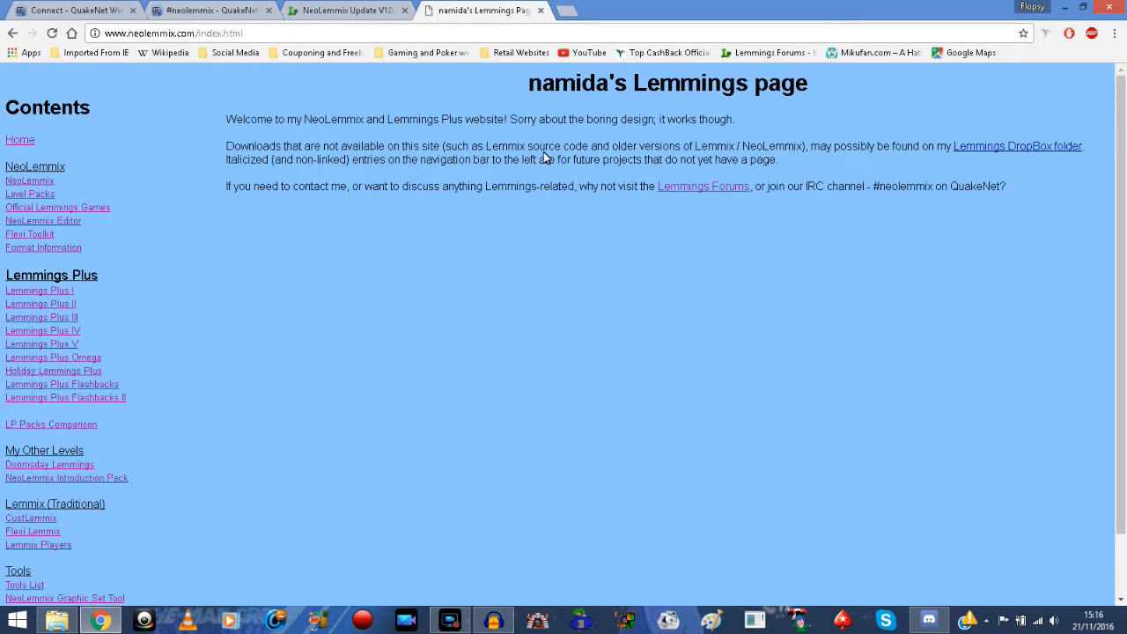
pyautogui.click(24, 181)
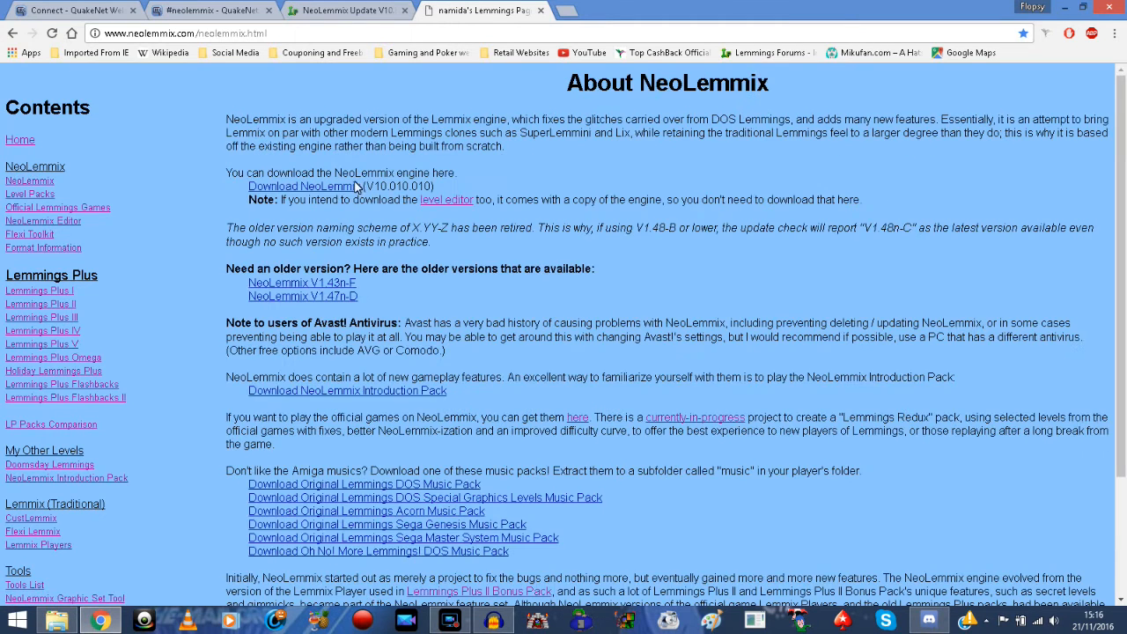
pyautogui.click(30, 223)
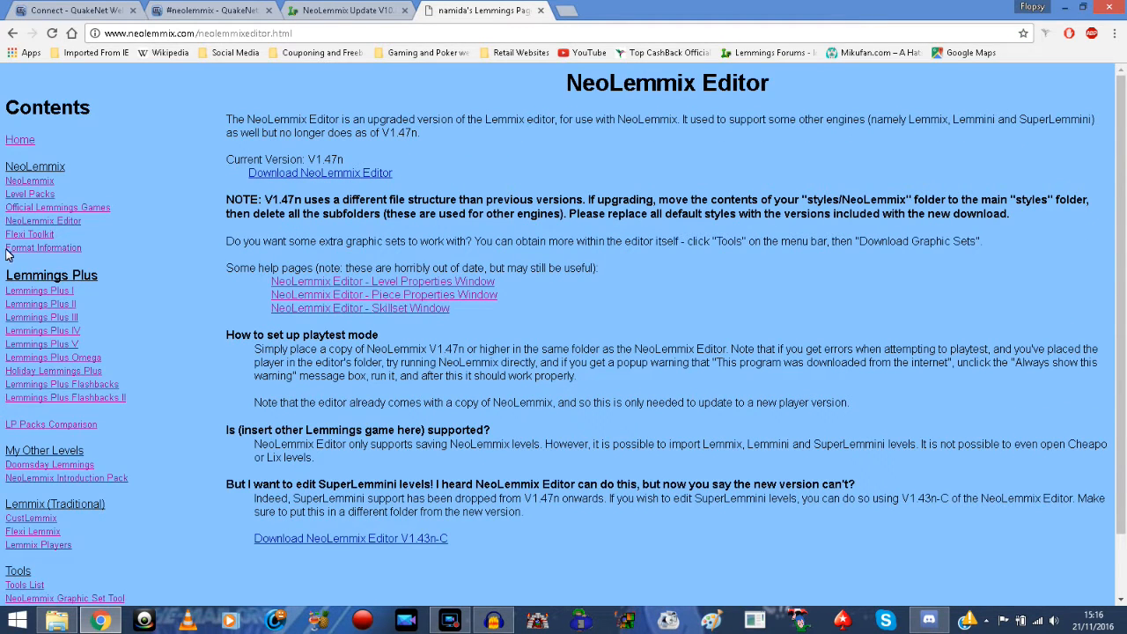
# View the site's Flexi Toolkit page and its NeoLemmix Graphic Set Tool page.
pyautogui.click(39, 235)
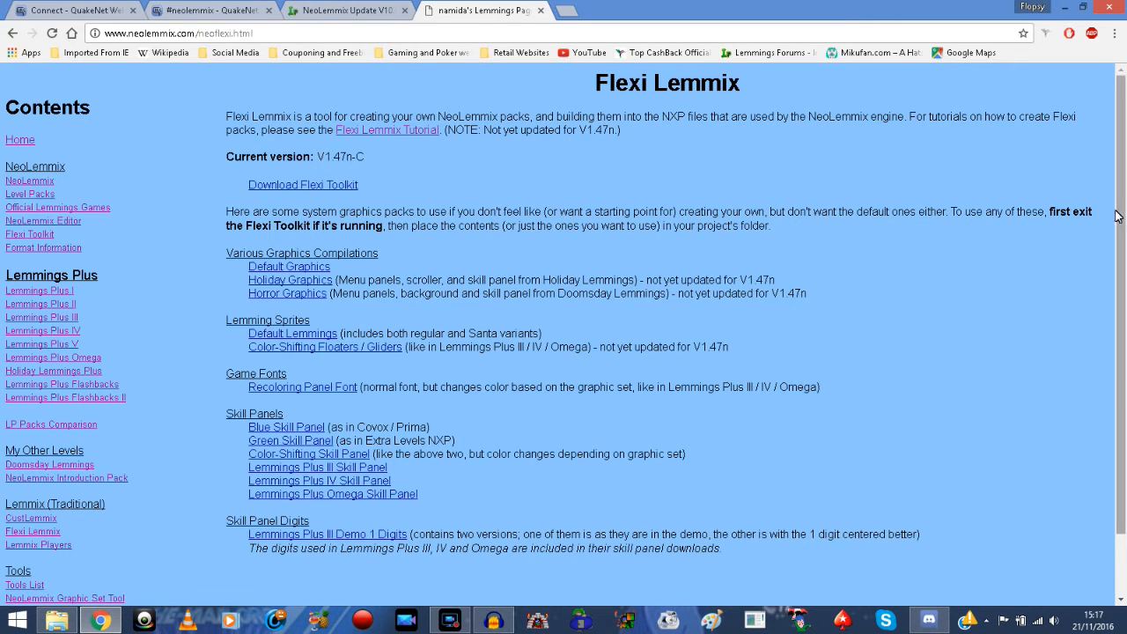
pyautogui.scroll(-1, 1121, 303)
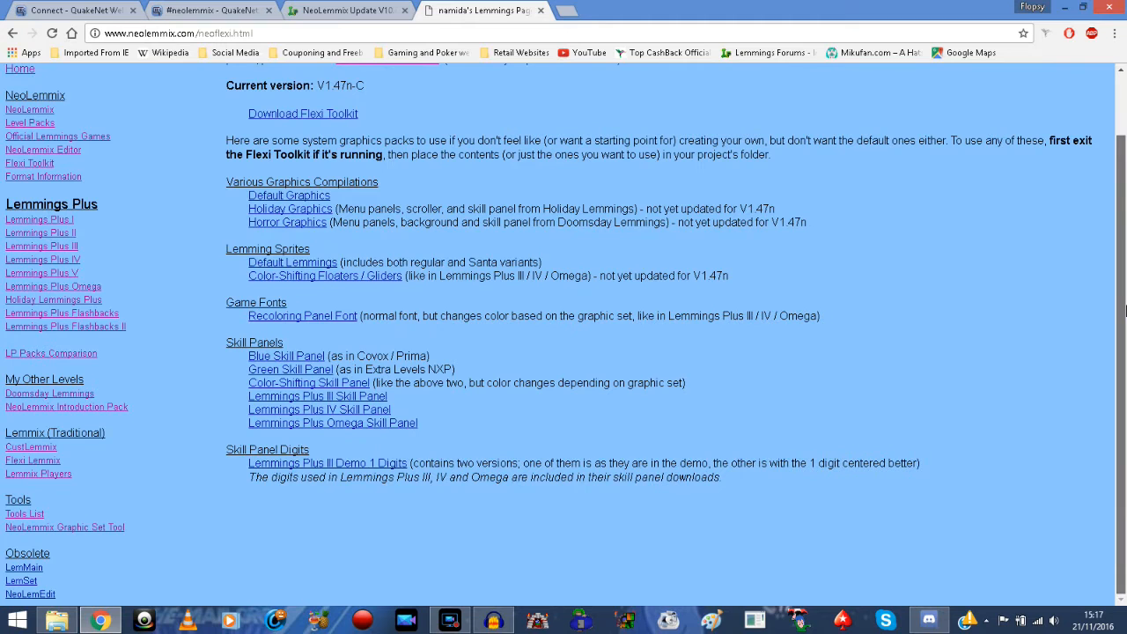
pyautogui.click(65, 526)
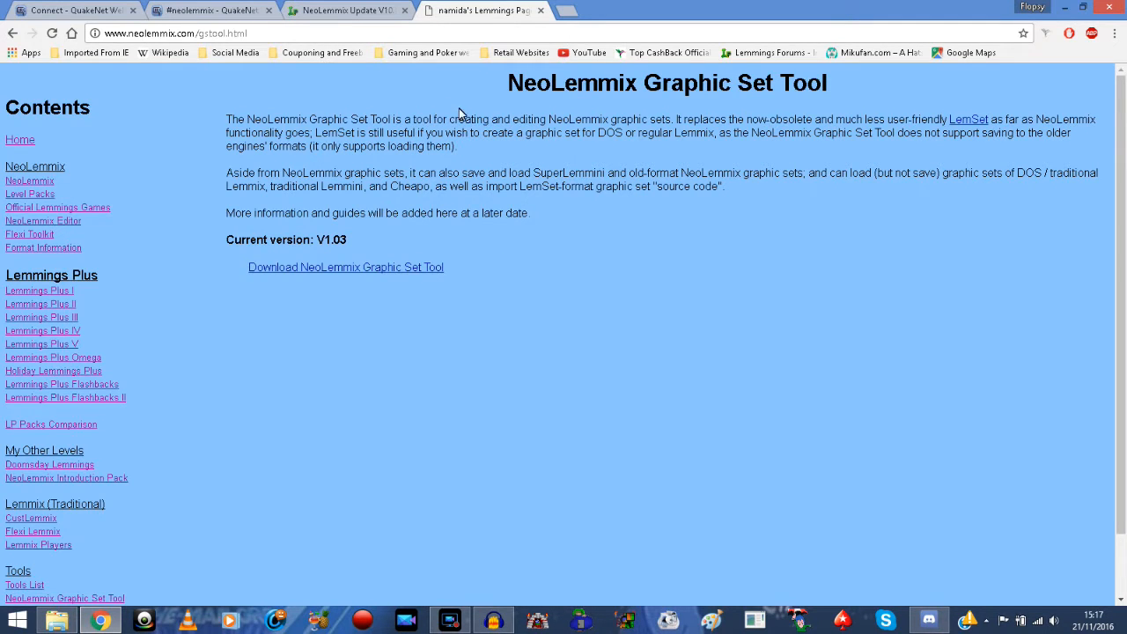
# Compare the forum's NeoLemmix update topic with the Graphic Set Tool page, ending on the forum topic.
pyautogui.click(315, 8)
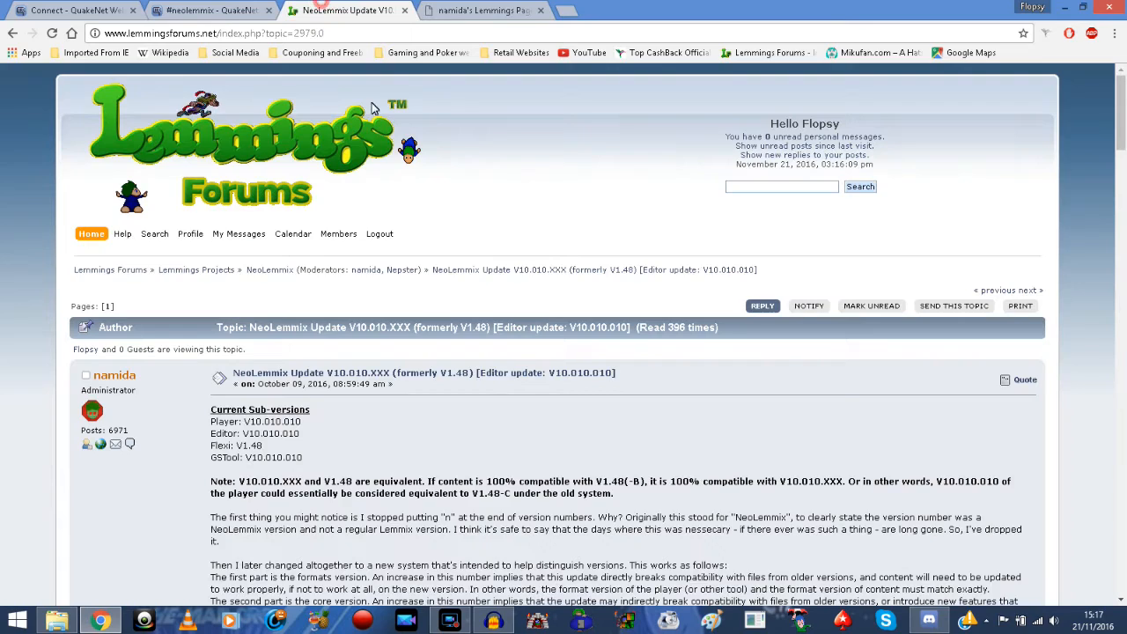
pyautogui.moveTo(1122, 164); pyautogui.dragTo(1123, 113)
pyautogui.click(493, 10)
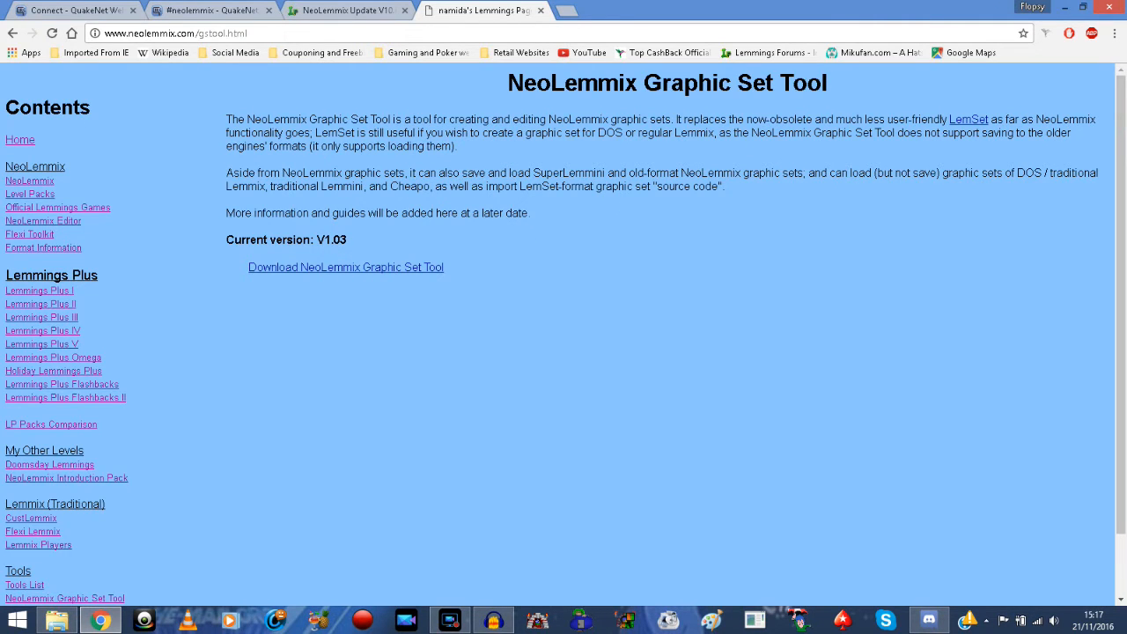
pyautogui.click(322, 9)
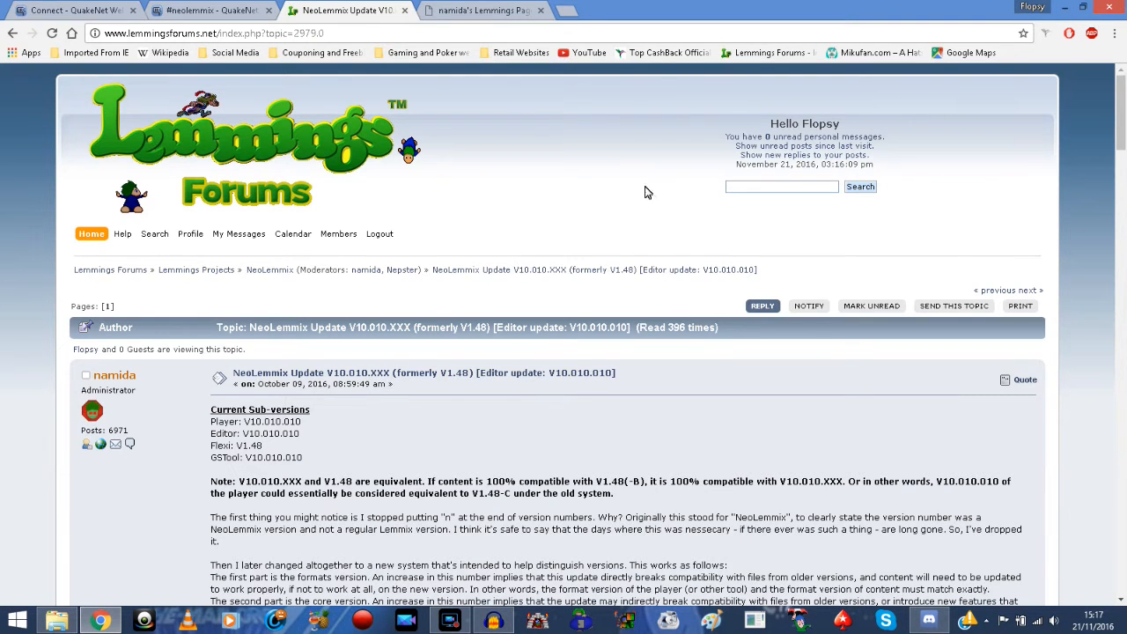
# Switch to File Explorer, examine the Neo Lemmix players folder inside Neo Lemmix v1.48, and return to its parent folder.
pyautogui.click(1063, 7)
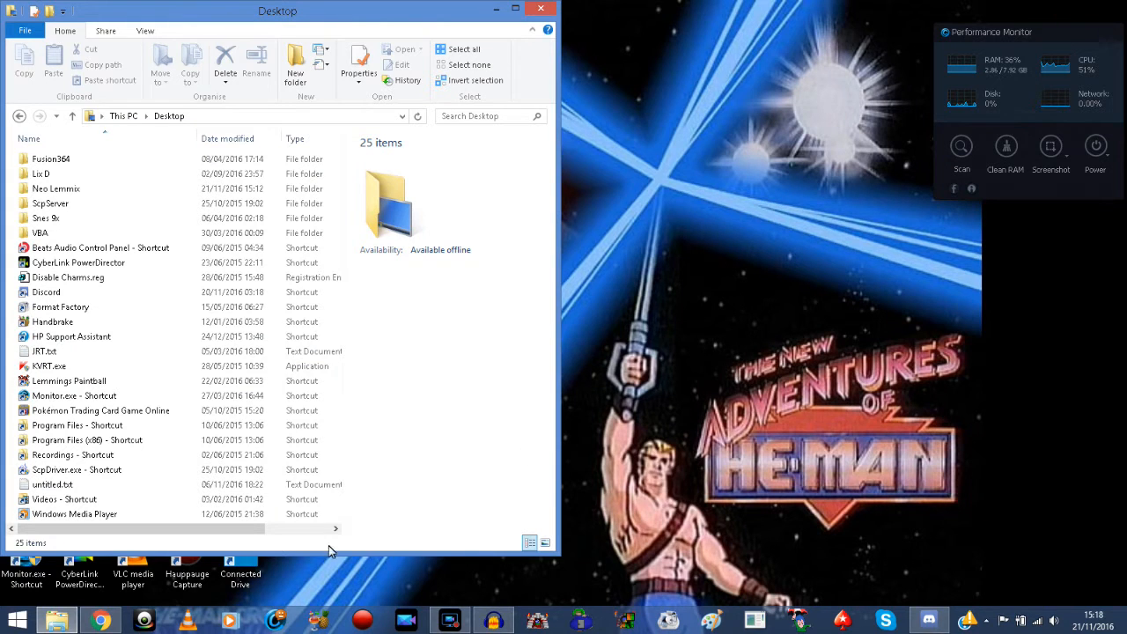
pyautogui.doubleClick(55, 192)
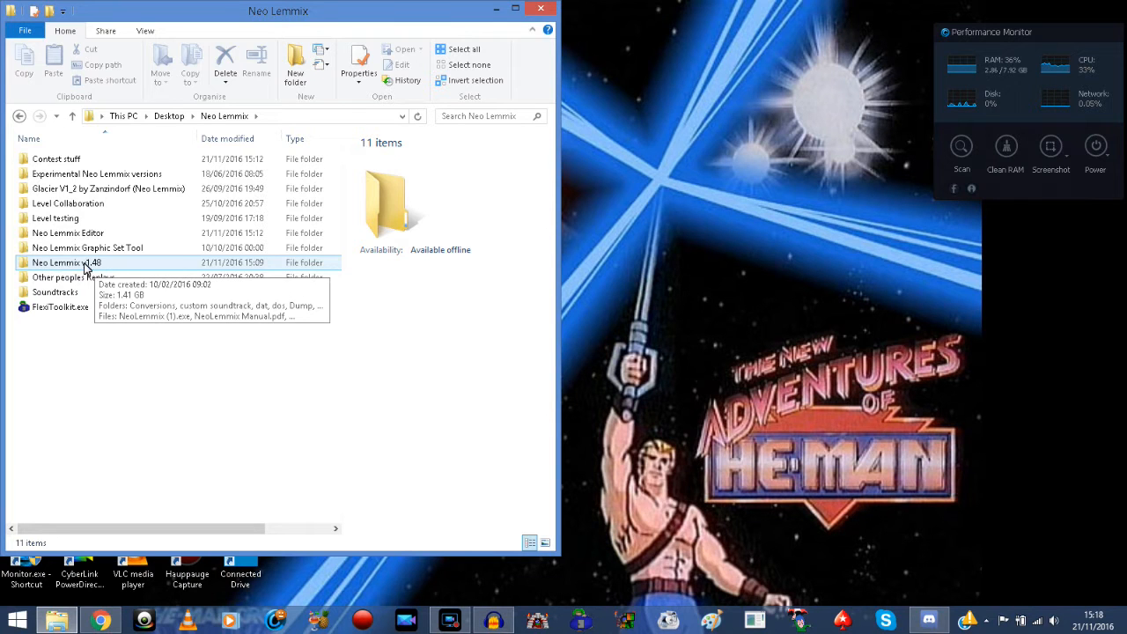
pyautogui.doubleClick(86, 264)
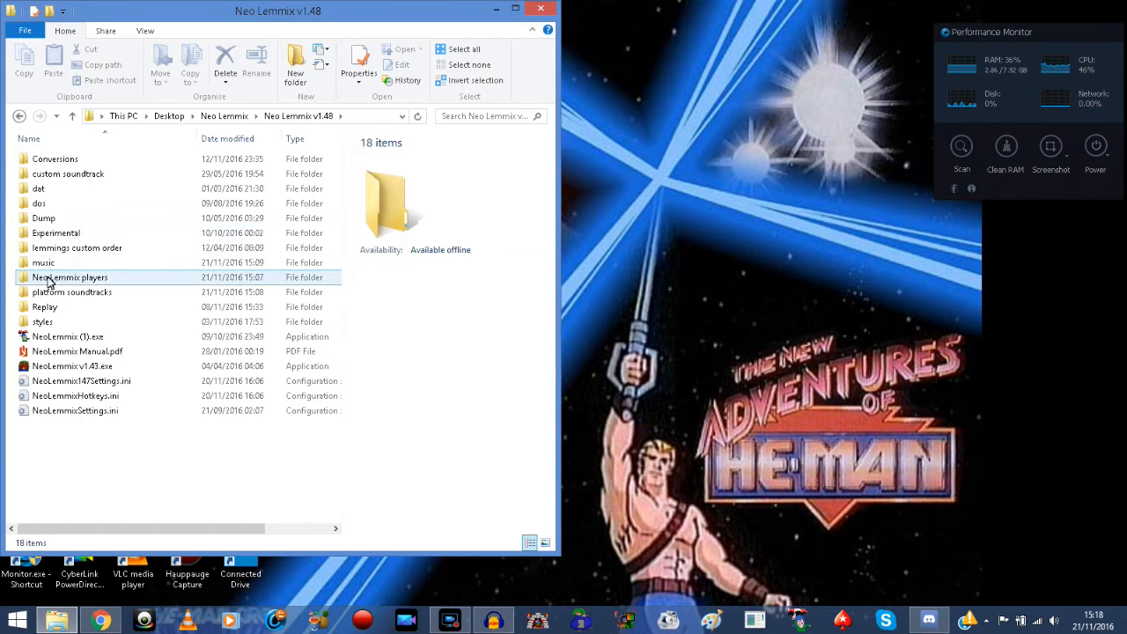
pyautogui.doubleClick(58, 280)
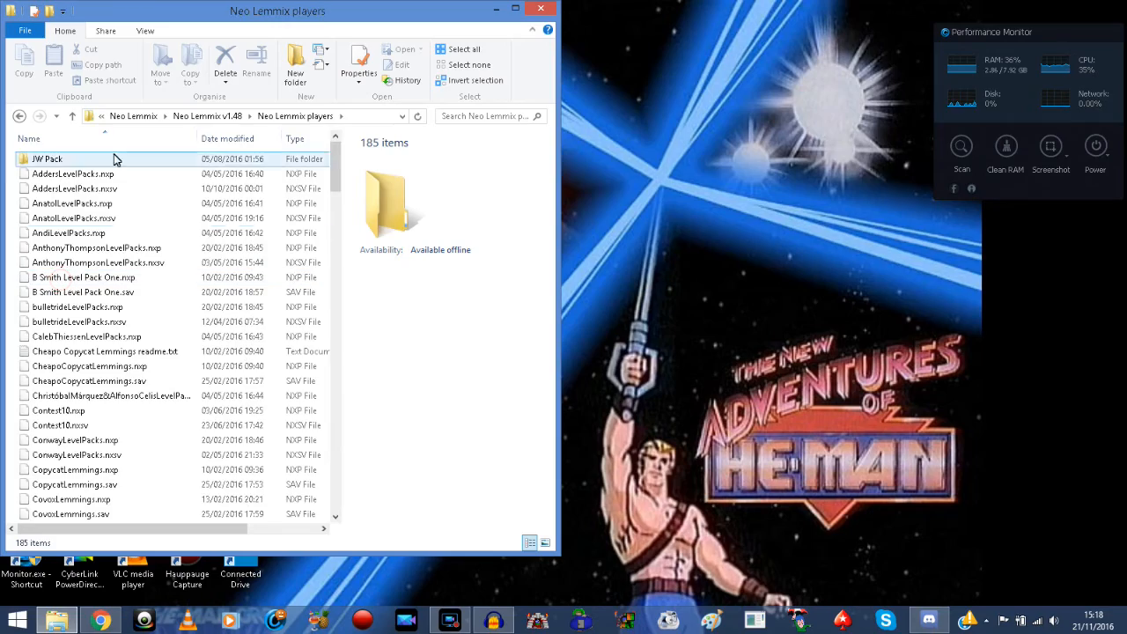
pyautogui.moveTo(335, 162)
pyautogui.mouseDown()
pyautogui.moveTo(320, 482)
pyautogui.moveTo(327, 163)
pyautogui.mouseUp()
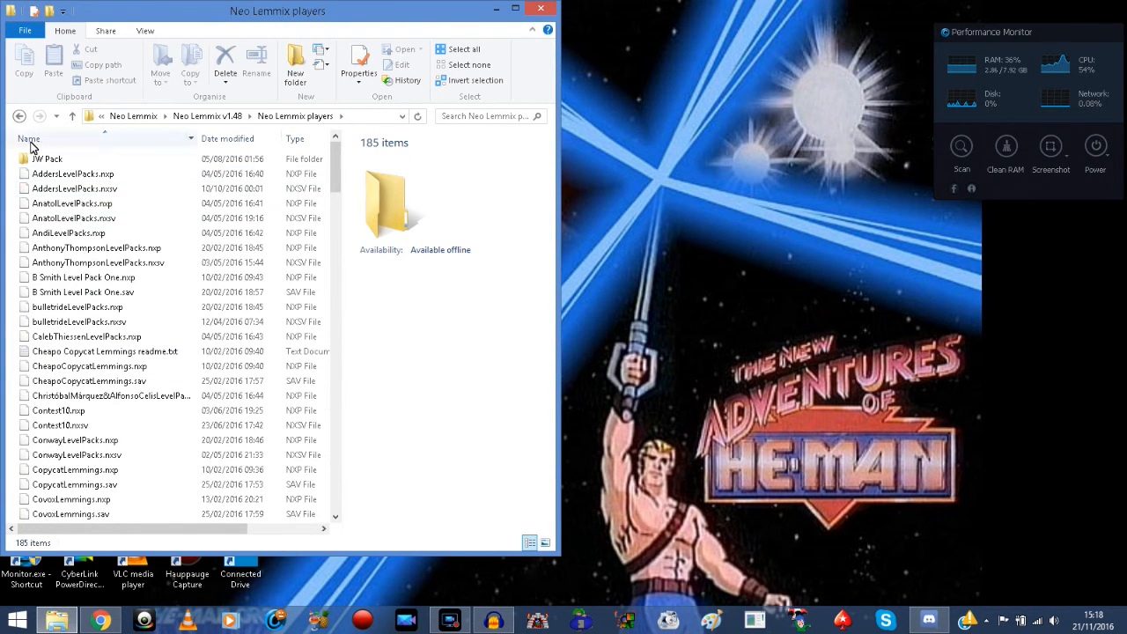
pyautogui.click(72, 116)
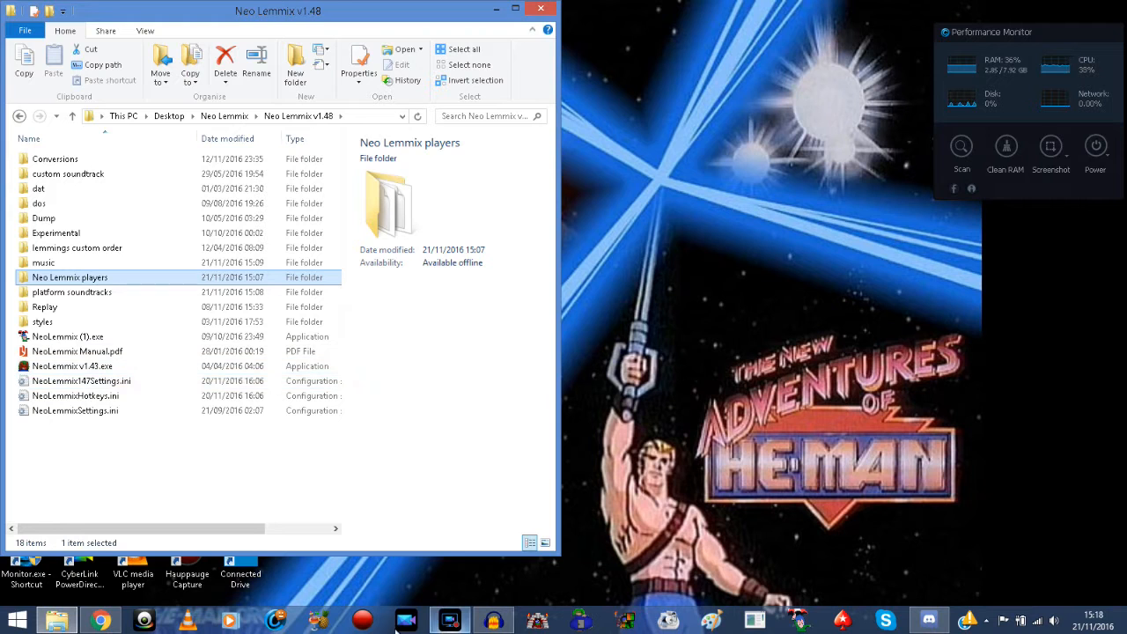
# Switch back to Chrome and examine the older engine versions and music packs on neolemmix.com's NeoLemmix page.
pyautogui.click(98, 620)
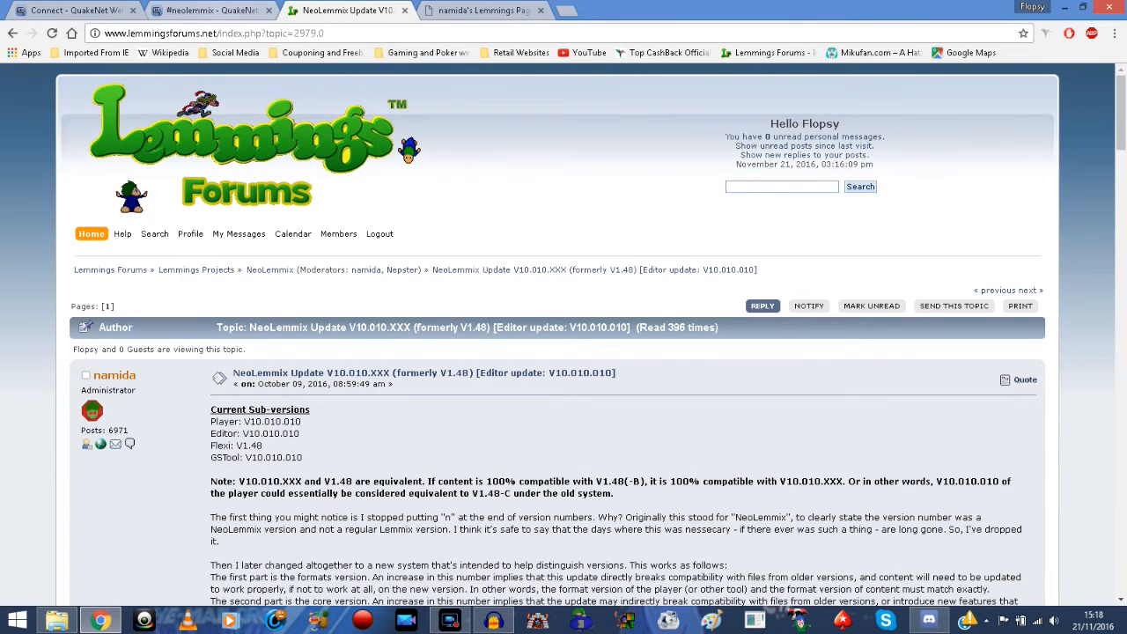
pyautogui.click(485, 9)
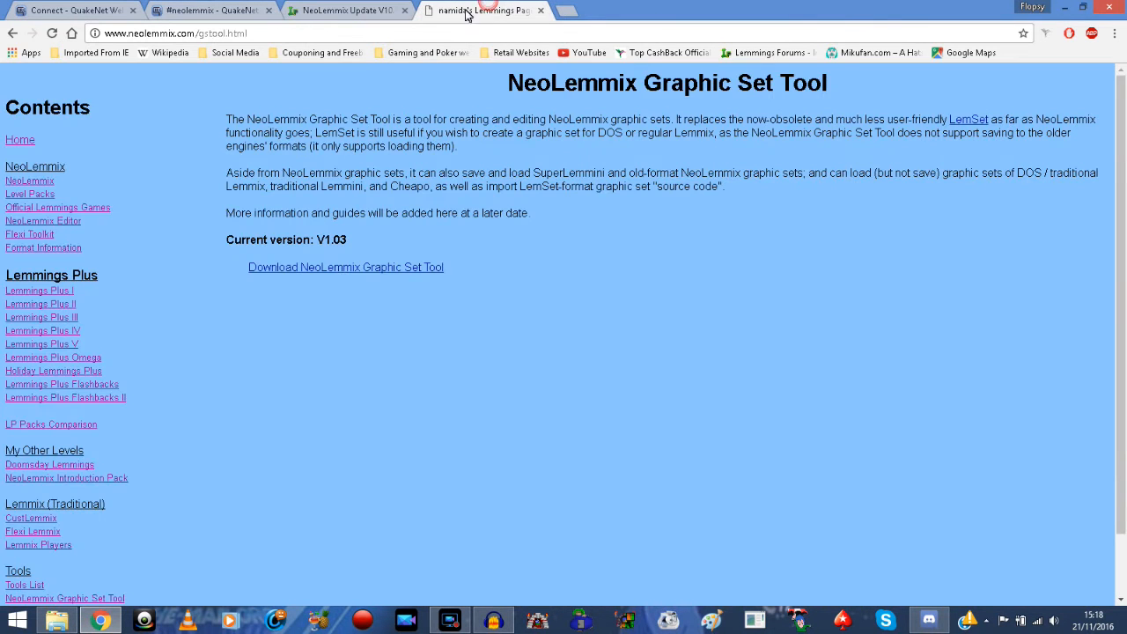
pyautogui.click(34, 180)
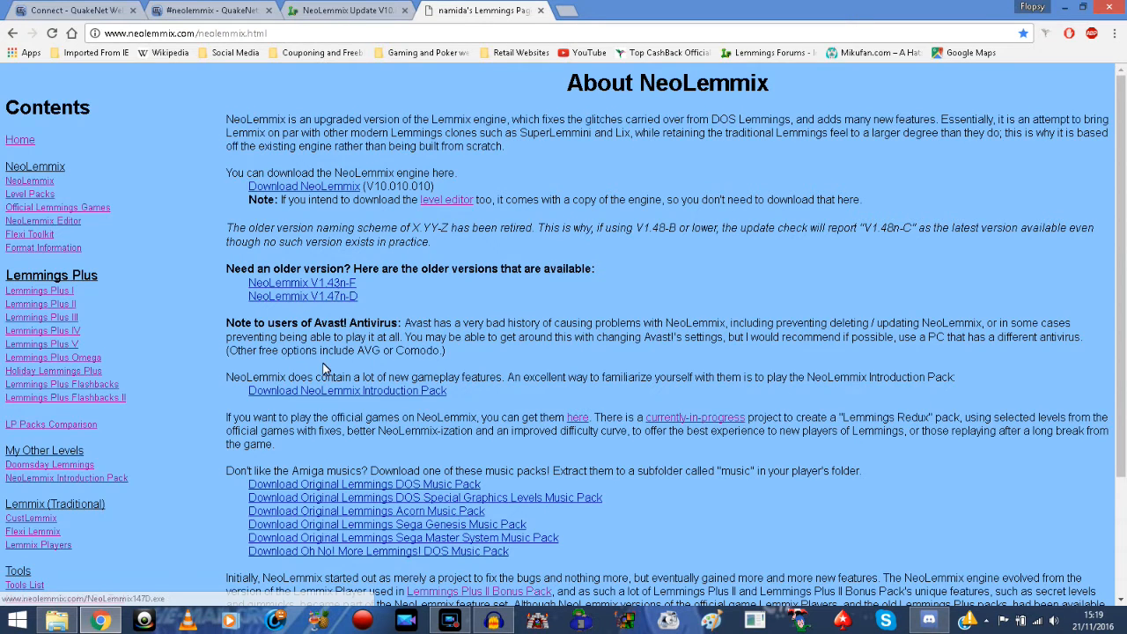
# Return to File Explorer and open the Neo Lemmix Editor folder within the Neo Lemmix folder.
pyautogui.click(1065, 7)
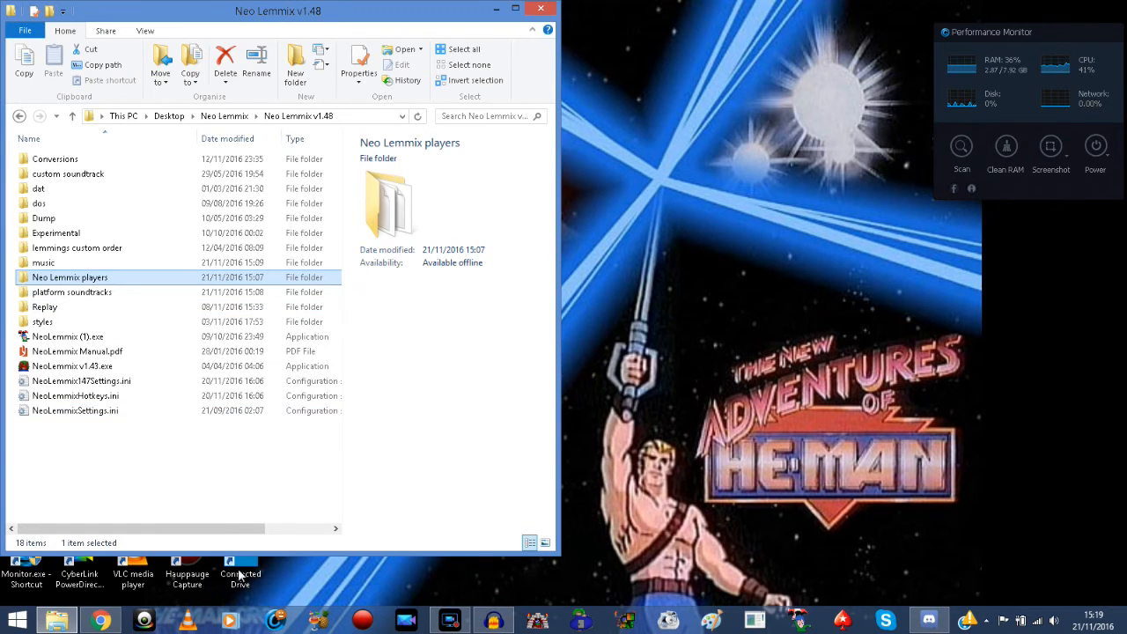
pyautogui.click(168, 472)
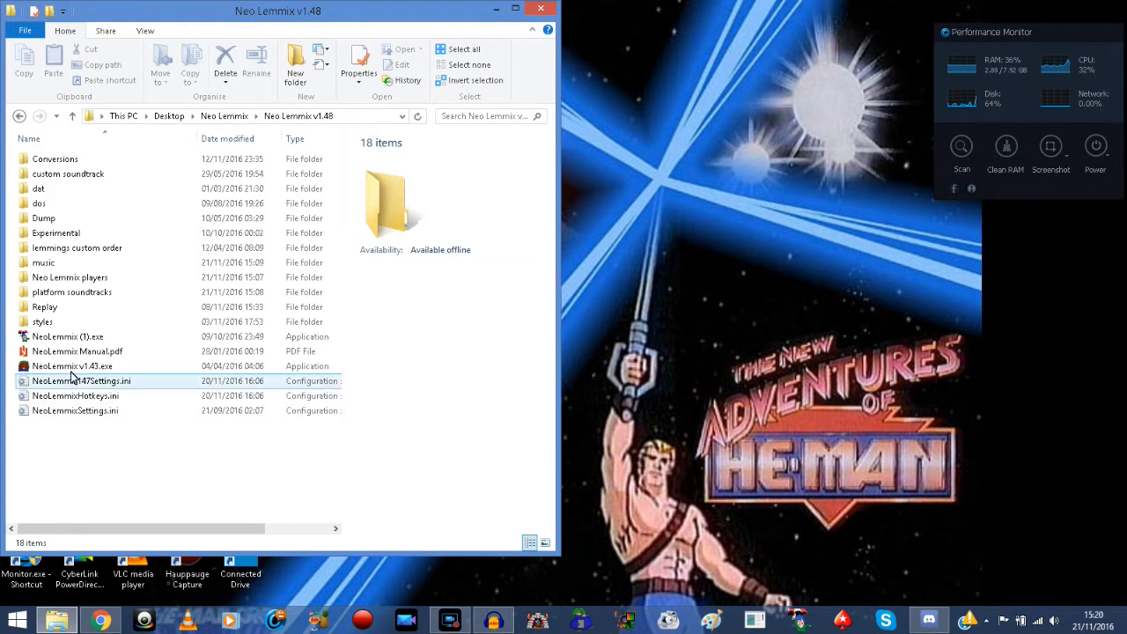
pyautogui.click(73, 115)
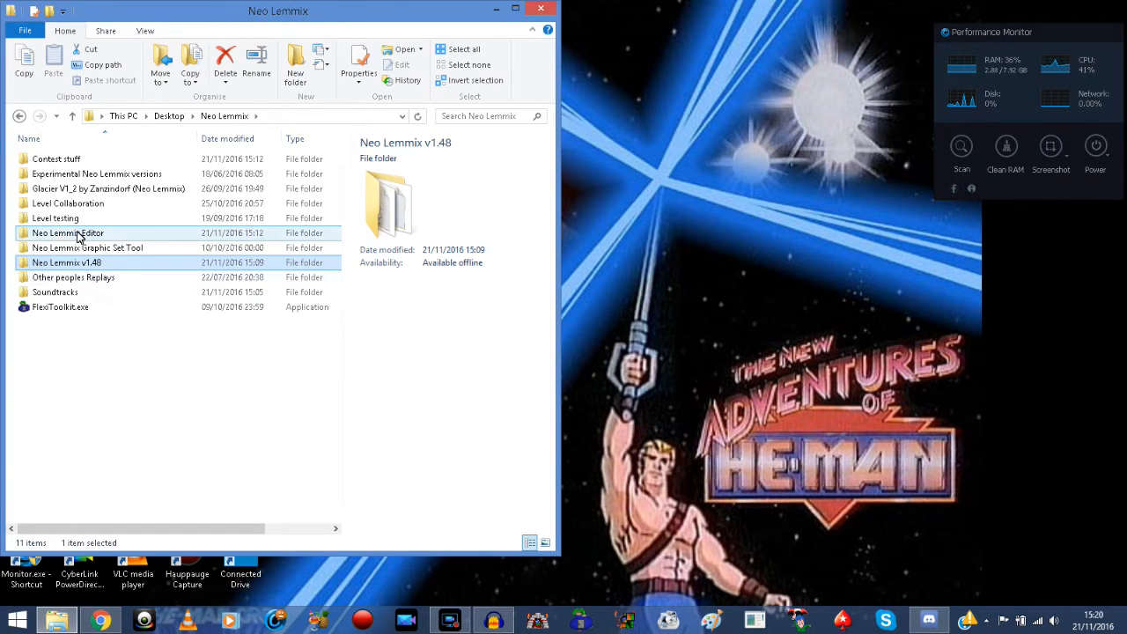
pyautogui.doubleClick(77, 233)
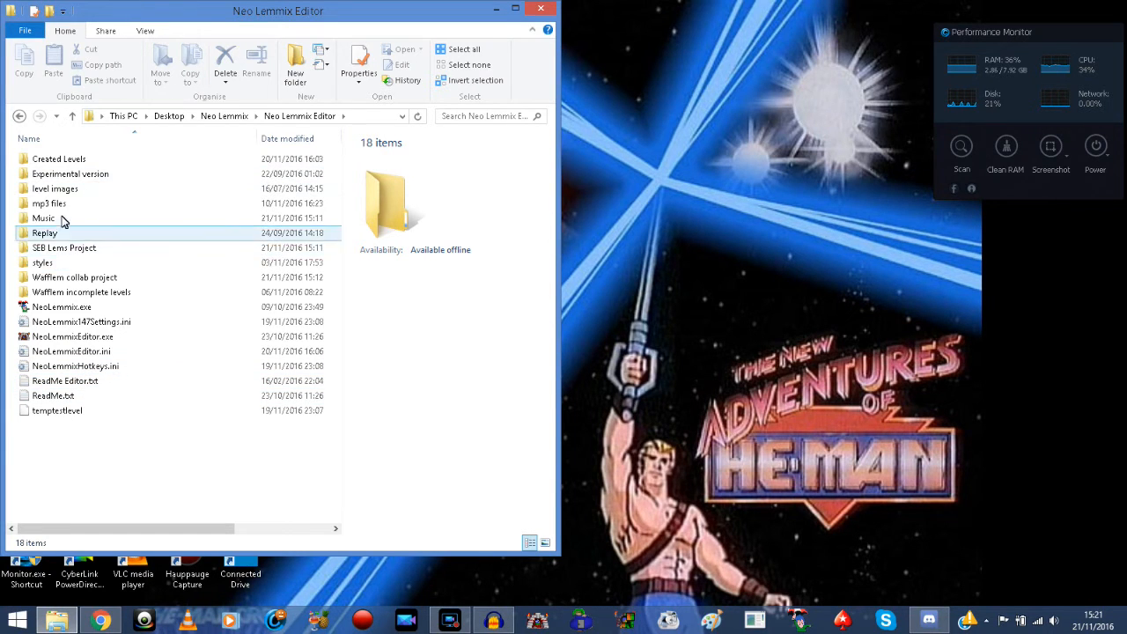
# Open the Music folder inside the Neo Lemmix Editor folder.
pyautogui.moveTo(54, 226)
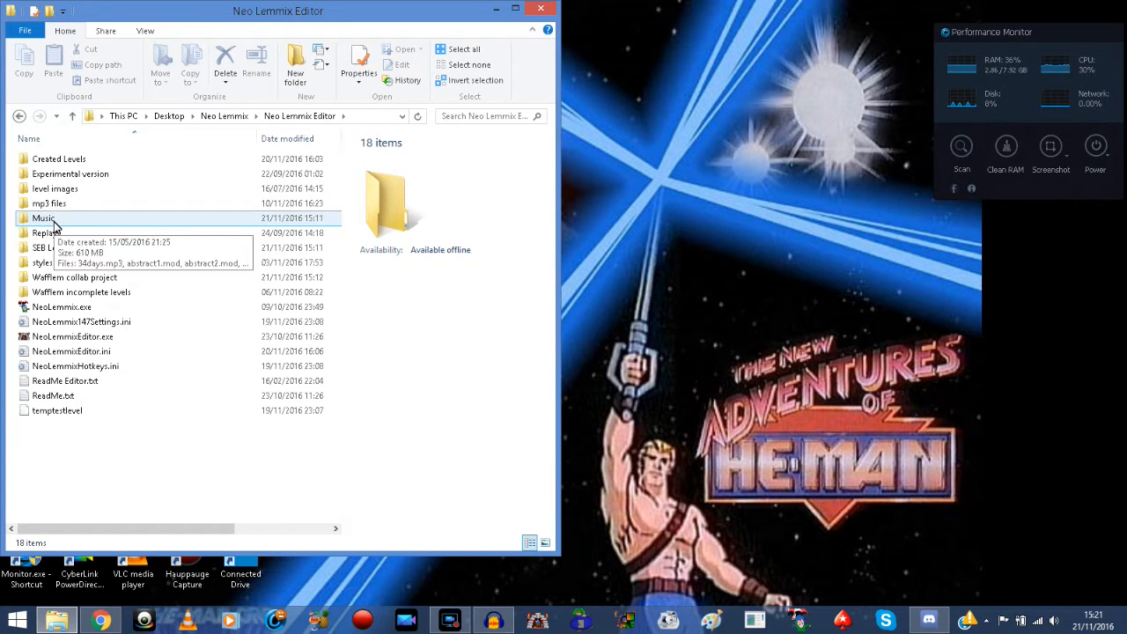
pyautogui.moveTo(85, 312)
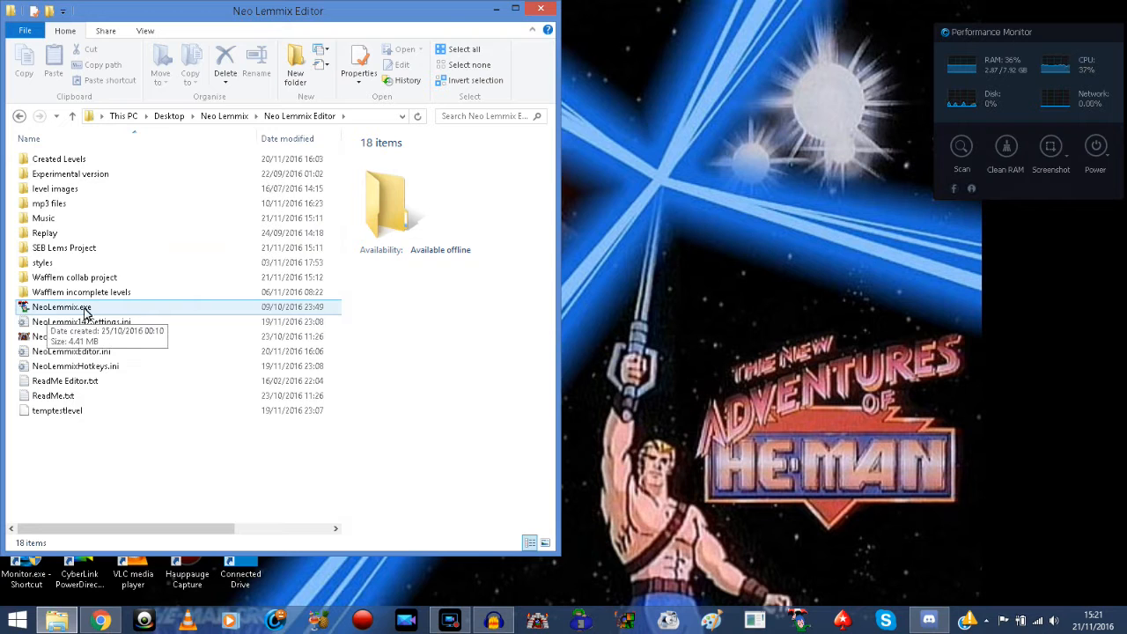
pyautogui.doubleClick(41, 219)
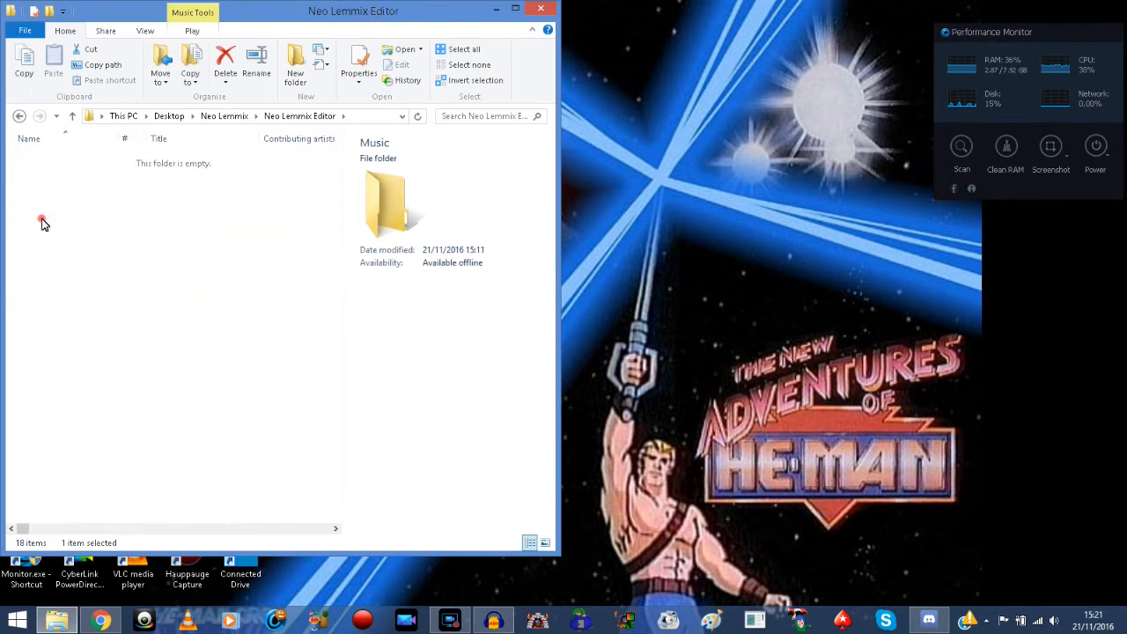
# Look through the Music folder, return to the Neo Lemmix Editor folder, and look through its styles folder likewise.
pyautogui.moveTo(334, 150); pyautogui.dragTo(352, 485)
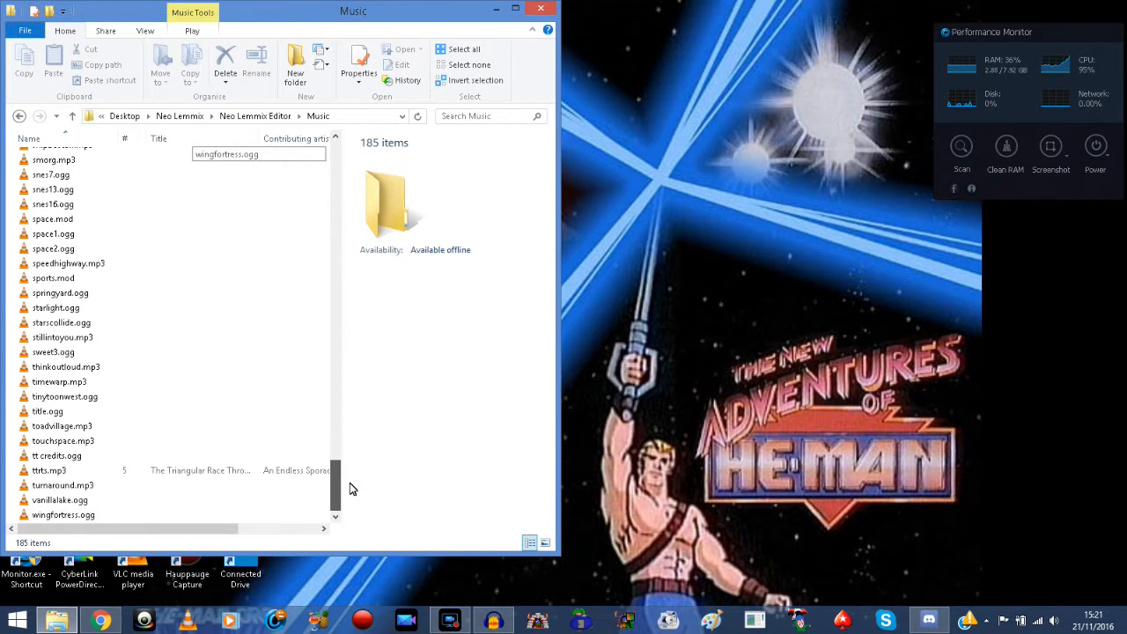
pyautogui.click(73, 116)
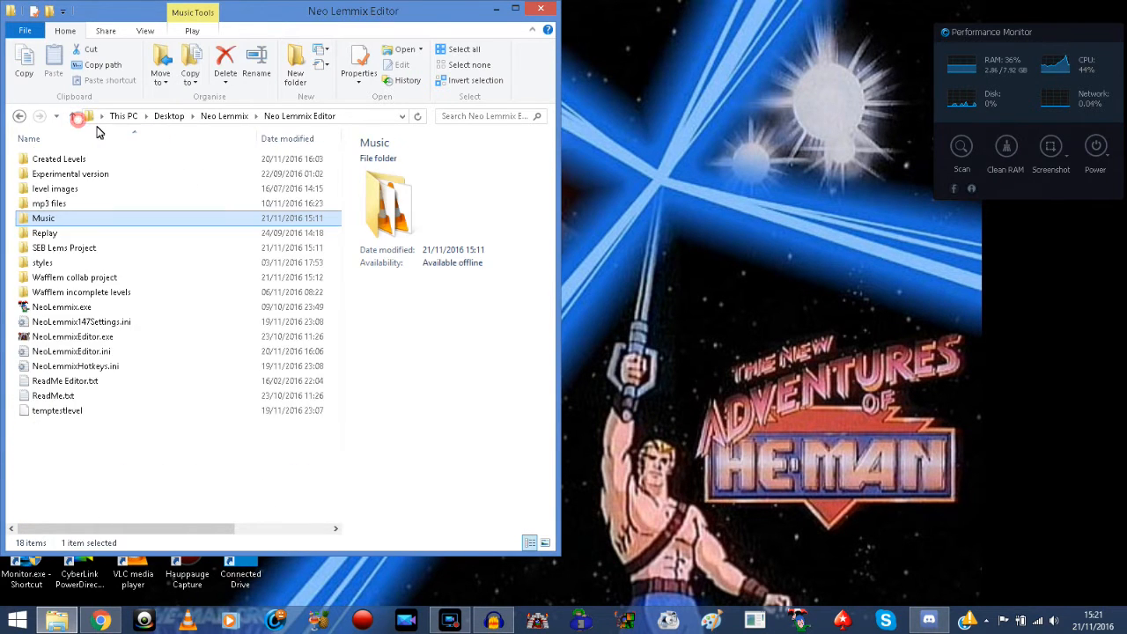
pyautogui.doubleClick(63, 265)
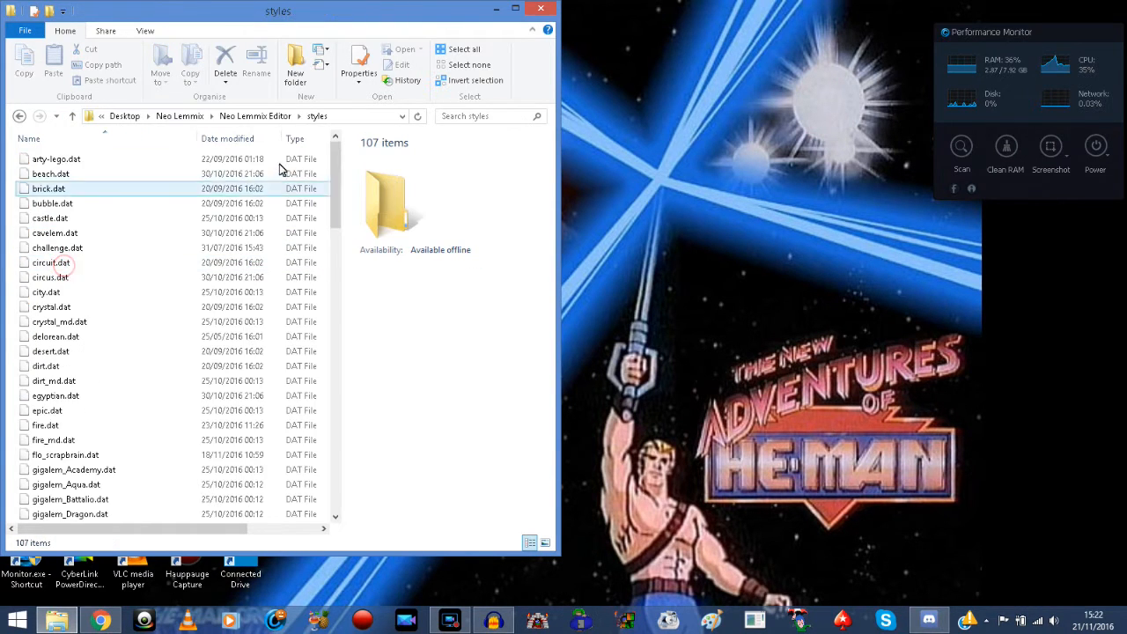
pyautogui.moveTo(333, 160); pyautogui.dragTo(366, 145)
pyautogui.click(73, 116)
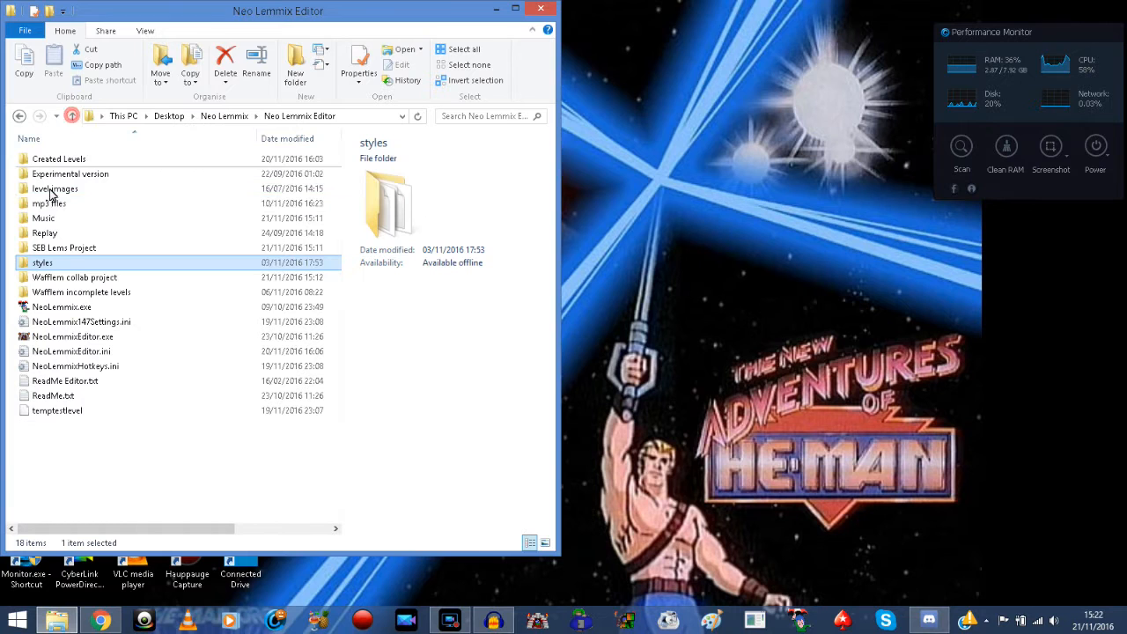
pyautogui.click(10, 262)
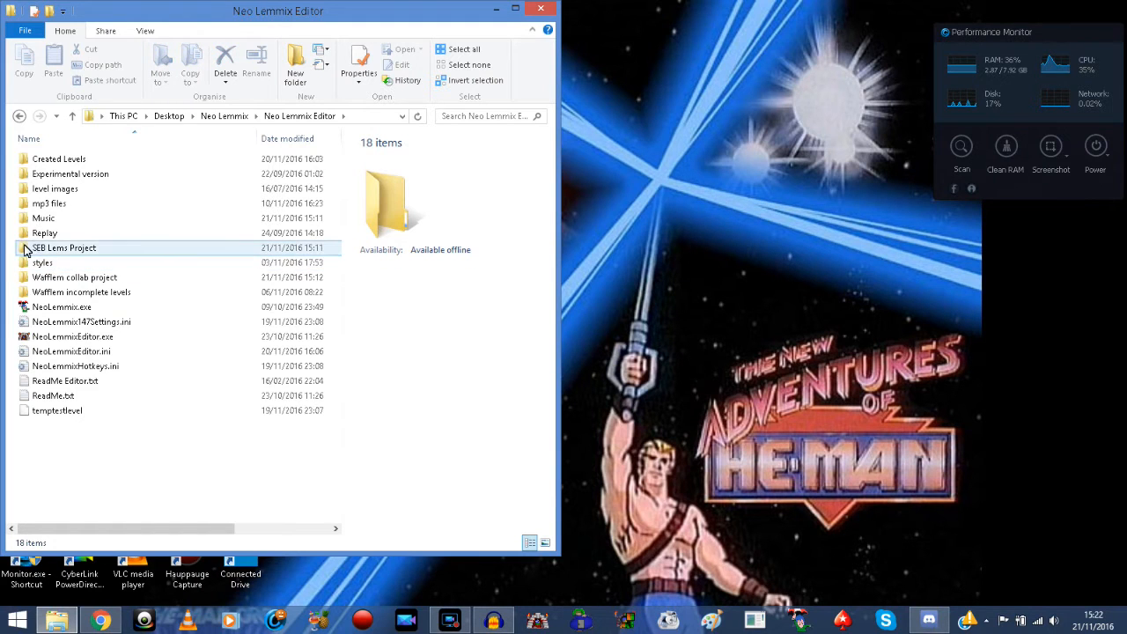
# Examine the level images and Replay folders inside the Neo Lemmix Editor folder, returning to the parent folder after each.
pyautogui.doubleClick(77, 190)
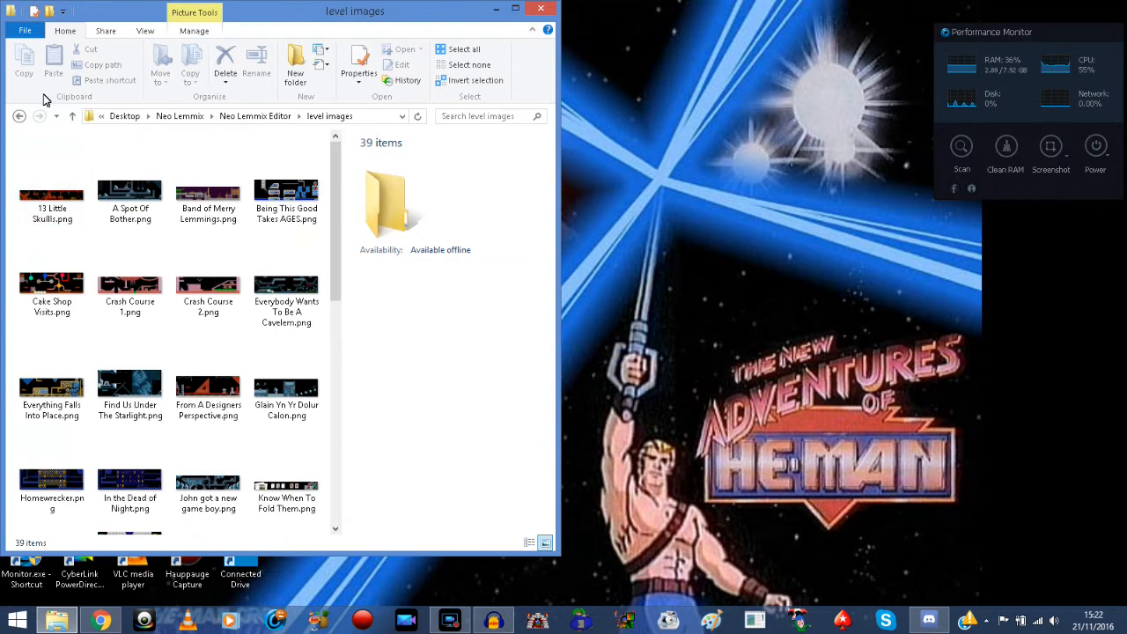
pyautogui.click(73, 116)
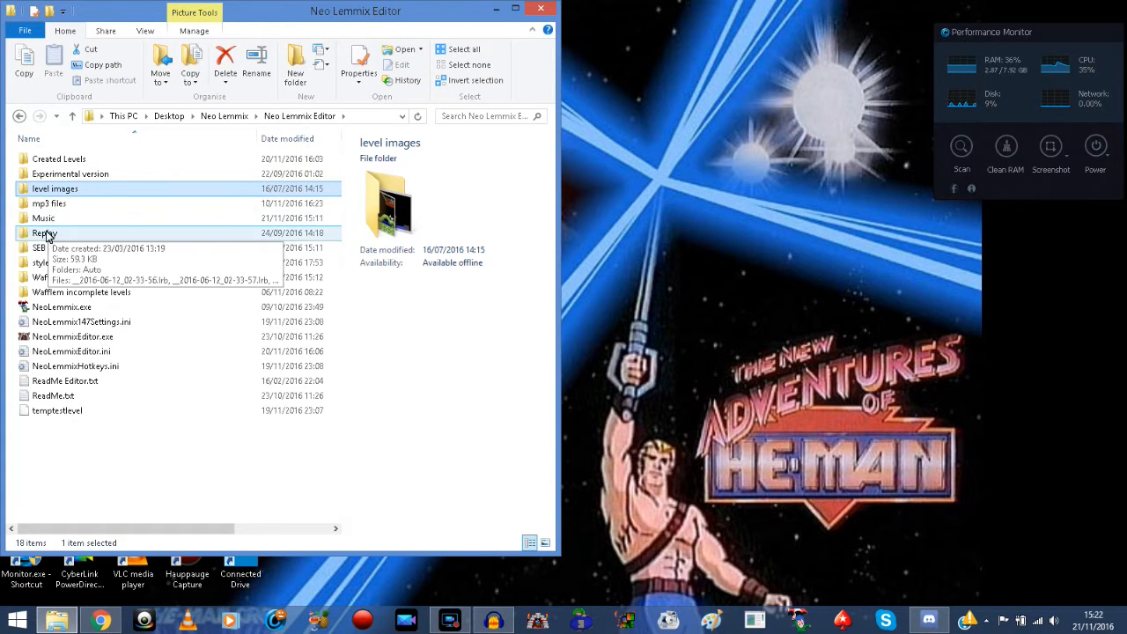
pyautogui.doubleClick(46, 233)
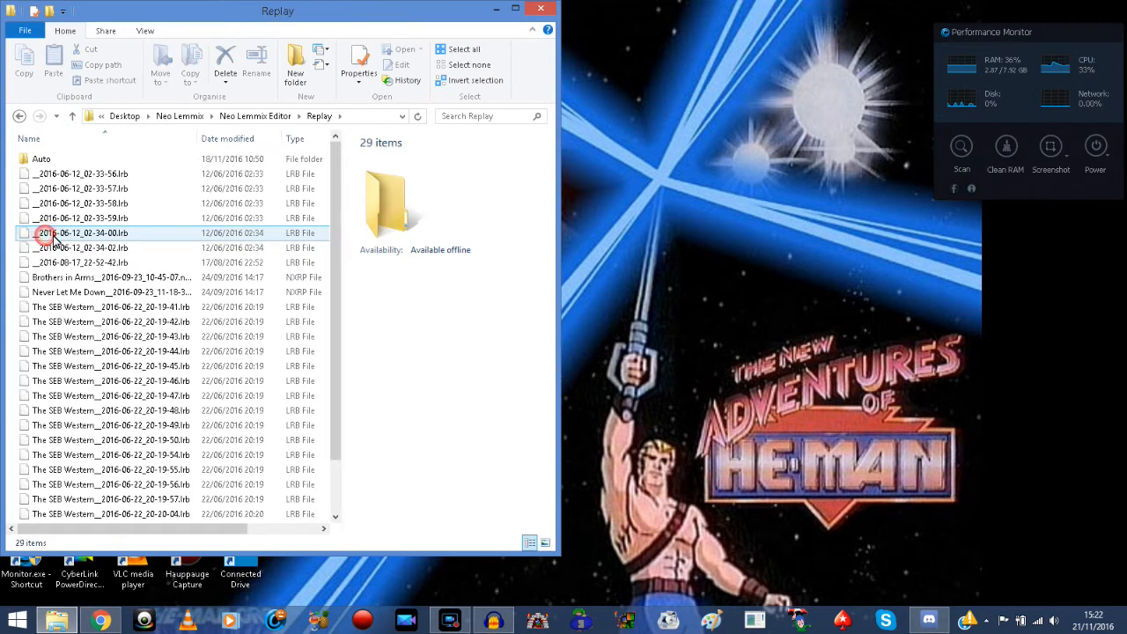
pyautogui.moveTo(334, 166); pyautogui.dragTo(337, 94)
pyautogui.click(72, 115)
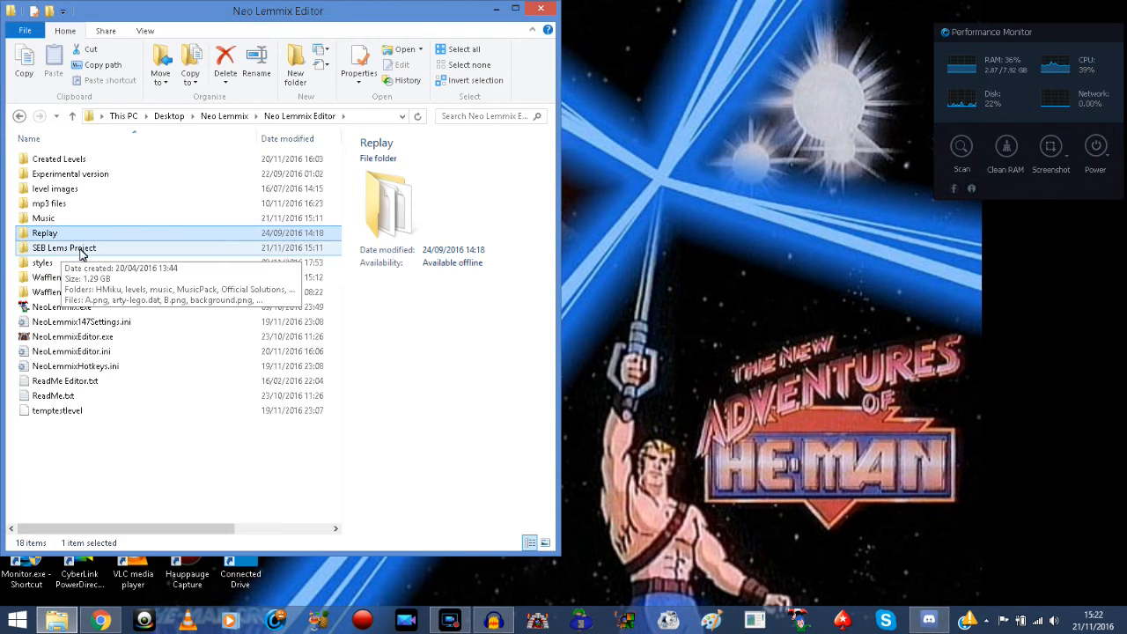
pyautogui.click(12, 232)
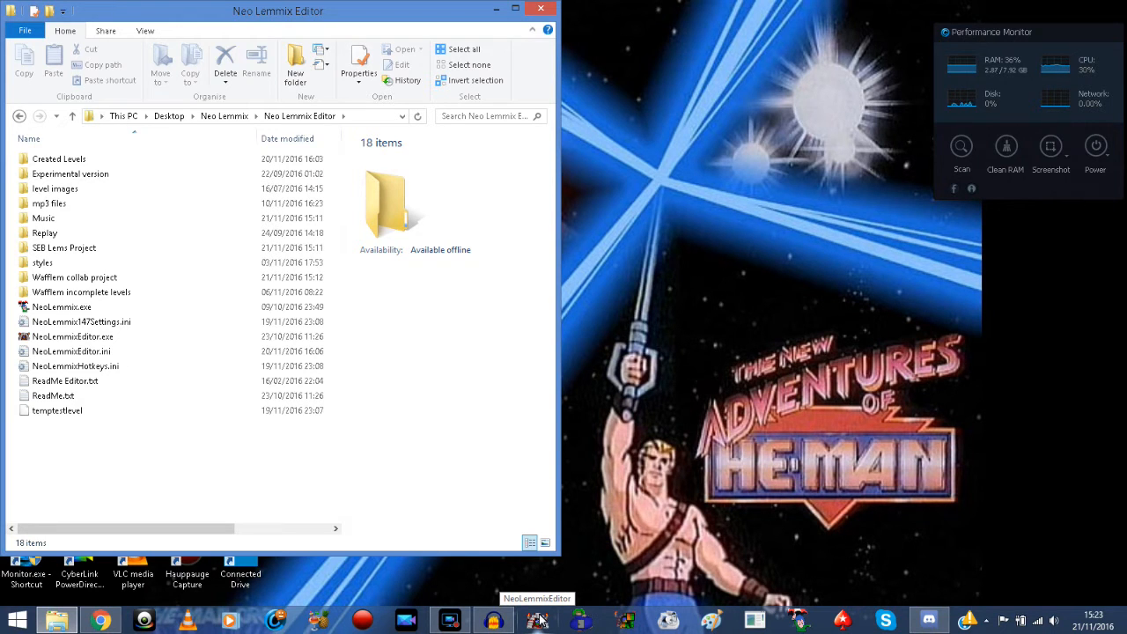
# Look through the level files in the Created Levels folder and return to the Neo Lemmix Editor folder.
pyautogui.doubleClick(61, 162)
pyautogui.moveTo(333, 163); pyautogui.dragTo(335, 127)
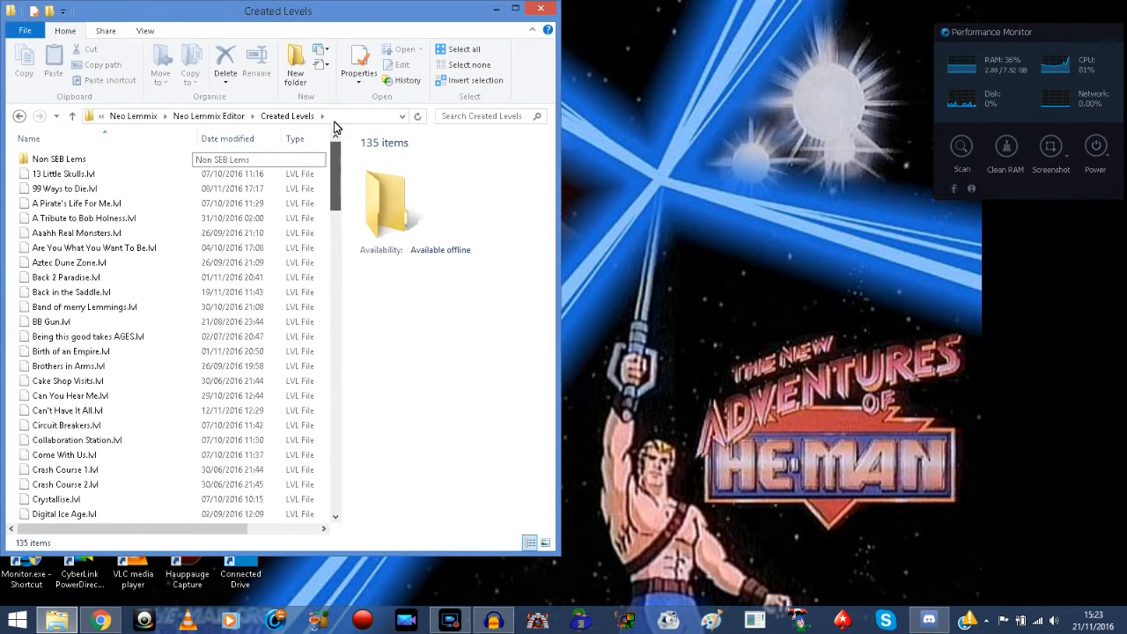
pyautogui.click(73, 115)
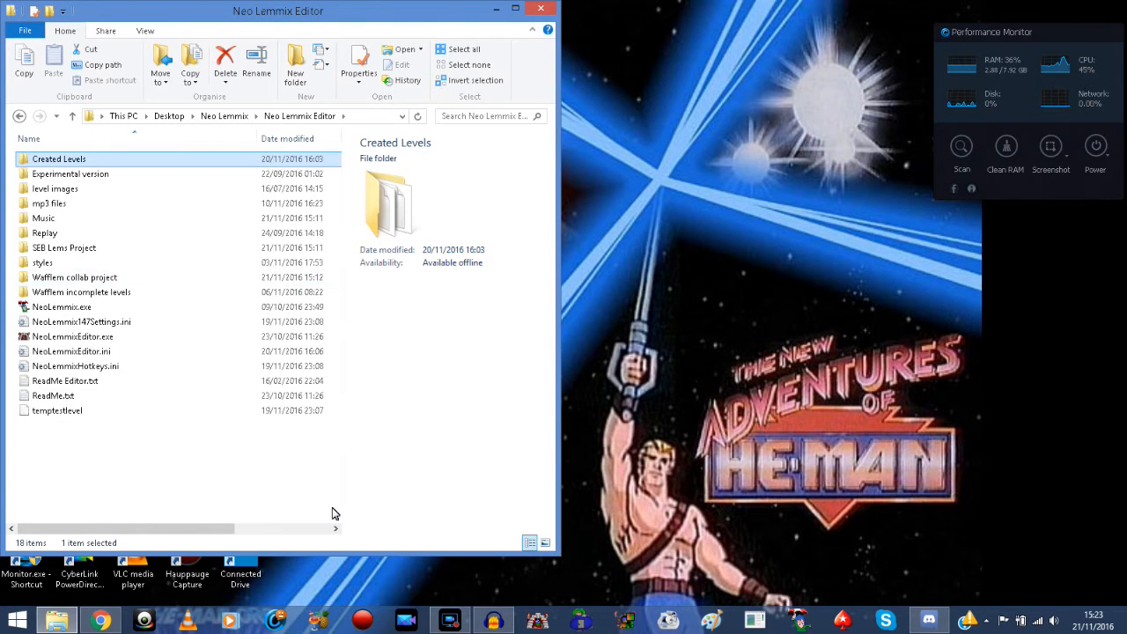
# Launch NeoLemmix Editor, view the Level properties window, and close it.
pyautogui.click(539, 622)
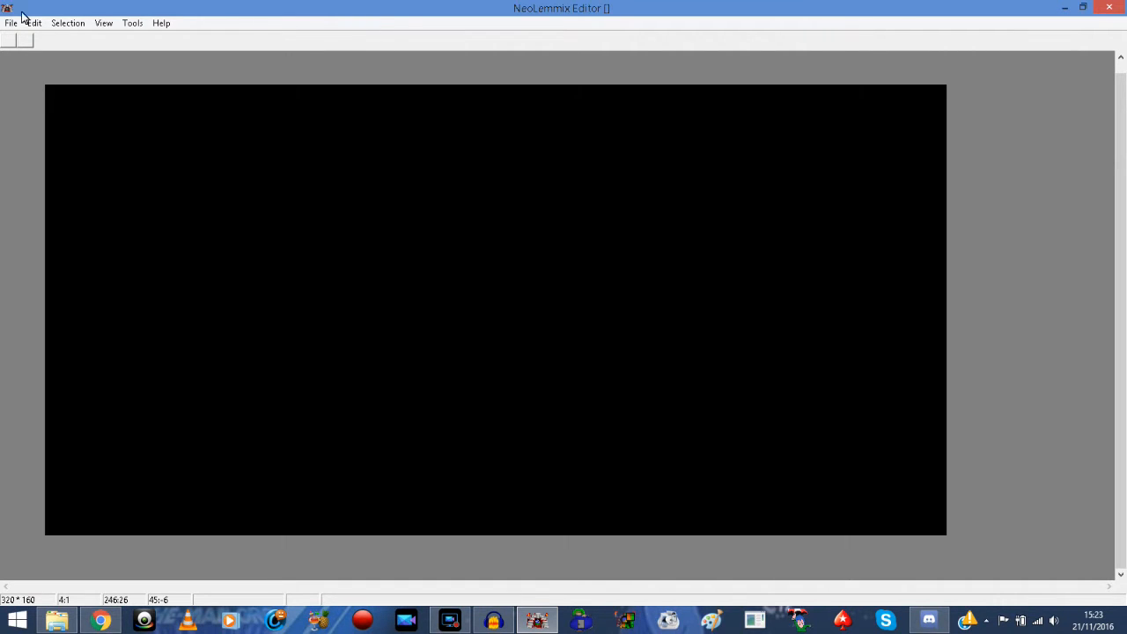
pyautogui.click(103, 23)
pyautogui.click(136, 90)
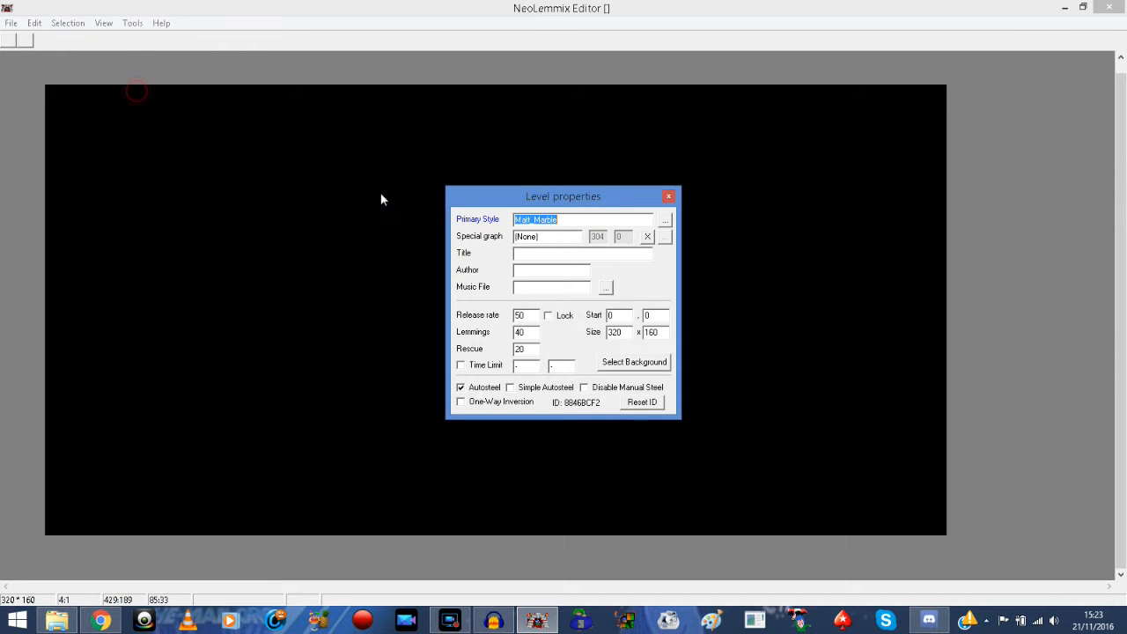
pyautogui.moveTo(629, 202)
pyautogui.mouseDown()
pyautogui.moveTo(161, 447)
pyautogui.moveTo(186, 432)
pyautogui.moveTo(445, 114)
pyautogui.moveTo(505, 166)
pyautogui.mouseUp()
pyautogui.click(546, 161)
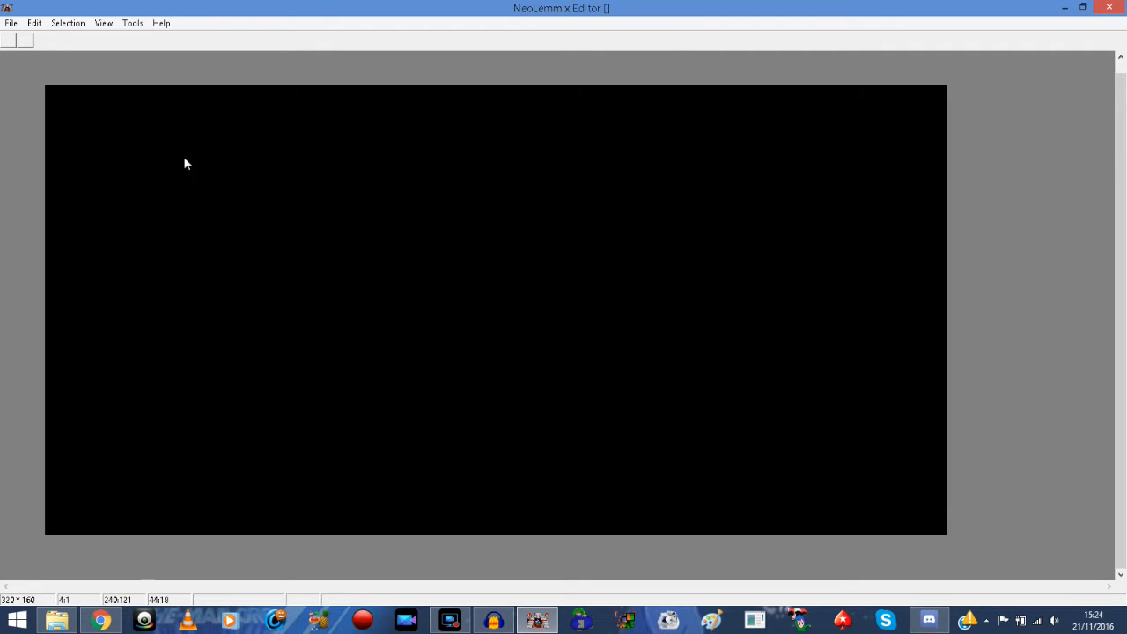
# View the insert options for terrain, objects and steel on the blank level, and dismiss them without inserting anything.
pyautogui.rightClick(256, 187)
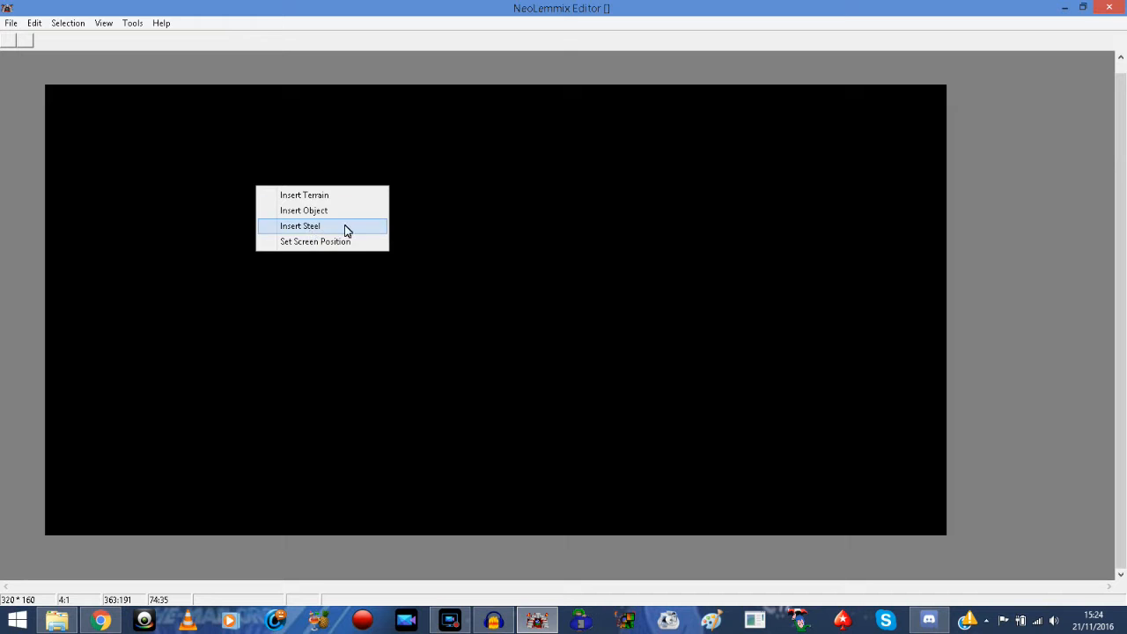
pyautogui.click(462, 182)
pyautogui.rightClick(303, 179)
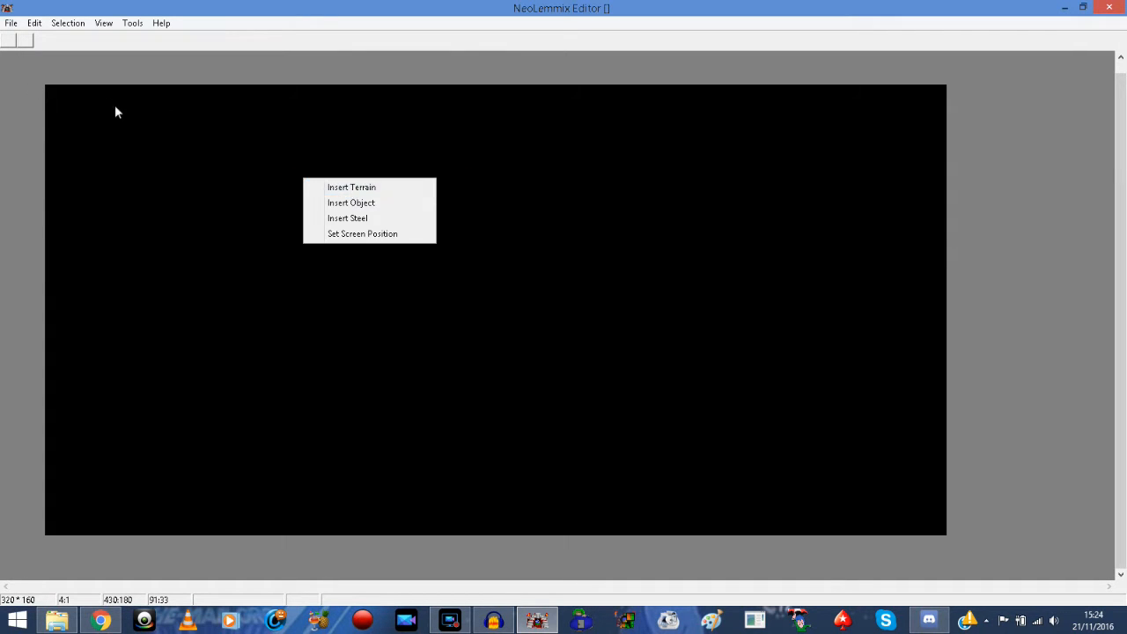
pyautogui.click(144, 105)
# Reopen the Level properties window to check the blank level's primary style and settings, and close it.
pyautogui.click(103, 23)
pyautogui.click(146, 90)
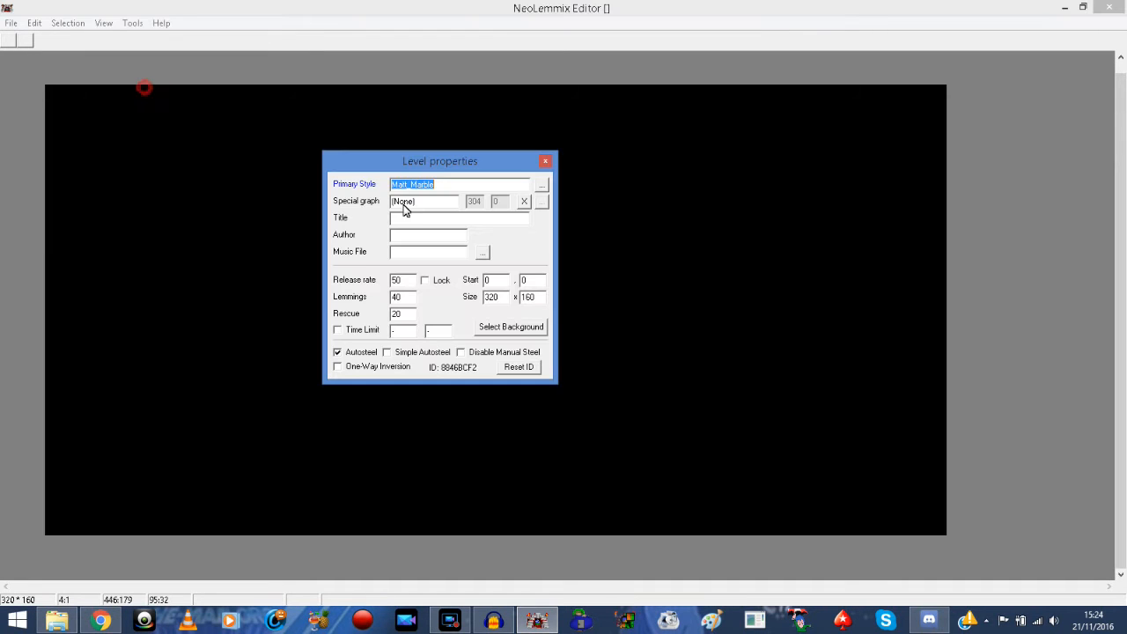
pyautogui.click(539, 159)
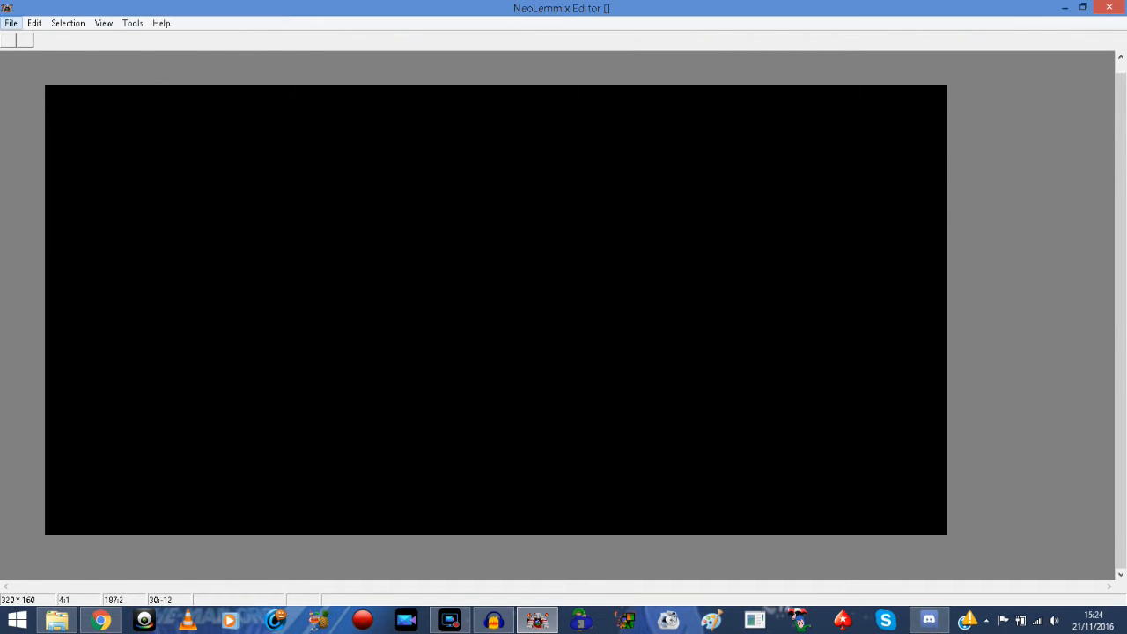
# Start a new level and look through the graphic sets offered for it.
pyautogui.click(104, 23)
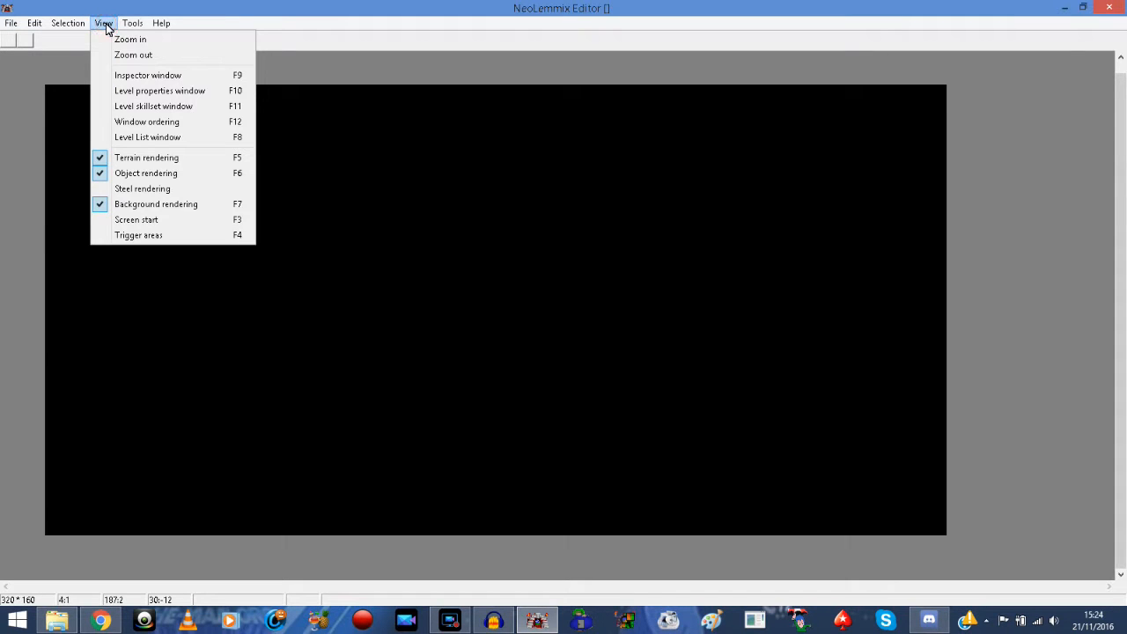
pyautogui.moveTo(11, 24)
pyautogui.click(33, 40)
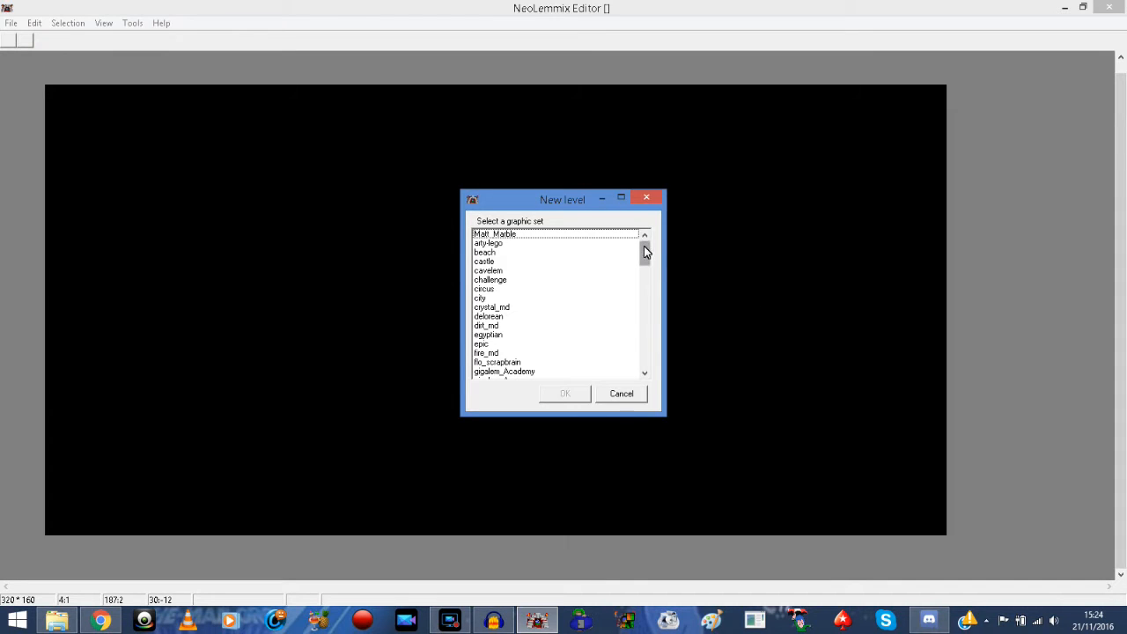
pyautogui.moveTo(643, 252); pyautogui.dragTo(643, 284)
# Switch to File Explorer, look through the graphic set files in the styles folder, and return to NeoLemmix Editor.
pyautogui.click(58, 621)
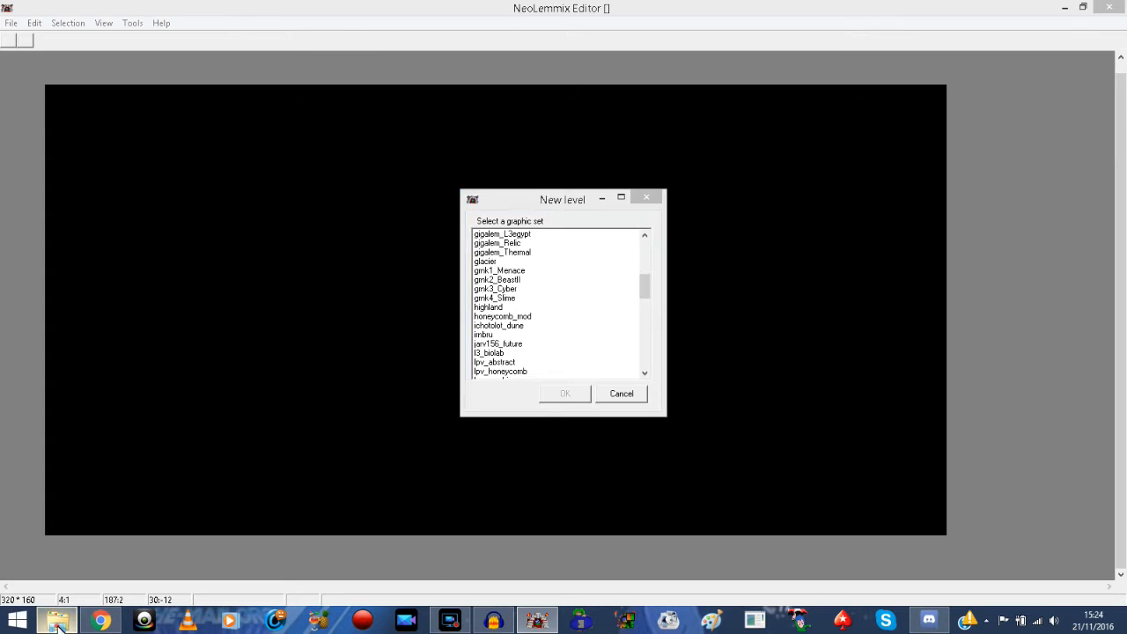
pyautogui.doubleClick(51, 261)
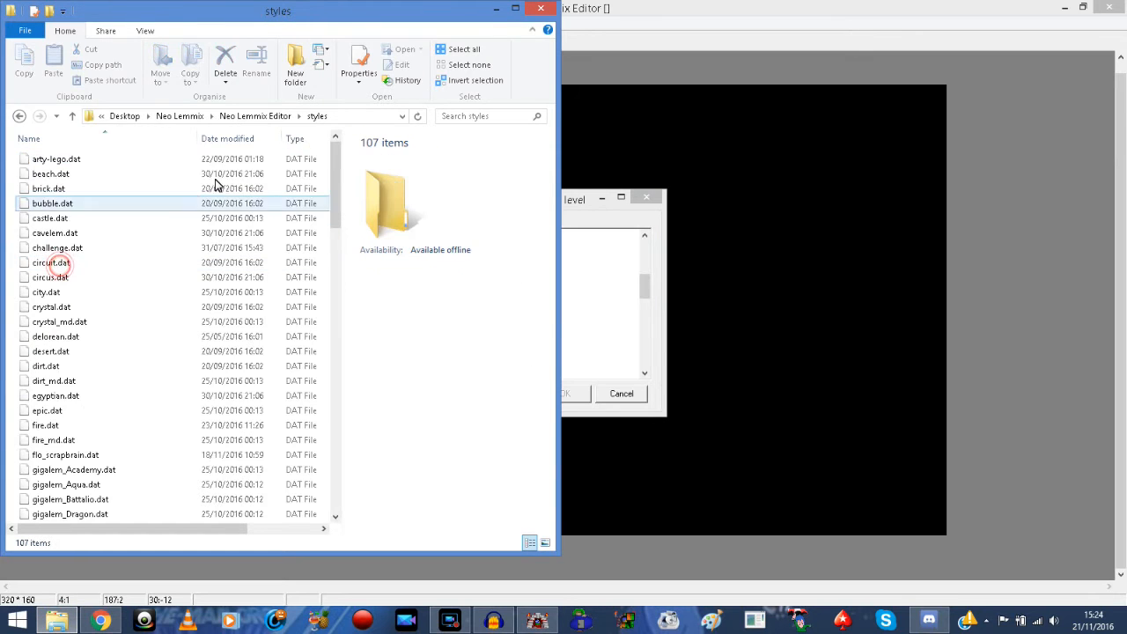
pyautogui.moveTo(335, 160); pyautogui.dragTo(382, 80)
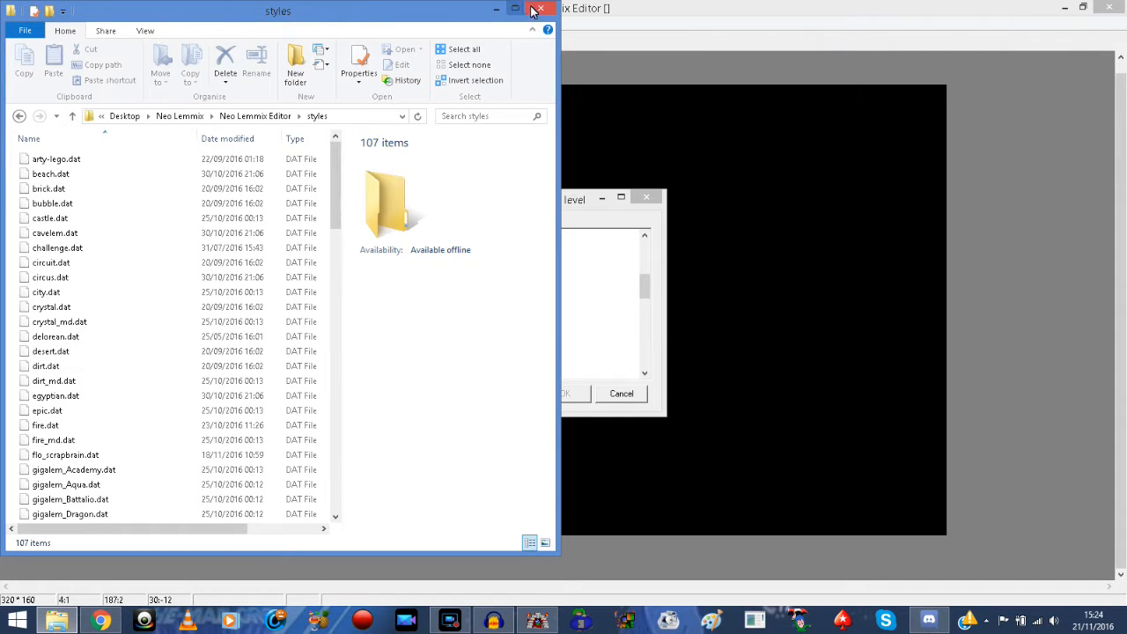
pyautogui.click(595, 7)
# Create the new level with the scrapbrain graphic set.
pyautogui.moveTo(645, 288); pyautogui.dragTo(644, 327)
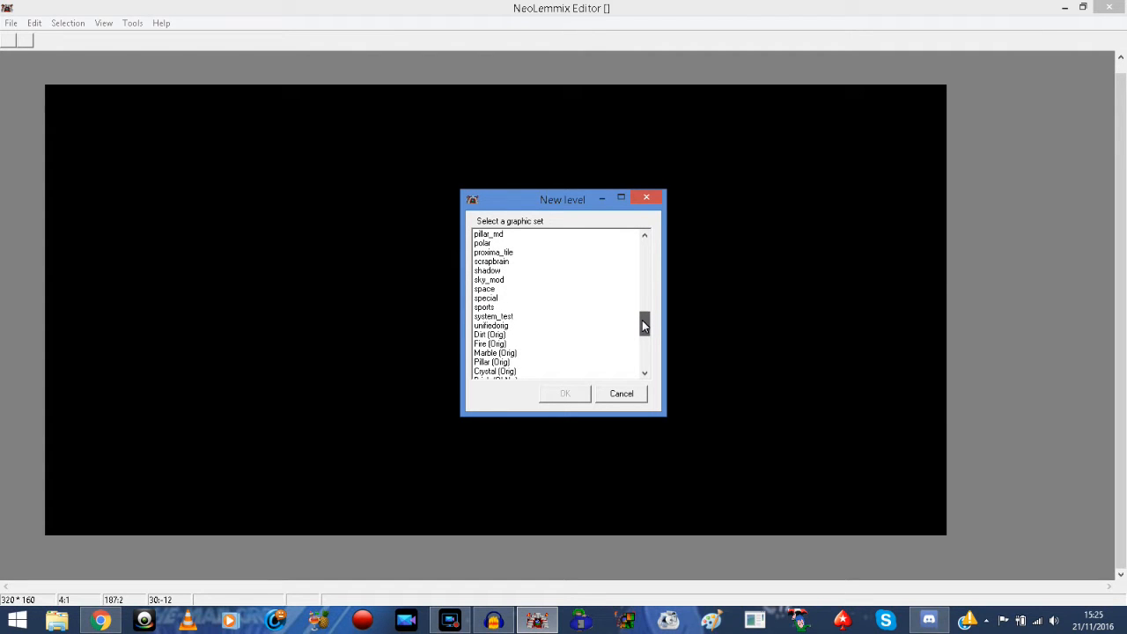
pyautogui.click(504, 262)
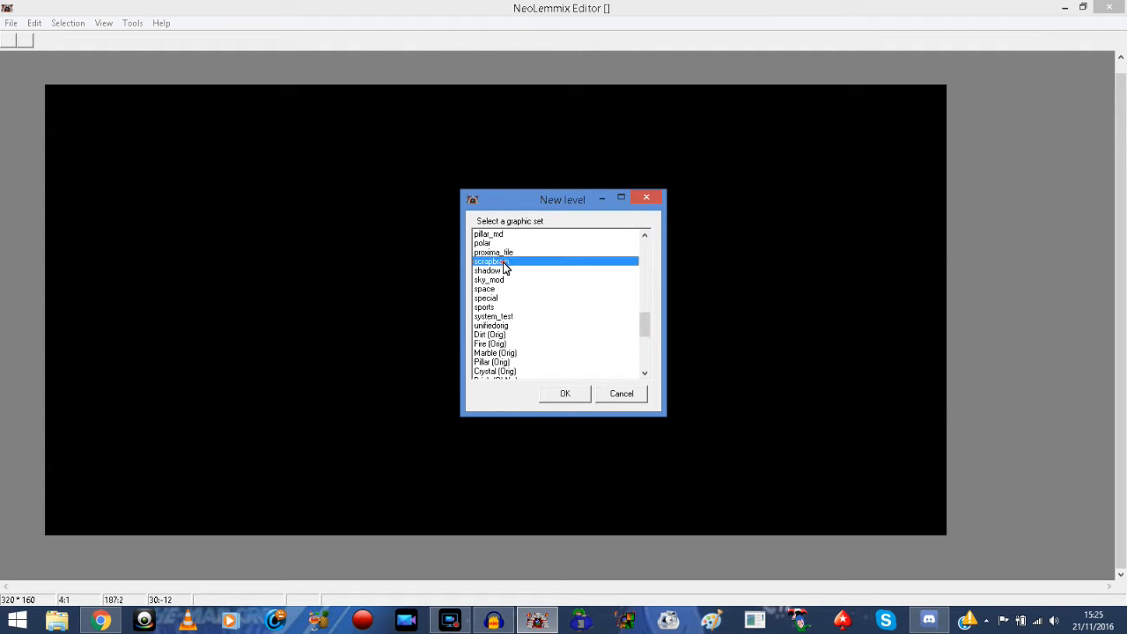
pyautogui.click(567, 394)
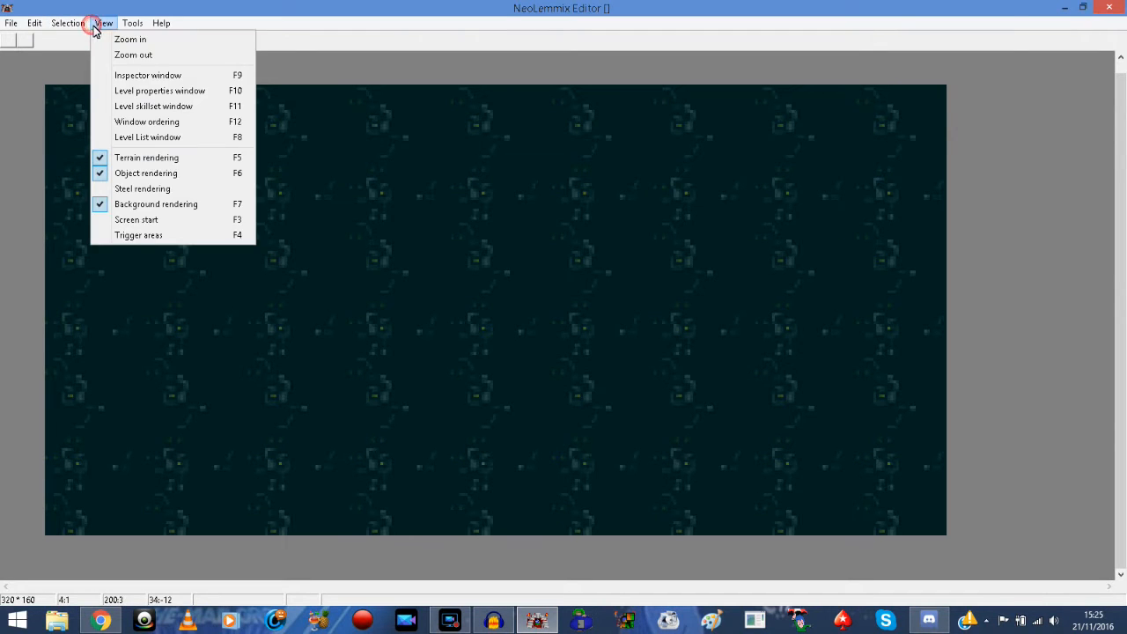
# Open the background selection from the level properties and examine the scrapbrain objects and their types.
pyautogui.click(159, 91)
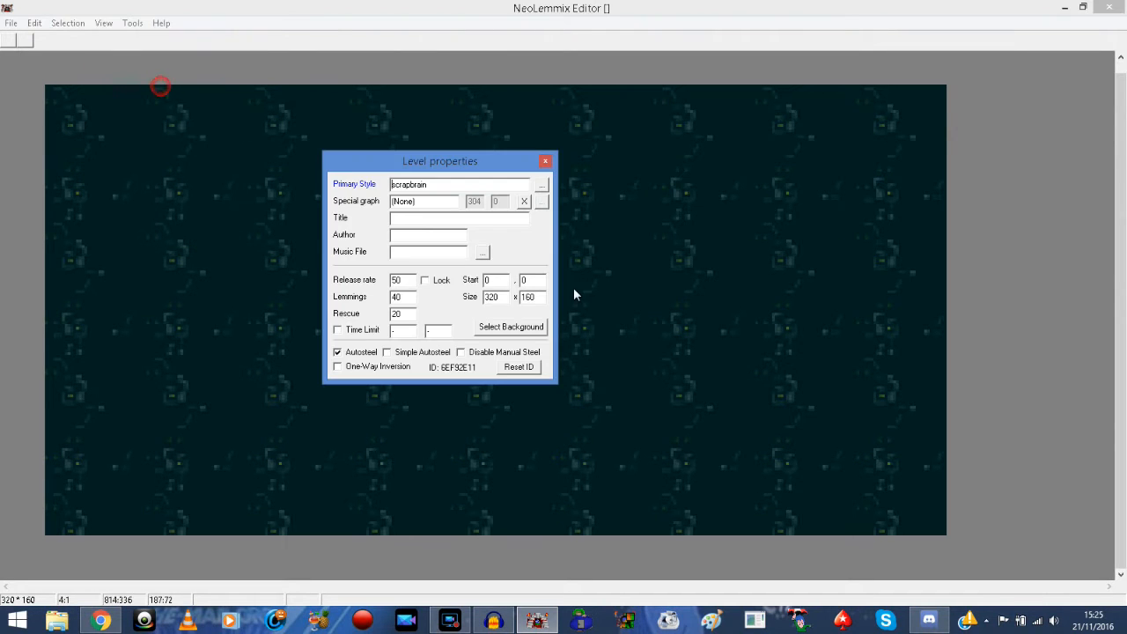
pyautogui.click(498, 327)
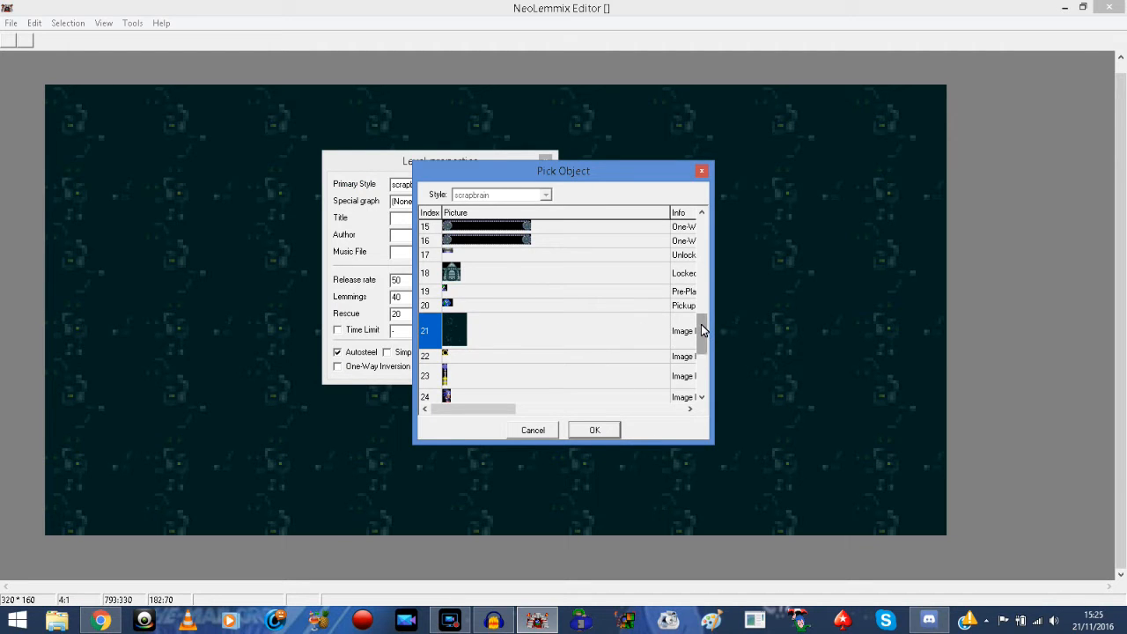
pyautogui.moveTo(702, 324); pyautogui.dragTo(709, 370)
pyautogui.moveTo(467, 406); pyautogui.dragTo(421, 409)
pyautogui.click(423, 409)
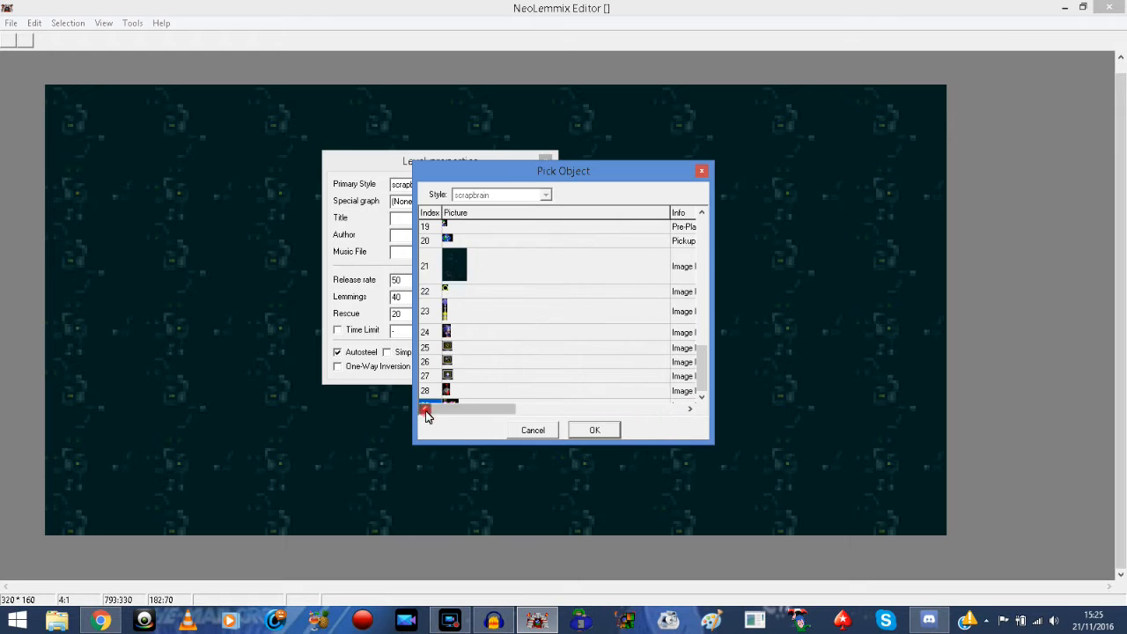
pyautogui.click(689, 409)
pyautogui.click(689, 409)
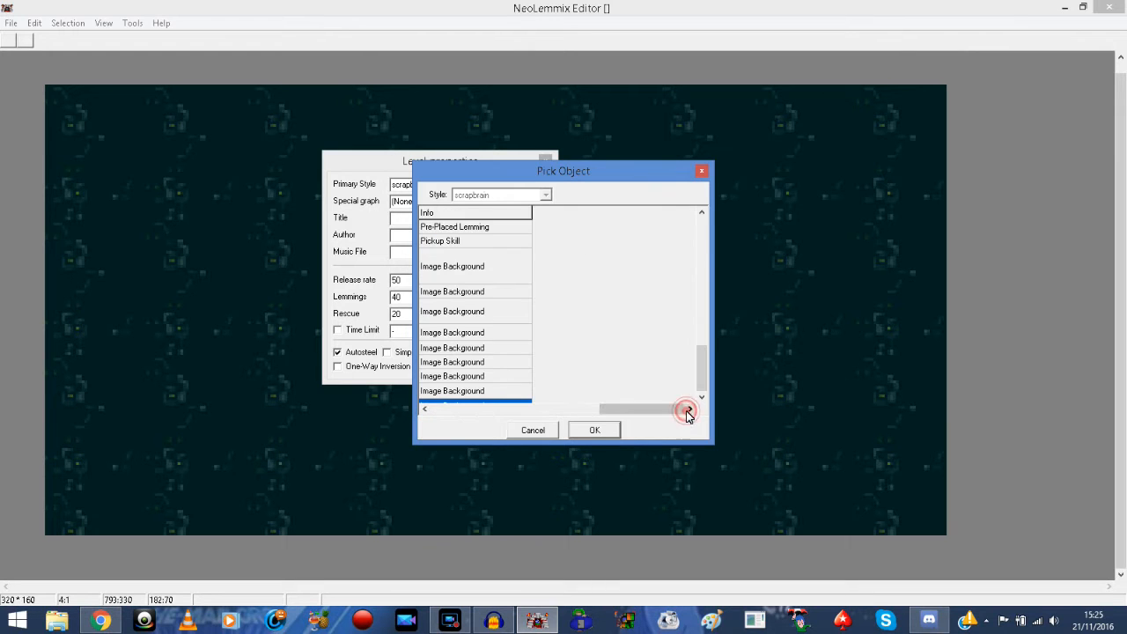
pyautogui.click(424, 408)
pyautogui.moveTo(699, 360); pyautogui.dragTo(711, 222)
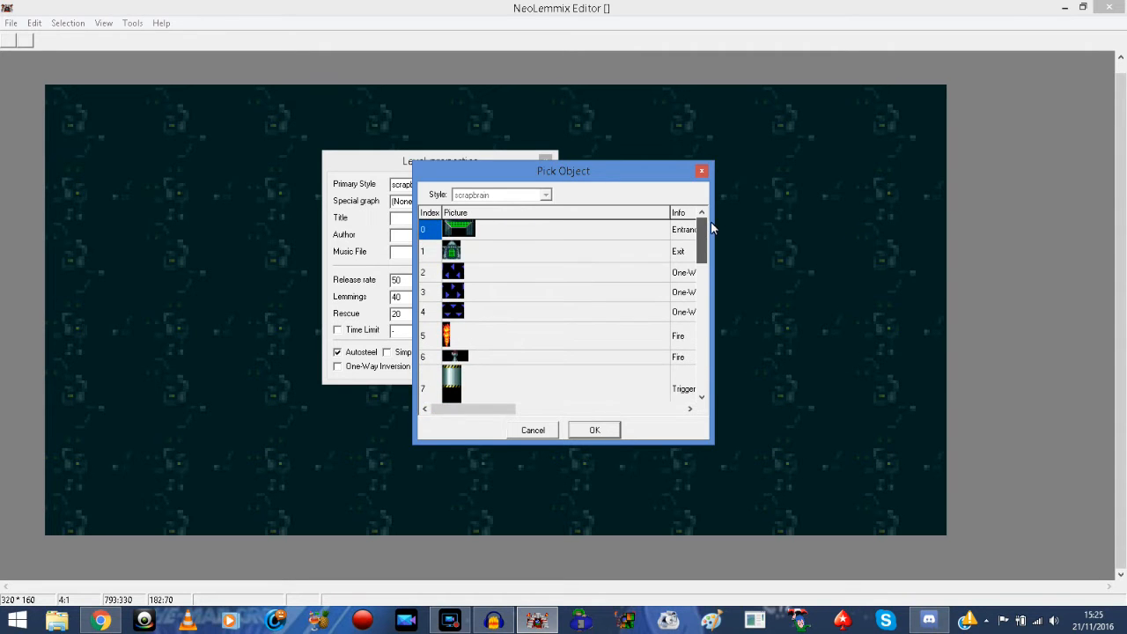
# Try to use the exit object, index 1, as the level's background.
pyautogui.click(454, 254)
pyautogui.click(594, 429)
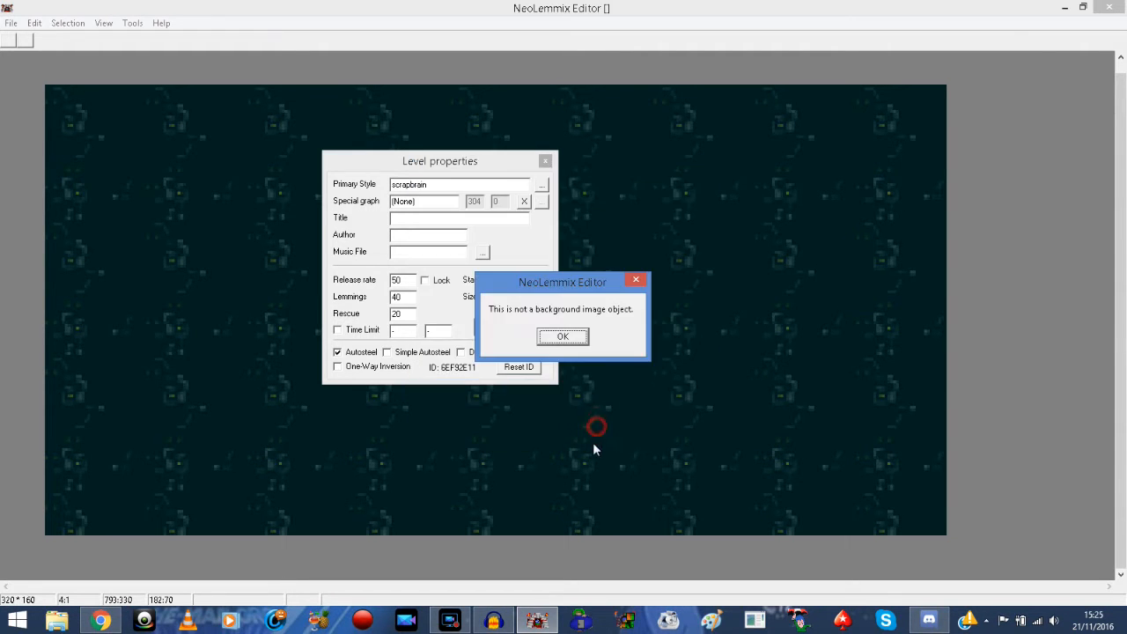
pyautogui.click(563, 338)
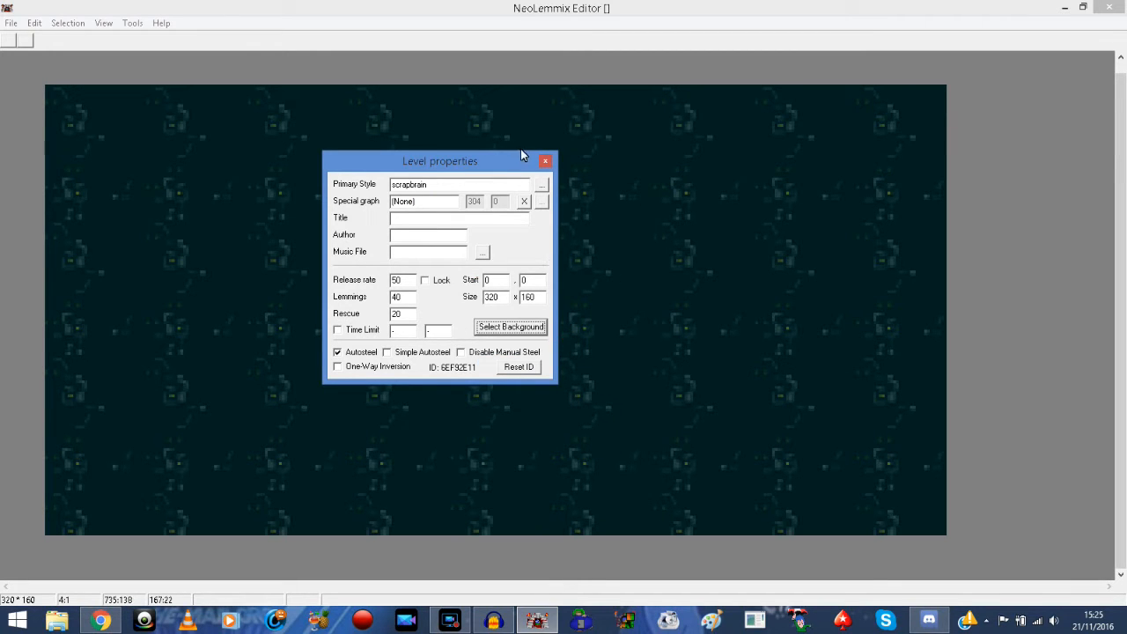
# Look through the scrapbrain objects in the background selection once more without picking one, and close the level properties.
pyautogui.click(507, 327)
pyautogui.moveTo(466, 408); pyautogui.dragTo(427, 408)
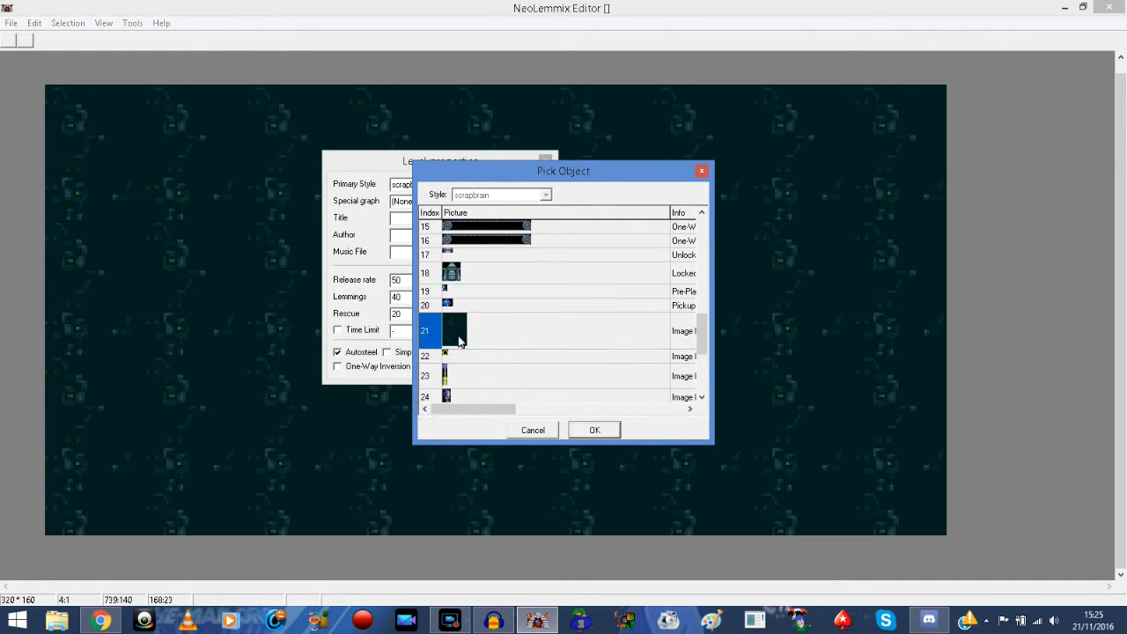
pyautogui.moveTo(697, 335); pyautogui.dragTo(708, 219)
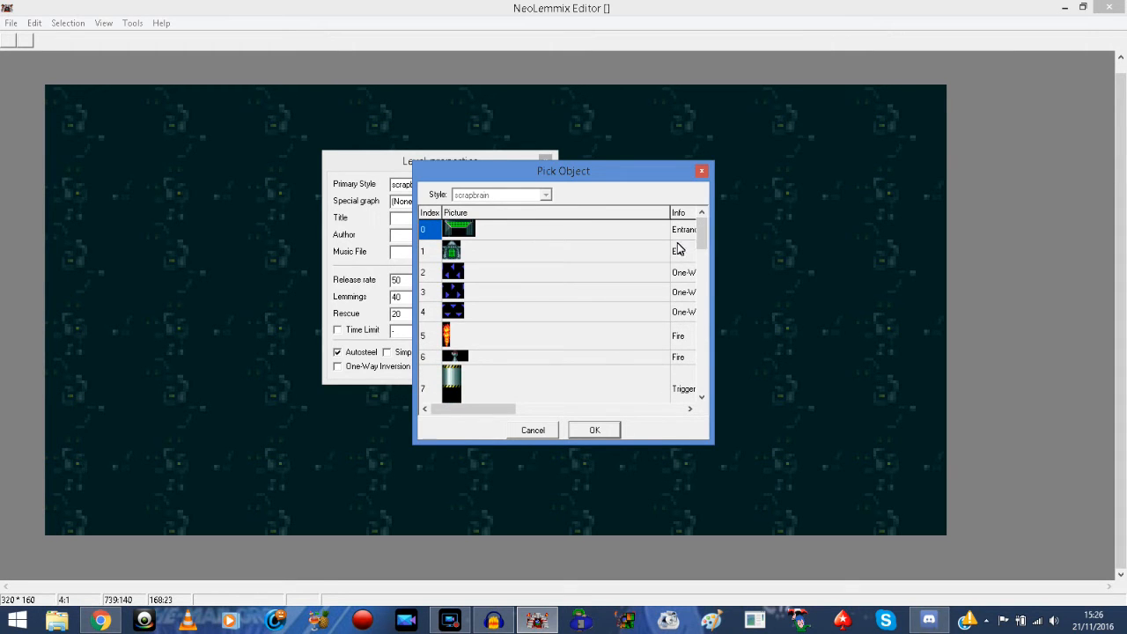
pyautogui.click(701, 169)
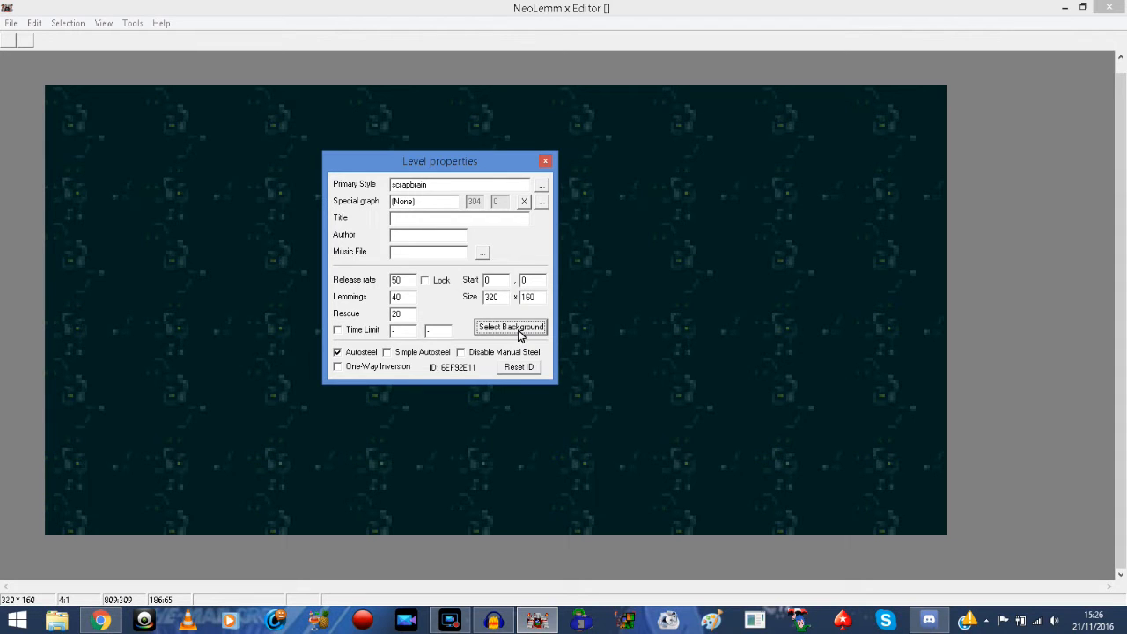
pyautogui.click(545, 161)
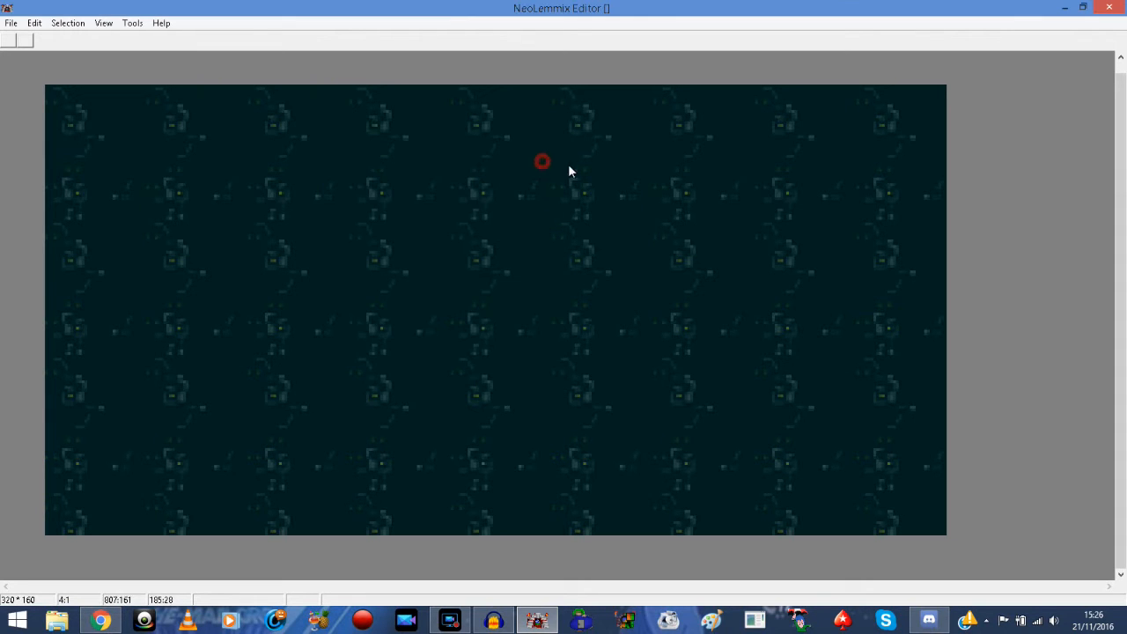
pyautogui.click(106, 23)
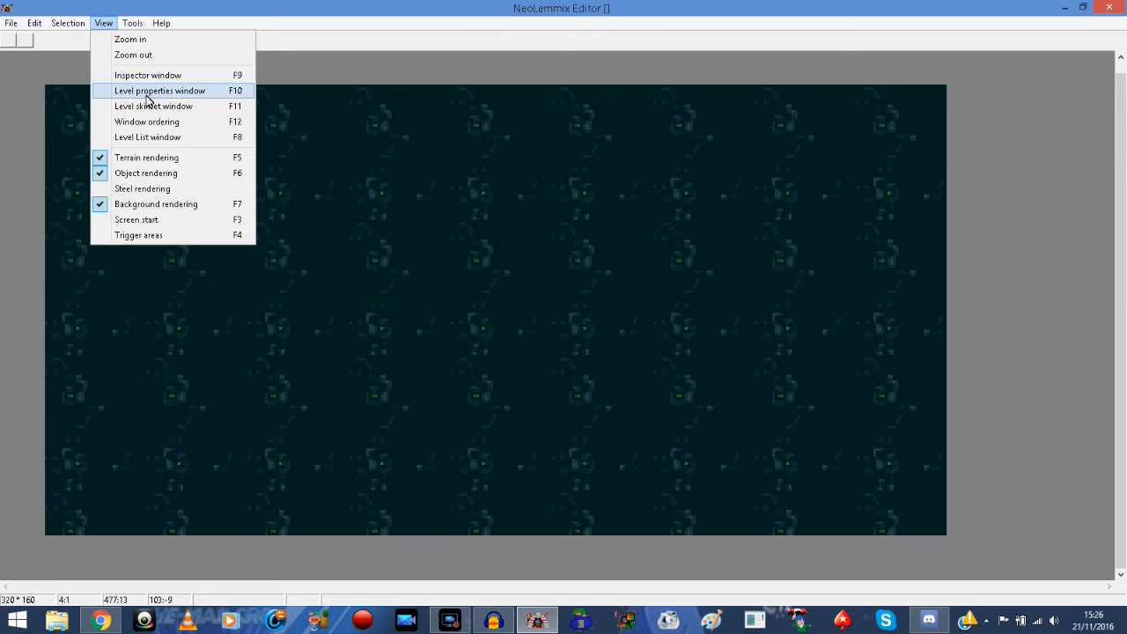
pyautogui.click(208, 5)
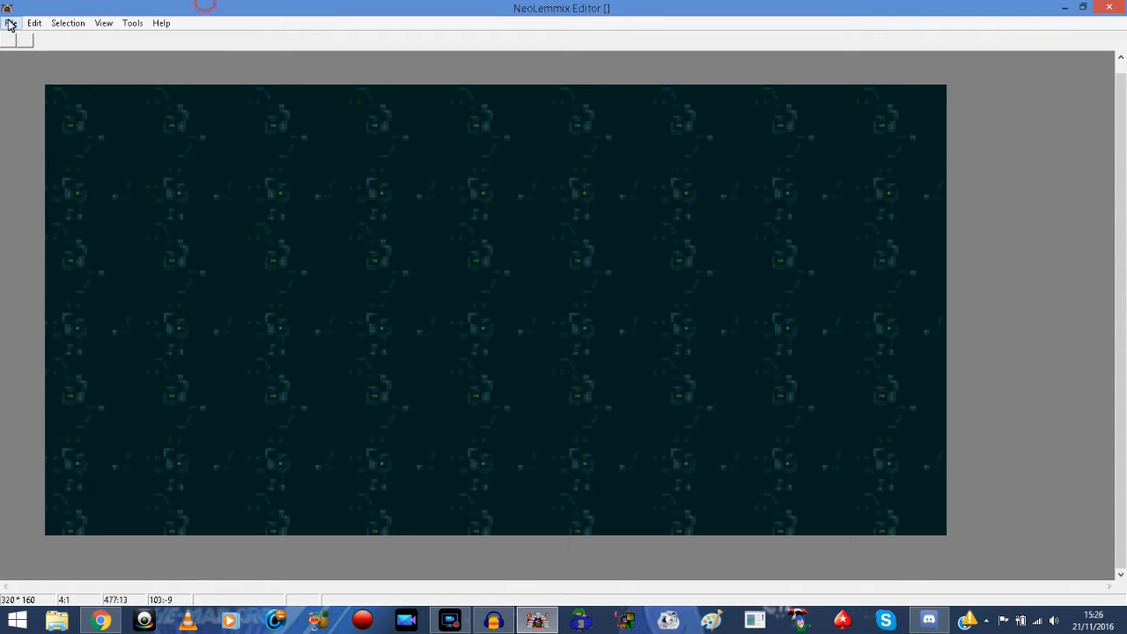
pyautogui.rightClick(505, 233)
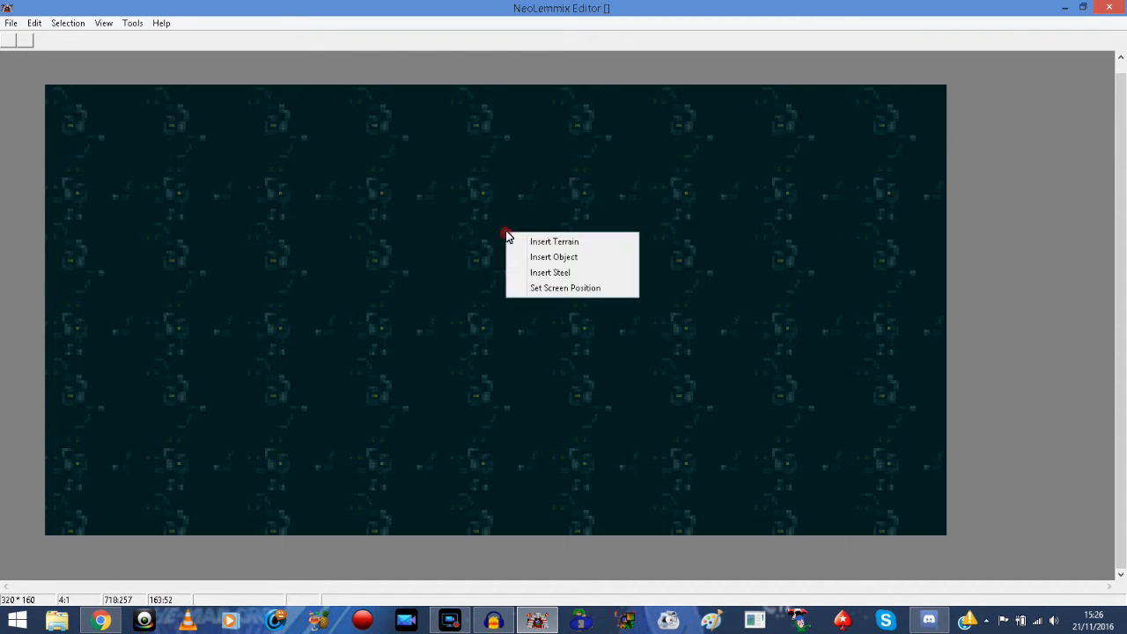
pyautogui.click(432, 194)
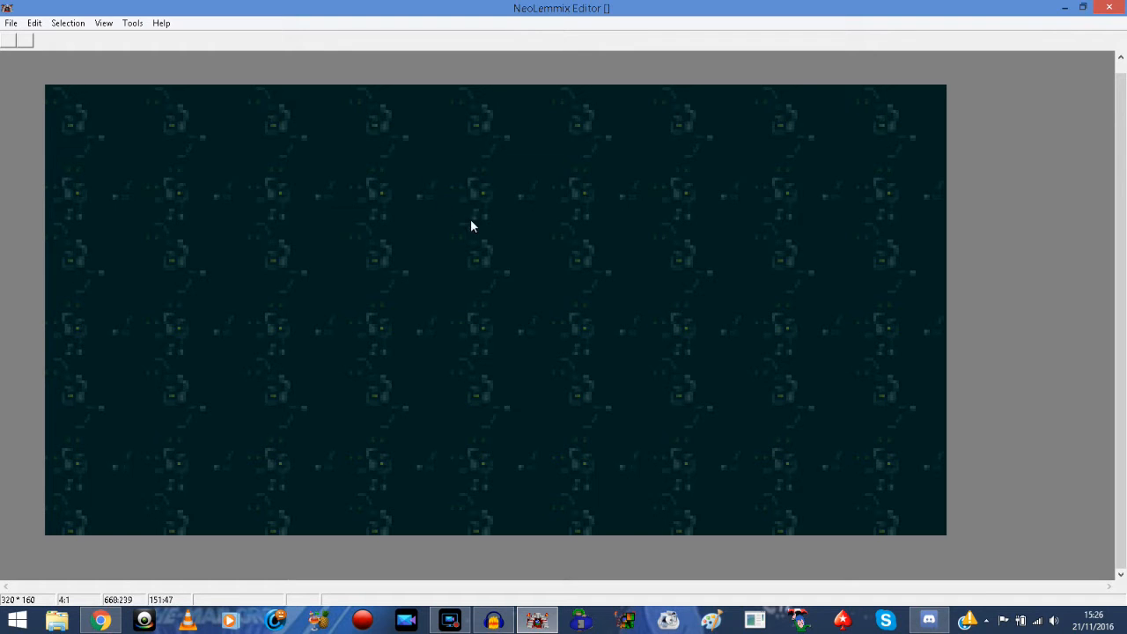
# Look through the scrapbrain terrain pieces and insert the piece with index 0 near the middle of the level.
pyautogui.rightClick(426, 237)
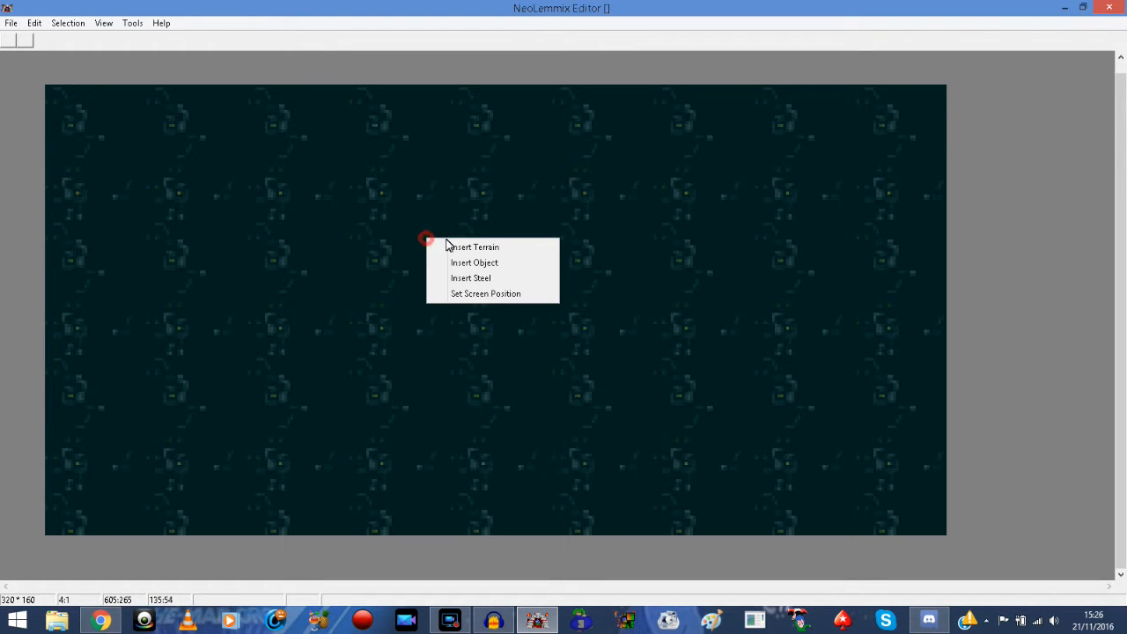
pyautogui.click(467, 249)
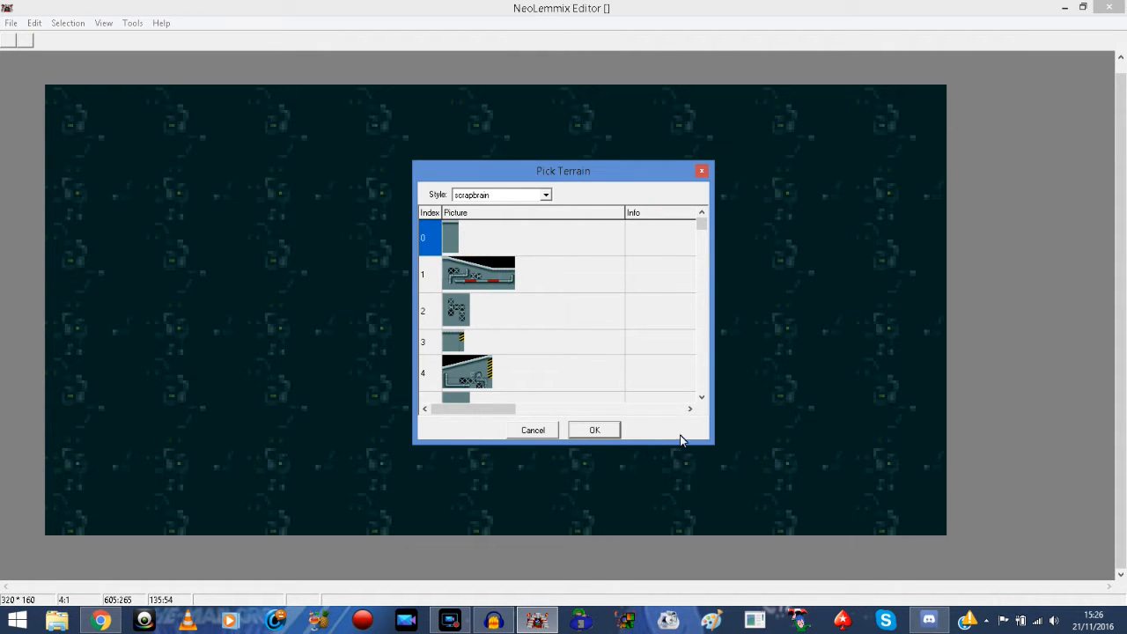
pyautogui.click(701, 397)
pyautogui.click(703, 397)
pyautogui.click(703, 397)
pyautogui.click(703, 397)
pyautogui.click(704, 397)
pyautogui.click(704, 397)
pyautogui.click(703, 397)
pyautogui.click(703, 396)
pyautogui.click(704, 397)
pyautogui.moveTo(705, 264); pyautogui.dragTo(711, 221)
pyautogui.click(465, 240)
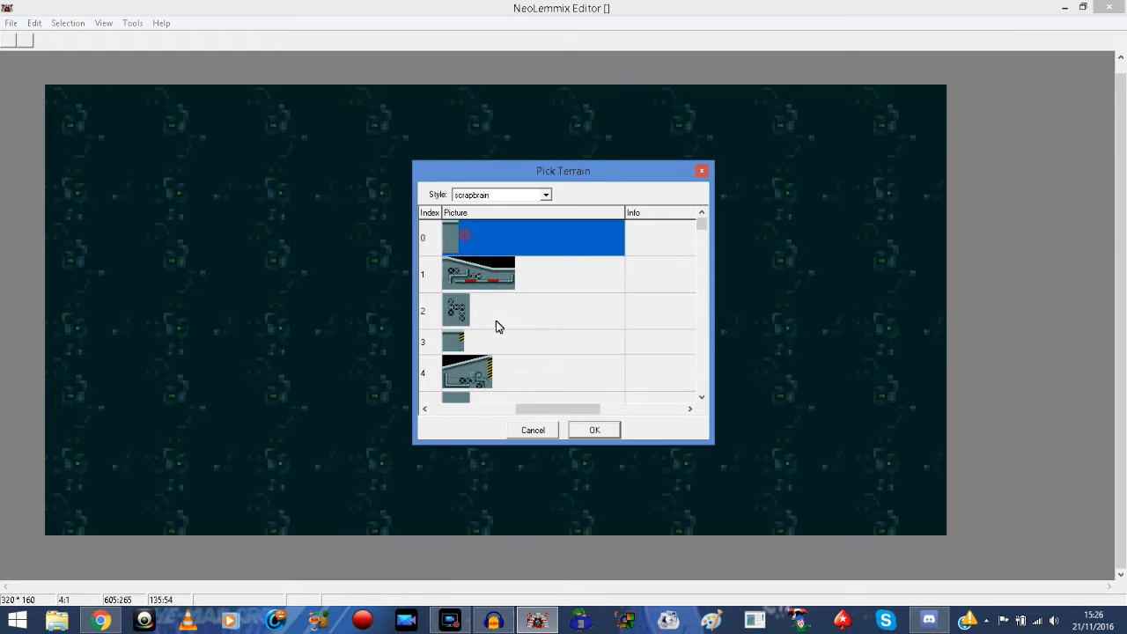
pyautogui.click(593, 431)
# Move the terrain piece to the level's left edge and leave it selected.
pyautogui.moveTo(440, 285); pyautogui.dragTo(66, 286)
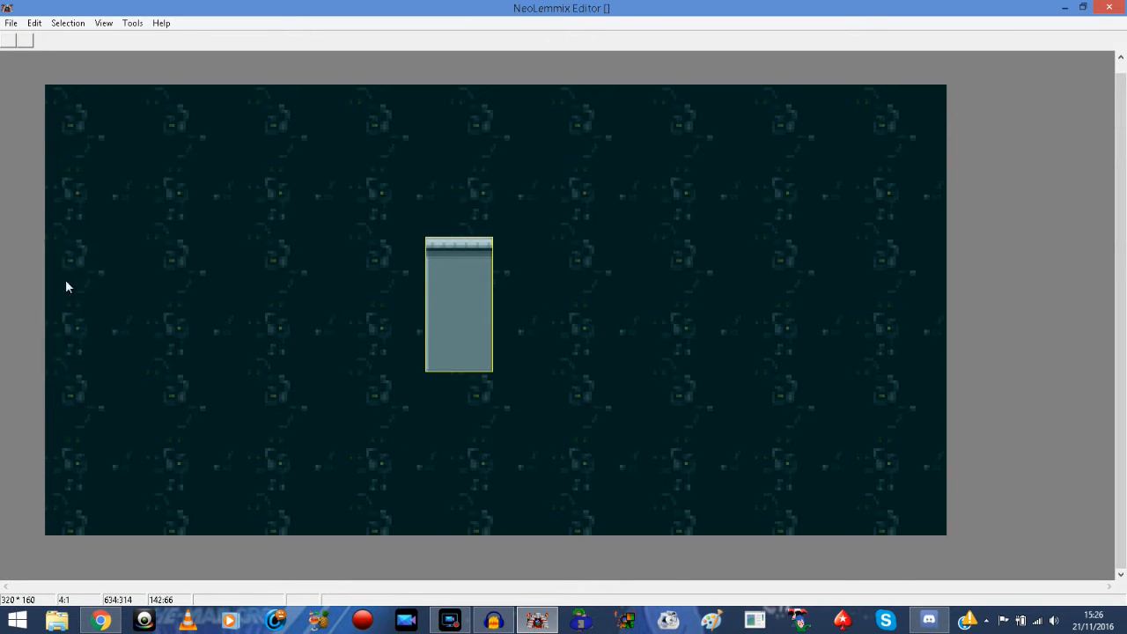
pyautogui.click(246, 259)
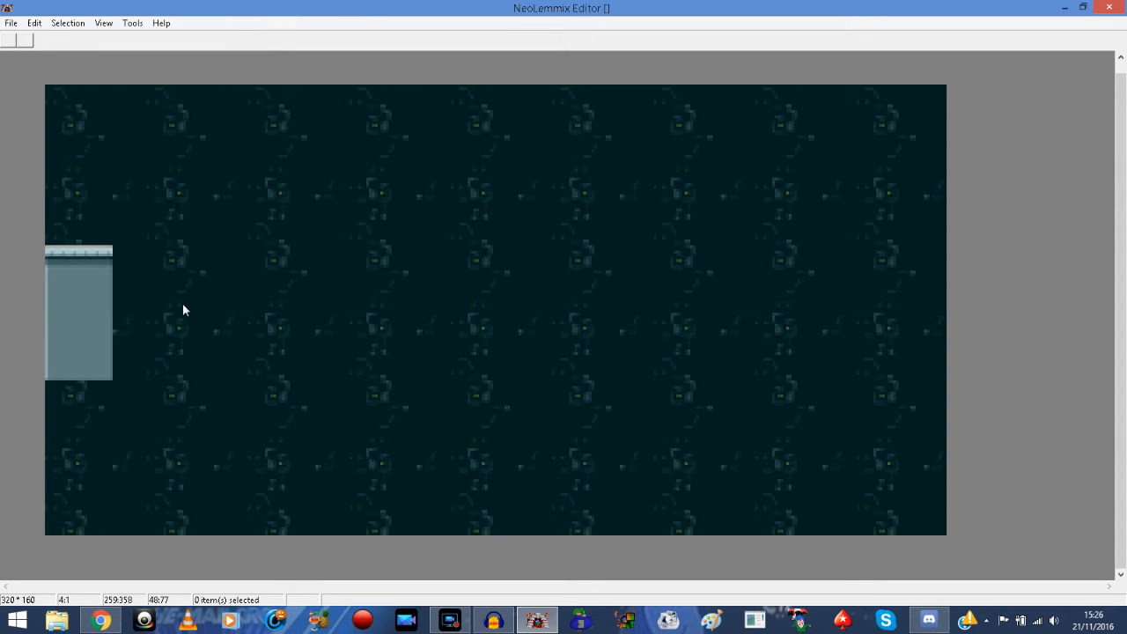
pyautogui.click(75, 293)
pyautogui.rightClick(67, 296)
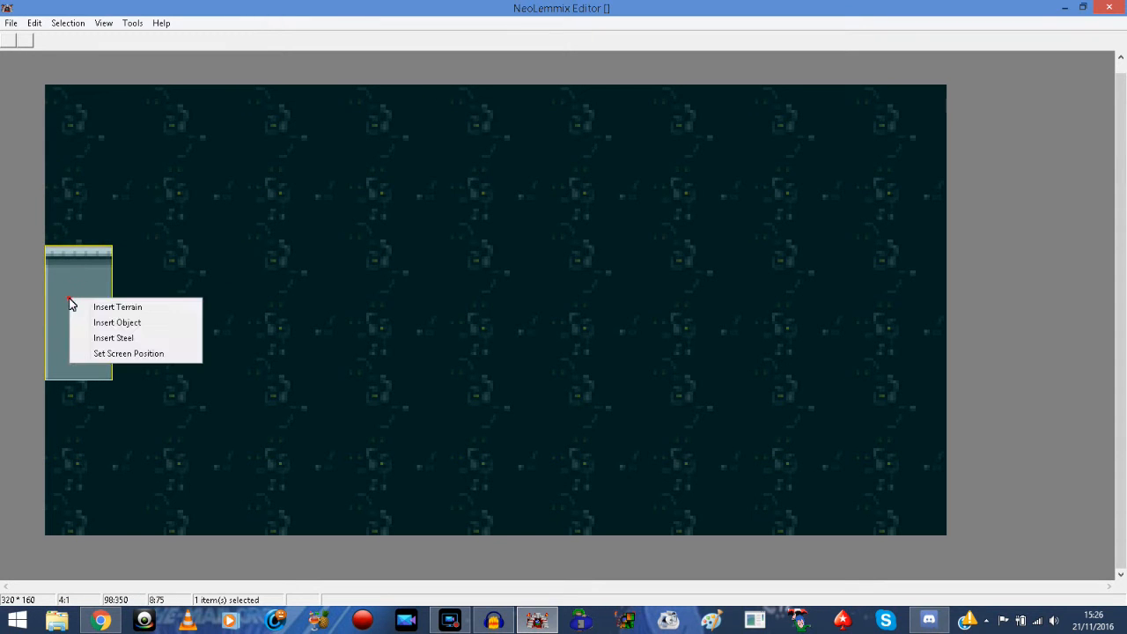
pyautogui.click(195, 239)
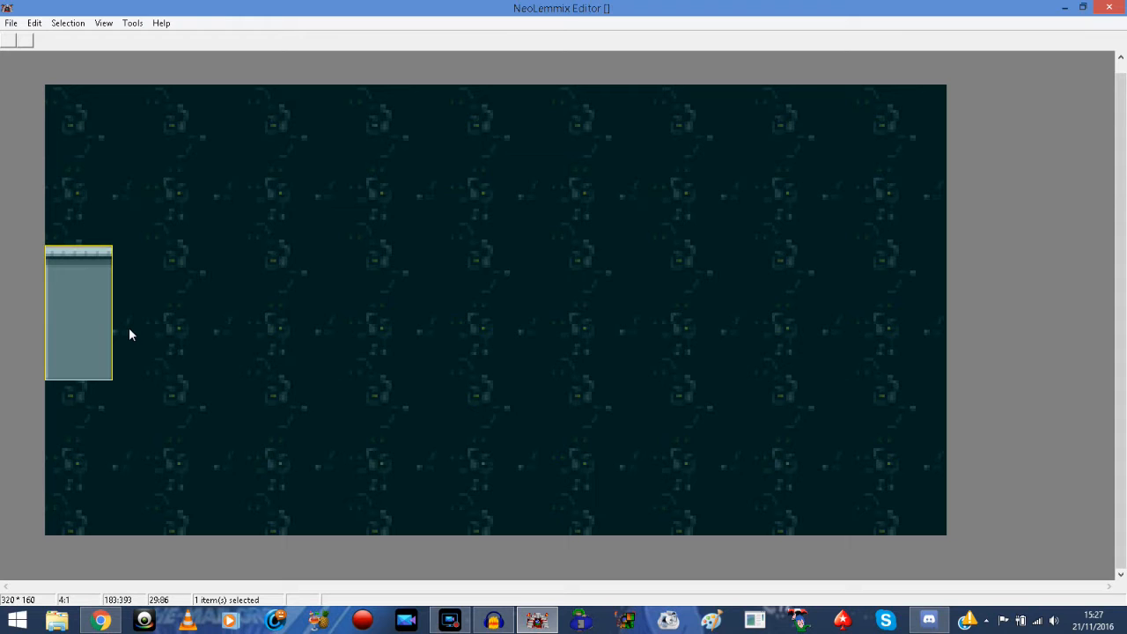
# Duplicate the terrain piece and nudge the copy sideways in fine steps, returning it onto the original.
pyautogui.press('Right')
pyautogui.press('Right')
pyautogui.press('Right')
pyautogui.press('Right')
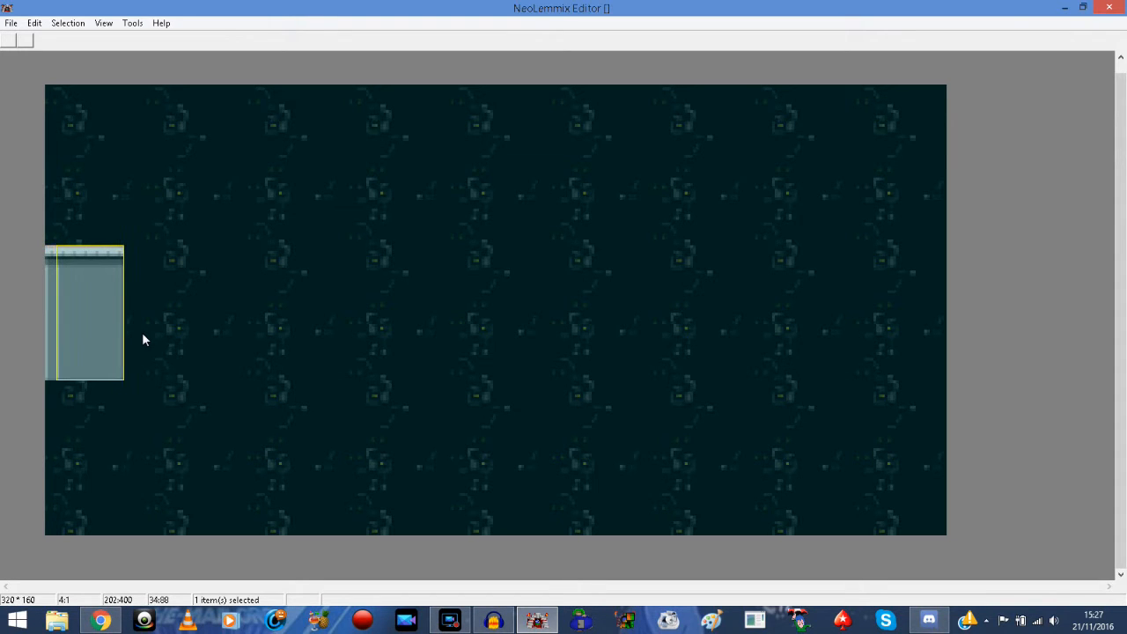
pyautogui.press('Left')
pyautogui.press('Left')
pyautogui.press('Left')
pyautogui.press('Right')
pyautogui.press('Right')
pyautogui.press('Right')
pyautogui.press('Right')
pyautogui.press('Right')
pyautogui.press('Right')
pyautogui.press('Right')
pyautogui.press('Left')
pyautogui.press('Left')
pyautogui.press('Left')
pyautogui.press('Left')
pyautogui.press('Left')
pyautogui.press('Left')
pyautogui.press('Left')
pyautogui.press('Left')
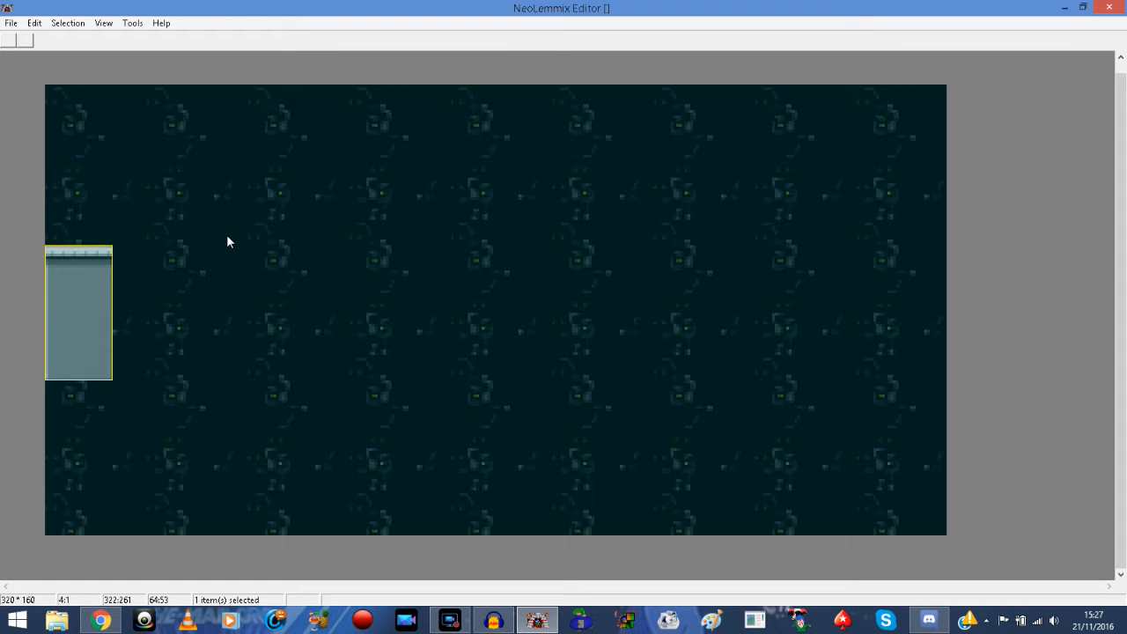
# Shift the copy sideways in coarse steps until it stands just to the right of the original piece.
pyautogui.hotkey('ctrl', 'Right')
pyautogui.hotkey('ctrl', 'Right')
pyautogui.hotkey('ctrl', 'Right')
pyautogui.hotkey('ctrl', 'Right')
pyautogui.hotkey('ctrl', 'Left')
pyautogui.hotkey('ctrl', 'Right')
pyautogui.hotkey('ctrl', 'Left')
pyautogui.hotkey('ctrl', 'Right')
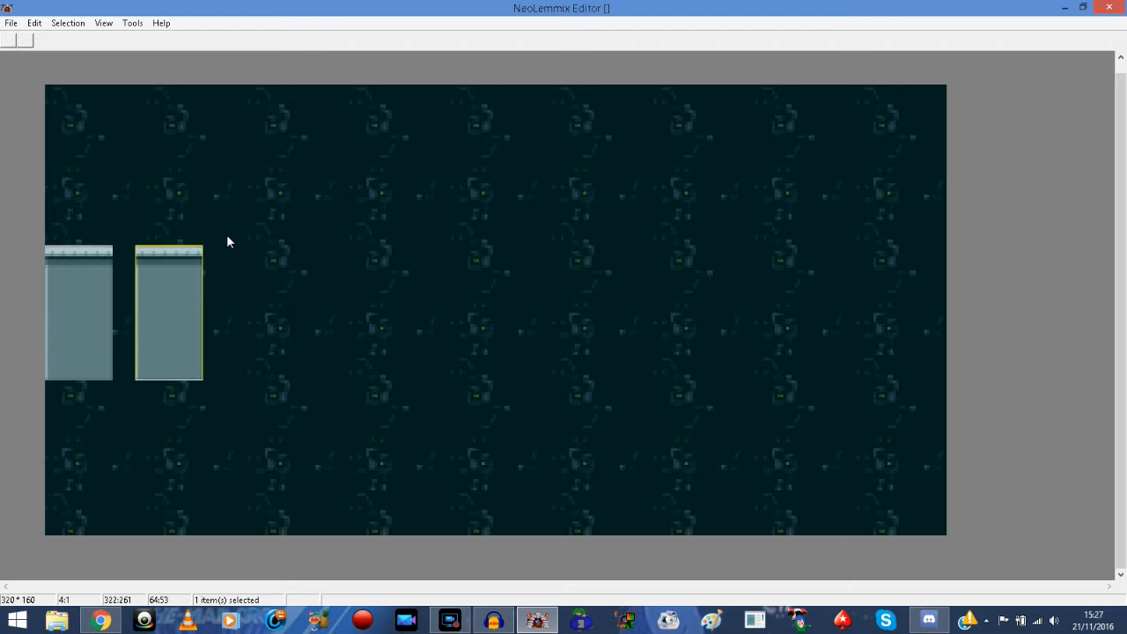
pyautogui.hotkey('ctrl', 'Left')
pyautogui.hotkey('ctrl', 'Right')
pyautogui.hotkey('ctrl', 'Right')
pyautogui.hotkey('ctrl', 'Left')
# Nudge the copy further right in fine steps and back left until it sits flush against the original piece.
pyautogui.press('Right')
pyautogui.press('Right')
pyautogui.press('Right')
pyautogui.press('Right')
pyautogui.press('Right')
pyautogui.press('Right')
pyautogui.press('Right')
pyautogui.press('Right')
pyautogui.press('Right')
pyautogui.press('Right')
pyautogui.press('Right')
pyautogui.press('Right')
pyautogui.press('Right')
pyautogui.press('Right')
pyautogui.press('Right')
pyautogui.press('Right')
pyautogui.press('Right')
pyautogui.press('Right')
pyautogui.press('Right')
pyautogui.press('Right')
pyautogui.press('Right')
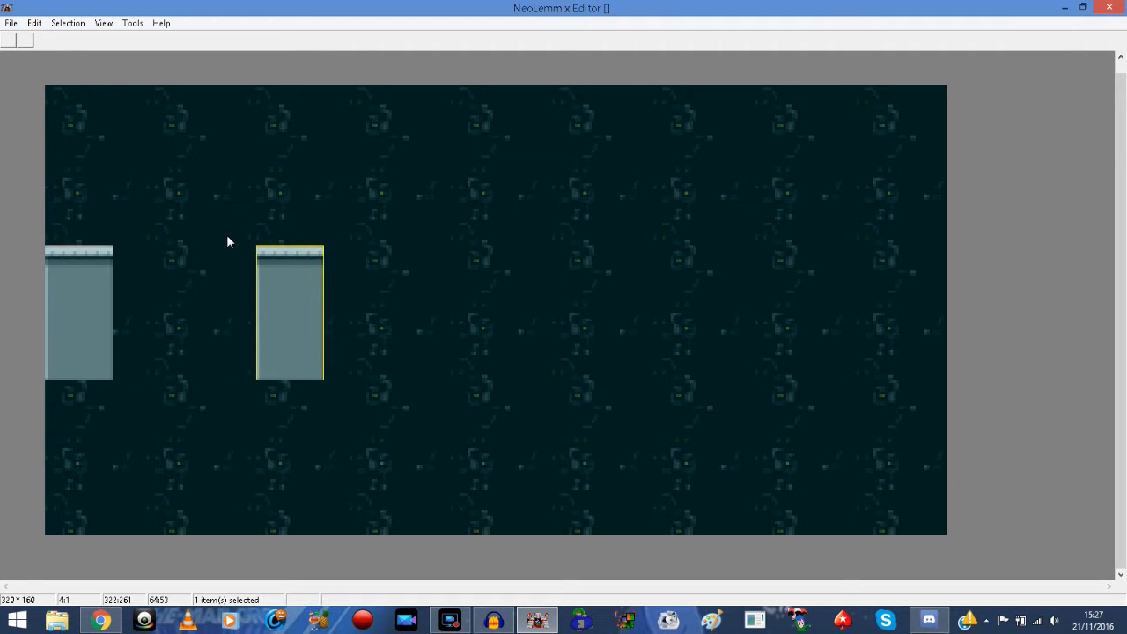
pyautogui.press('Left')
pyautogui.press('Left')
pyautogui.press('Left')
pyautogui.press('Left')
pyautogui.press('Left')
pyautogui.press('Left')
pyautogui.press('Left')
pyautogui.press('Left')
pyautogui.press('Left')
pyautogui.press('Left')
pyautogui.press('Left')
pyautogui.press('Left')
pyautogui.press('Left')
pyautogui.press('Left')
pyautogui.press('Left')
pyautogui.press('Left')
pyautogui.press('Left')
pyautogui.press('Left')
pyautogui.press('Left')
pyautogui.press('Left')
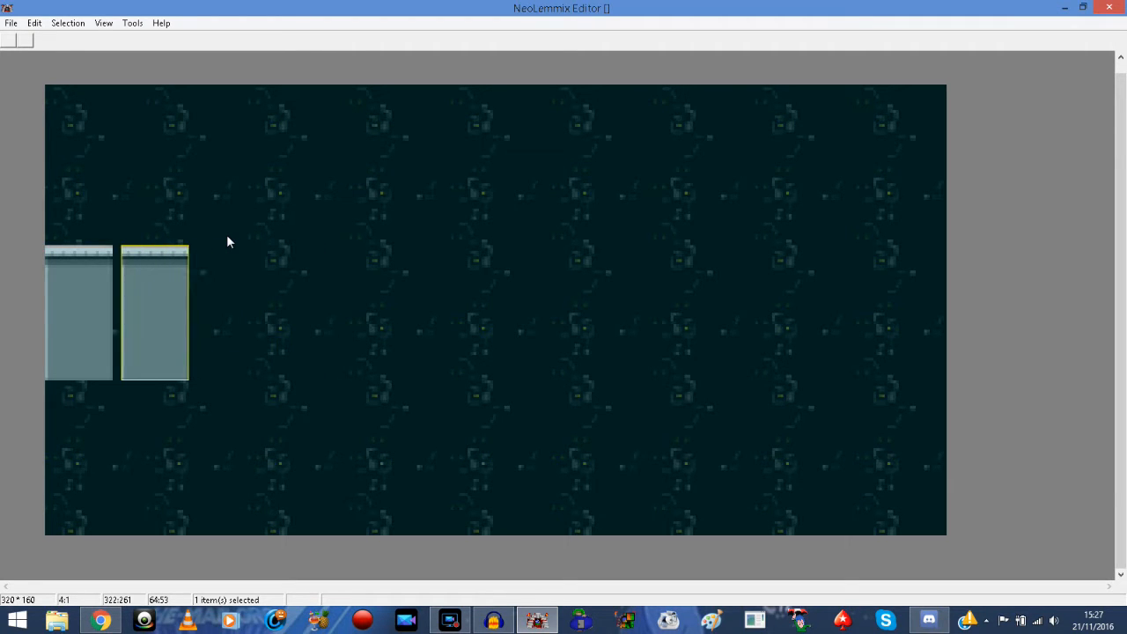
pyautogui.press('Left')
pyautogui.press('Left')
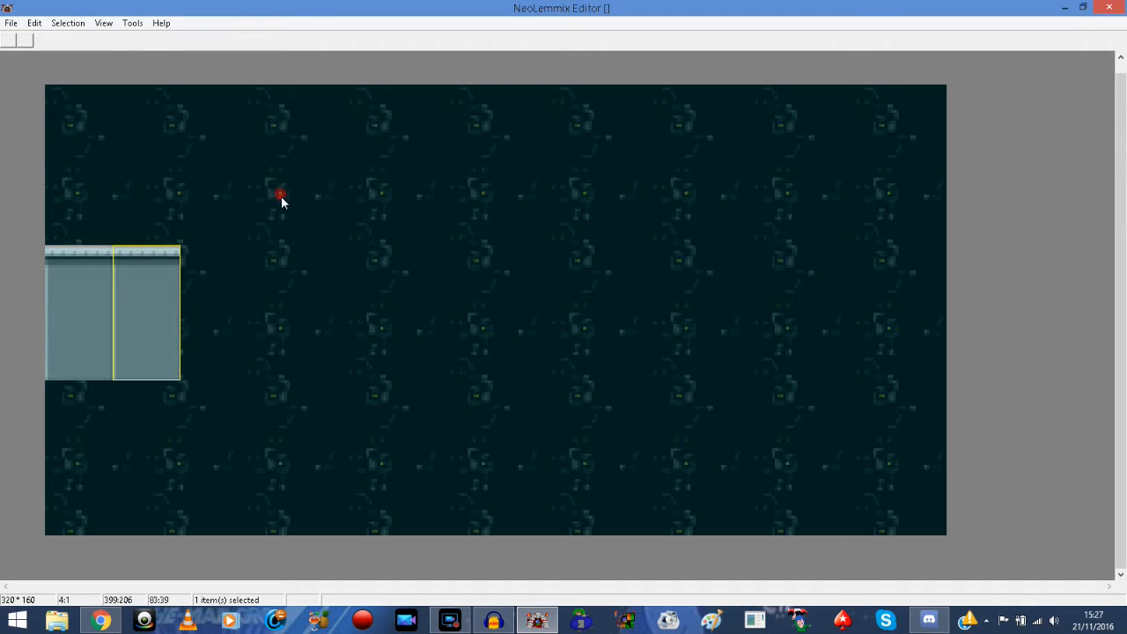
# Reselect the copy, nudge it one step away from the original and back flush against it, and deselect it.
pyautogui.click(338, 227)
pyautogui.click(152, 277)
pyautogui.press('Right')
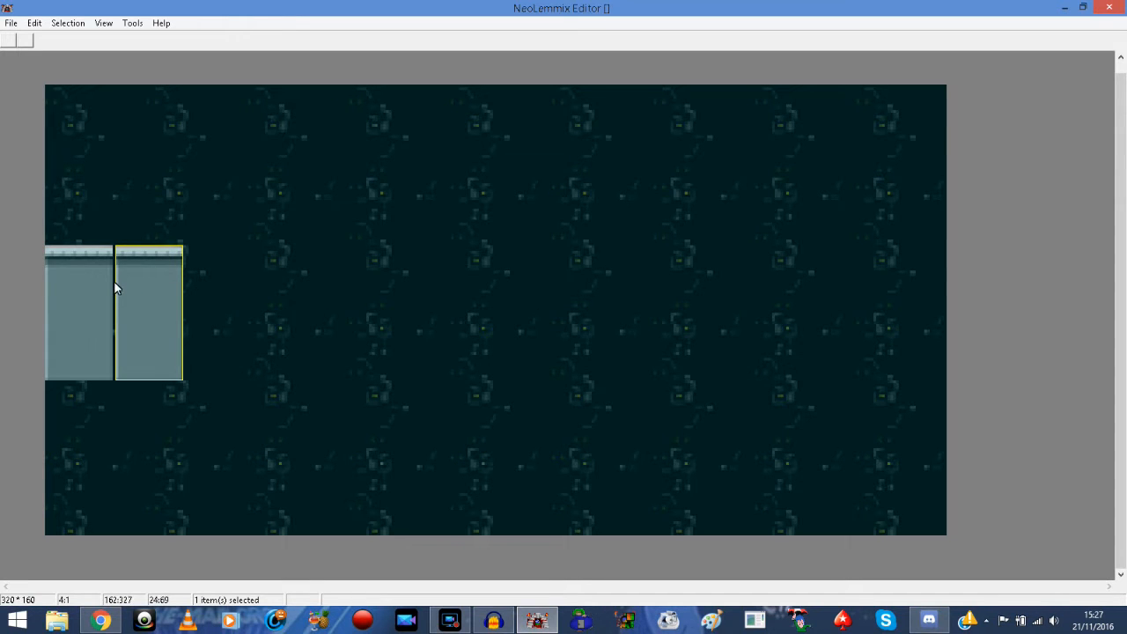
pyautogui.press('Left')
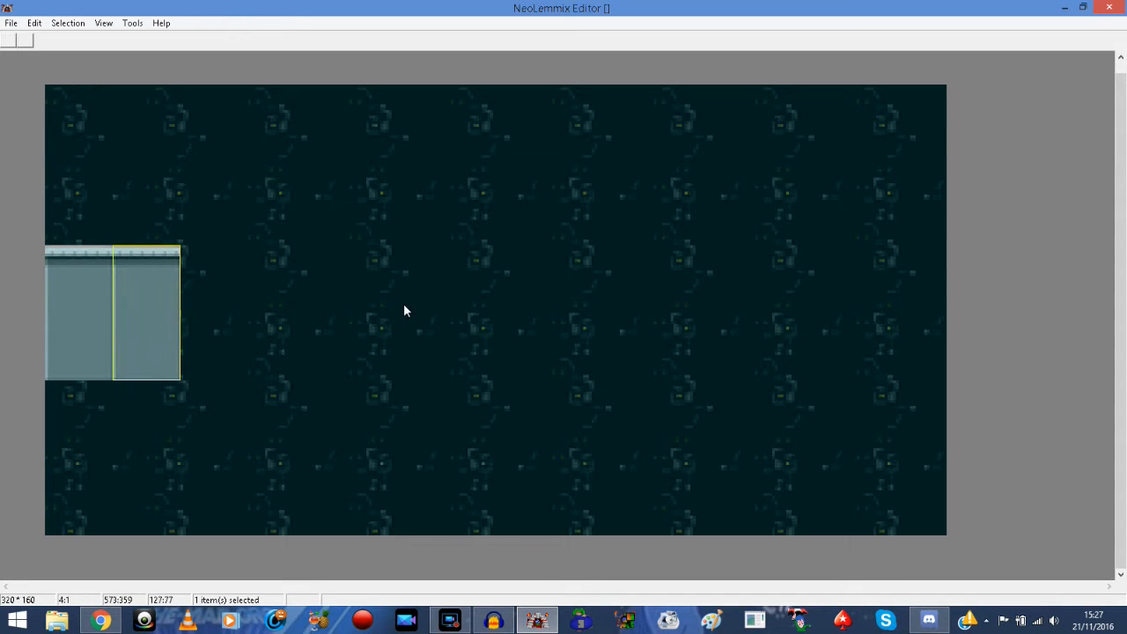
pyautogui.click(255, 296)
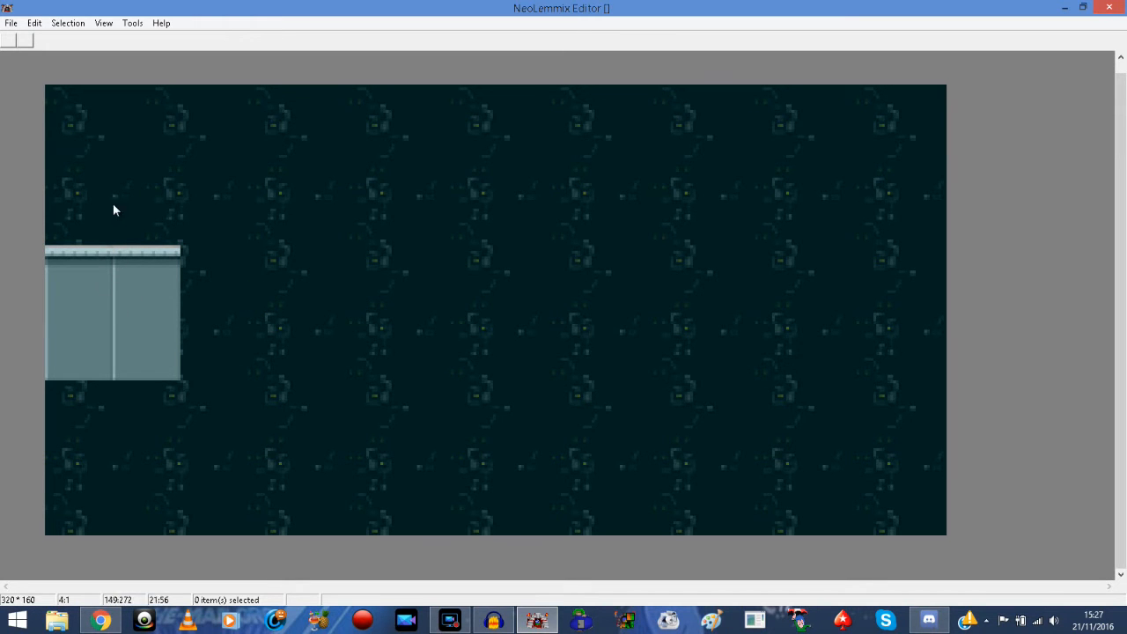
# Insert the scrapbrain entrance object, index 0, above and slightly right of the terrain pieces.
pyautogui.rightClick(156, 139)
pyautogui.click(166, 159)
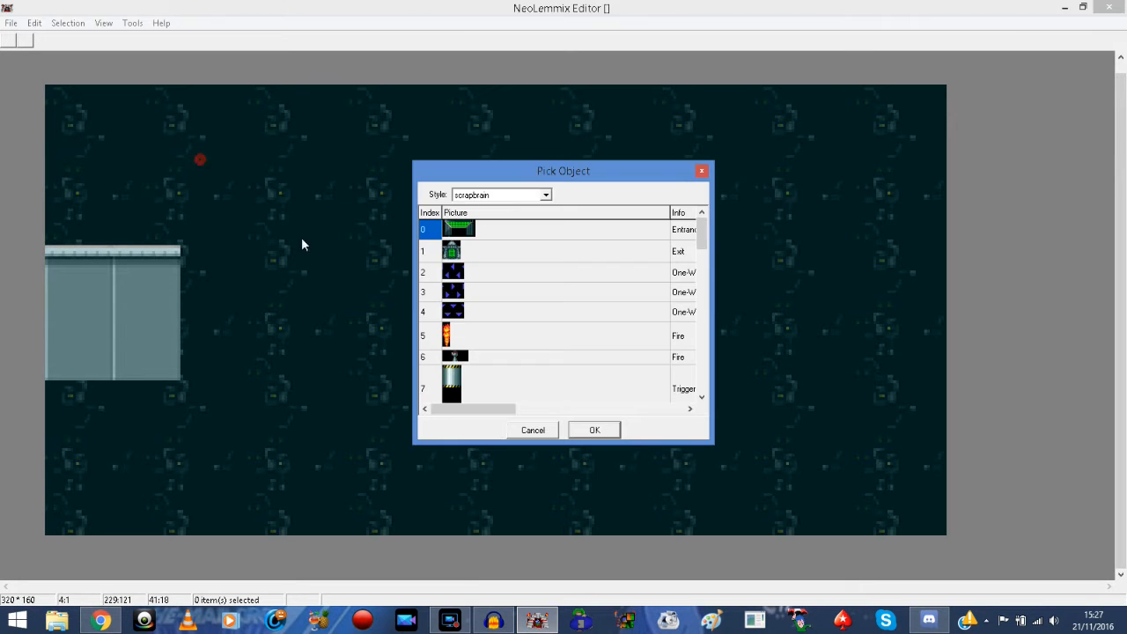
pyautogui.click(448, 238)
pyautogui.click(594, 429)
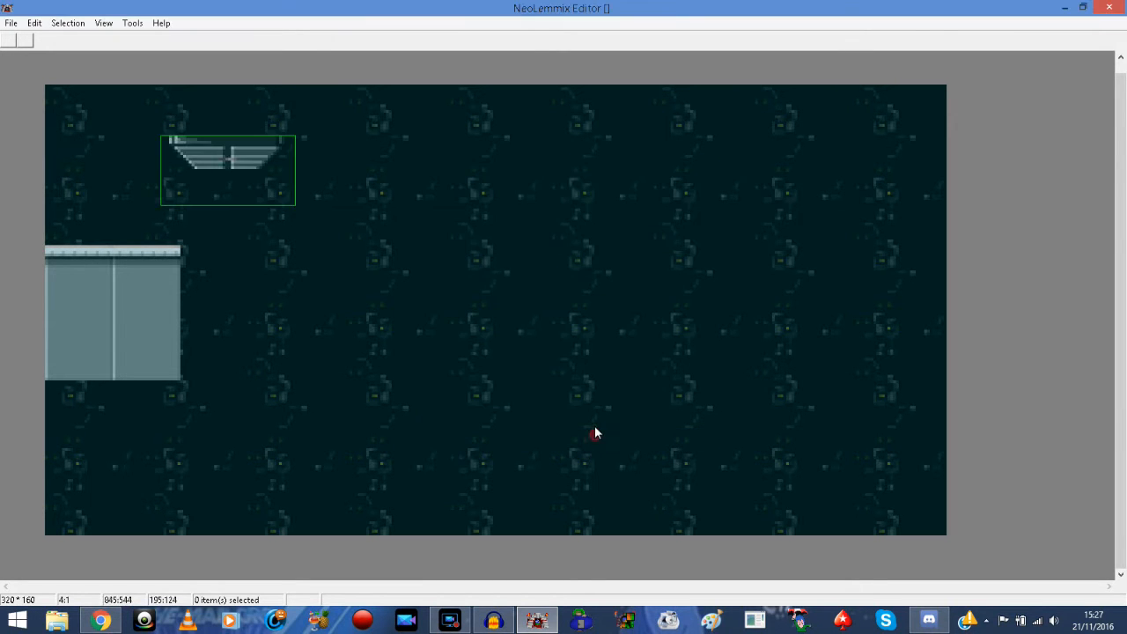
# Bring up the scrapbrain object list for a spot right of the entrance and examine the objects from Entrance to Receiver.
pyautogui.rightClick(402, 163)
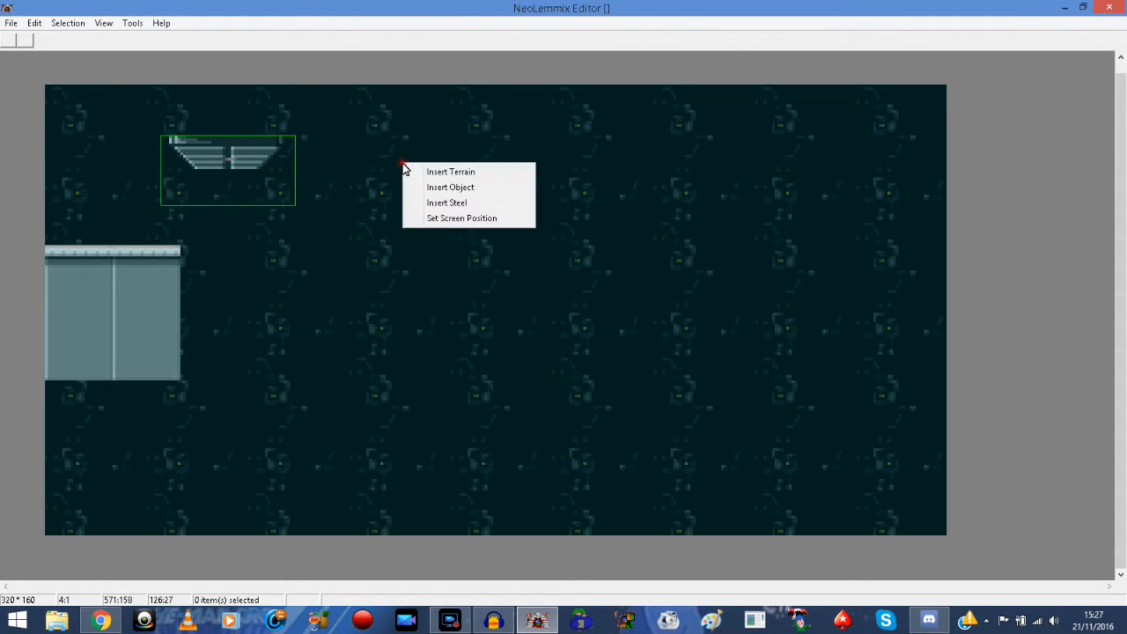
pyautogui.click(379, 151)
pyautogui.rightClick(375, 148)
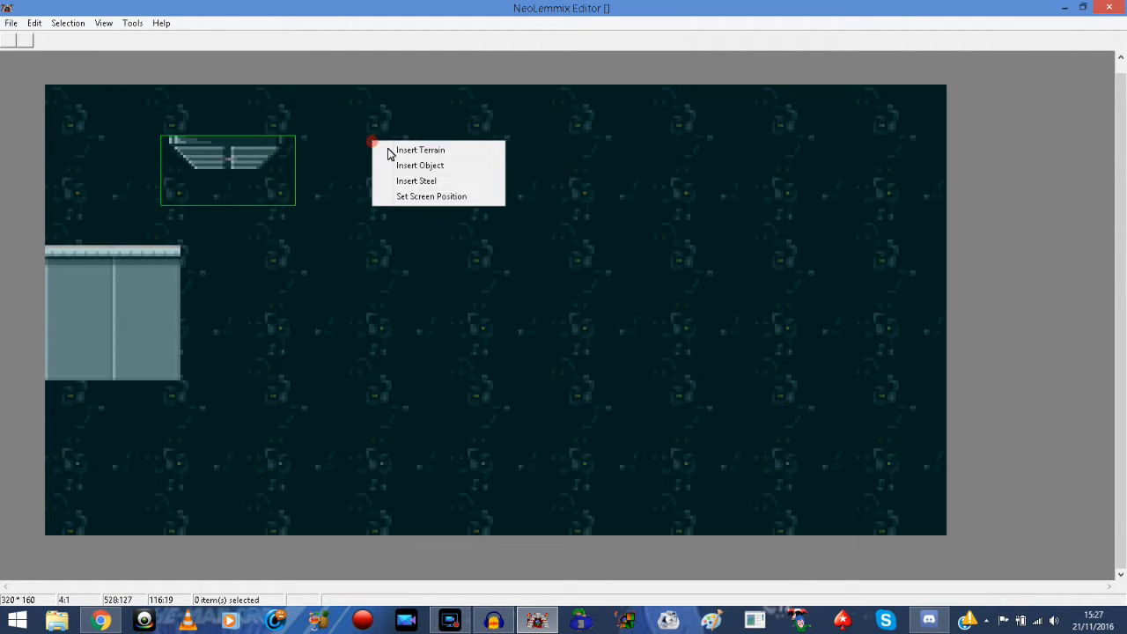
pyautogui.click(419, 167)
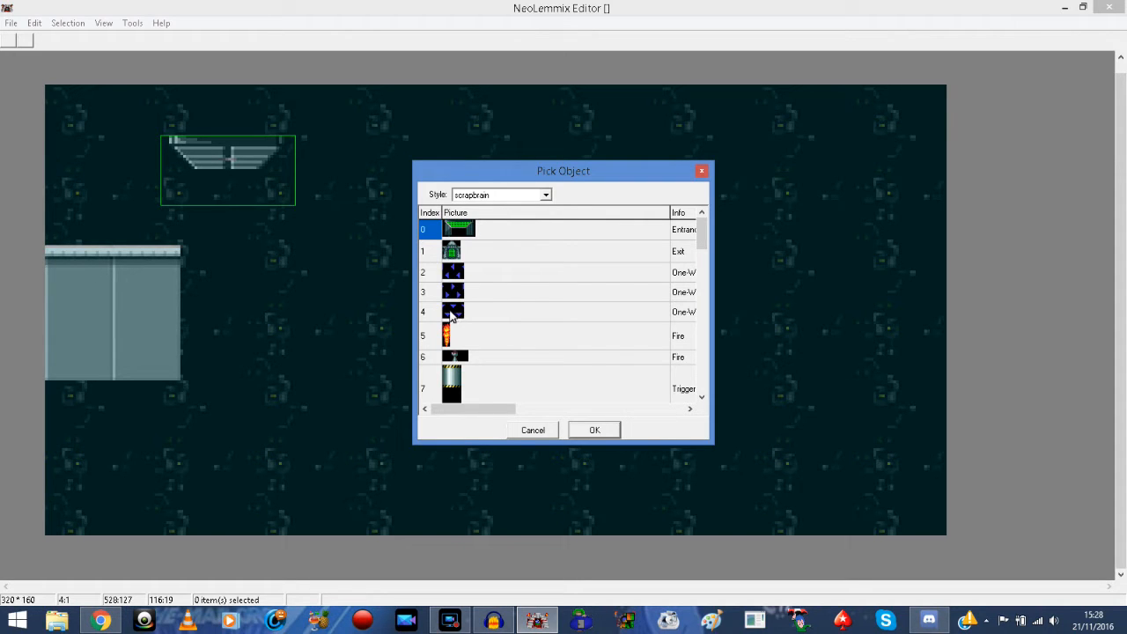
pyautogui.click(703, 401)
pyautogui.click(703, 400)
pyautogui.click(703, 400)
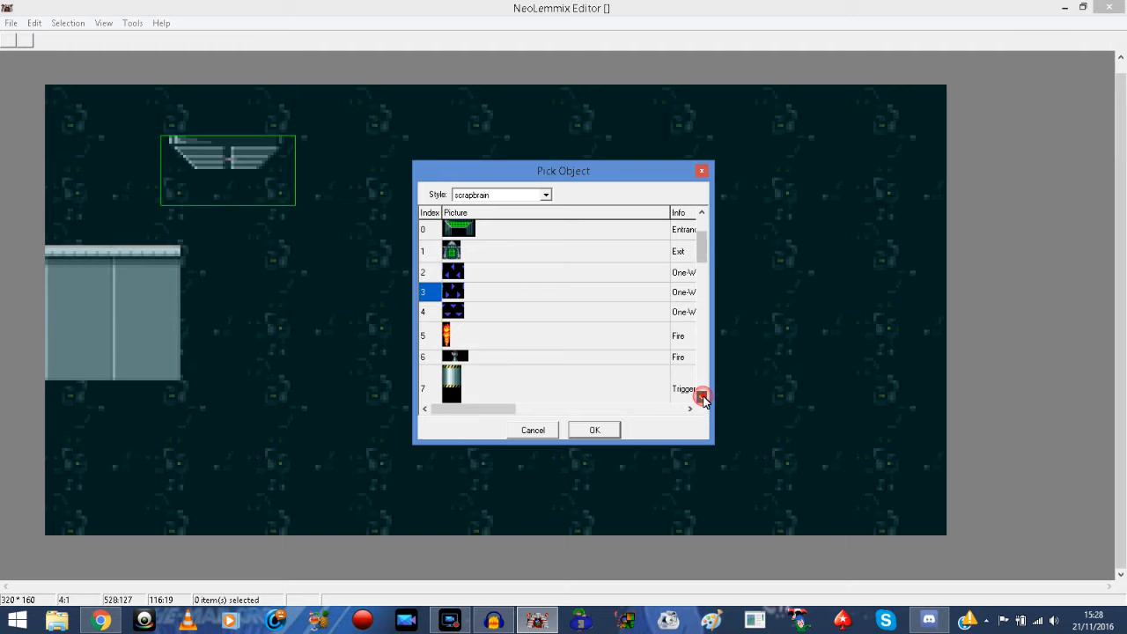
pyautogui.click(703, 401)
pyautogui.click(703, 401)
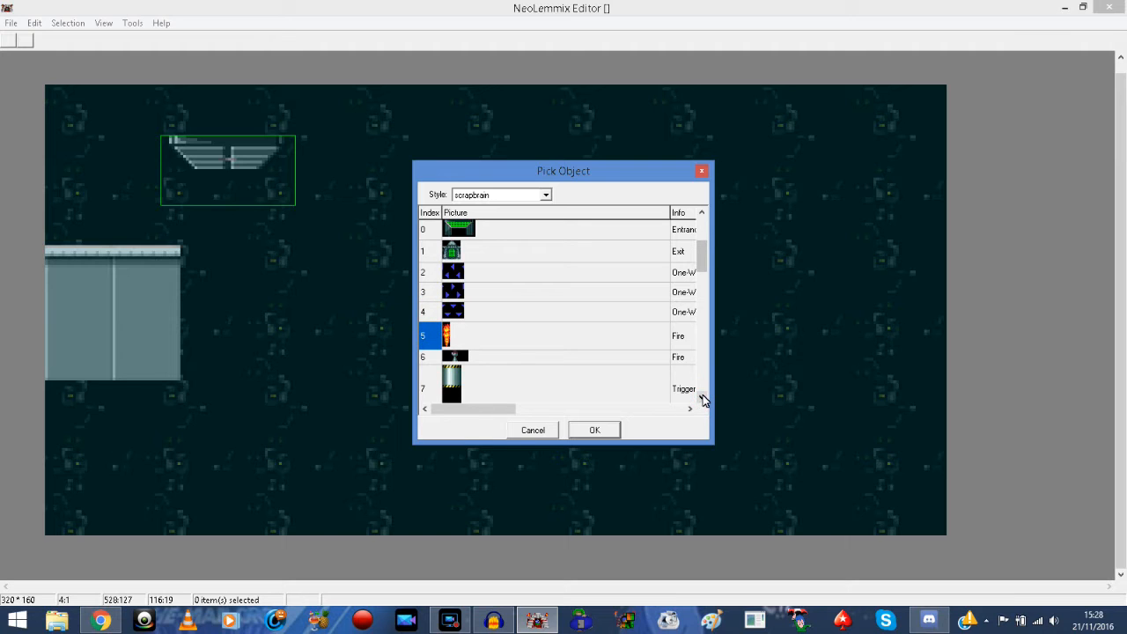
pyautogui.click(703, 401)
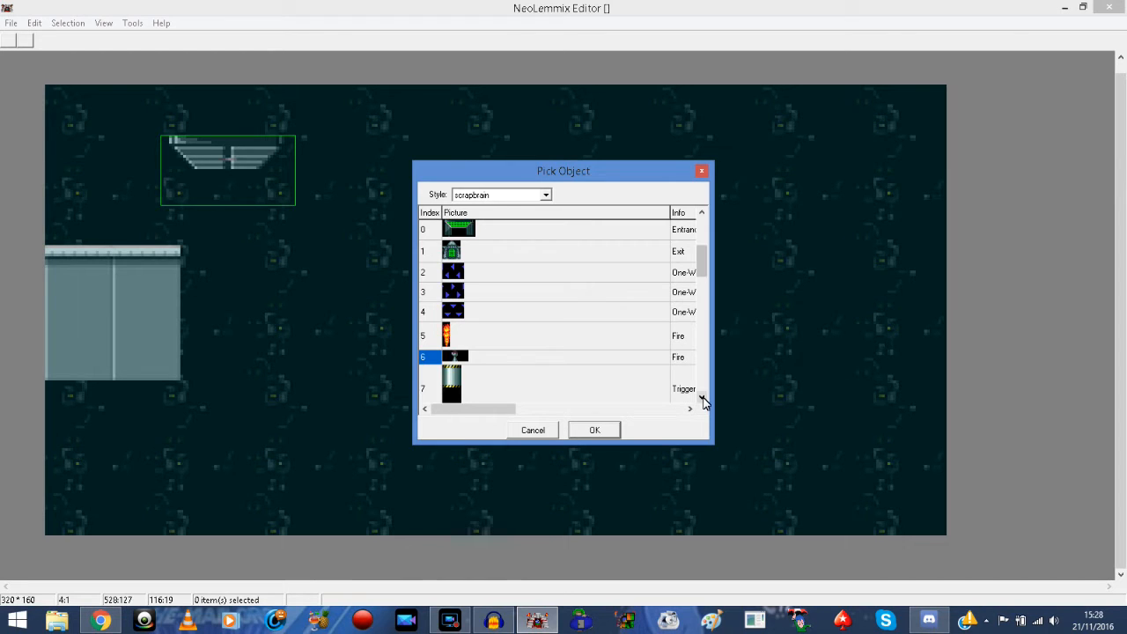
pyautogui.press('Down')
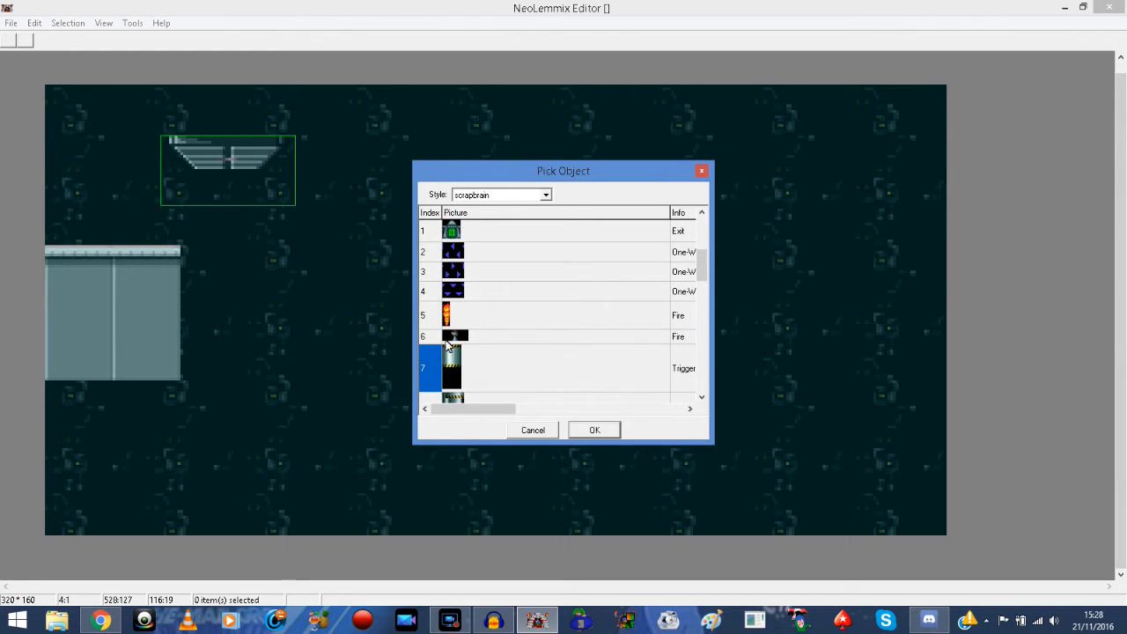
pyautogui.click(702, 398)
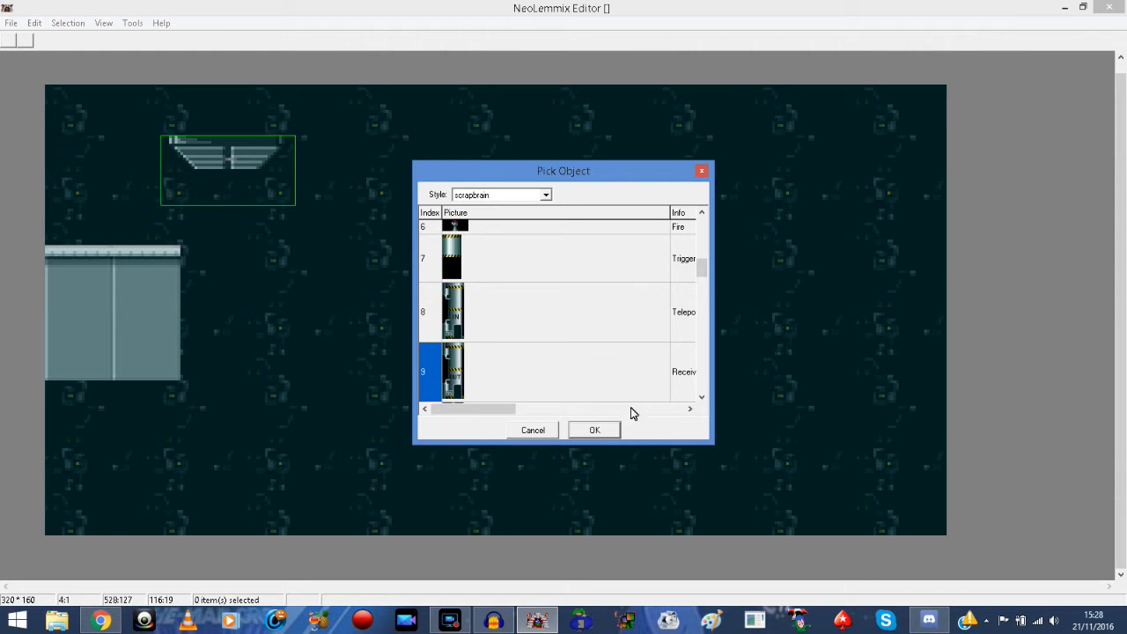
# Compare the pictures and info types of the trap, teleporter, receiver and fire objects in the object list.
pyautogui.click(690, 409)
pyautogui.moveTo(701, 266)
pyautogui.mouseDown()
pyautogui.moveTo(702, 230)
pyautogui.moveTo(705, 264)
pyautogui.mouseUp()
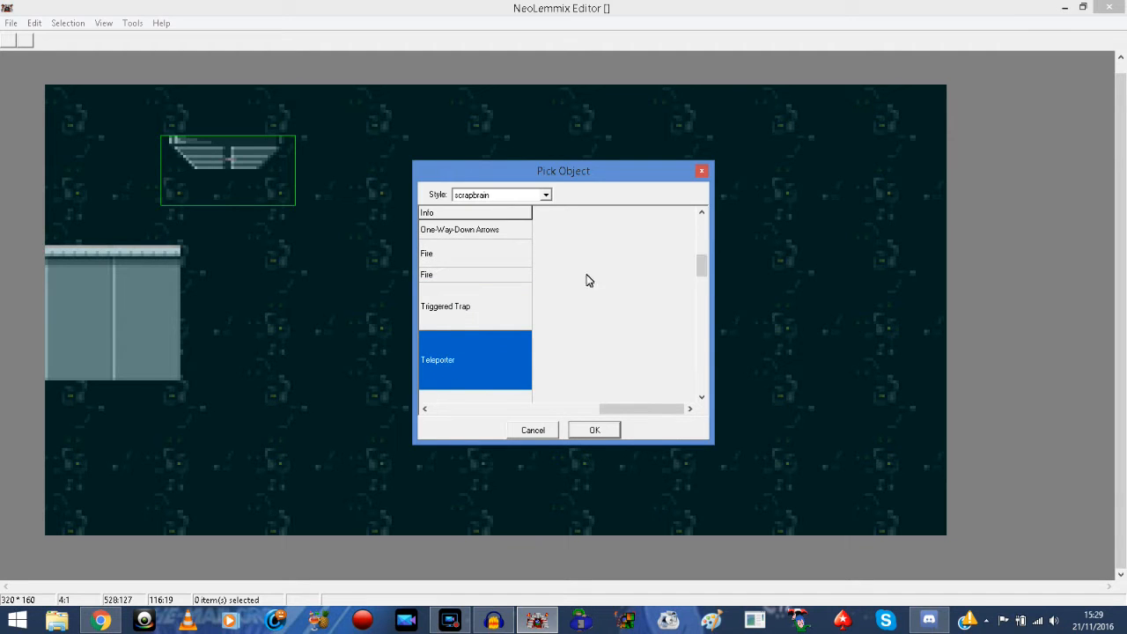
pyautogui.click(424, 408)
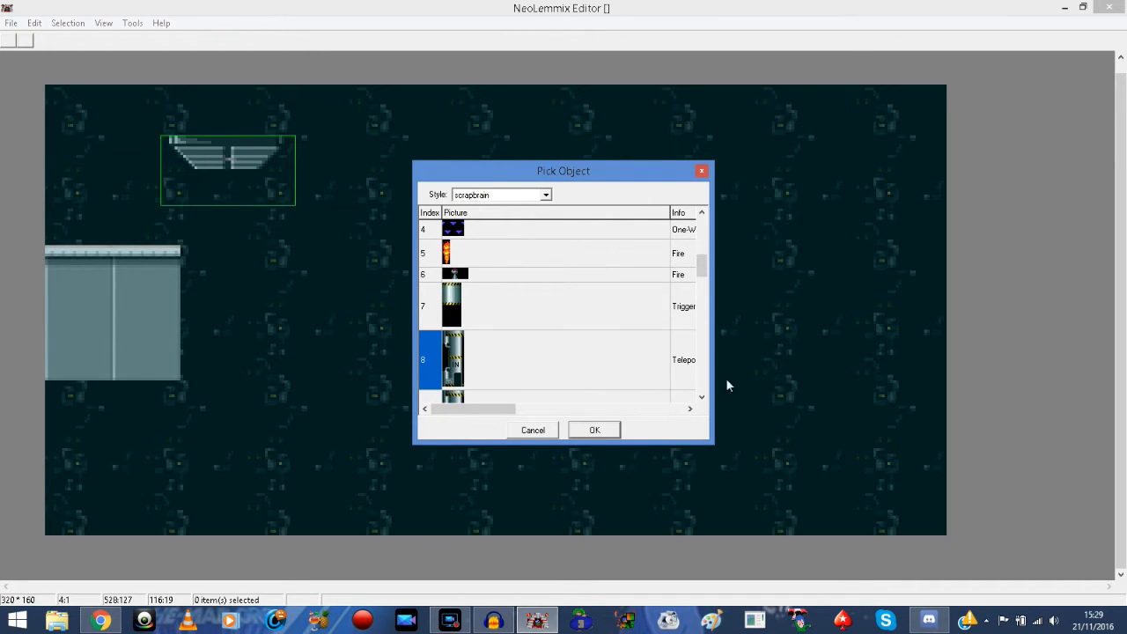
pyautogui.click(689, 409)
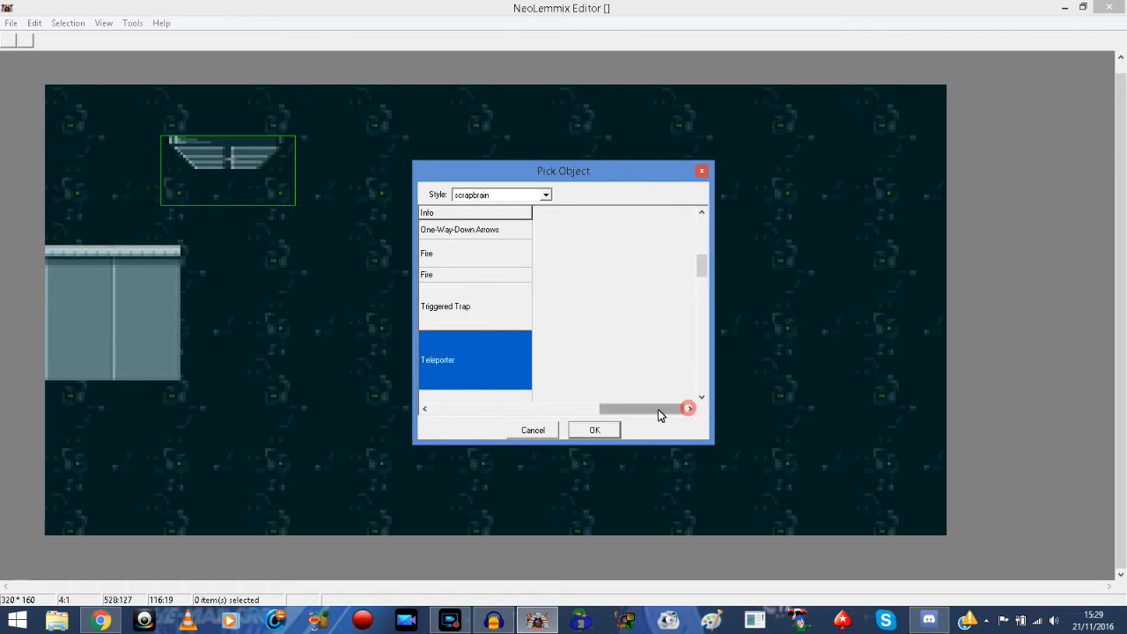
pyautogui.click(702, 397)
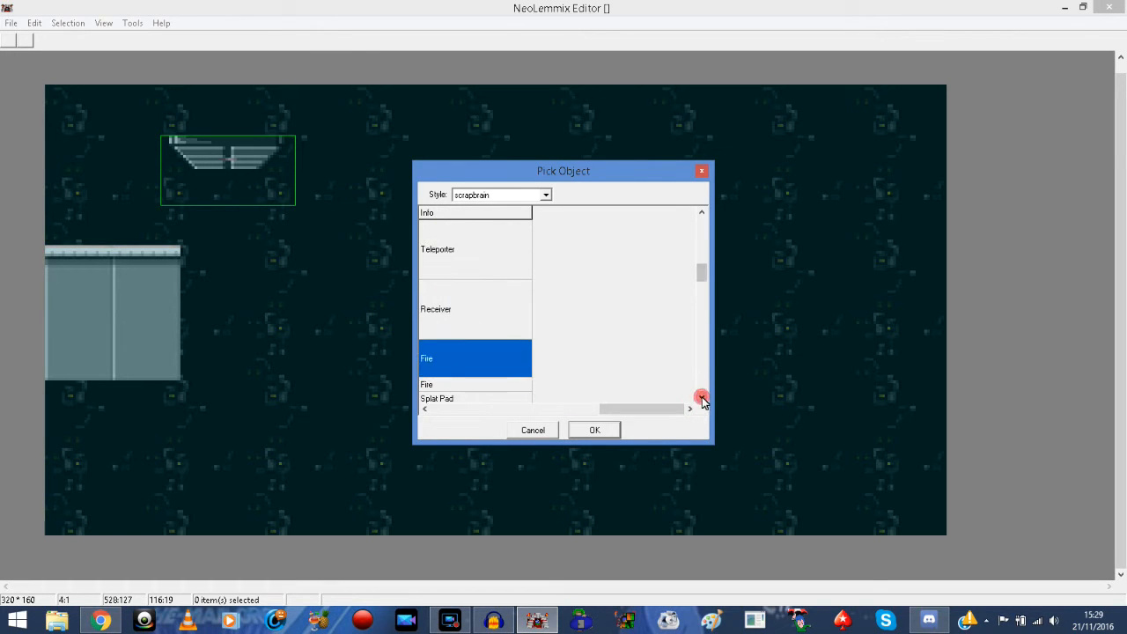
pyautogui.click(424, 409)
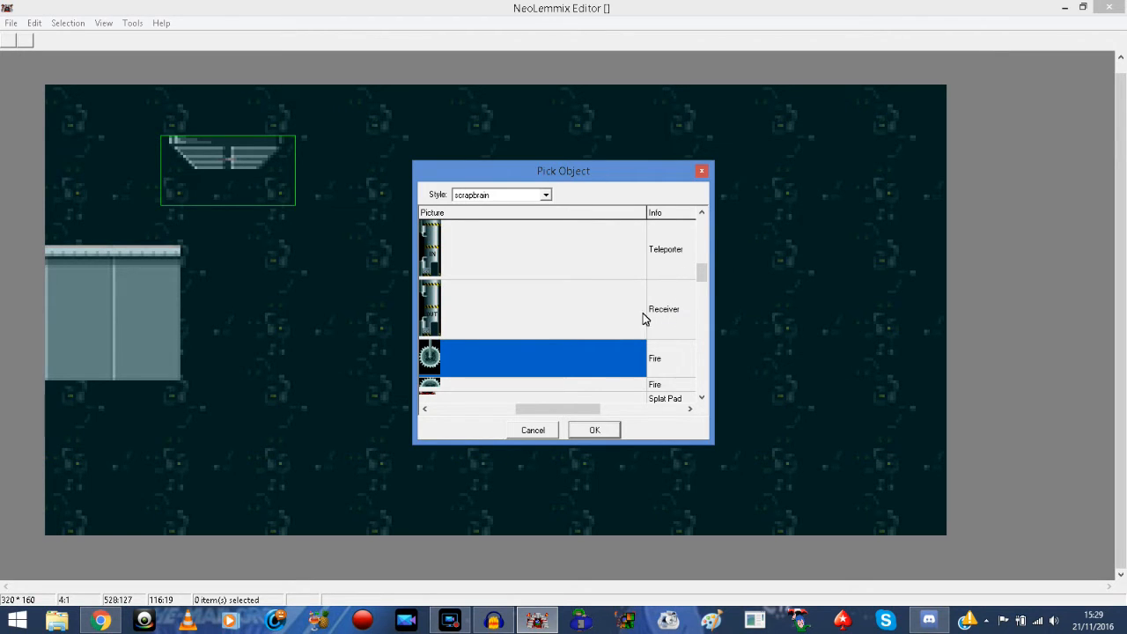
# Examine the splat pad, the one-way walls and the conveyor belts in the object list.
pyautogui.click(702, 398)
pyautogui.click(702, 398)
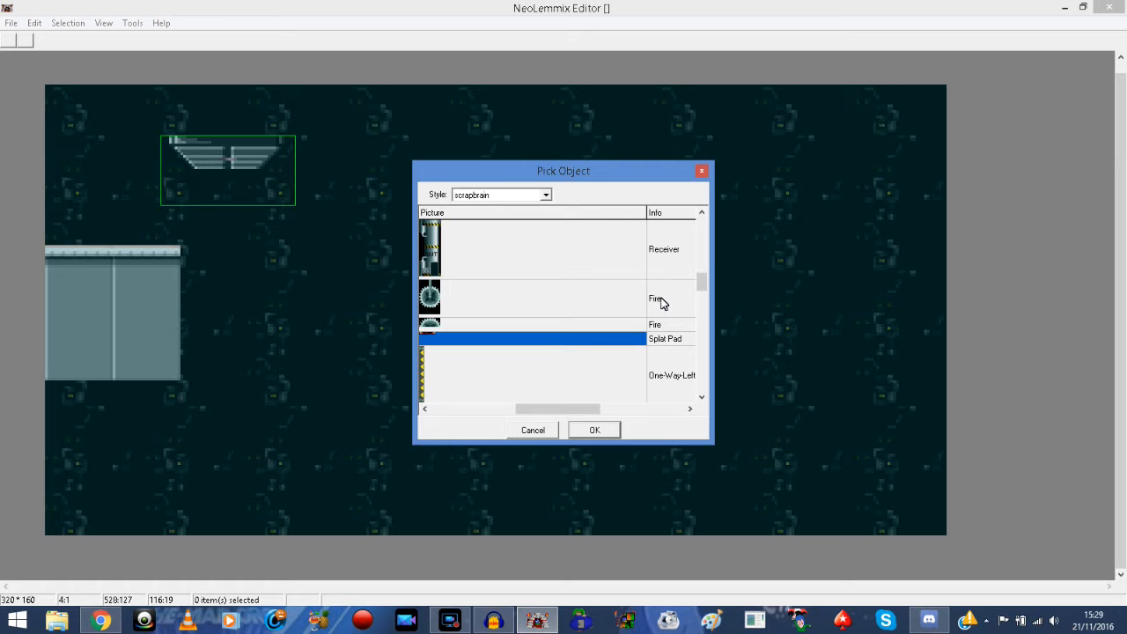
pyautogui.click(702, 397)
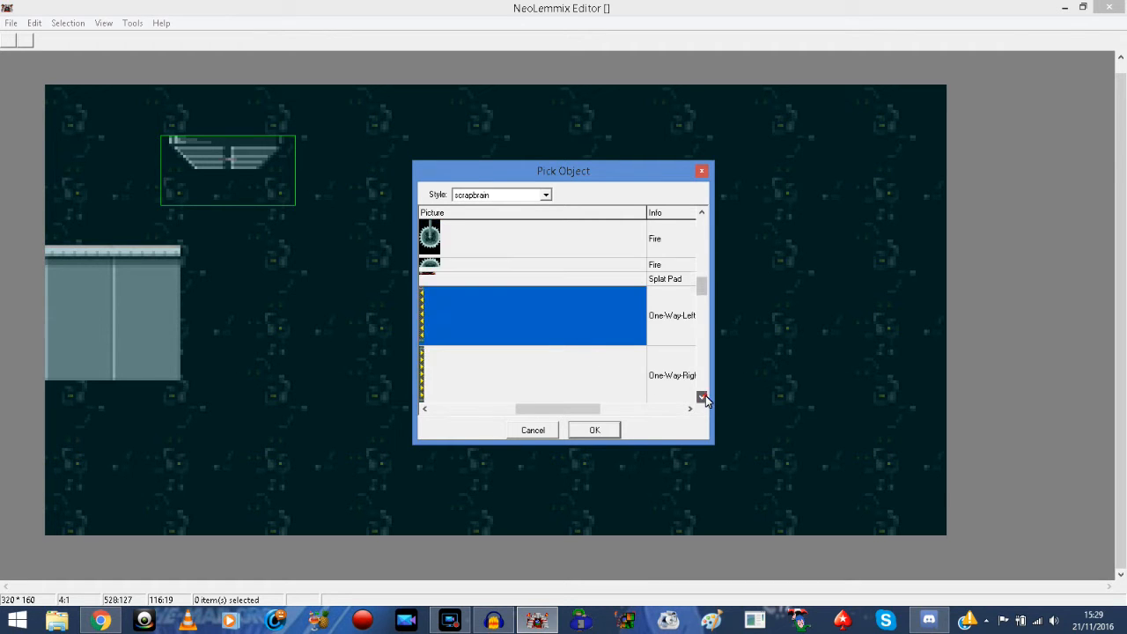
pyautogui.click(702, 397)
pyautogui.click(702, 397)
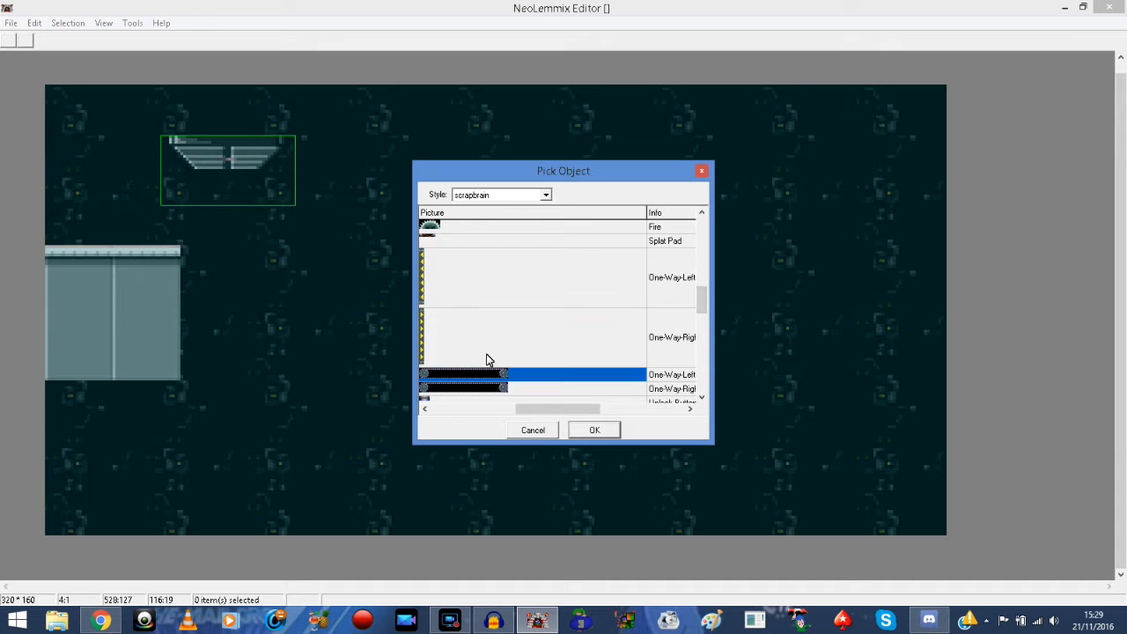
# Return to the first object and step through the entries again as far as the circular-saw fire object.
pyautogui.moveTo(695, 304); pyautogui.dragTo(703, 229)
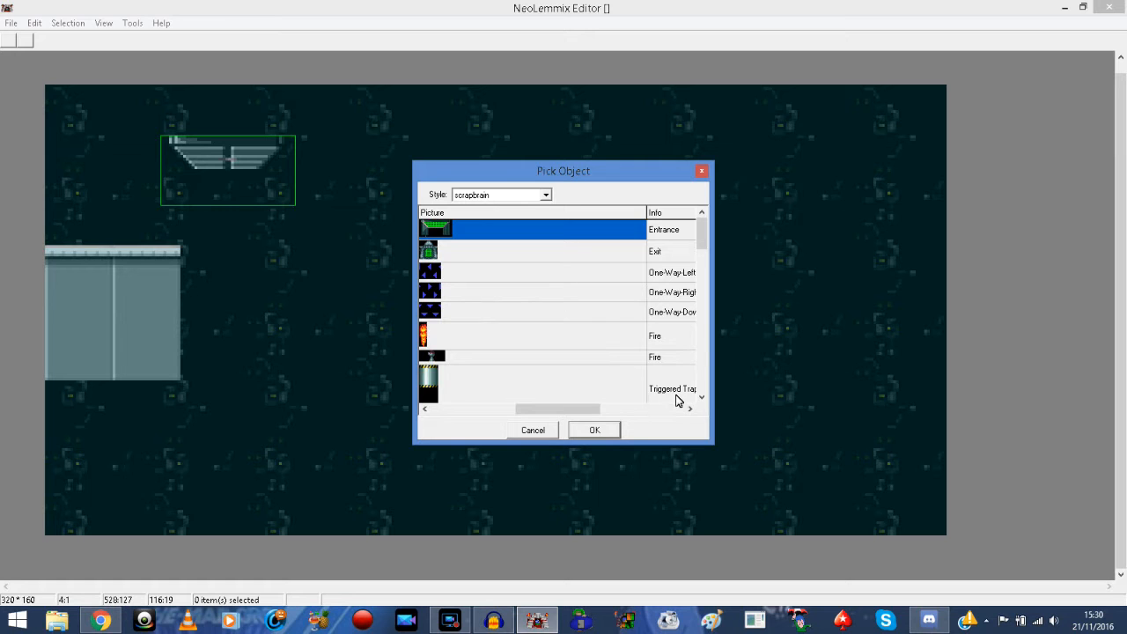
pyautogui.click(702, 398)
pyautogui.click(701, 399)
pyautogui.click(702, 399)
pyautogui.click(701, 399)
pyautogui.click(701, 398)
pyautogui.click(701, 398)
pyautogui.click(702, 398)
pyautogui.click(701, 398)
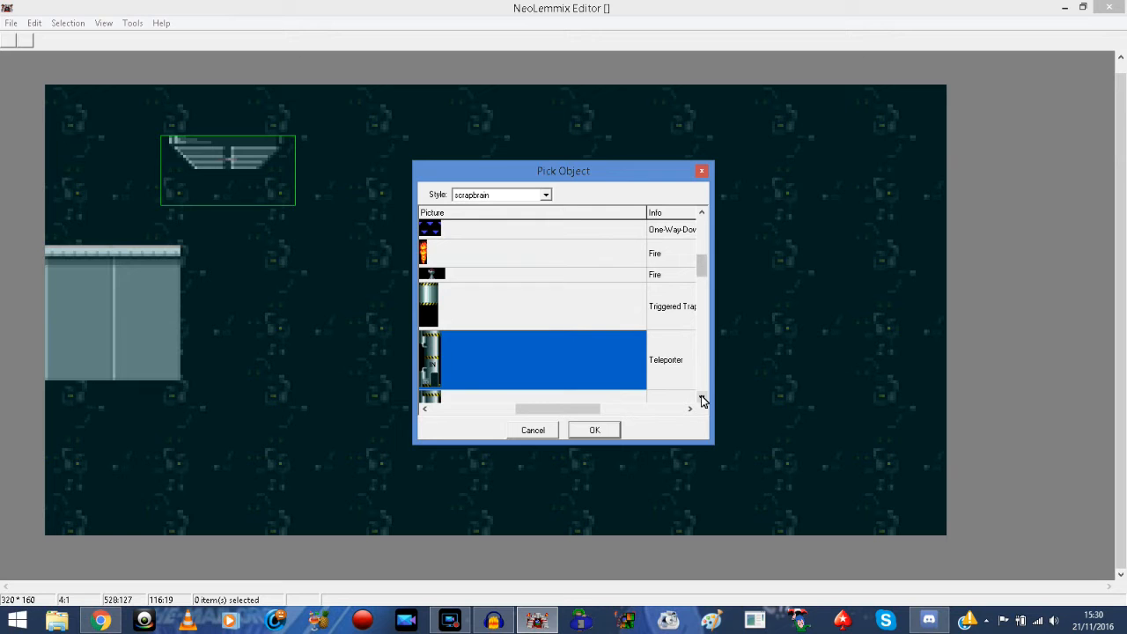
pyautogui.click(702, 398)
pyautogui.click(701, 399)
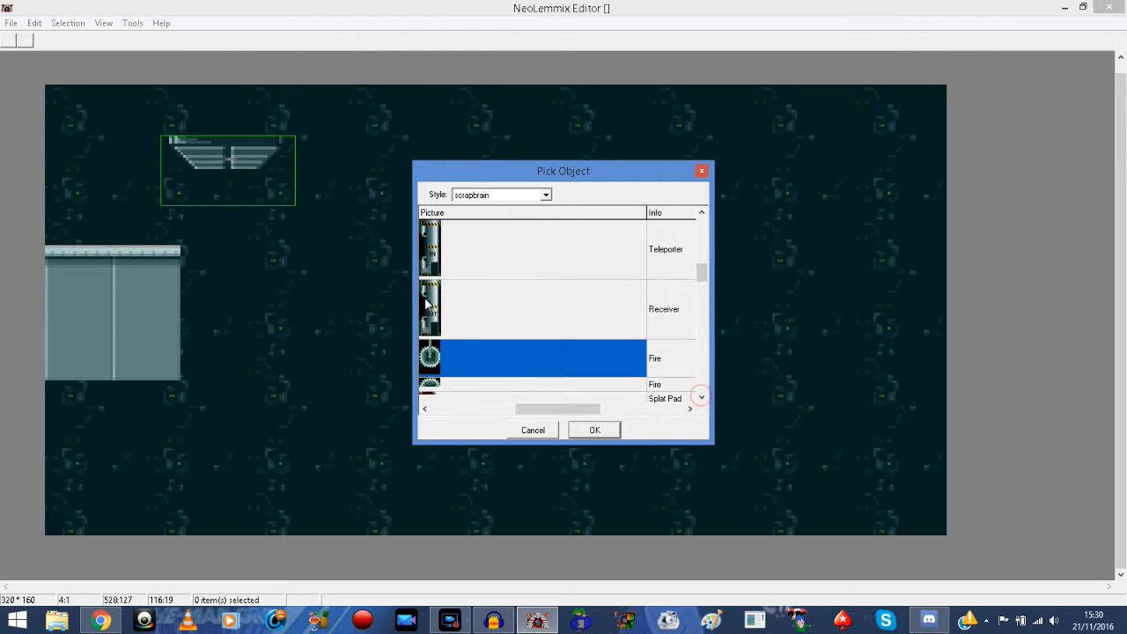
# Examine the entries from the half-saw fire object through the conveyor belts, Unlock Button and Pickup Skill to the first image background.
pyautogui.click(701, 398)
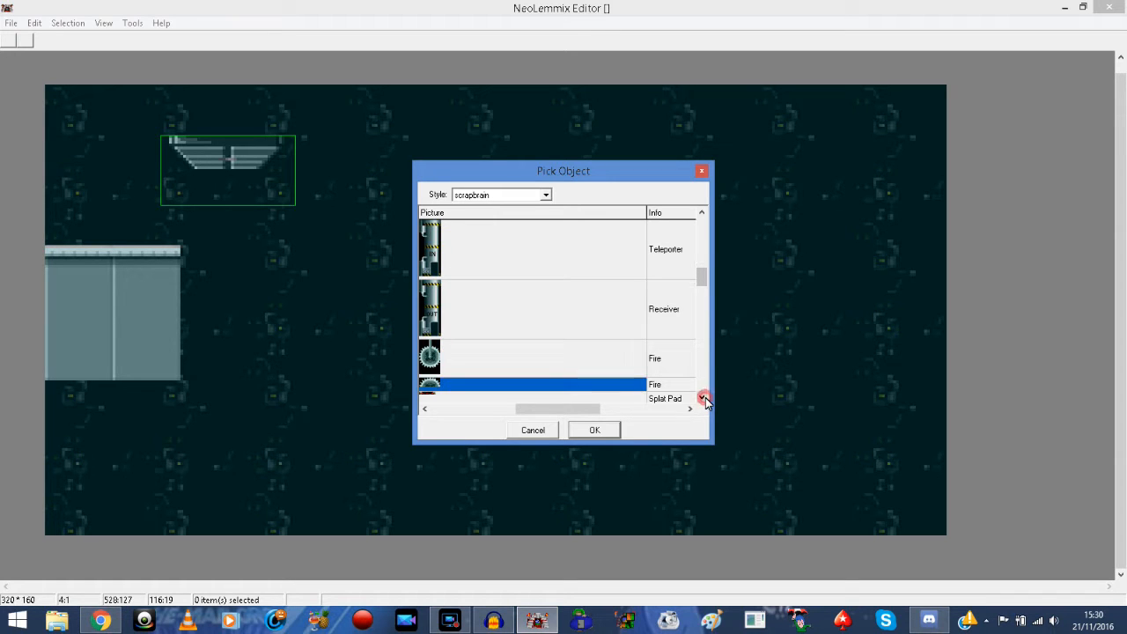
pyautogui.click(702, 398)
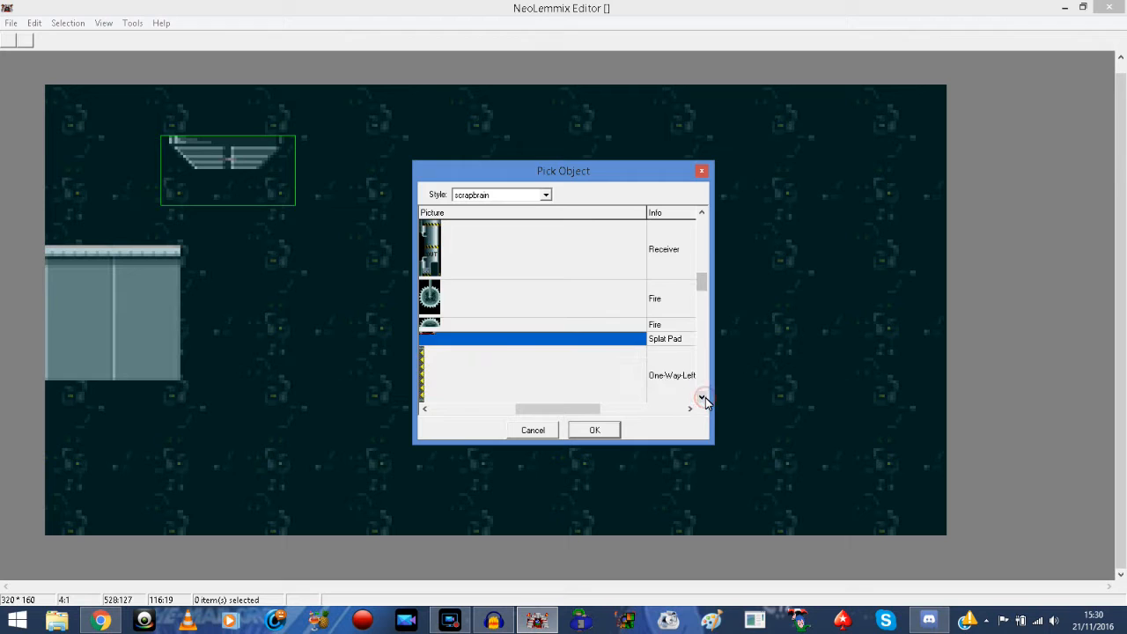
pyautogui.click(701, 397)
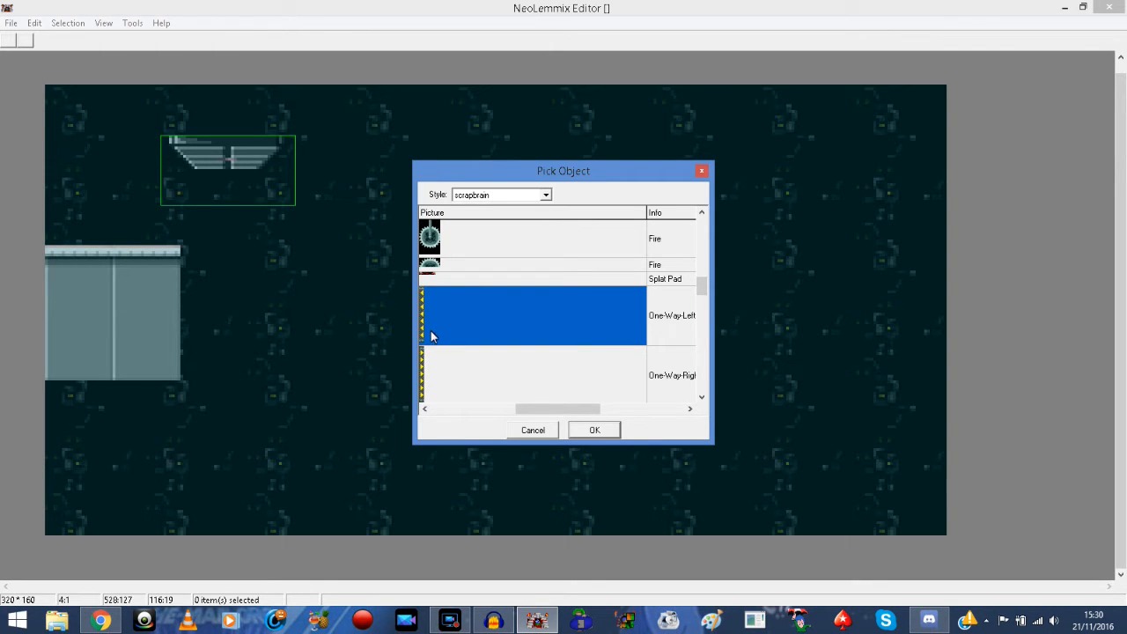
pyautogui.click(702, 398)
pyautogui.click(701, 398)
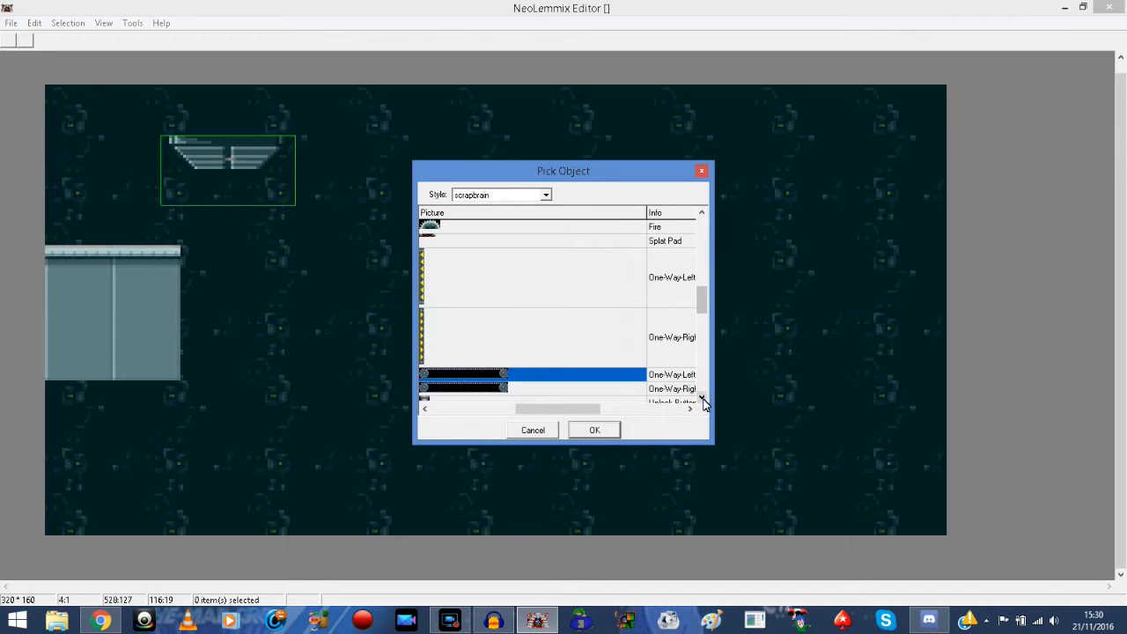
pyautogui.click(701, 398)
pyautogui.click(702, 397)
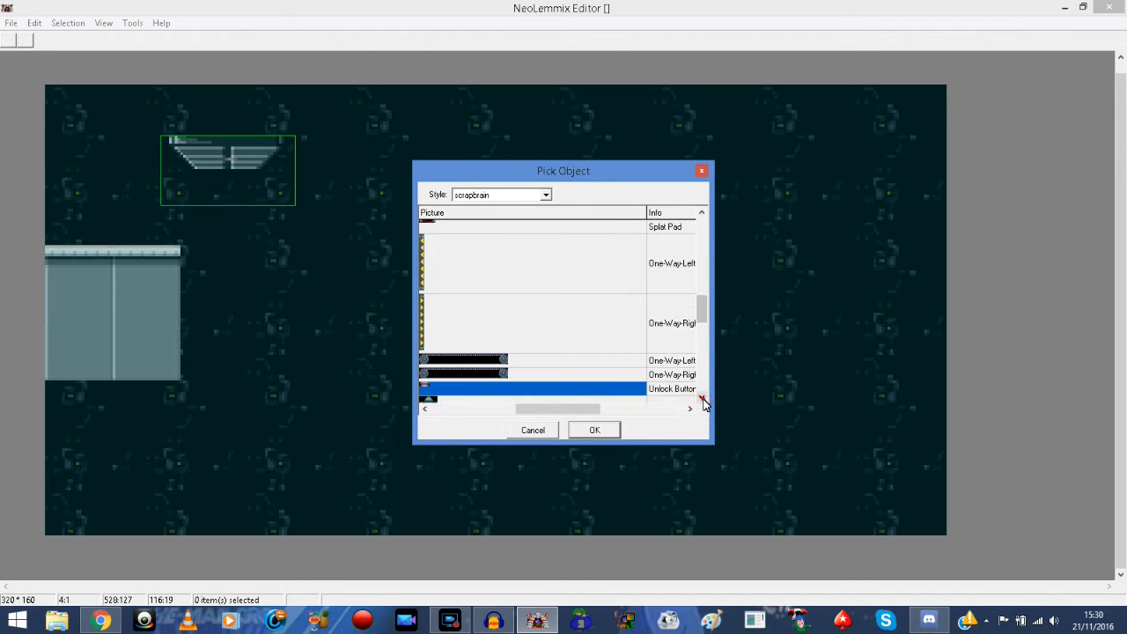
pyautogui.click(702, 398)
pyautogui.click(701, 398)
pyautogui.click(702, 398)
pyautogui.click(701, 398)
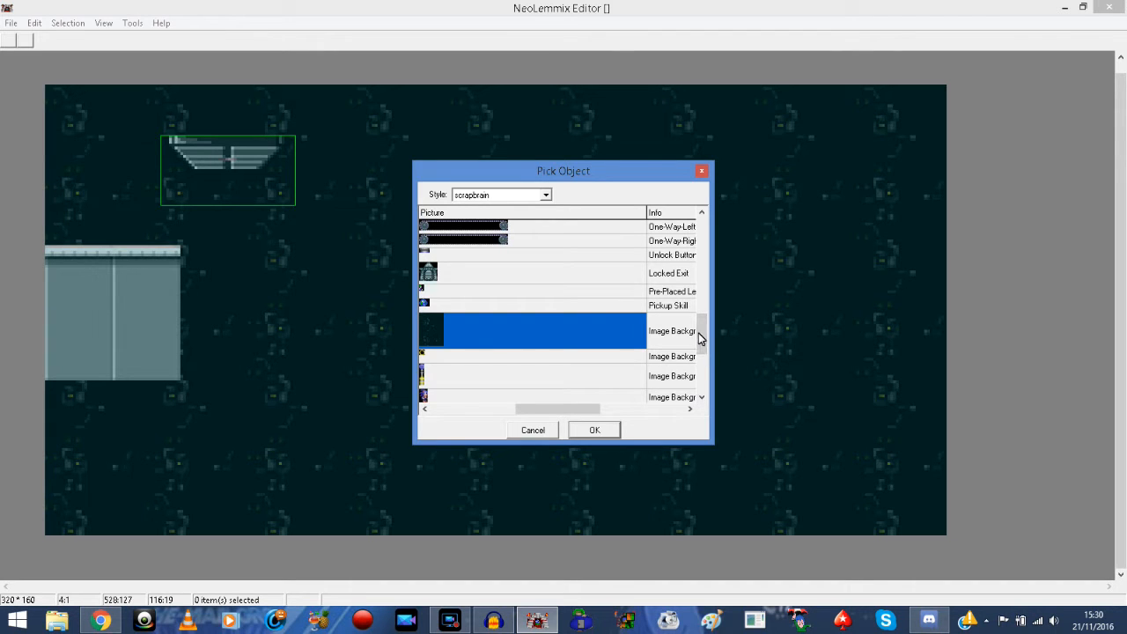
# Go back to the start of the object list and review the entrance, exit and one-way arrow entries.
pyautogui.press('Up')
pyautogui.press('Up')
pyautogui.press('Up')
pyautogui.press('Up')
pyautogui.press('Up')
pyautogui.press('Up')
pyautogui.press('Up')
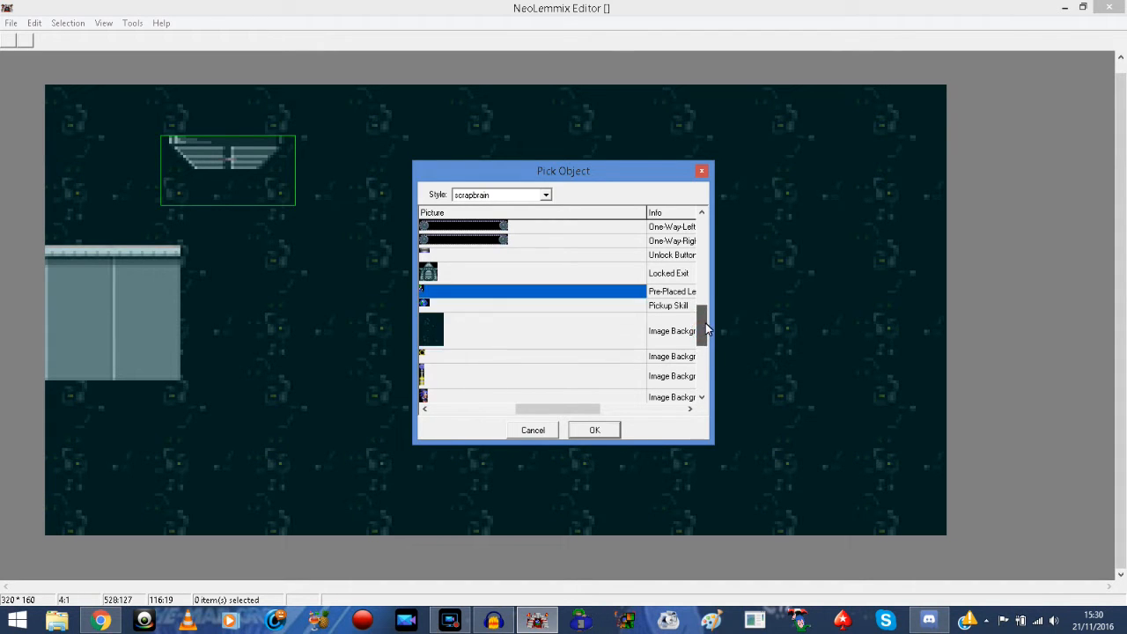
pyautogui.press('Up')
pyautogui.press('Up')
pyautogui.press('Up')
pyautogui.press('Up')
pyautogui.press('Down')
pyautogui.press('Down')
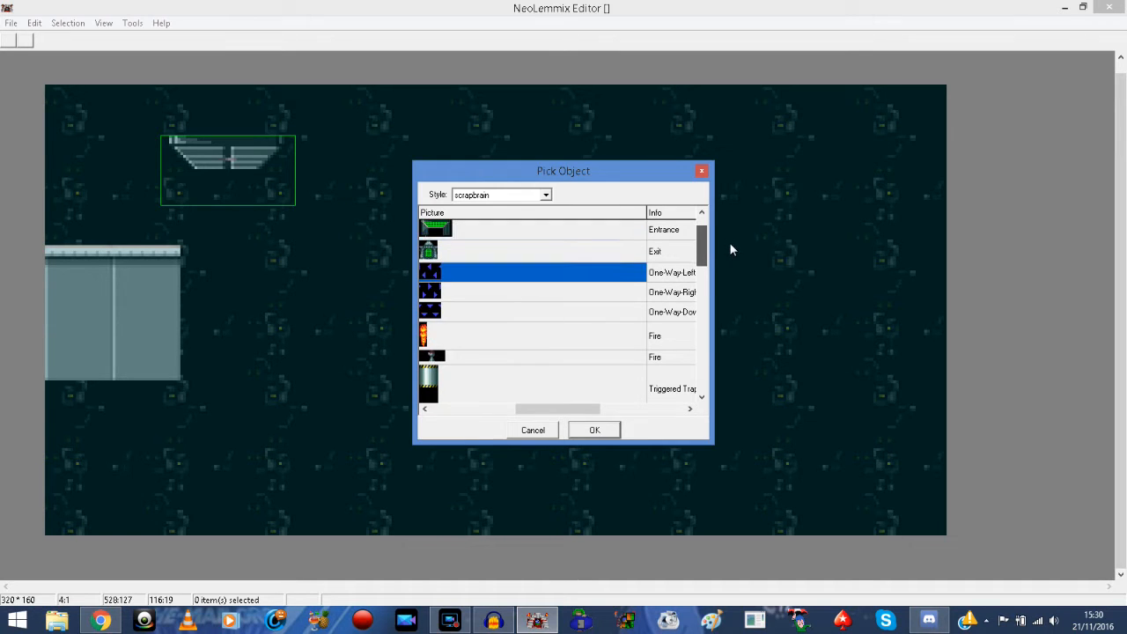
pyautogui.press('Down')
pyautogui.press('Down')
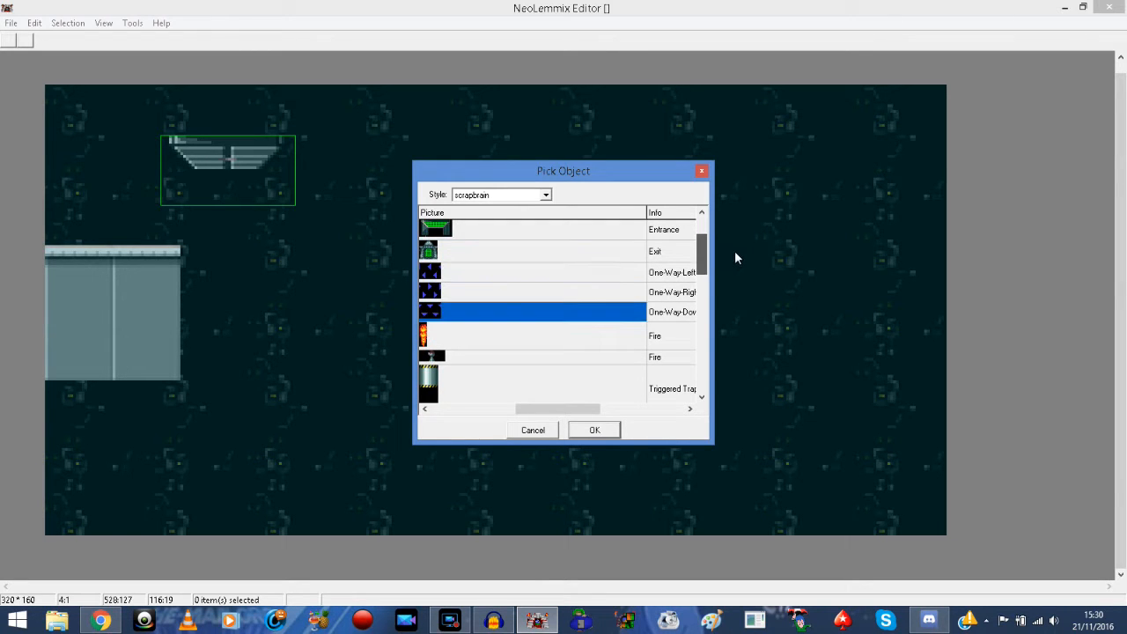
# Step through the object list from the fire entries to the pre-placed lemming entry.
pyautogui.press('Down')
pyautogui.press('Down')
pyautogui.press('Down')
pyautogui.press('Down')
pyautogui.press('Down')
pyautogui.press('Down')
pyautogui.press('Down')
pyautogui.press('Down')
pyautogui.press('Down')
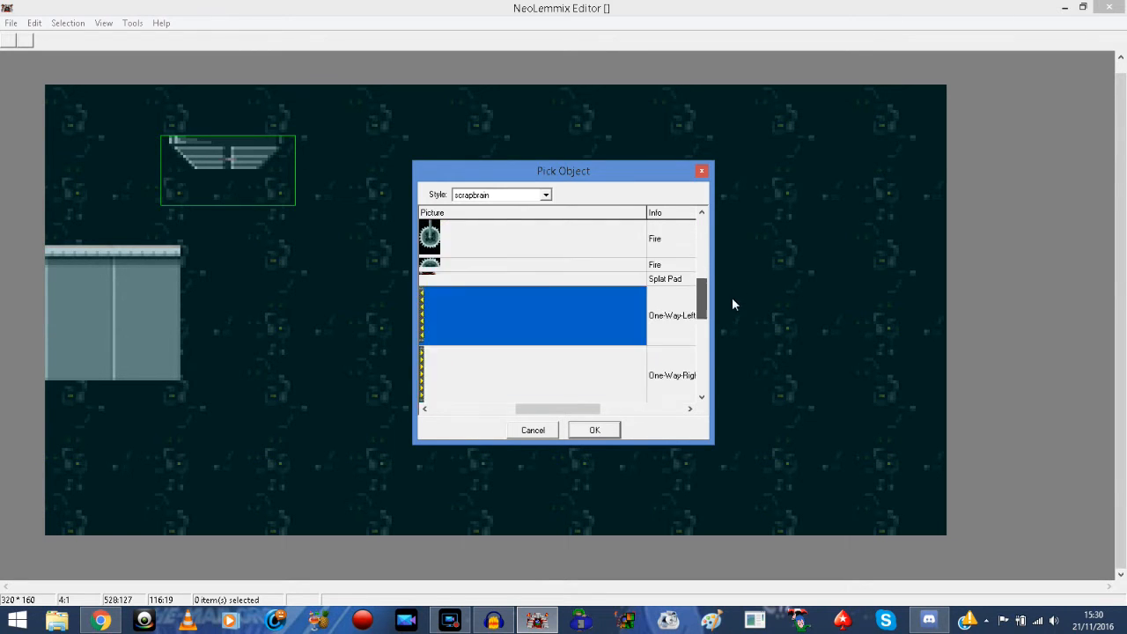
pyautogui.press('Down')
pyautogui.press('Down')
pyautogui.press('Down')
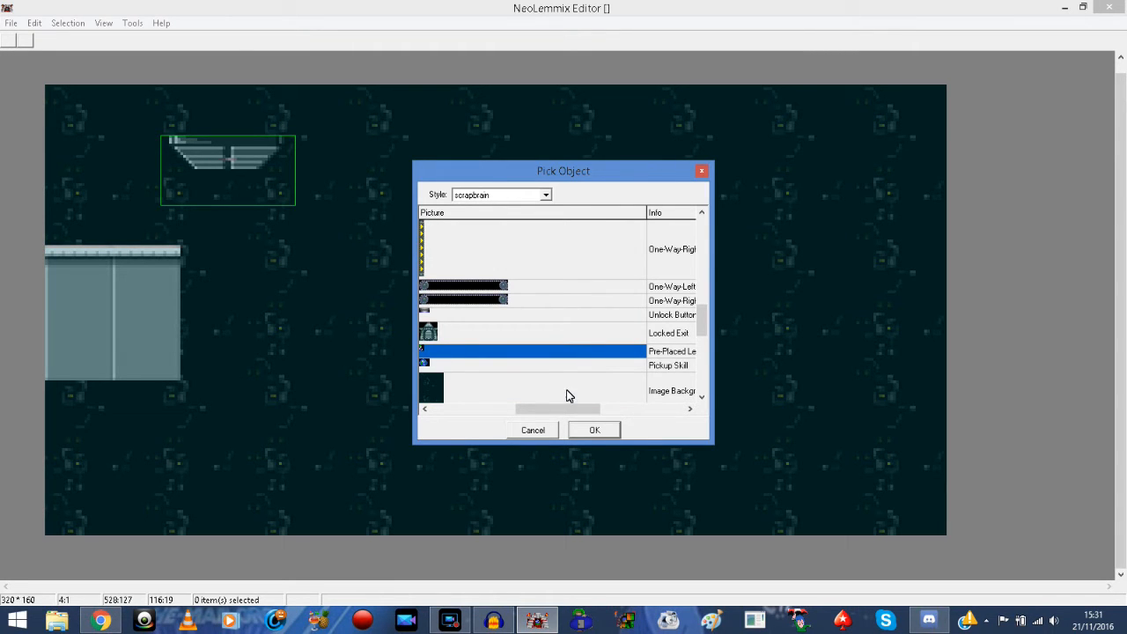
# Review the Pickup Skill and the image background objects through to the Anti-Splat Pad at the end of the list.
pyautogui.press('Down')
pyautogui.press('Down')
pyautogui.press('Down')
pyautogui.click(703, 398)
pyautogui.press('Down')
pyautogui.press('Down')
pyautogui.press('Down')
pyautogui.press('Down')
pyautogui.press('Down')
pyautogui.press('Down')
pyautogui.press('Down')
pyautogui.press('Down')
pyautogui.press('Down')
pyautogui.press('Down')
pyautogui.press('Down')
pyautogui.press('Down')
pyautogui.press('Down')
pyautogui.press('Down')
pyautogui.press('Down')
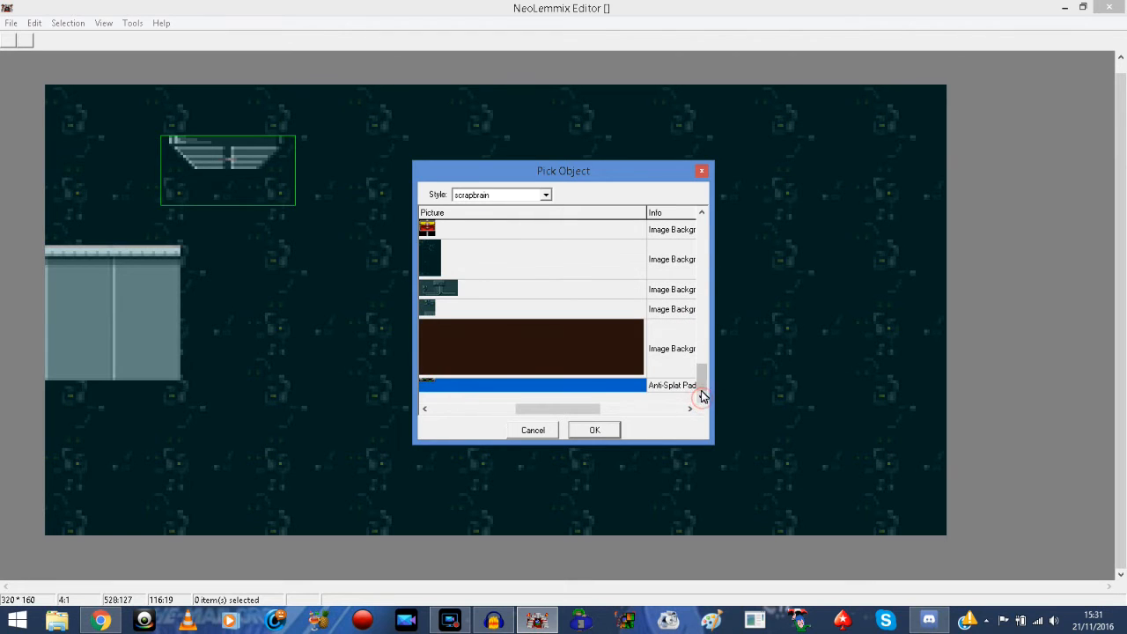
# Run back up the object list to the Entrance entry and close the object picker without inserting anything.
pyautogui.press('Up')
pyautogui.press('Up')
pyautogui.press('Up')
pyautogui.press('Up')
pyautogui.press('Up')
pyautogui.press('Up')
pyautogui.press('Up')
pyautogui.press('Up')
pyautogui.press('Up')
pyautogui.press('Up')
pyautogui.press('Up')
pyautogui.press('Up')
pyautogui.press('Up')
pyautogui.press('Up')
pyautogui.press('Up')
pyautogui.press('Up')
pyautogui.press('Up')
pyautogui.press('Up')
pyautogui.press('Up')
pyautogui.press('Up')
pyautogui.press('Up')
pyautogui.press('Up')
pyautogui.press('Up')
pyautogui.press('Up')
pyautogui.press('Up')
pyautogui.press('Up')
pyautogui.press('Up')
pyautogui.press('Up')
pyautogui.press('Up')
pyautogui.press('Up')
pyautogui.press('Up')
pyautogui.click(703, 216)
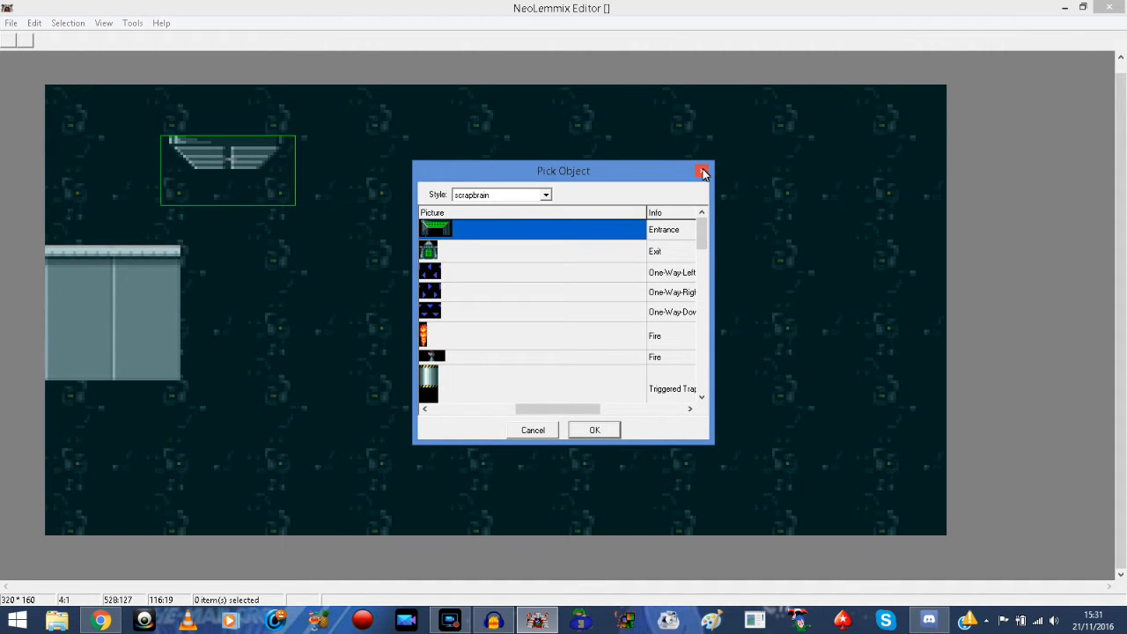
pyautogui.click(701, 171)
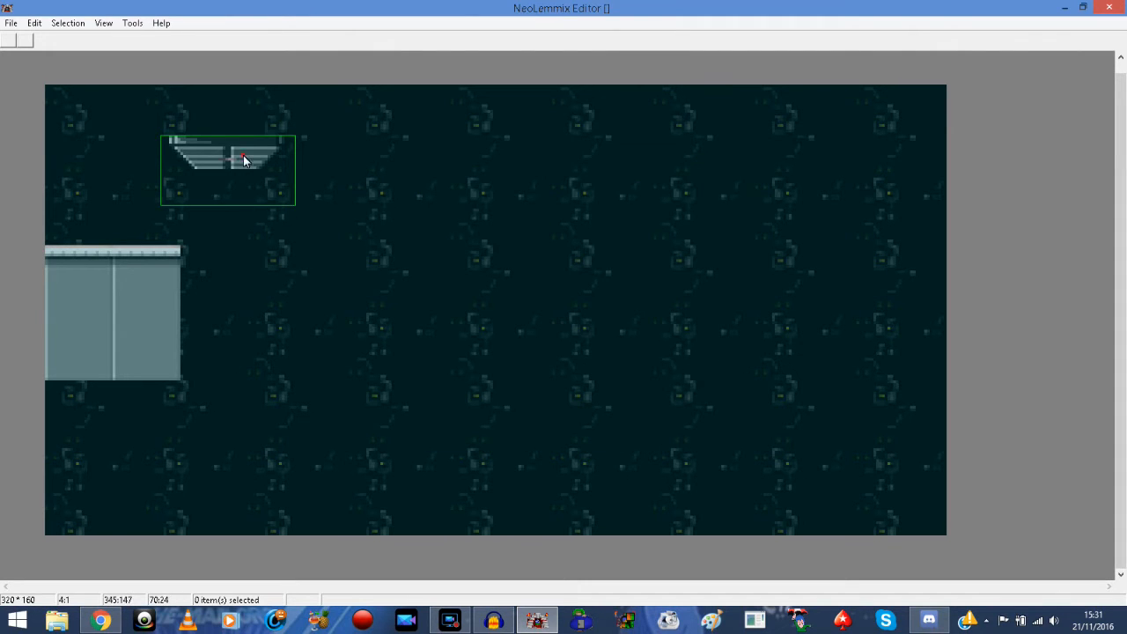
# Move the entrance object left and slightly up so that it sits directly above the two terrain pieces.
pyautogui.click(136, 141)
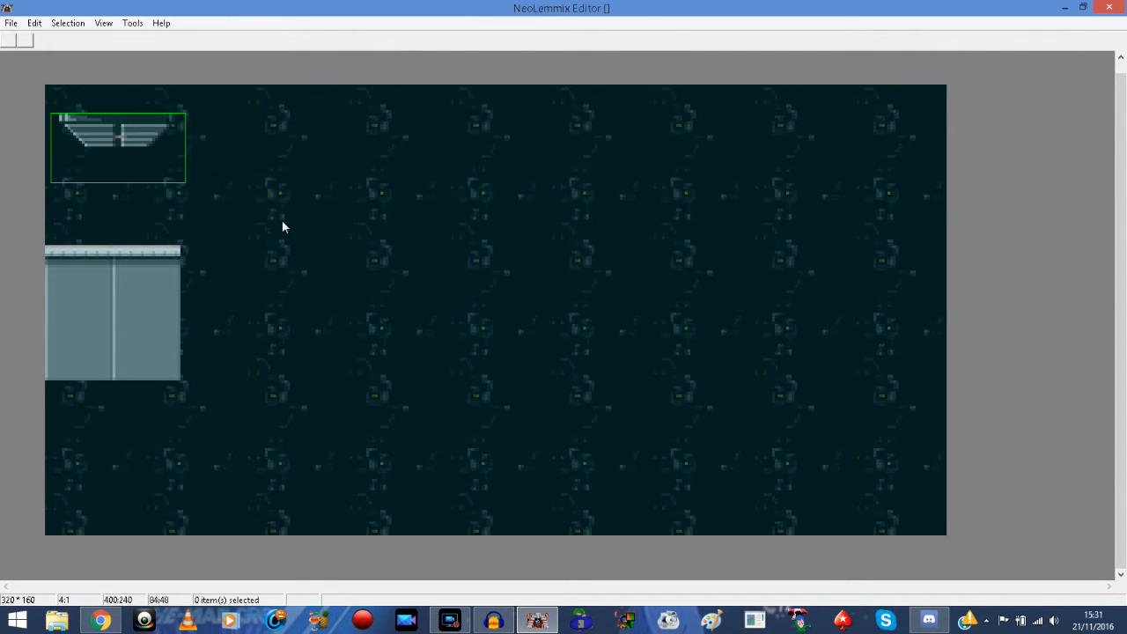
# Insert the sloping terrain piece with pipes and place it in the lower-right corner of the level.
pyautogui.rightClick(748, 300)
pyautogui.click(771, 310)
pyautogui.click(482, 276)
pyautogui.click(594, 430)
pyautogui.moveTo(811, 378); pyautogui.dragTo(719, 466)
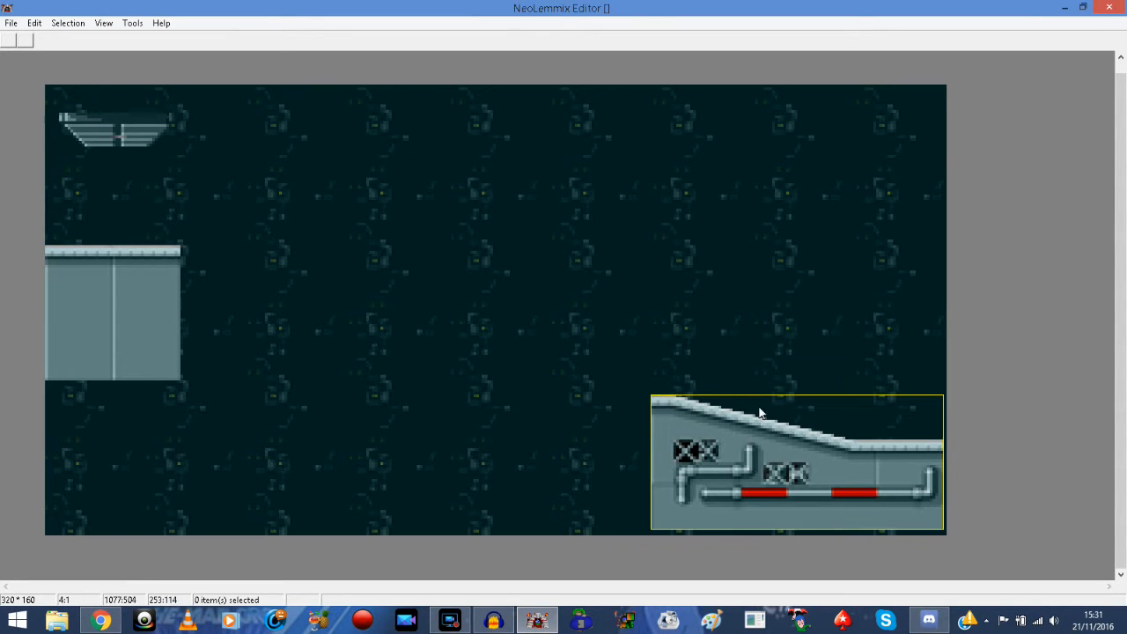
# Nudge the sloping pipe terrain piece down and right so it sits flush in the level's lower-right corner, and deselect it.
pyautogui.press('Down')
pyautogui.press('Down')
pyautogui.press('Right')
pyautogui.click(753, 292)
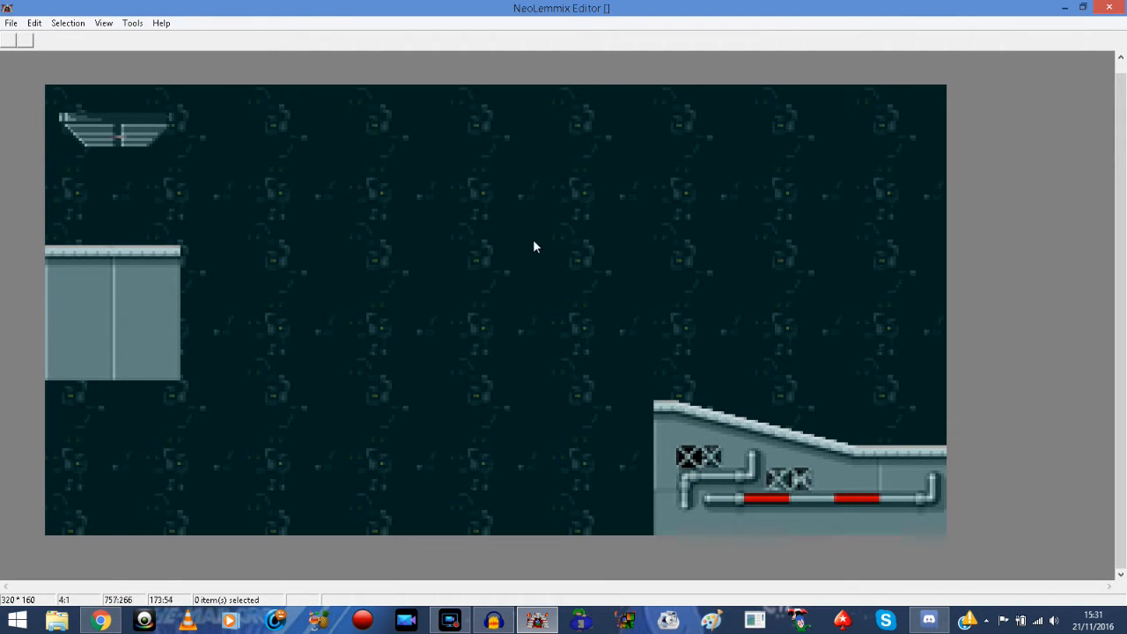
# Check the level size in the level properties and close them without changing anything.
pyautogui.click(103, 23)
pyautogui.click(139, 97)
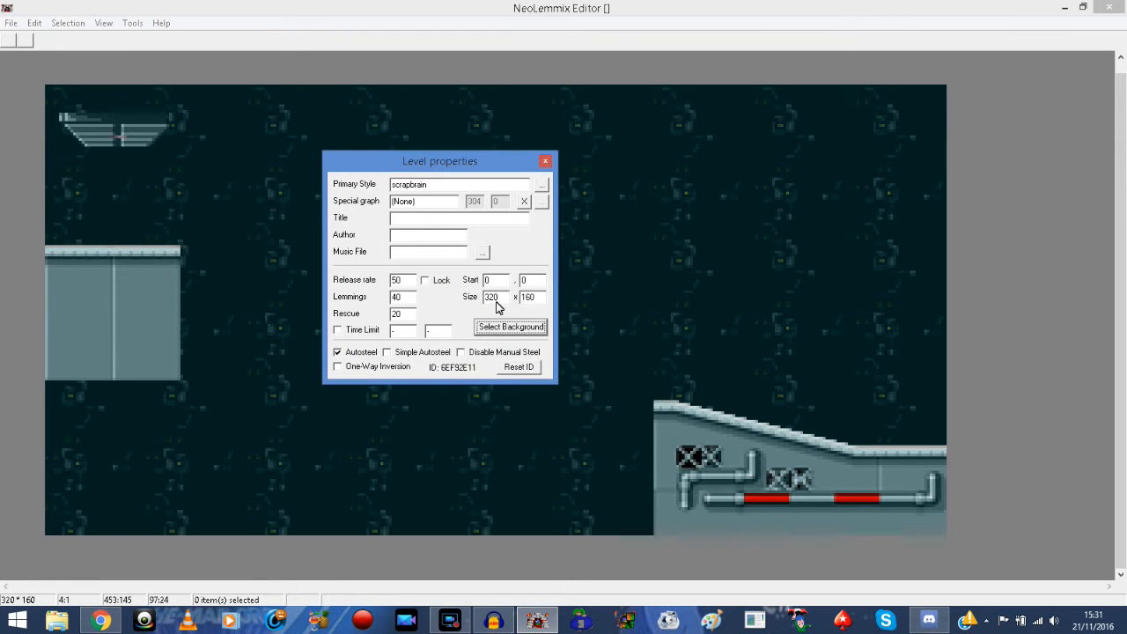
pyautogui.click(545, 161)
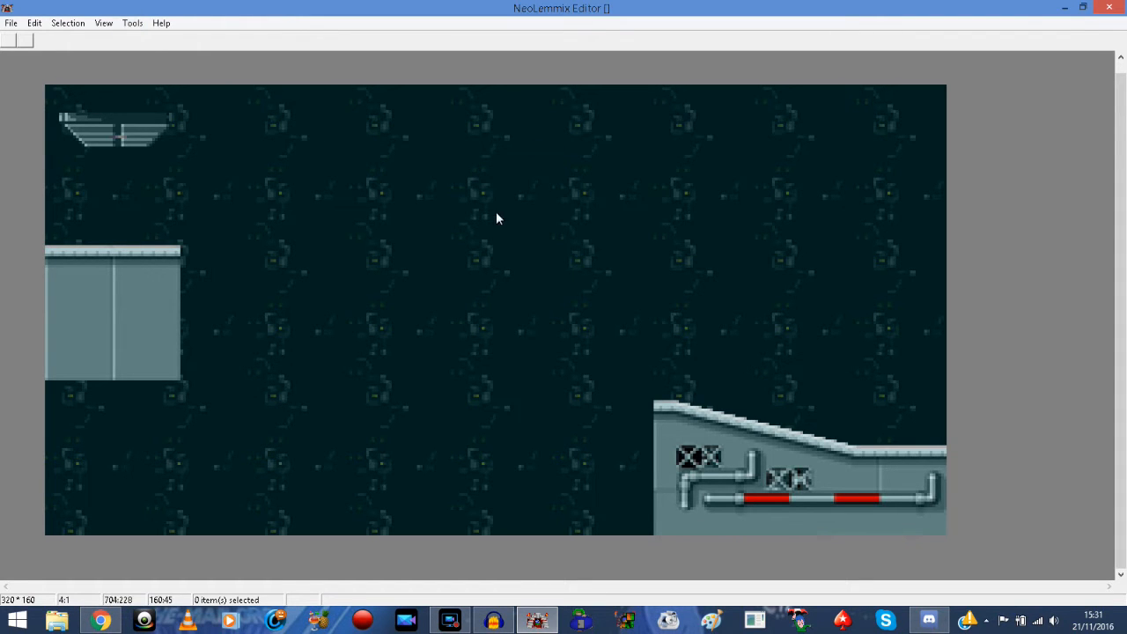
# Insert the scrapbrain Exit object and place it on the flat right end of the sloping terrain piece.
pyautogui.rightClick(767, 217)
pyautogui.click(795, 240)
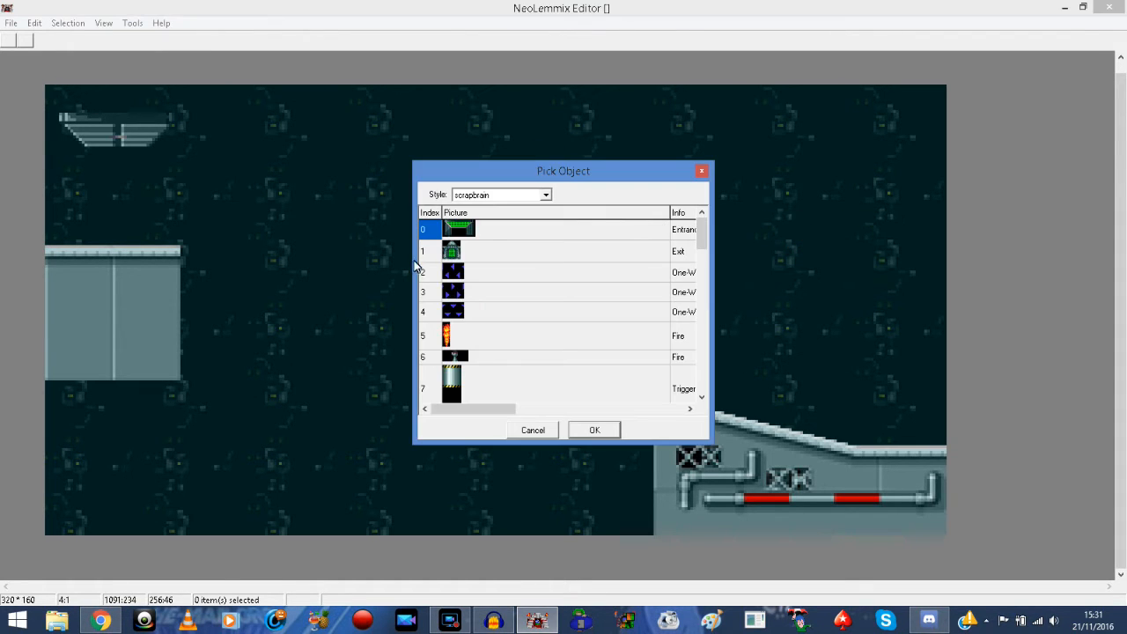
pyautogui.click(447, 251)
pyautogui.click(592, 431)
pyautogui.moveTo(802, 245); pyautogui.dragTo(900, 405)
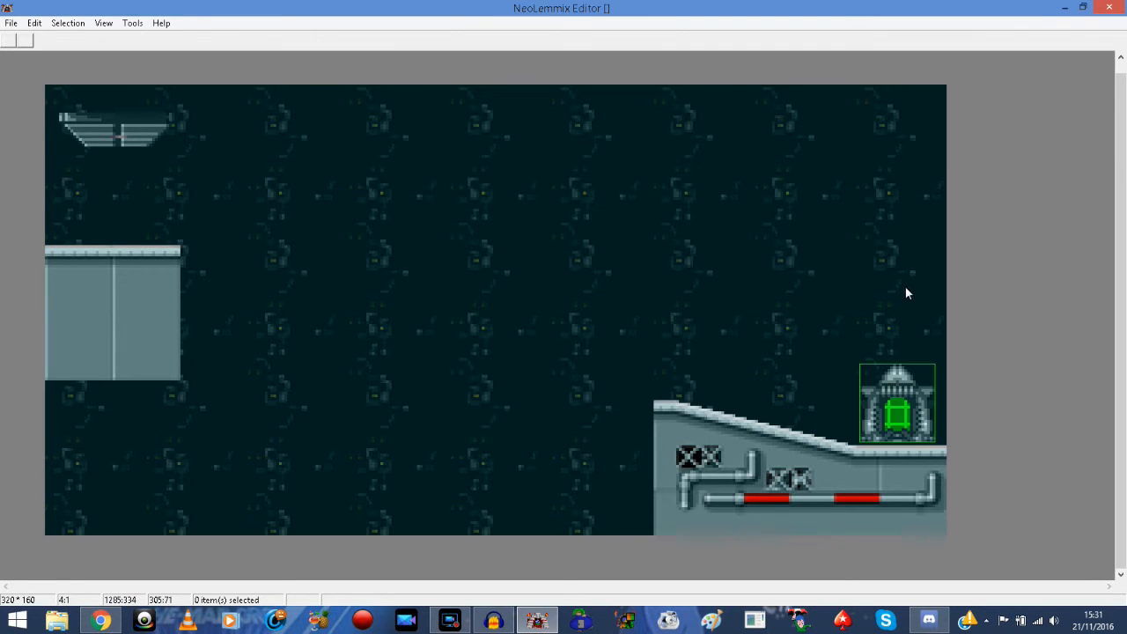
pyautogui.click(762, 256)
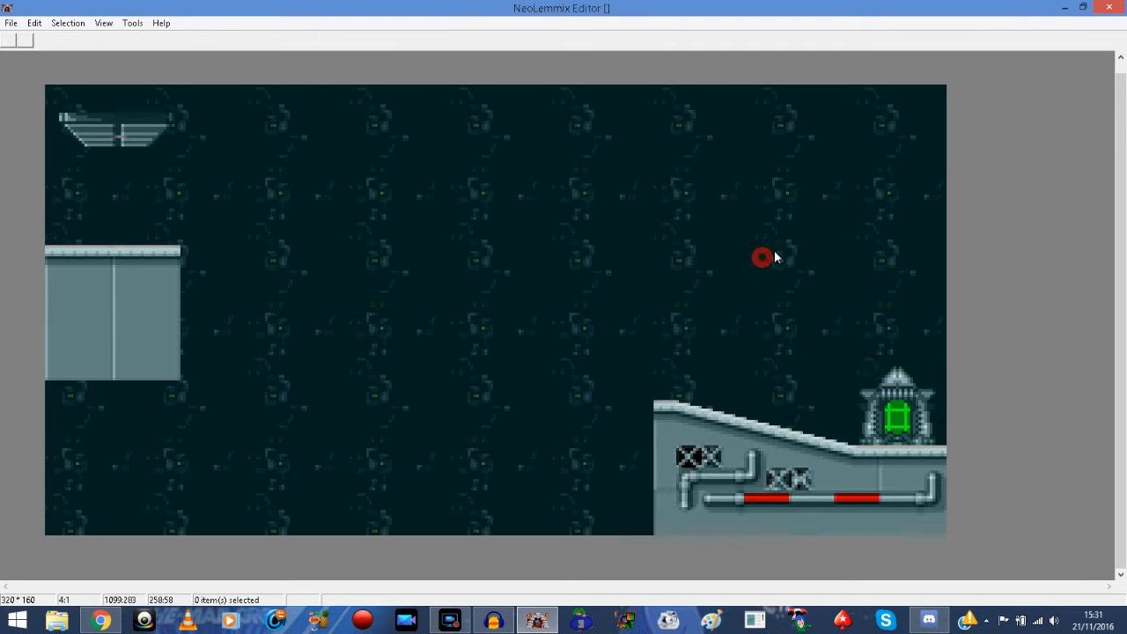
# Playtest the level, turn the sound volume down, and quit the test to return to the editor.
pyautogui.click(132, 23)
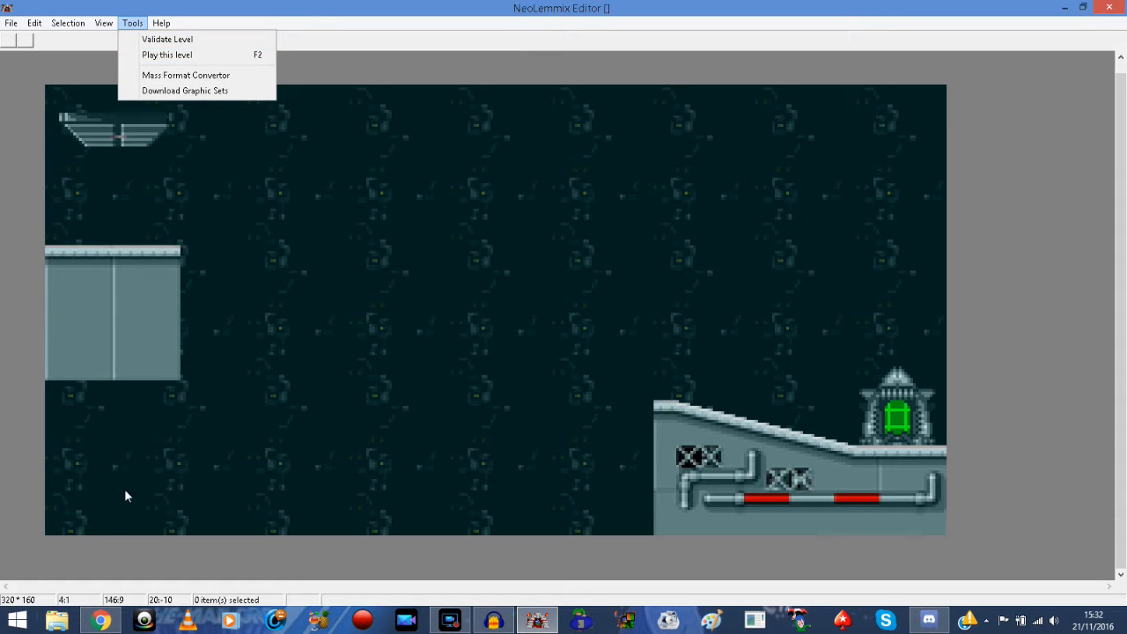
pyautogui.click(171, 55)
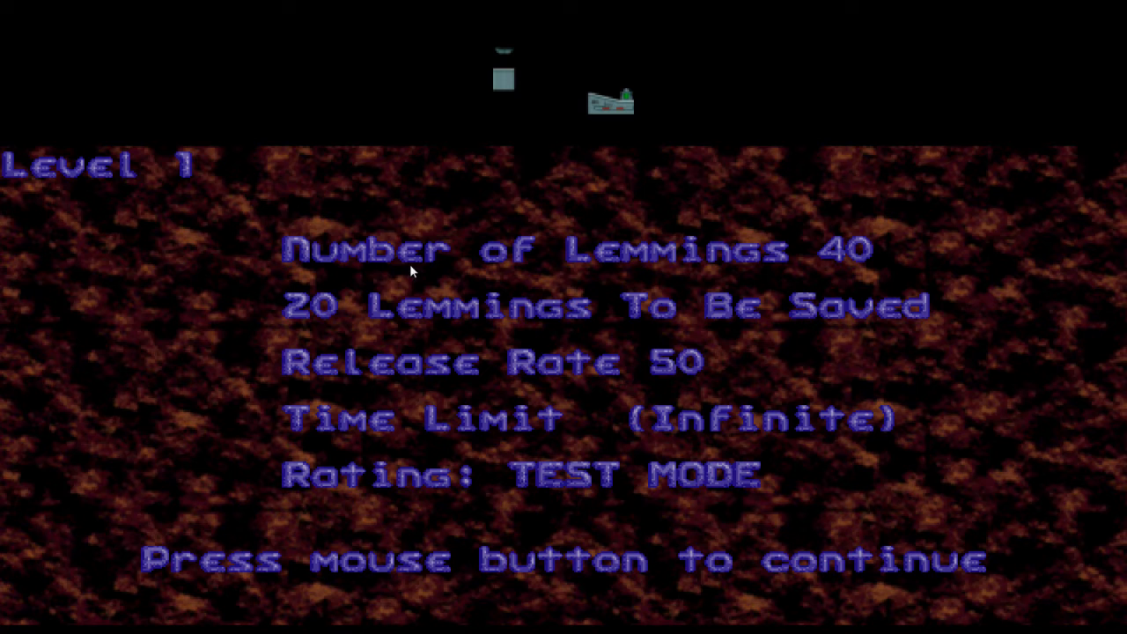
pyautogui.click(452, 231)
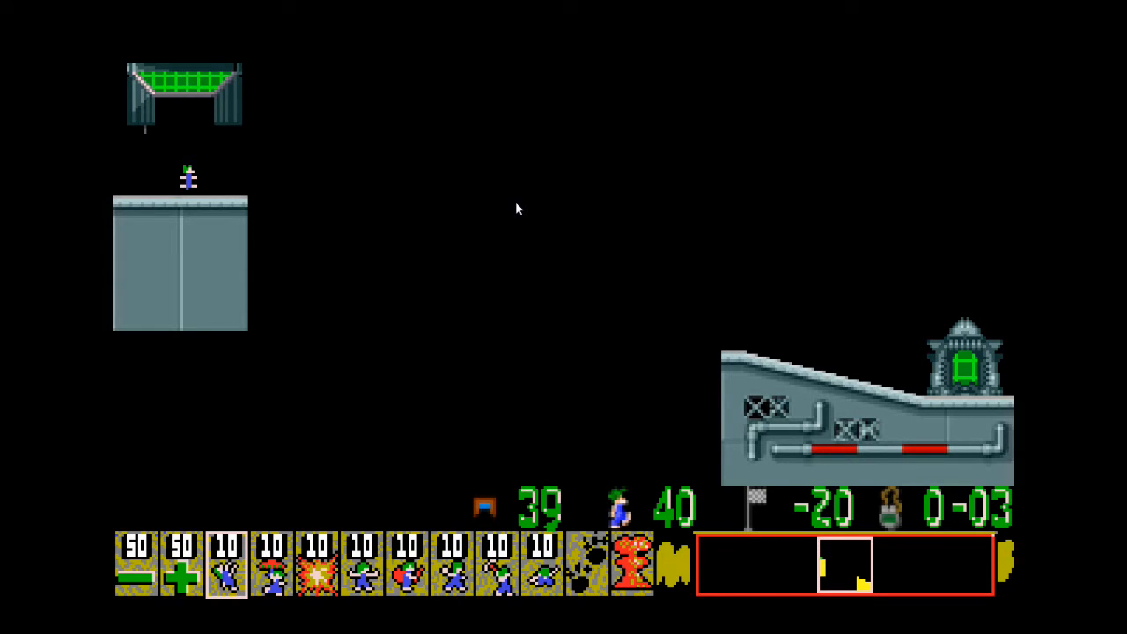
pyautogui.press('XF86AudioLowerVolume')
pyautogui.press('XF86AudioLowerVolume')
pyautogui.press('XF86AudioLowerVolume')
pyautogui.press('XF86AudioLowerVolume')
pyautogui.press('Escape')
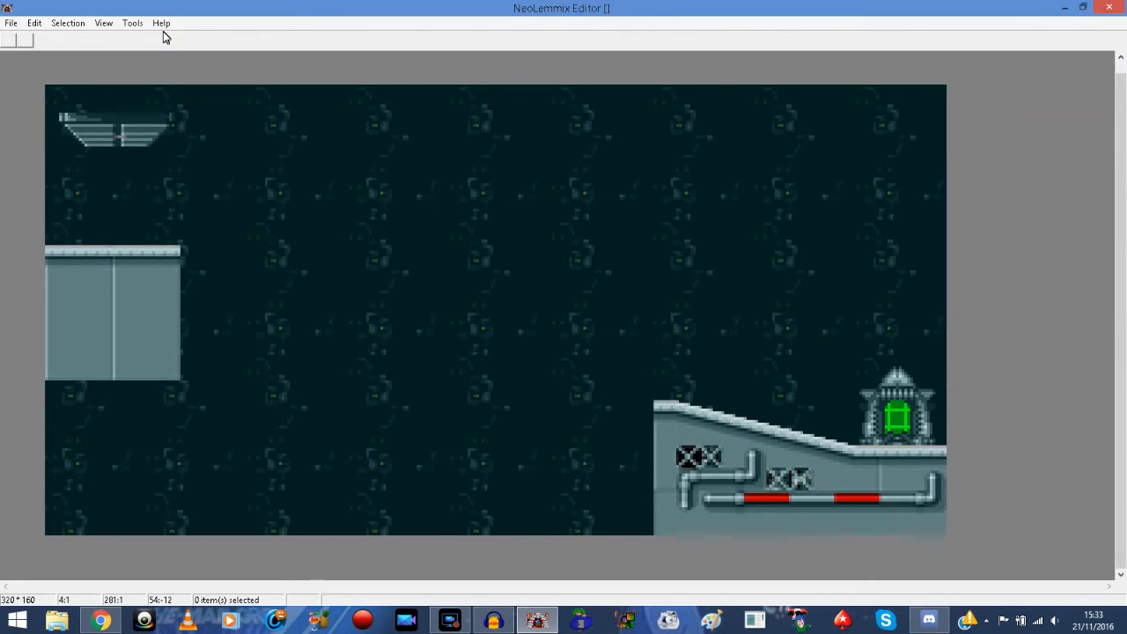
# In the level properties, enter "Test Level by" plus the author's name as title, fill in the author, and set the music file to scrapbrain.
pyautogui.click(104, 23)
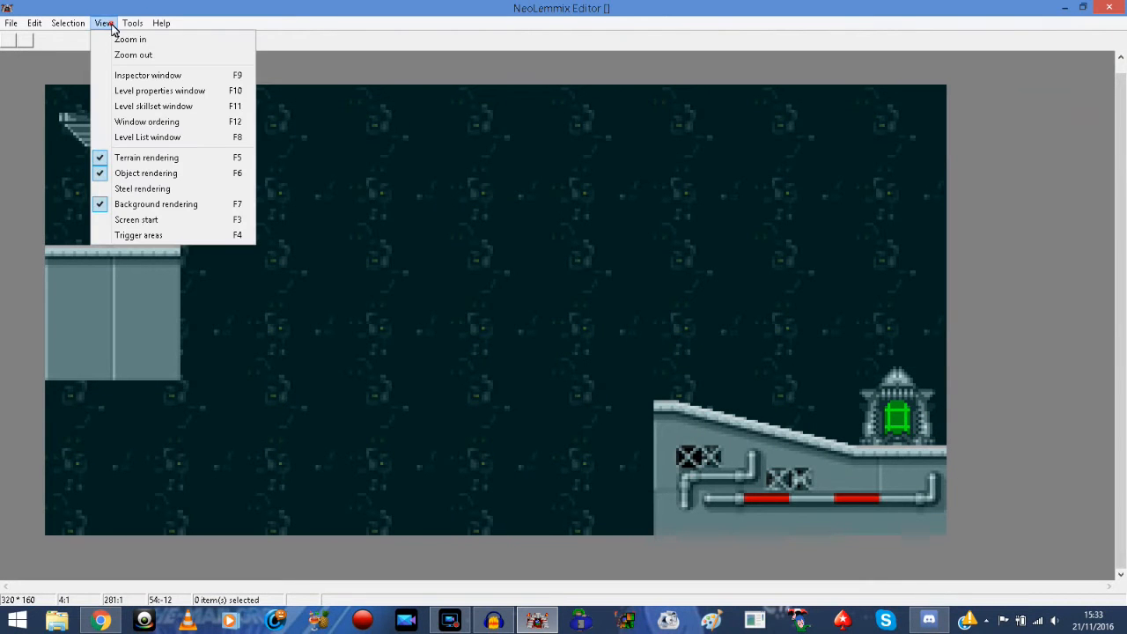
pyautogui.click(211, 93)
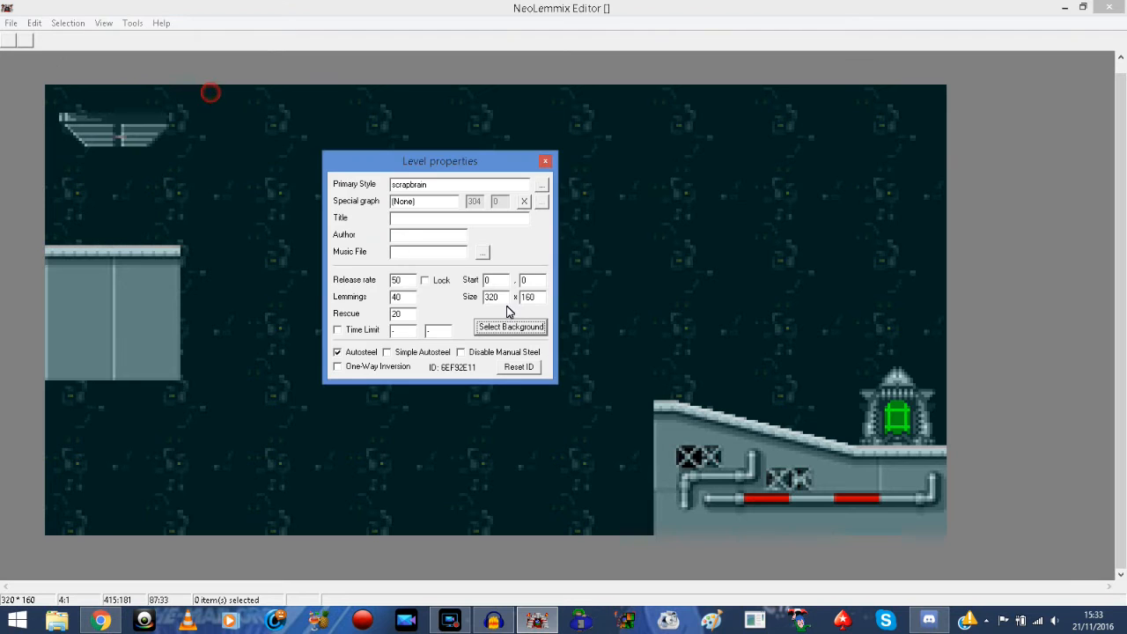
pyautogui.click(402, 221)
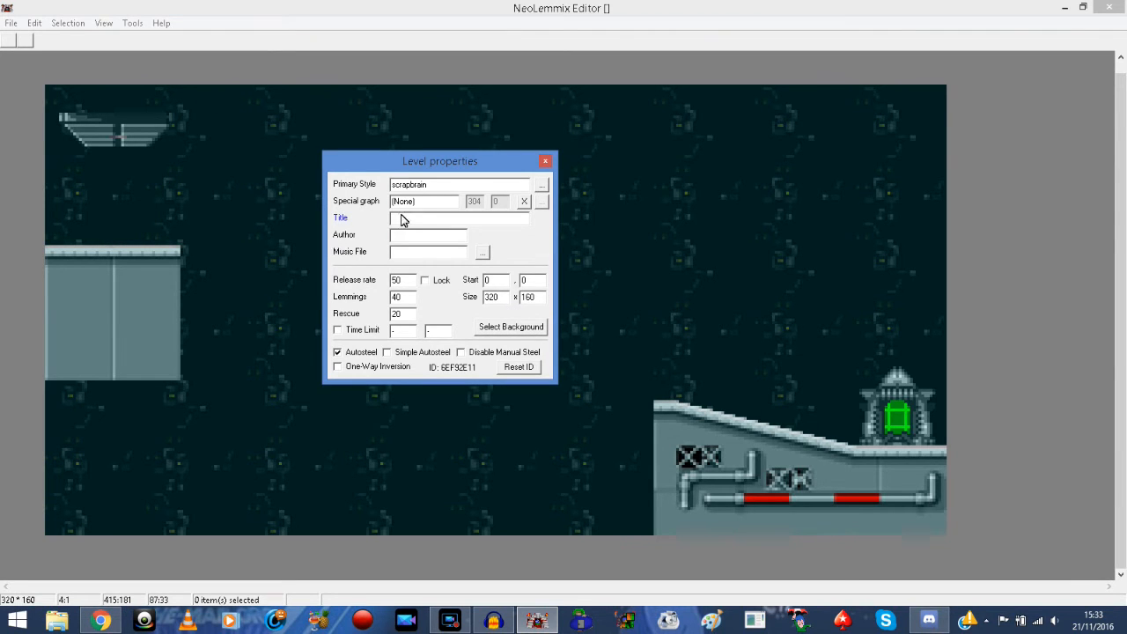
pyautogui.write('Test Level by Flopsy')
pyautogui.click(449, 236)
pyautogui.write('Flop')
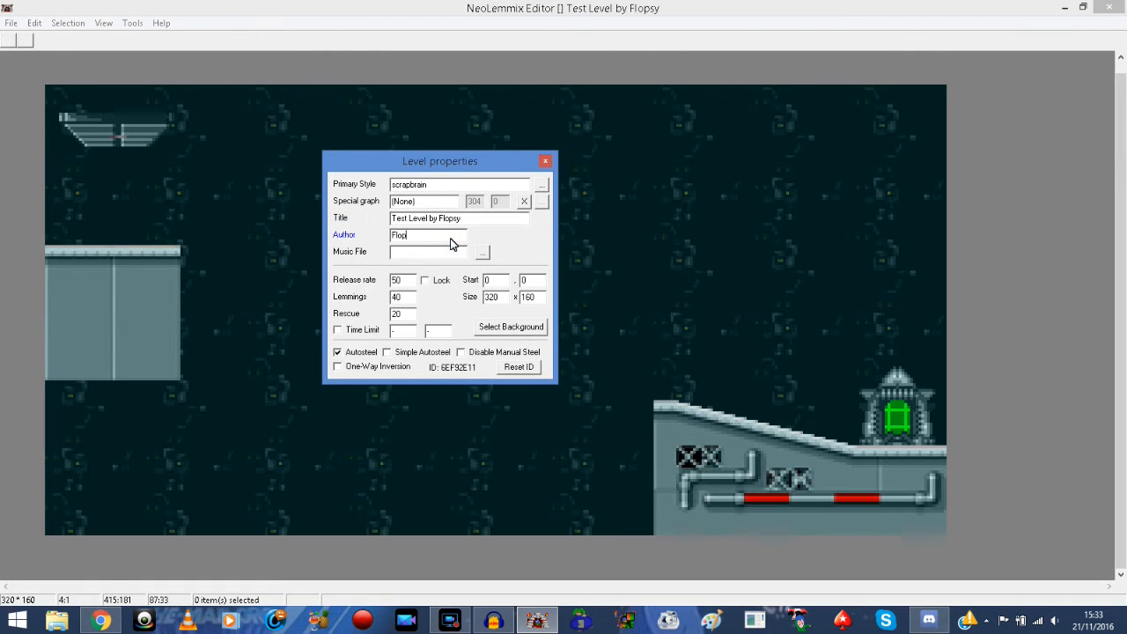
pyautogui.write('sy')
pyautogui.click(449, 254)
pyautogui.write('scrapbrain')
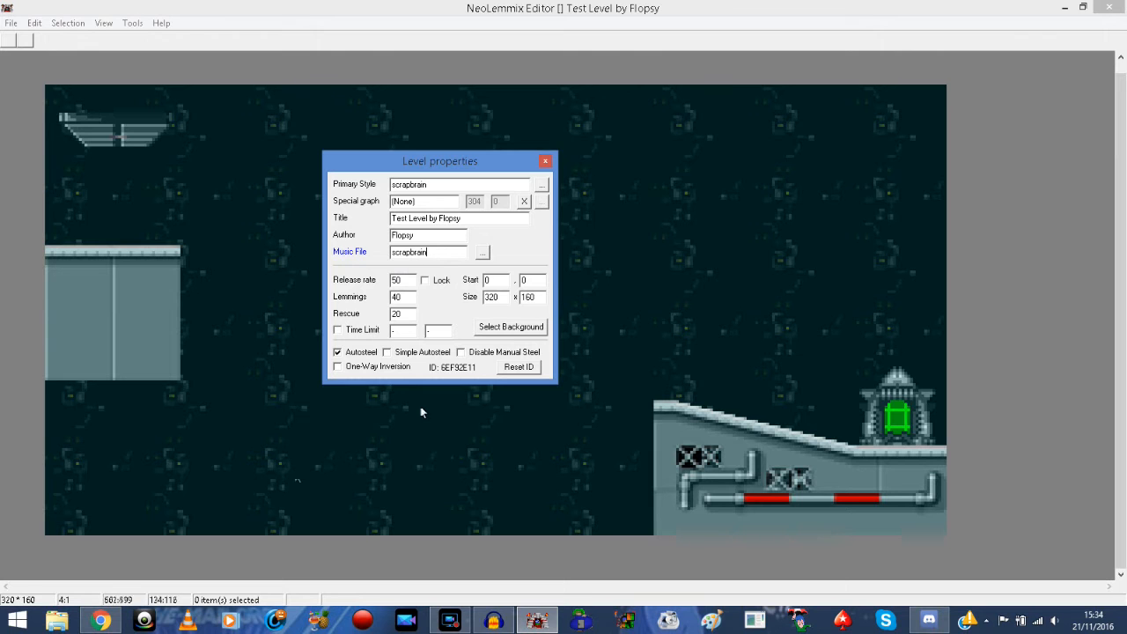
# Switch to File Explorer and open the Music folder inside Desktop > Neo Lemmix > Neo Lemmix Editor, with the level properties moved aside.
pyautogui.click(58, 621)
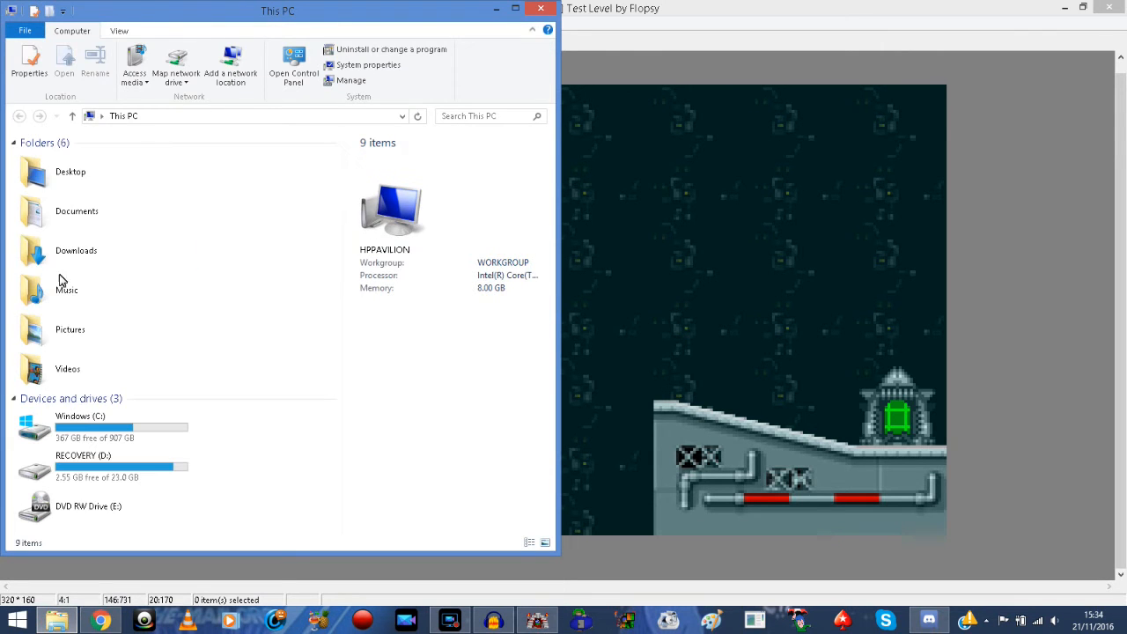
pyautogui.doubleClick(79, 171)
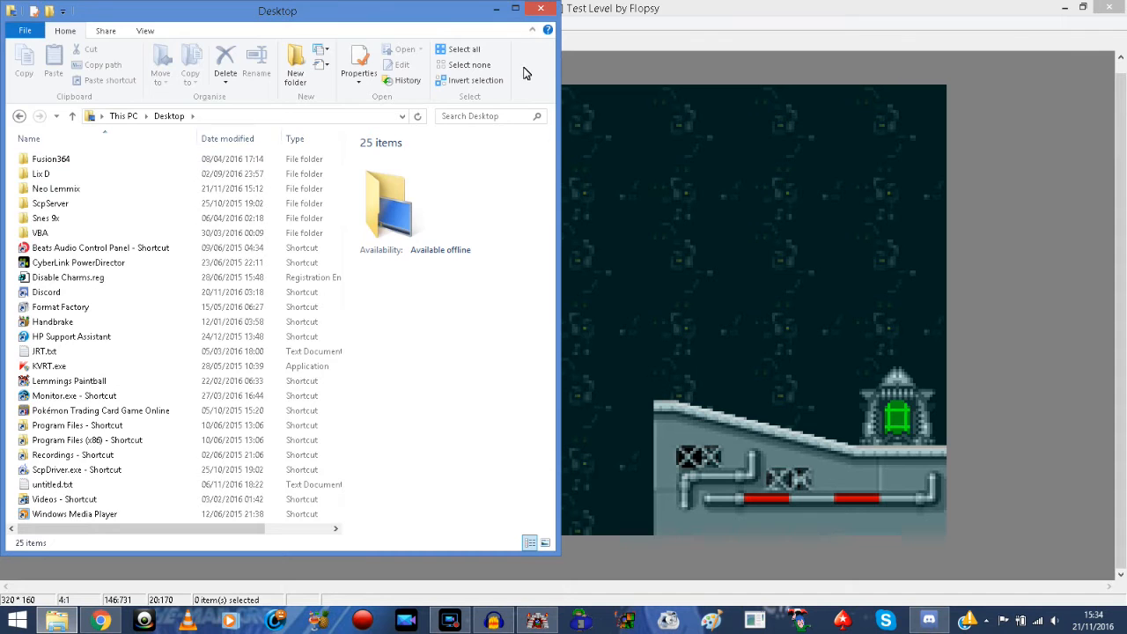
pyautogui.click(495, 9)
pyautogui.moveTo(470, 160); pyautogui.dragTo(736, 157)
pyautogui.click(57, 620)
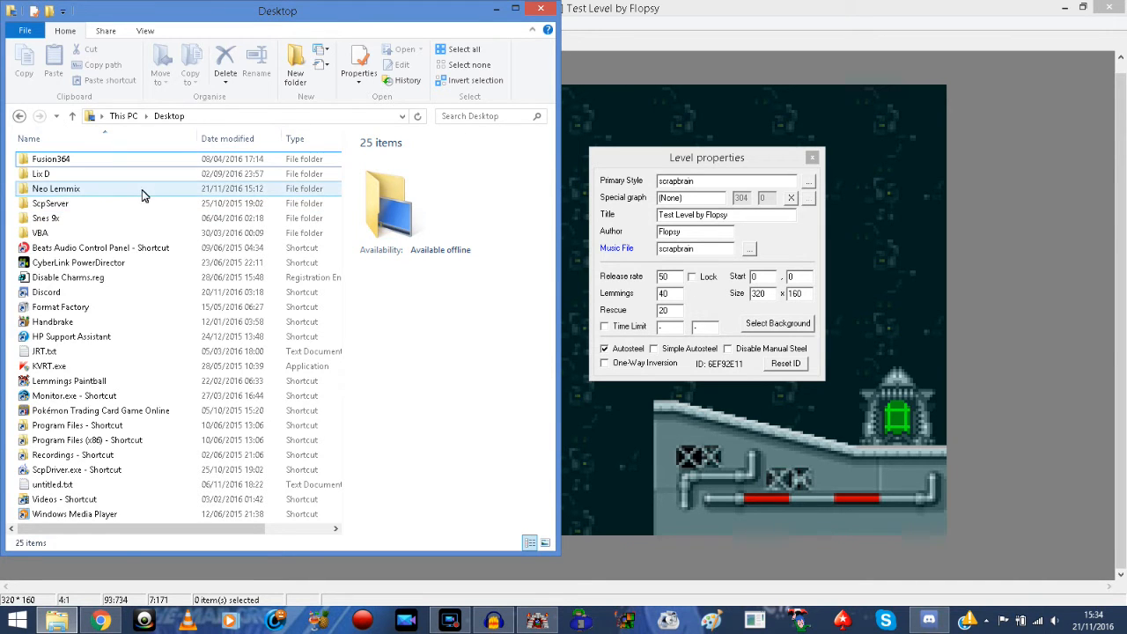
pyautogui.doubleClick(47, 191)
pyautogui.doubleClick(44, 232)
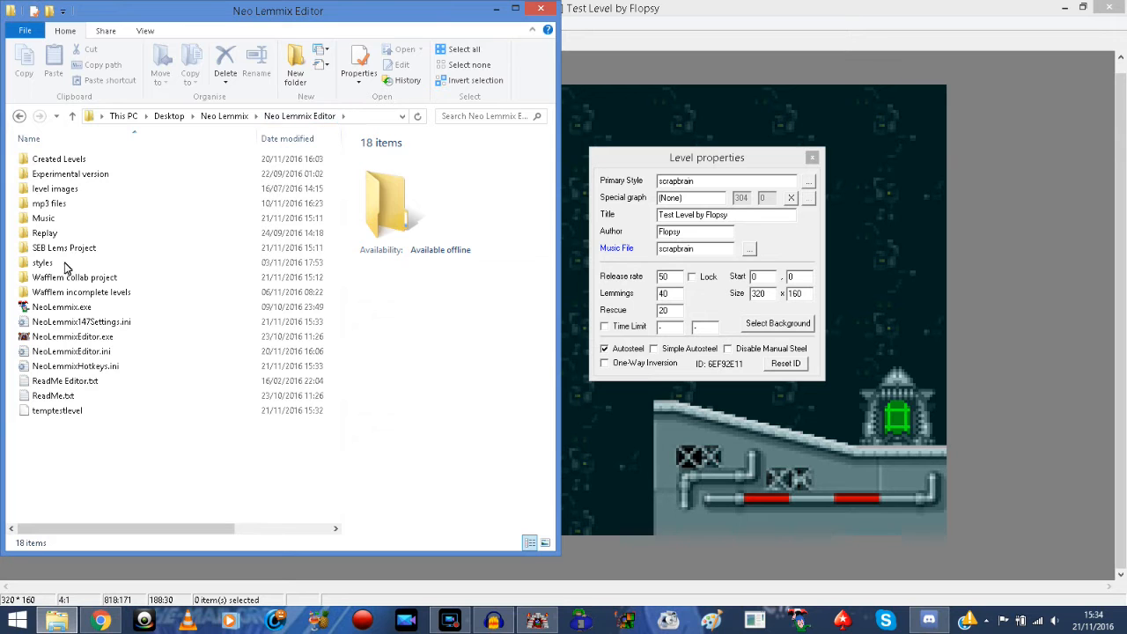
pyautogui.click(72, 116)
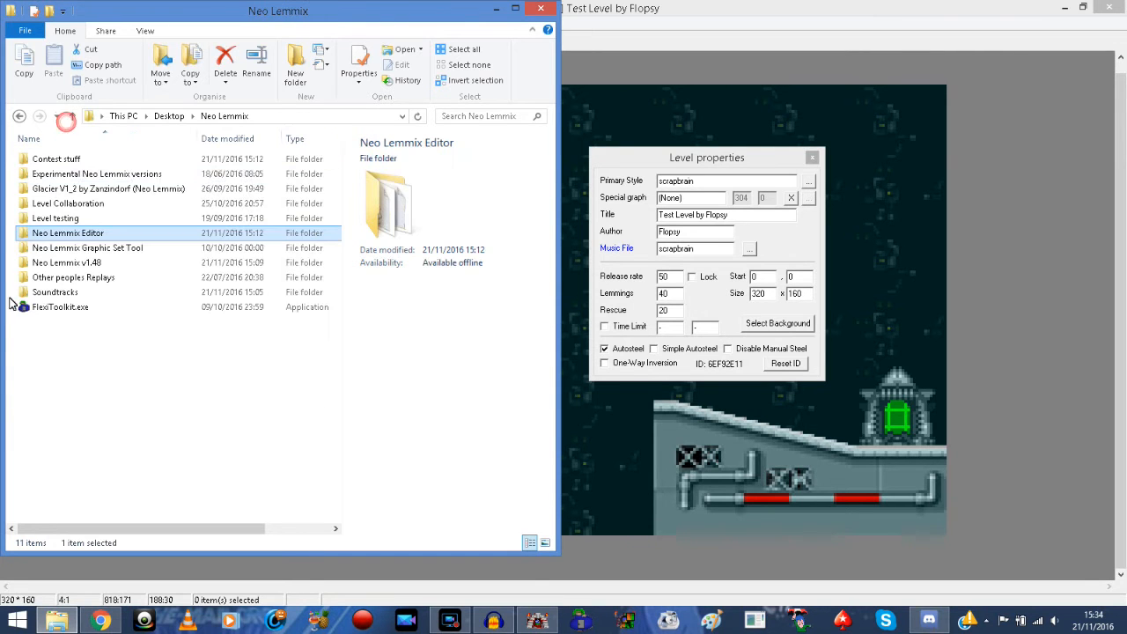
pyautogui.doubleClick(92, 230)
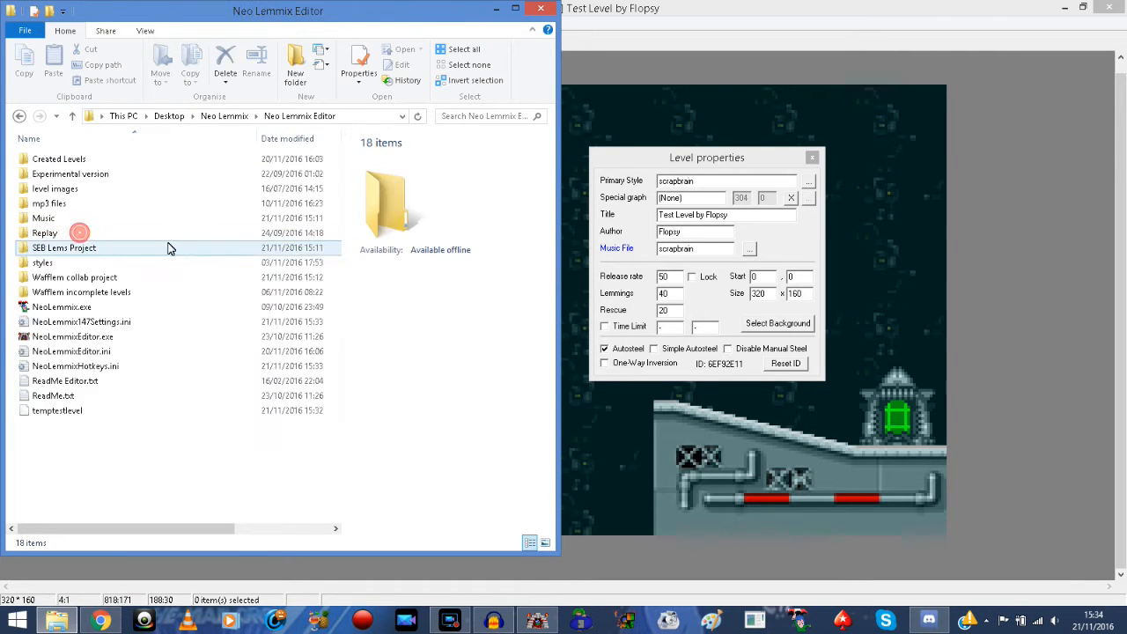
pyautogui.click(40, 222)
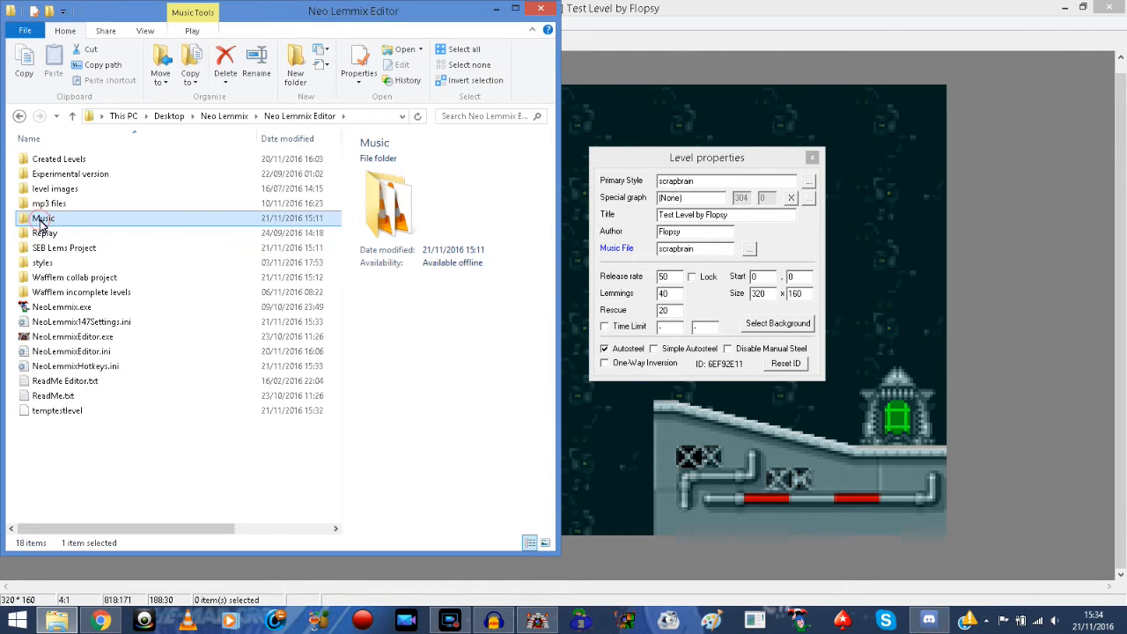
pyautogui.doubleClick(40, 220)
# Look through the music files to find the track names and formats available, and close File Explorer.
pyautogui.moveTo(334, 152); pyautogui.dragTo(348, 459)
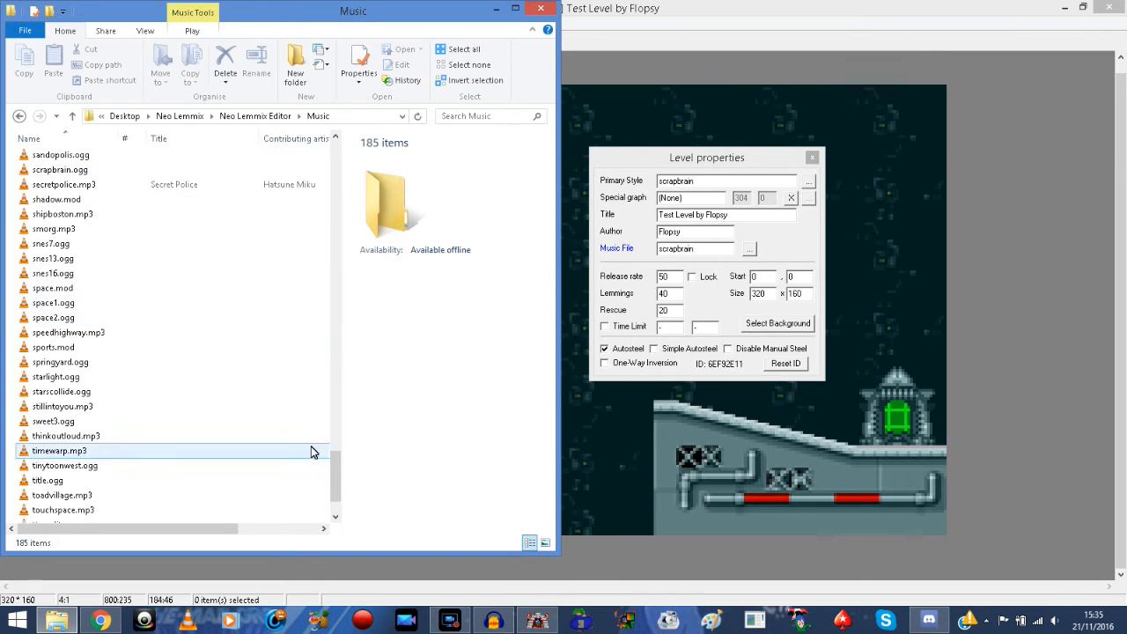
pyautogui.moveTo(333, 471); pyautogui.dragTo(342, 488)
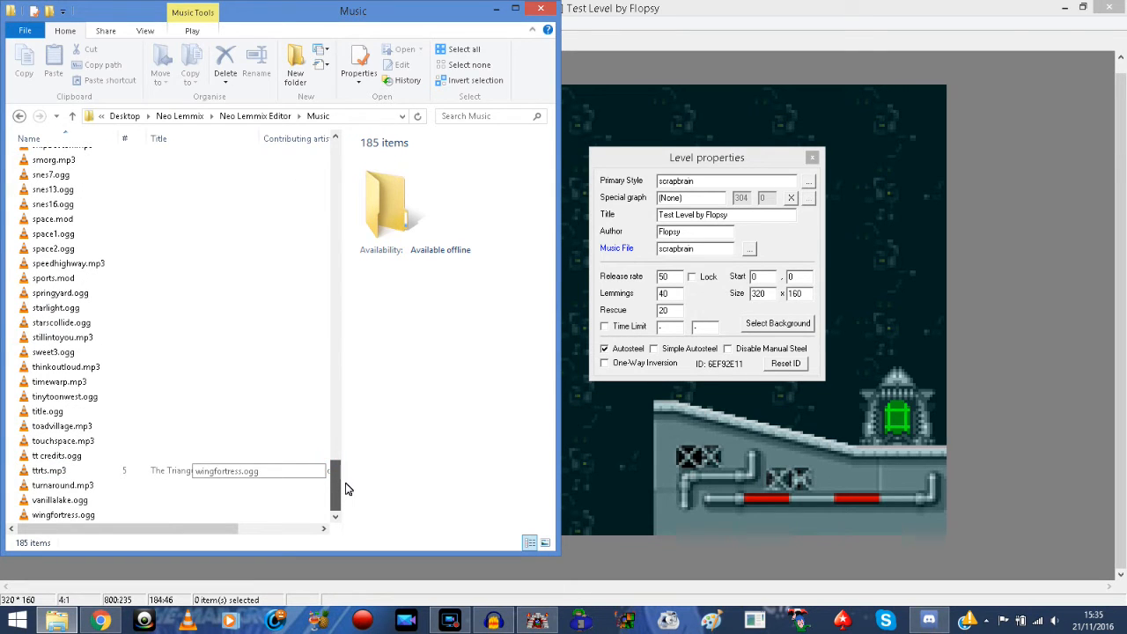
pyautogui.moveTo(345, 490); pyautogui.dragTo(348, 471)
pyautogui.scroll(1, 347, 464)
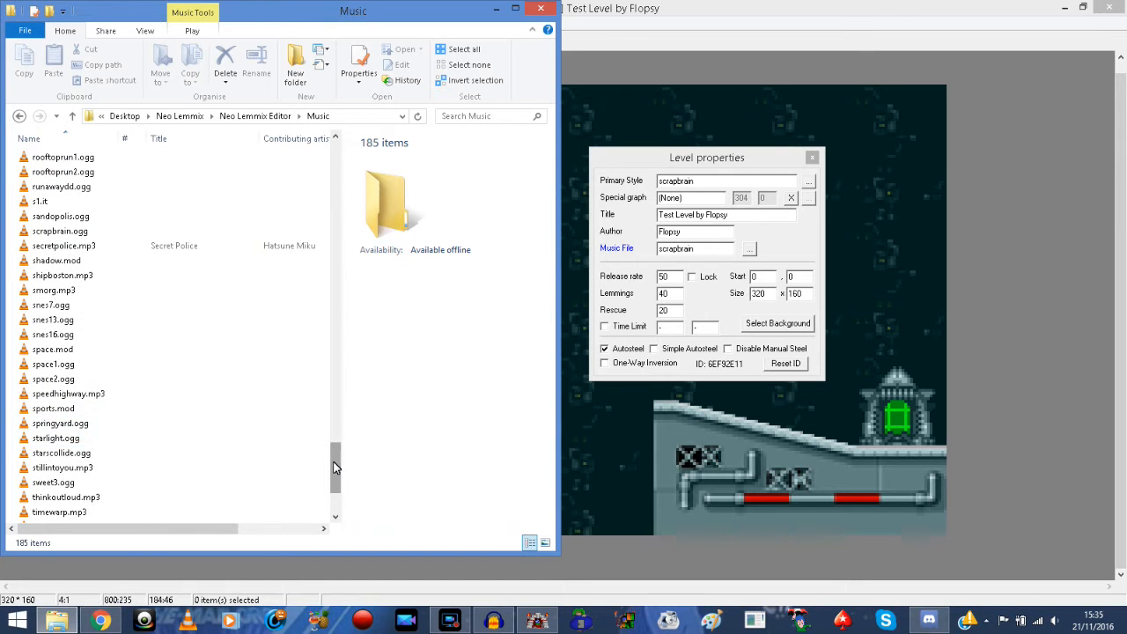
pyautogui.scroll(1, 333, 467)
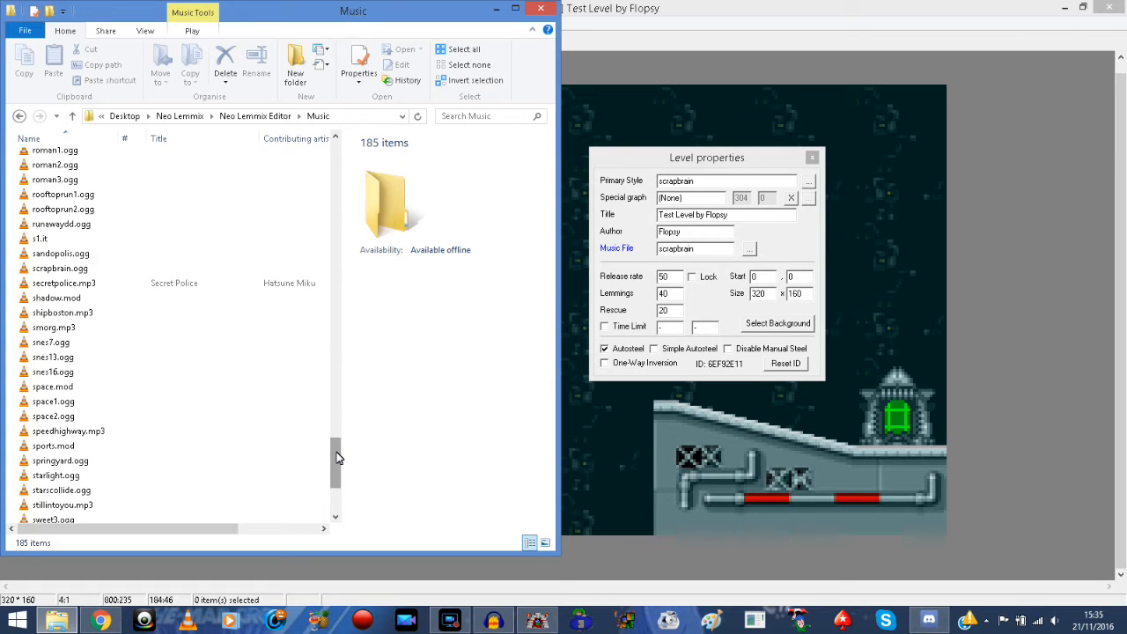
pyautogui.moveTo(339, 458); pyautogui.dragTo(357, 351)
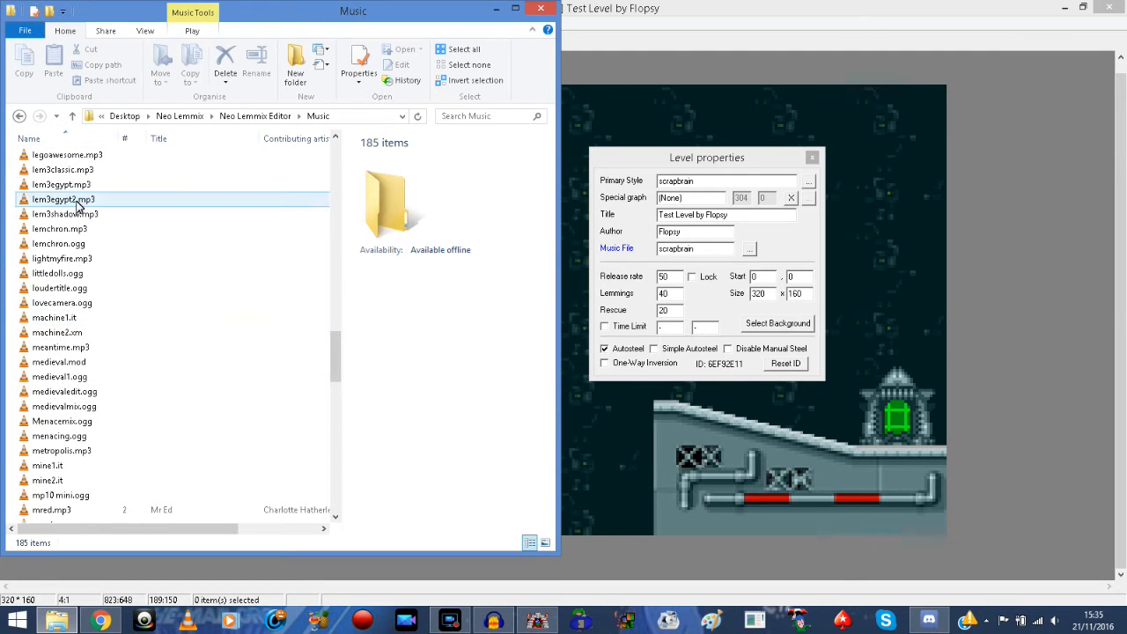
pyautogui.moveTo(335, 351); pyautogui.dragTo(376, 177)
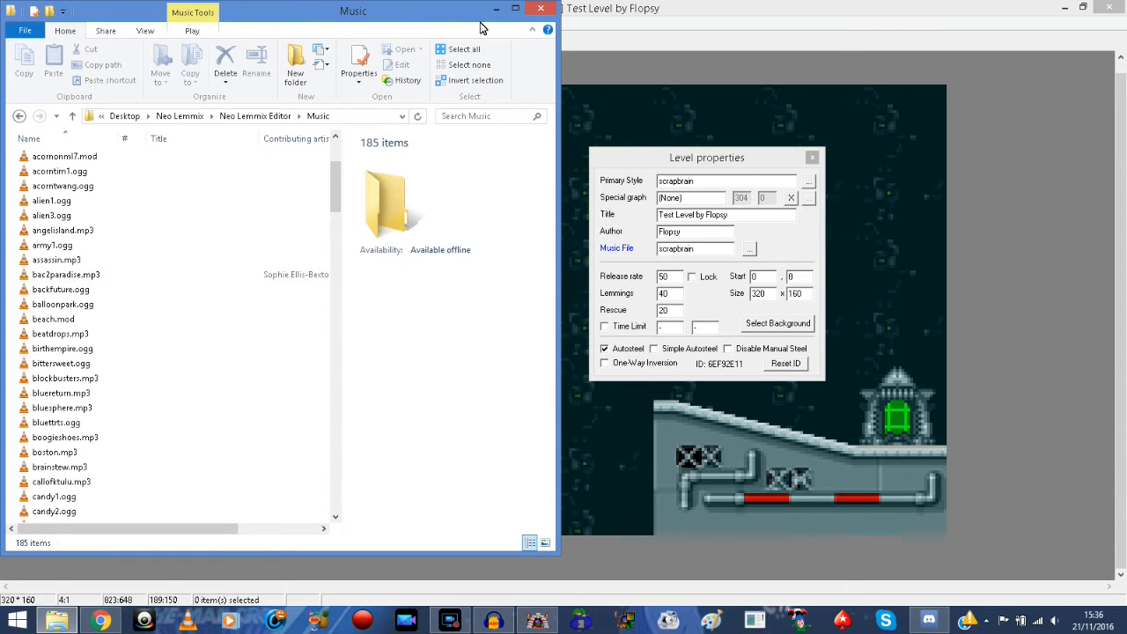
pyautogui.click(540, 10)
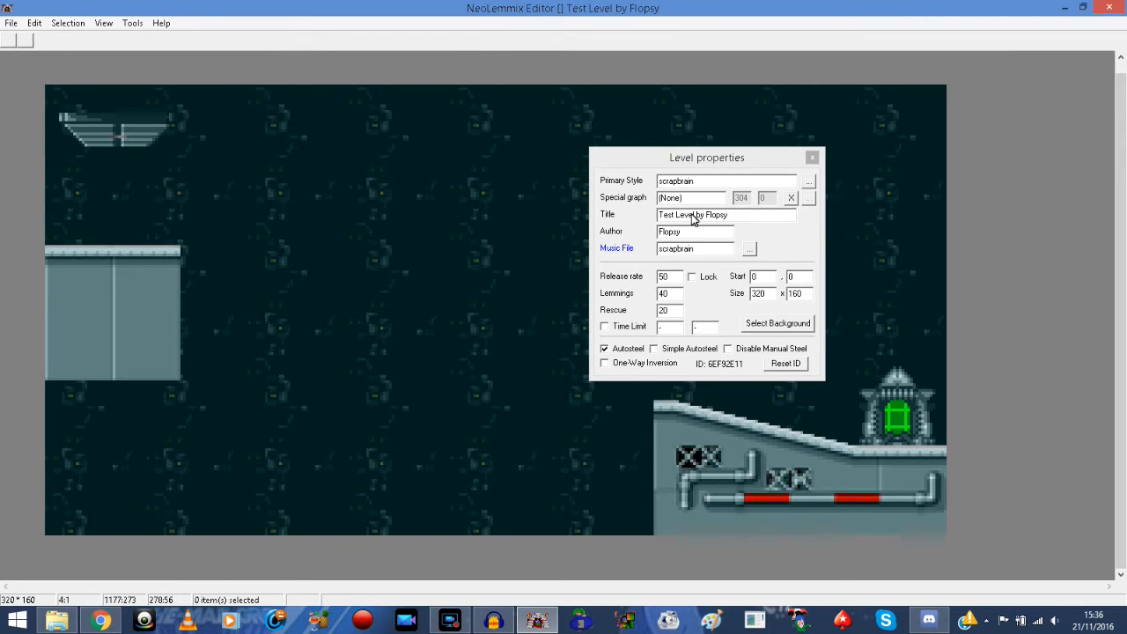
# Set the release rate to 99 and both the lemmings count and the rescue requirement to 50.
pyautogui.doubleClick(668, 280)
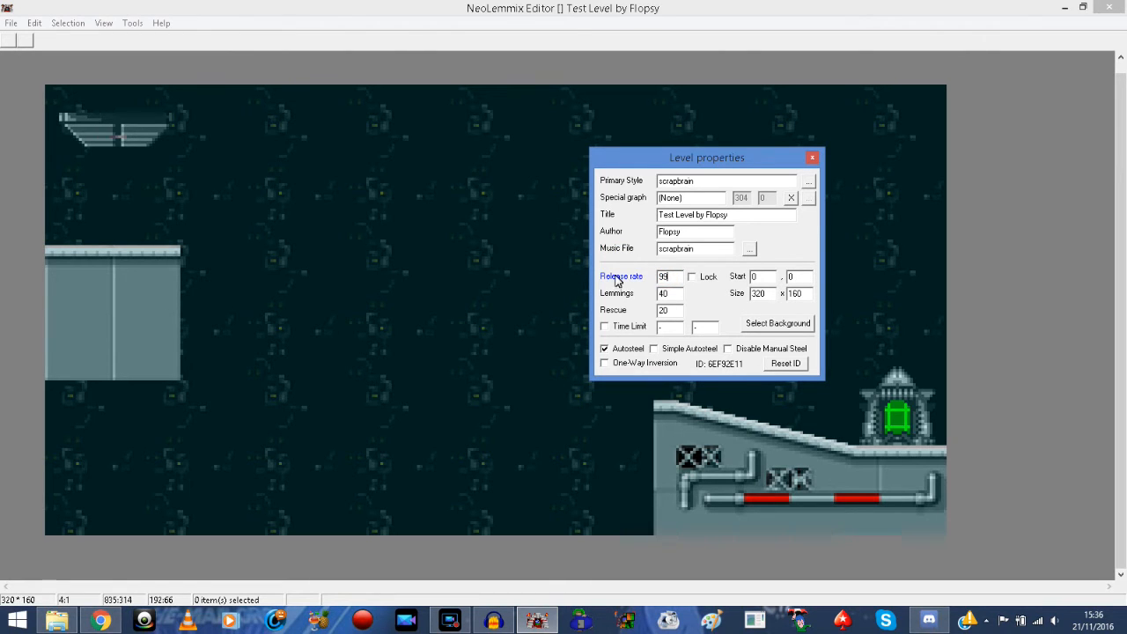
pyautogui.doubleClick(669, 293)
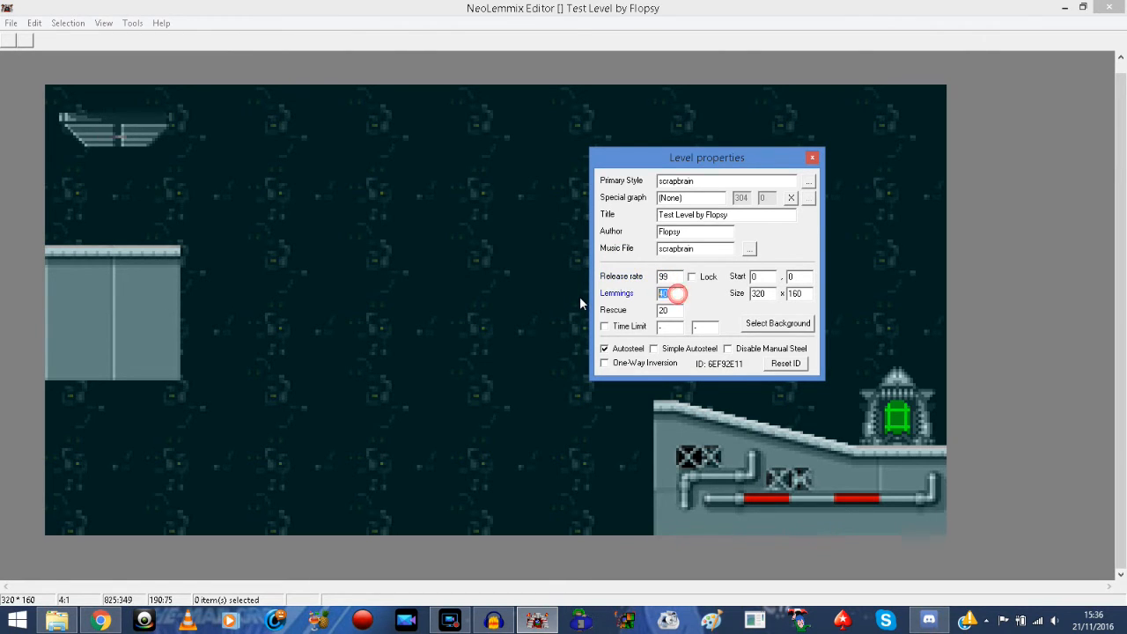
pyautogui.write('50')
pyautogui.press('Tab')
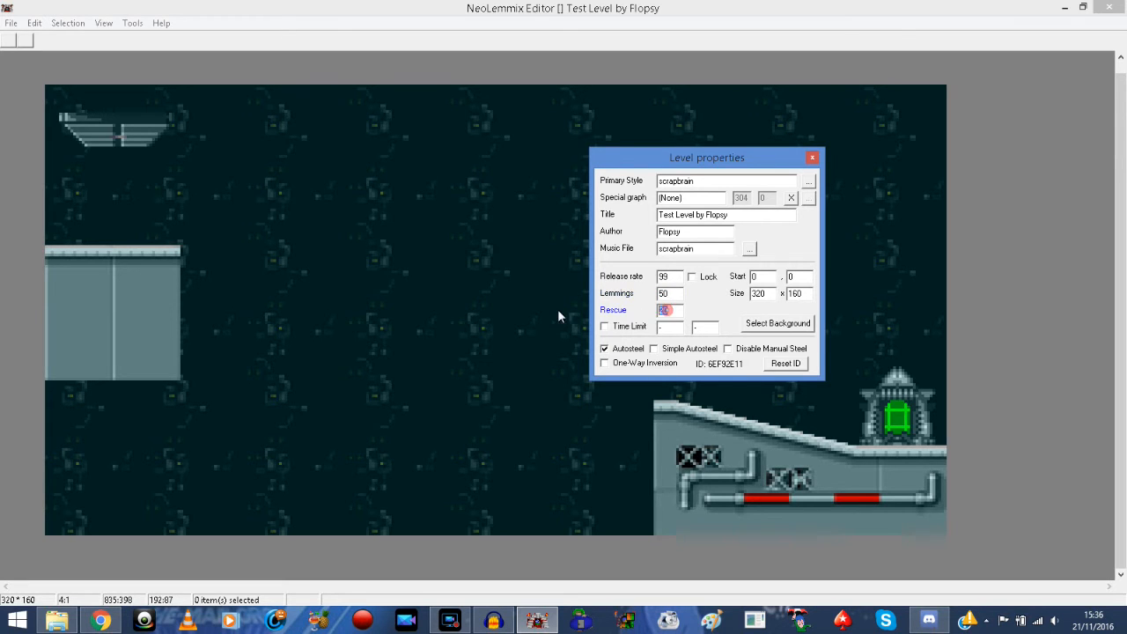
pyautogui.write('50')
# Enable the time limit and set it to 4 minutes 20 seconds.
pyautogui.click(605, 327)
pyautogui.press('Tab')
pyautogui.write('4')
pyautogui.press('Tab')
pyautogui.write('2')
# Set the level width to 640 in the level properties and apply it to the level.
pyautogui.doubleClick(762, 294)
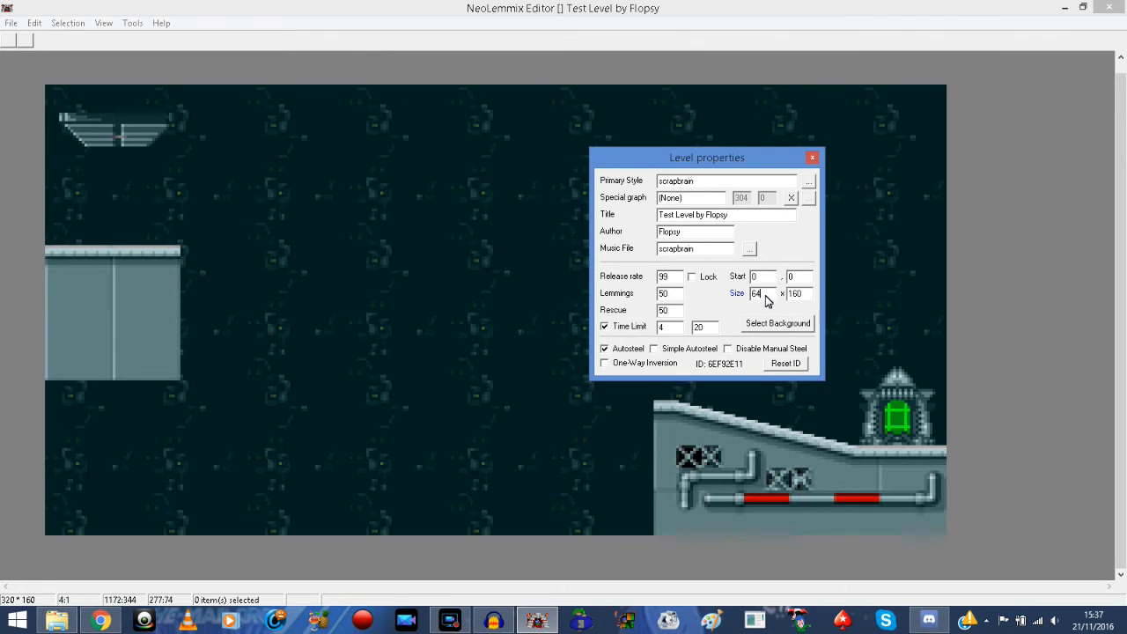
pyautogui.press('BackSpace')
pyautogui.press('BackSpace')
pyautogui.press('BackSpace')
pyautogui.click(808, 294)
pyautogui.doubleClick(769, 298)
pyautogui.write('640')
pyautogui.click(801, 294)
pyautogui.moveTo(464, 587); pyautogui.dragTo(165, 602)
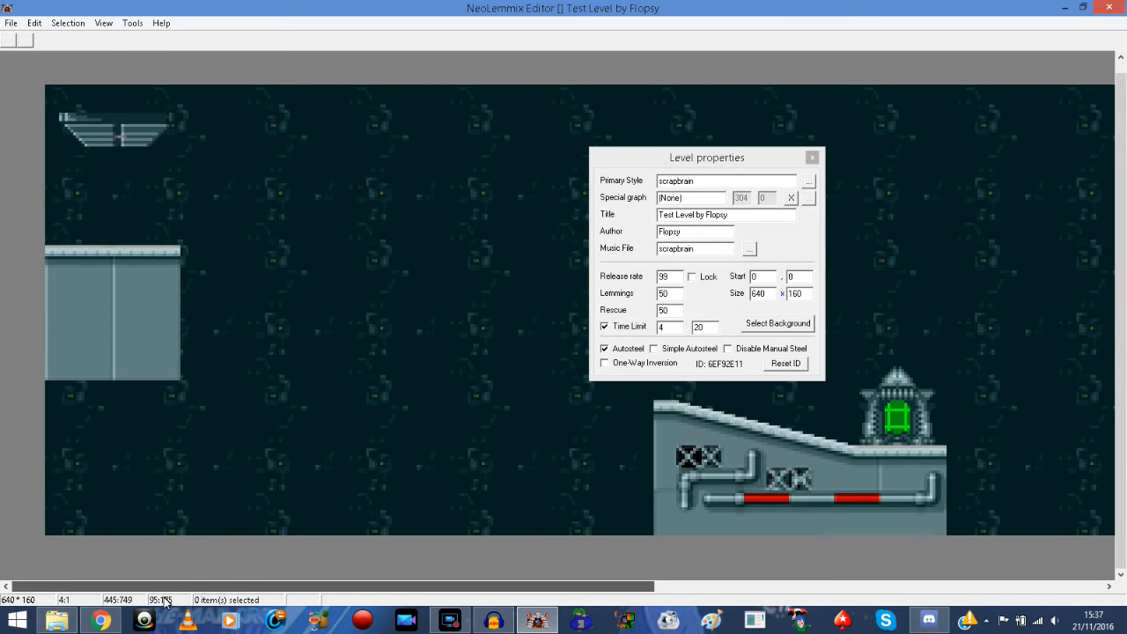
# Set the level height to 320 in the level properties and inspect the enlarged level area.
pyautogui.click(786, 296)
pyautogui.doubleClick(786, 295)
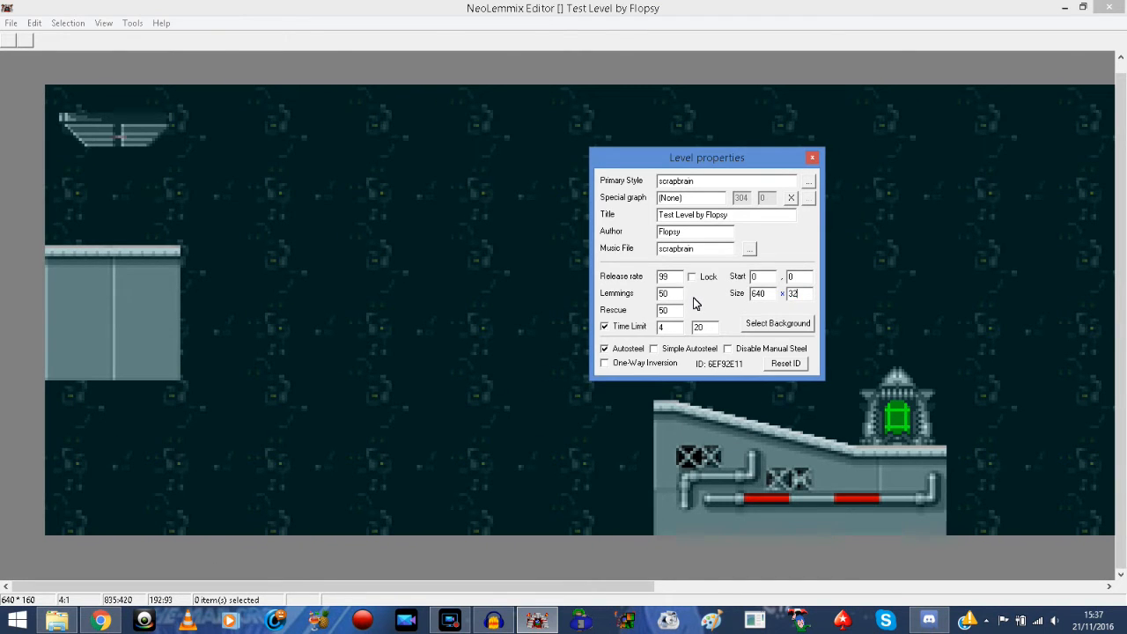
pyautogui.write('320')
pyautogui.click(761, 294)
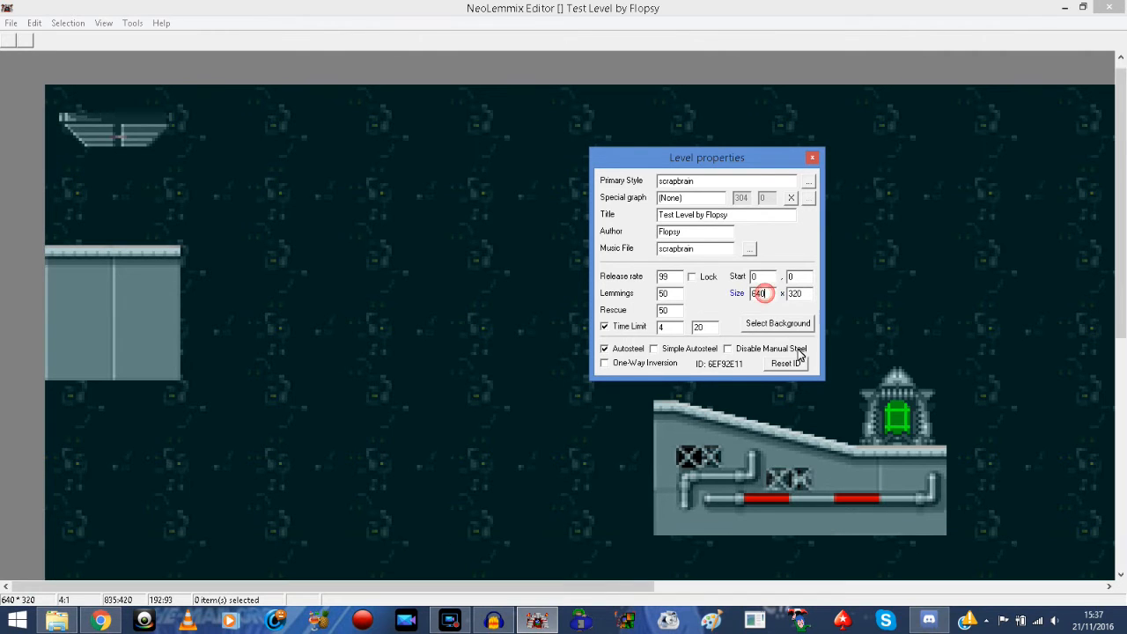
pyautogui.moveTo(1124, 189); pyautogui.dragTo(1124, 132)
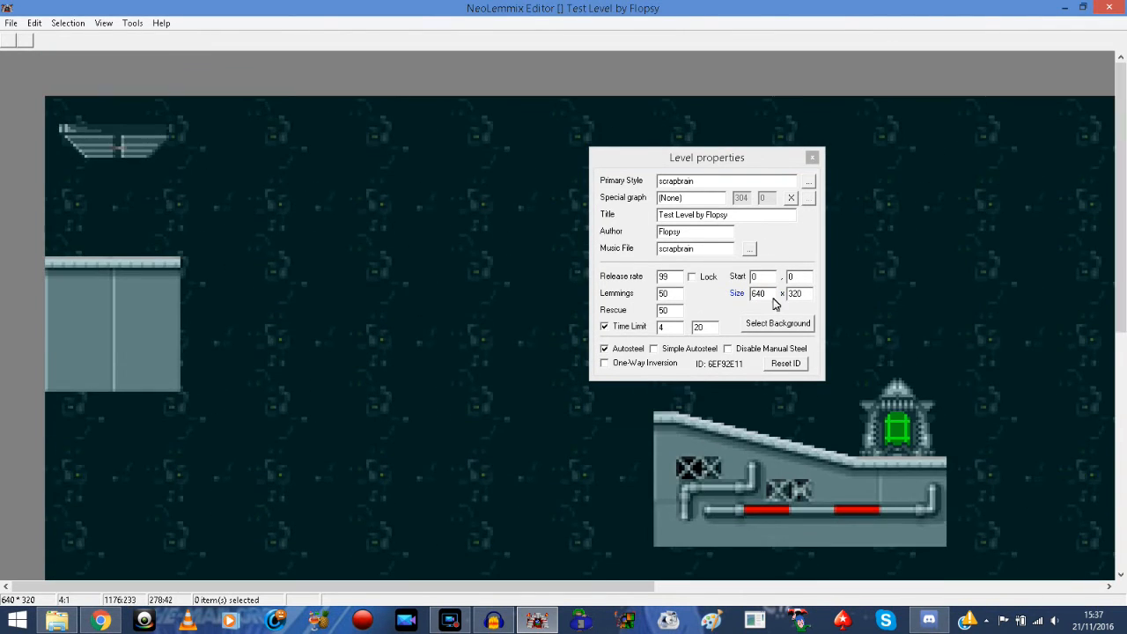
# Return the level height to 160 and inspect the level across its width.
pyautogui.doubleClick(807, 299)
pyautogui.write('160')
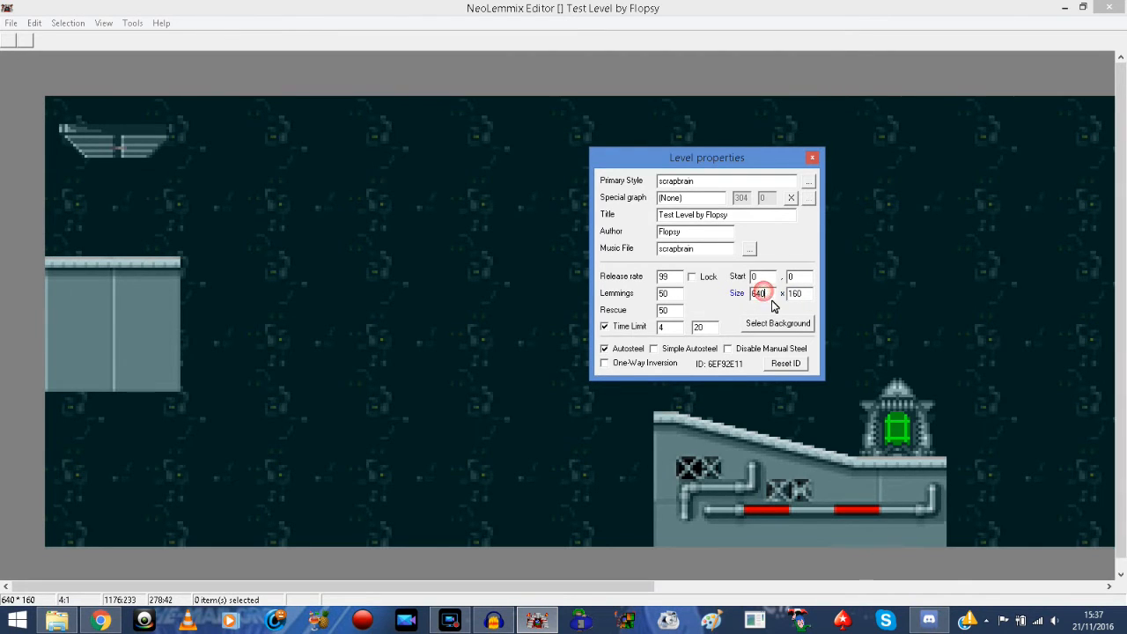
pyautogui.moveTo(559, 589); pyautogui.dragTo(164, 595)
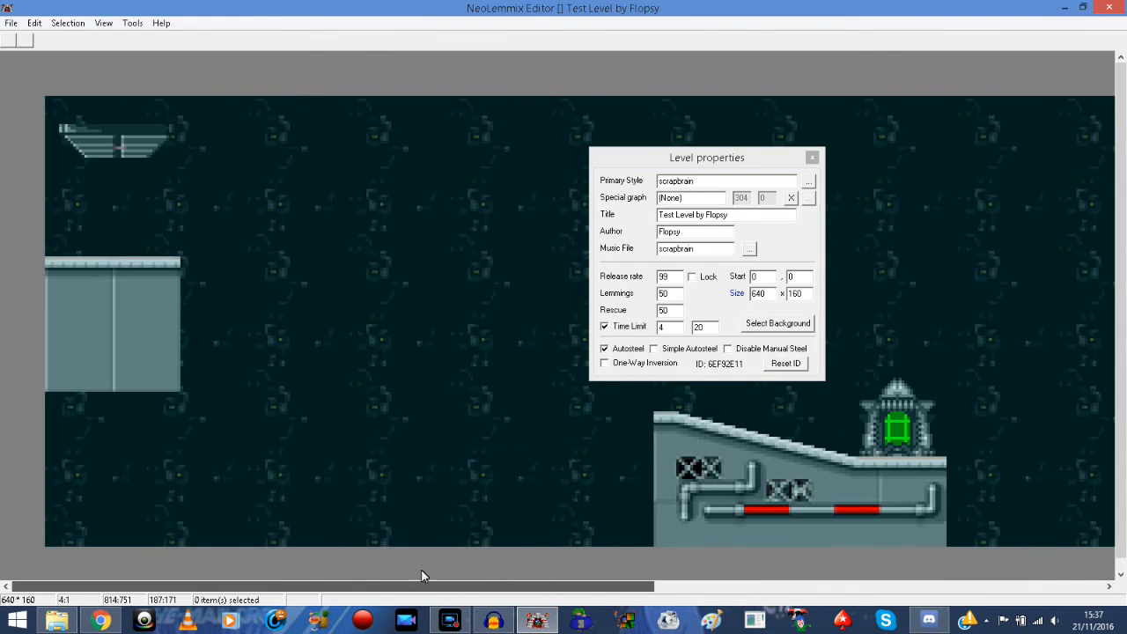
pyautogui.moveTo(543, 581); pyautogui.dragTo(457, 593)
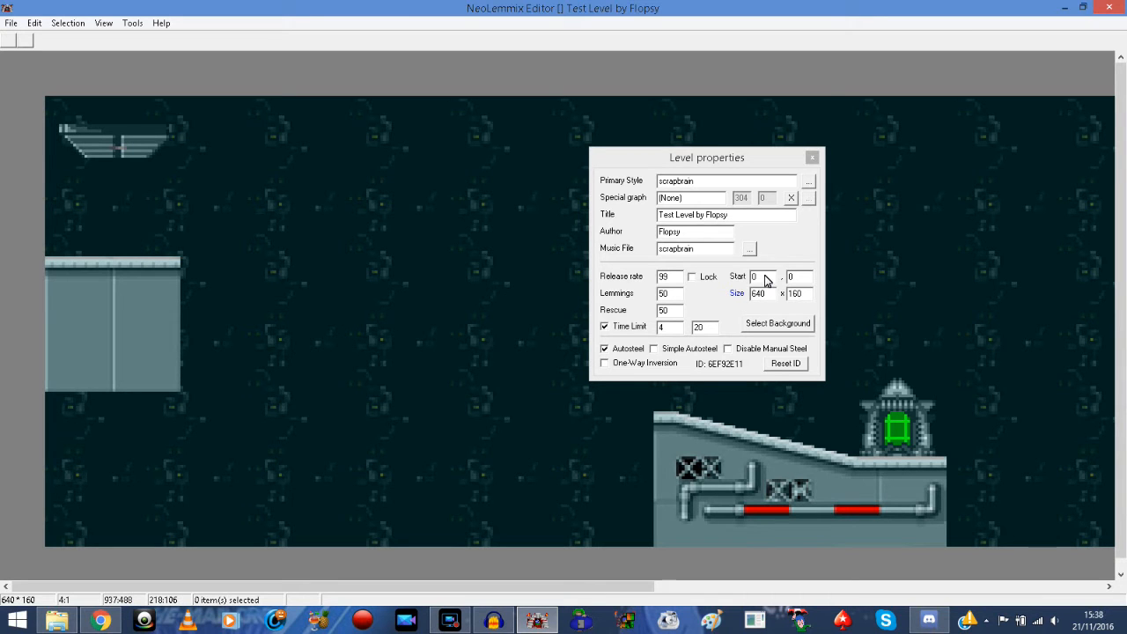
# Turn on the display of the screen start outline in the level view.
pyautogui.click(103, 23)
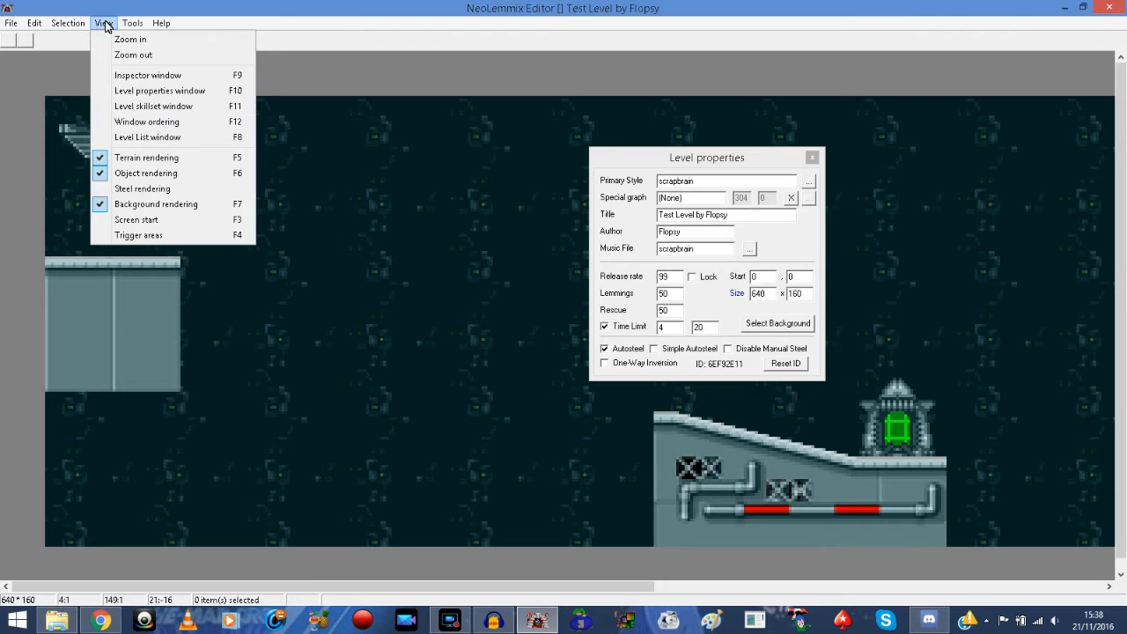
pyautogui.click(158, 219)
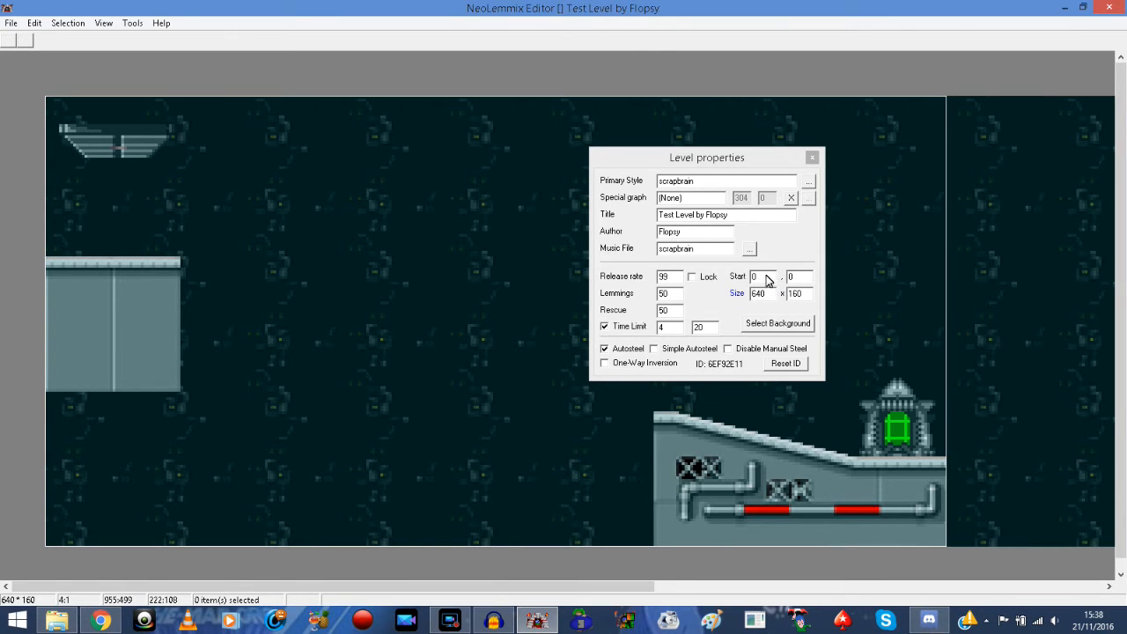
pyautogui.click(764, 277)
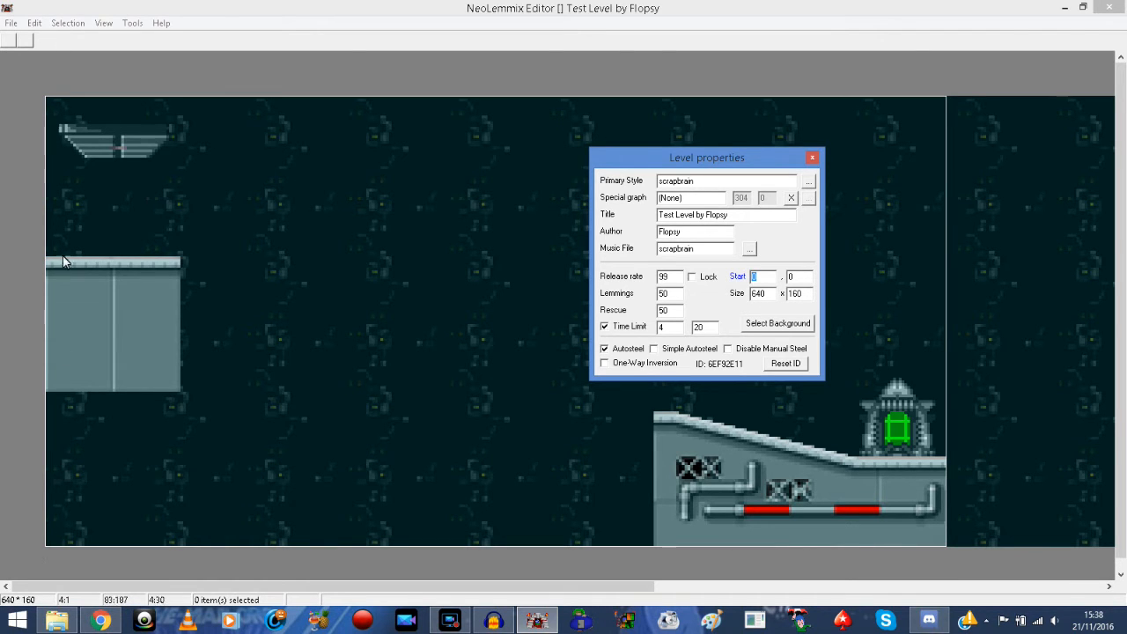
# Set the level height to 320 and the vertical screen start to 0, checking the lower part of the level.
pyautogui.doubleClick(808, 294)
pyautogui.write('320')
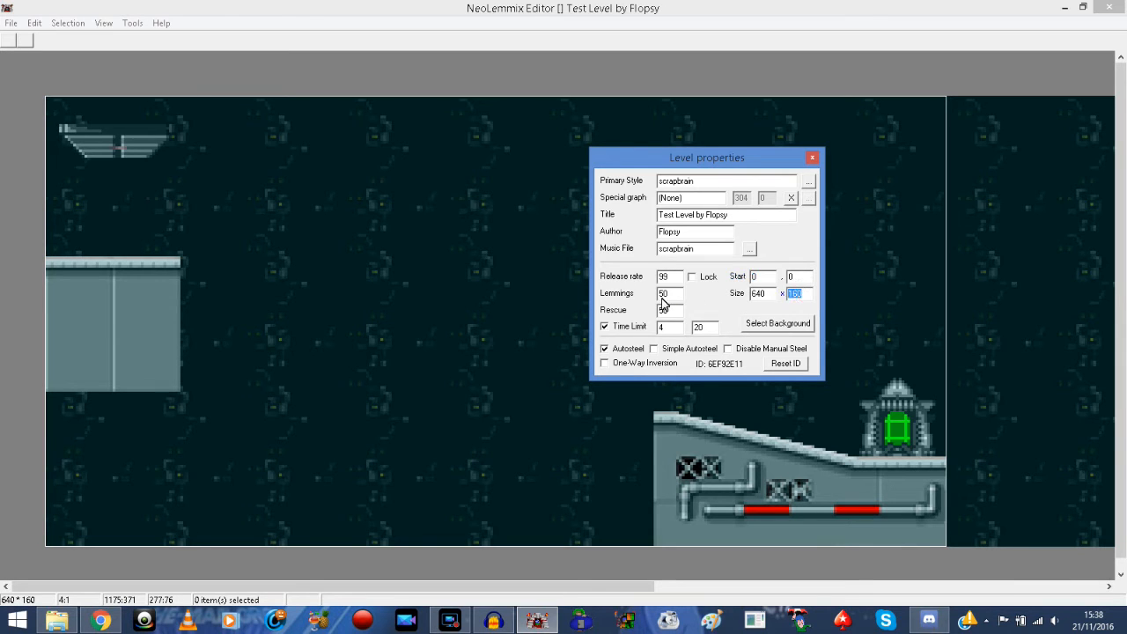
pyautogui.click(802, 277)
pyautogui.moveTo(1124, 281); pyautogui.dragTo(1124, 344)
pyautogui.write('0')
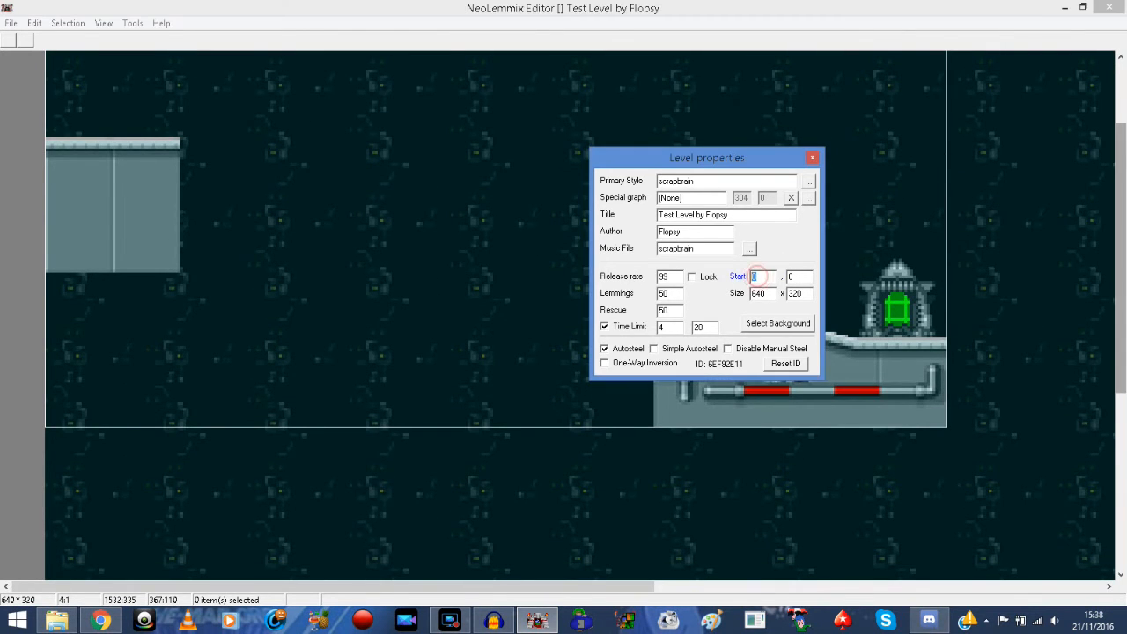
# Set the horizontal screen start position to 50.
pyautogui.click(930, 260)
pyautogui.scroll(3, 930, 260)
pyautogui.doubleClick(763, 277)
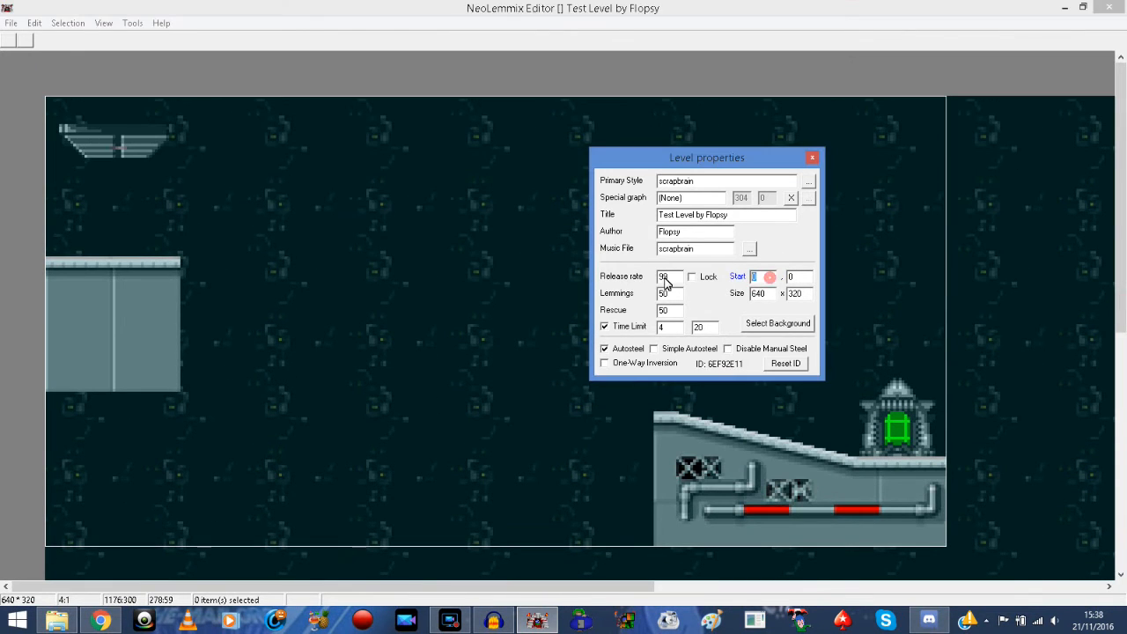
pyautogui.write('50')
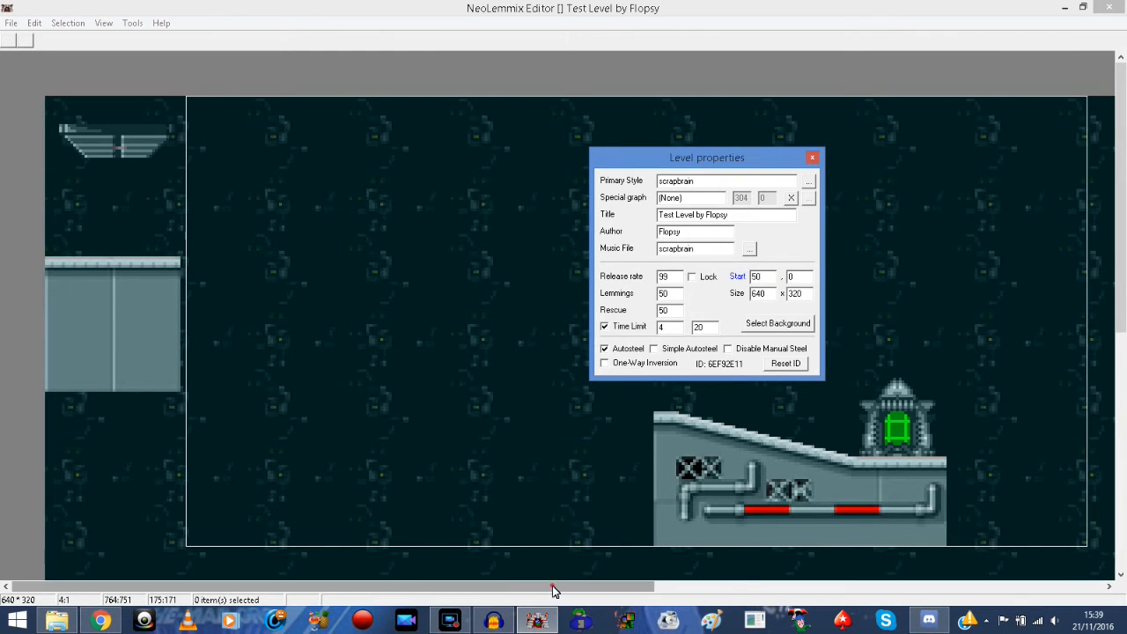
# Set the horizontal screen start position to 320 and check where the outline falls in the level.
pyautogui.moveTo(554, 586); pyautogui.dragTo(730, 586)
pyautogui.click(746, 275)
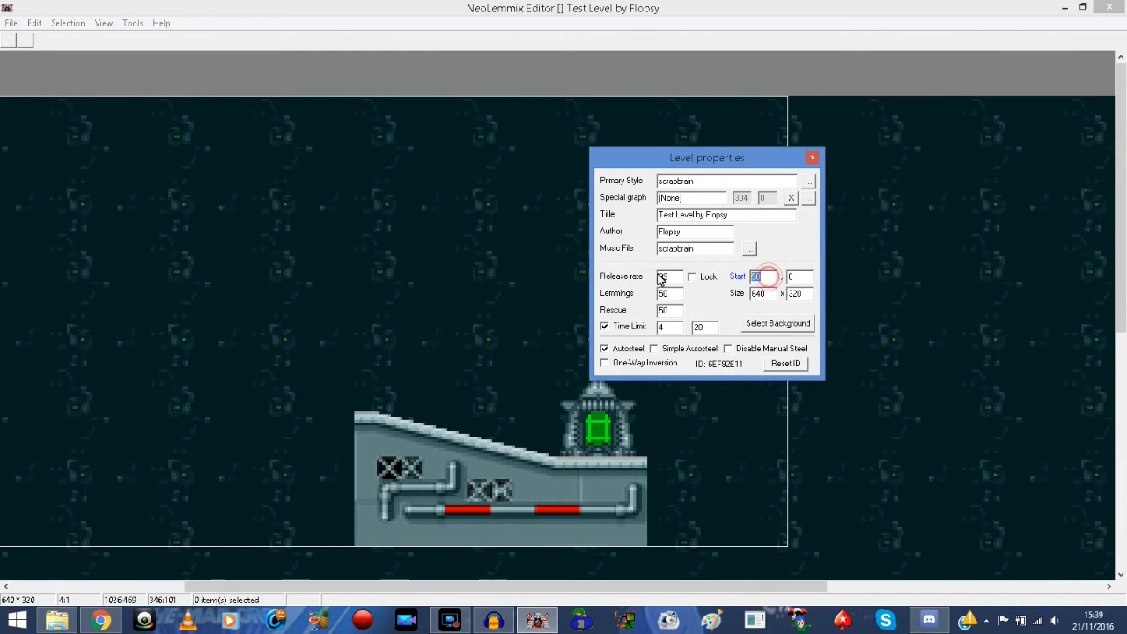
pyautogui.write('320')
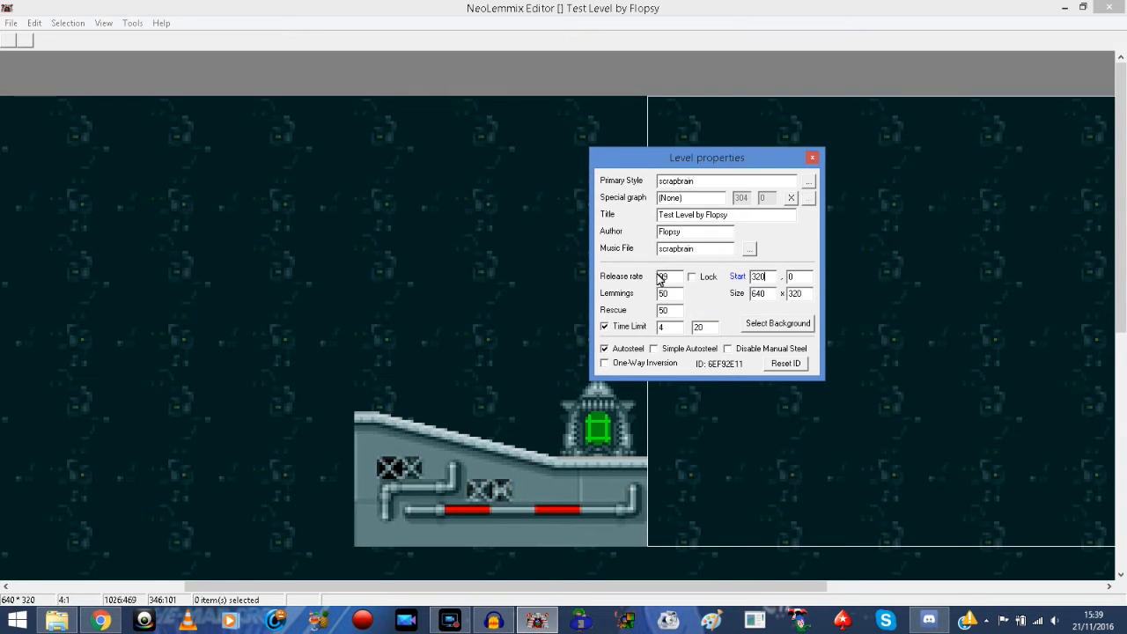
pyautogui.click(649, 586)
pyautogui.moveTo(649, 590); pyautogui.dragTo(245, 561)
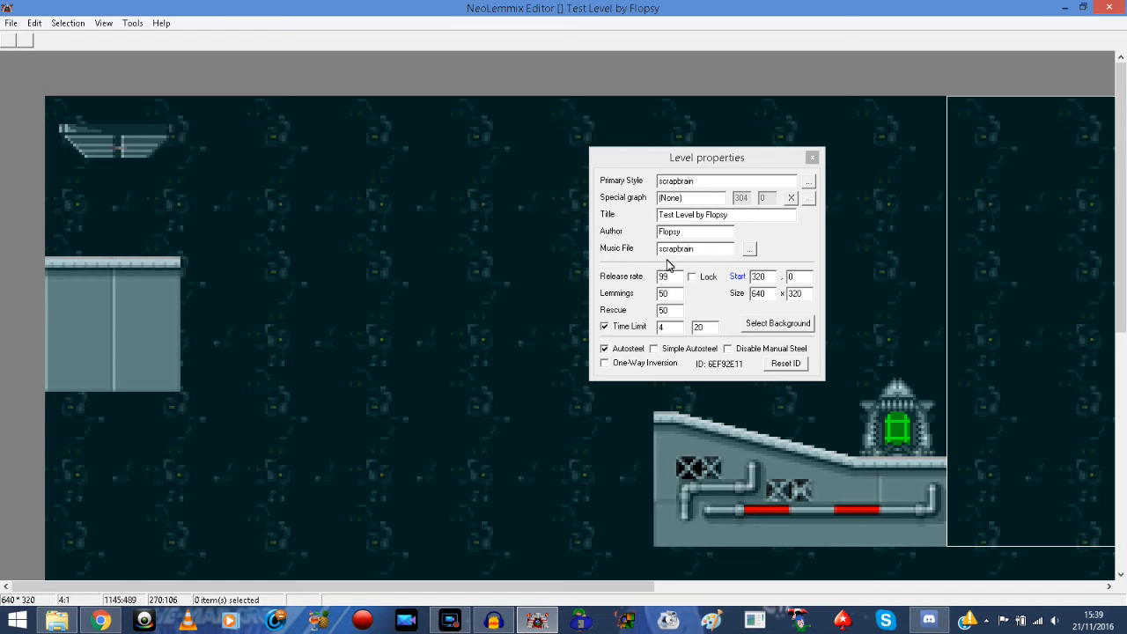
pyautogui.moveTo(535, 587); pyautogui.dragTo(466, 599)
# Reset the horizontal screen start position to 0 and the level height to 160.
pyautogui.click(764, 294)
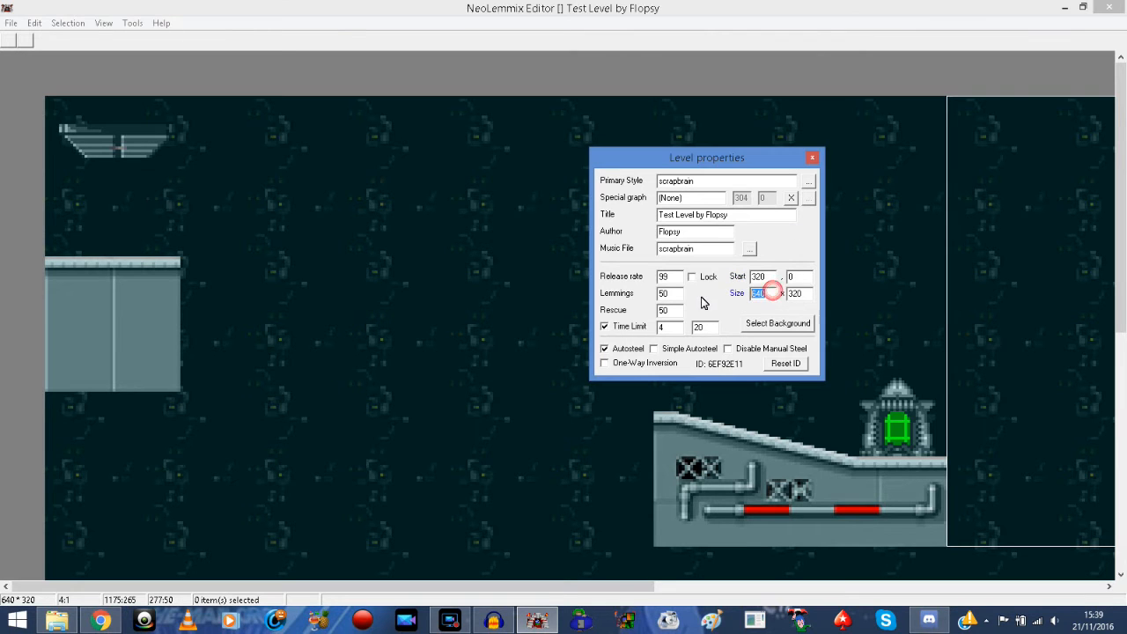
pyautogui.doubleClick(759, 276)
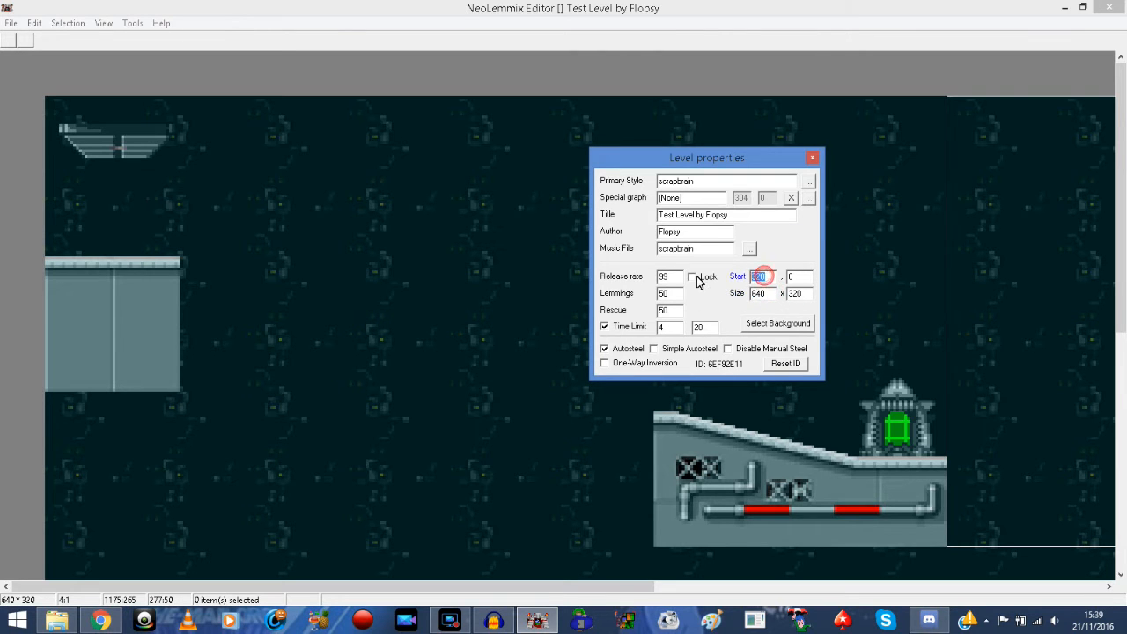
pyautogui.write('0')
pyautogui.doubleClick(796, 293)
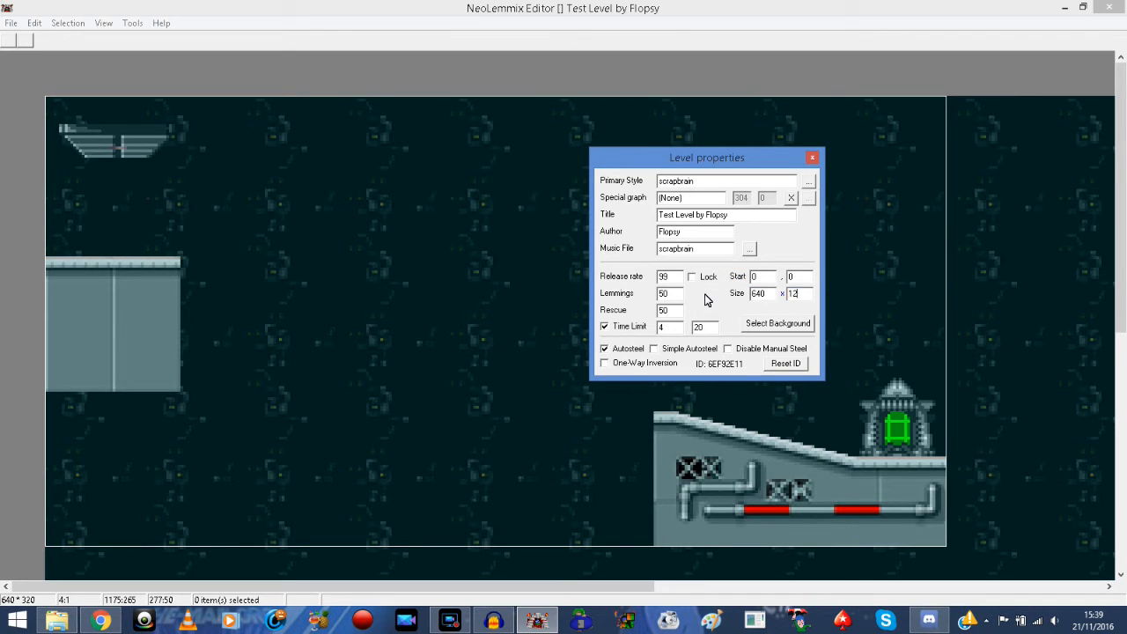
pyautogui.write('160')
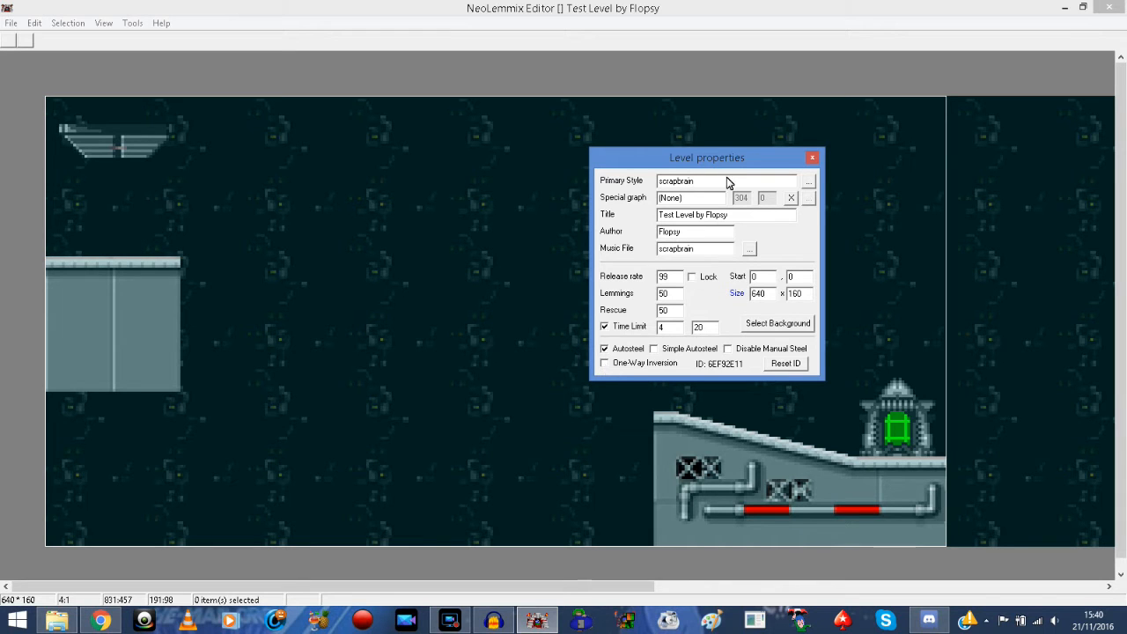
# Close the level properties, open the Inspector window and move it clear of the exit terrain.
pyautogui.click(811, 161)
pyautogui.click(106, 23)
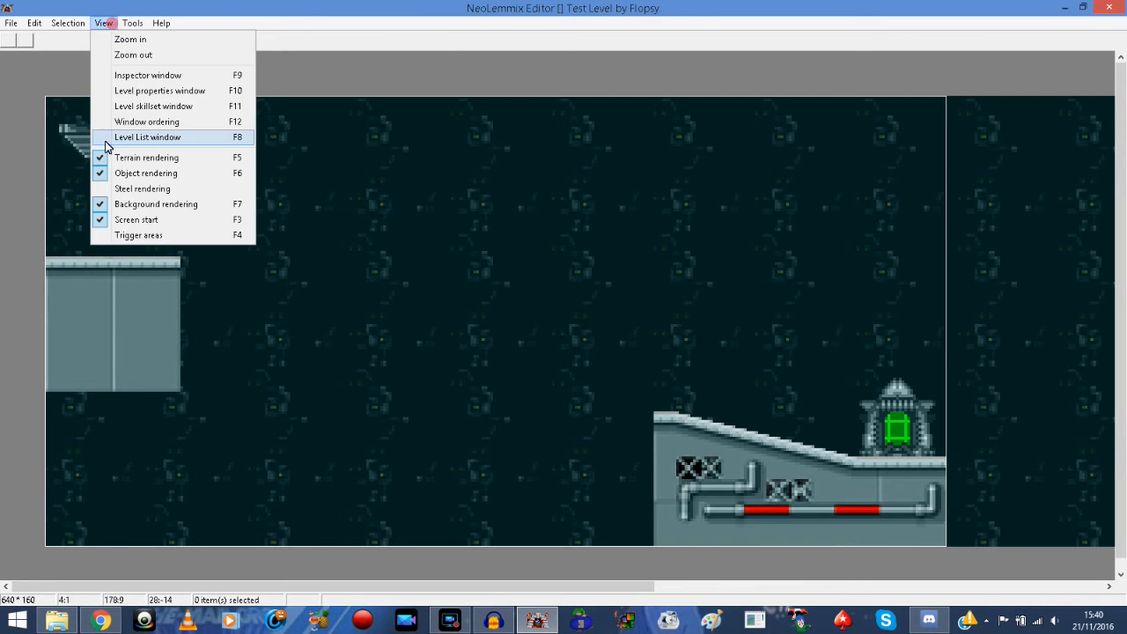
pyautogui.click(151, 76)
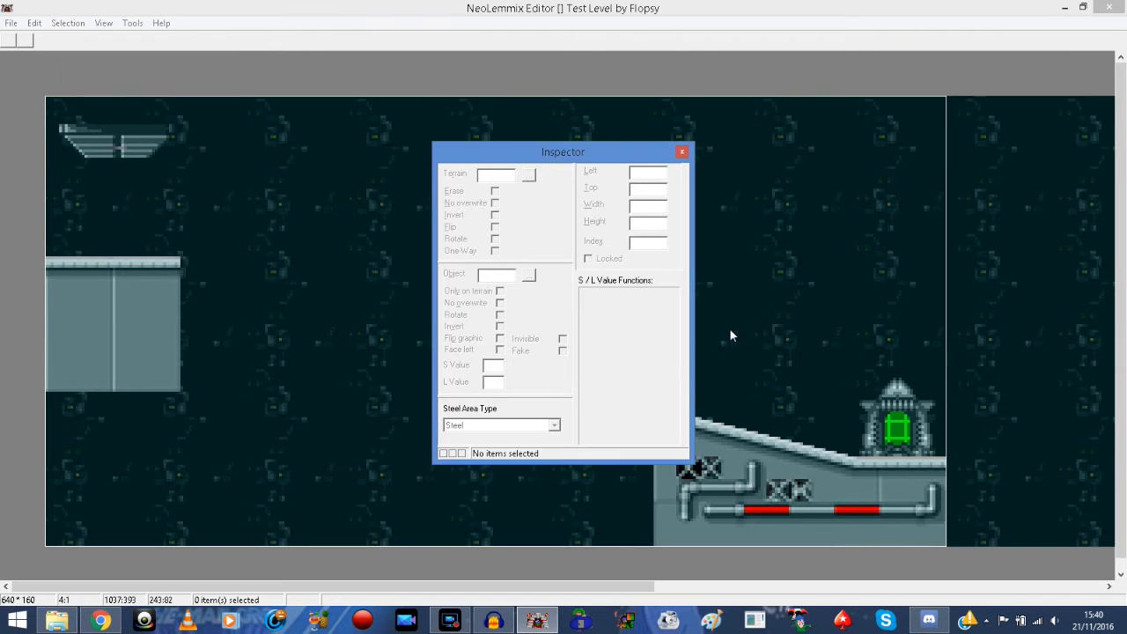
pyautogui.moveTo(529, 146); pyautogui.dragTo(427, 139)
# Insert scrapbrain terrain piece 0 in the empty area beside the starting platform.
pyautogui.rightClick(246, 250)
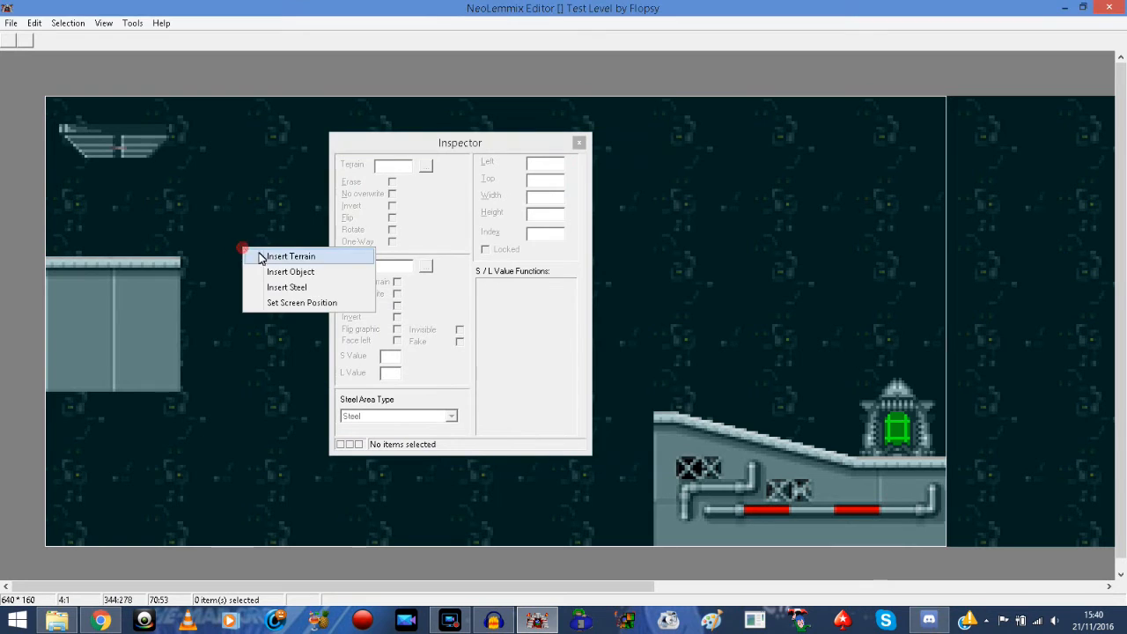
pyautogui.click(264, 256)
pyautogui.click(449, 236)
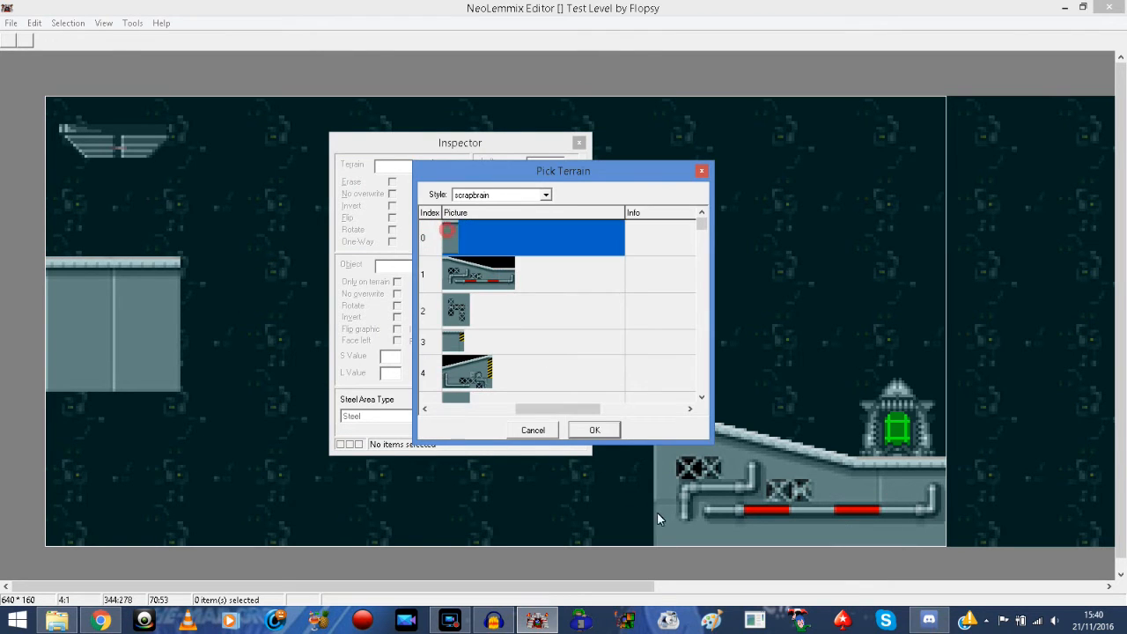
pyautogui.click(594, 430)
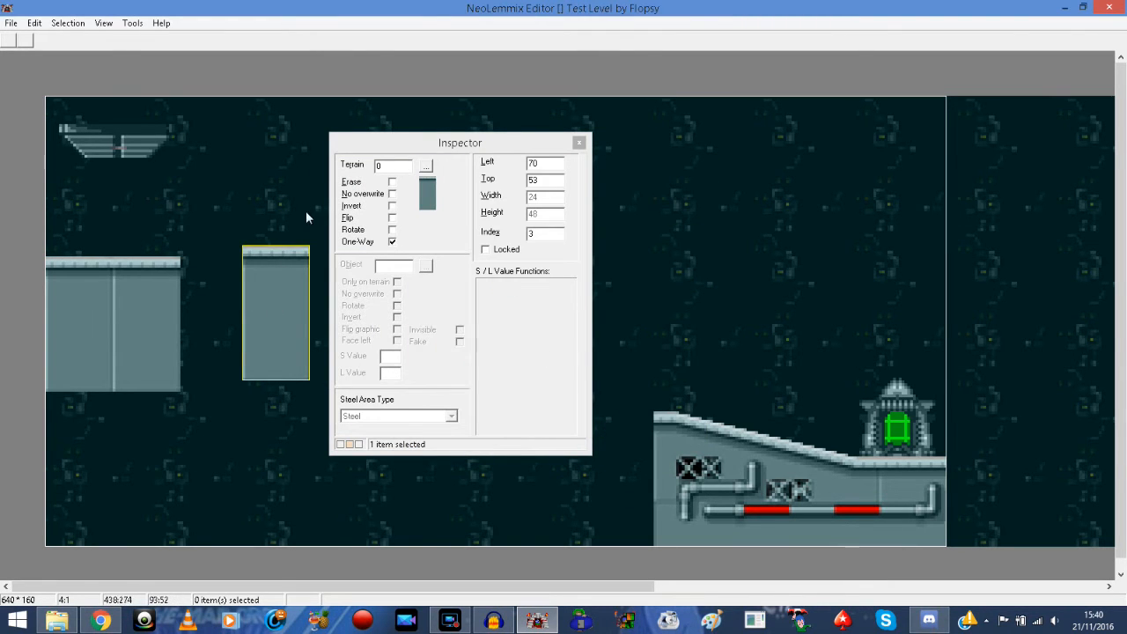
# Insert scrapbrain terrain piece 3 overlapping the lower part of the starting platform, with right edges aligned at left 16, top 89.
pyautogui.rightClick(233, 191)
pyautogui.click(255, 202)
pyautogui.click(467, 339)
pyautogui.click(594, 430)
pyautogui.moveTo(283, 236); pyautogui.dragTo(138, 389)
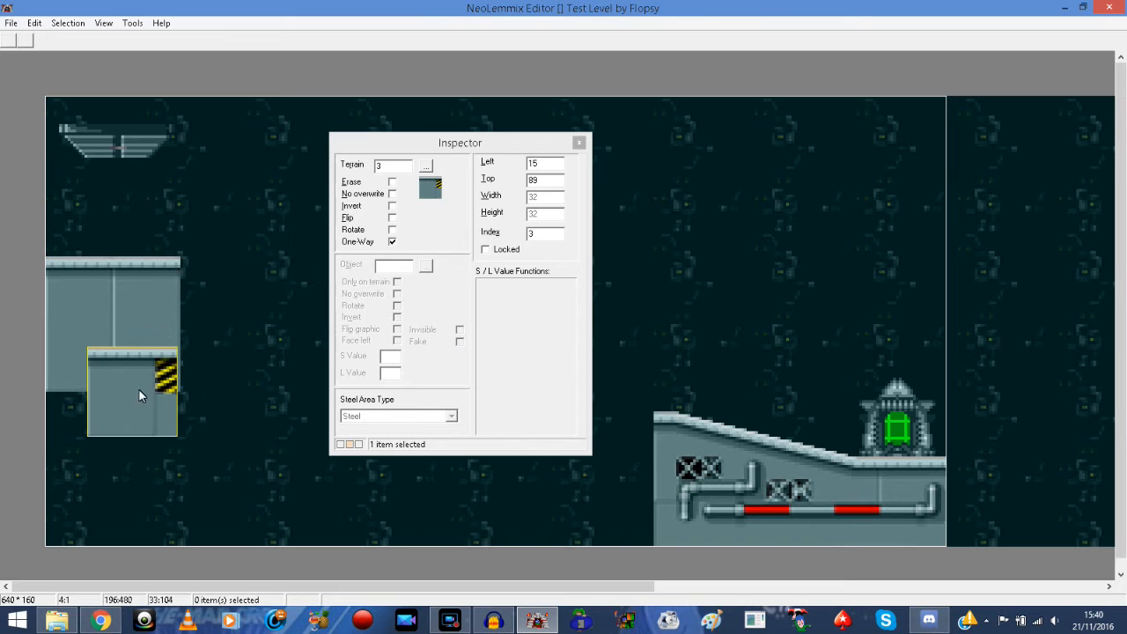
pyautogui.press('Right')
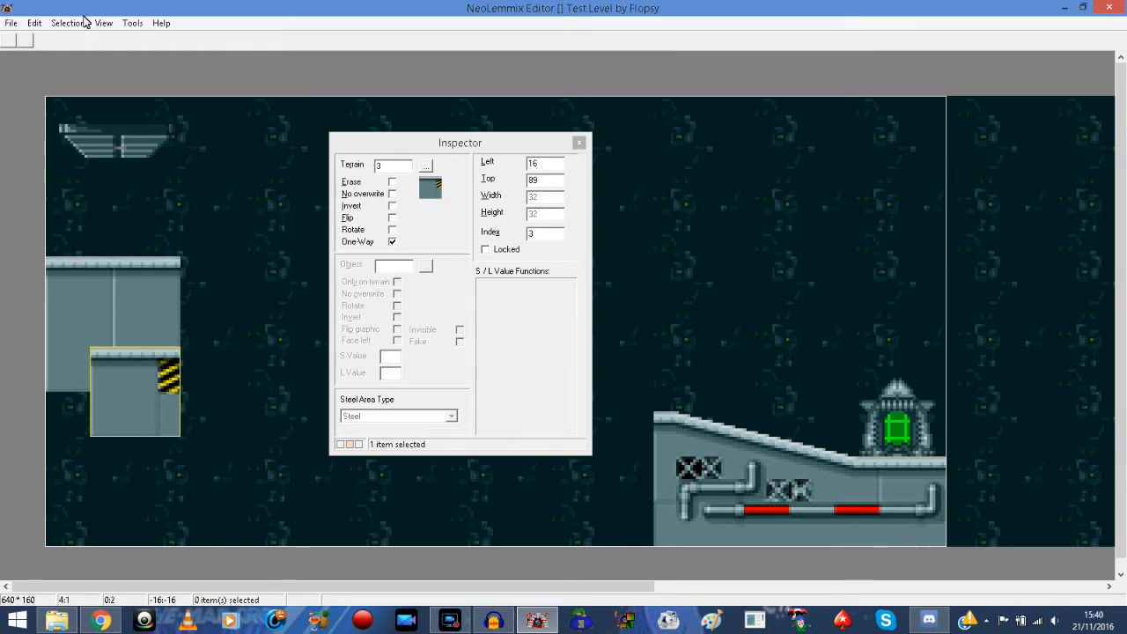
# Open the editor settings to examine the terrain and object defaults, paste mode and zoom options, and close them.
pyautogui.click(103, 23)
pyautogui.press('Escape')
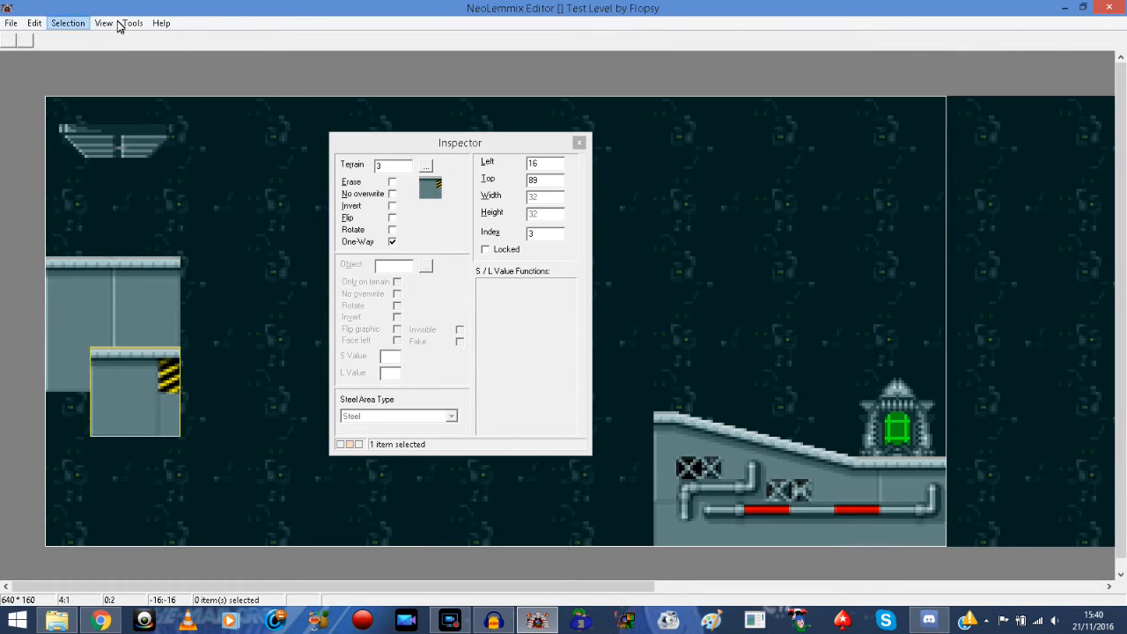
pyautogui.click(125, 23)
pyautogui.moveTo(33, 27)
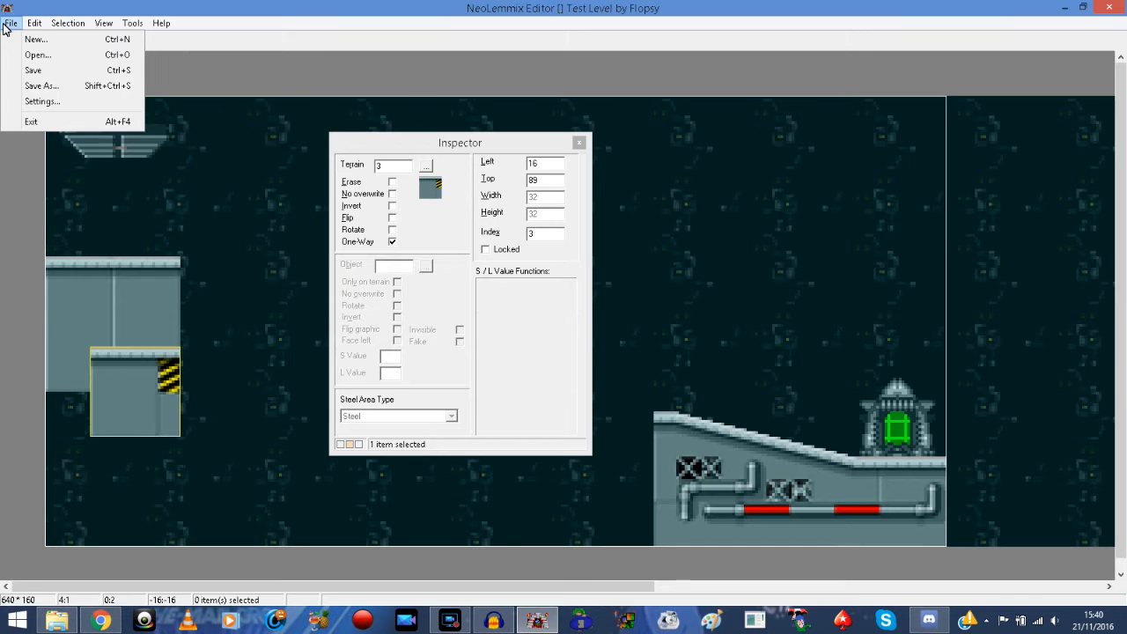
pyautogui.click(42, 101)
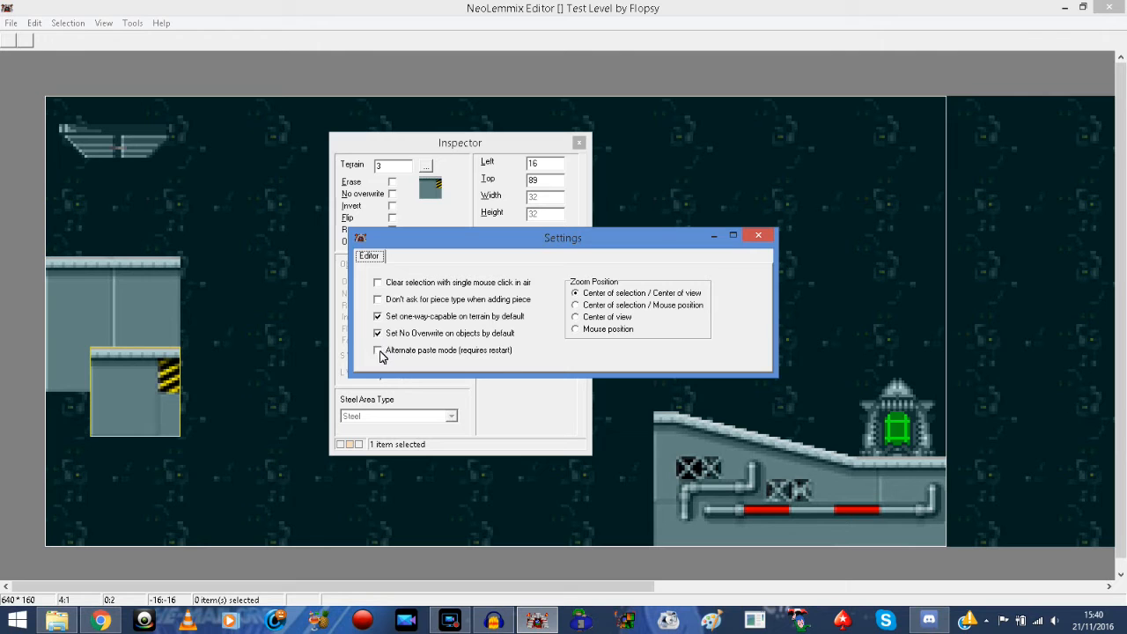
pyautogui.click(759, 236)
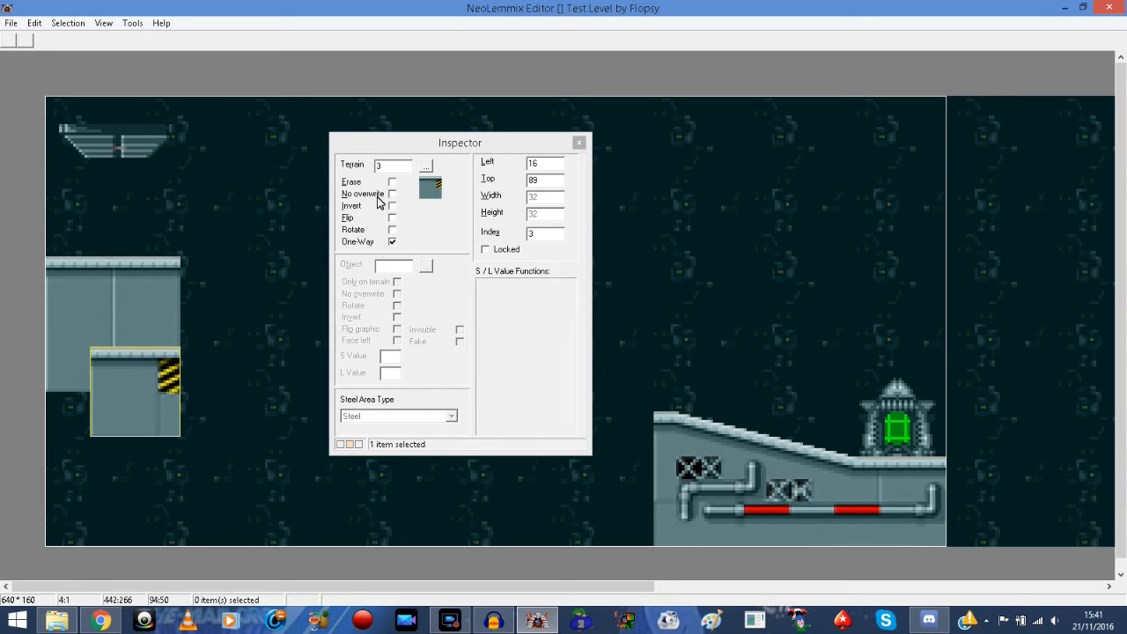
# Select the striped terrain piece and the two platform pieces in turn to examine their properties in the Inspector.
pyautogui.click(100, 23)
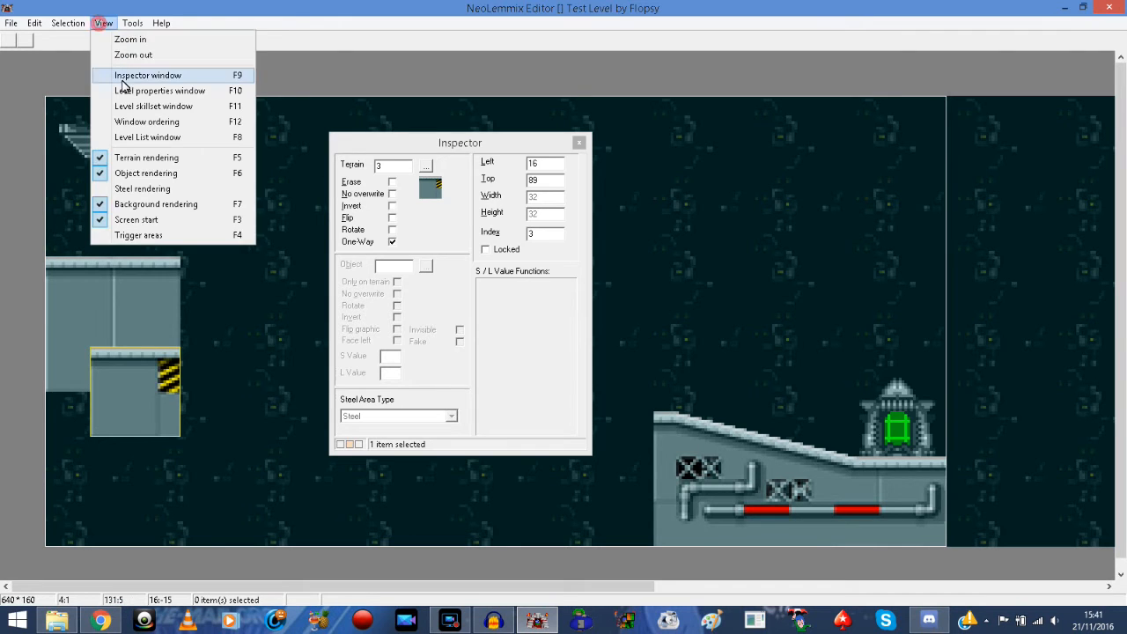
pyautogui.click(471, 141)
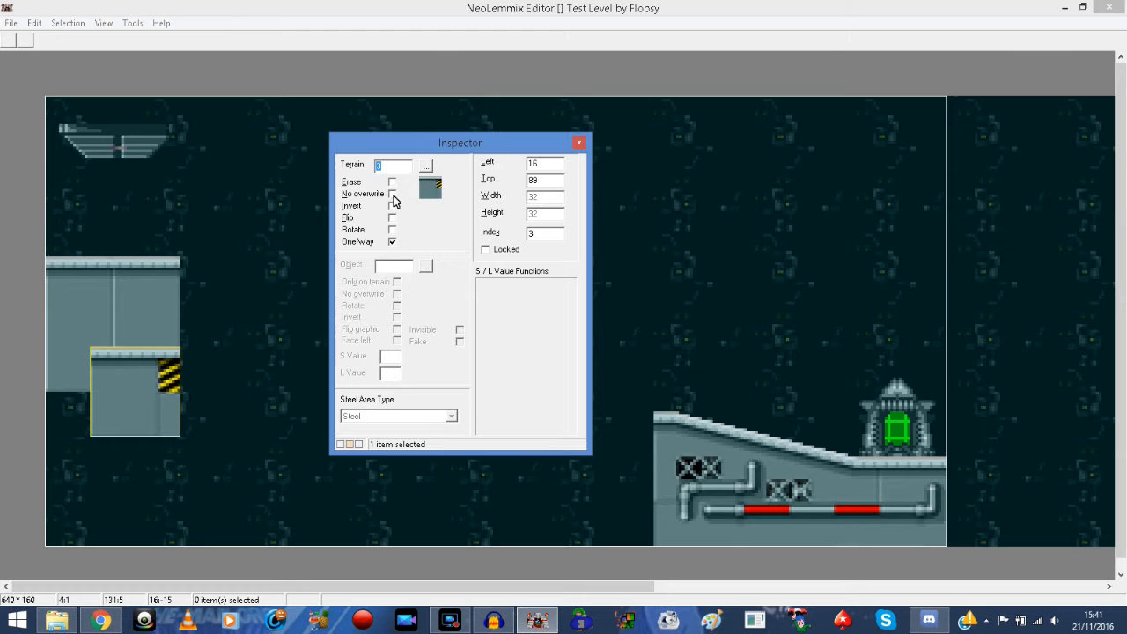
pyautogui.click(141, 403)
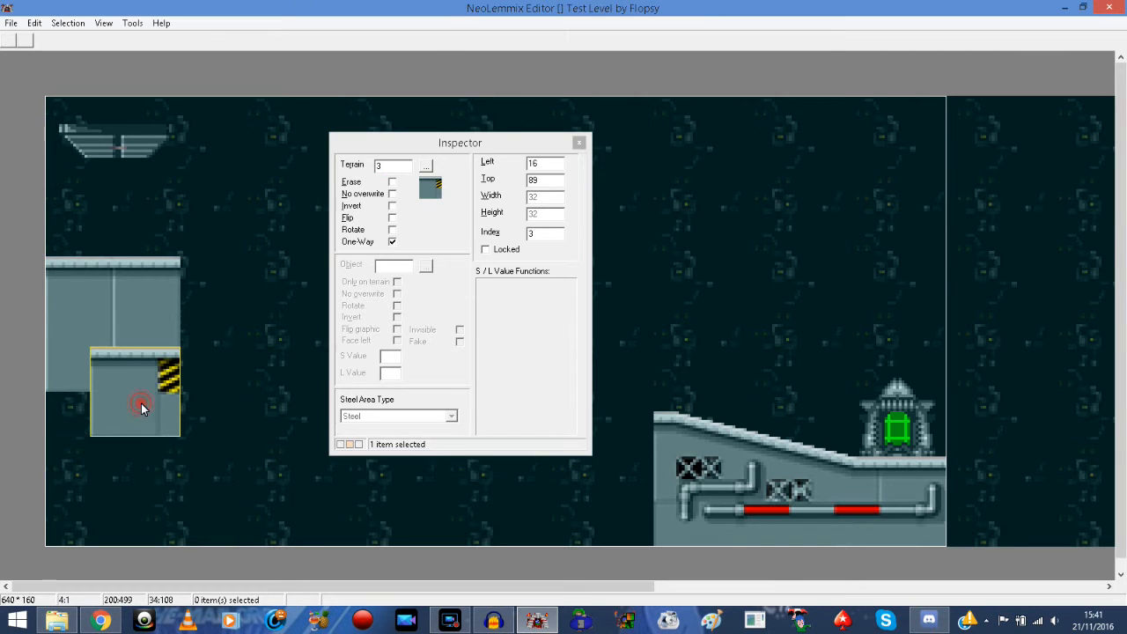
pyautogui.click(159, 280)
pyautogui.click(75, 291)
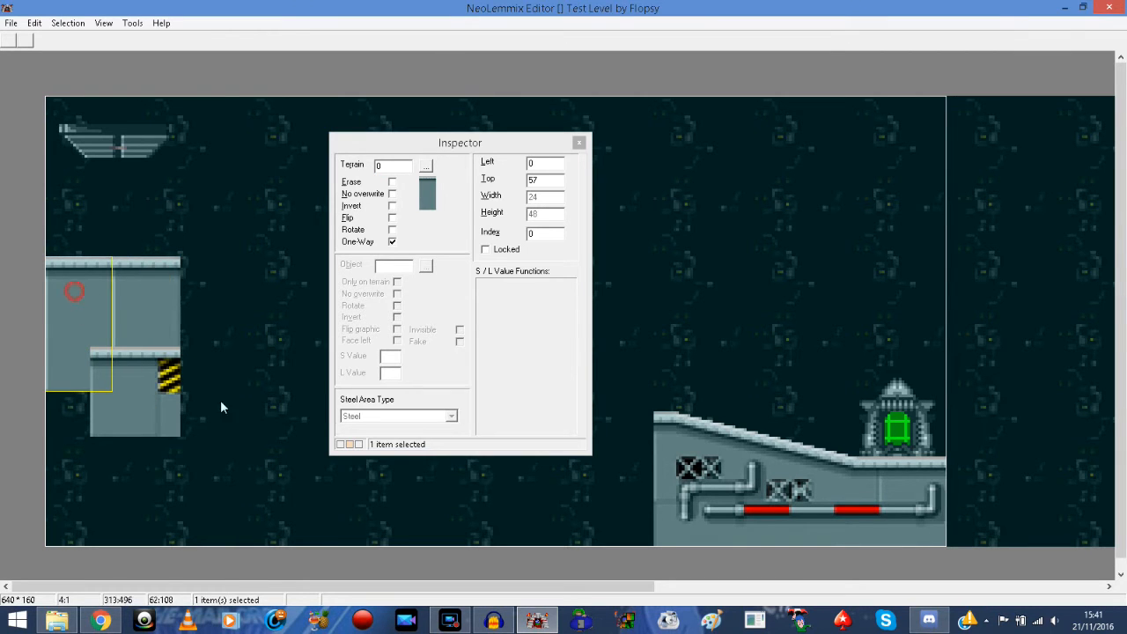
# Select the exit and the striped terrain piece alternately to compare their object and terrain properties in the Inspector.
pyautogui.click(896, 435)
pyautogui.click(895, 435)
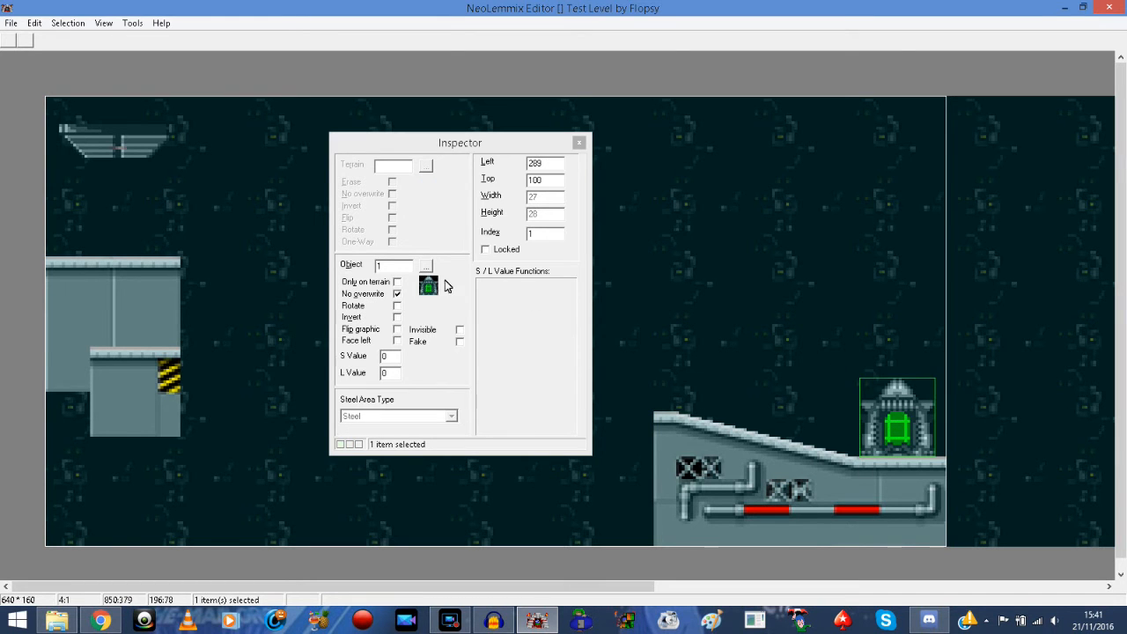
pyautogui.click(144, 410)
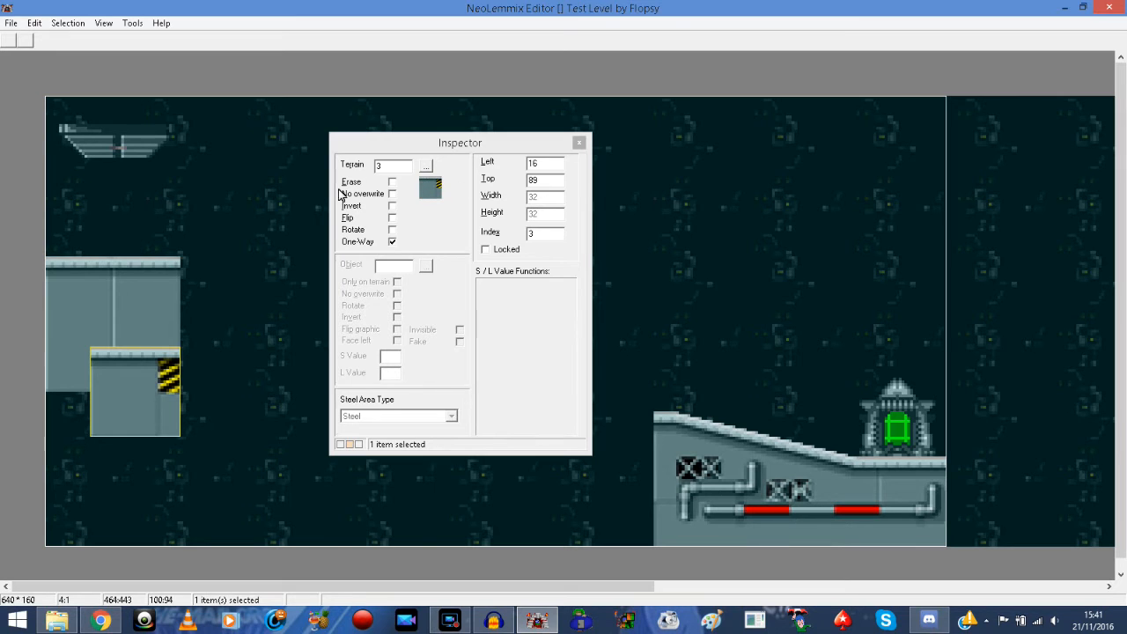
pyautogui.click(891, 419)
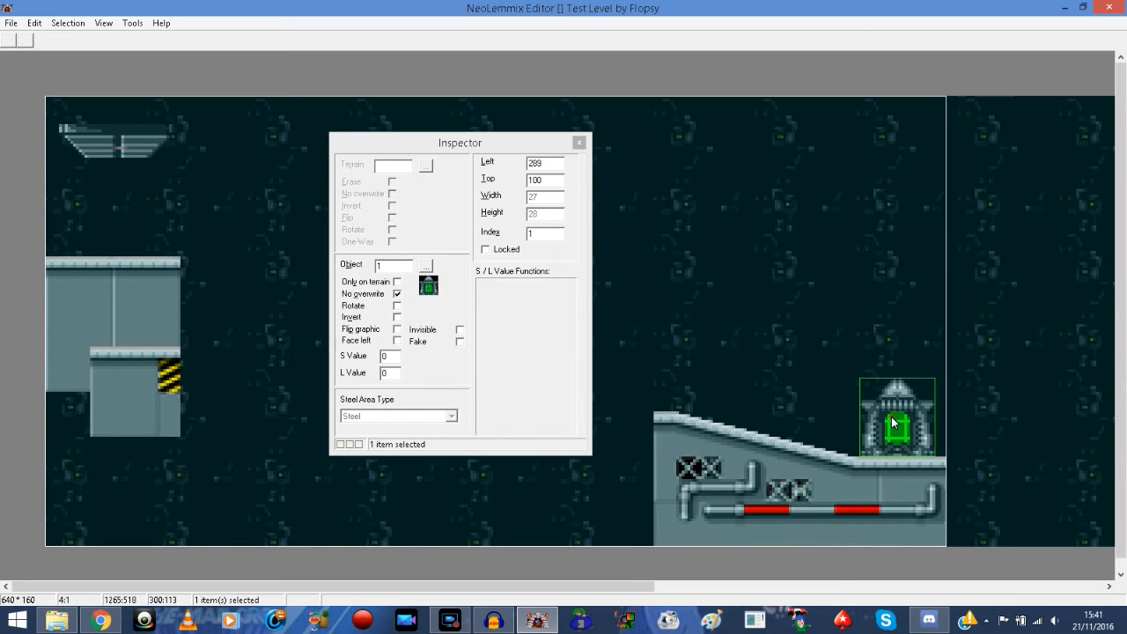
pyautogui.click(147, 428)
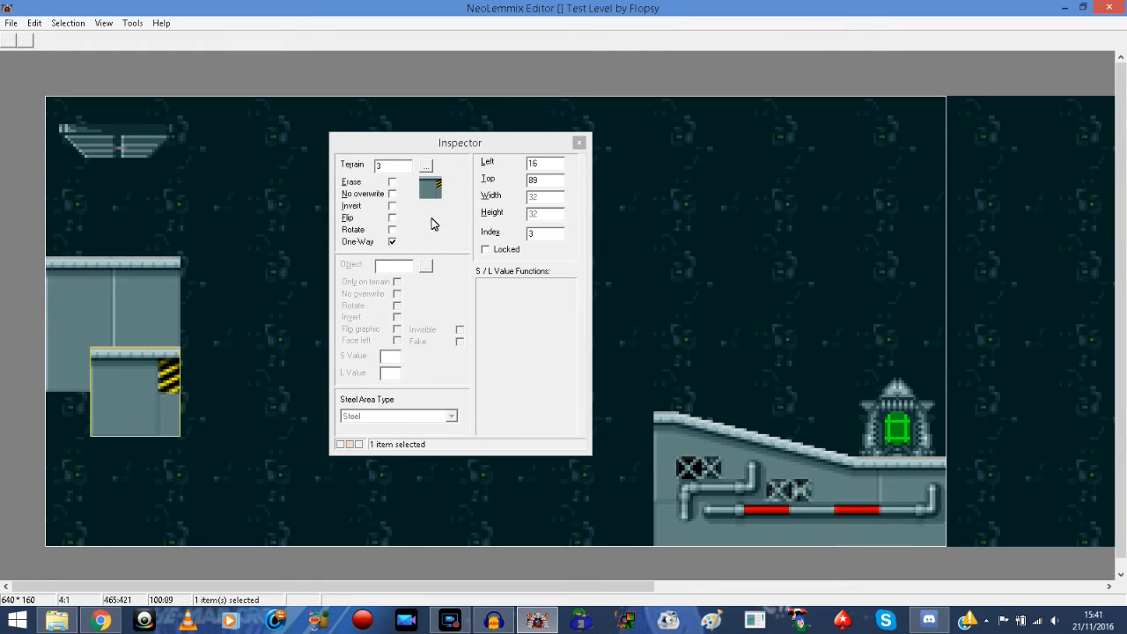
# Try No overwrite on the striped terrain piece while nudging it up to top 88, and turn the option off again.
pyautogui.click(393, 194)
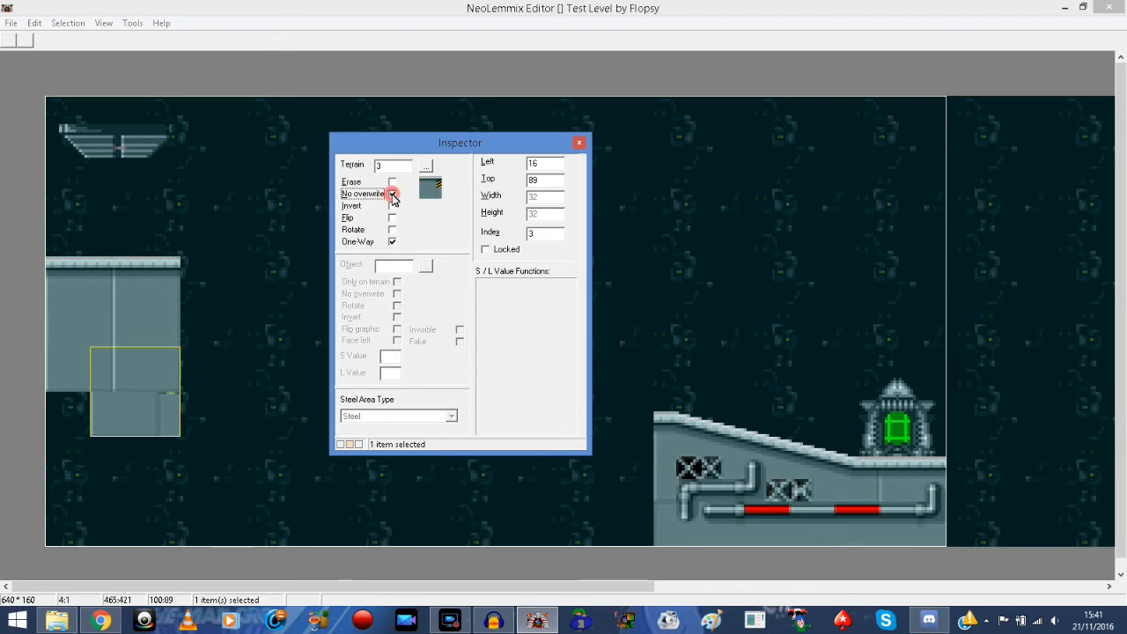
pyautogui.click(146, 411)
pyautogui.press('Up')
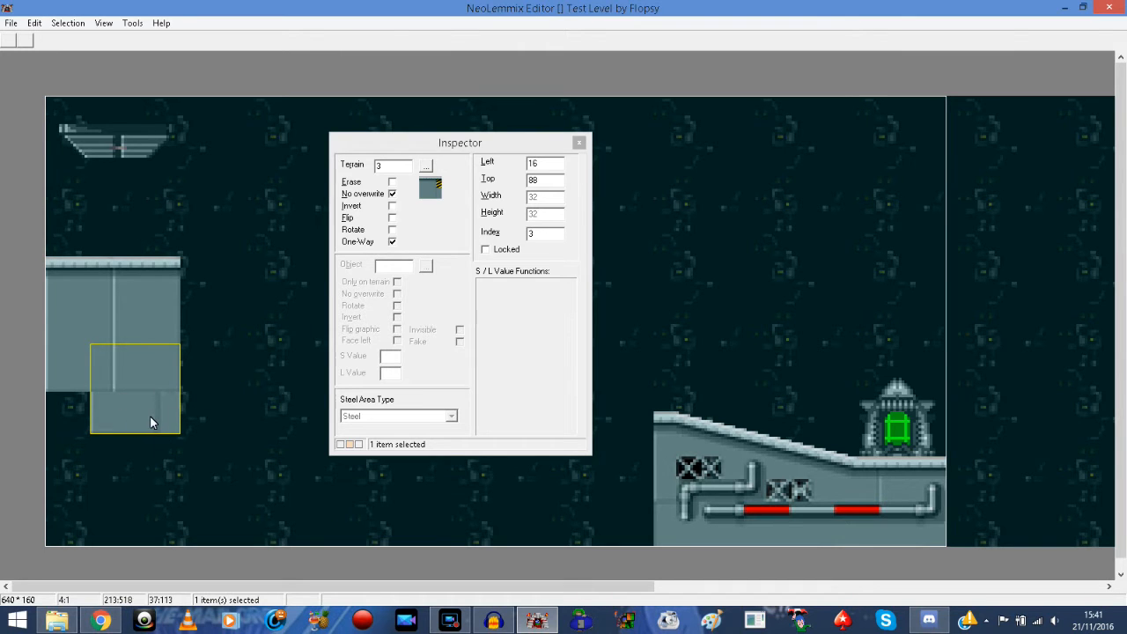
pyautogui.click(392, 195)
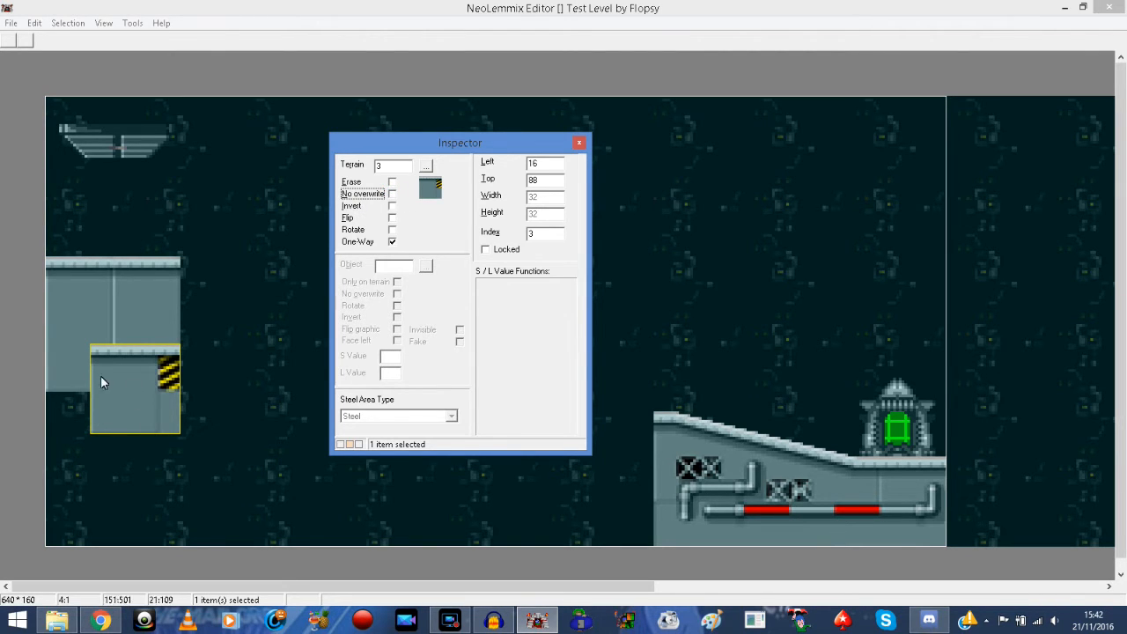
# Try Invert, Flip and Rotate one at a time on the striped terrain piece, switching each off again.
pyautogui.click(393, 208)
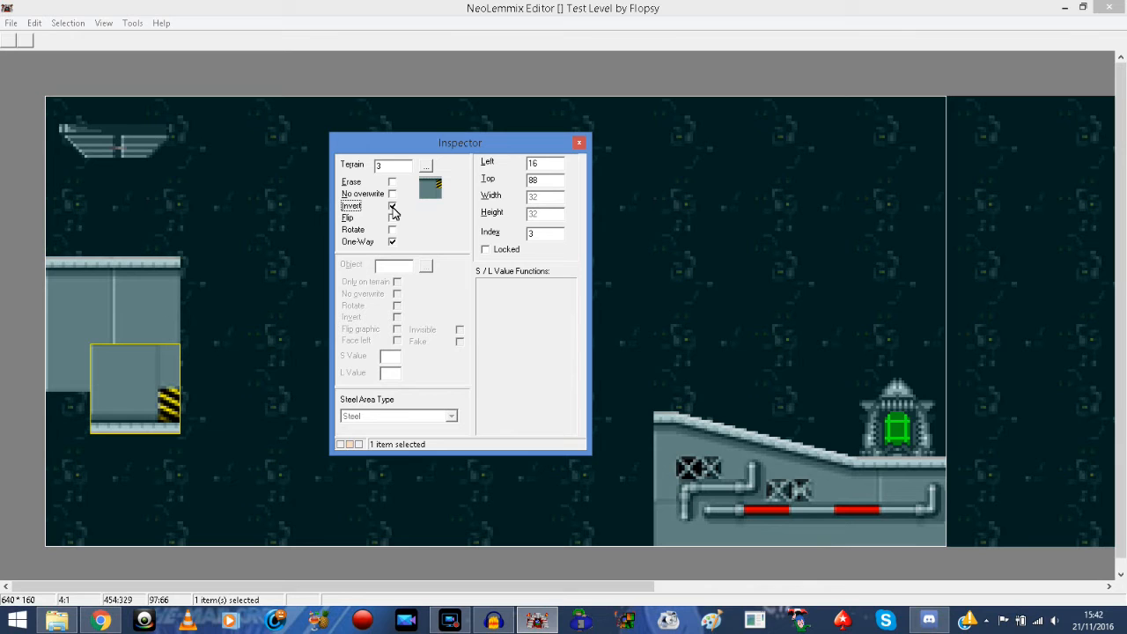
pyautogui.click(393, 208)
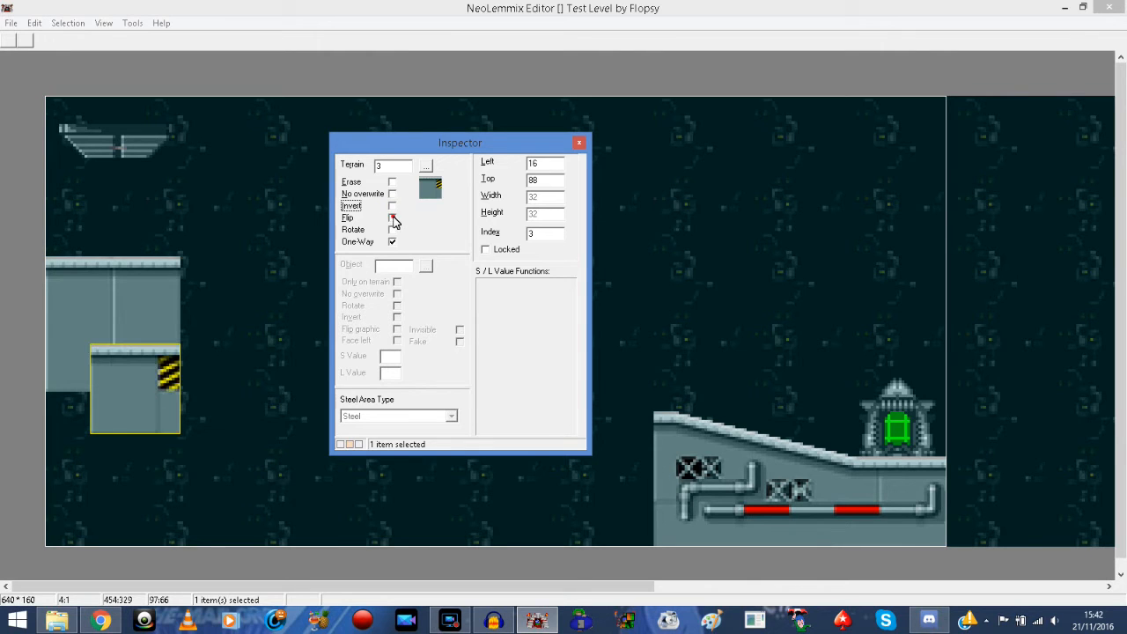
pyautogui.click(392, 218)
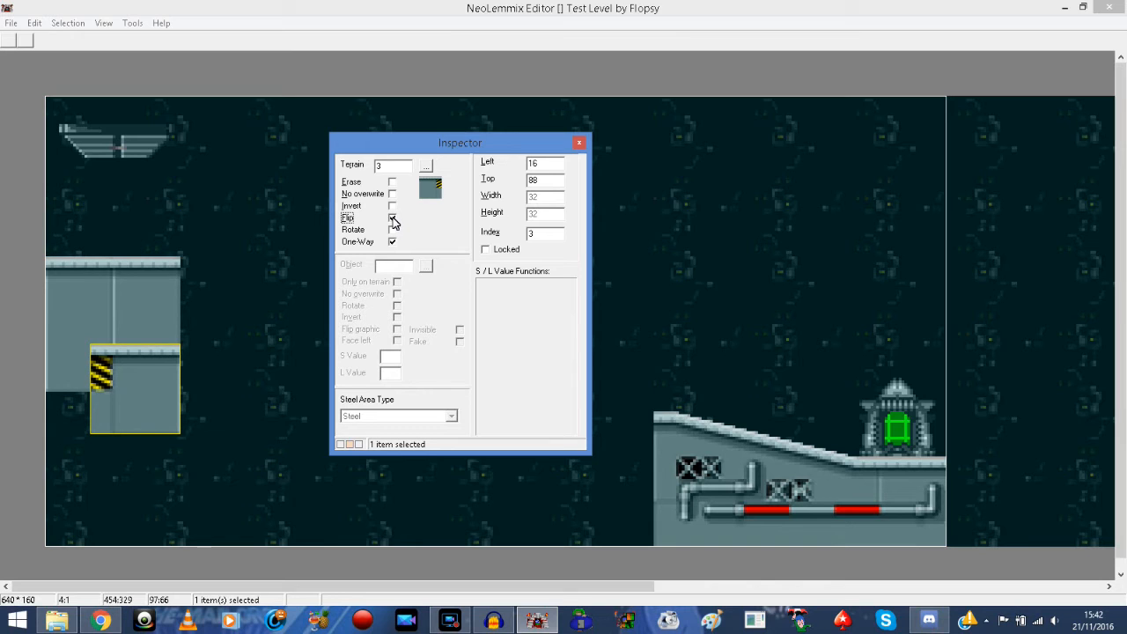
pyautogui.click(392, 218)
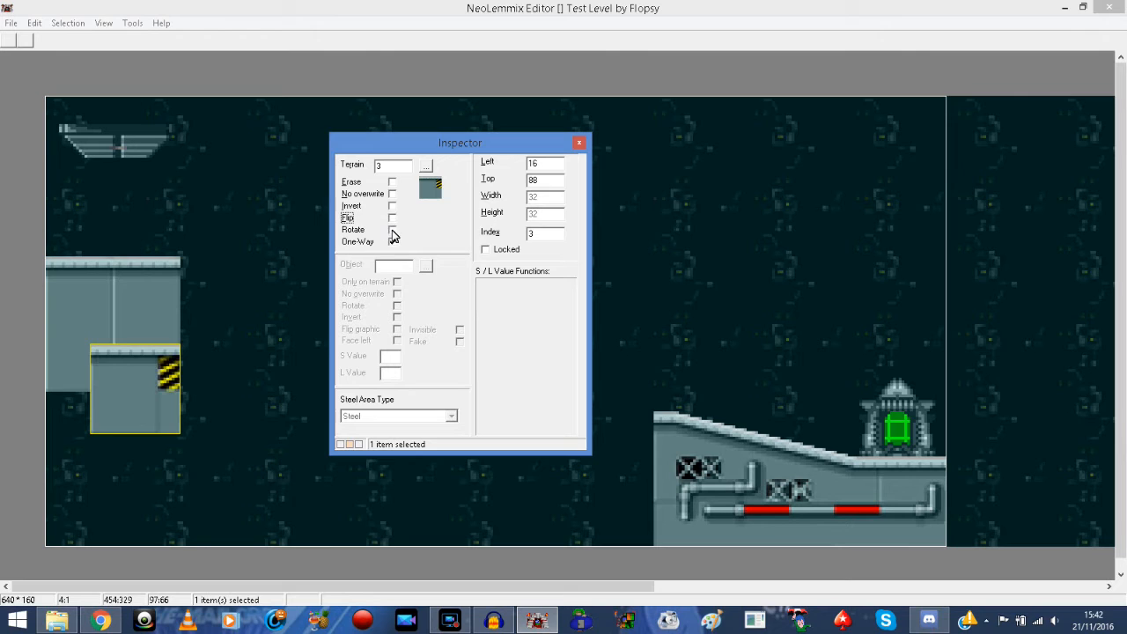
pyautogui.click(393, 229)
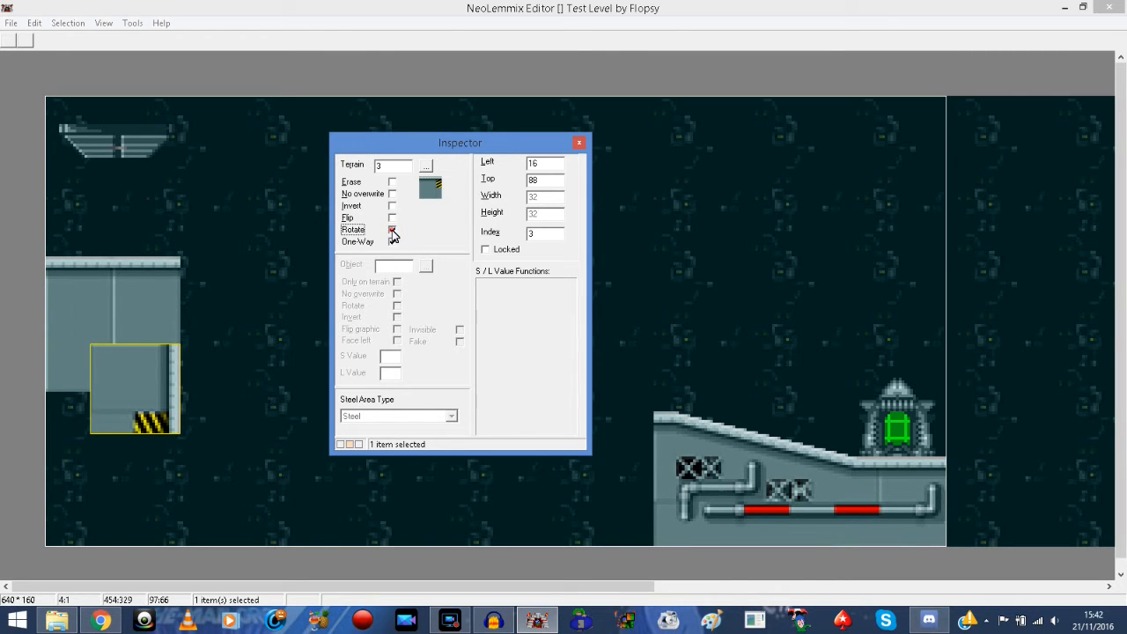
pyautogui.click(393, 230)
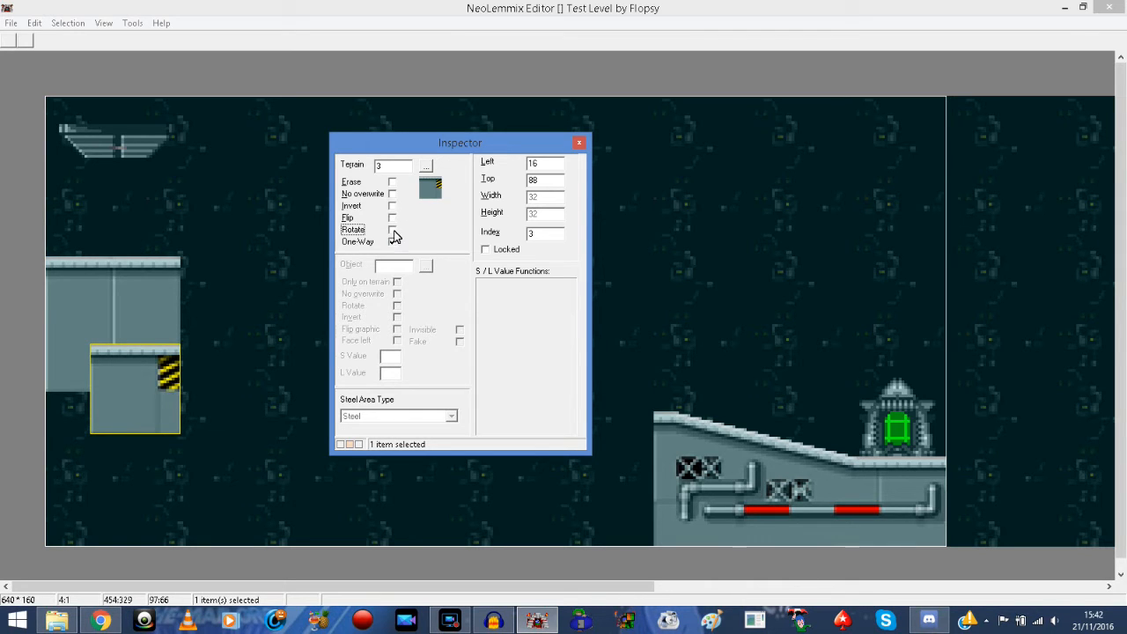
# Try combining Rotate with Flip and Invert with Flip on the striped terrain piece, and clear all three options.
pyautogui.click(392, 230)
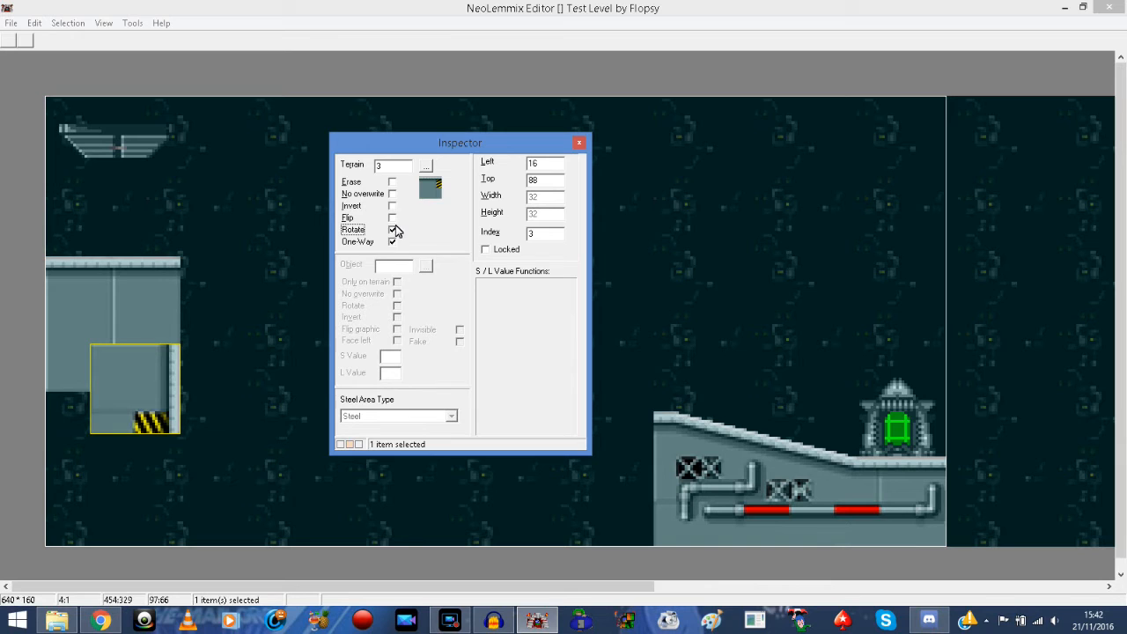
pyautogui.click(392, 219)
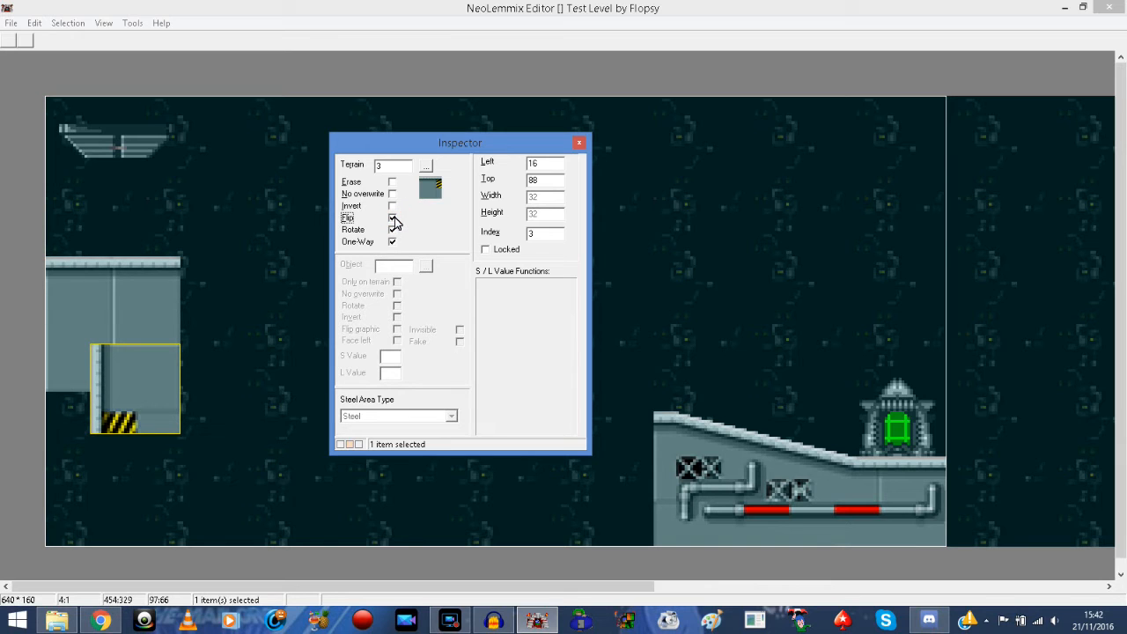
pyautogui.click(393, 219)
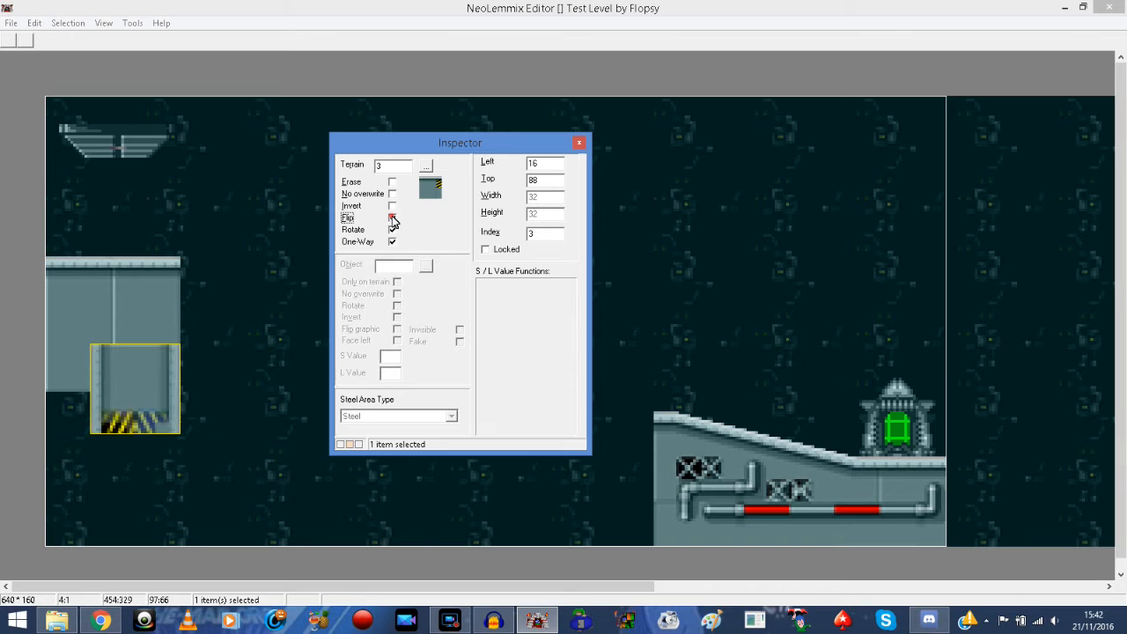
pyautogui.click(393, 229)
pyautogui.click(392, 206)
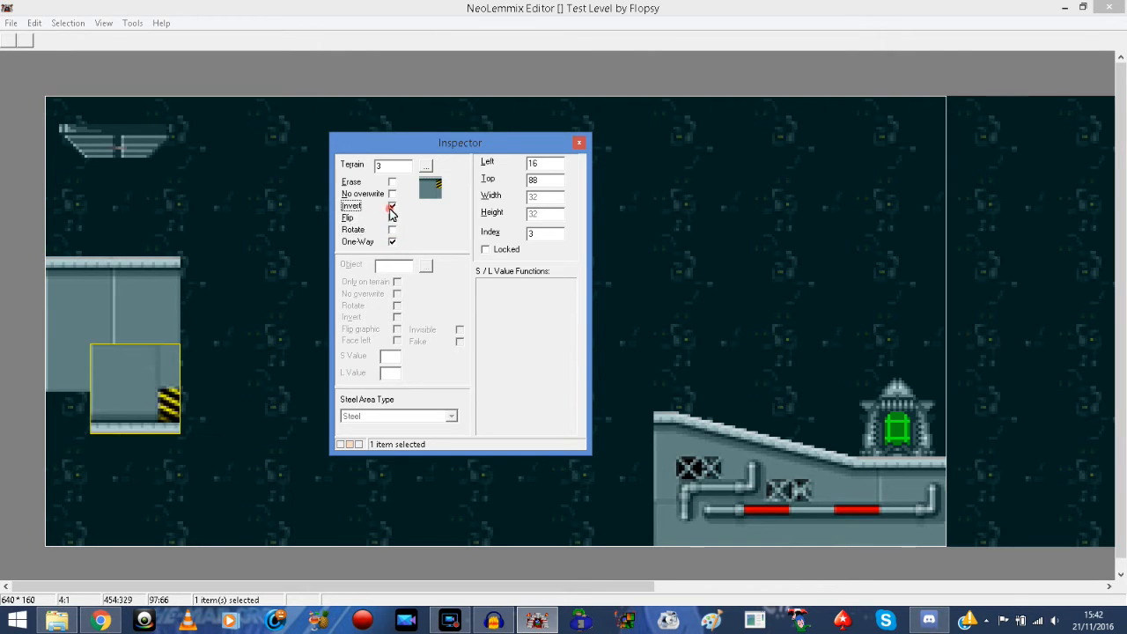
pyautogui.click(392, 218)
pyautogui.click(393, 219)
pyautogui.click(392, 206)
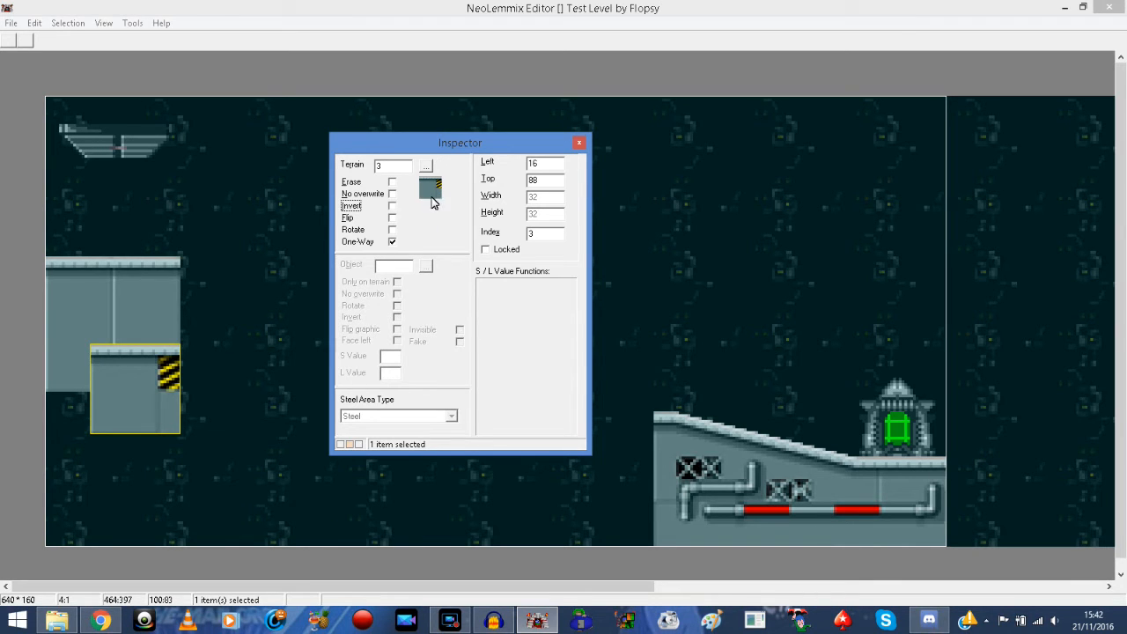
# Set the striped terrain piece to Erase and raise it to top 73 so it cuts into the starting platform.
pyautogui.click(391, 241)
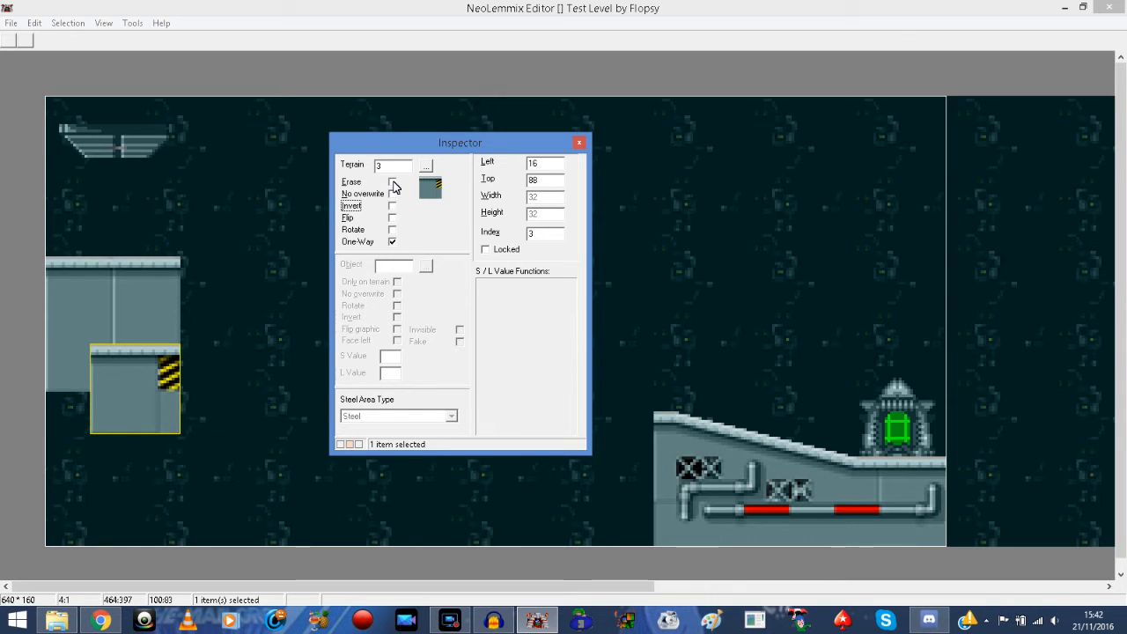
pyautogui.click(391, 181)
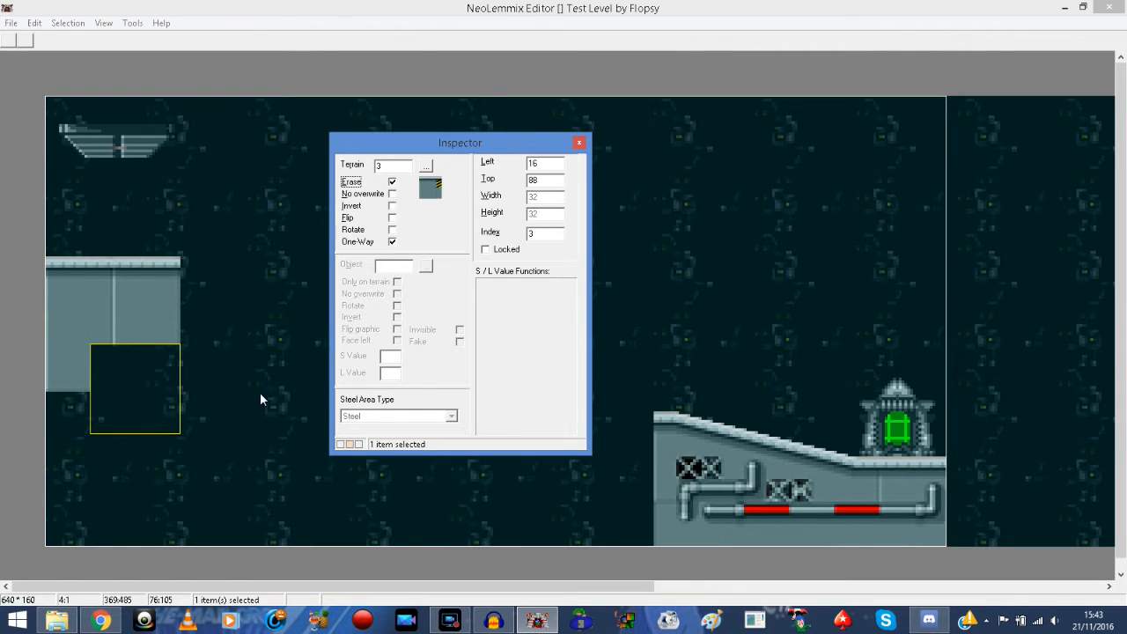
pyautogui.click(131, 411)
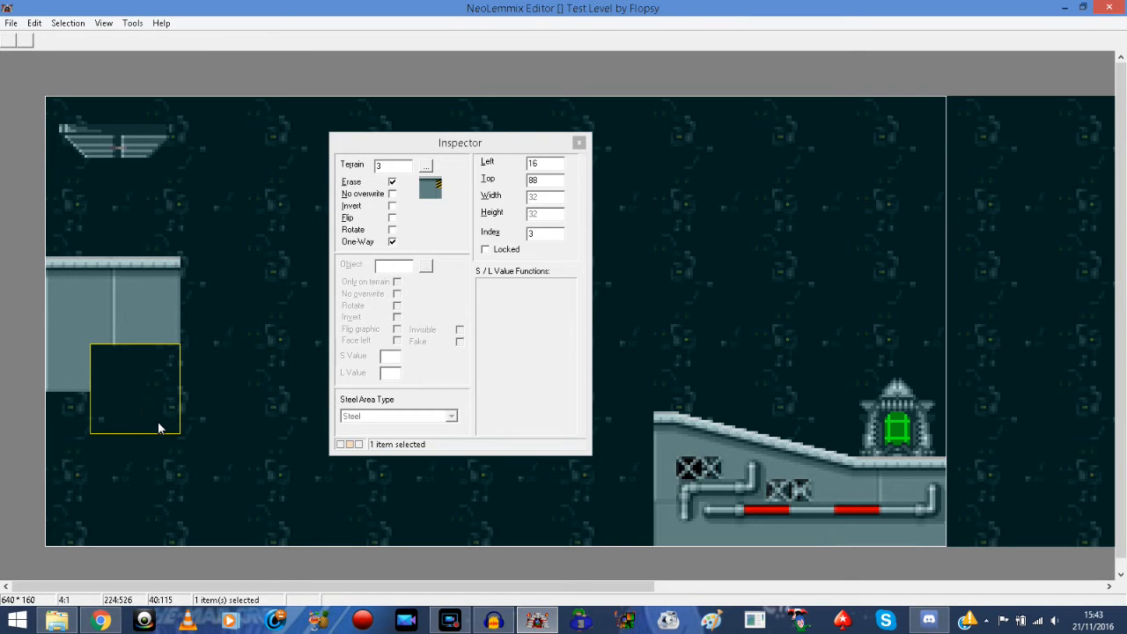
pyautogui.press('Up')
pyautogui.press('Up')
pyautogui.press('Up')
pyautogui.press('Up')
pyautogui.press('Up')
pyautogui.press('Up')
pyautogui.press('Up')
pyautogui.press('Up')
pyautogui.press('Up')
pyautogui.press('Up')
pyautogui.press('Up')
pyautogui.press('Up')
pyautogui.press('Up')
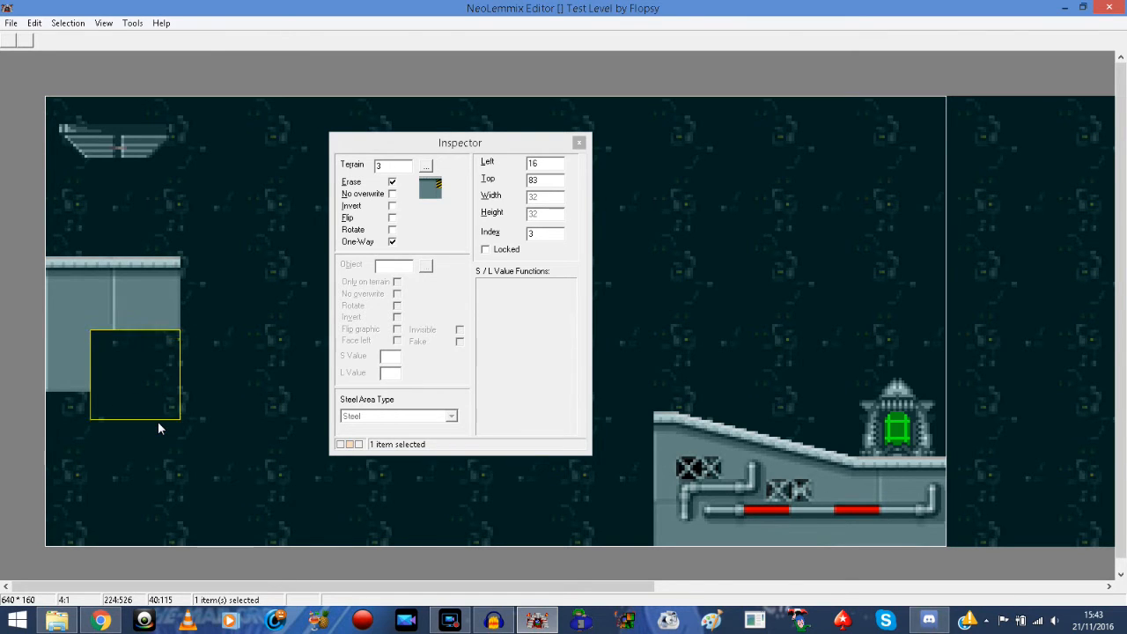
pyautogui.press('Up')
pyautogui.press('Up')
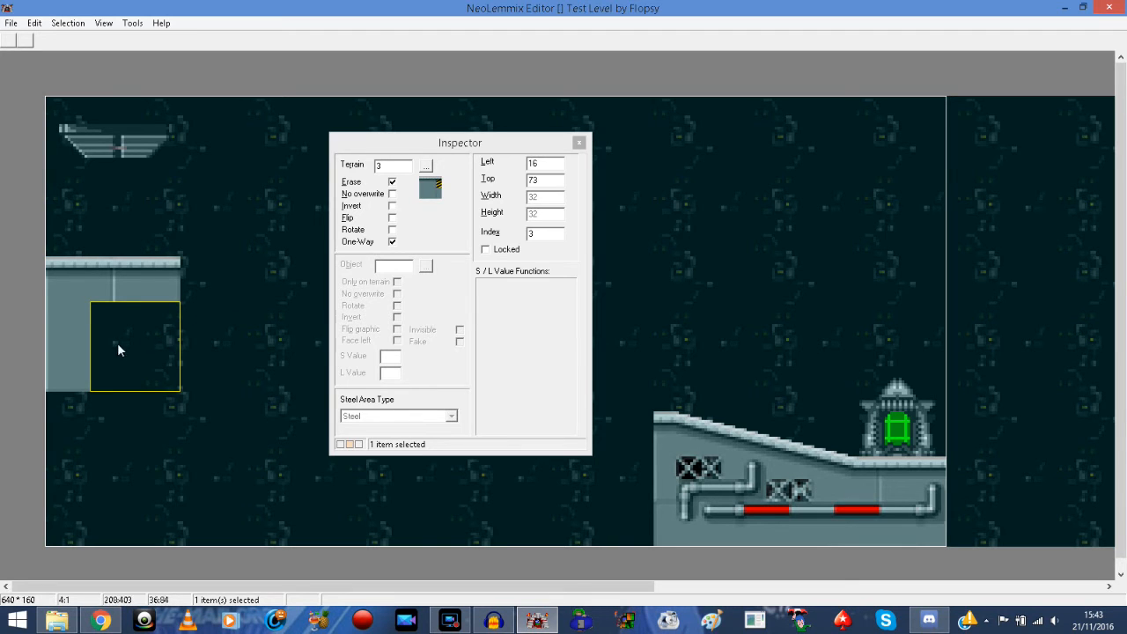
# Remove the erasing piece and insert scrapbrain terrain piece 65 beside the starting platform at left 59, top 62.
pyautogui.click(209, 279)
pyautogui.rightClick(211, 273)
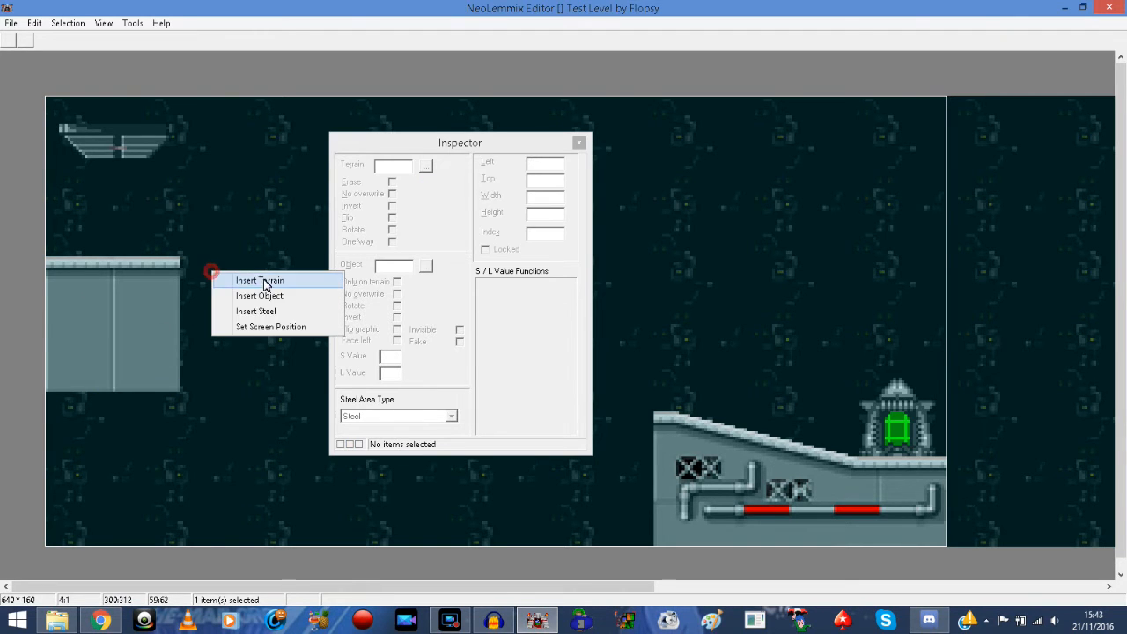
pyautogui.click(264, 282)
pyautogui.moveTo(700, 220); pyautogui.dragTo(713, 385)
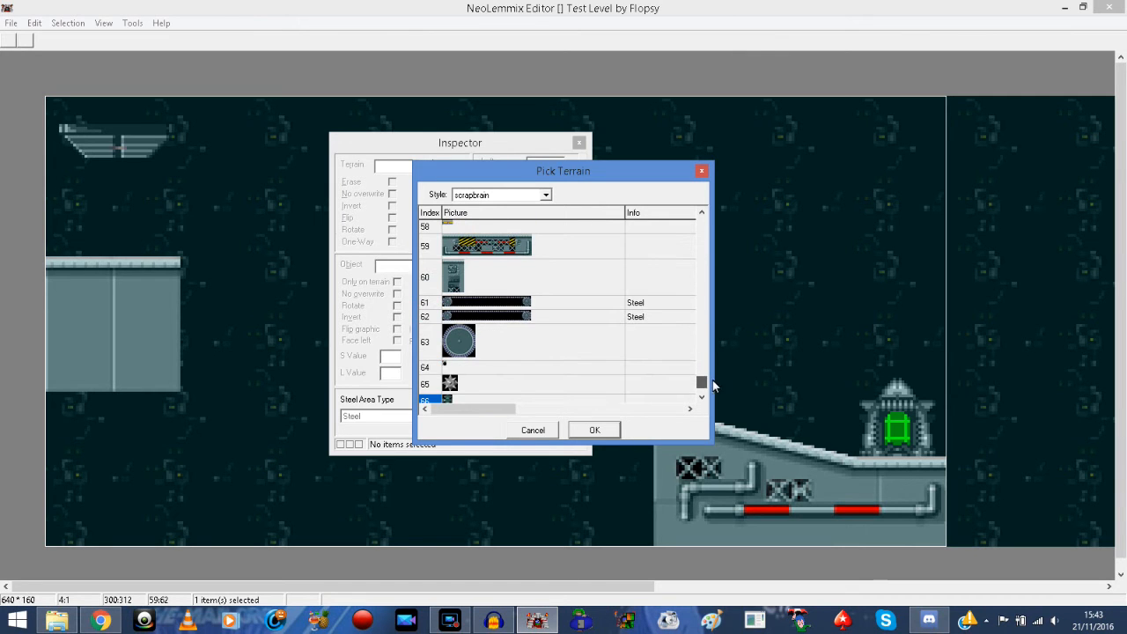
pyautogui.click(449, 384)
pyautogui.click(597, 431)
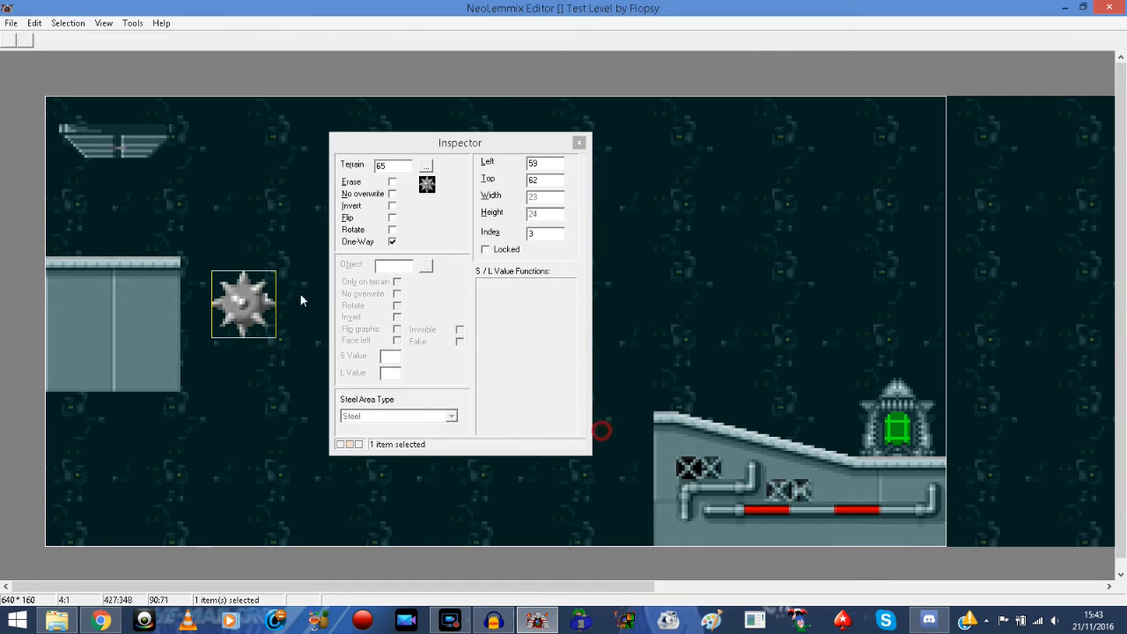
# Set the spiked ball terrain piece to Erase and move it into the starting platform at left 13, top 72.
pyautogui.click(392, 183)
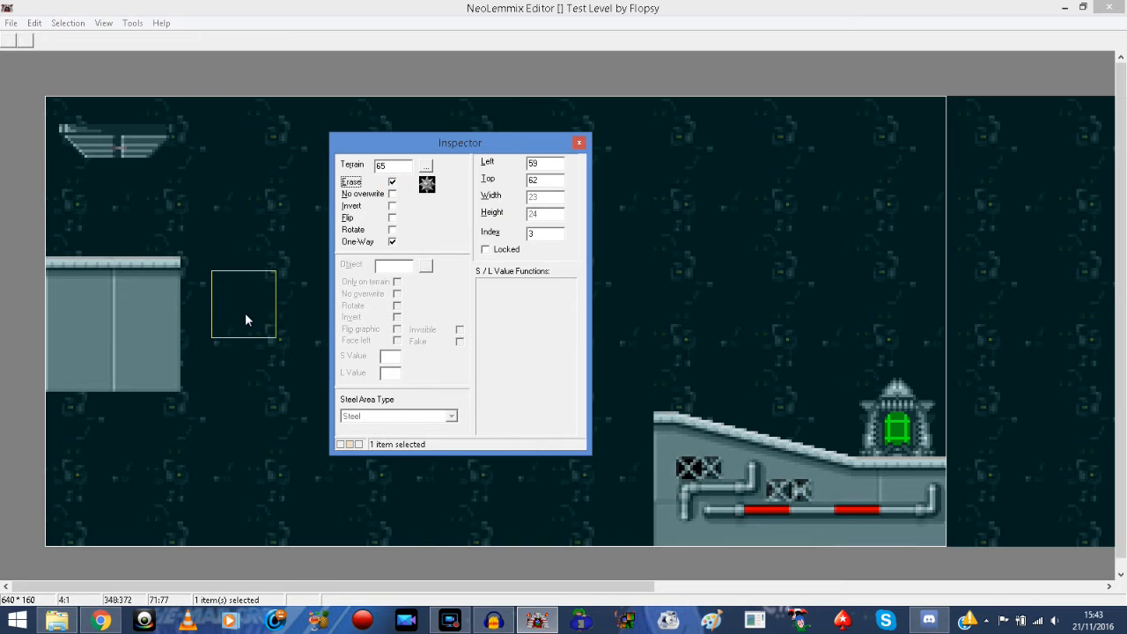
pyautogui.press('Left')
pyautogui.click(249, 299)
pyautogui.press('Left')
pyautogui.press('Left')
pyautogui.press('Left')
pyautogui.press('Left')
pyautogui.press('Left')
pyautogui.press('Left')
pyautogui.press('Left')
pyautogui.press('Left')
pyautogui.press('Left')
pyautogui.press('Left')
pyautogui.press('Left')
pyautogui.press('Left')
pyautogui.press('Left')
pyautogui.press('Left')
pyautogui.press('Left')
pyautogui.press('Left')
pyautogui.press('Left')
pyautogui.press('Left')
pyautogui.press('Left')
pyautogui.press('Left')
pyautogui.press('Left')
pyautogui.press('Left')
pyautogui.press('Left')
pyautogui.press('Left')
pyautogui.press('Left')
pyautogui.press('Left')
pyautogui.press('Left')
pyautogui.press('Left')
pyautogui.press('Left')
pyautogui.press('Left')
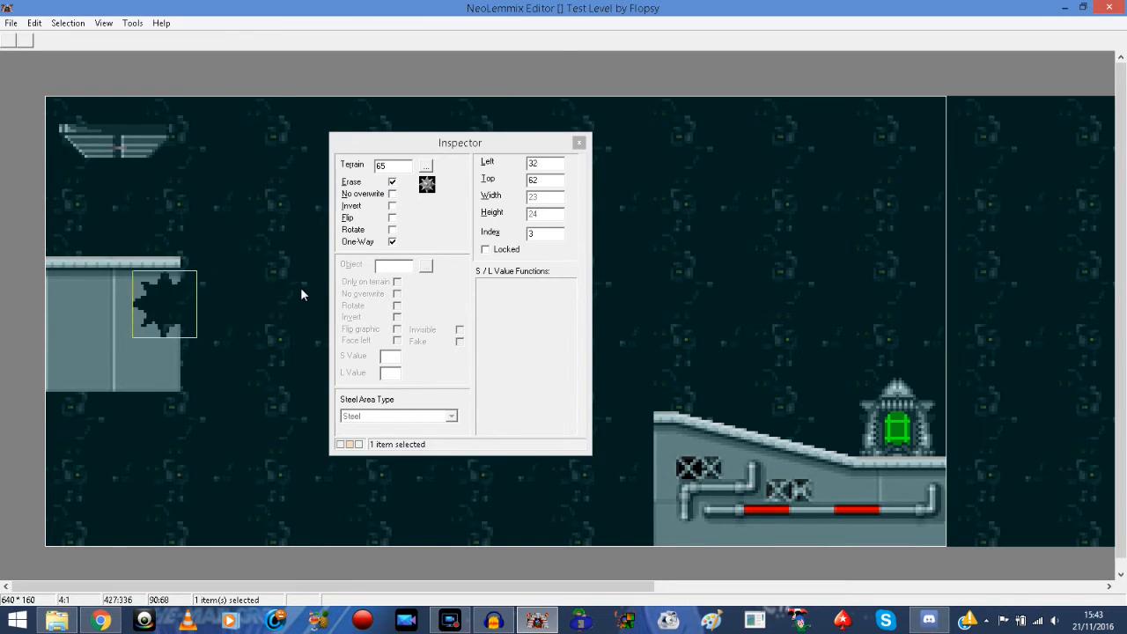
pyautogui.press('Down')
pyautogui.press('Down')
pyautogui.press('Down')
pyautogui.press('Down')
pyautogui.press('Down')
pyautogui.press('Down')
pyautogui.press('Down')
pyautogui.press('Down')
pyautogui.press('Right')
pyautogui.press('Right')
pyautogui.press('Right')
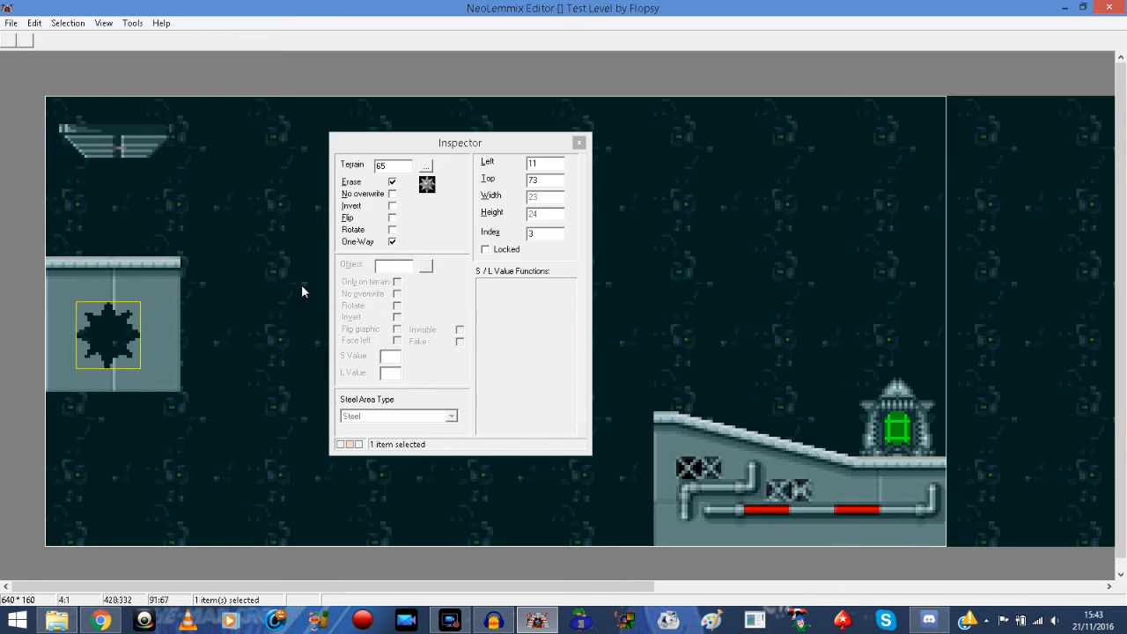
pyautogui.press('Down')
pyautogui.press('Down')
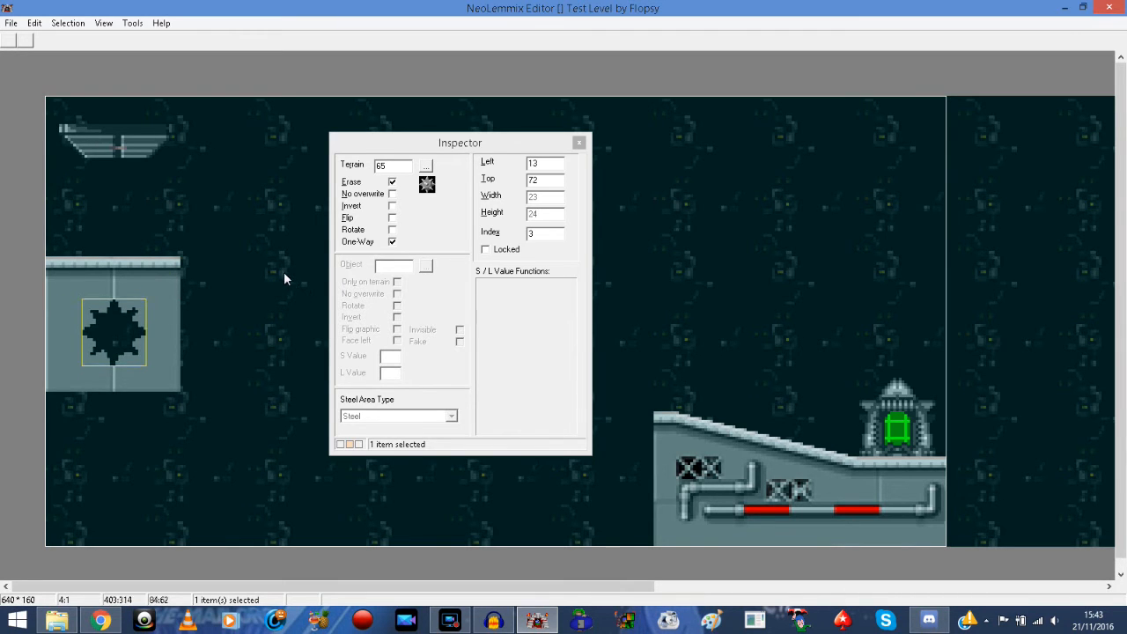
pyautogui.click(278, 271)
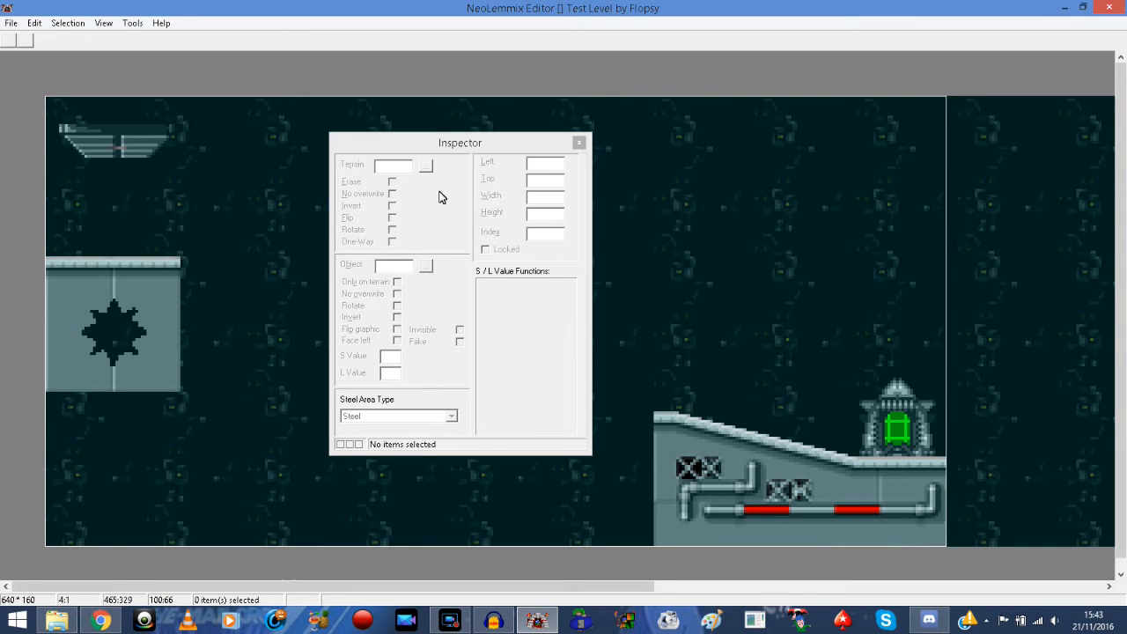
pyautogui.click(461, 141)
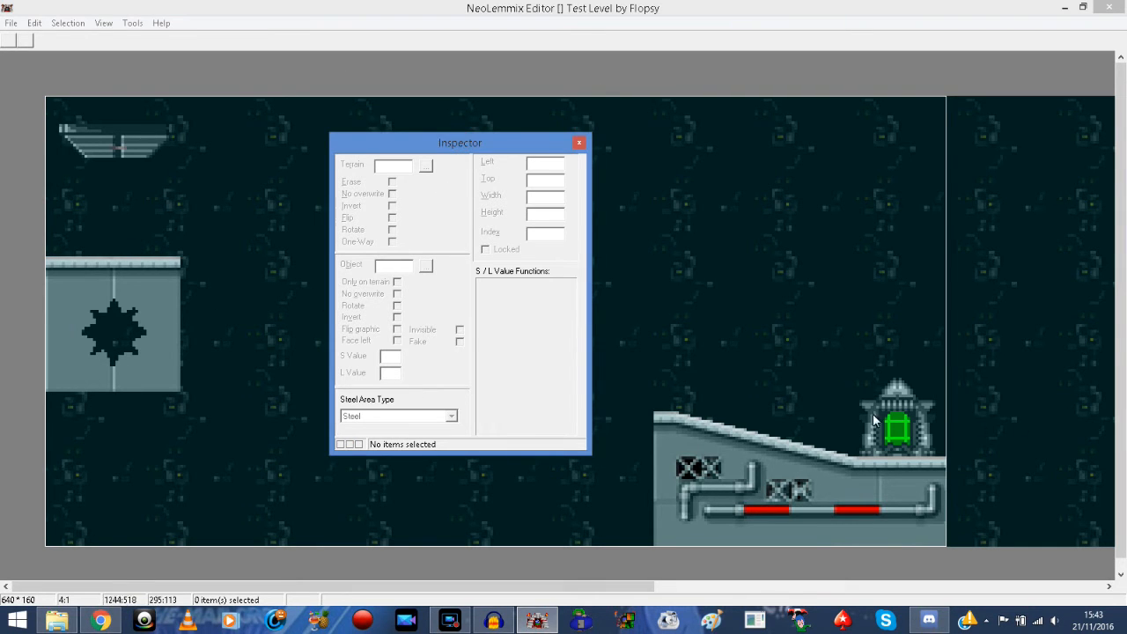
# Move the entrance onto the starting platform at left 0, top 55, and enable Only on terrain for it.
pyautogui.click(105, 145)
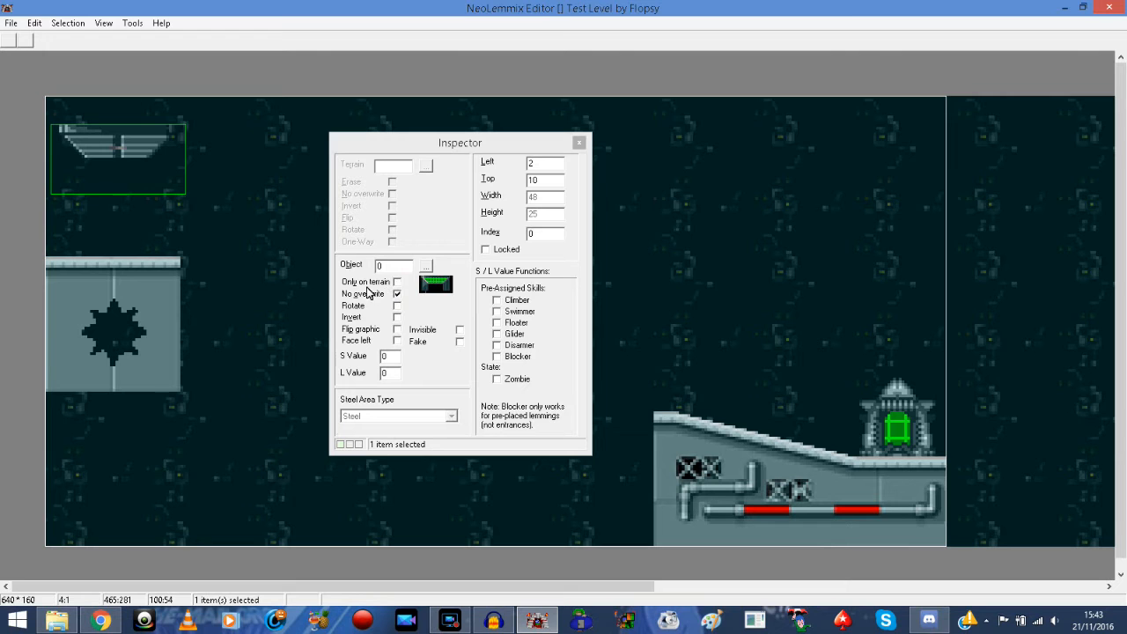
pyautogui.click(396, 293)
pyautogui.click(396, 294)
pyautogui.moveTo(125, 279); pyautogui.dragTo(125, 275)
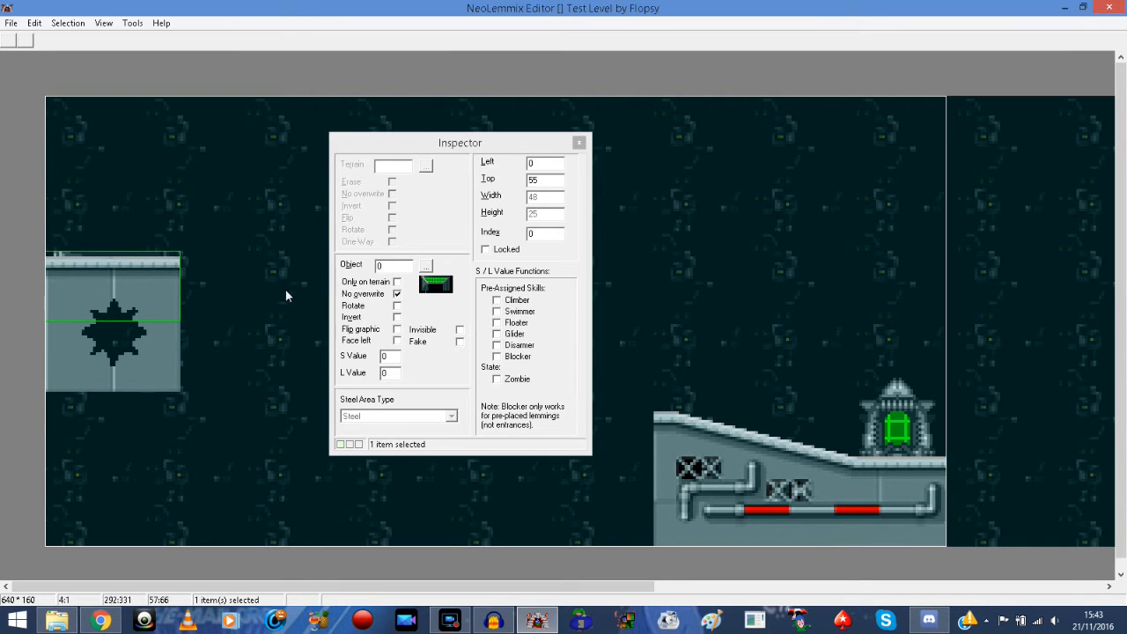
pyautogui.click(398, 282)
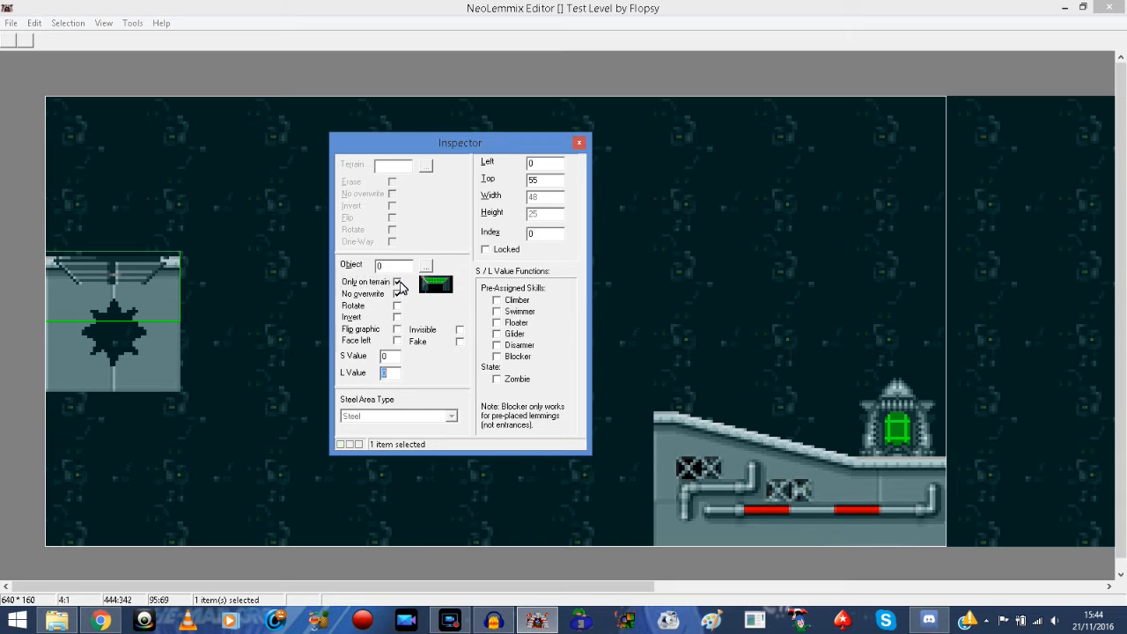
# Move the entrance to left 0, top 50 on the starting platform and turn off Only on terrain for it.
pyautogui.click(120, 273)
pyautogui.moveTo(120, 274); pyautogui.dragTo(205, 236)
pyautogui.press('Down')
pyautogui.press('Down')
pyautogui.press('Down')
pyautogui.press('Down')
pyautogui.press('Down')
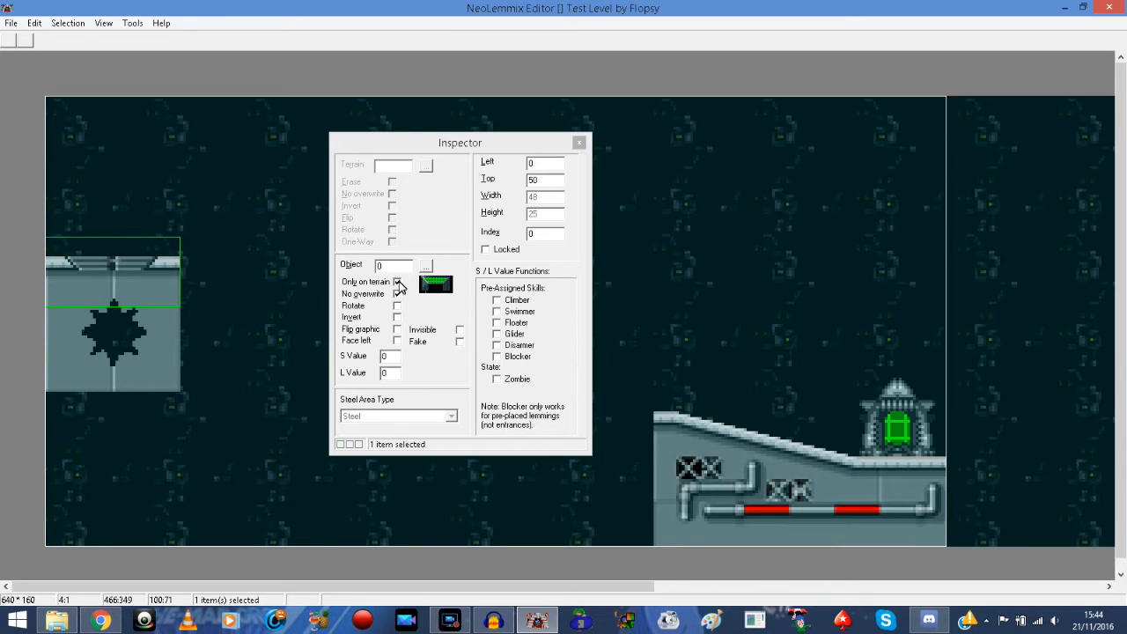
pyautogui.click(397, 282)
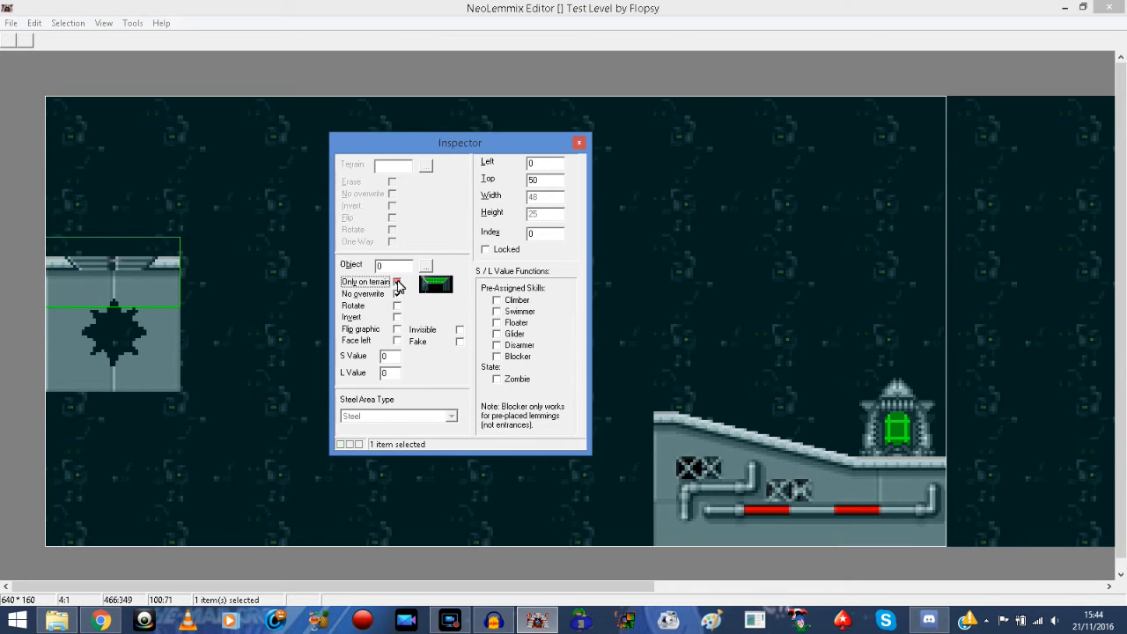
# Raise the entrance above the starting platform to left 0, top 6, keeping No overwrite enabled.
pyautogui.click(152, 252)
pyautogui.press('Up')
pyautogui.press('Up')
pyautogui.press('Up')
pyautogui.press('Up')
pyautogui.press('Up')
pyautogui.press('Up')
pyautogui.press('Up')
pyautogui.press('Up')
pyautogui.press('Up')
pyautogui.press('Up')
pyautogui.press('Up')
pyautogui.press('Up')
pyautogui.press('Up')
pyautogui.press('Up')
pyautogui.press('Up')
pyautogui.press('Up')
pyautogui.press('Up')
pyautogui.press('Up')
pyautogui.press('Up')
pyautogui.press('Up')
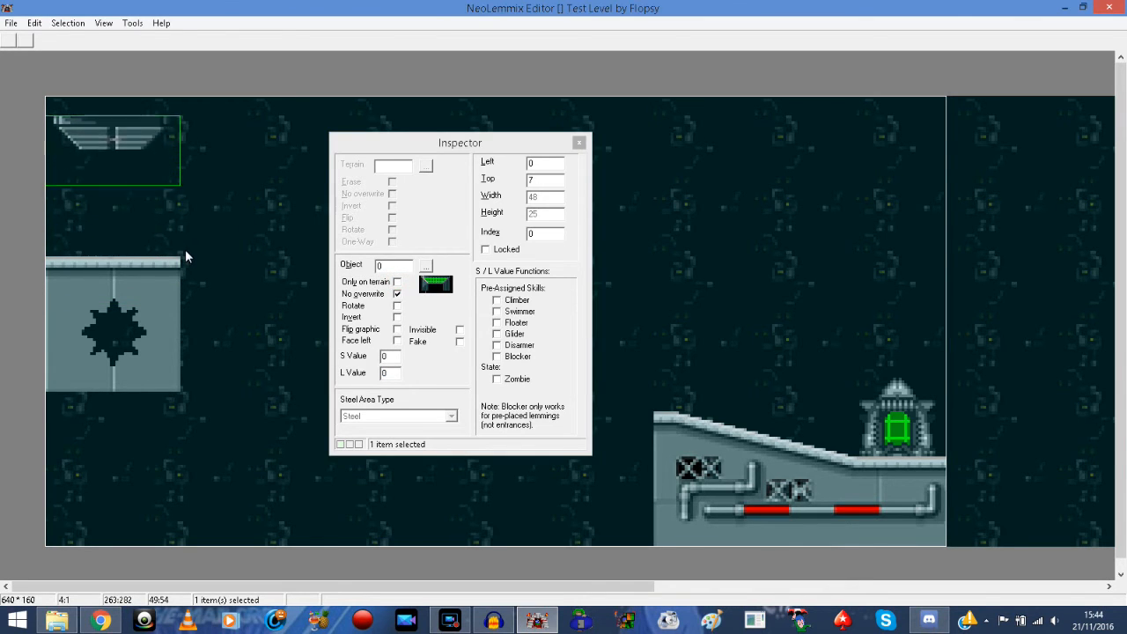
pyautogui.press('Right')
pyautogui.press('Left')
pyautogui.press('Up')
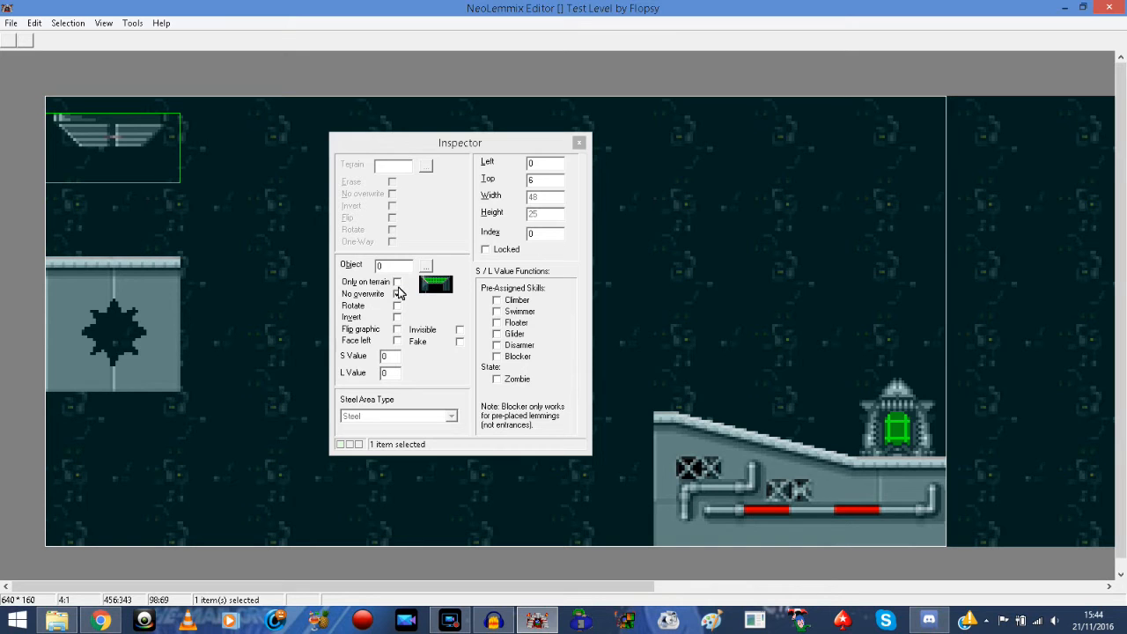
pyautogui.click(397, 293)
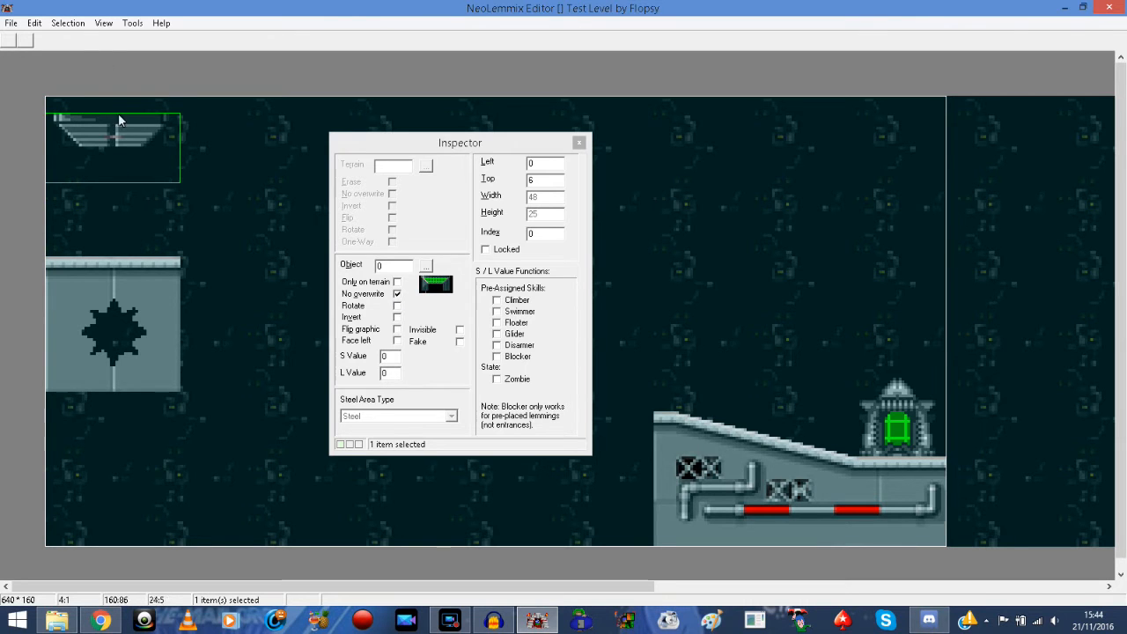
# Insert scrapbrain terrain piece 0 and move it to left 41, top 7 so it overlaps the entrance's edge.
pyautogui.rightClick(172, 179)
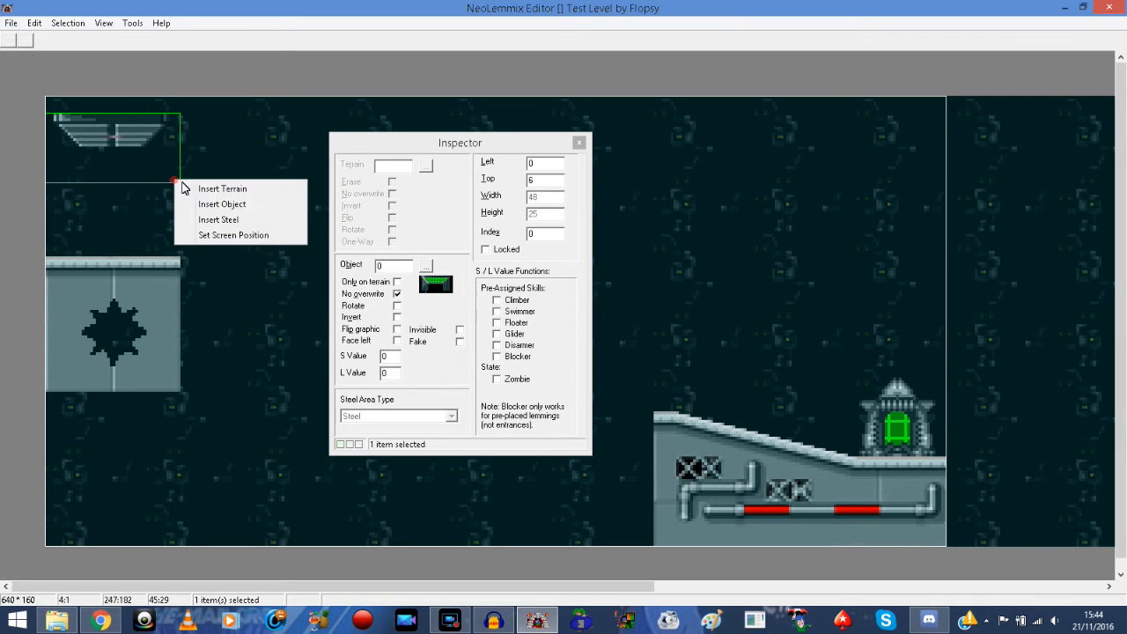
pyautogui.click(217, 192)
pyautogui.click(460, 236)
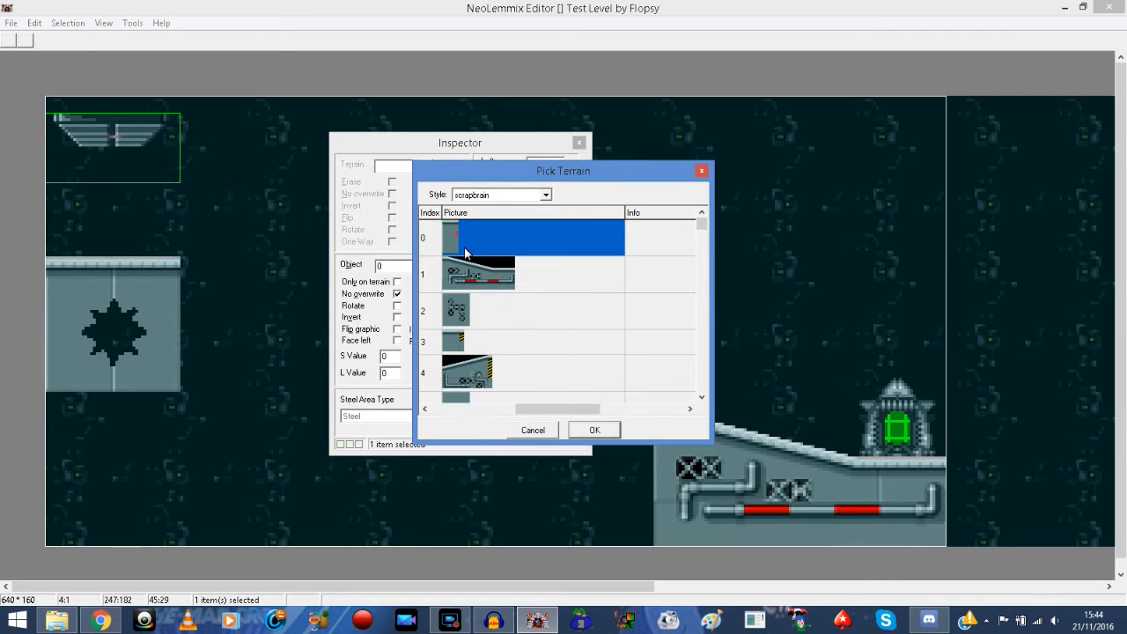
pyautogui.click(592, 430)
pyautogui.press('Up')
pyautogui.press('Up')
pyautogui.press('Up')
pyautogui.press('Up')
pyautogui.press('Up')
pyautogui.press('Up')
pyautogui.press('Up')
pyautogui.press('Up')
pyautogui.press('Up')
pyautogui.press('Up')
pyautogui.press('Up')
pyautogui.press('Up')
pyautogui.press('Up')
pyautogui.press('Up')
pyautogui.press('Up')
pyautogui.press('Up')
pyautogui.press('Up')
pyautogui.press('Up')
pyautogui.press('Up')
pyautogui.press('Up')
pyautogui.press('Up')
pyautogui.press('Left')
pyautogui.press('Left')
pyautogui.press('Left')
pyautogui.press('Left')
pyautogui.press('Left')
pyautogui.press('Left')
pyautogui.press('Left')
pyautogui.press('Left')
pyautogui.press('Left')
pyautogui.press('Left')
pyautogui.press('Left')
pyautogui.press('Left')
pyautogui.press('Left')
pyautogui.press('Left')
pyautogui.press('Left')
pyautogui.press('Left')
pyautogui.press('Left')
pyautogui.press('Left')
pyautogui.press('Left')
pyautogui.press('Left')
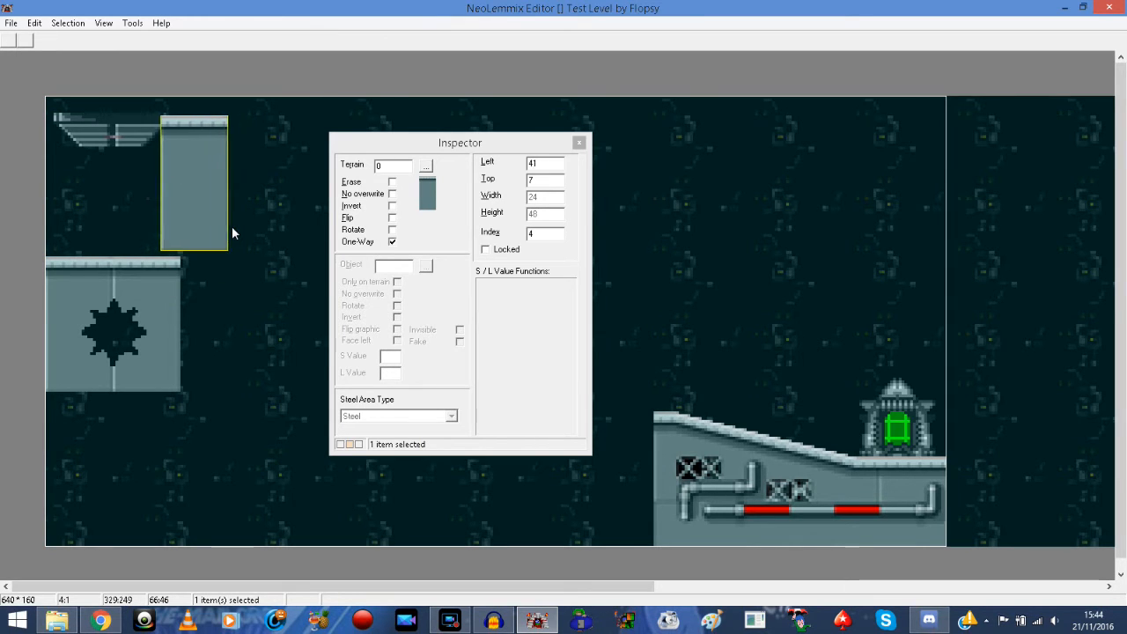
# Shift the overlapping terrain piece across the entrance to left 37, top 5, and delete it.
pyautogui.press('Left')
pyautogui.press('Left')
pyautogui.press('Left')
pyautogui.press('Left')
pyautogui.press('Right')
pyautogui.press('Right')
pyautogui.press('Right')
pyautogui.press('Right')
pyautogui.press('Right')
pyautogui.press('Right')
pyautogui.press('Right')
pyautogui.press('Right')
pyautogui.press('Right')
pyautogui.press('Right')
pyautogui.press('Right')
pyautogui.press('Right')
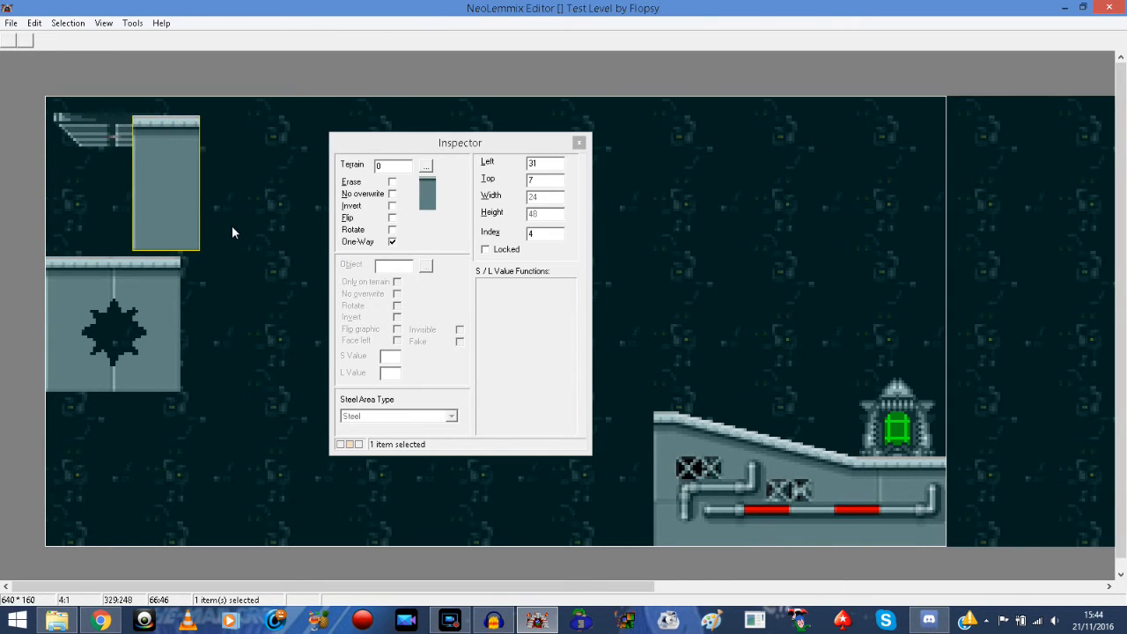
pyautogui.press('Up')
pyautogui.press('Up')
pyautogui.press('Right')
pyautogui.press('Right')
pyautogui.press('Right')
pyautogui.press('Right')
pyautogui.press('Right')
pyautogui.press('Right')
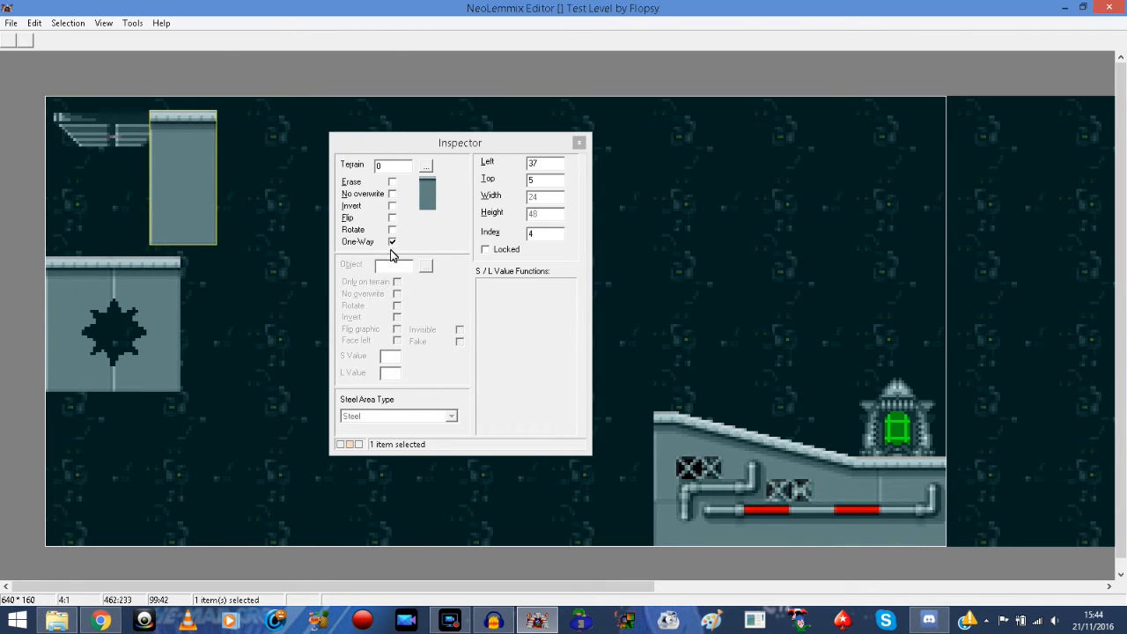
pyautogui.press('Delete')
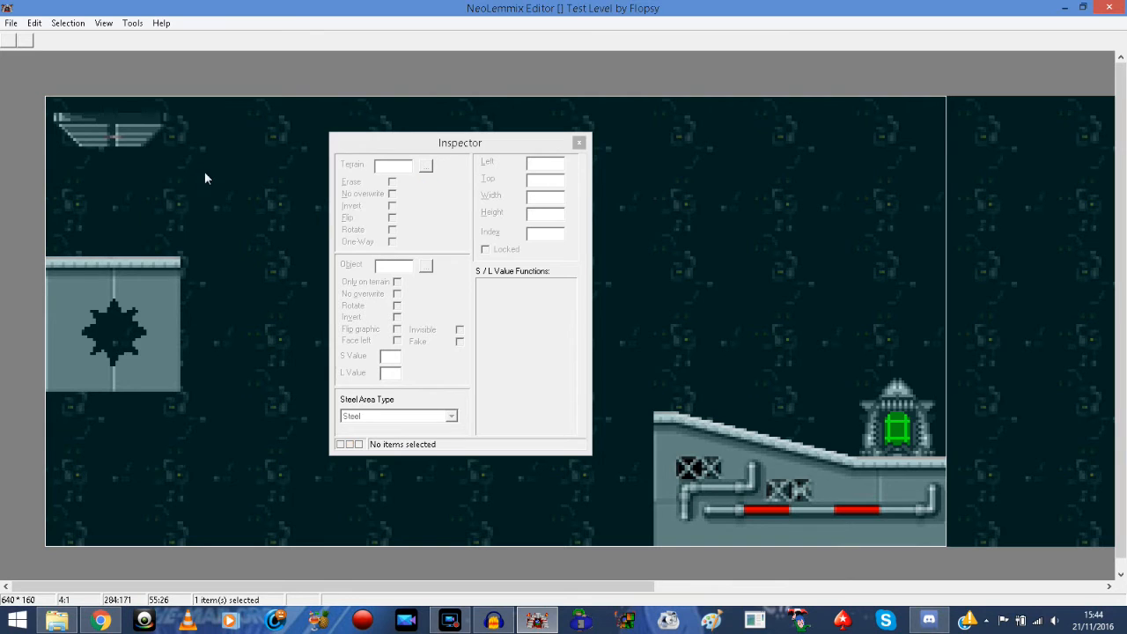
# Try the Rotate and Invert options on the entrance, turning each one back off.
pyautogui.click(101, 115)
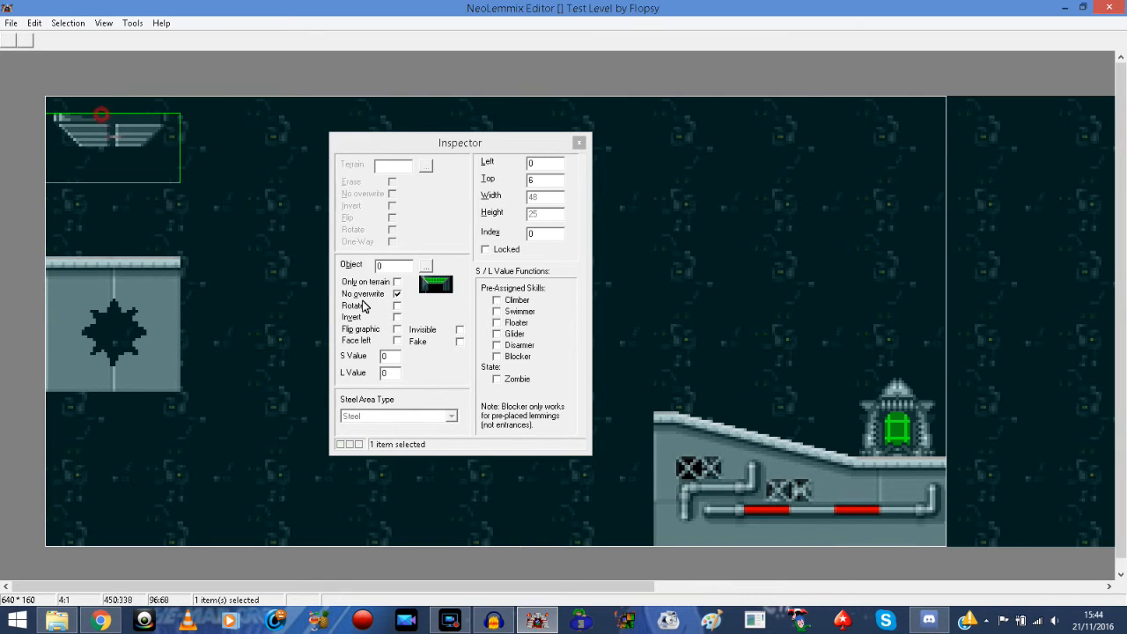
pyautogui.click(397, 306)
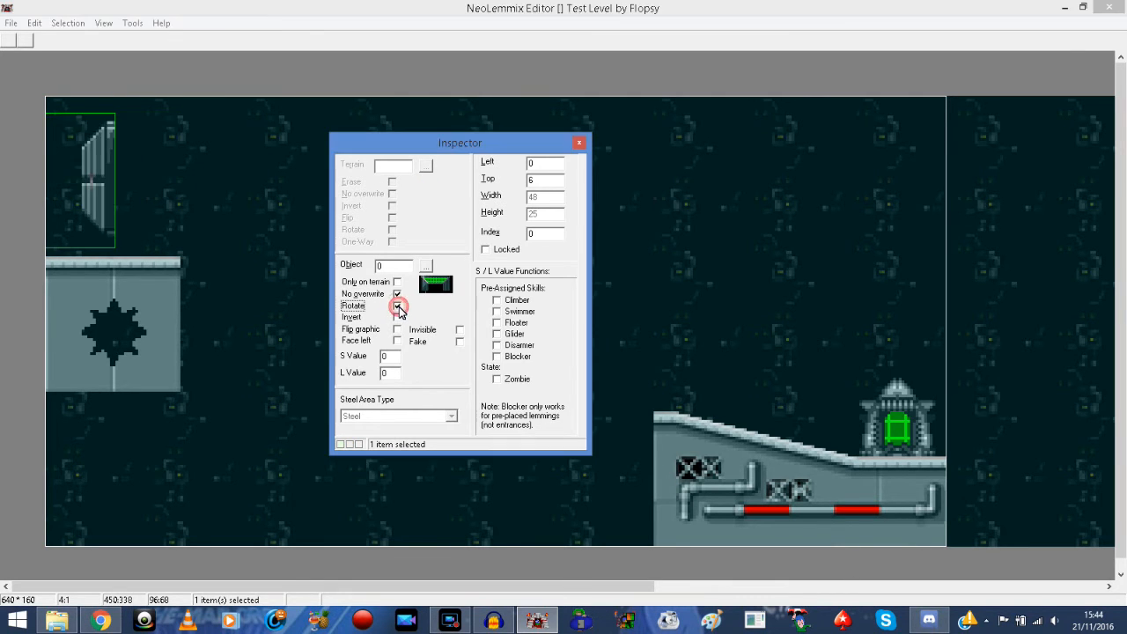
pyautogui.click(397, 306)
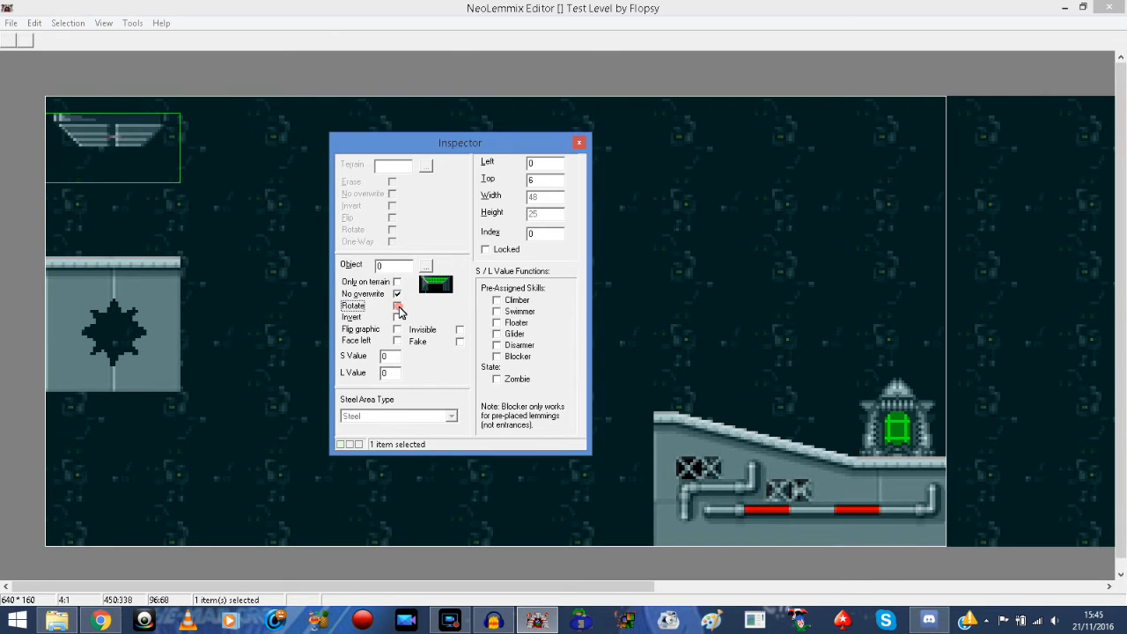
pyautogui.click(397, 317)
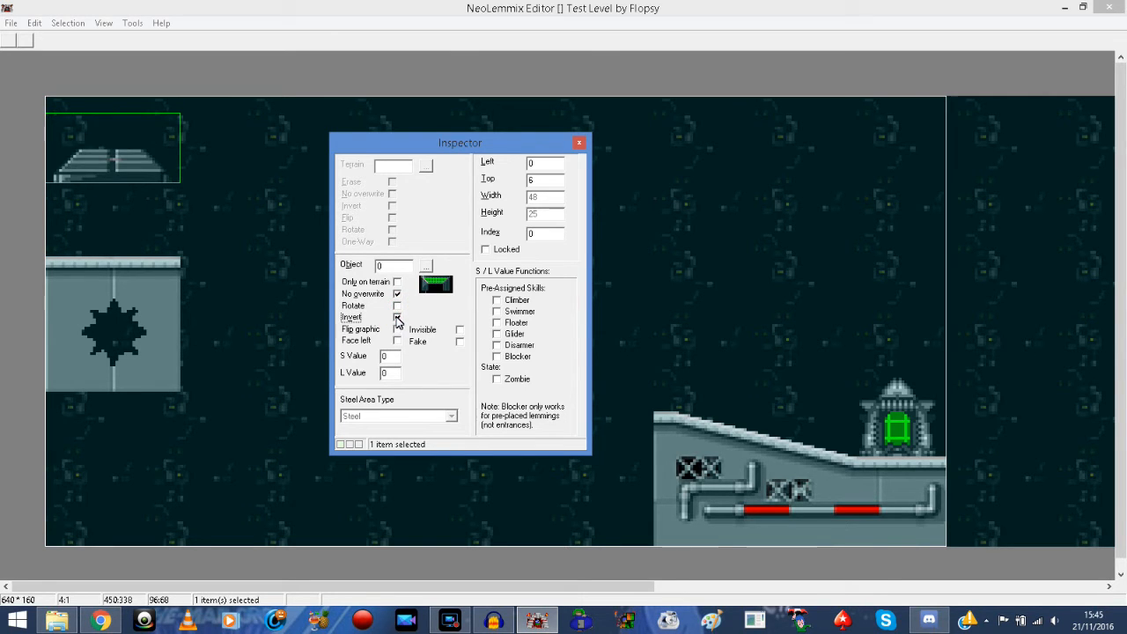
pyautogui.click(397, 317)
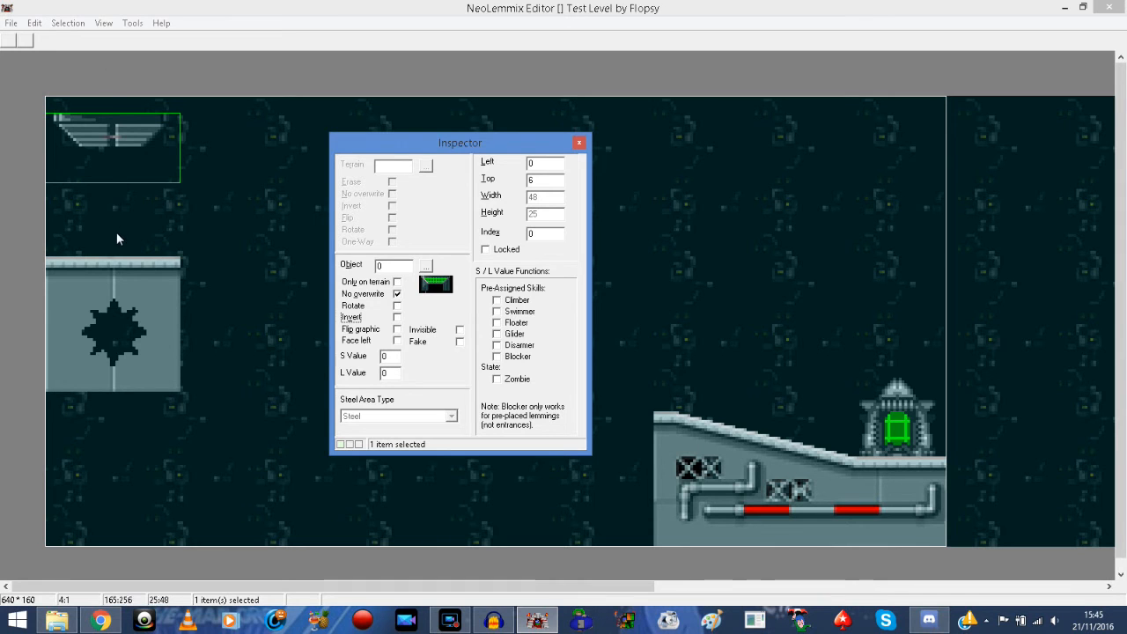
# Reselect the entrance and try Rotate again and Flip graphic, turning both back off.
pyautogui.click(166, 196)
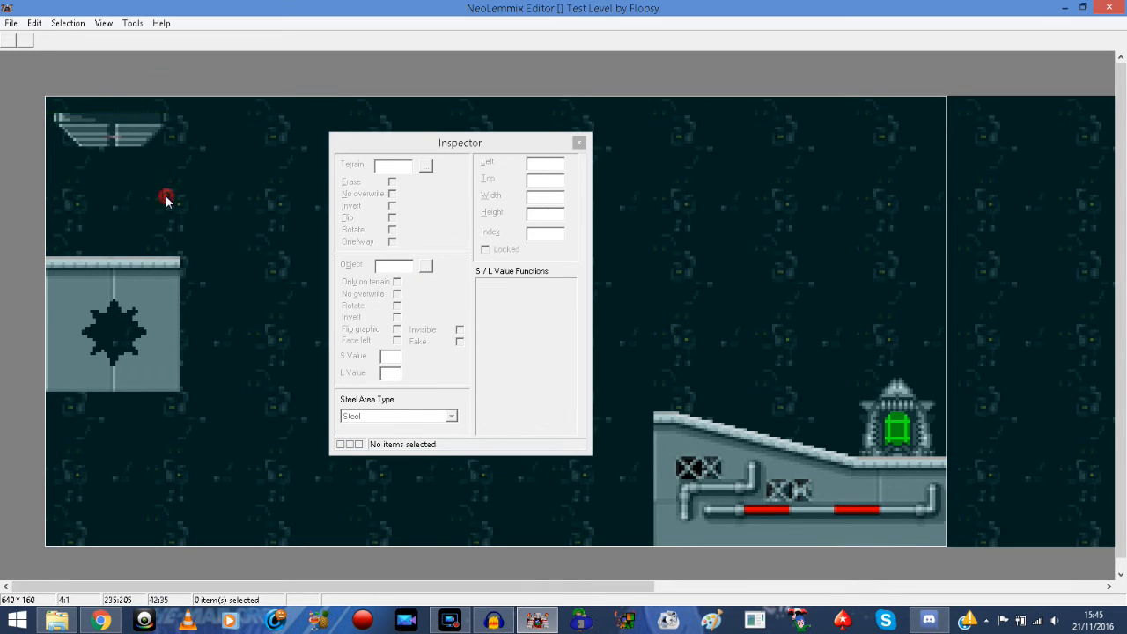
pyautogui.click(100, 134)
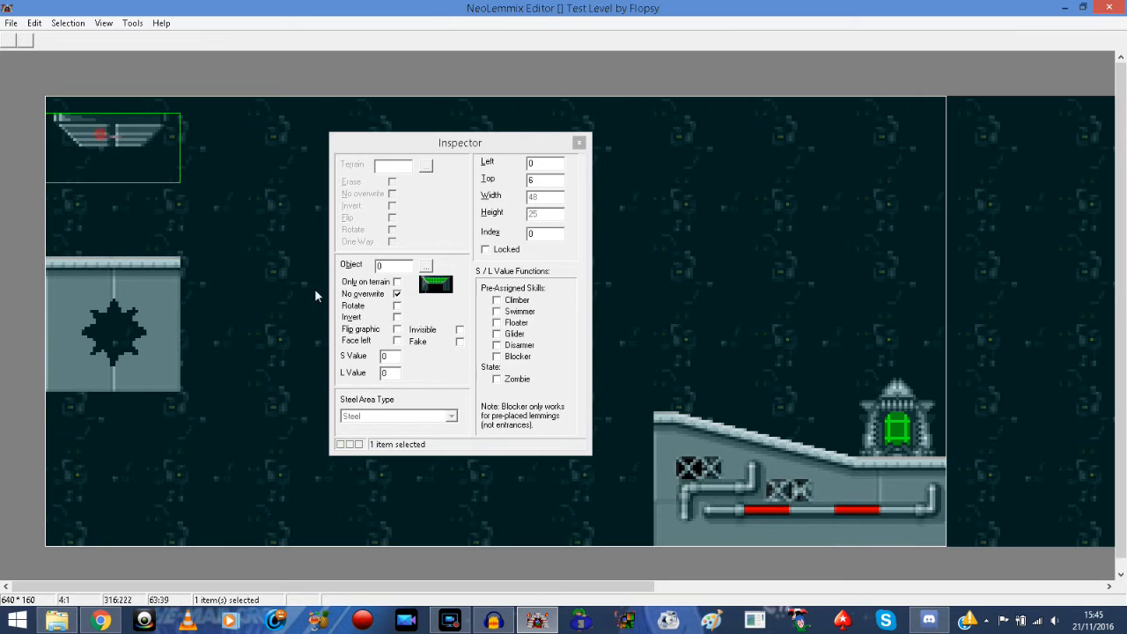
pyautogui.click(396, 304)
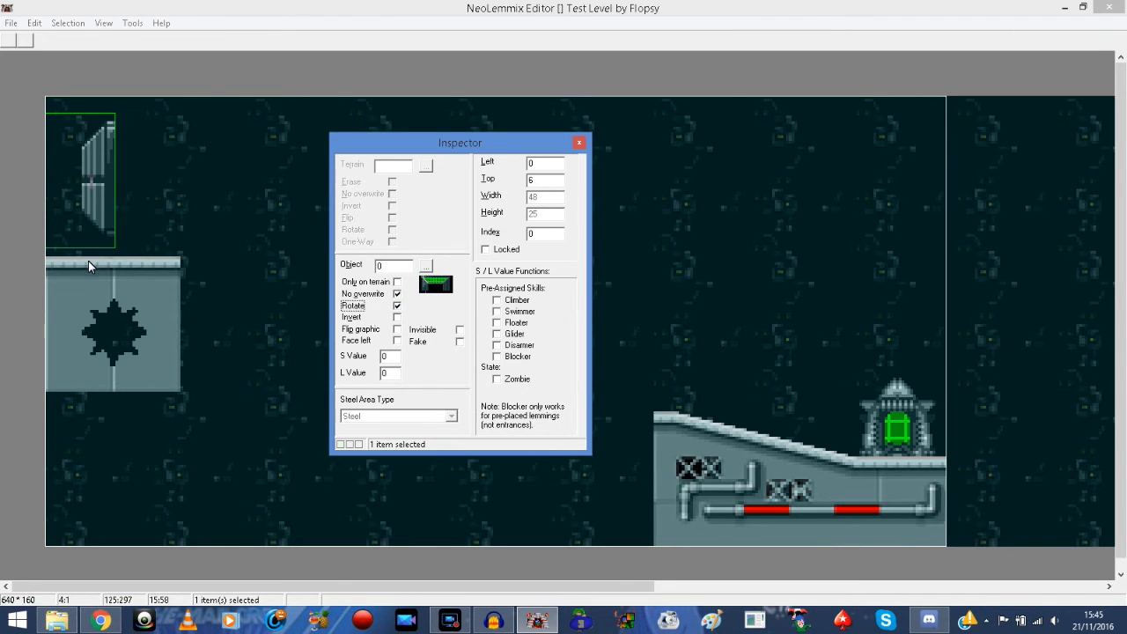
pyautogui.click(396, 305)
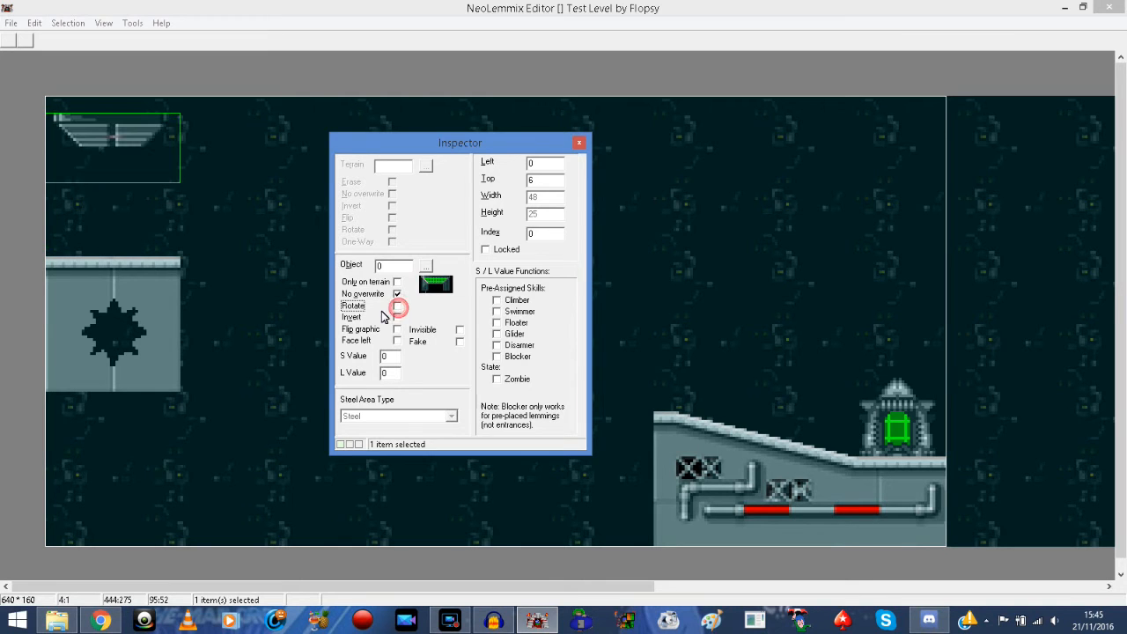
pyautogui.click(239, 166)
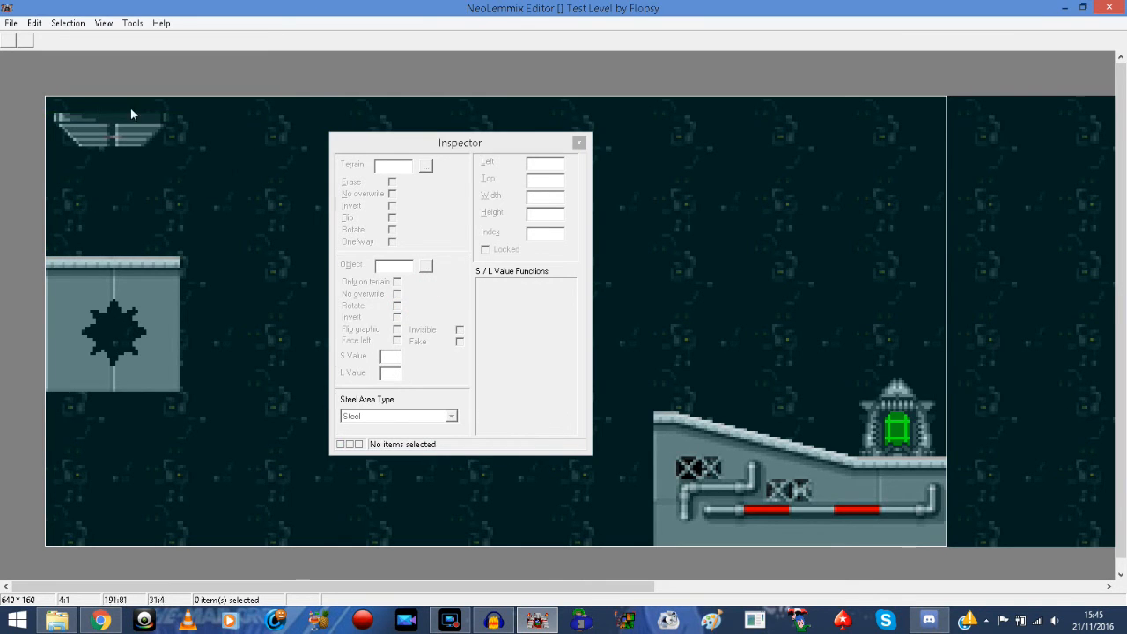
pyautogui.click(120, 142)
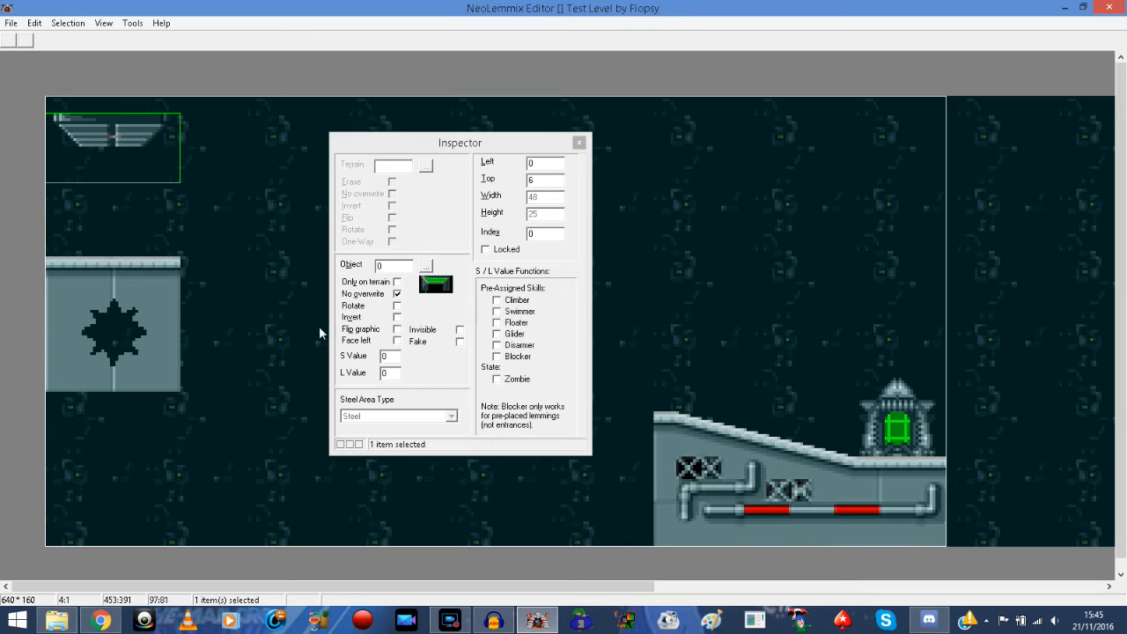
pyautogui.click(396, 332)
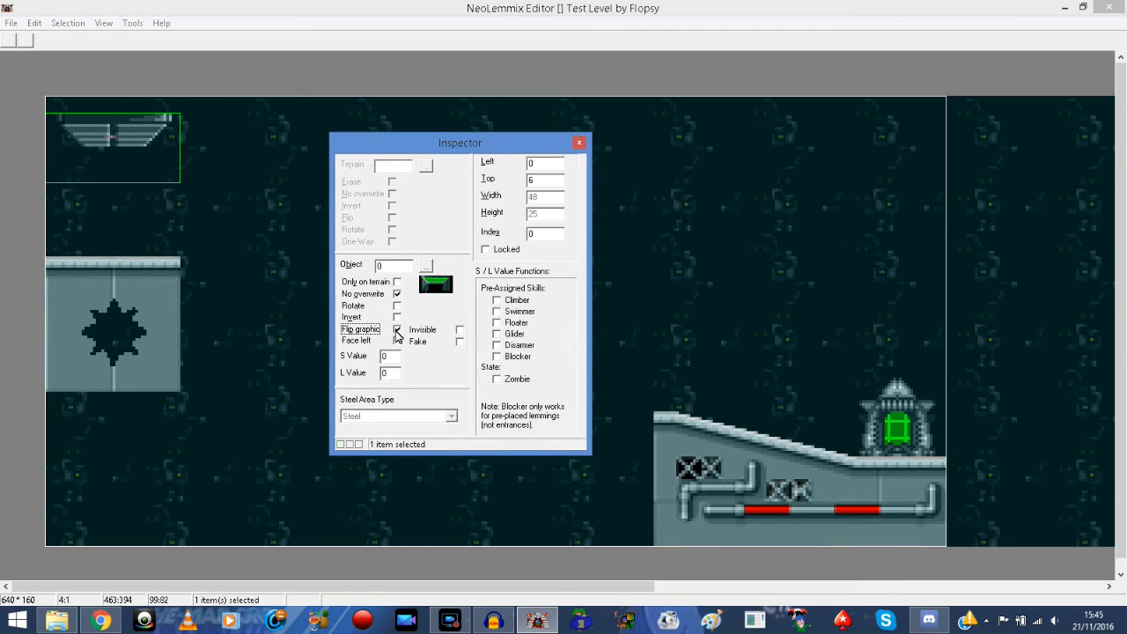
pyautogui.click(396, 333)
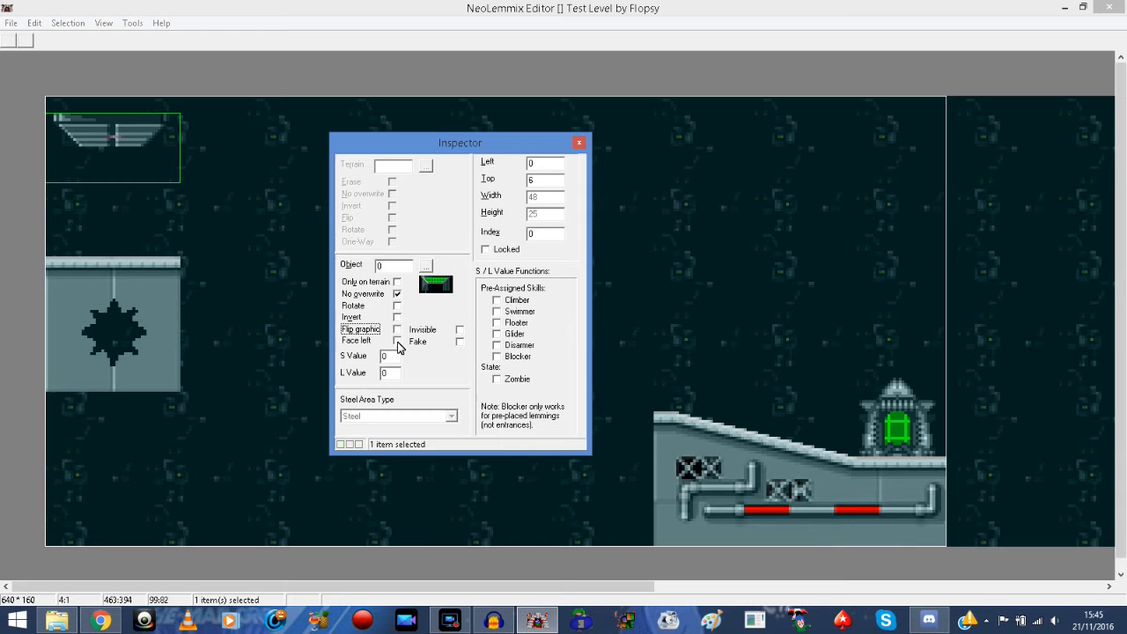
# Enable Face left for the entrance, keeping it at left 0, top 6.
pyautogui.click(397, 341)
pyautogui.click(397, 342)
pyautogui.press('Tab')
pyautogui.click(125, 136)
pyautogui.press('Down')
pyautogui.press('Down')
pyautogui.press('Down')
pyautogui.press('Down')
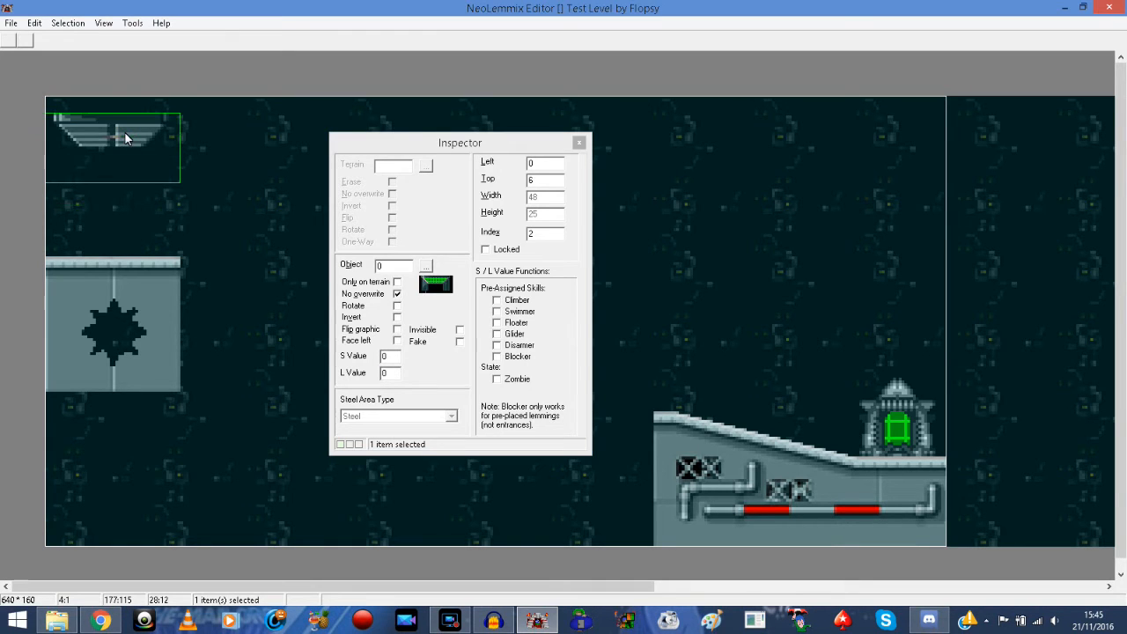
pyautogui.press('Up')
pyautogui.press('Up')
pyautogui.press('Up')
pyautogui.press('Up')
pyautogui.click(397, 340)
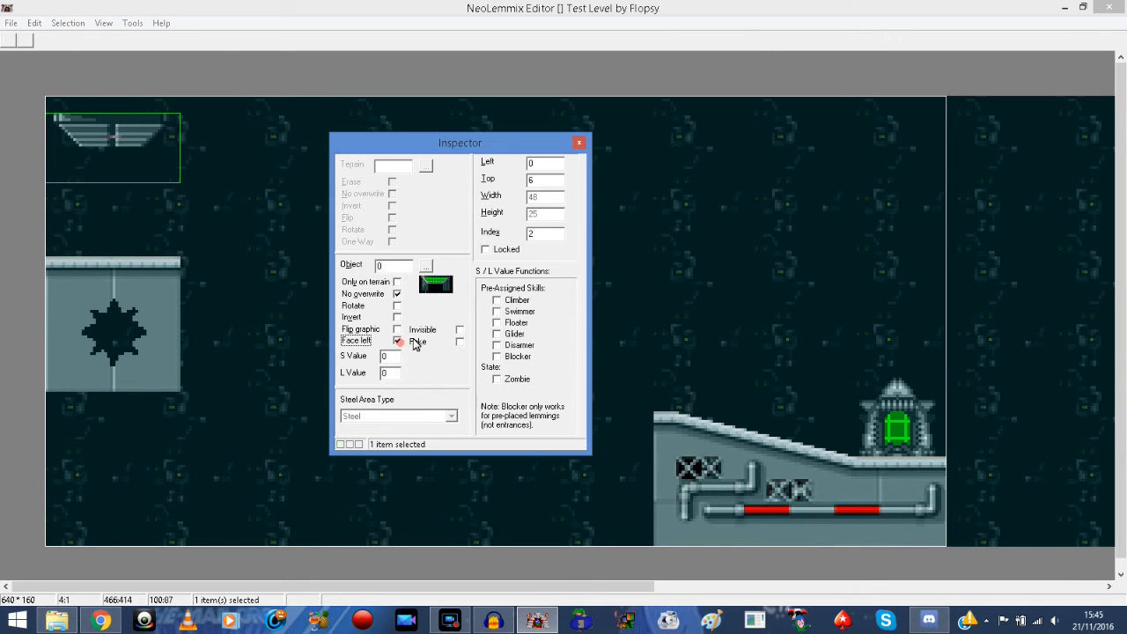
# Close the Inspector, playtest the level with the left-facing entrance, and return to the editor.
pyautogui.click(580, 142)
pyautogui.click(134, 23)
pyautogui.click(166, 54)
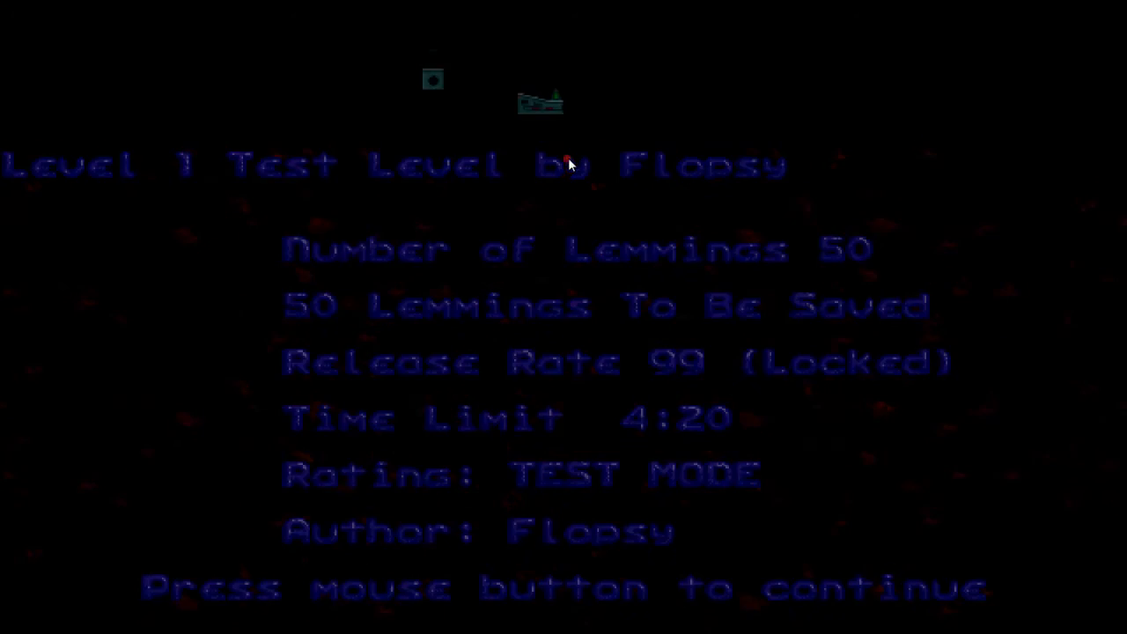
pyautogui.click(566, 159)
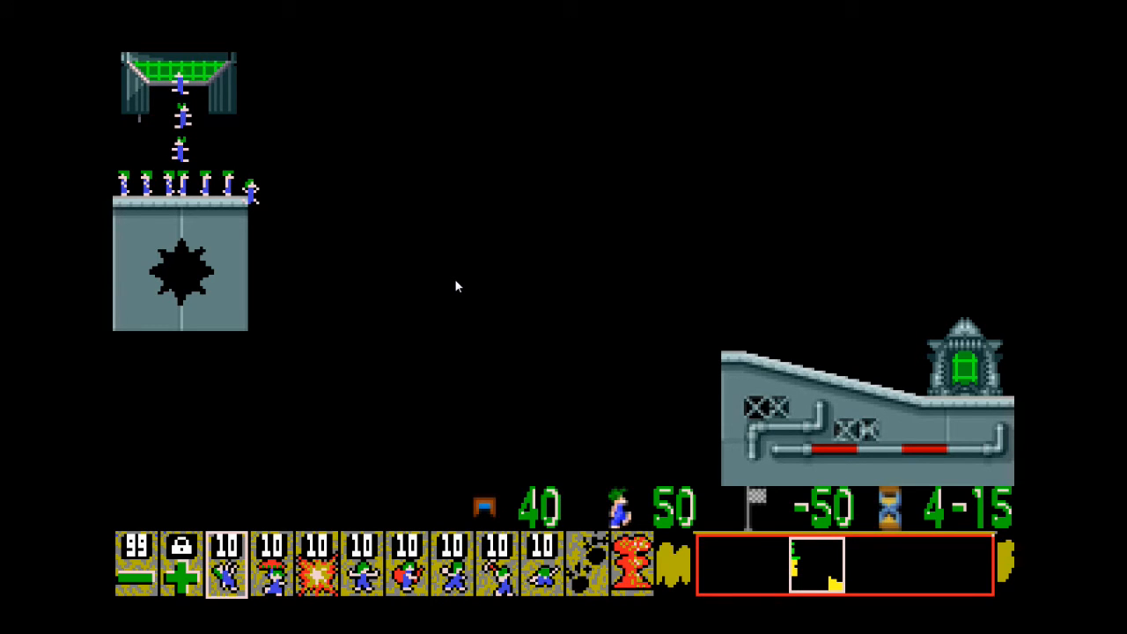
pyautogui.press('Escape')
pyautogui.press('Escape')
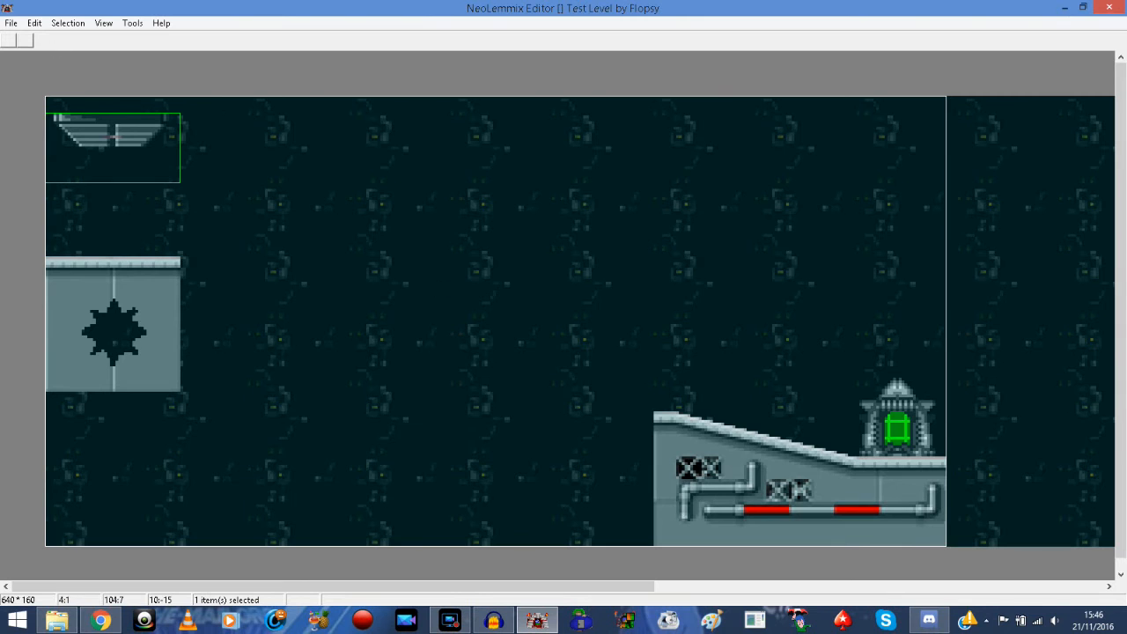
# Reopen the Inspector window.
pyautogui.click(103, 22)
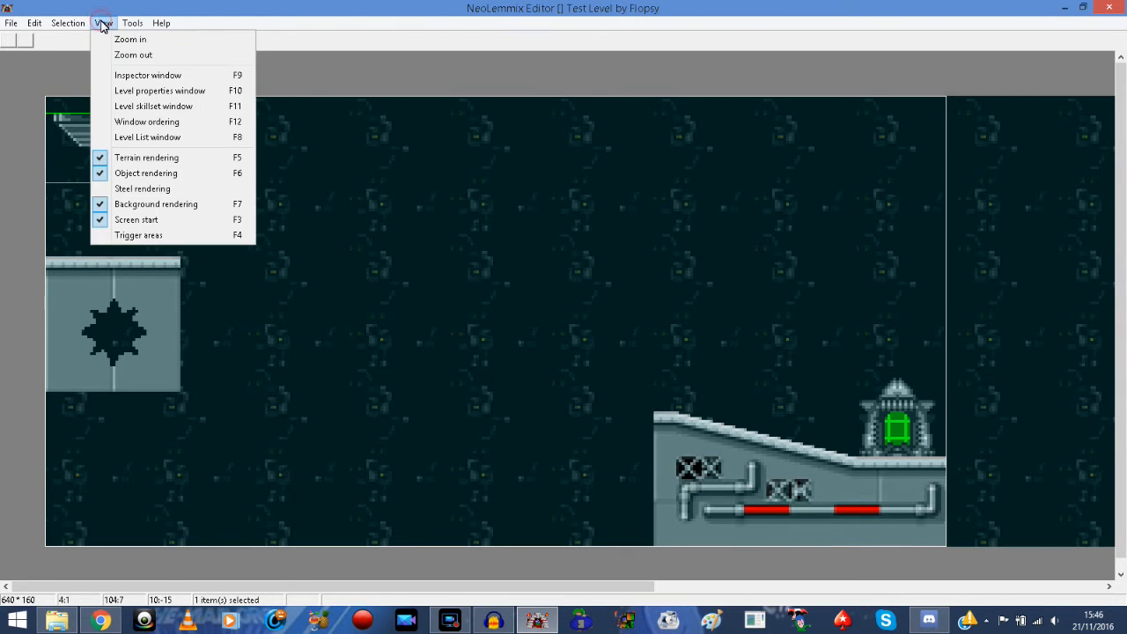
pyautogui.click(103, 22)
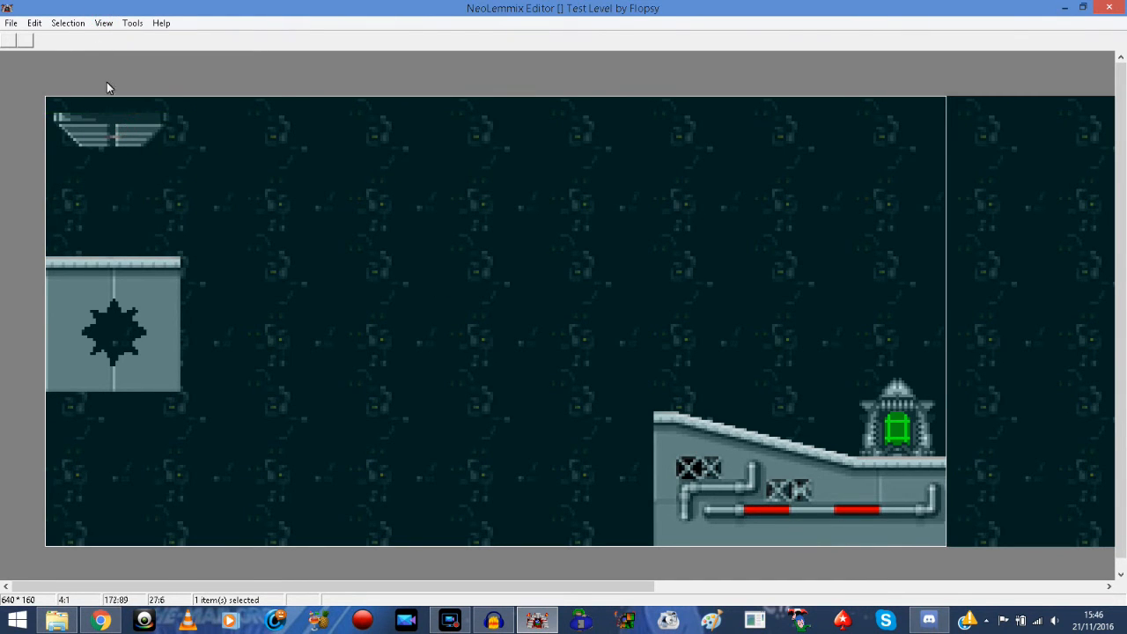
pyautogui.click(103, 24)
pyautogui.click(145, 75)
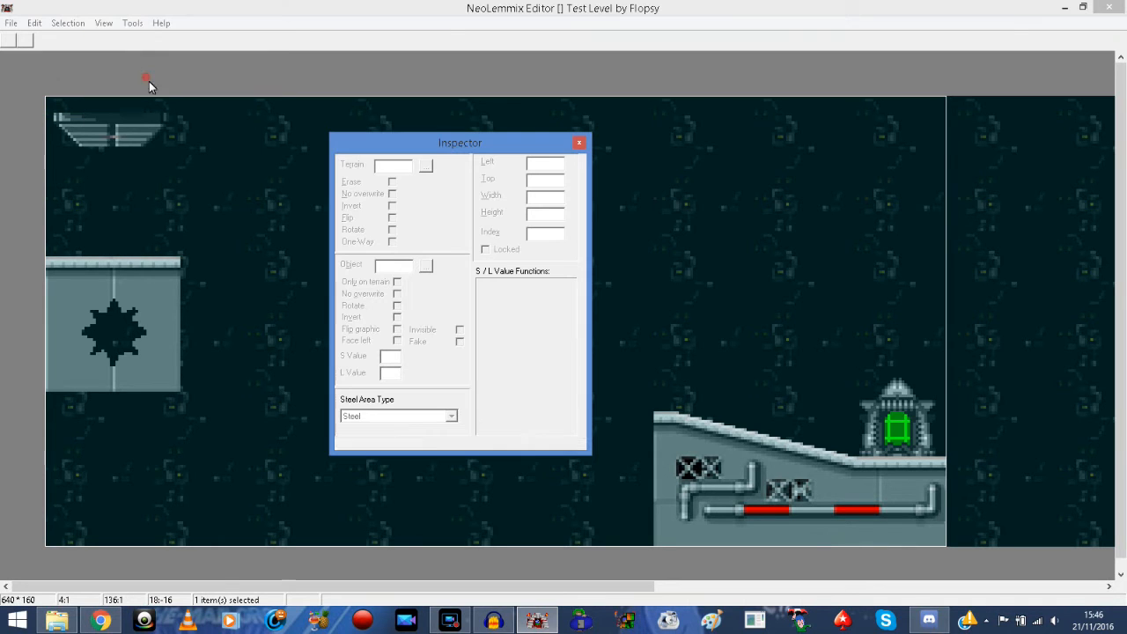
# Playtest the level with the upper-left entrance set to Invisible, and clear the entrance's Invisible option after the test.
pyautogui.click(88, 129)
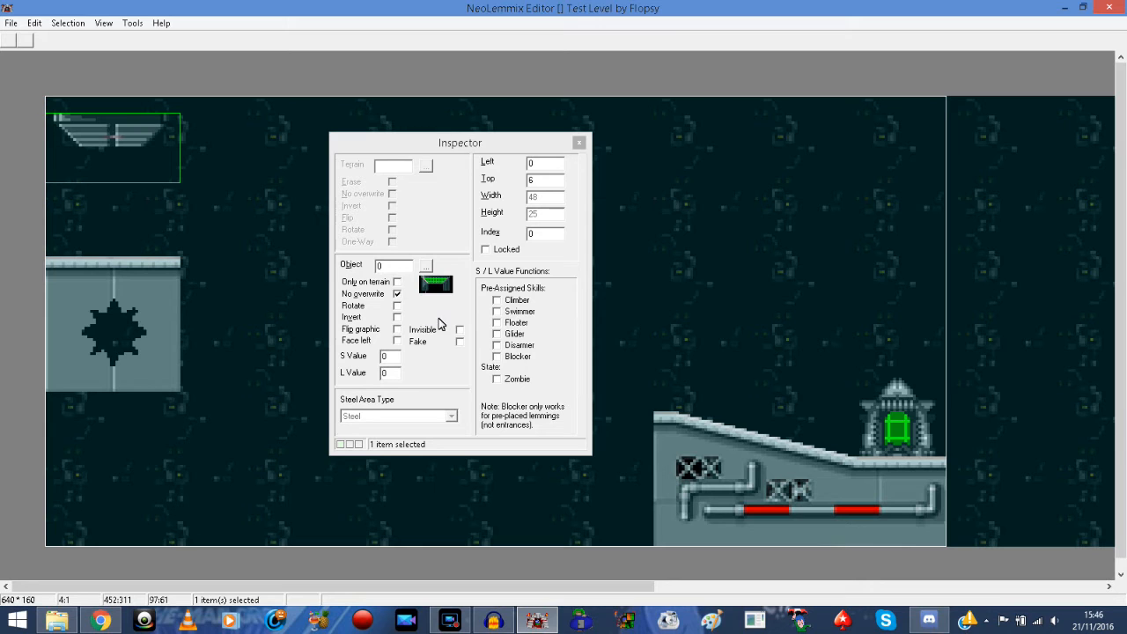
pyautogui.click(459, 332)
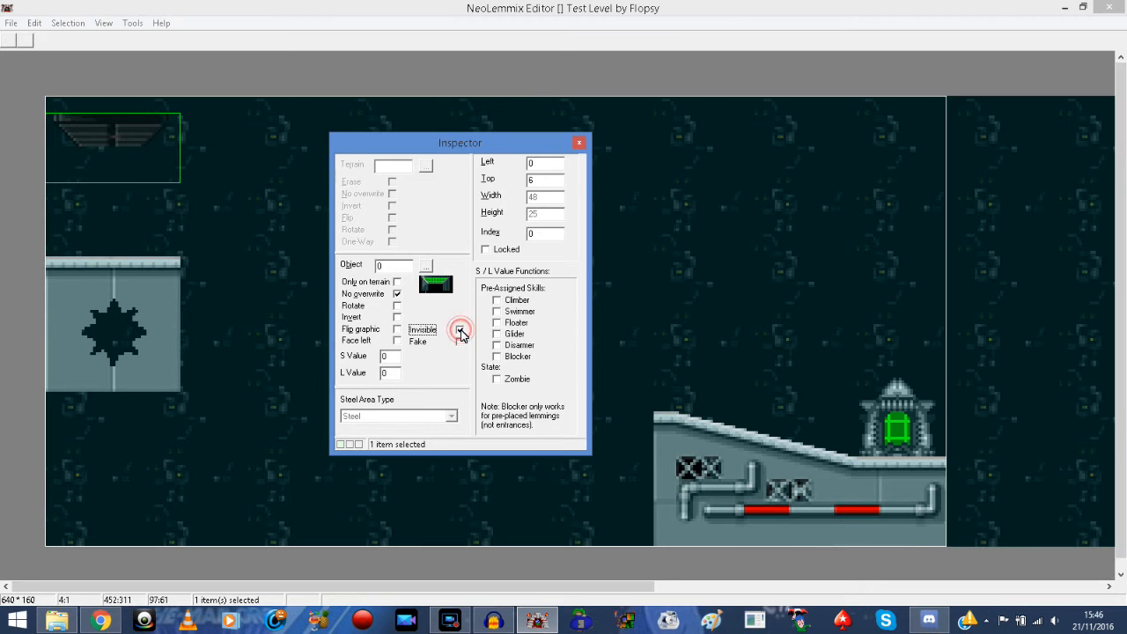
pyautogui.click(130, 24)
pyautogui.click(161, 55)
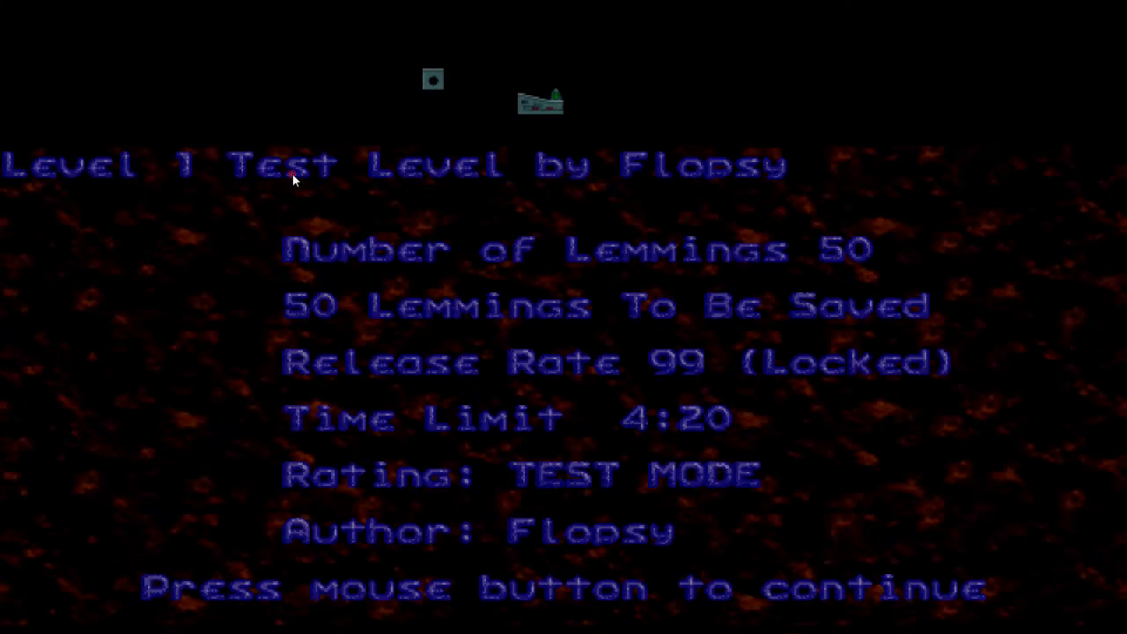
pyautogui.click(293, 178)
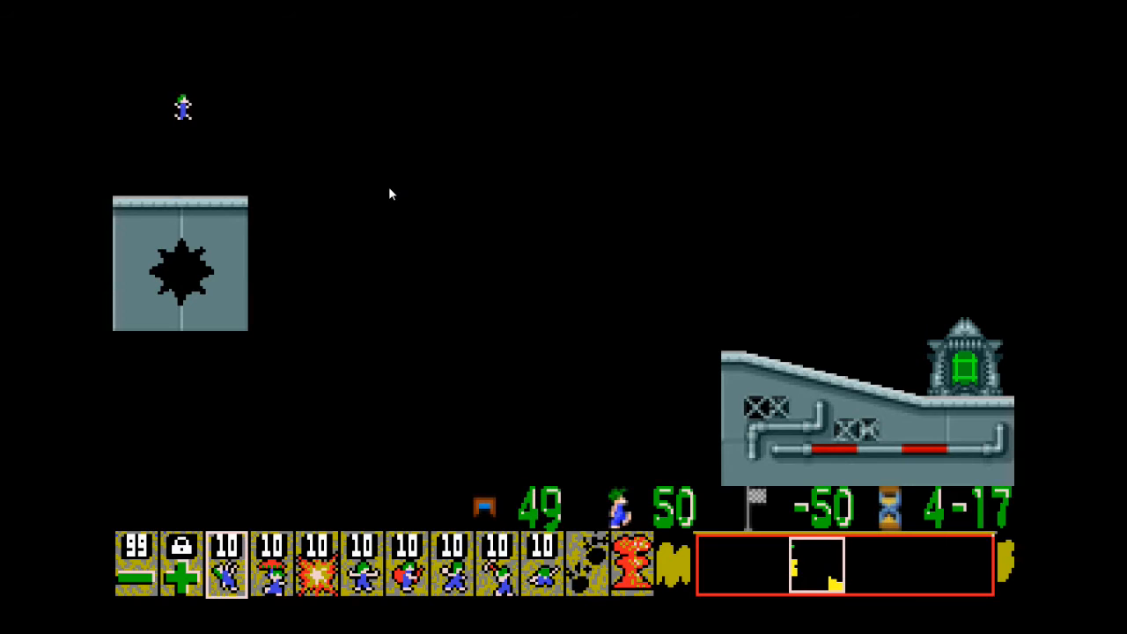
pyautogui.press('Escape')
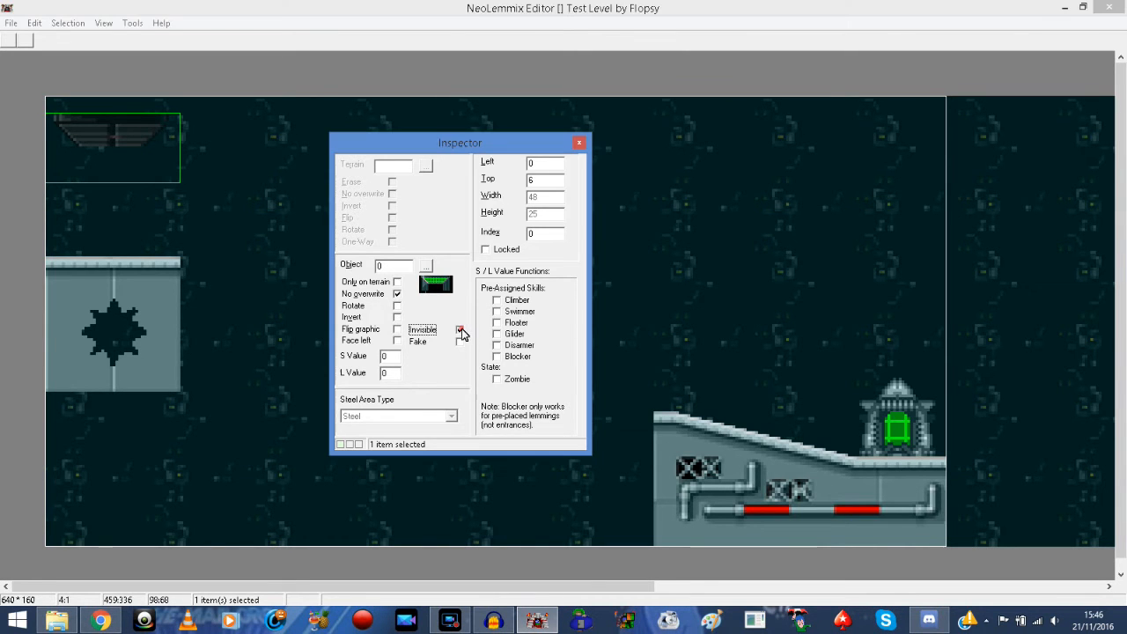
pyautogui.click(459, 330)
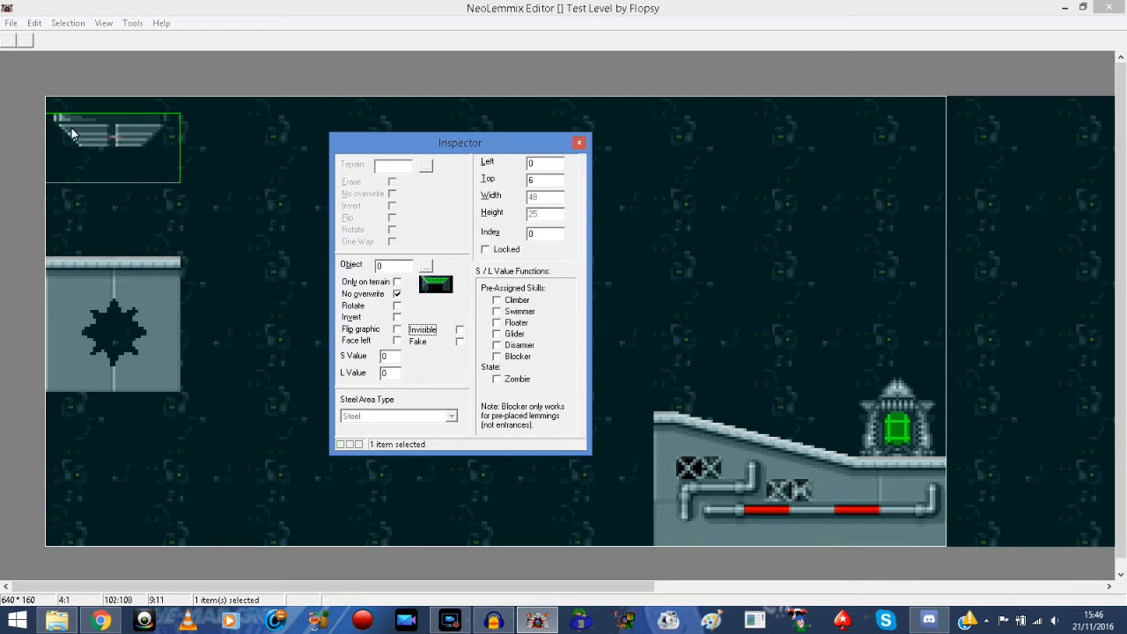
pyautogui.click(292, 222)
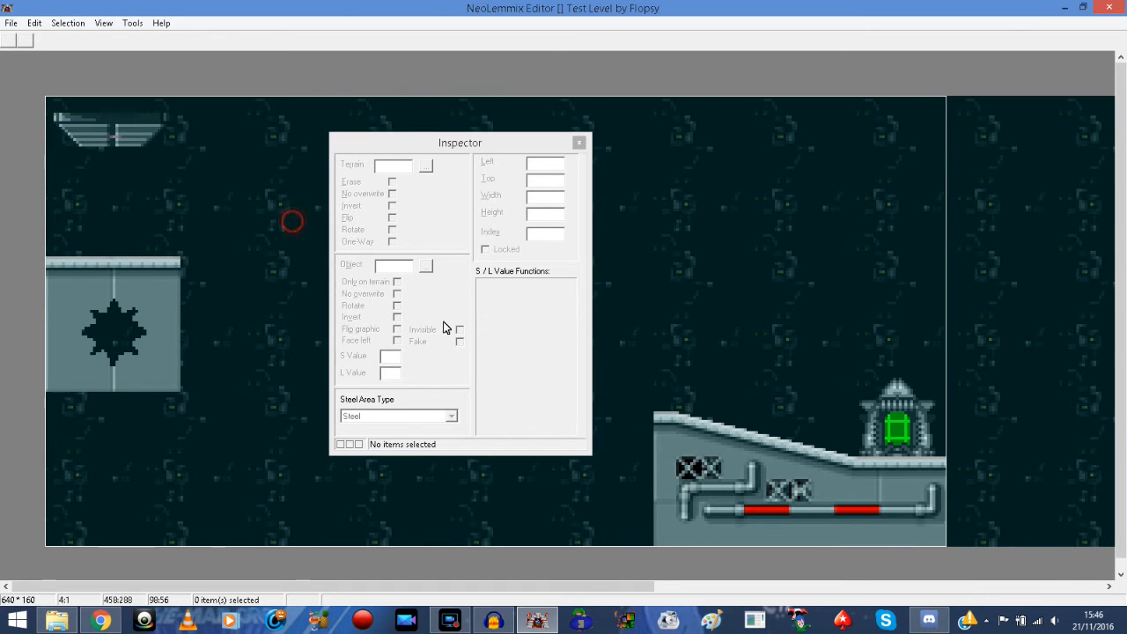
# Playtest the level with the upper-left entrance set to Fake, and clear the entrance's Fake option after the test.
pyautogui.click(93, 132)
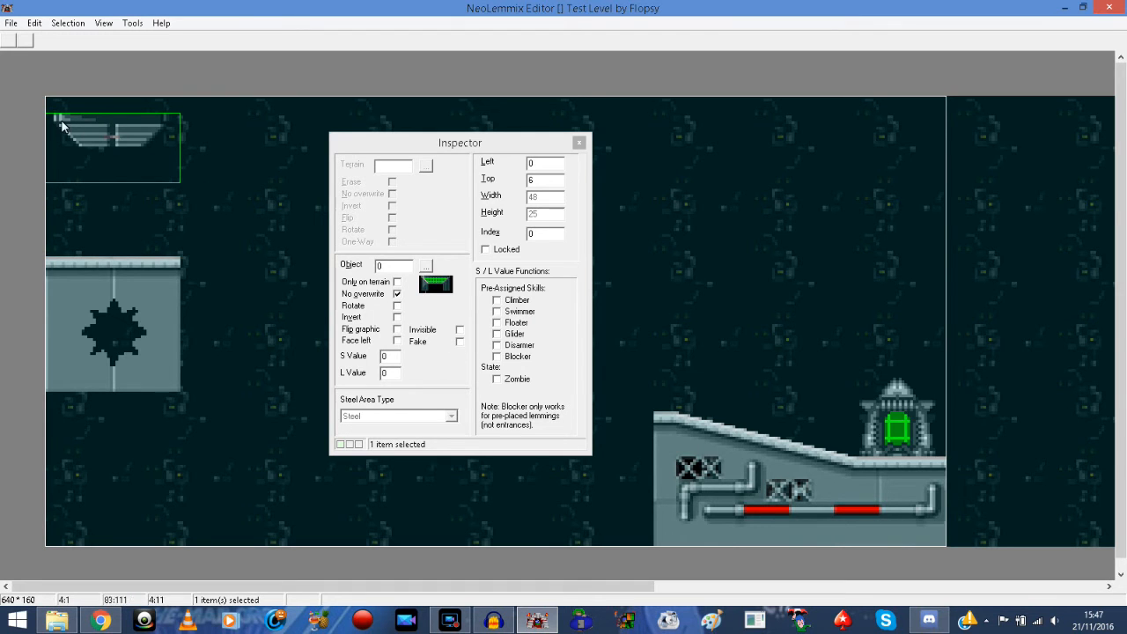
pyautogui.click(462, 342)
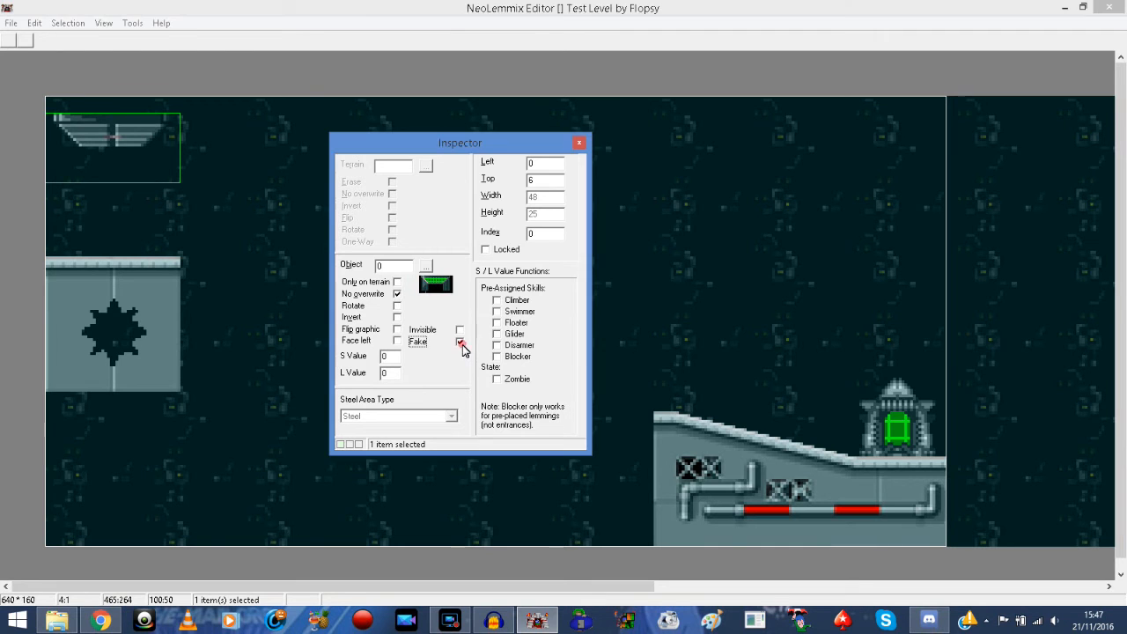
pyautogui.click(132, 23)
pyautogui.click(160, 57)
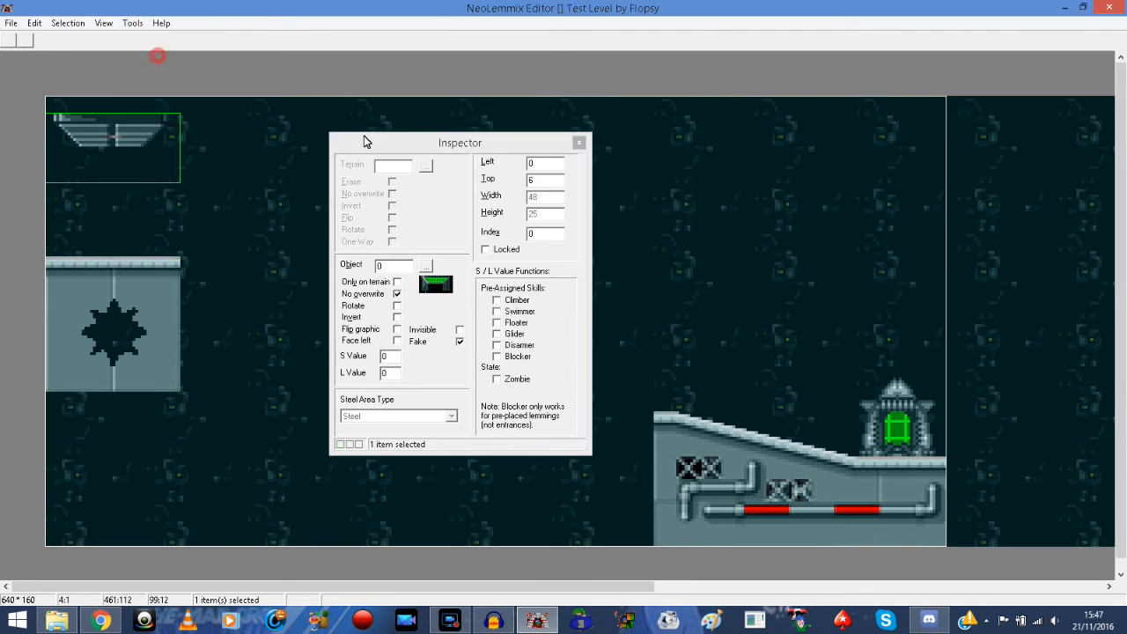
pyautogui.click(359, 135)
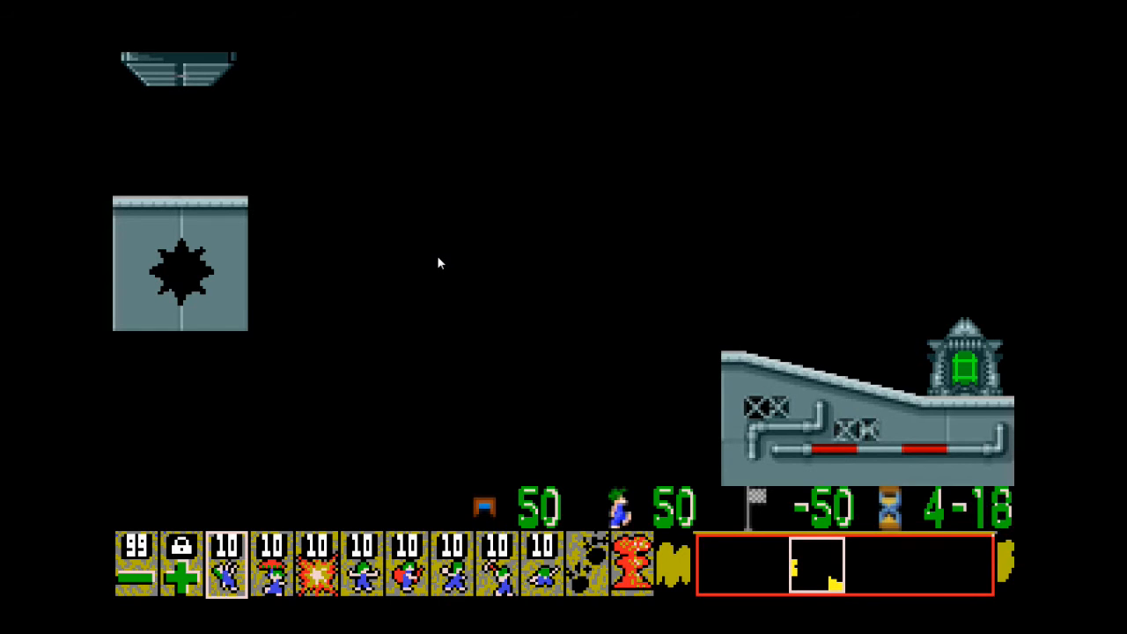
pyautogui.press('Escape')
pyautogui.press('Escape')
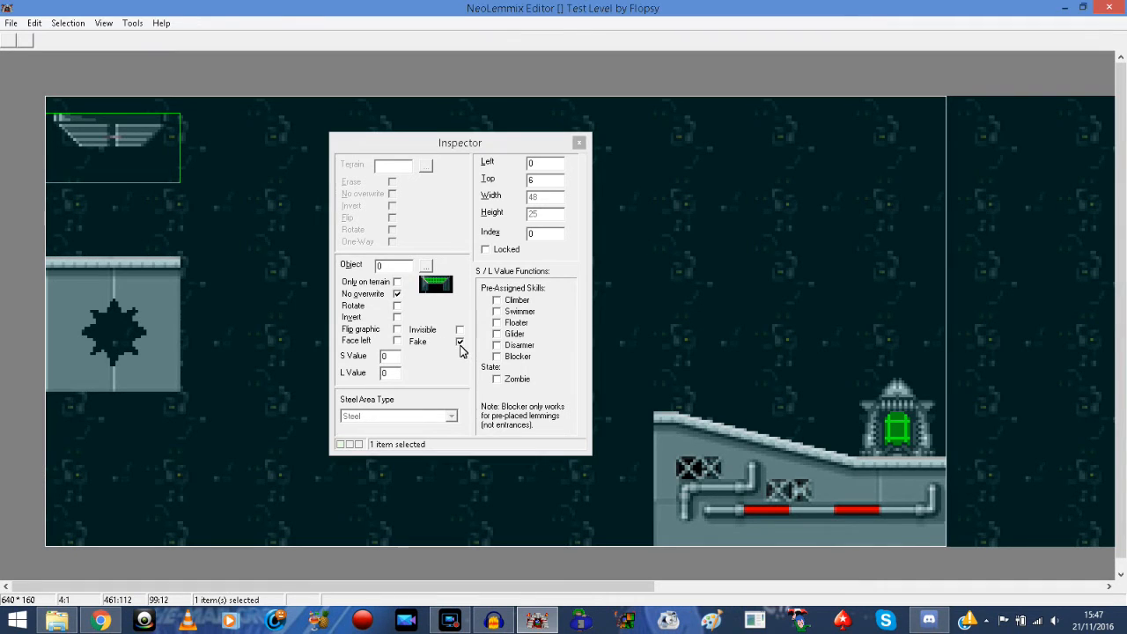
pyautogui.click(459, 342)
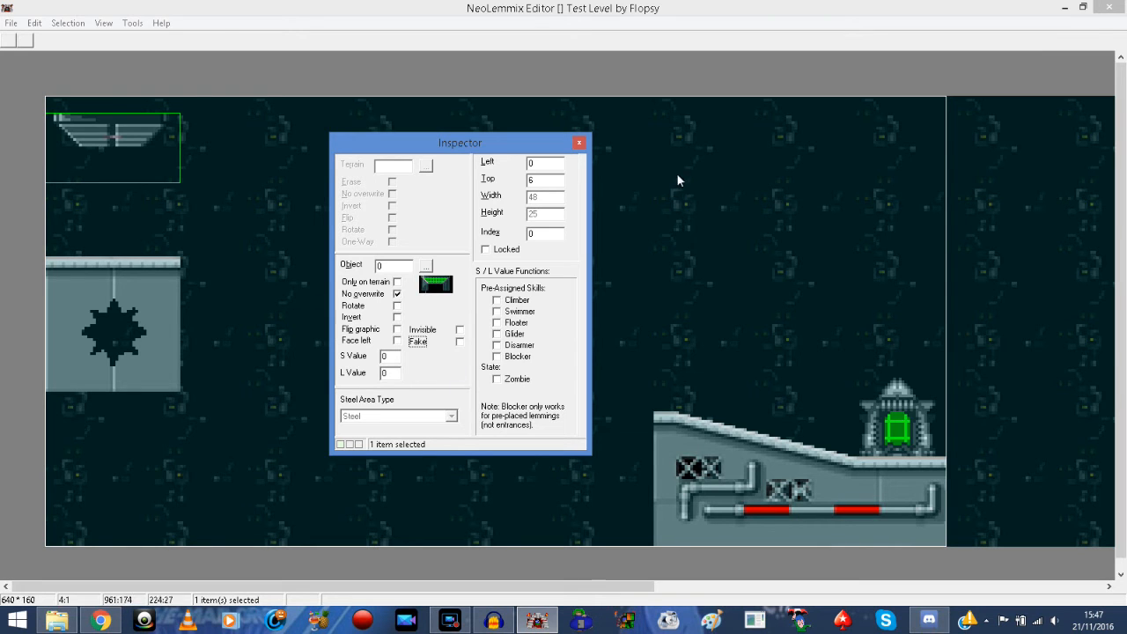
# Duplicate the upper-left entrance and place the copy above the sloped platform at Left 208, Top 87.
pyautogui.click(95, 132)
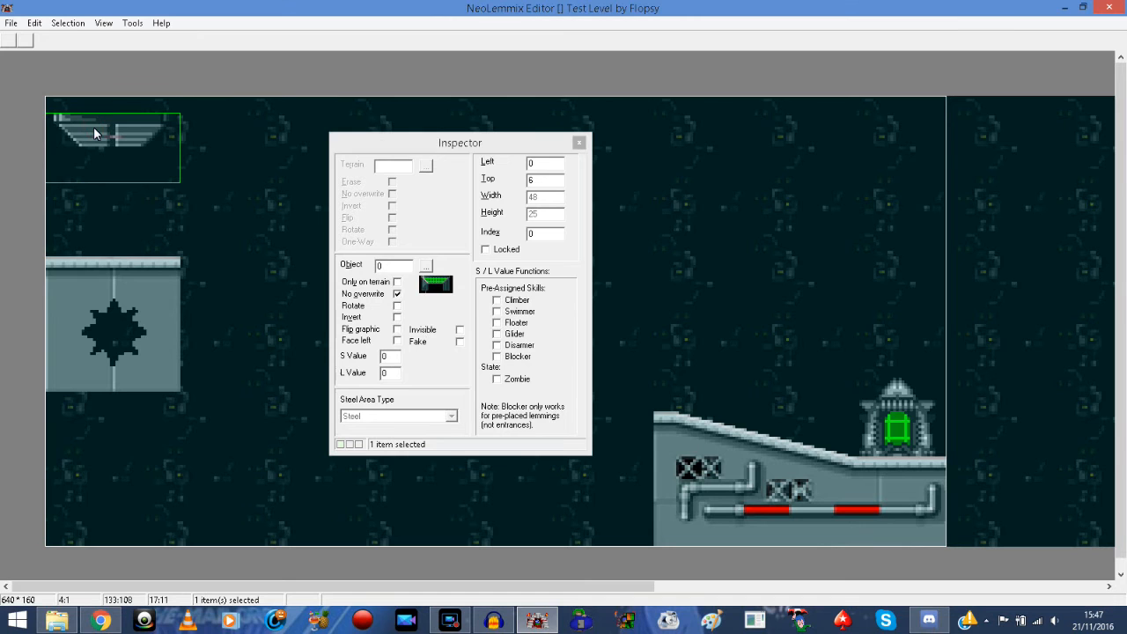
pyautogui.hotkey('ctrl', 'Right')
pyautogui.hotkey('ctrl', 'Right')
pyautogui.hotkey('ctrl', 'Right')
pyautogui.hotkey('ctrl', 'Right')
pyautogui.hotkey('ctrl', 'Right')
pyautogui.hotkey('ctrl', 'Right')
pyautogui.hotkey('ctrl', 'Right')
pyautogui.hotkey('ctrl', 'Right')
pyautogui.hotkey('ctrl', 'Right')
pyautogui.hotkey('ctrl', 'Right')
pyautogui.hotkey('ctrl', 'Right')
pyautogui.hotkey('ctrl', 'Right')
pyautogui.hotkey('ctrl', 'Right')
pyautogui.hotkey('ctrl', 'Right')
pyautogui.hotkey('ctrl', 'Right')
pyautogui.hotkey('ctrl', 'Right')
pyautogui.hotkey('ctrl', 'Right')
pyautogui.hotkey('ctrl', 'Right')
pyautogui.hotkey('ctrl', 'Right')
pyautogui.hotkey('ctrl', 'Right')
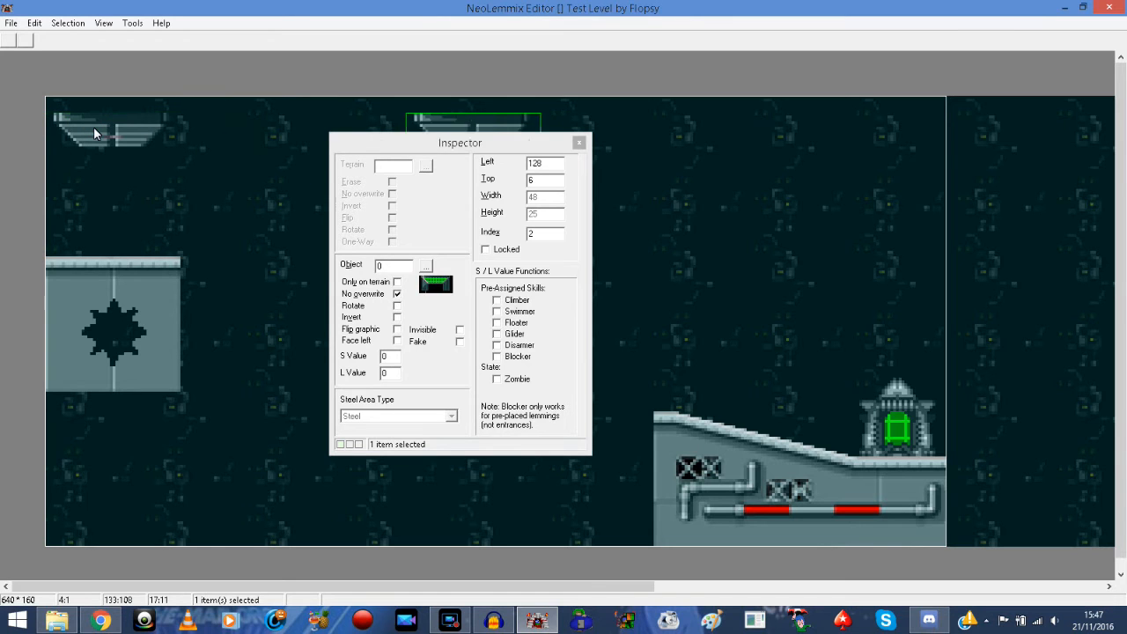
pyautogui.hotkey('ctrl', 'Down')
pyautogui.hotkey('ctrl', 'Down')
pyautogui.hotkey('ctrl', 'Down')
pyautogui.hotkey('ctrl', 'Down')
pyautogui.hotkey('ctrl', 'Down')
pyautogui.hotkey('ctrl', 'Down')
pyautogui.hotkey('ctrl', 'Down')
pyautogui.hotkey('ctrl', 'Down')
pyautogui.hotkey('ctrl', 'Down')
pyautogui.hotkey('ctrl', 'Down')
pyautogui.hotkey('ctrl', 'Left')
pyautogui.hotkey('ctrl', 'Left')
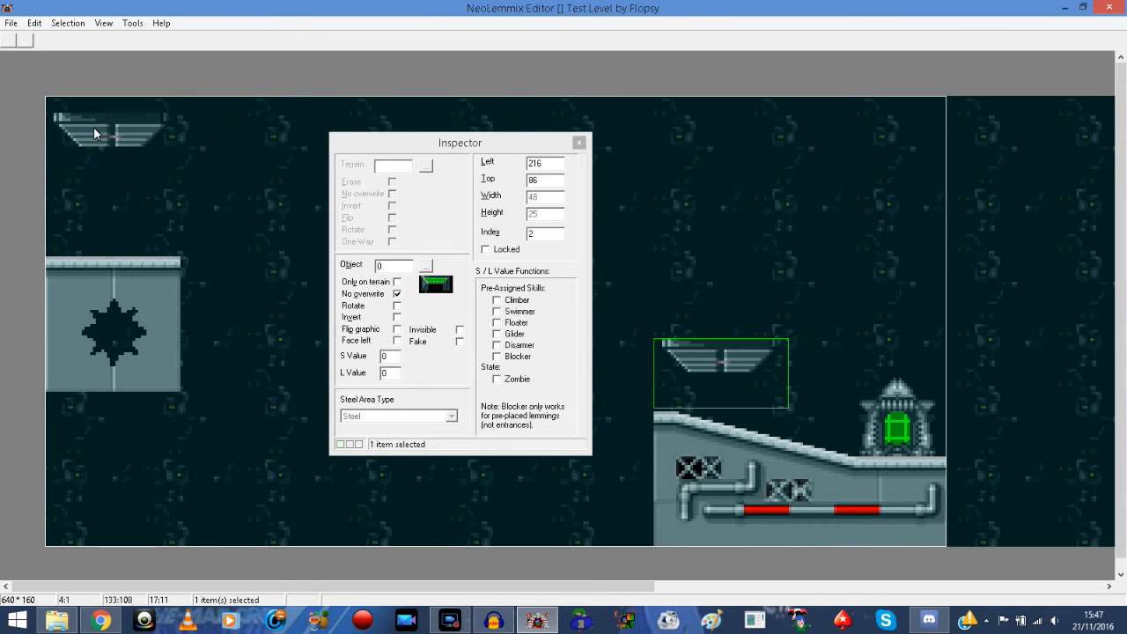
pyautogui.press('Down')
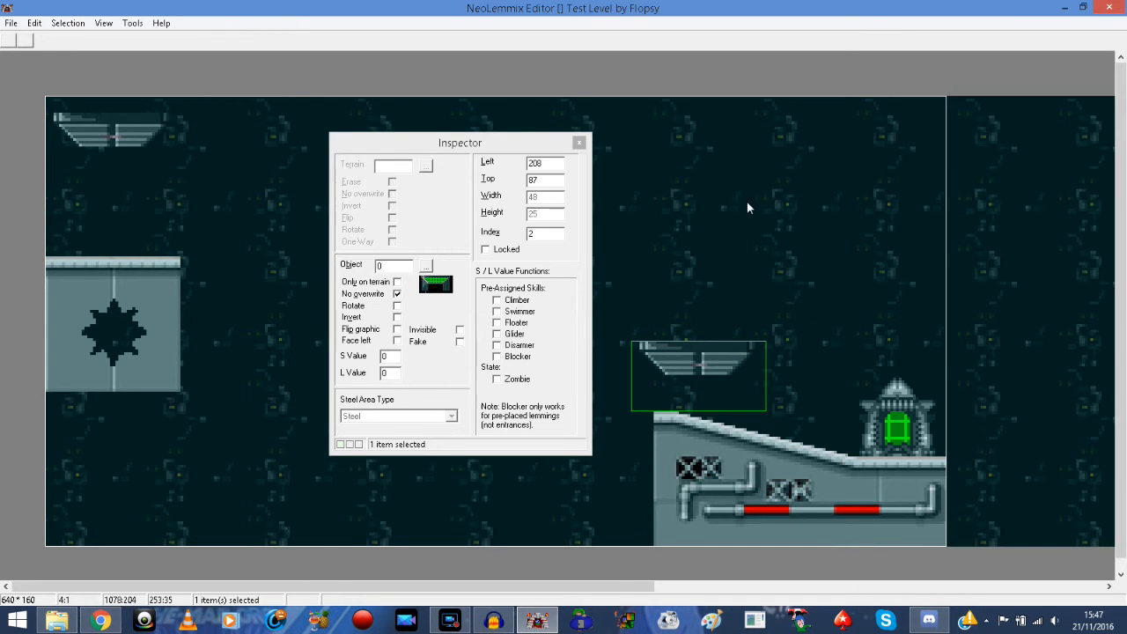
# Compare the Index values of the original entrance, the copied entrance and the exit.
pyautogui.click(729, 208)
pyautogui.click(129, 136)
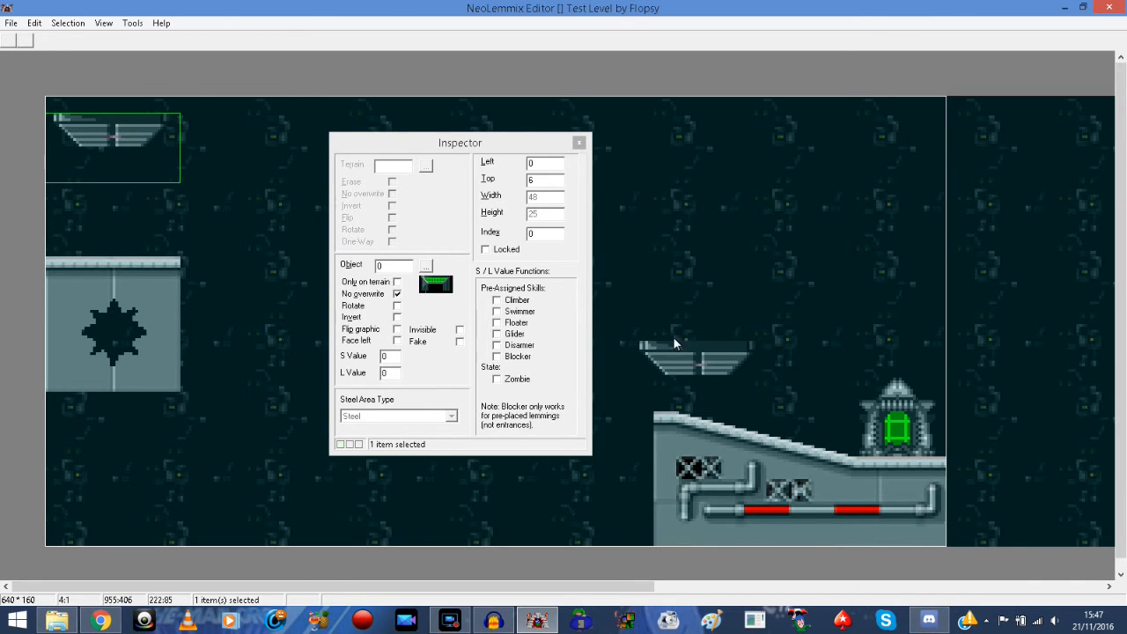
pyautogui.click(707, 361)
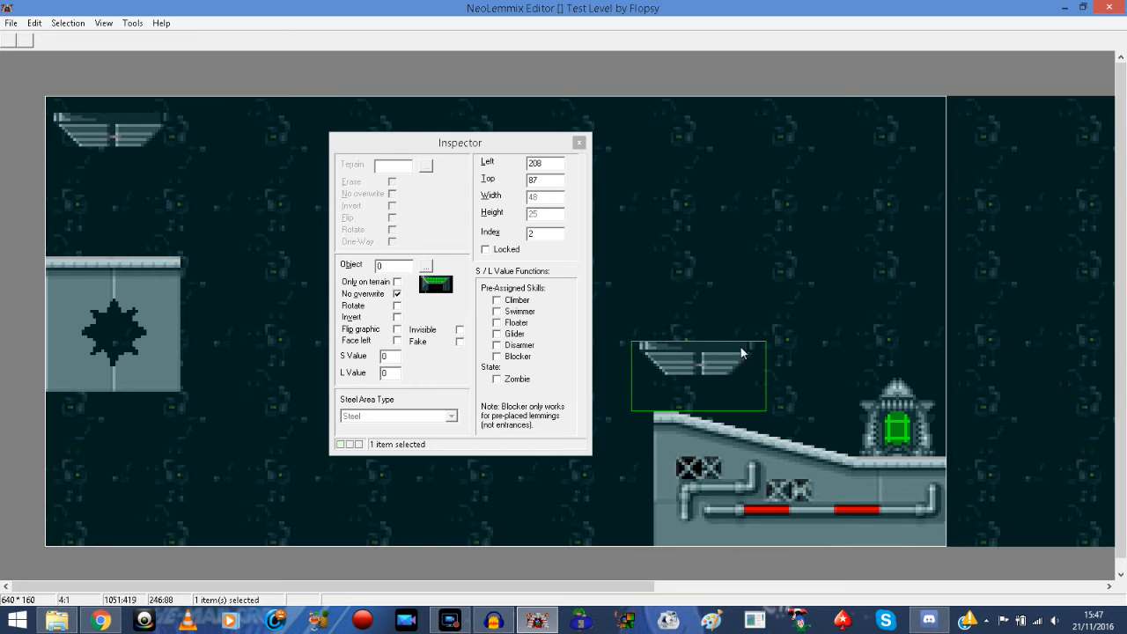
pyautogui.click(907, 421)
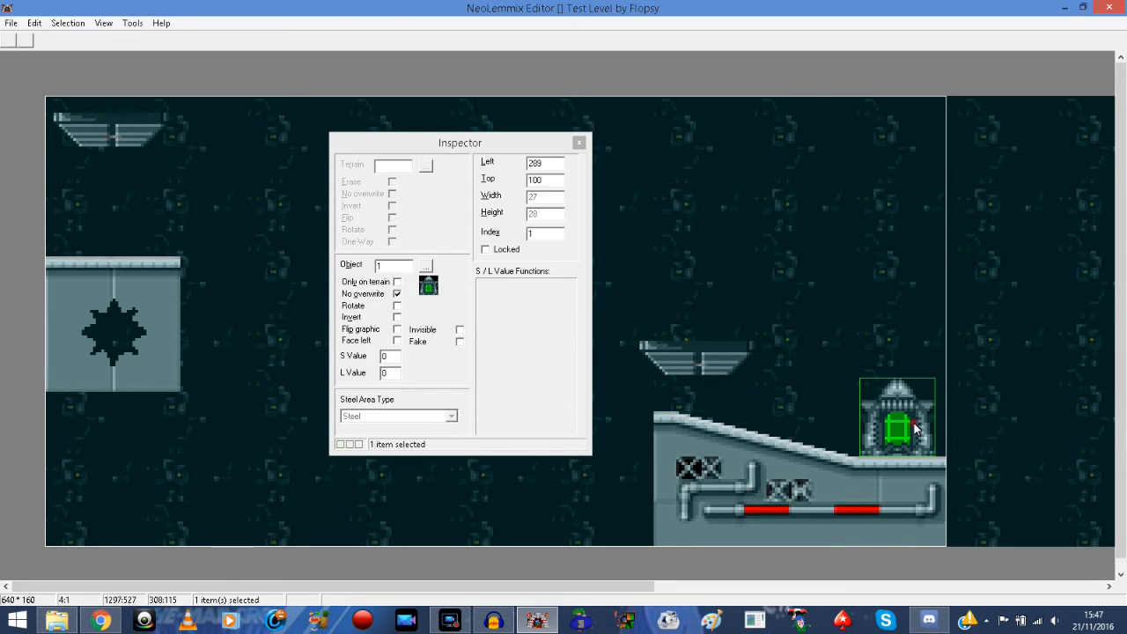
pyautogui.click(775, 279)
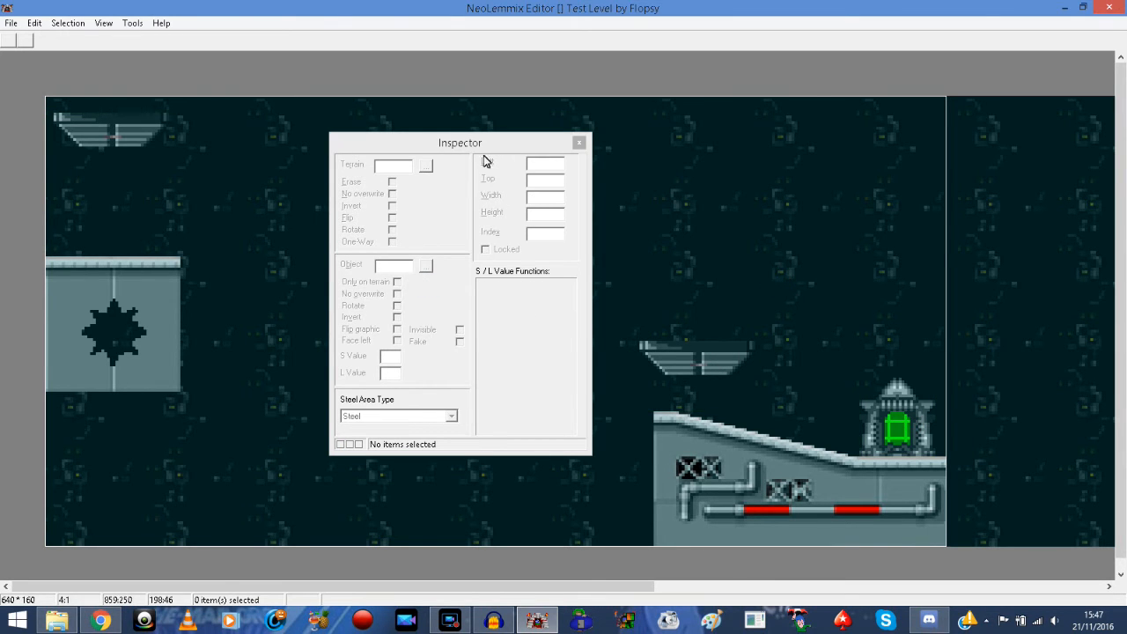
pyautogui.click(723, 355)
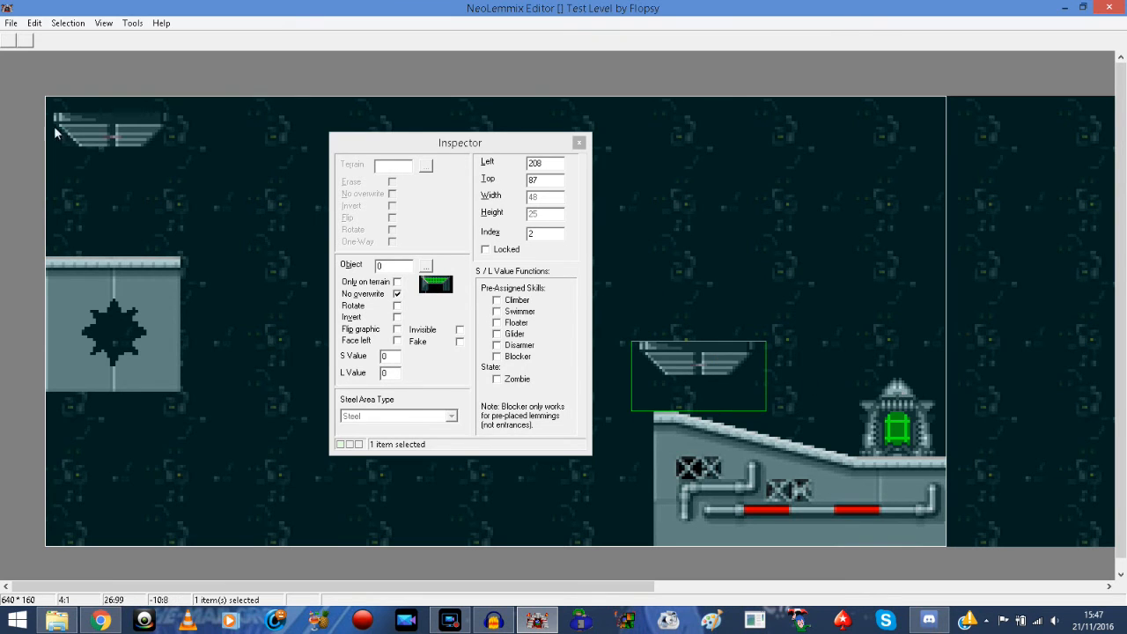
pyautogui.click(94, 132)
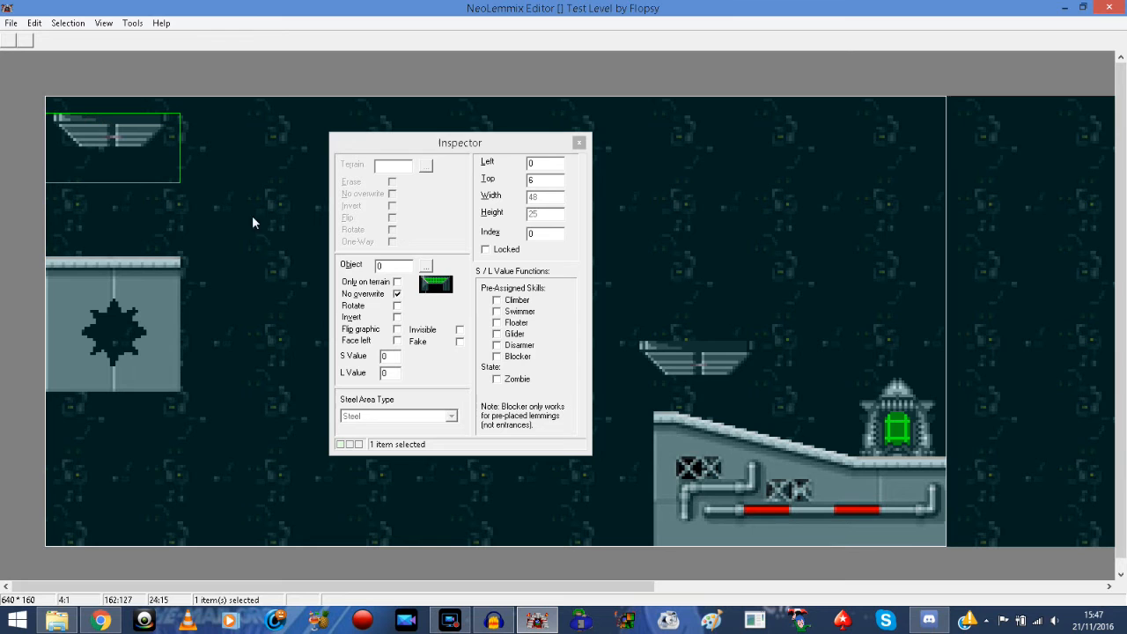
pyautogui.click(897, 426)
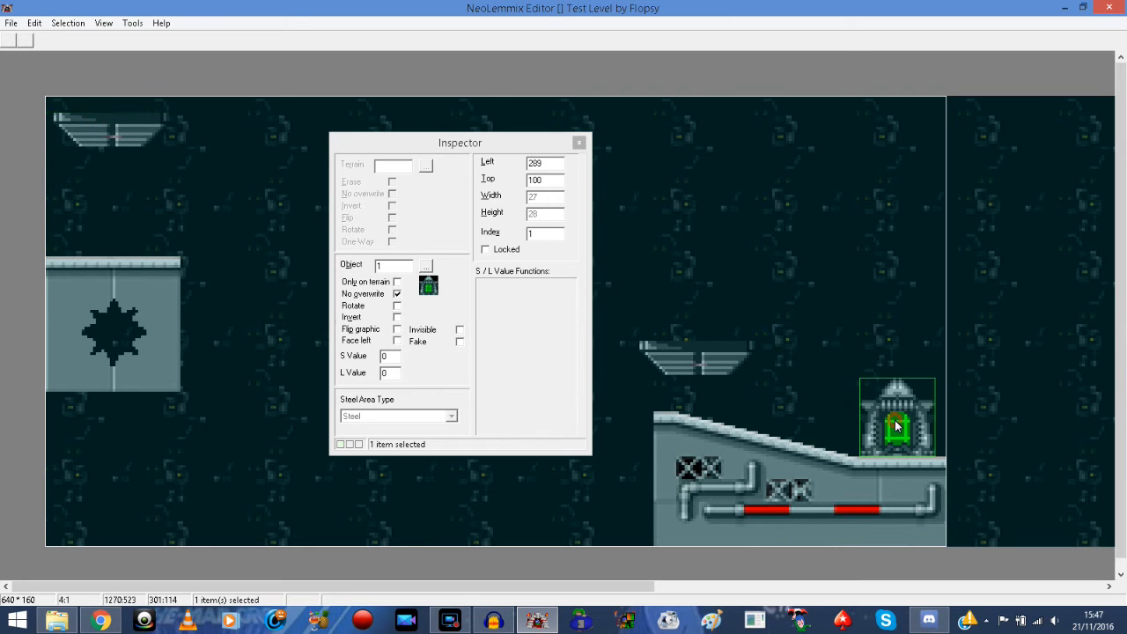
pyautogui.click(709, 369)
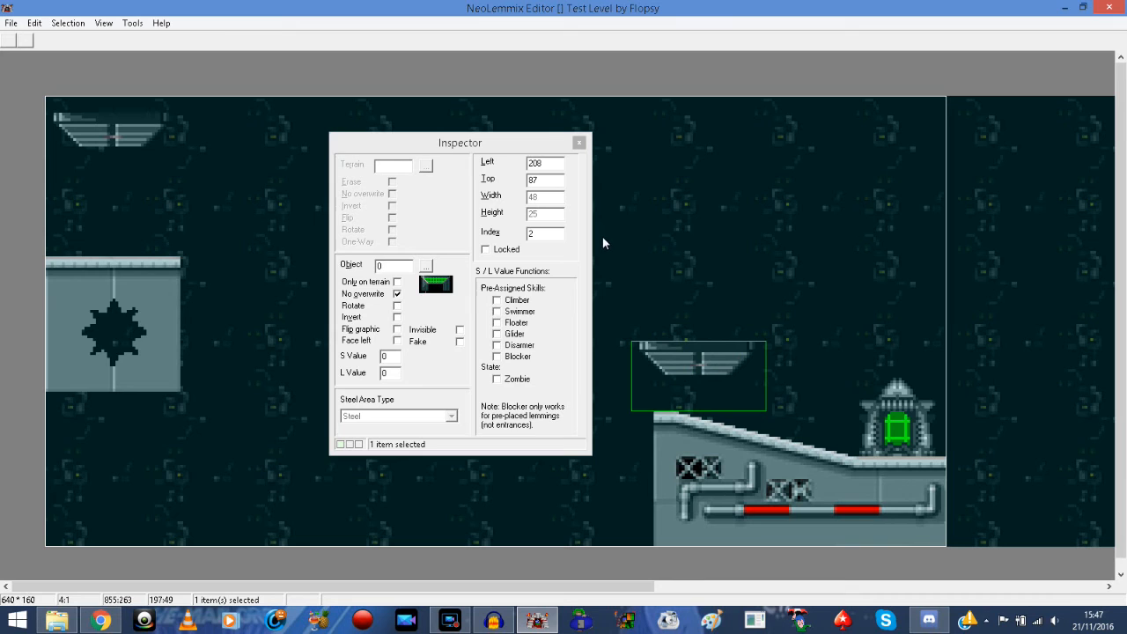
# Set the Index of the entrance above the slope to 0 and check the Index of the other objects.
pyautogui.doubleClick(547, 235)
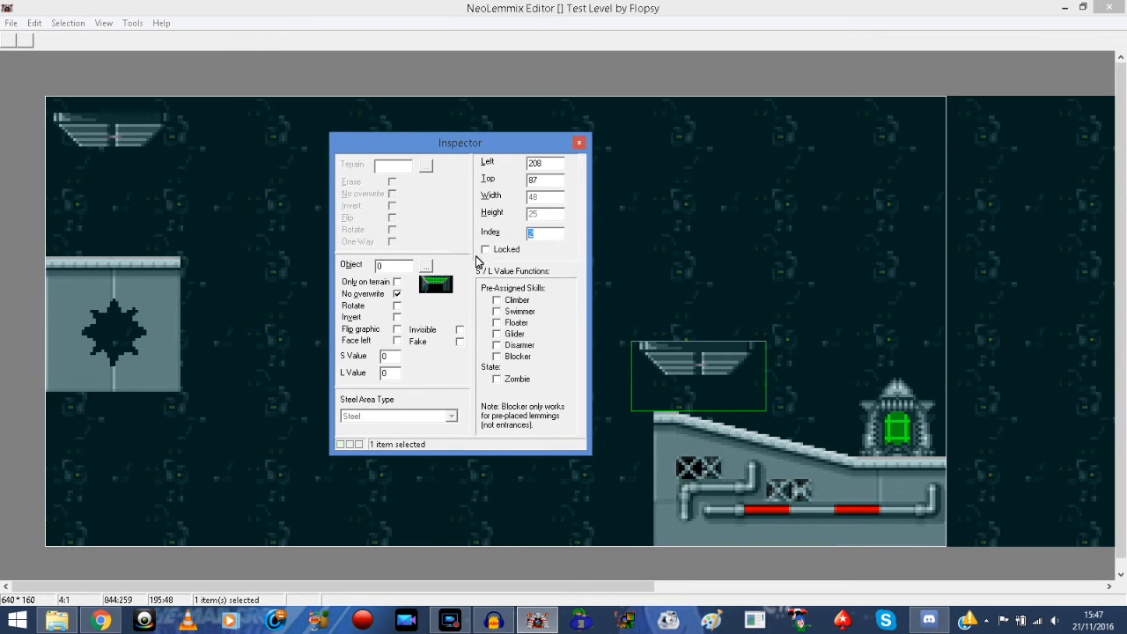
pyautogui.click(918, 419)
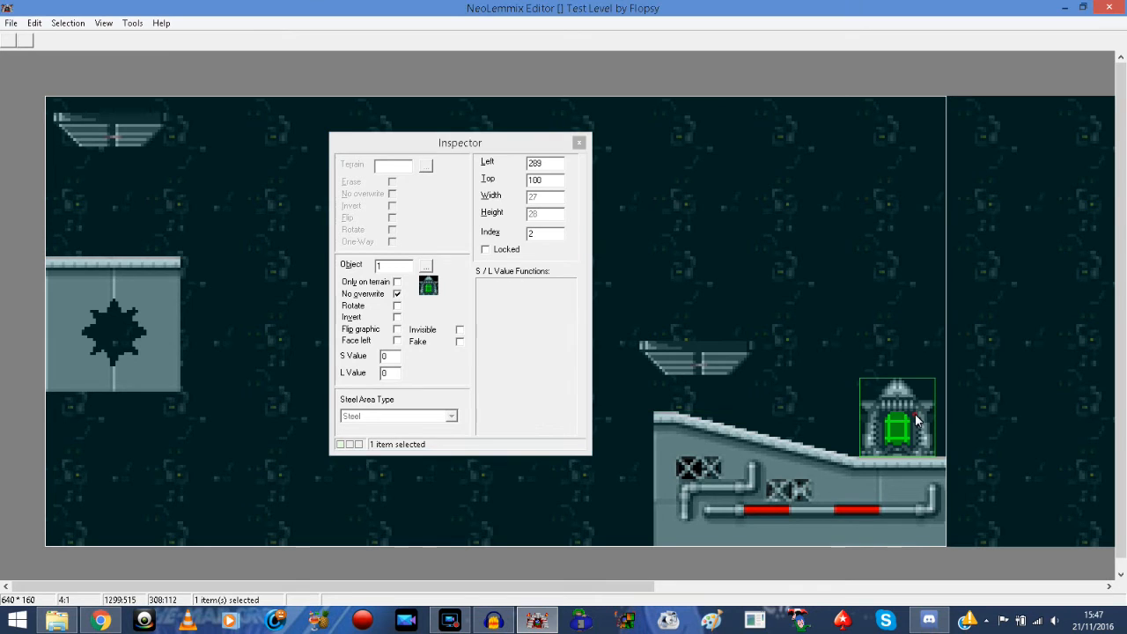
pyautogui.click(100, 124)
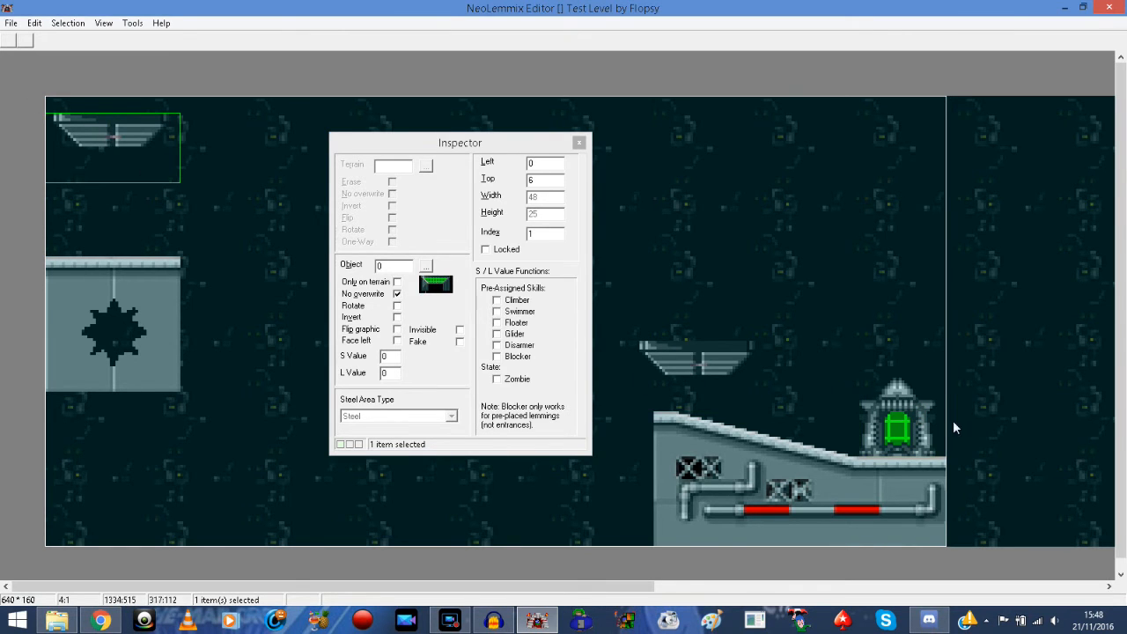
pyautogui.click(919, 423)
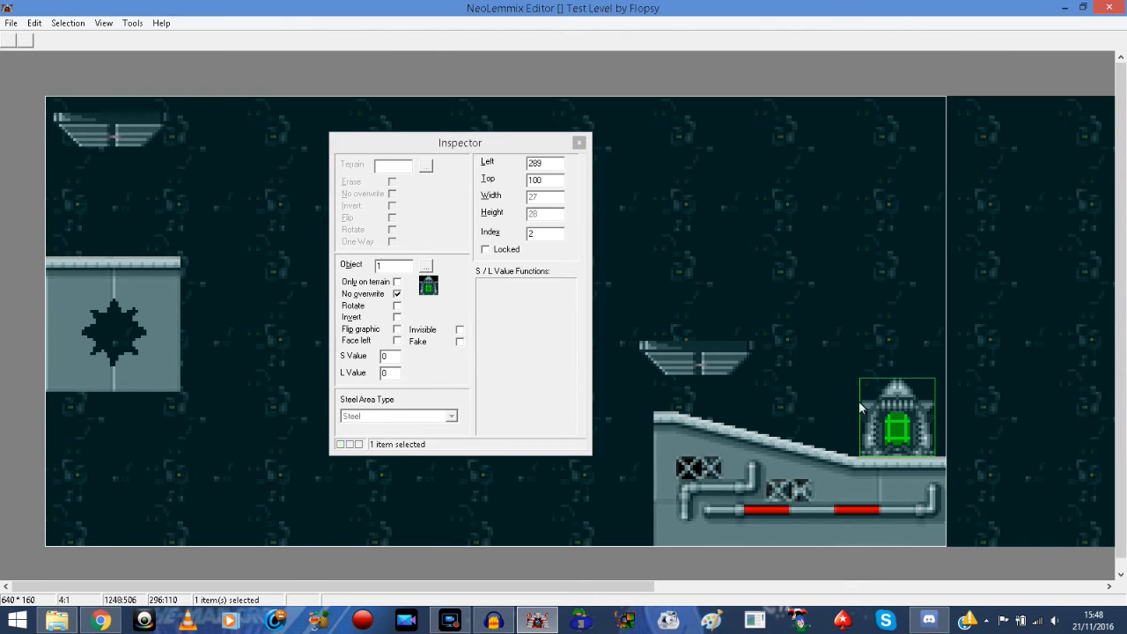
pyautogui.click(691, 224)
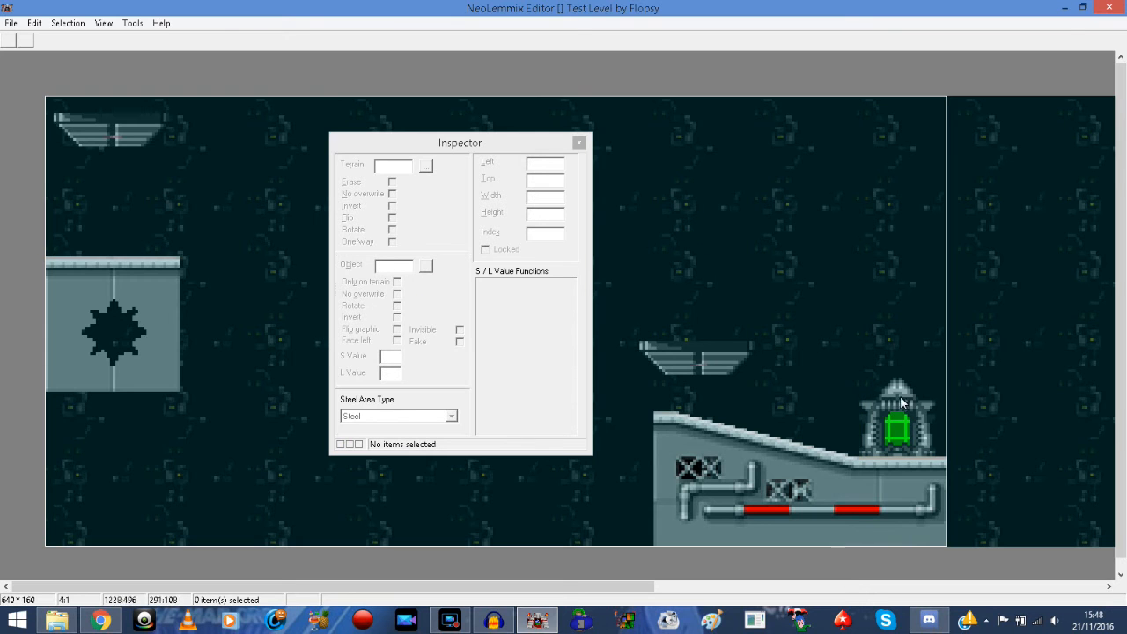
pyautogui.click(727, 362)
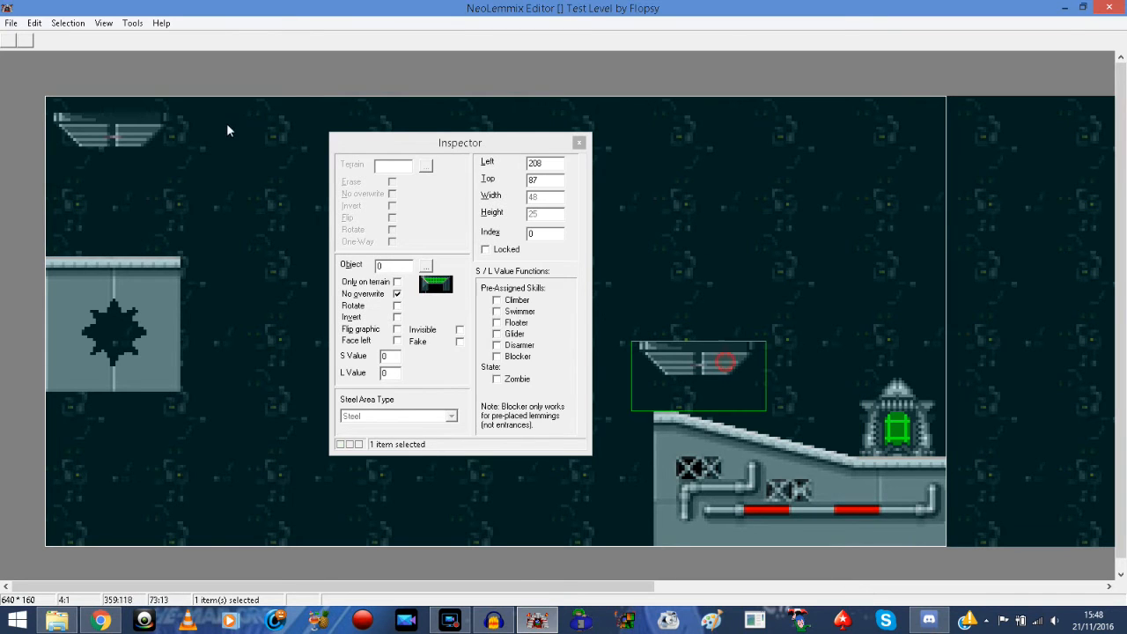
# Playtest the level to examine the order in which the two entrances release lemmings, and return to the editor with nothing selected.
pyautogui.click(132, 23)
pyautogui.click(156, 51)
pyautogui.click(327, 122)
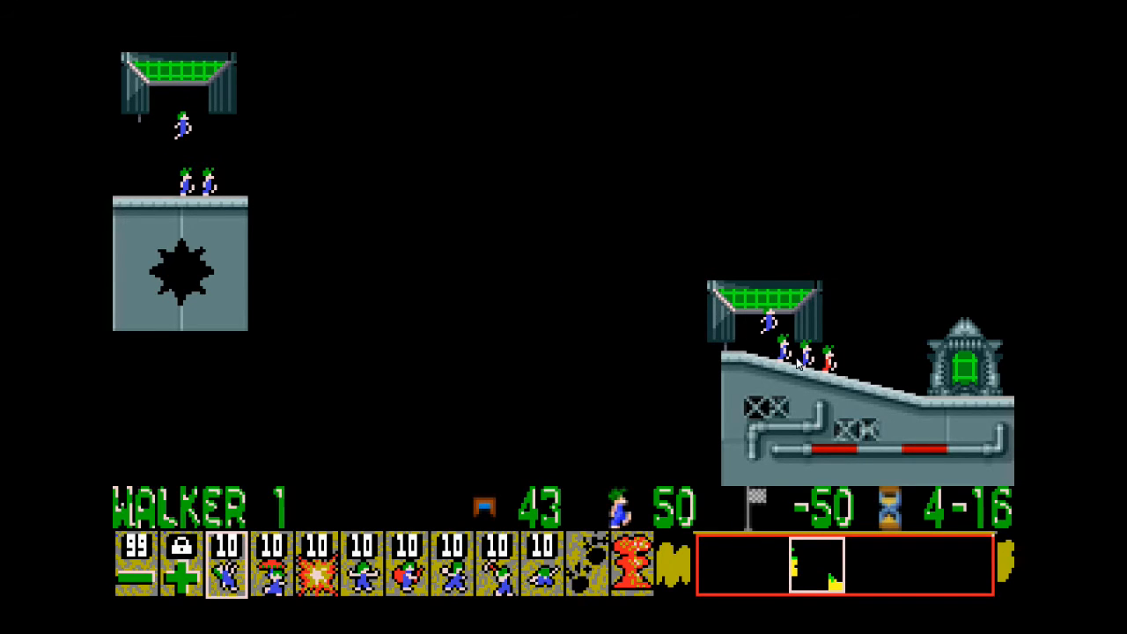
pyautogui.click(575, 295)
pyautogui.click(575, 294)
pyautogui.click(574, 294)
pyautogui.click(575, 294)
pyautogui.click(574, 294)
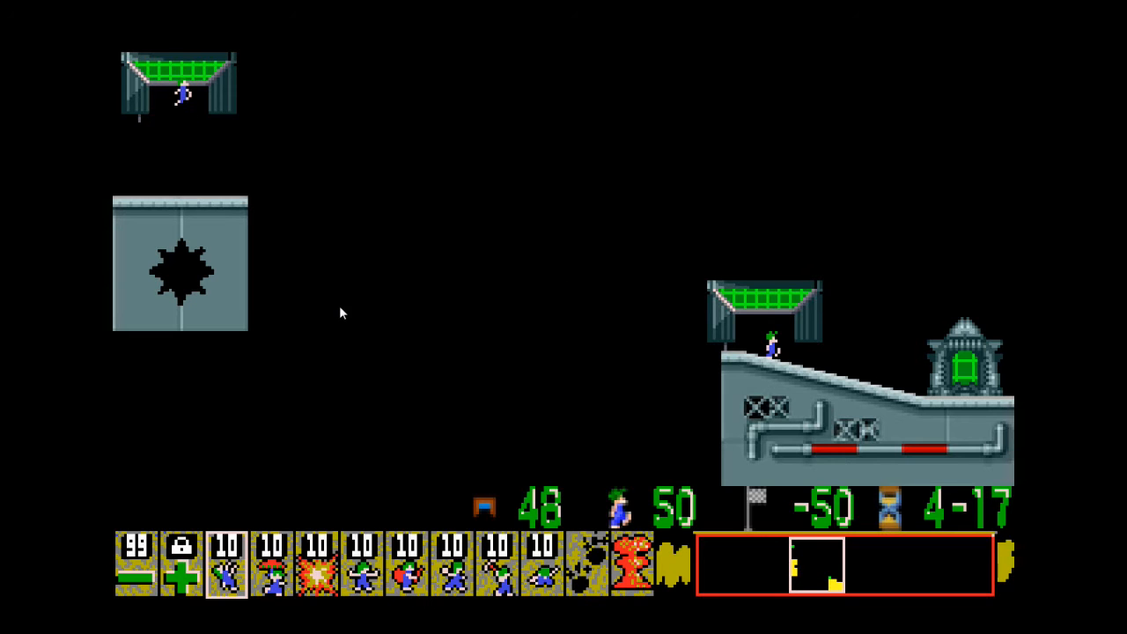
pyautogui.press('Escape')
pyautogui.click(341, 307)
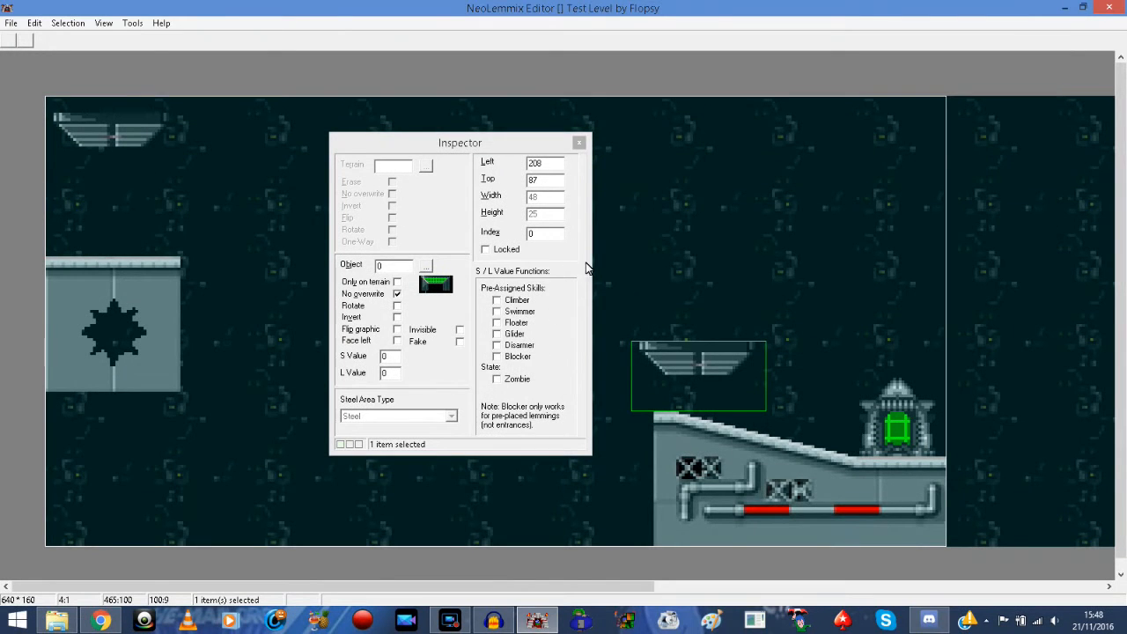
pyautogui.click(749, 183)
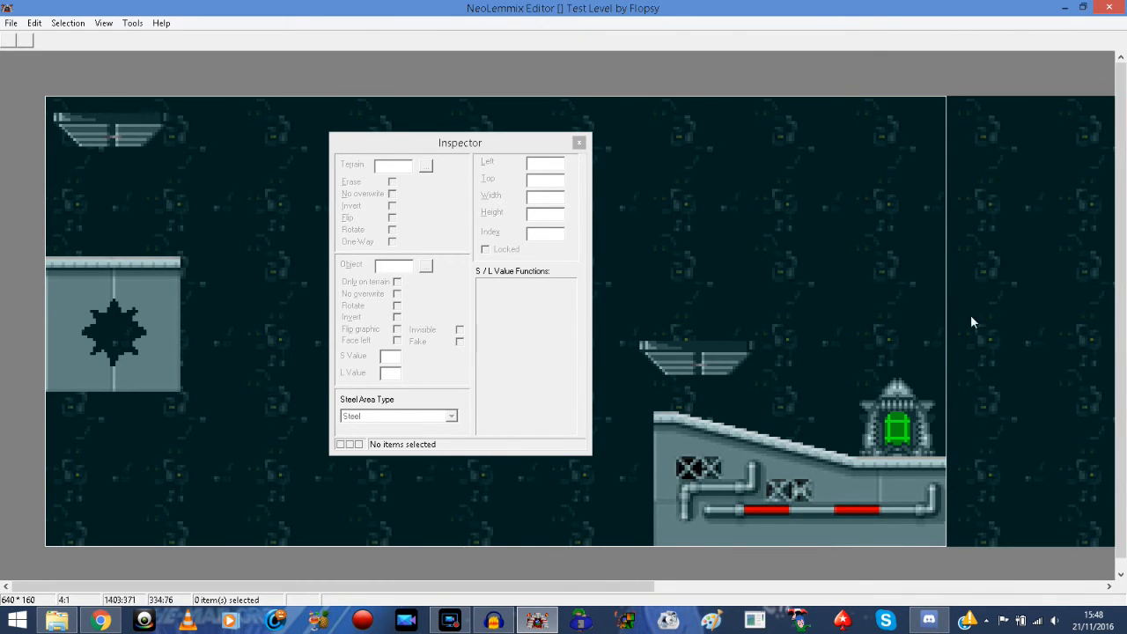
# Delete the entrance above the sloped platform and check the Index of the remaining entrance and the exit.
pyautogui.click(714, 374)
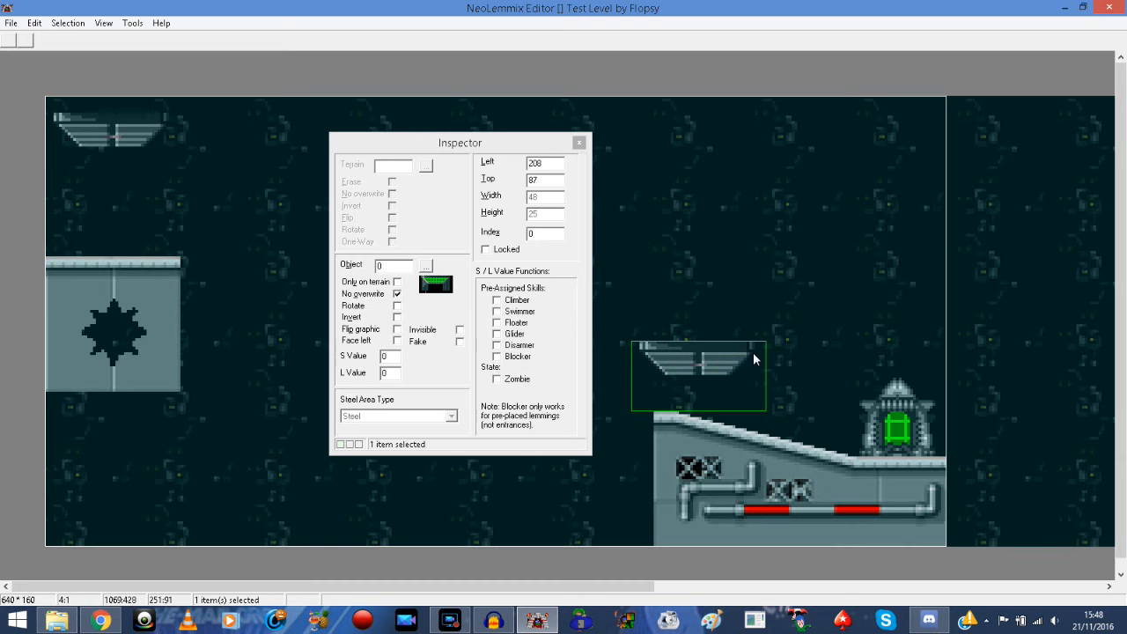
pyautogui.press('Delete')
pyautogui.click(120, 128)
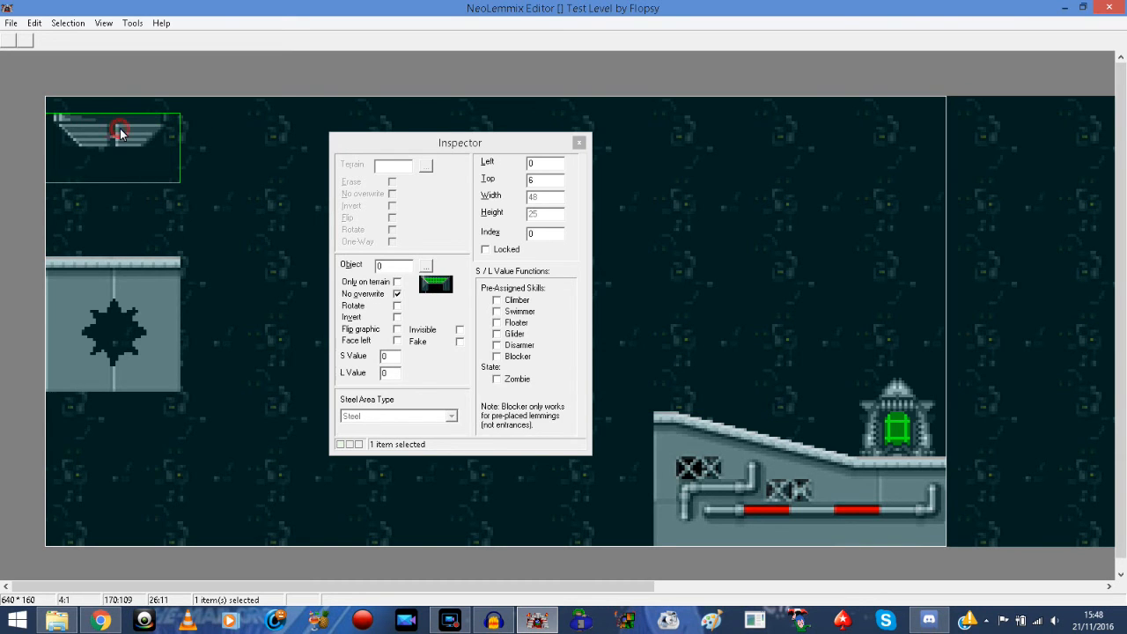
pyautogui.click(889, 414)
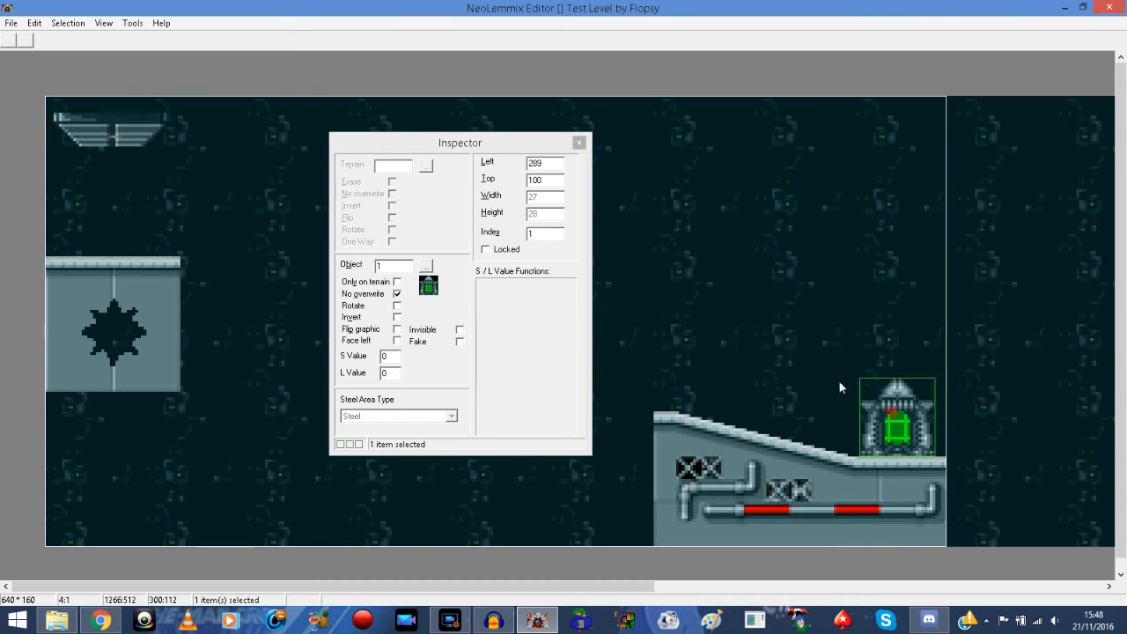
pyautogui.click(112, 125)
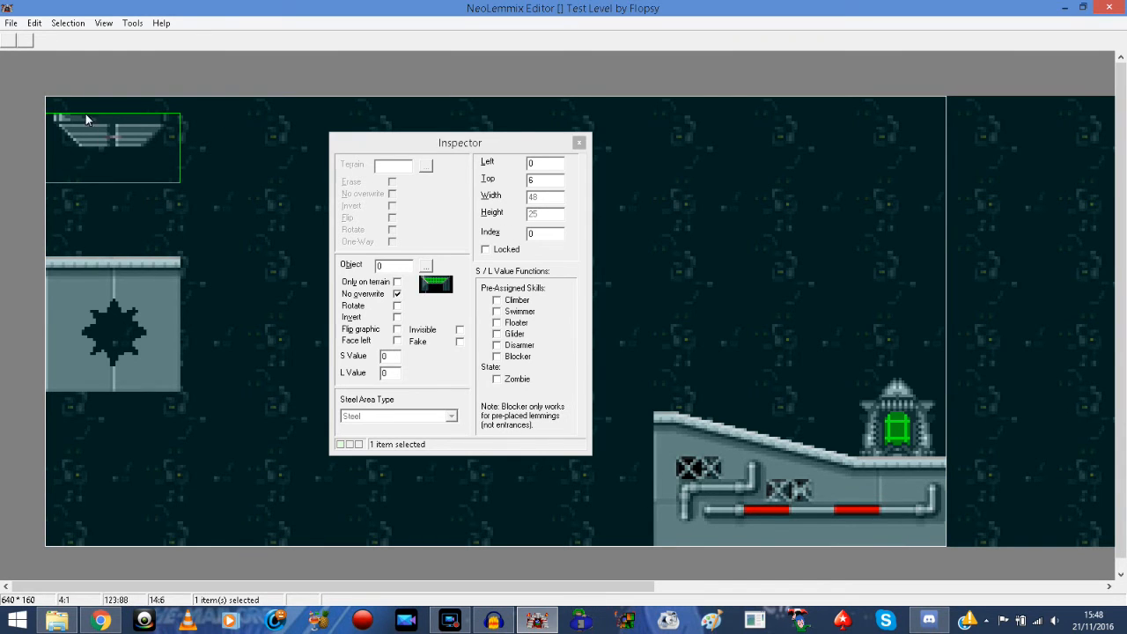
pyautogui.click(287, 220)
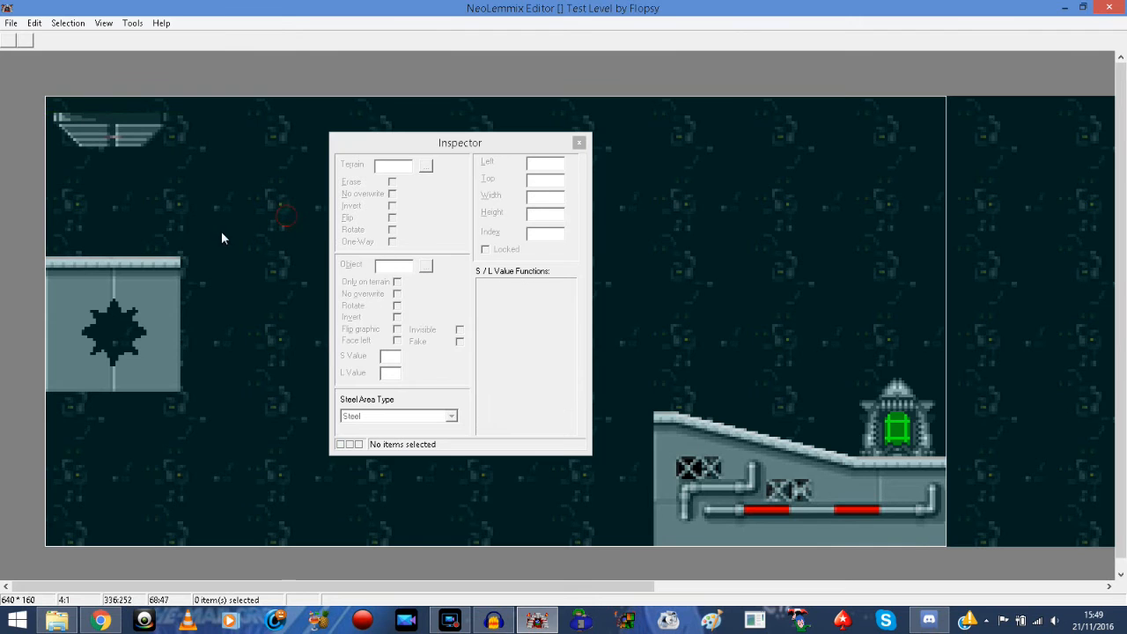
# Compare the Index values of the two flat platform pieces, the star-shaped hole and the sloped platform.
pyautogui.click(159, 271)
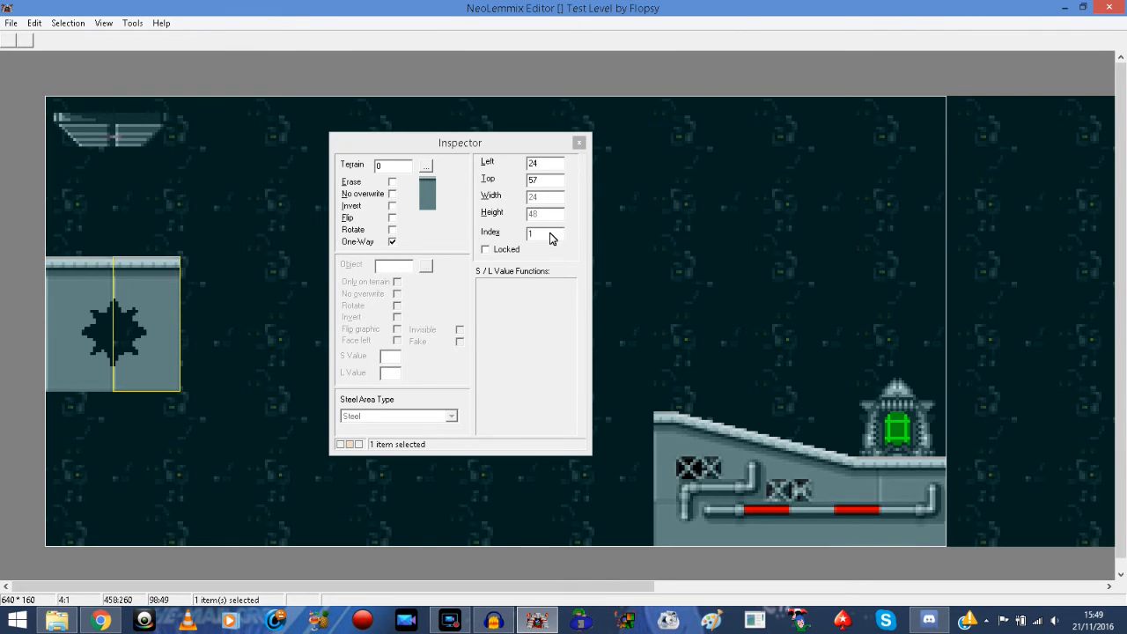
pyautogui.click(79, 282)
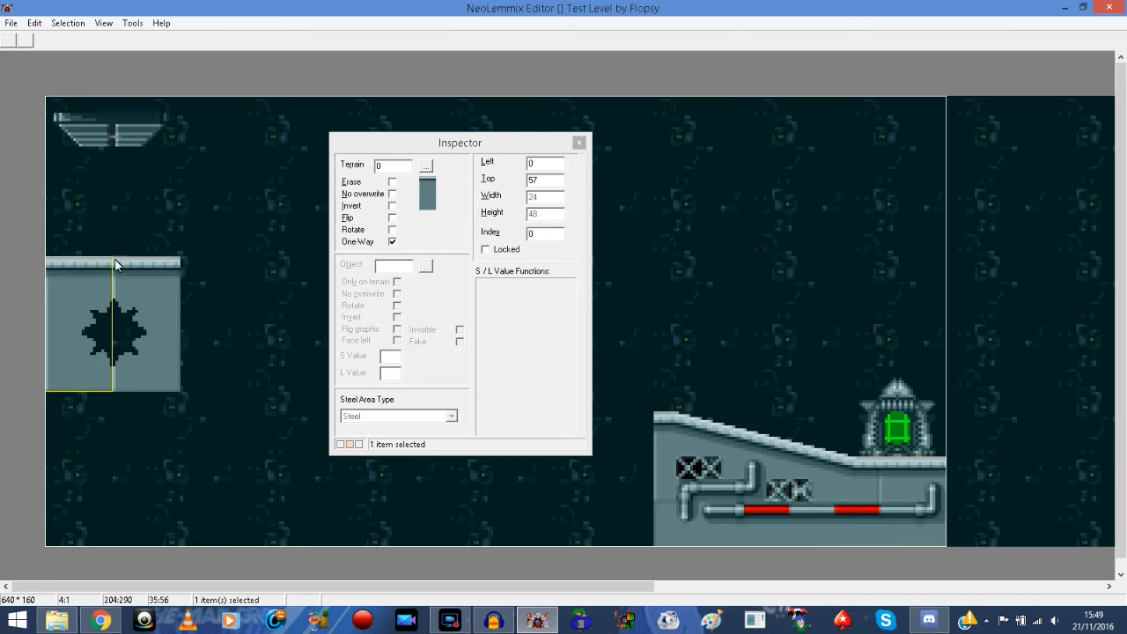
pyautogui.click(220, 192)
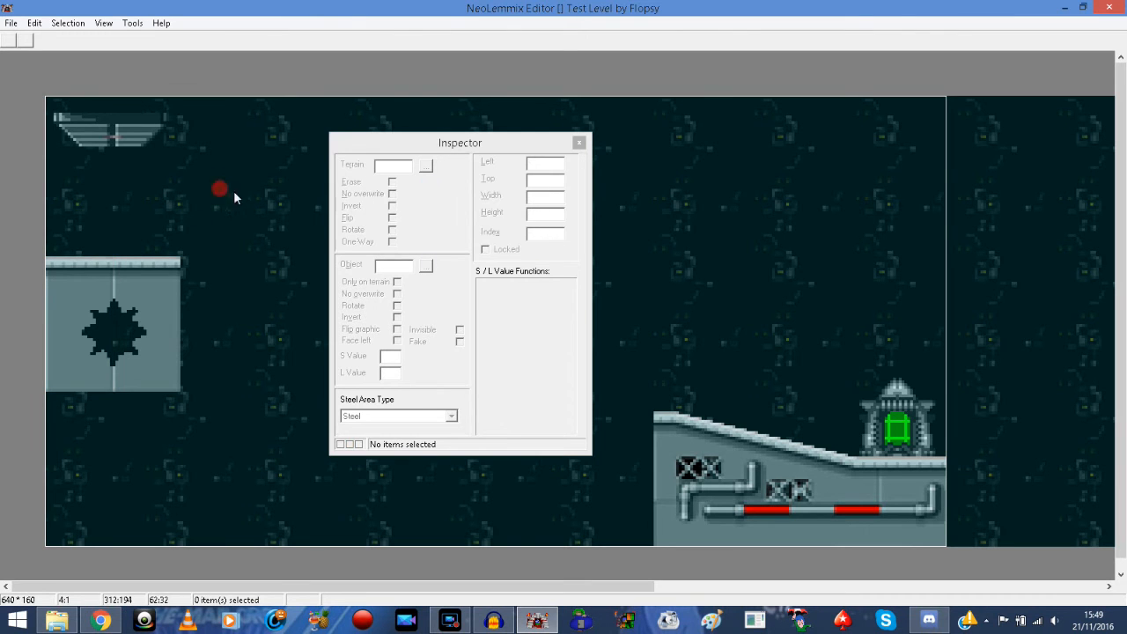
pyautogui.click(154, 278)
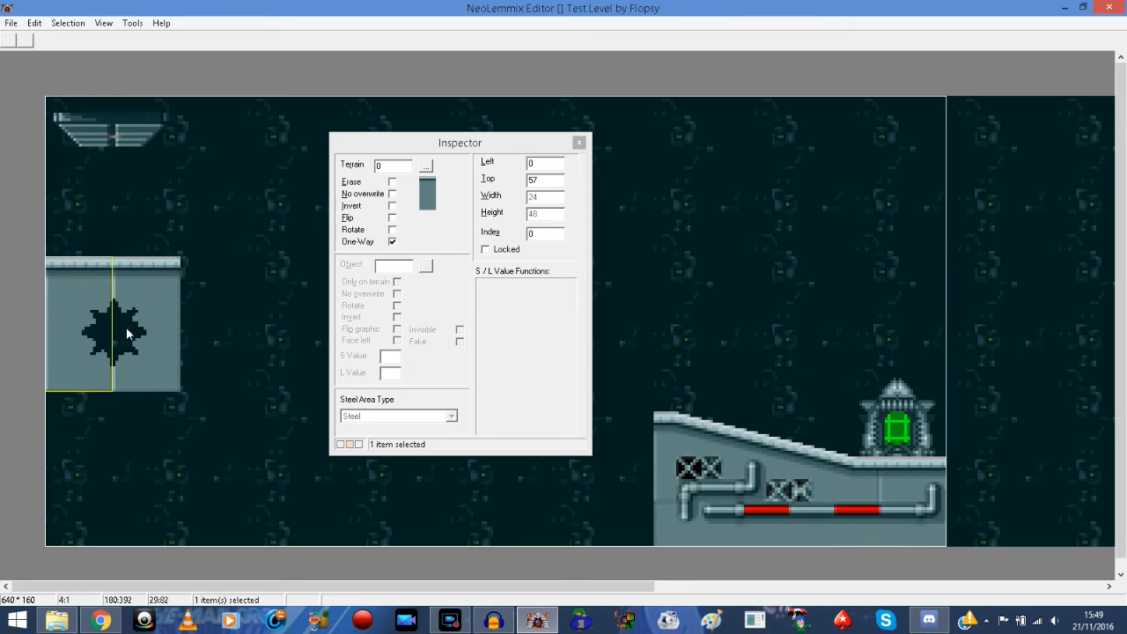
pyautogui.click(125, 327)
pyautogui.click(700, 453)
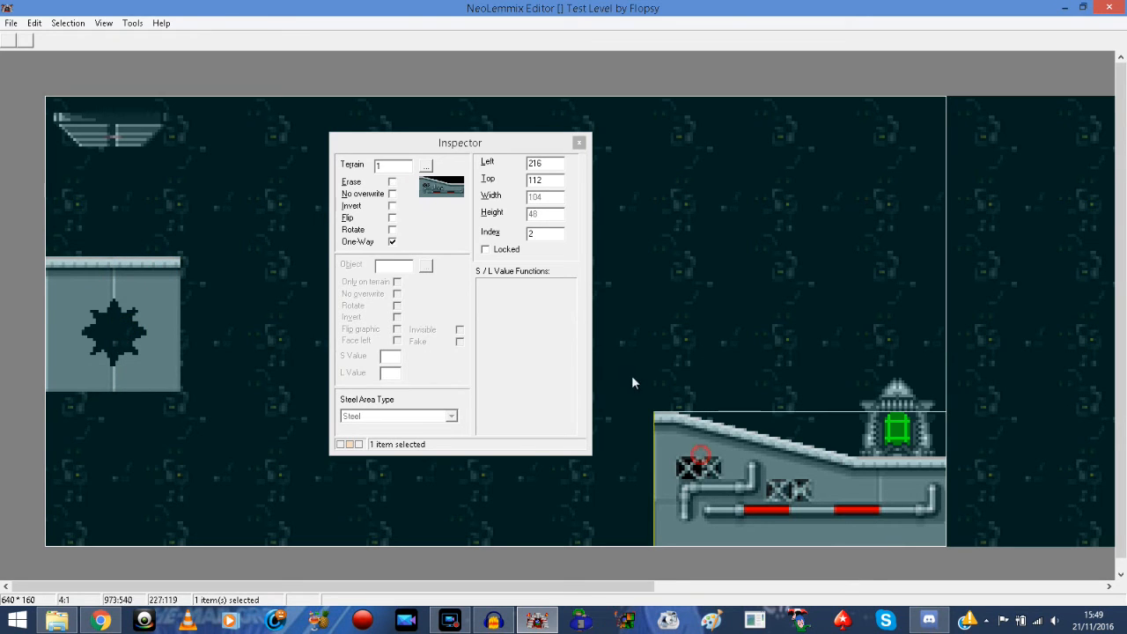
pyautogui.click(227, 218)
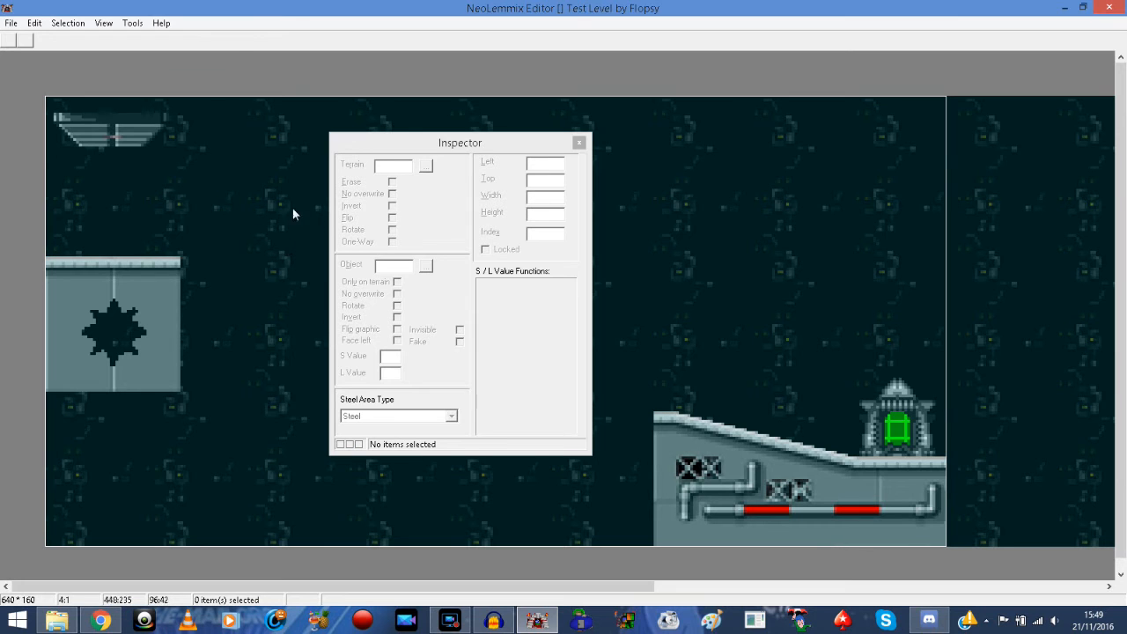
pyautogui.click(165, 271)
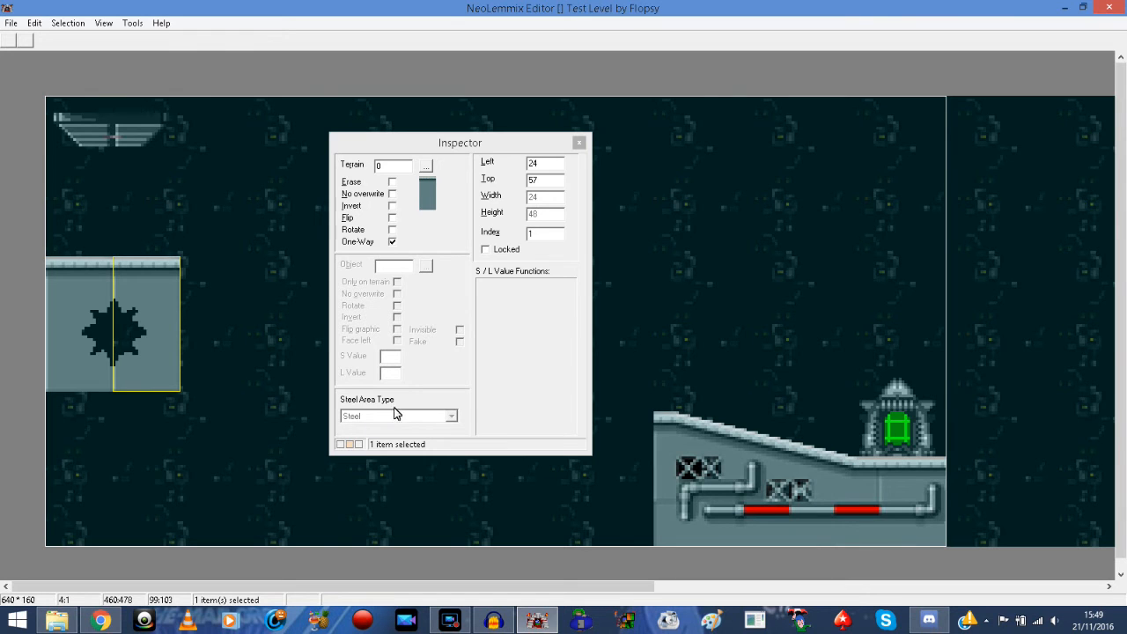
# Insert steel terrain piece 67 from the scrapbrain style between the entrance and the Inspector, at Left 67, Top 28.
pyautogui.rightClick(235, 177)
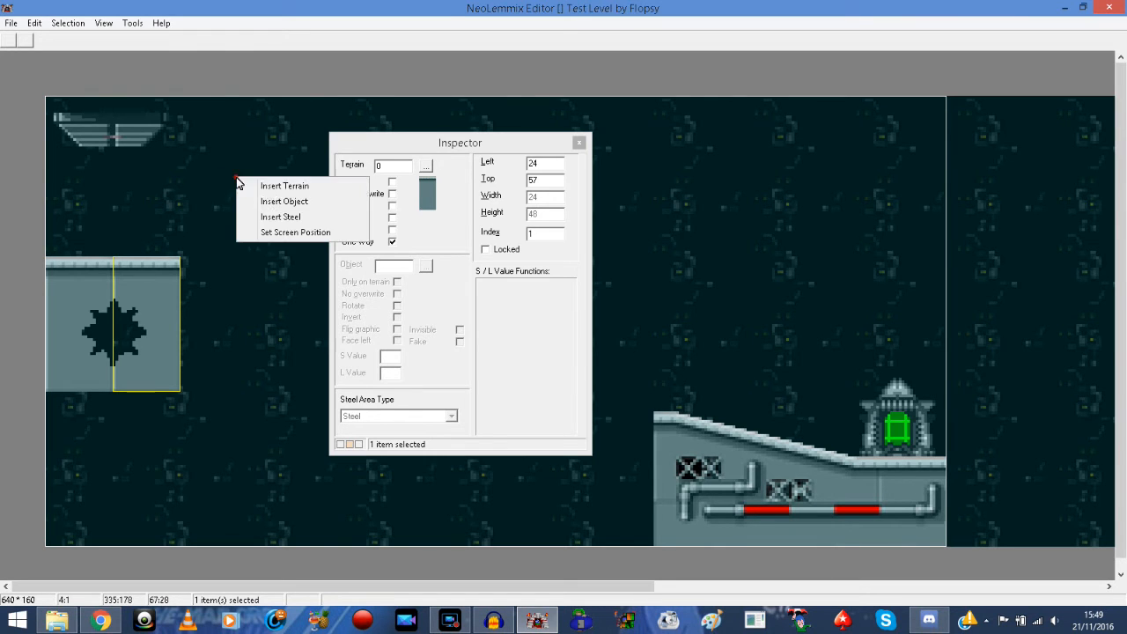
pyautogui.click(272, 187)
pyautogui.moveTo(702, 224); pyautogui.dragTo(702, 379)
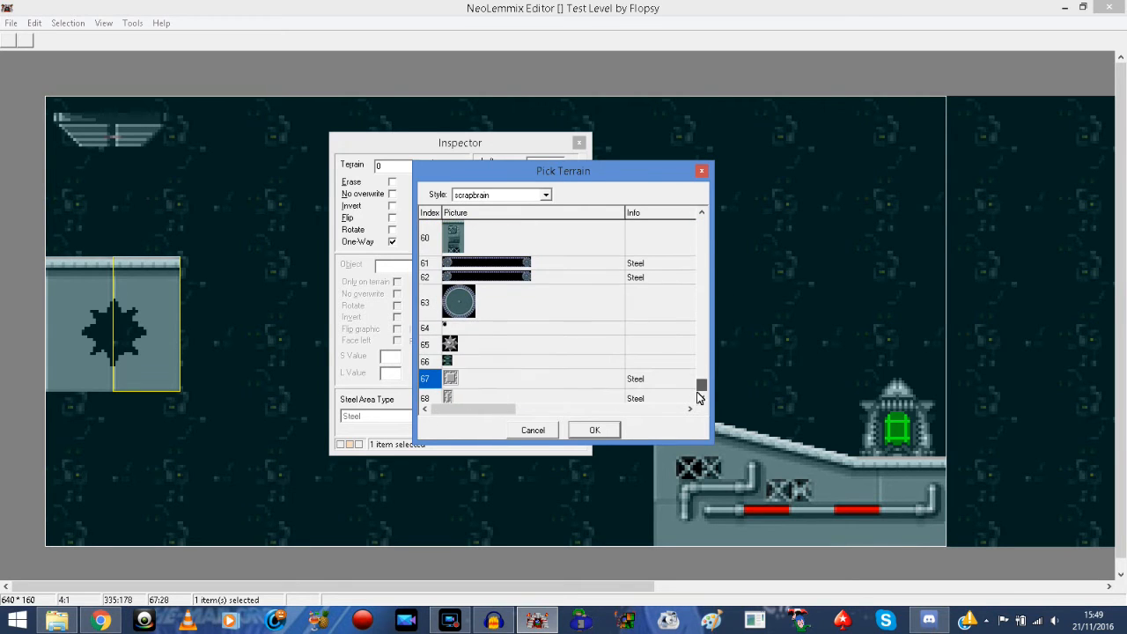
pyautogui.click(454, 380)
pyautogui.click(591, 430)
pyautogui.rightClick(188, 201)
pyautogui.click(206, 213)
pyautogui.moveTo(702, 224); pyautogui.dragTo(678, 395)
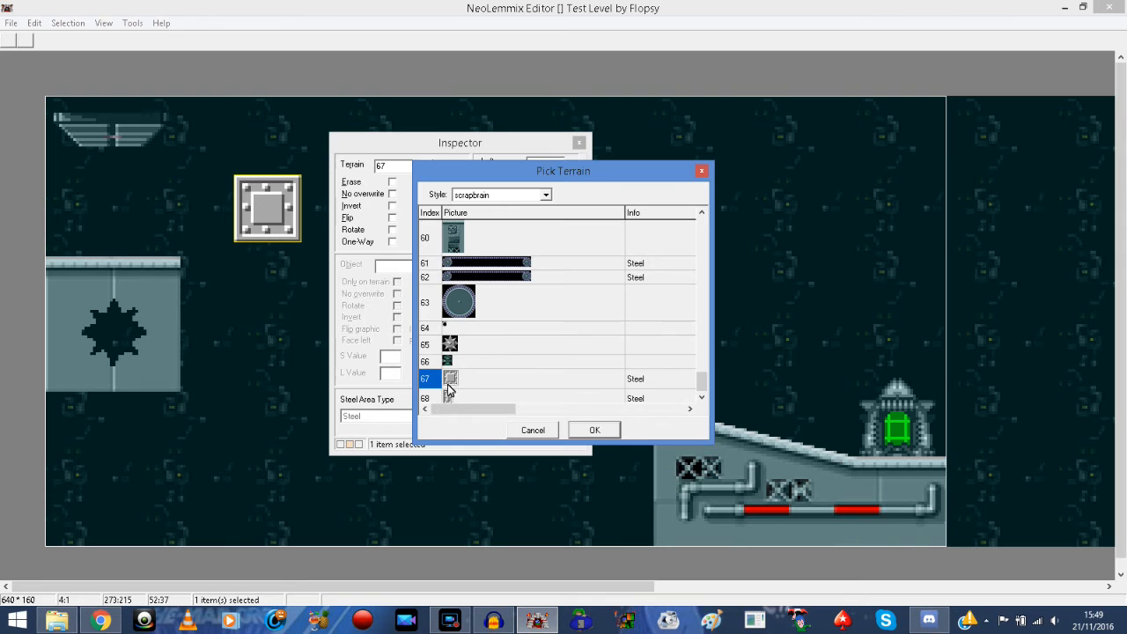
pyautogui.click(701, 170)
# Examine whether the Steel Area Type setting is available for the steel block, the entrance and the flat platform piece.
pyautogui.click(196, 180)
pyautogui.click(264, 204)
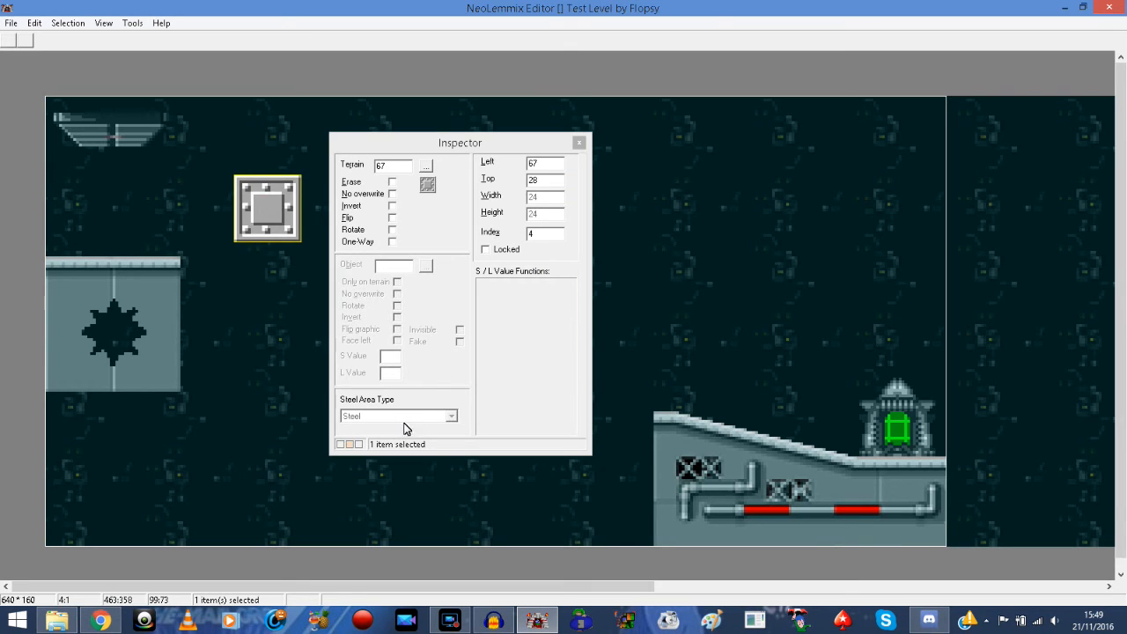
pyautogui.click(432, 420)
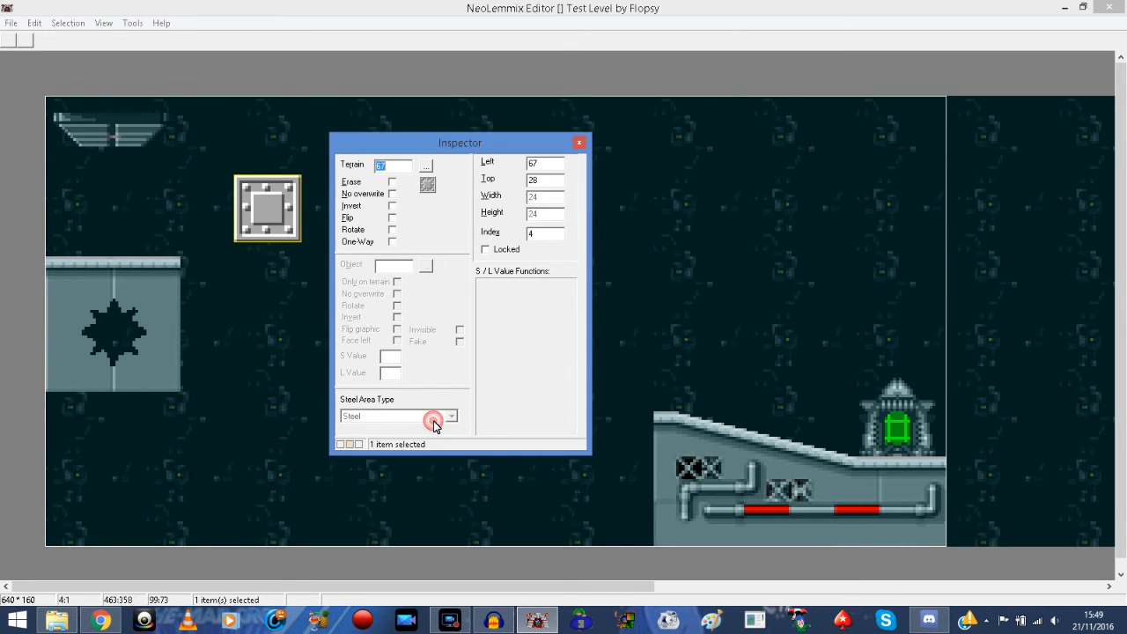
pyautogui.click(195, 126)
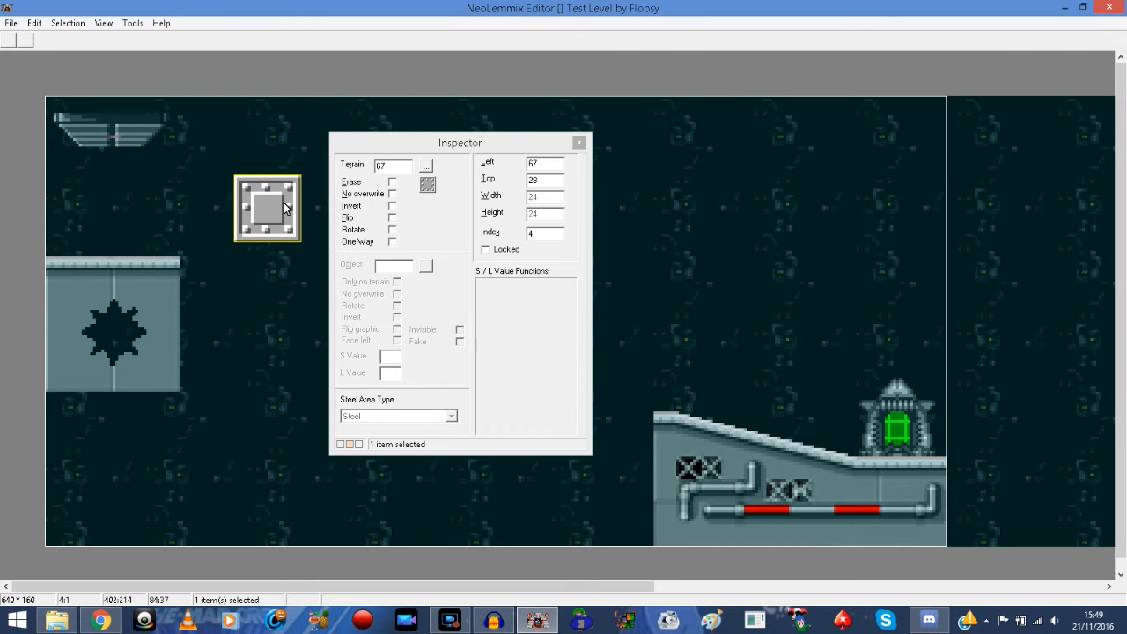
pyautogui.click(201, 190)
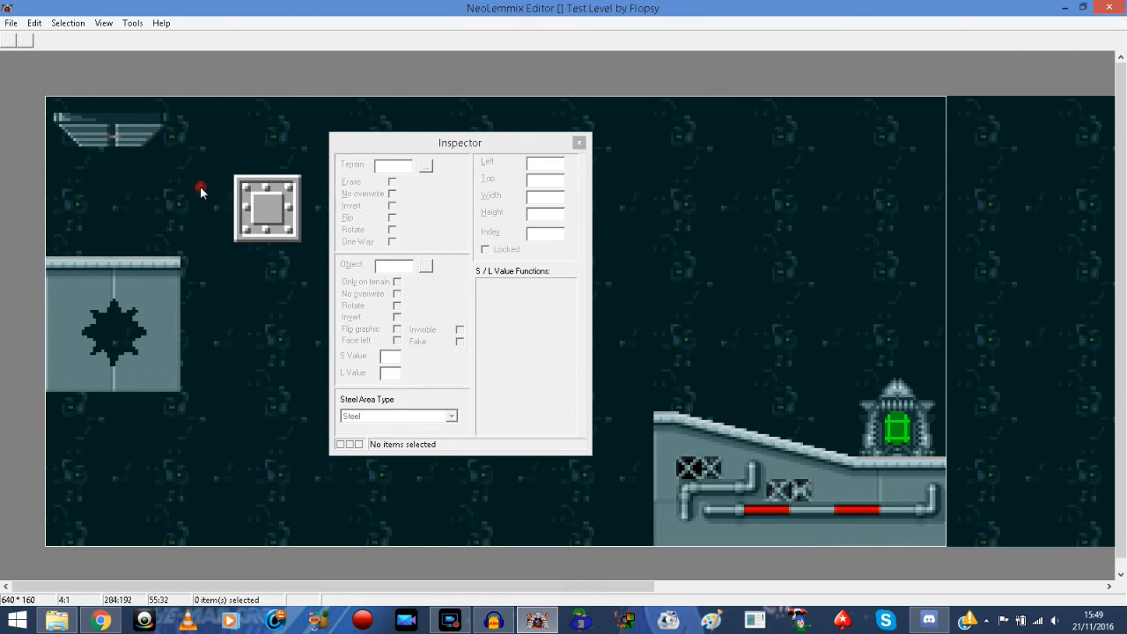
pyautogui.click(113, 134)
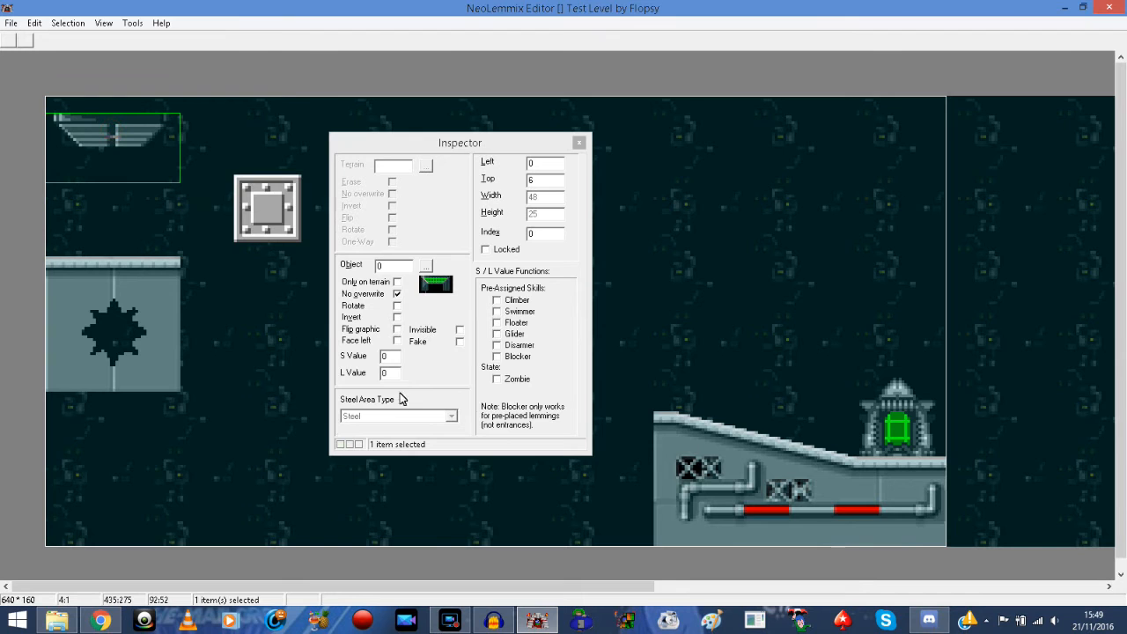
pyautogui.click(165, 212)
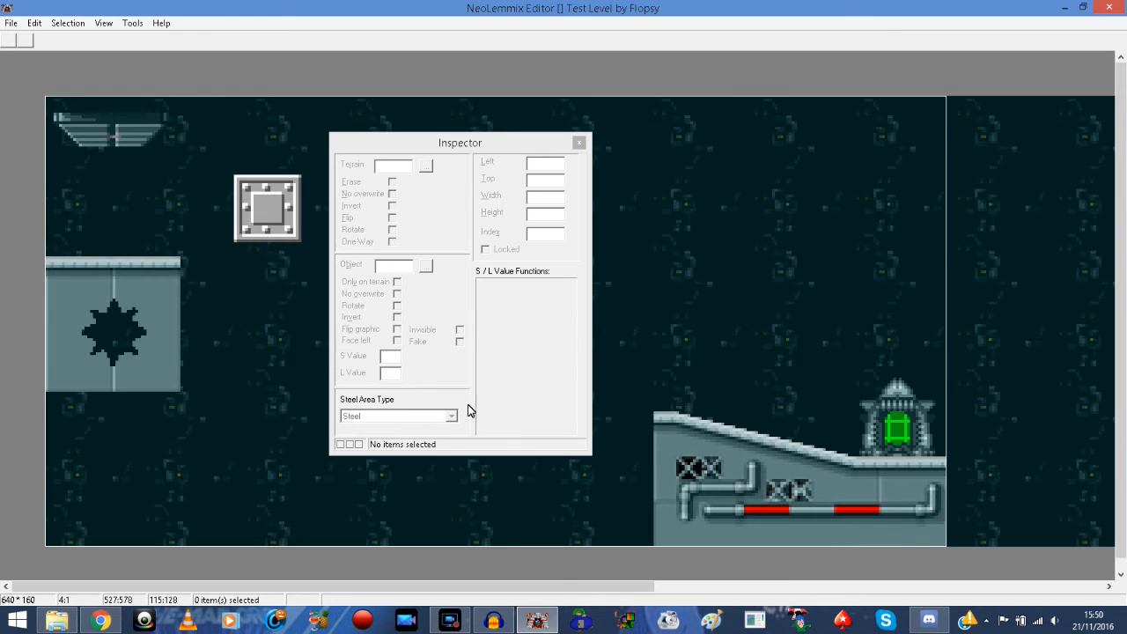
pyautogui.click(255, 212)
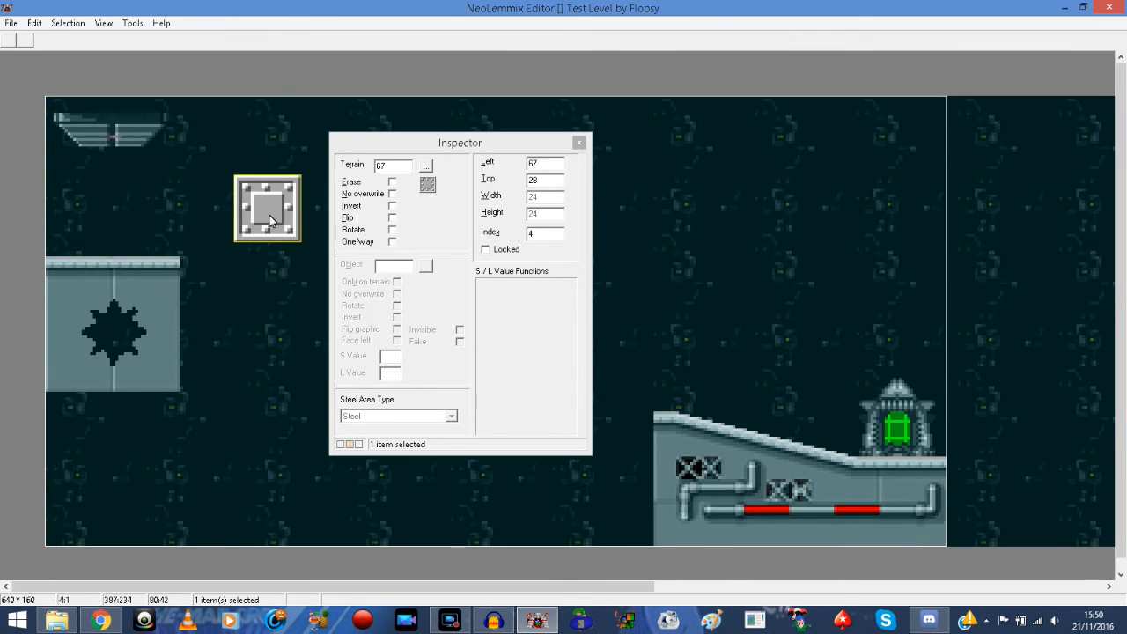
pyautogui.click(160, 281)
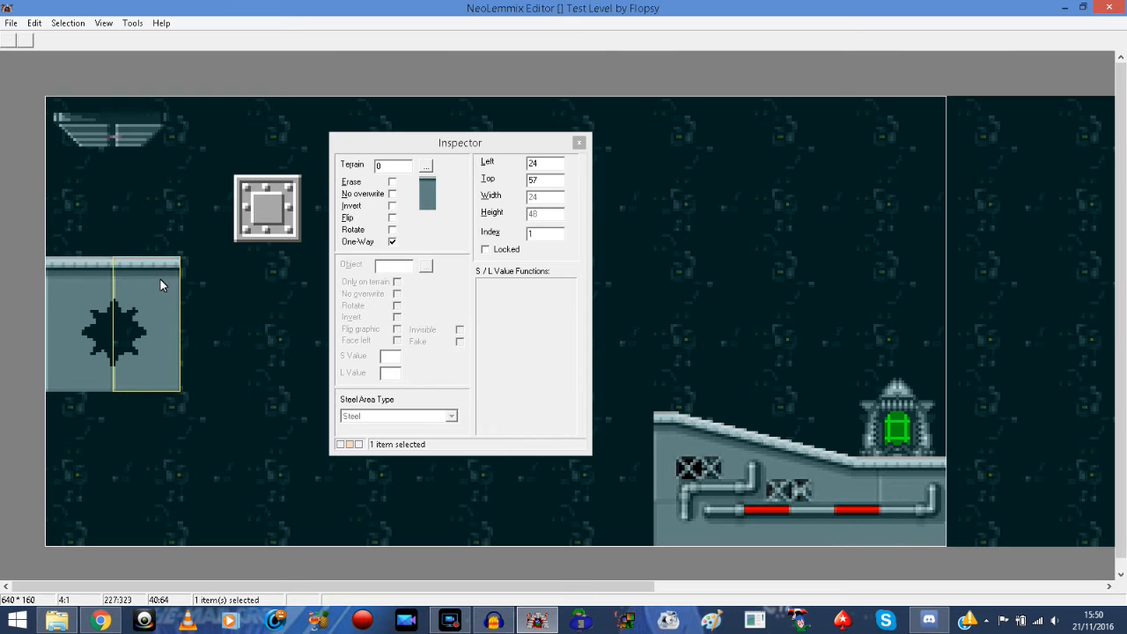
# Select the upper-left entrance and nudge it in small increments up to Top 3, keeping Left at 0.
pyautogui.click(111, 126)
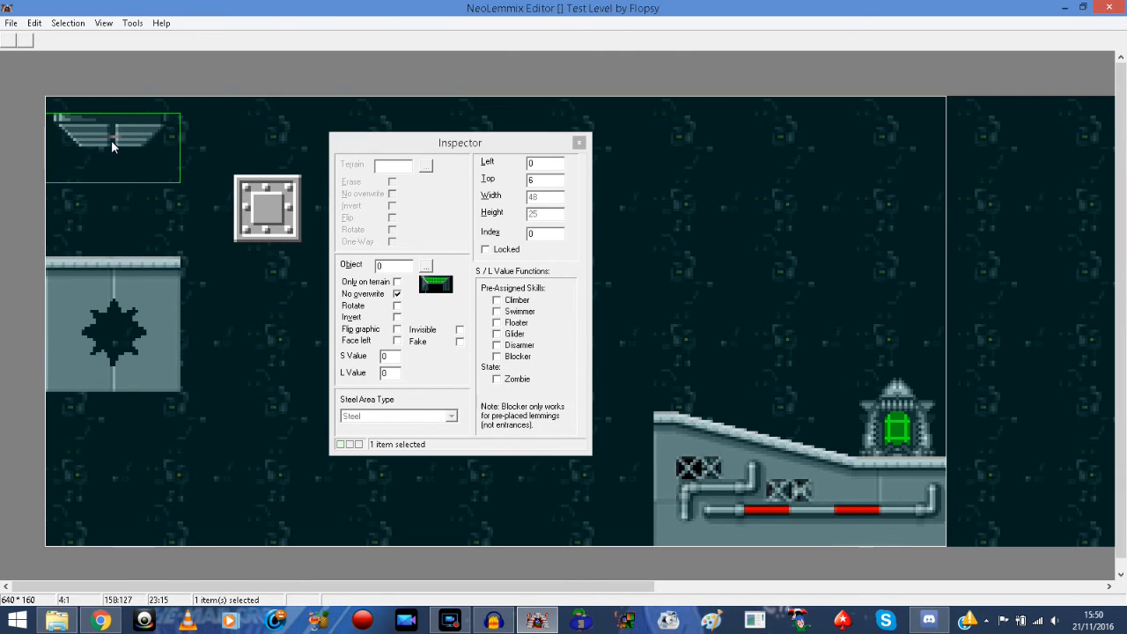
pyautogui.press('Right')
pyautogui.press('Left')
pyautogui.press('Up')
pyautogui.press('Up')
pyautogui.press('Up')
pyautogui.press('Up')
pyautogui.press('Up')
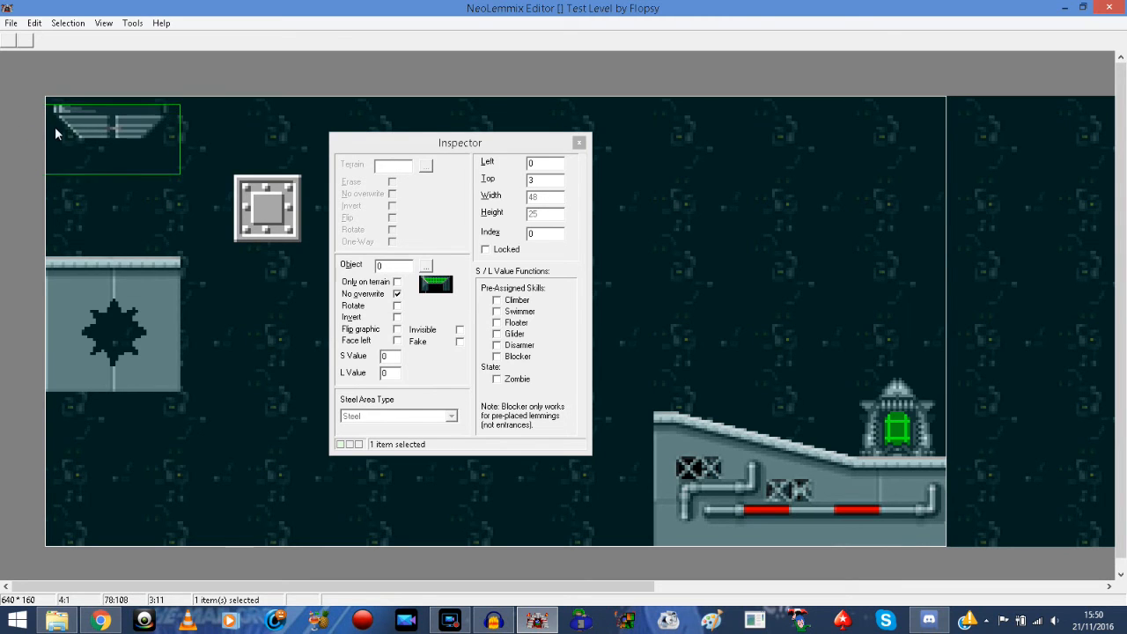
# Nudge the upper-left entrance back down to Top 6.
pyautogui.press('Down')
pyautogui.press('Down')
pyautogui.press('Down')
pyautogui.press('Down')
pyautogui.press('Down')
pyautogui.press('Down')
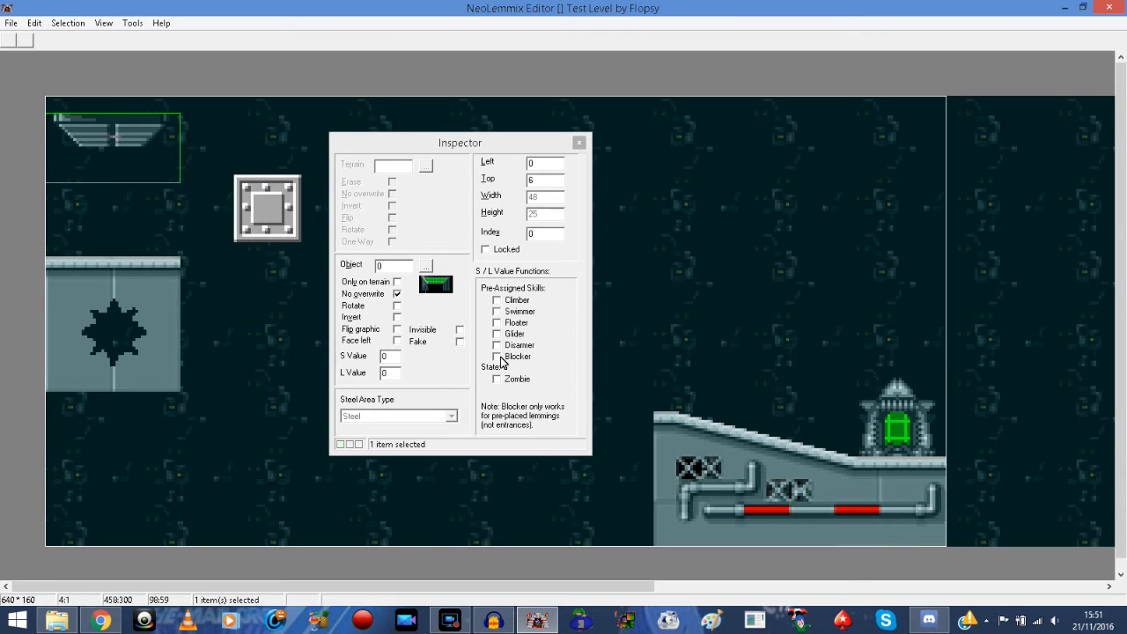
# Give the upper-left entrance the Climber pre-assigned skill and close the Inspector.
pyautogui.click(490, 300)
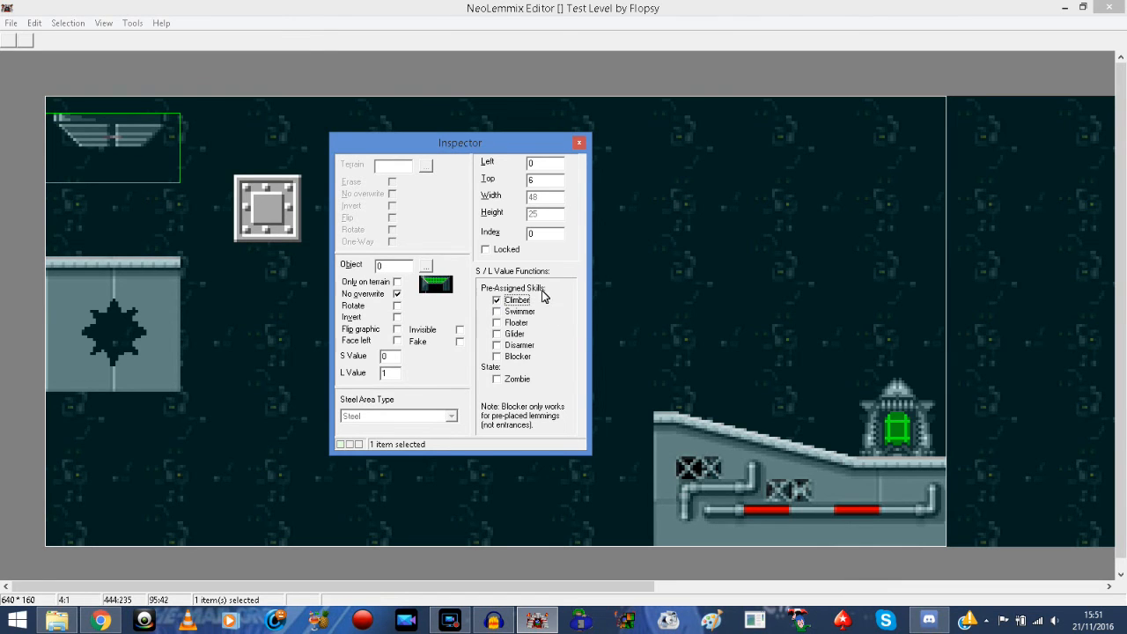
pyautogui.click(578, 142)
# Insert pickup object 20 from the scrapbrain style and place it directly beside the upper-left entrance.
pyautogui.rightClick(213, 136)
pyautogui.click(255, 159)
pyautogui.moveTo(701, 227); pyautogui.dragTo(712, 352)
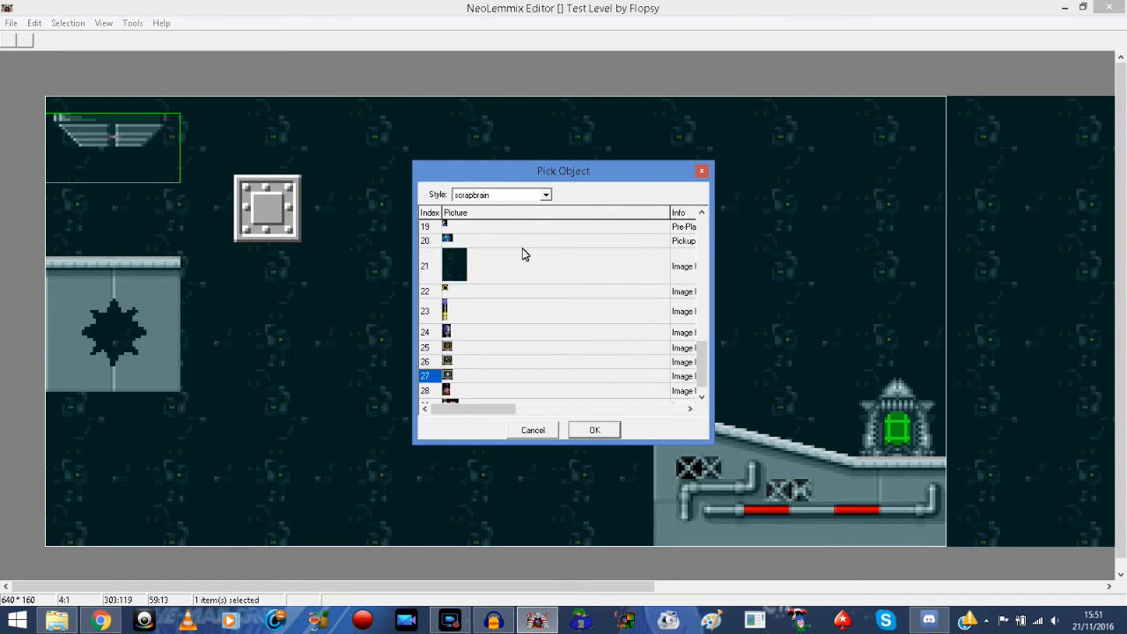
pyautogui.click(440, 241)
pyautogui.click(594, 429)
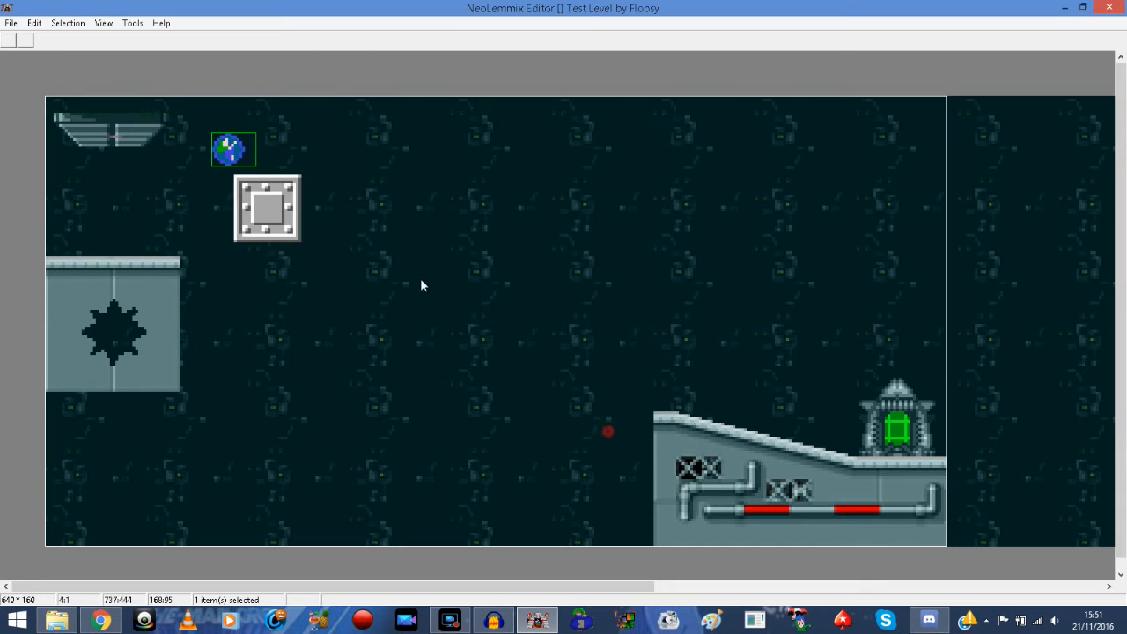
pyautogui.moveTo(190, 120); pyautogui.dragTo(185, 119)
pyautogui.click(255, 125)
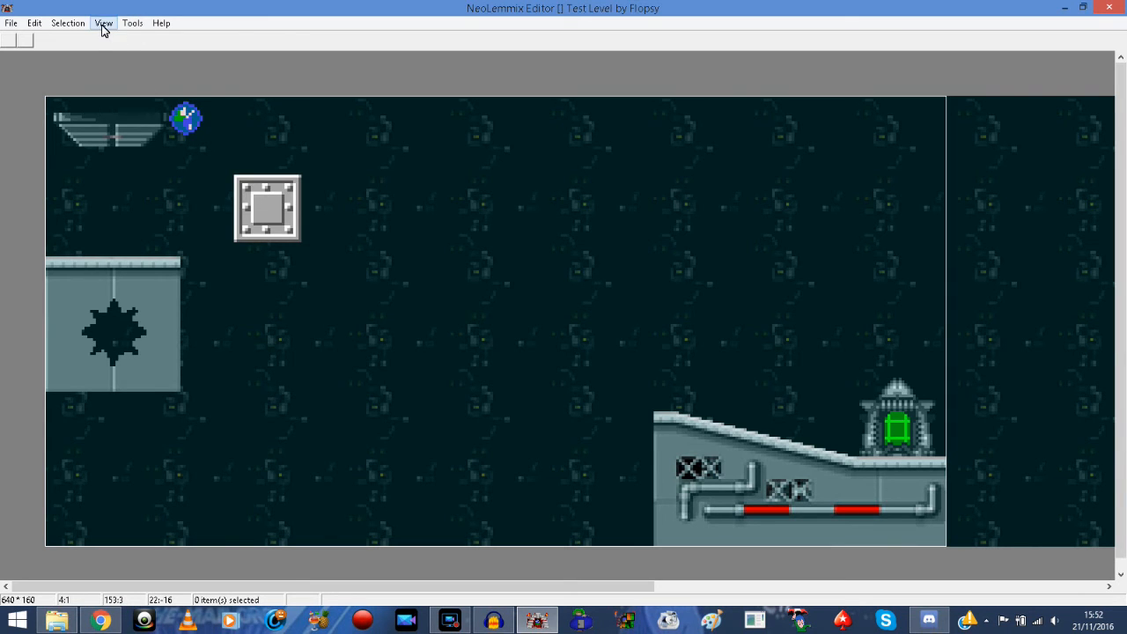
# Delete the pickup object beside the entrance and reopen the Inspector.
pyautogui.click(193, 123)
pyautogui.click(103, 23)
pyautogui.click(154, 81)
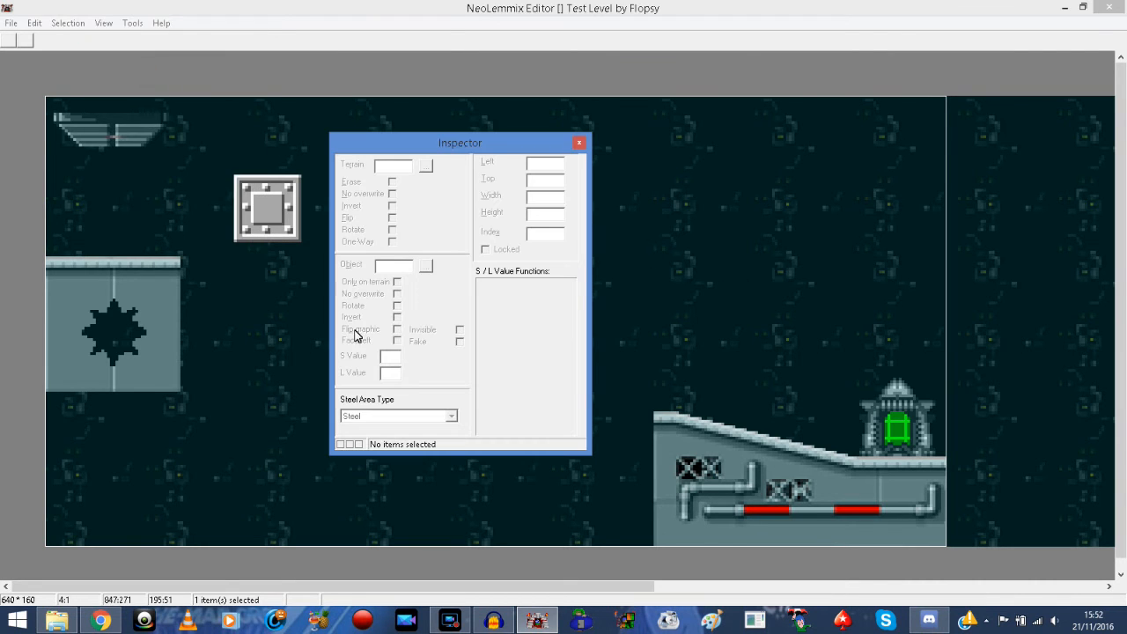
# Clear the Climber pre-assigned skill of the upper-left entrance.
pyautogui.click(116, 134)
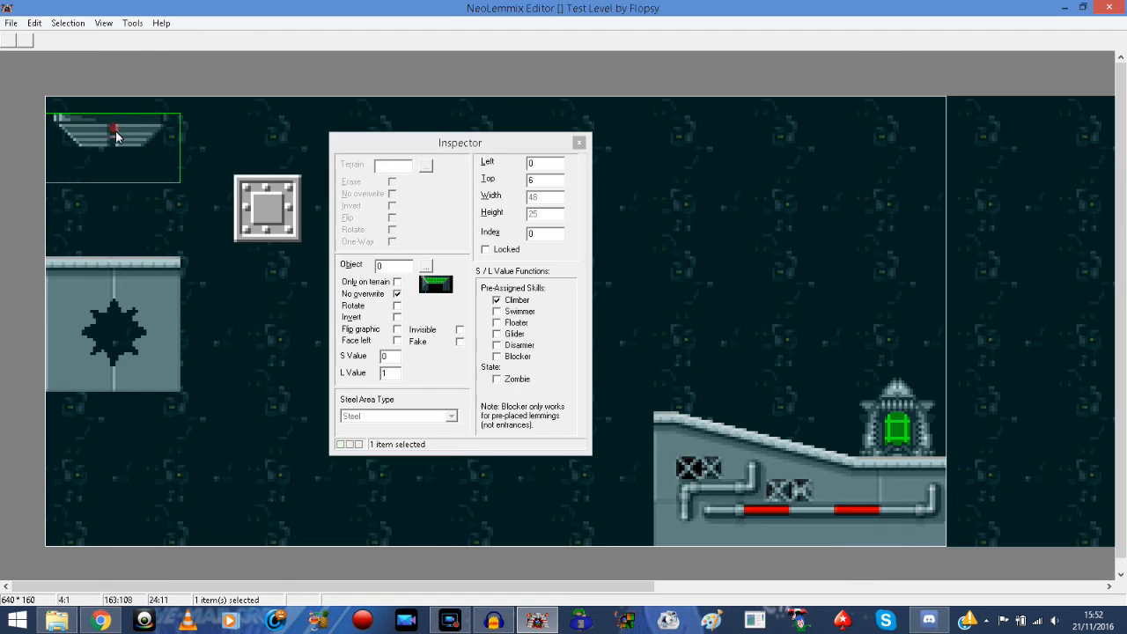
pyautogui.click(498, 303)
pyautogui.click(517, 355)
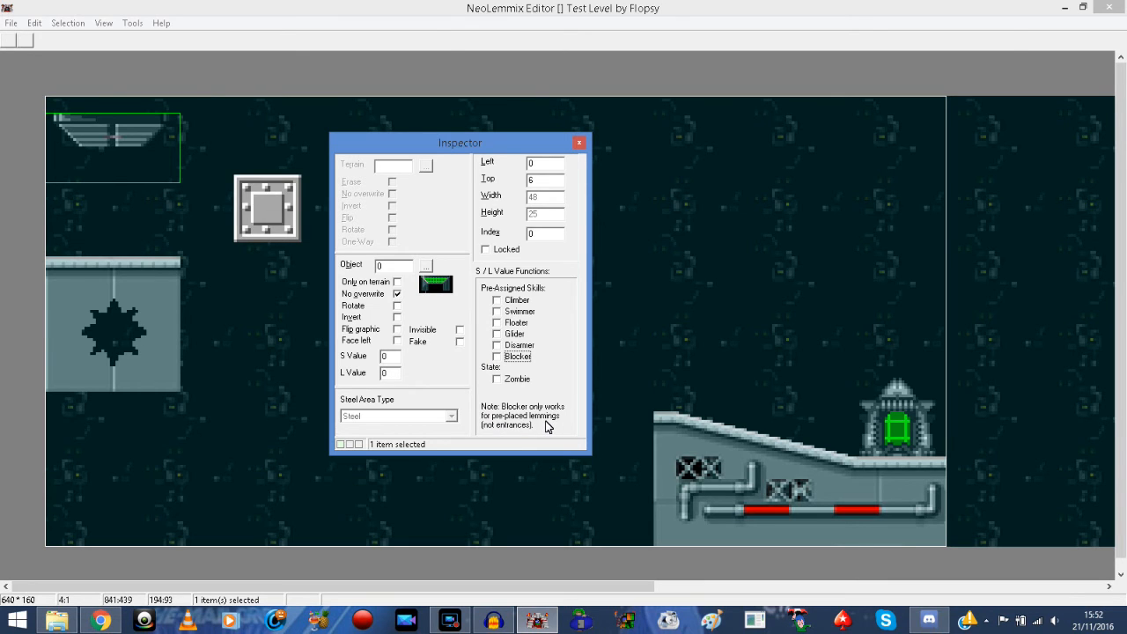
# Insert pre-placed lemming object 19 from the scrapbrain style and place it on the upper end of the sloped terrain at about 218, 102.
pyautogui.rightClick(246, 344)
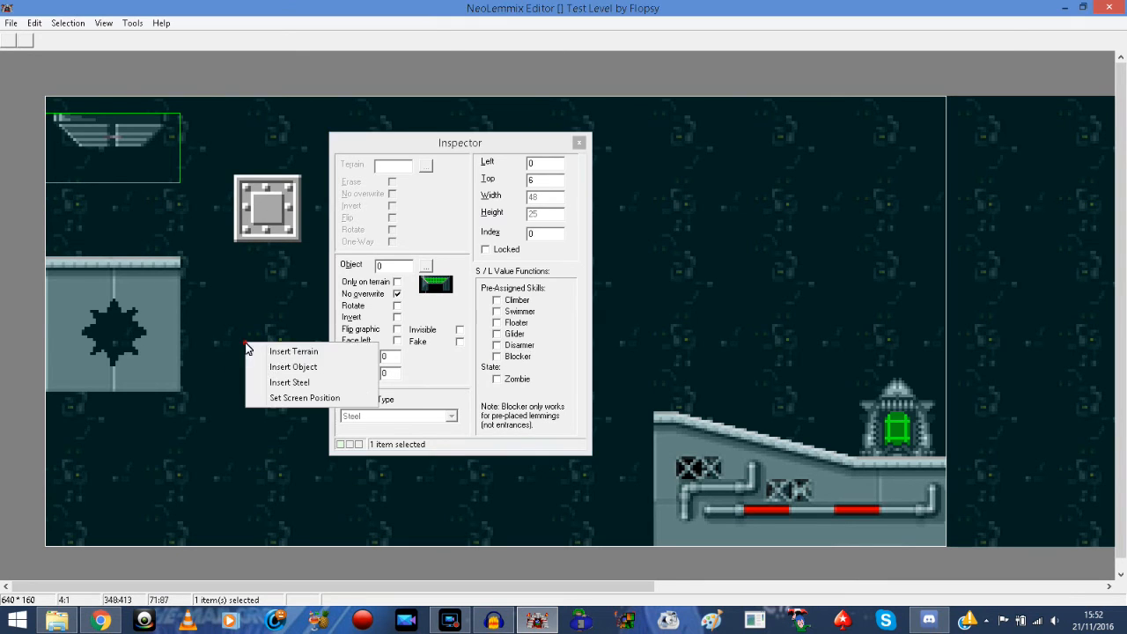
pyautogui.click(282, 367)
pyautogui.moveTo(703, 229); pyautogui.dragTo(715, 352)
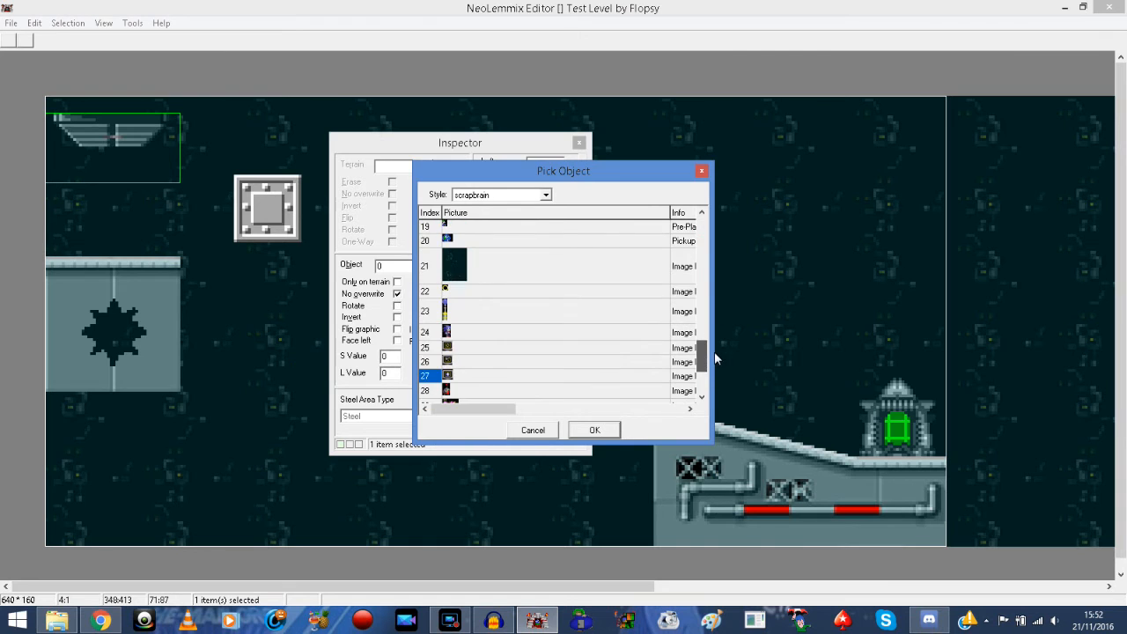
pyautogui.click(447, 227)
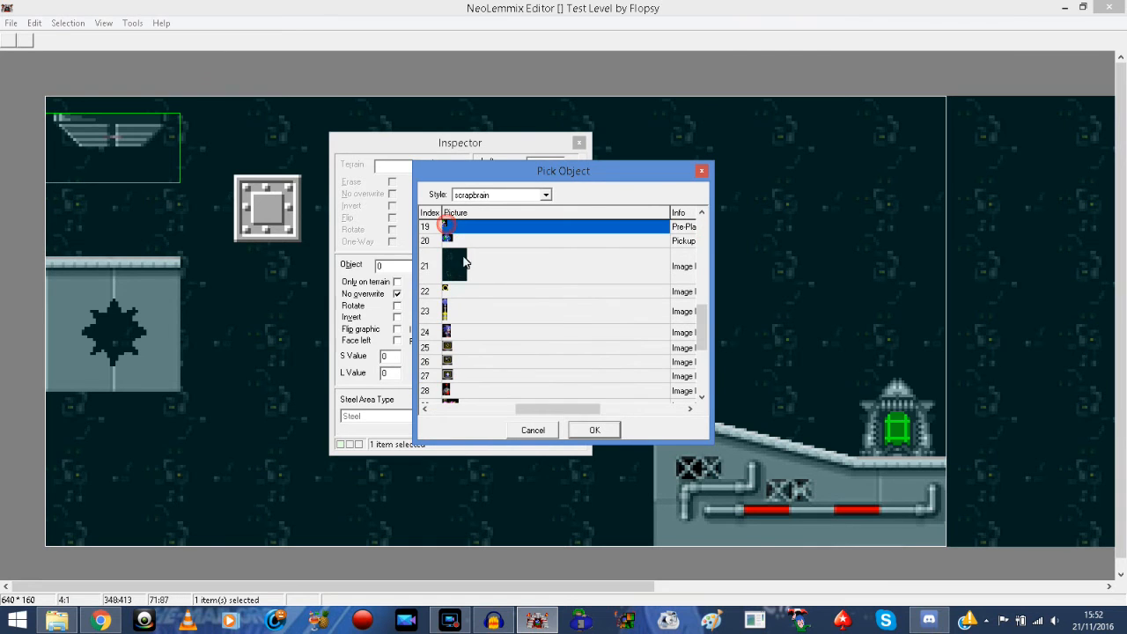
pyautogui.click(602, 430)
pyautogui.moveTo(255, 355); pyautogui.dragTo(671, 405)
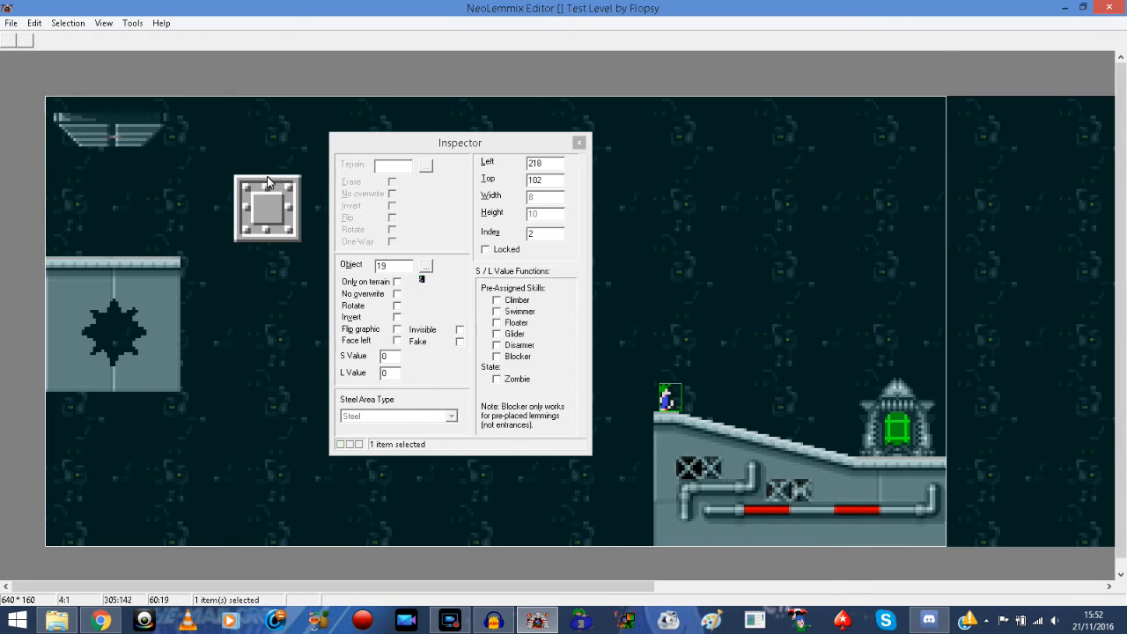
pyautogui.click(730, 348)
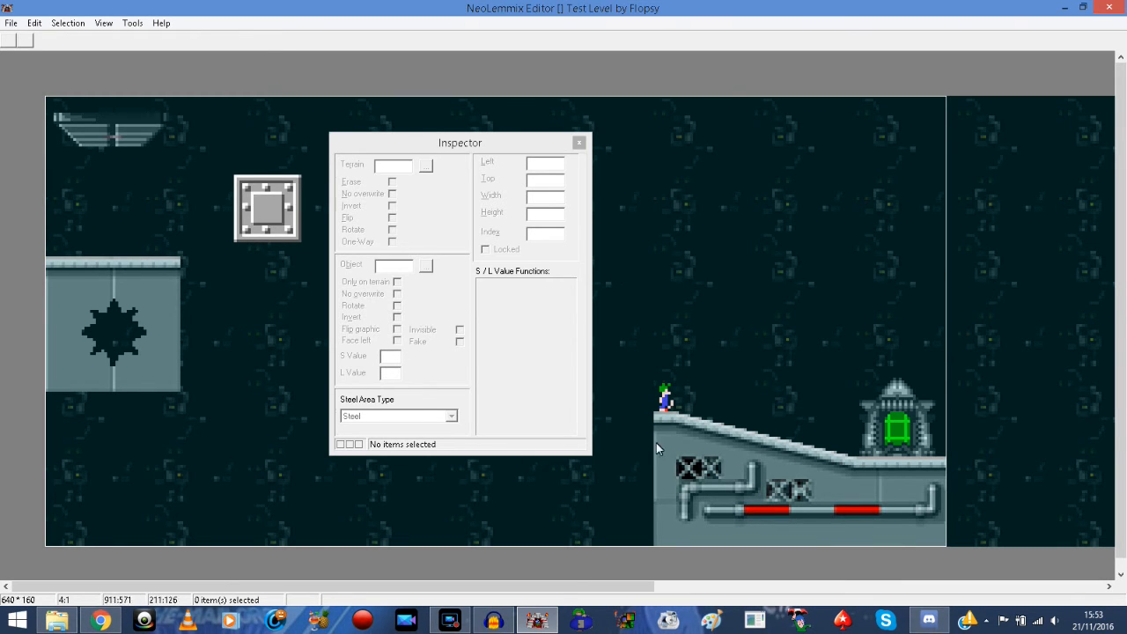
# Give the pre-placed lemming on the slope the Floater pre-assigned skill and clear it again.
pyautogui.click(668, 399)
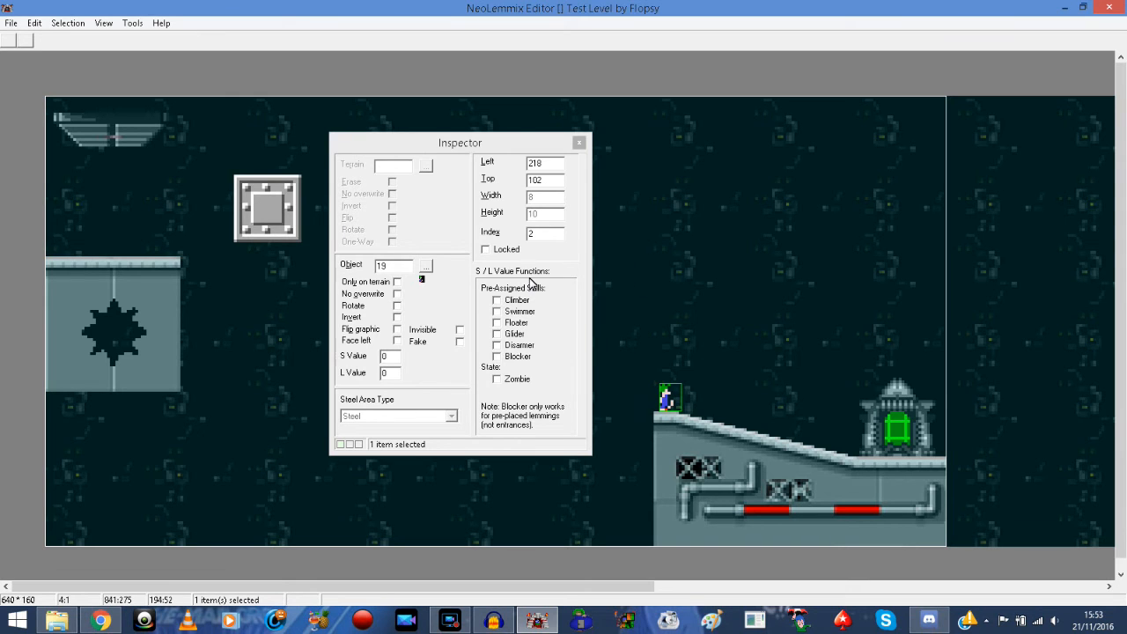
pyautogui.click(497, 322)
pyautogui.click(496, 323)
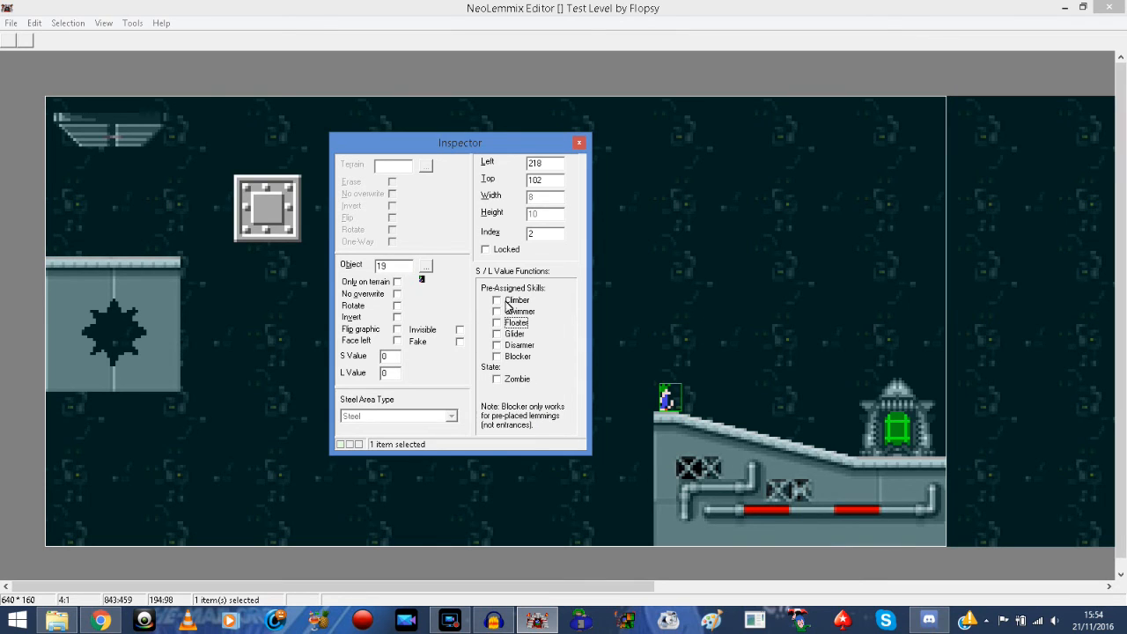
# Lock the exit object, deselect it, and reselect it to unlock it again.
pyautogui.click(905, 410)
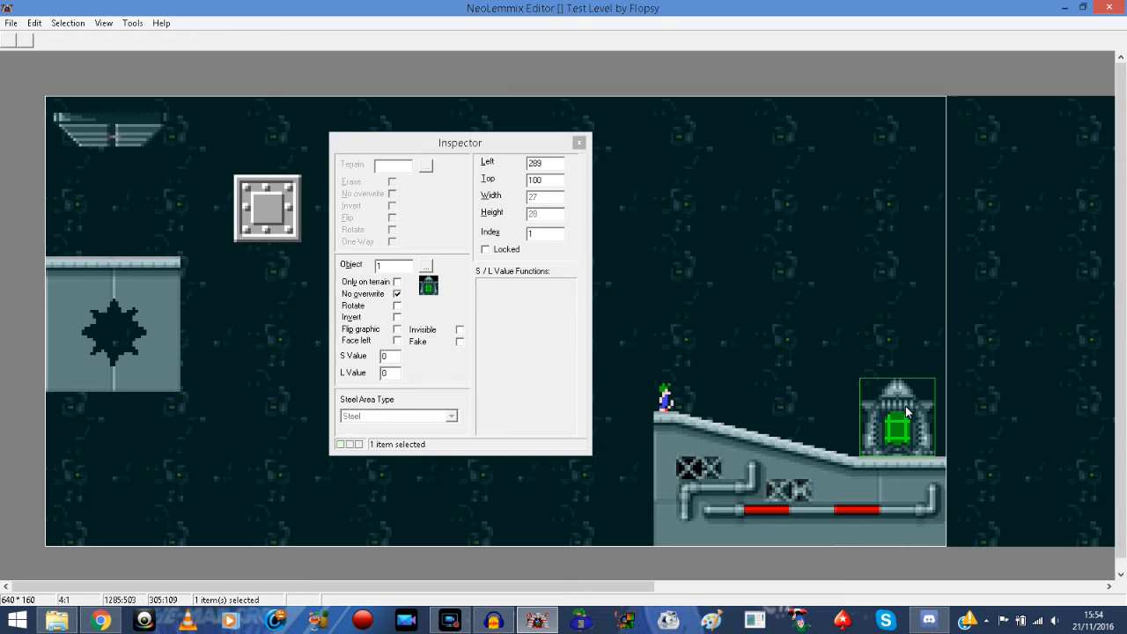
pyautogui.click(485, 251)
pyautogui.click(827, 300)
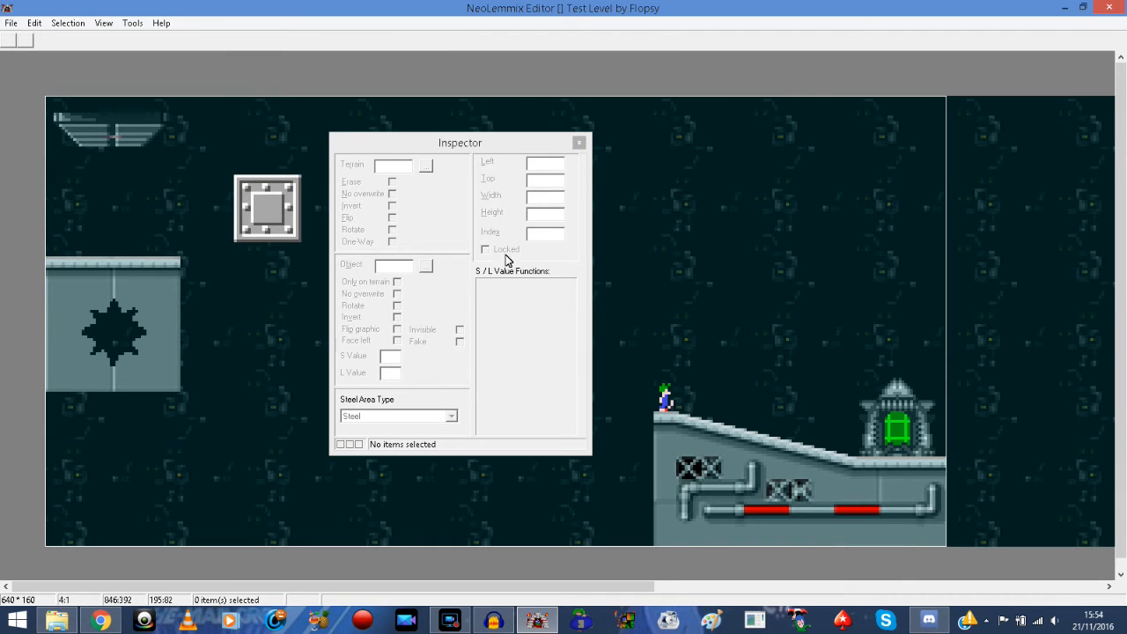
pyautogui.click(934, 448)
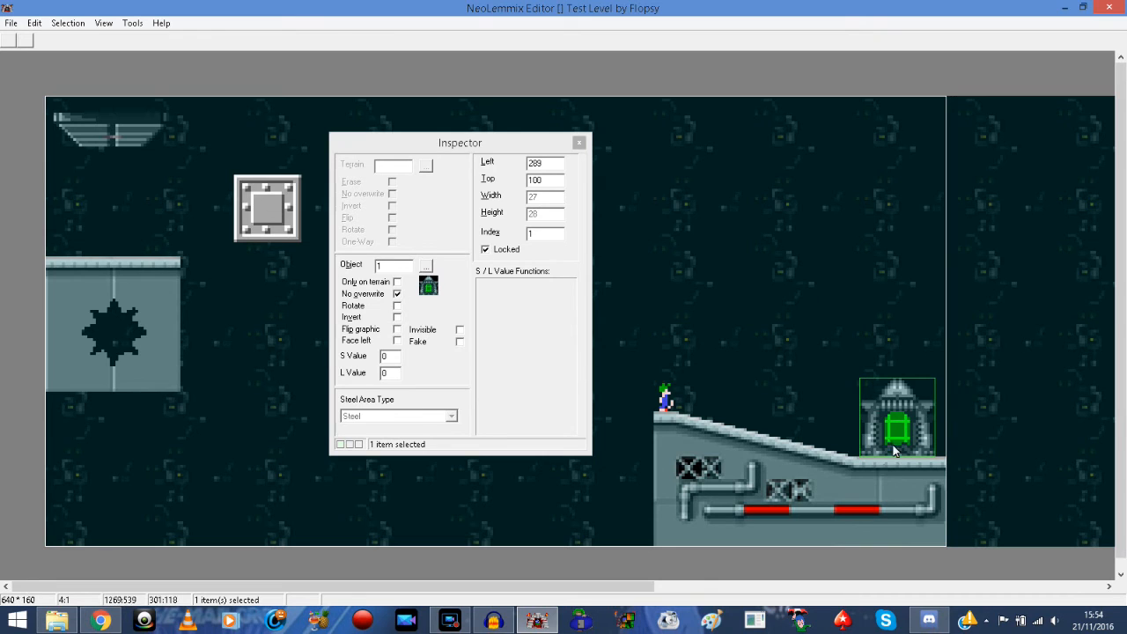
pyautogui.click(485, 250)
# Lock the sloped terrain piece beneath the exit and close the Inspector.
pyautogui.click(761, 463)
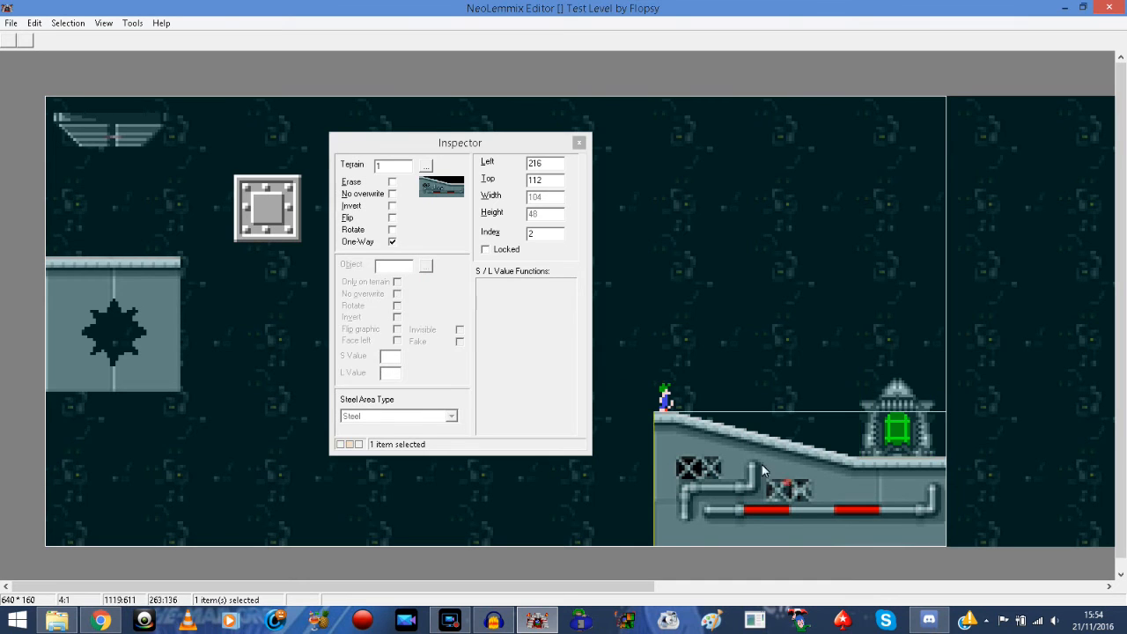
pyautogui.click(485, 250)
pyautogui.click(742, 286)
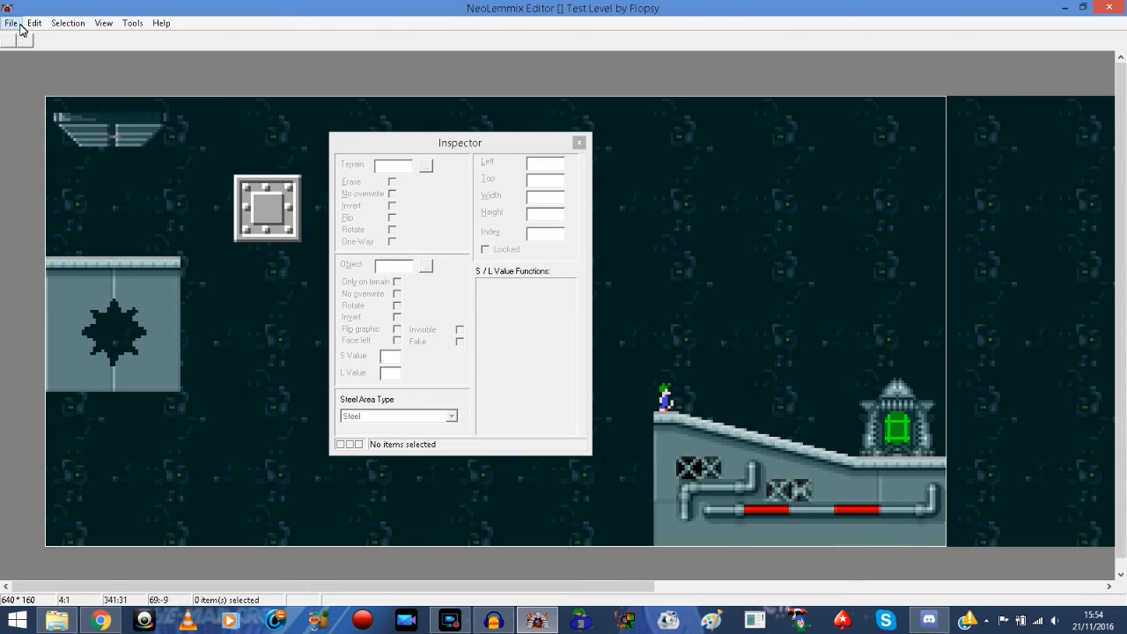
pyautogui.click(574, 141)
pyautogui.click(578, 142)
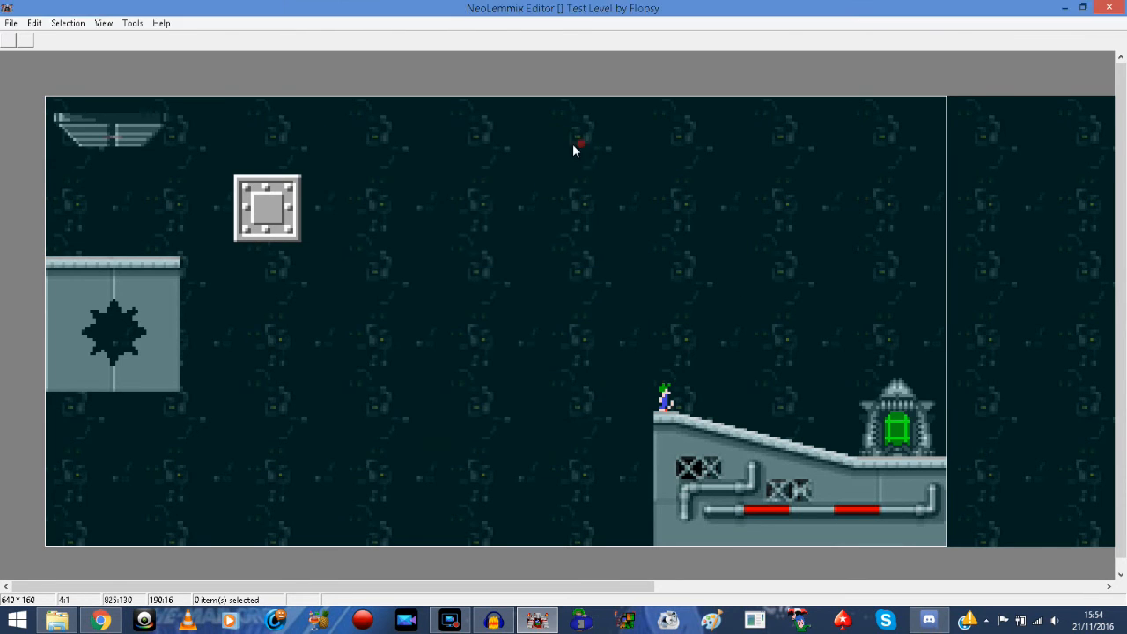
# Examine the scrapbrain style's full list of insertable objects, through object 37, and close it without inserting anything.
pyautogui.rightClick(561, 199)
pyautogui.click(612, 227)
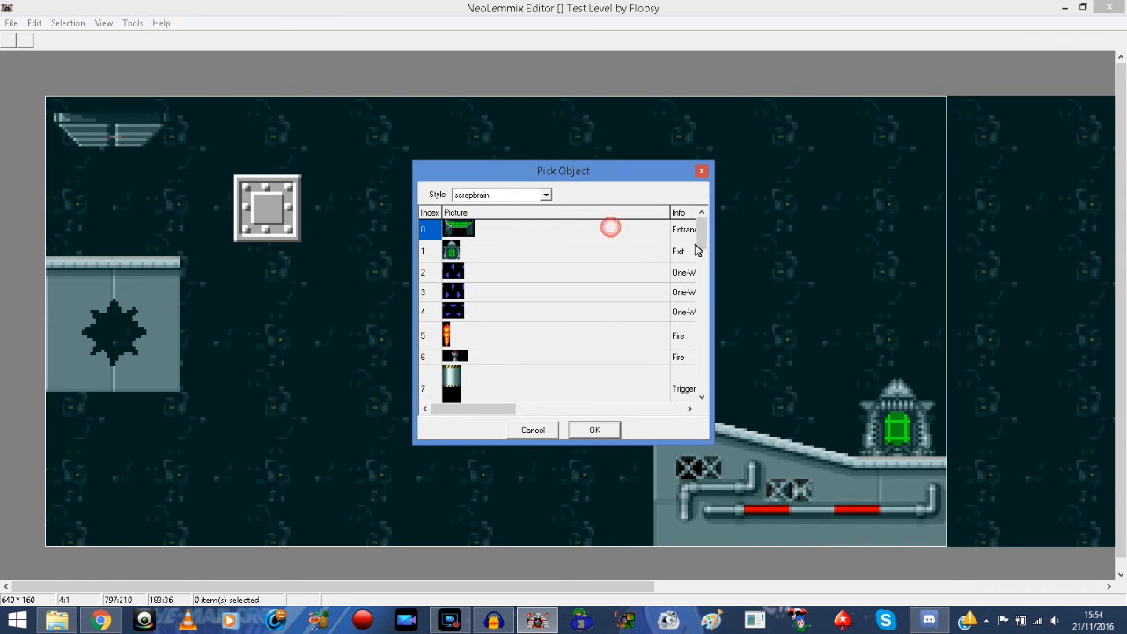
pyautogui.moveTo(698, 229); pyautogui.dragTo(714, 321)
pyautogui.press('Up')
pyautogui.press('Up')
pyautogui.press('Up')
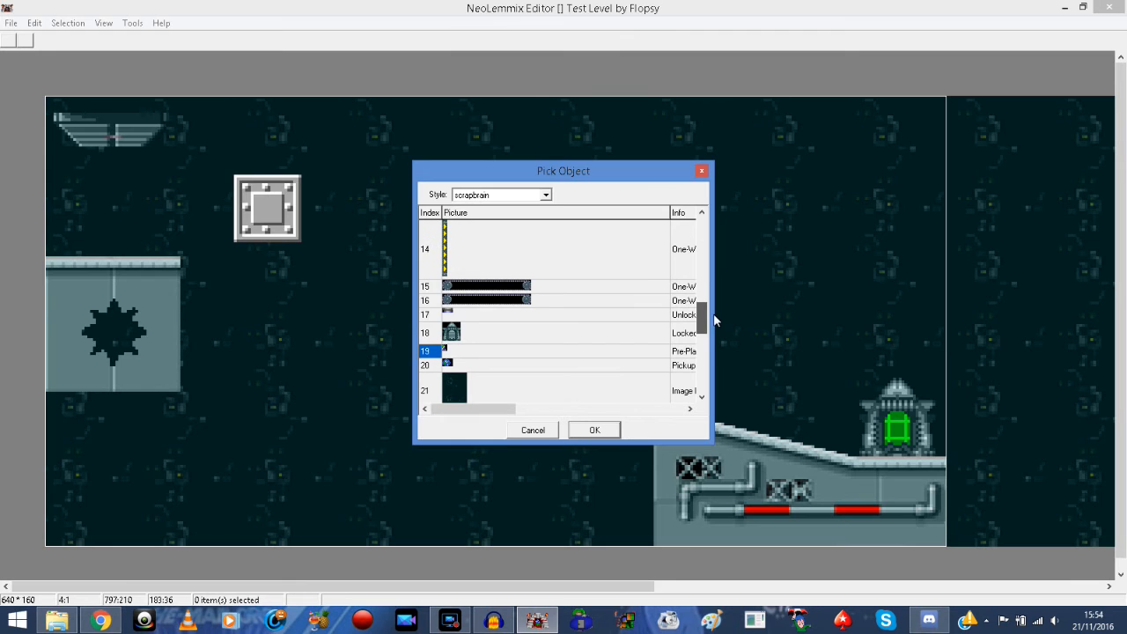
pyautogui.press('Down')
pyautogui.press('Down')
pyautogui.press('Down')
pyautogui.press('Down')
pyautogui.press('Down')
pyautogui.press('Down')
pyautogui.press('Down')
pyautogui.press('Down')
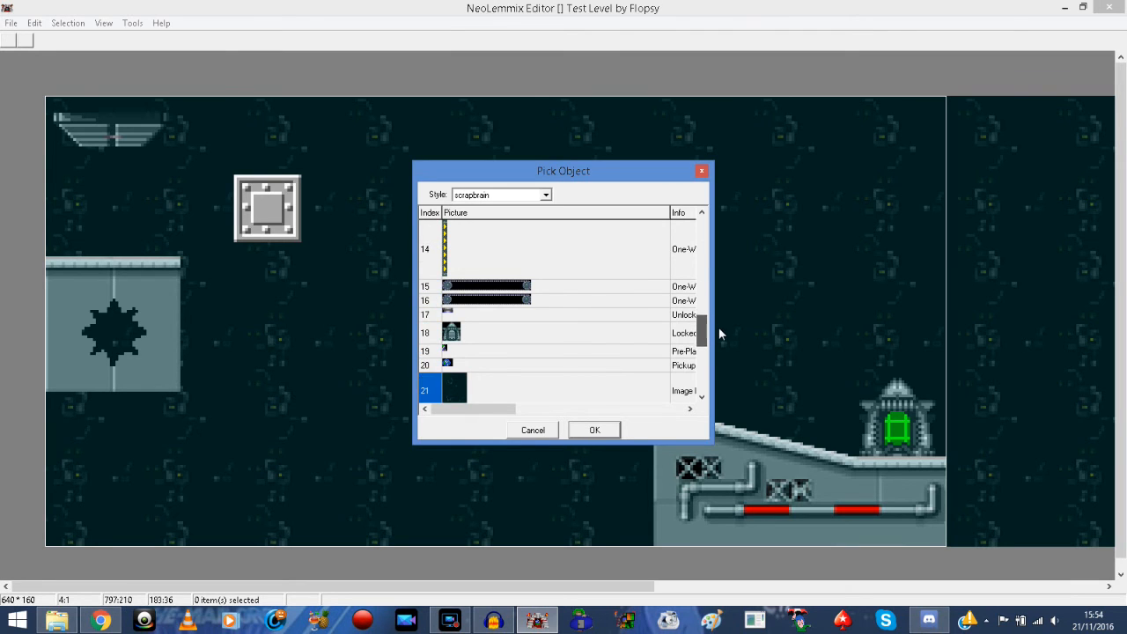
pyautogui.press('Down')
pyautogui.press('Down')
pyautogui.press('Down')
pyautogui.press('Down')
pyautogui.press('Down')
pyautogui.press('Down')
pyautogui.press('Down')
pyautogui.press('Down')
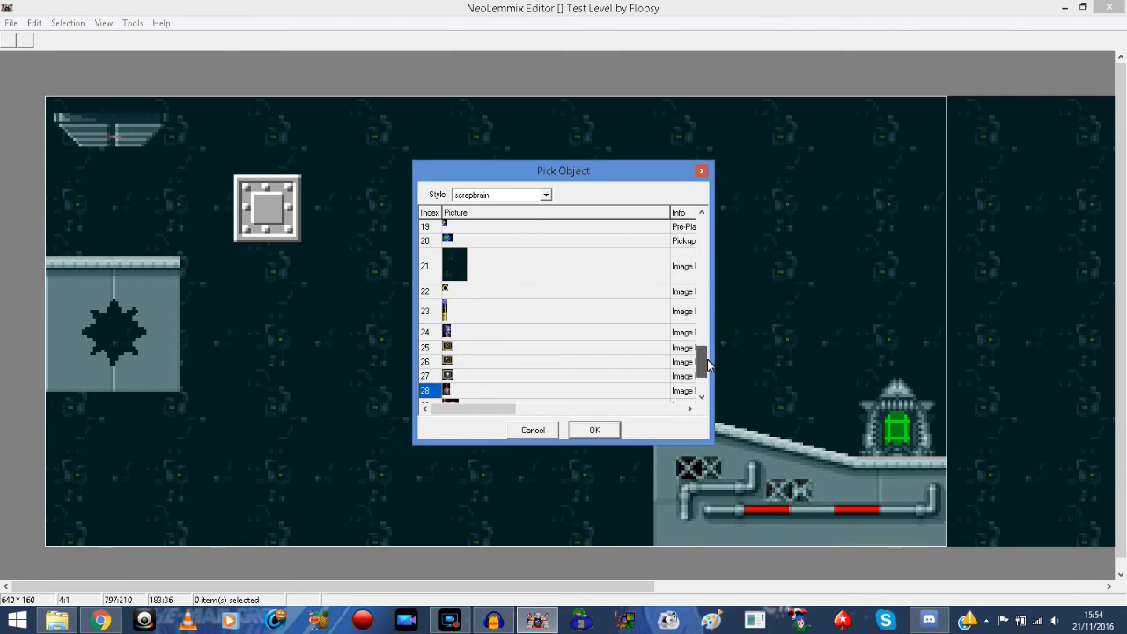
pyautogui.click(703, 400)
pyautogui.click(702, 399)
pyautogui.click(703, 400)
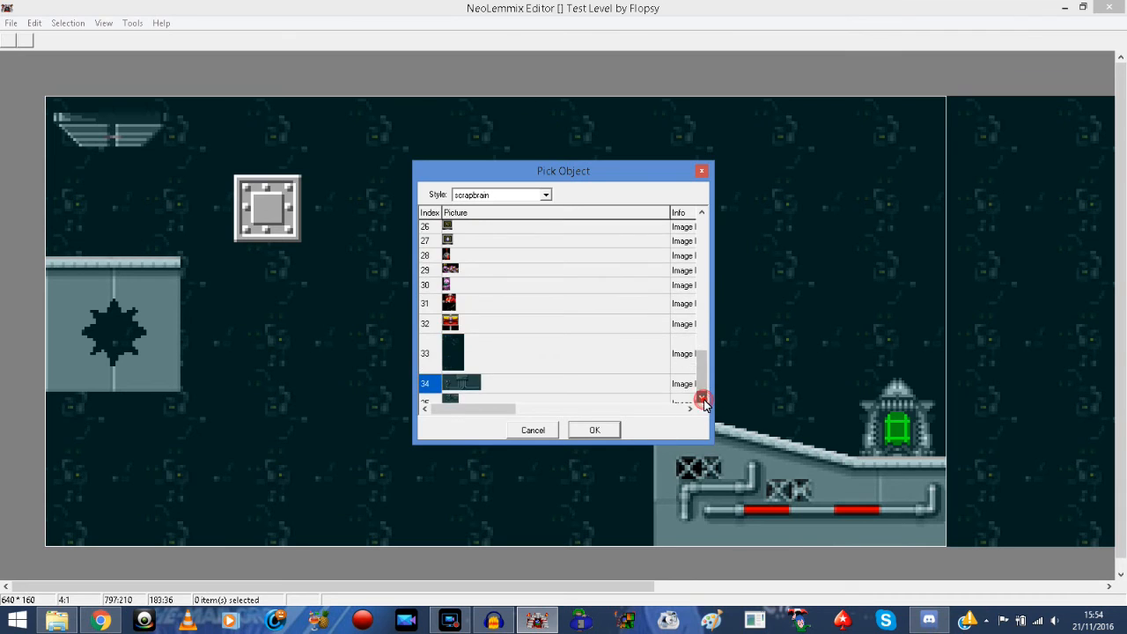
pyautogui.click(703, 400)
pyautogui.click(703, 400)
pyautogui.click(703, 399)
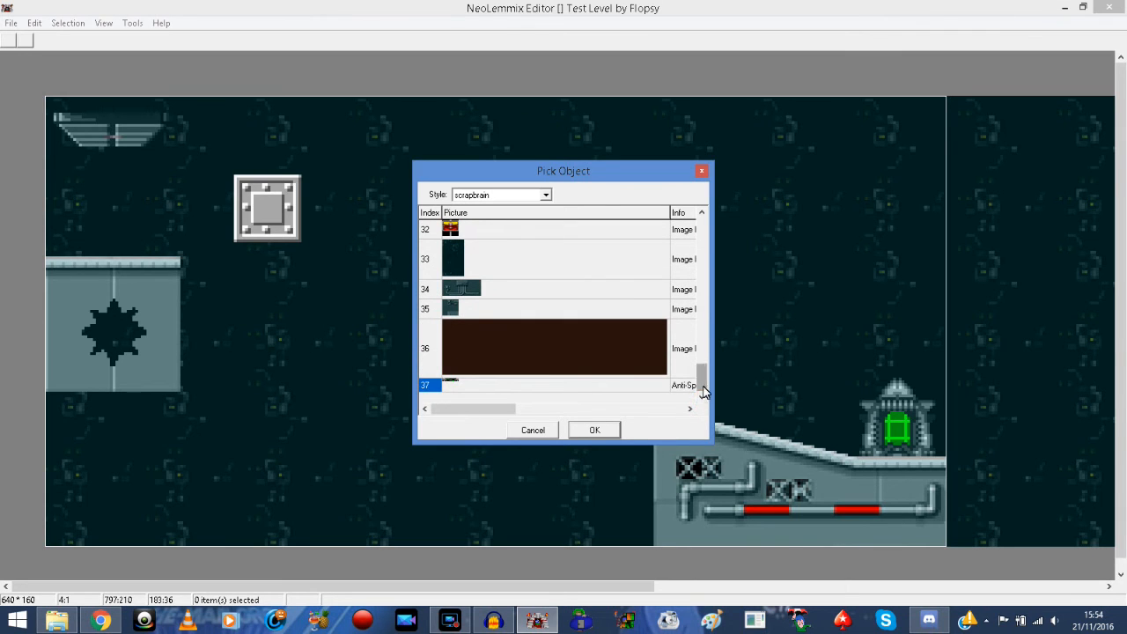
pyautogui.moveTo(705, 379); pyautogui.dragTo(702, 213)
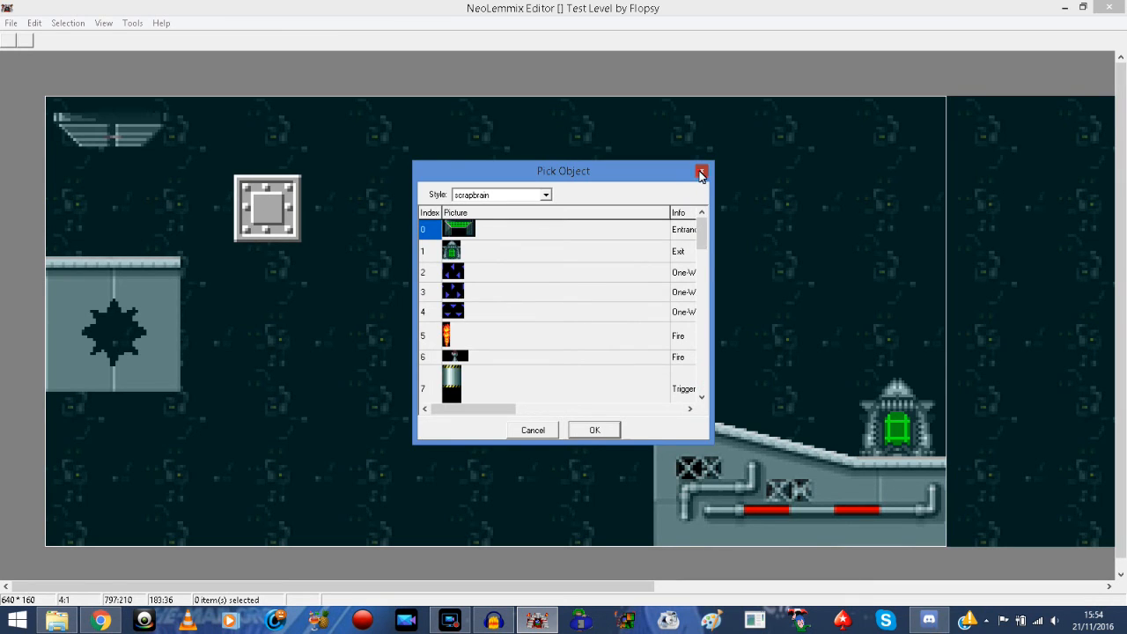
pyautogui.click(701, 174)
# Review the level properties, including size, release rate and time limit, and close them unchanged.
pyautogui.click(103, 23)
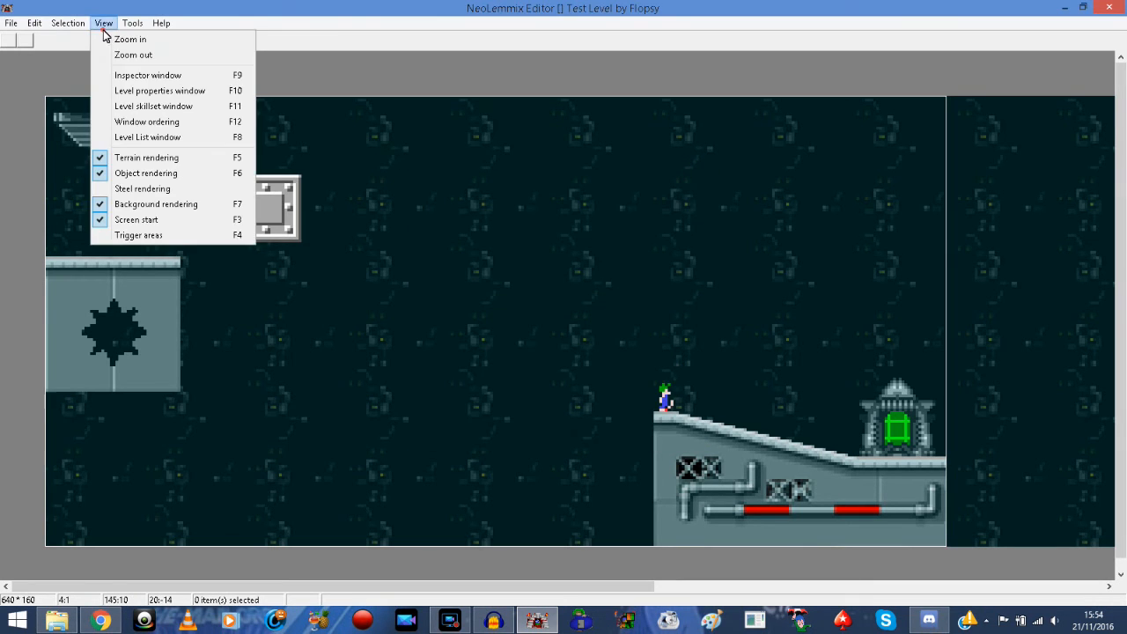
pyautogui.click(150, 92)
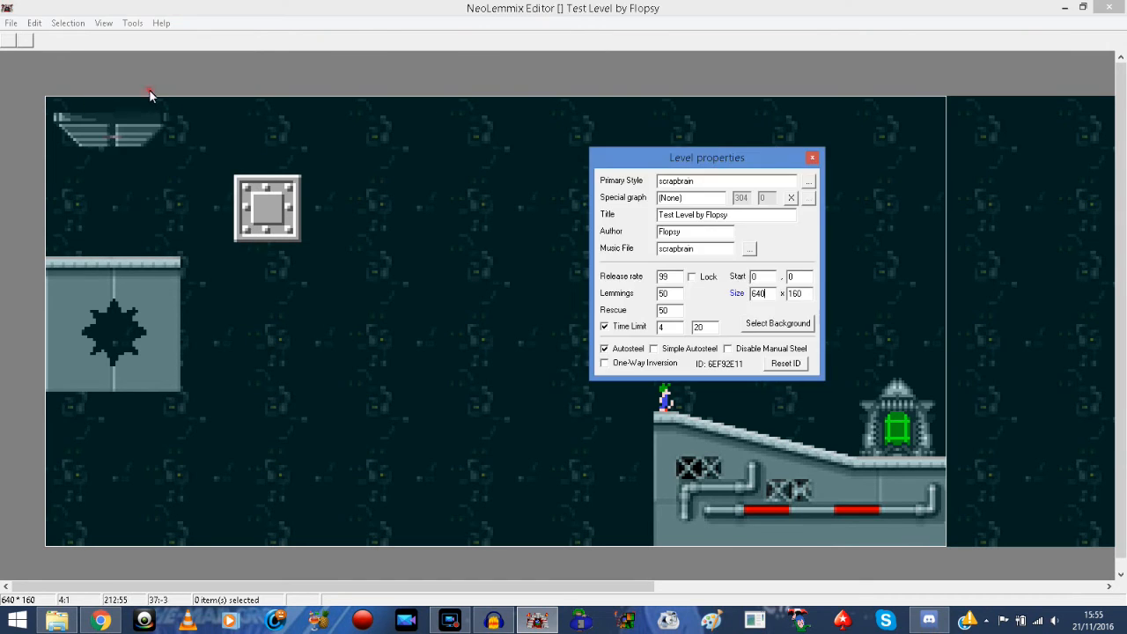
pyautogui.click(813, 156)
# Start a playtest to view the level's preview screen and return to the editor.
pyautogui.click(132, 22)
pyautogui.click(157, 51)
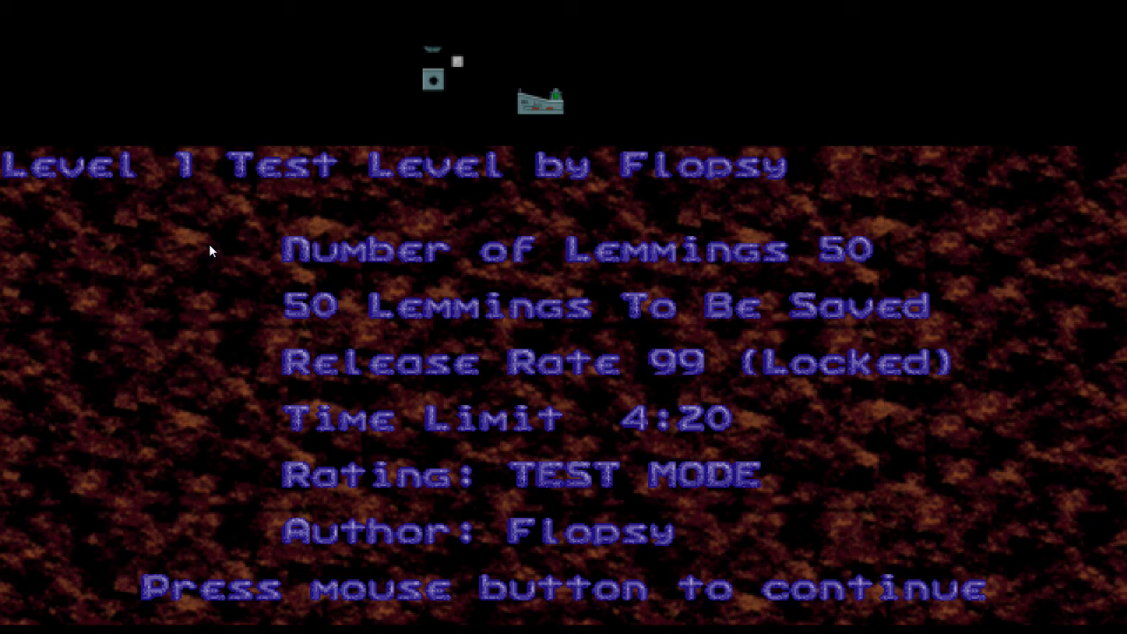
pyautogui.press('Escape')
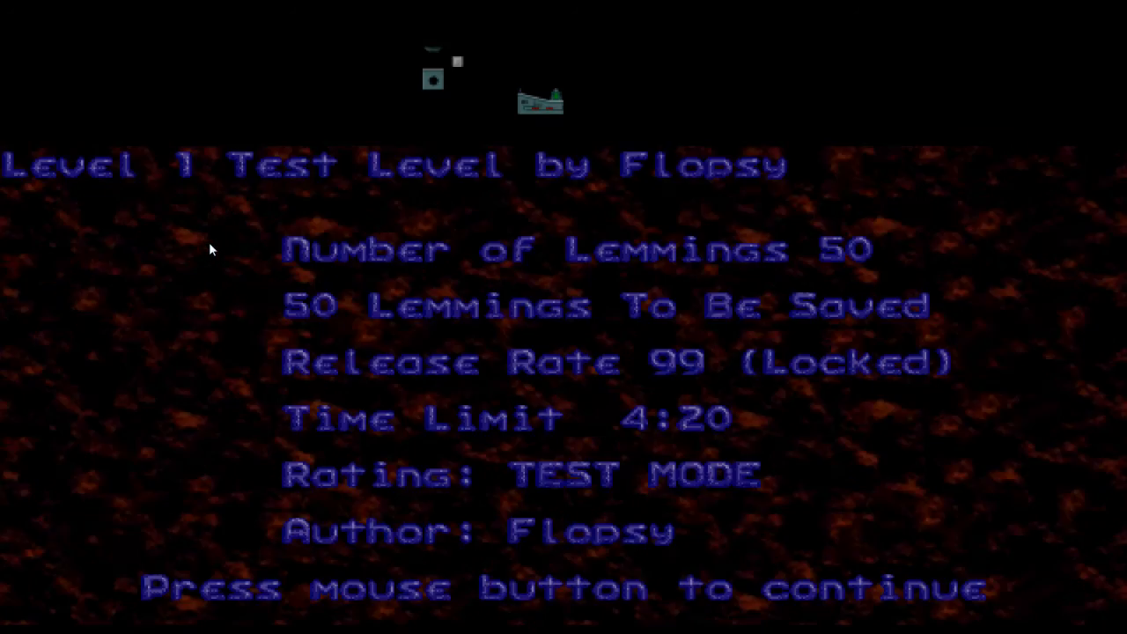
# View the level skillset settings and close them unchanged.
pyautogui.click(102, 23)
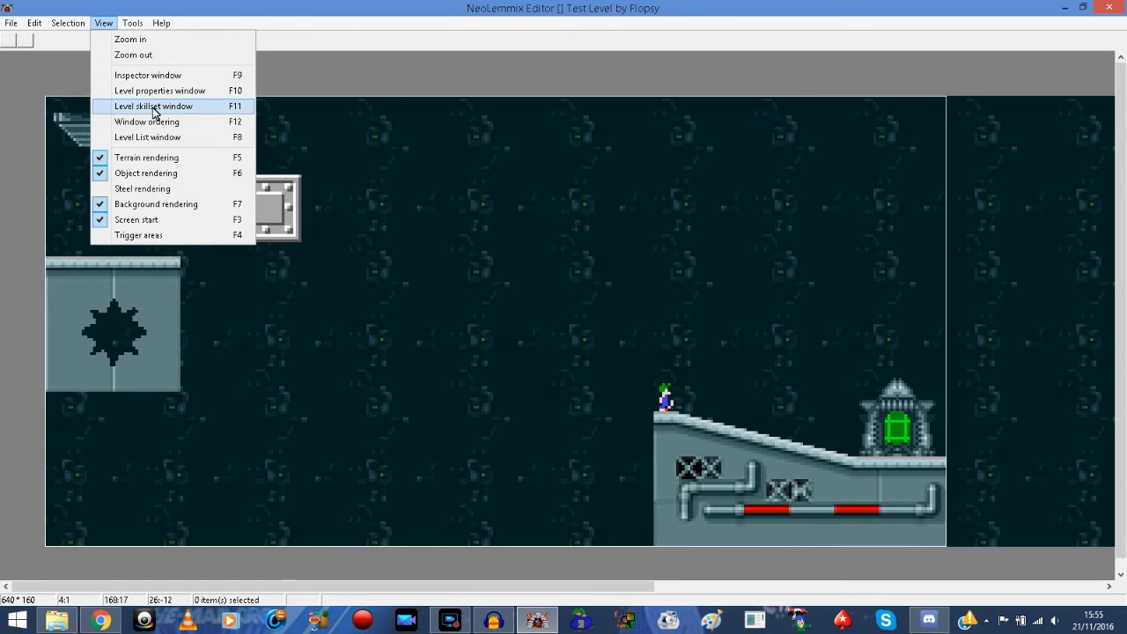
pyautogui.click(153, 106)
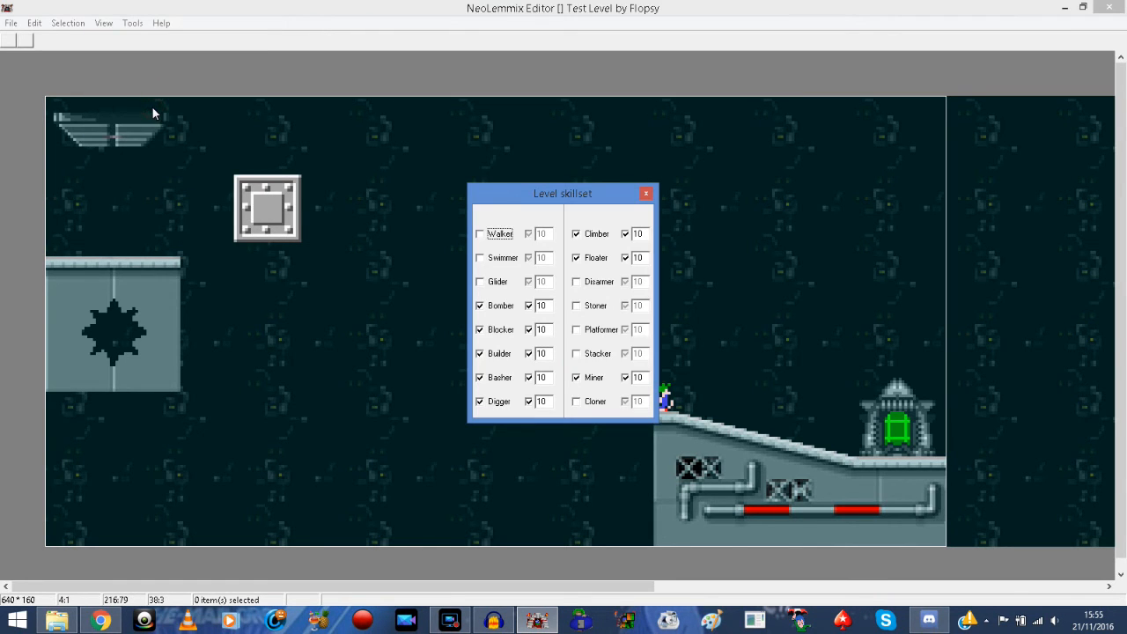
pyautogui.click(645, 192)
# Remove the Floater and Blocker skills from the level skillset and close its window.
pyautogui.click(102, 23)
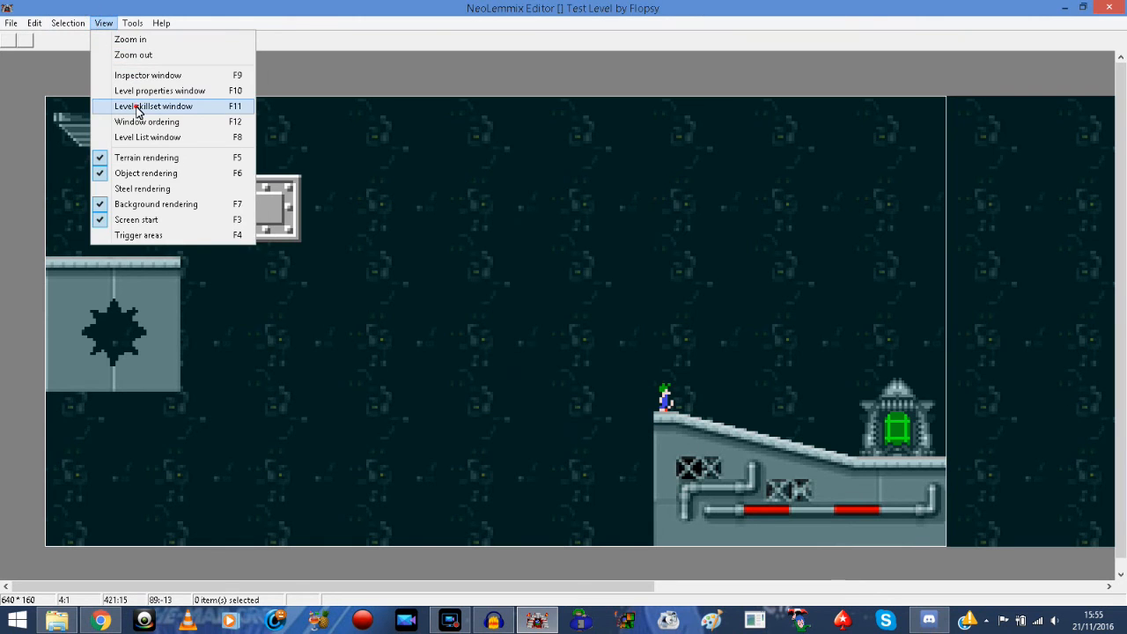
pyautogui.click(145, 104)
pyautogui.moveTo(569, 195); pyautogui.dragTo(515, 171)
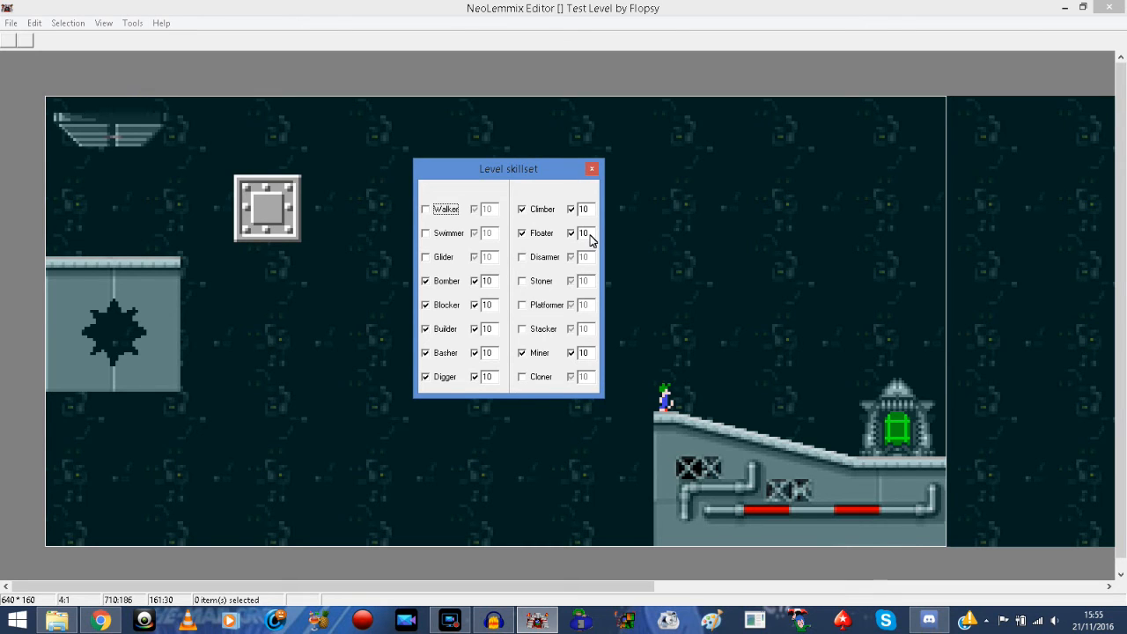
pyautogui.click(424, 280)
pyautogui.click(521, 233)
pyautogui.click(426, 304)
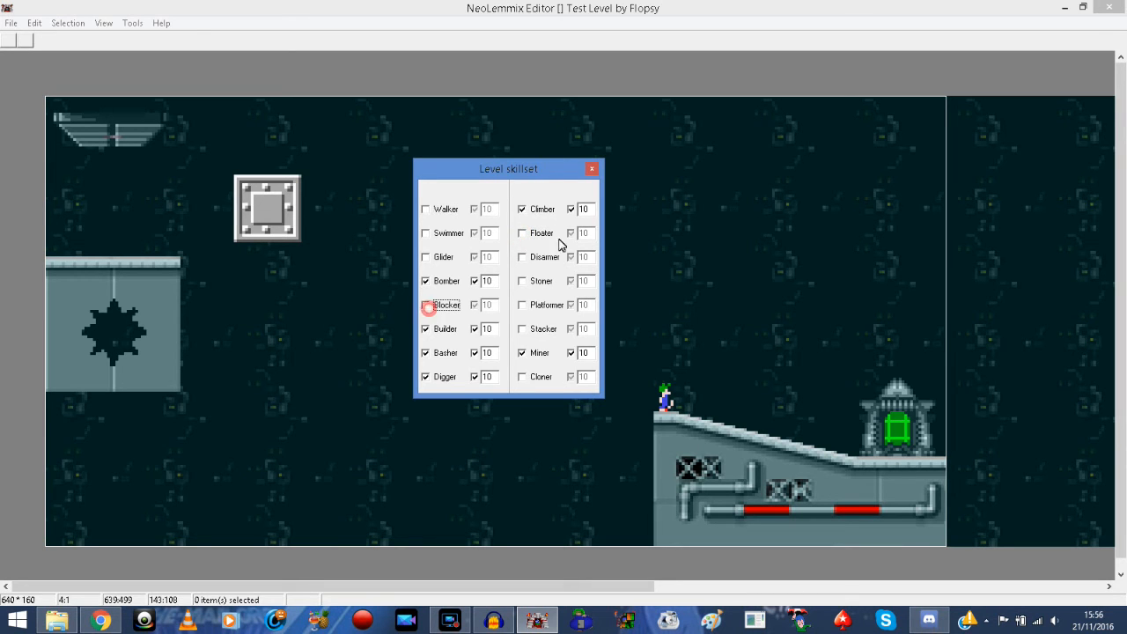
pyautogui.click(595, 168)
# Playtest the level to check the skill panel with the reduced skillset, and return to the editor.
pyautogui.click(134, 23)
pyautogui.click(164, 57)
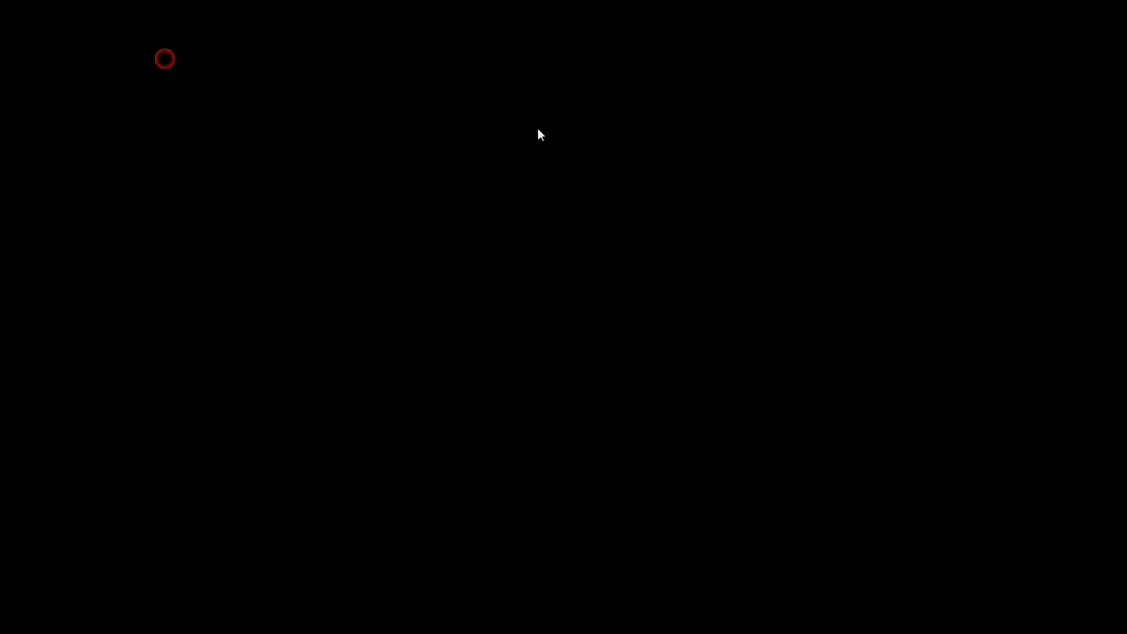
pyautogui.click(538, 132)
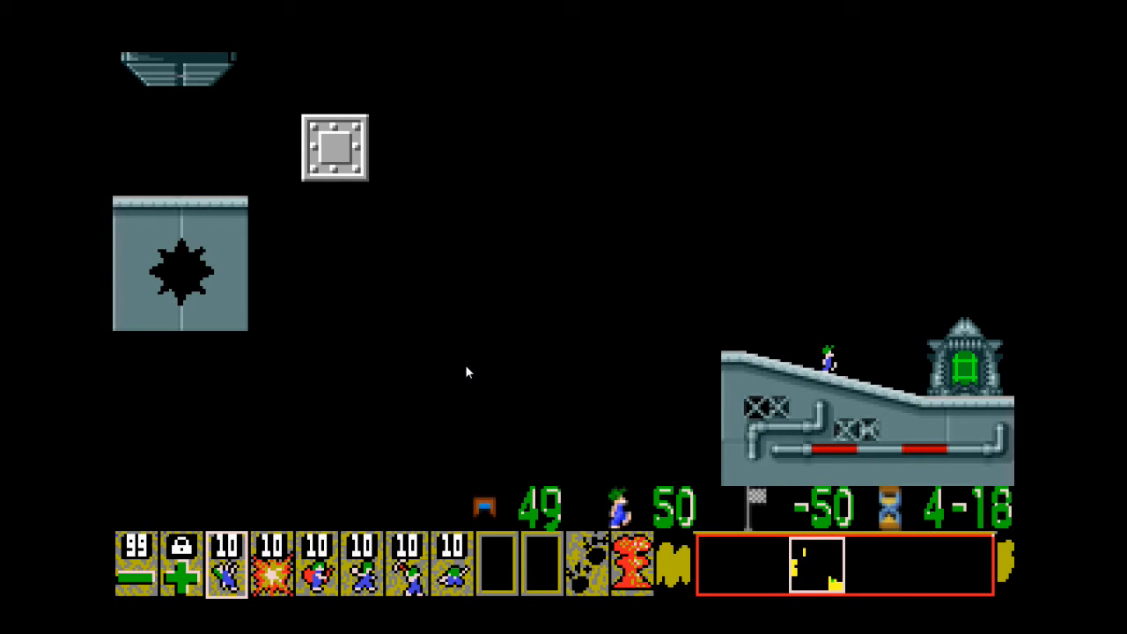
pyautogui.press('Escape')
pyautogui.press('Escape')
pyautogui.rightClick(454, 234)
pyautogui.click(334, 133)
# Add the Platformer and Swimmer skills to the level skillset and close its window.
pyautogui.click(103, 23)
pyautogui.click(149, 111)
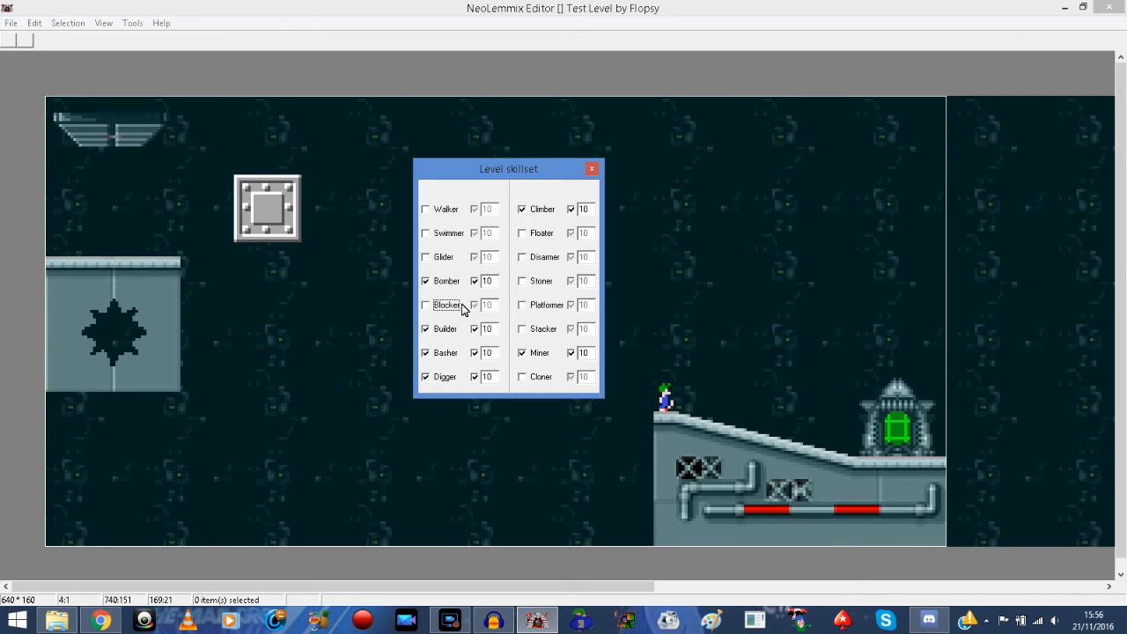
pyautogui.click(521, 305)
pyautogui.click(439, 234)
pyautogui.click(591, 168)
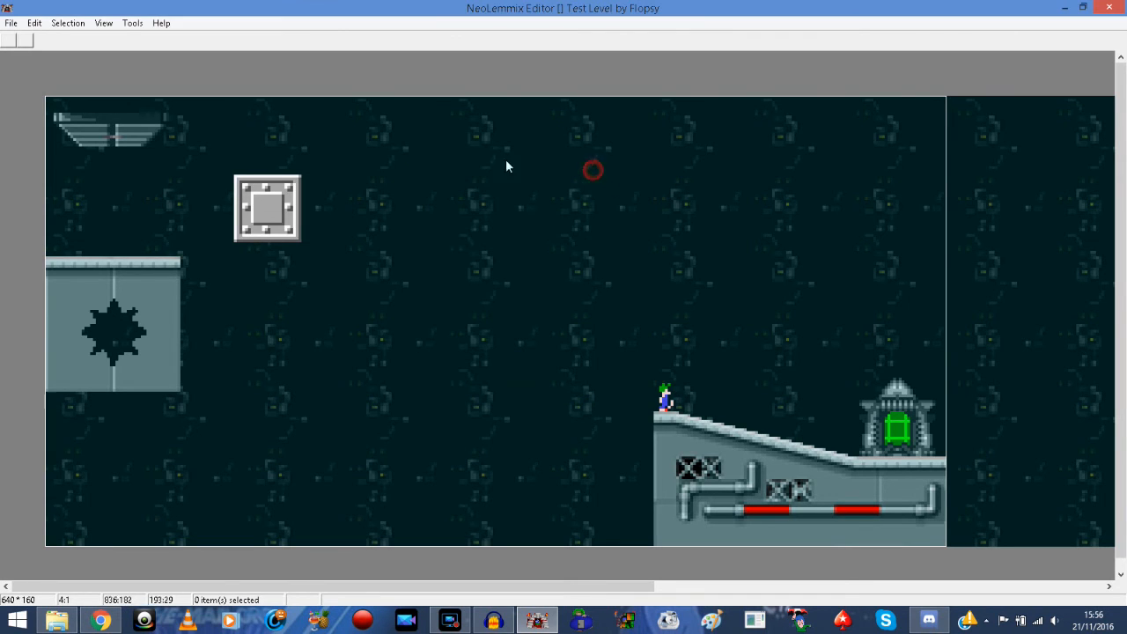
# Playtest the level to check the added Swimmer and Platformer skills, and end the run.
pyautogui.click(124, 22)
pyautogui.click(167, 55)
pyautogui.click(616, 151)
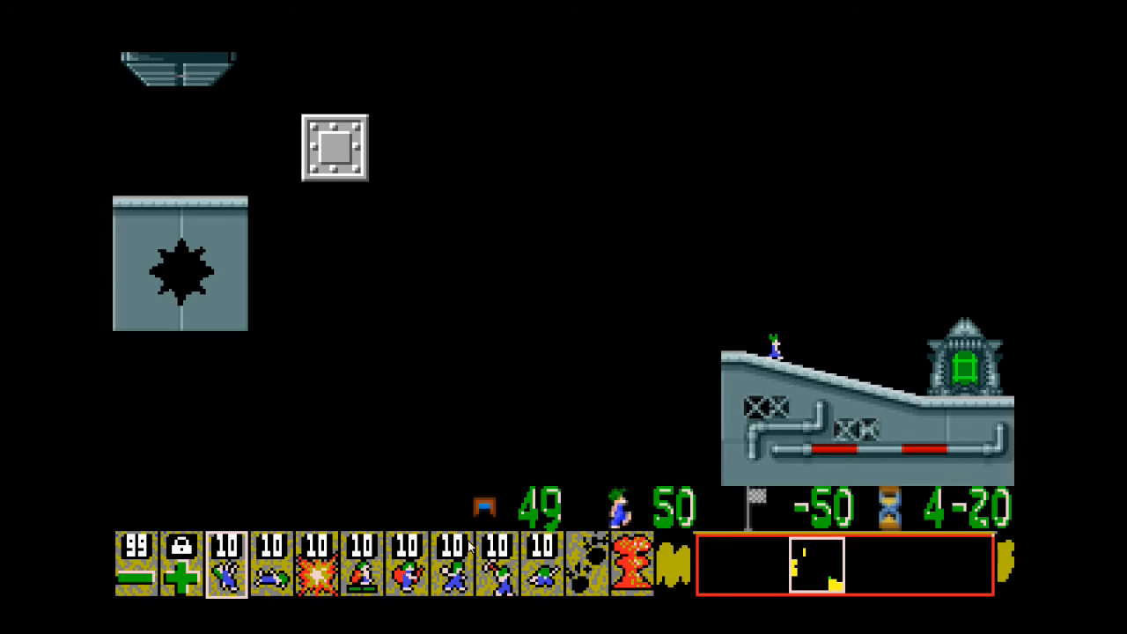
pyautogui.press('Escape')
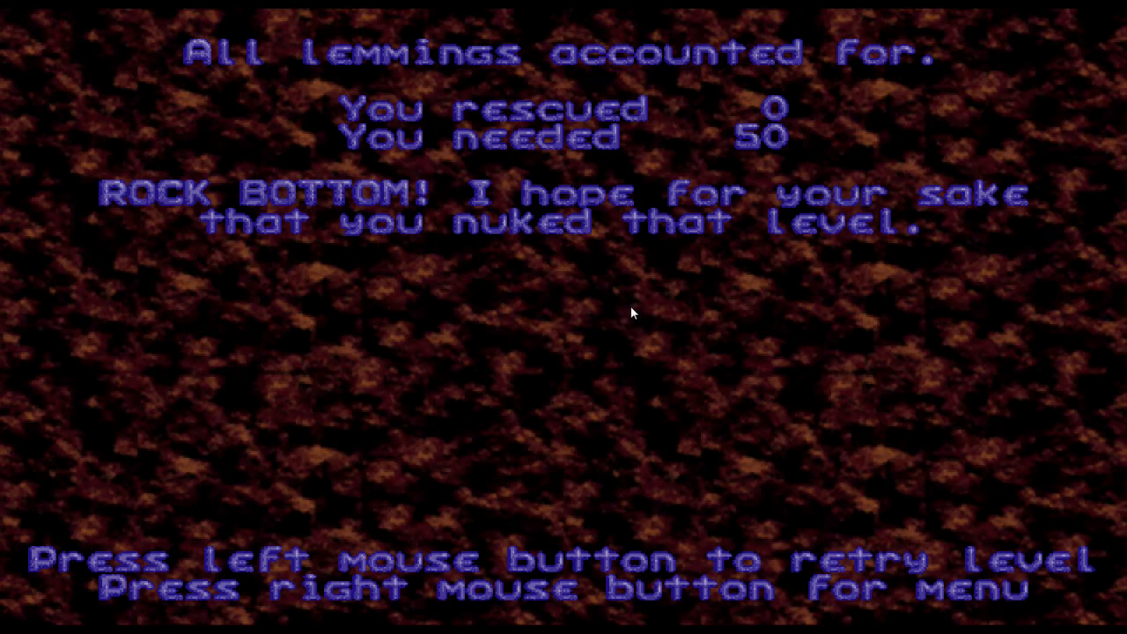
# Return to the editor, set the Climber count to 0 in the level skillset, and close its window.
pyautogui.press('Escape')
pyautogui.click(110, 24)
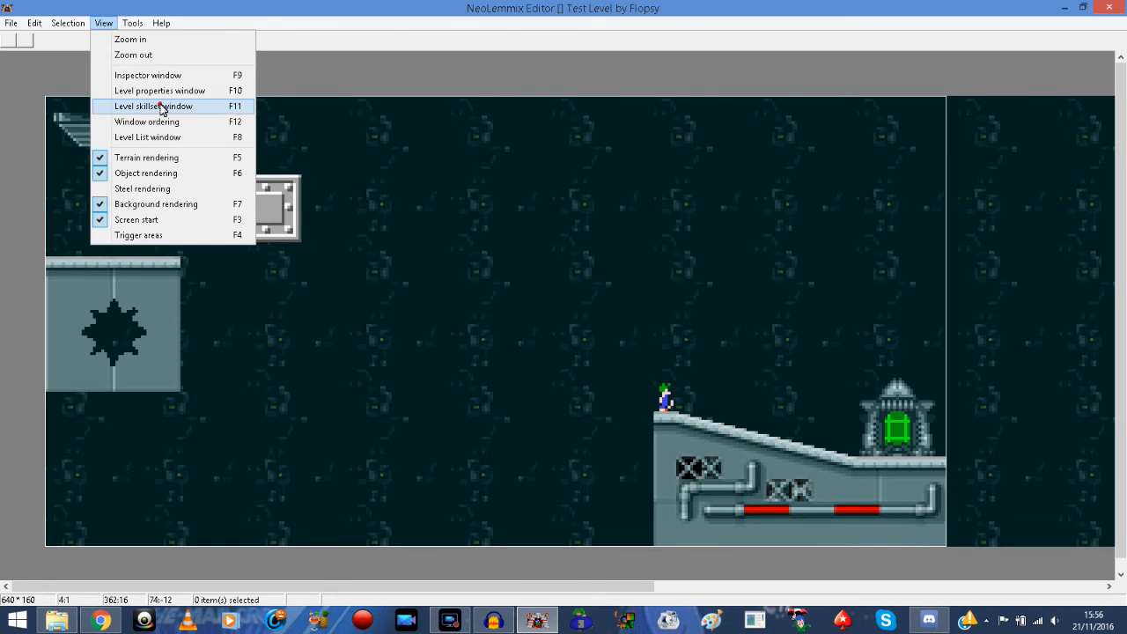
pyautogui.click(160, 108)
pyautogui.click(571, 208)
pyautogui.doubleClick(586, 209)
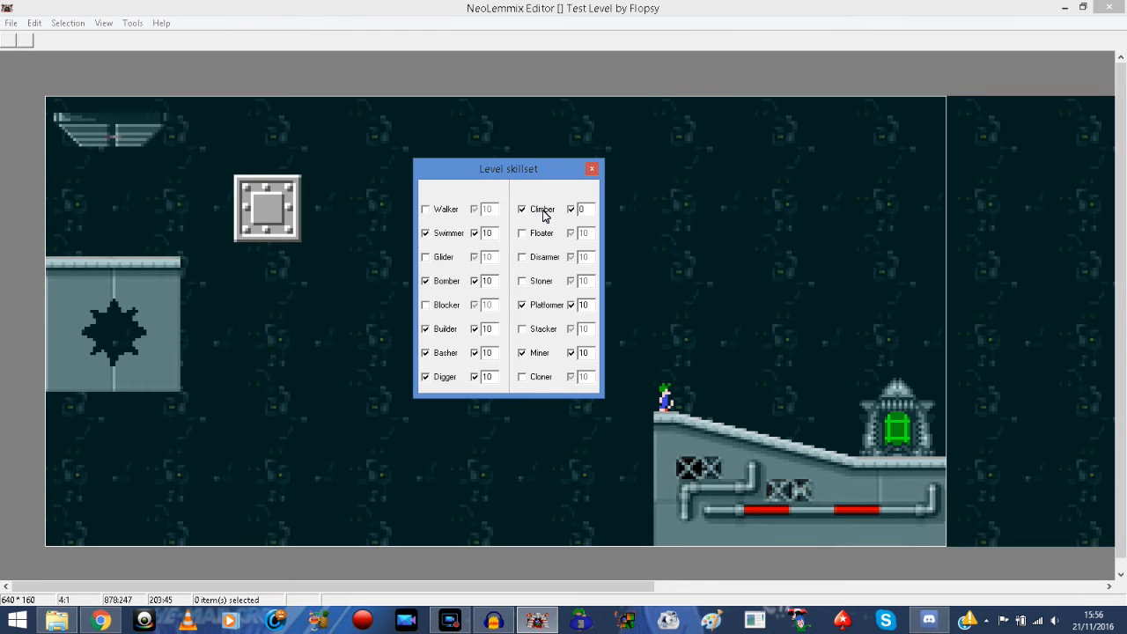
pyautogui.click(592, 168)
# Playtest the level to check the skill panel with zero Climbers, and return to the editor.
pyautogui.click(131, 23)
pyautogui.click(146, 54)
pyautogui.click(402, 168)
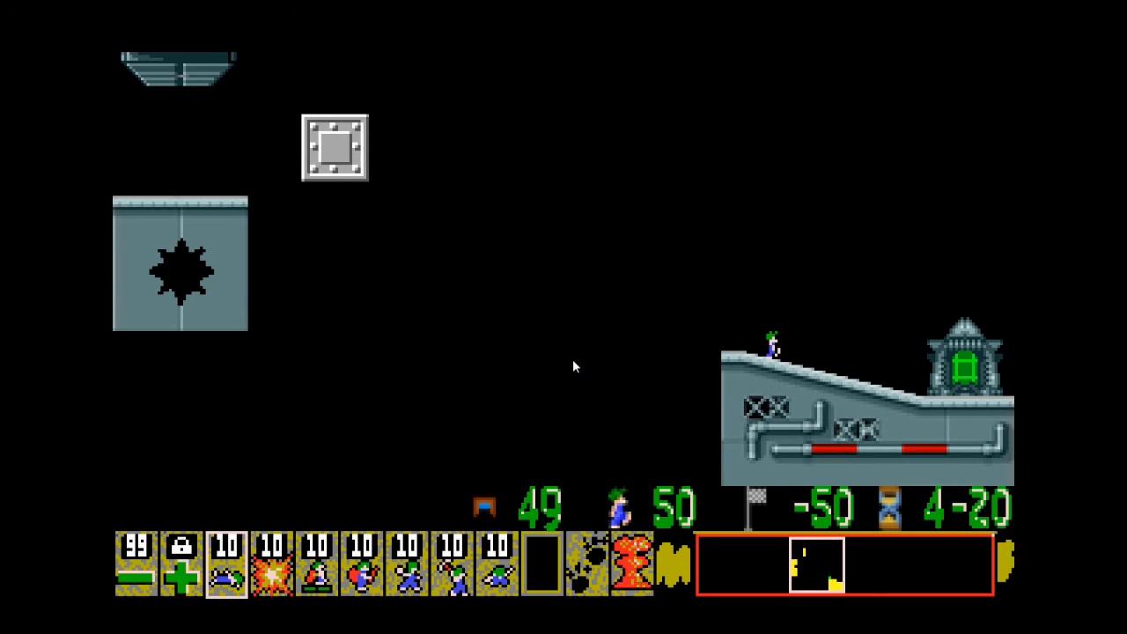
pyautogui.press('Escape')
pyautogui.press('Escape')
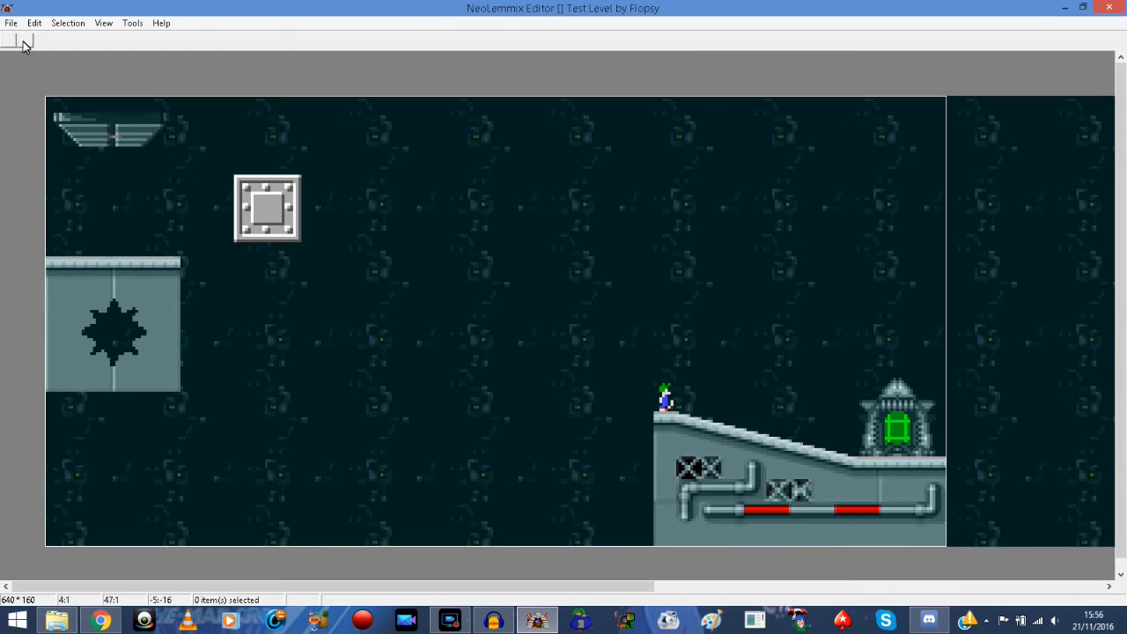
# Make the Climber skill unlimited in the level skillset by removing its count limit, and close the window.
pyautogui.click(106, 23)
pyautogui.click(146, 107)
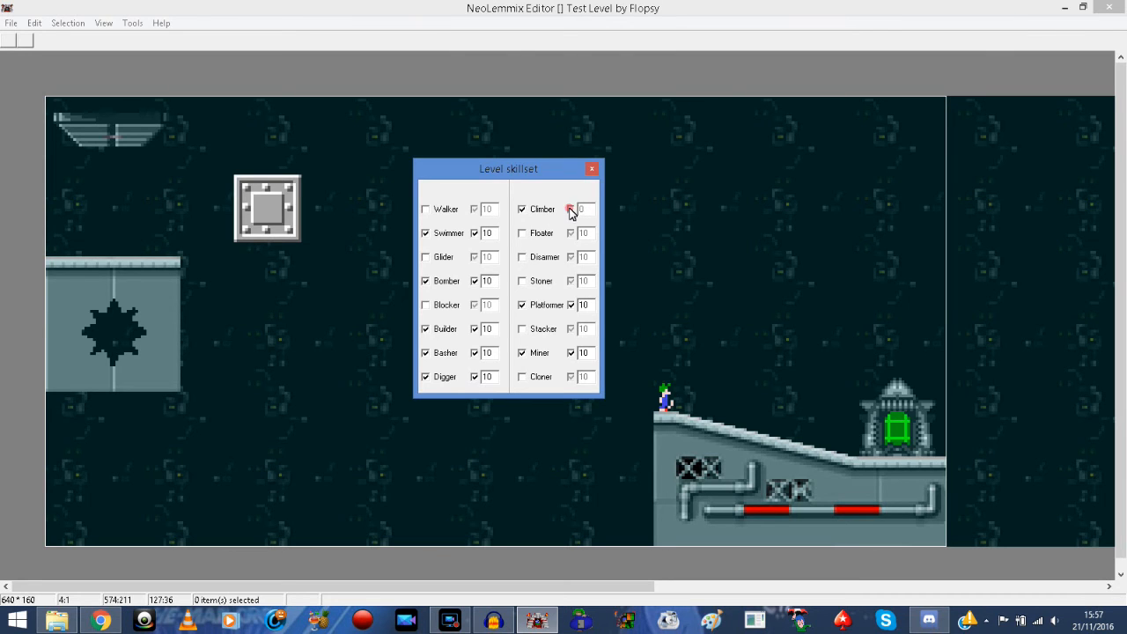
pyautogui.click(571, 209)
pyautogui.click(593, 166)
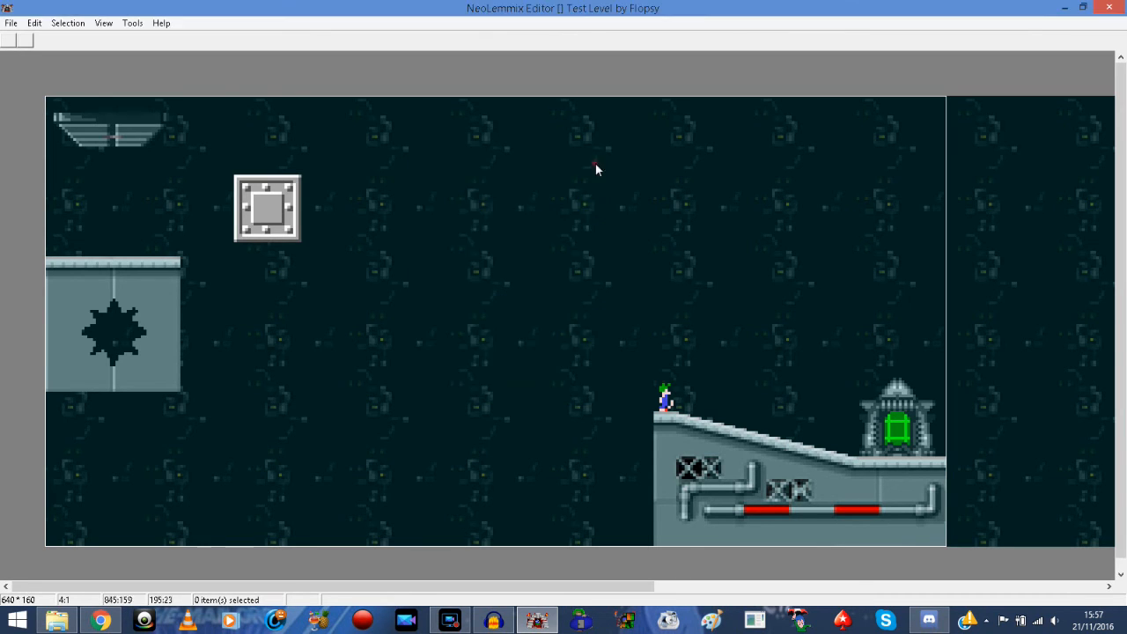
# Playtest the level, assign the unlimited Climber skill to the pre-placed lemming, and end the run.
pyautogui.click(132, 23)
pyautogui.click(163, 55)
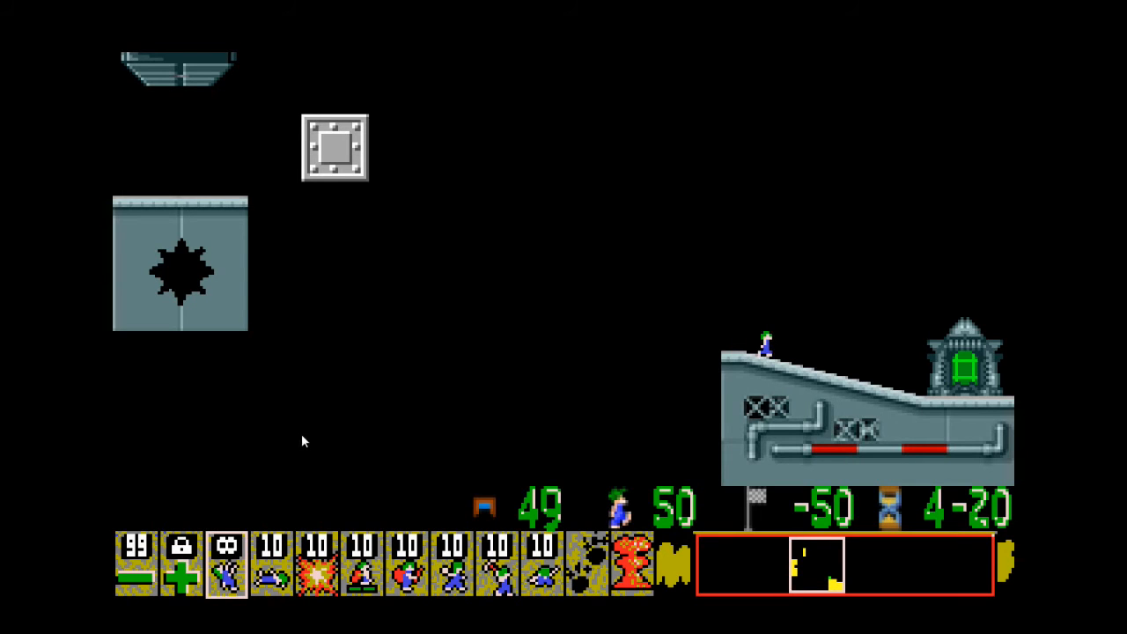
pyautogui.click(768, 344)
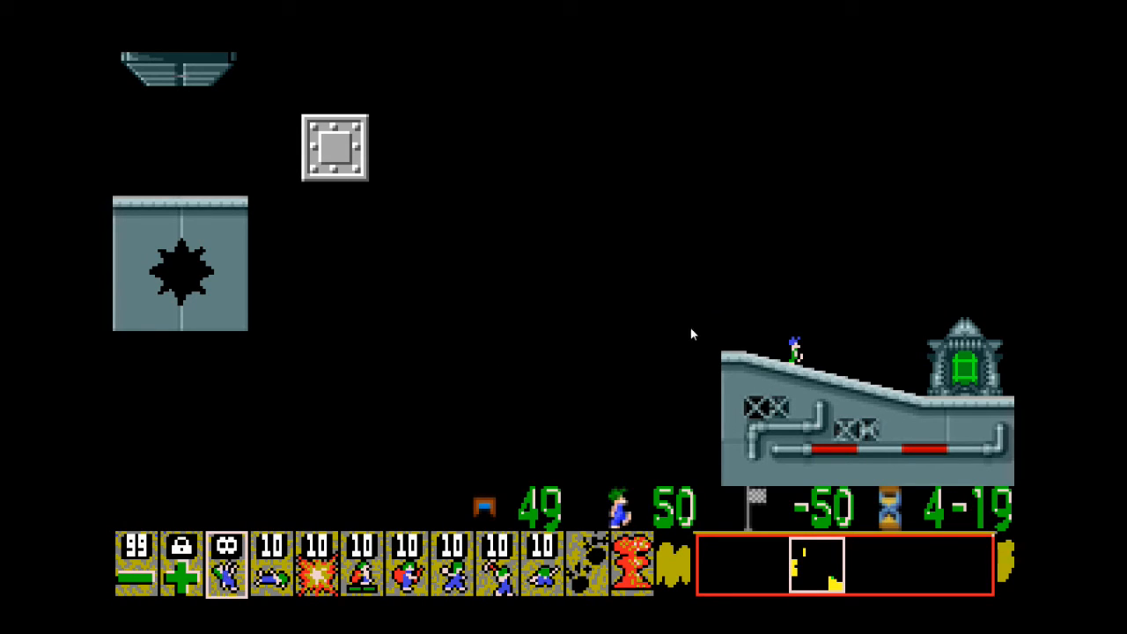
pyautogui.press('Escape')
pyautogui.press('Escape')
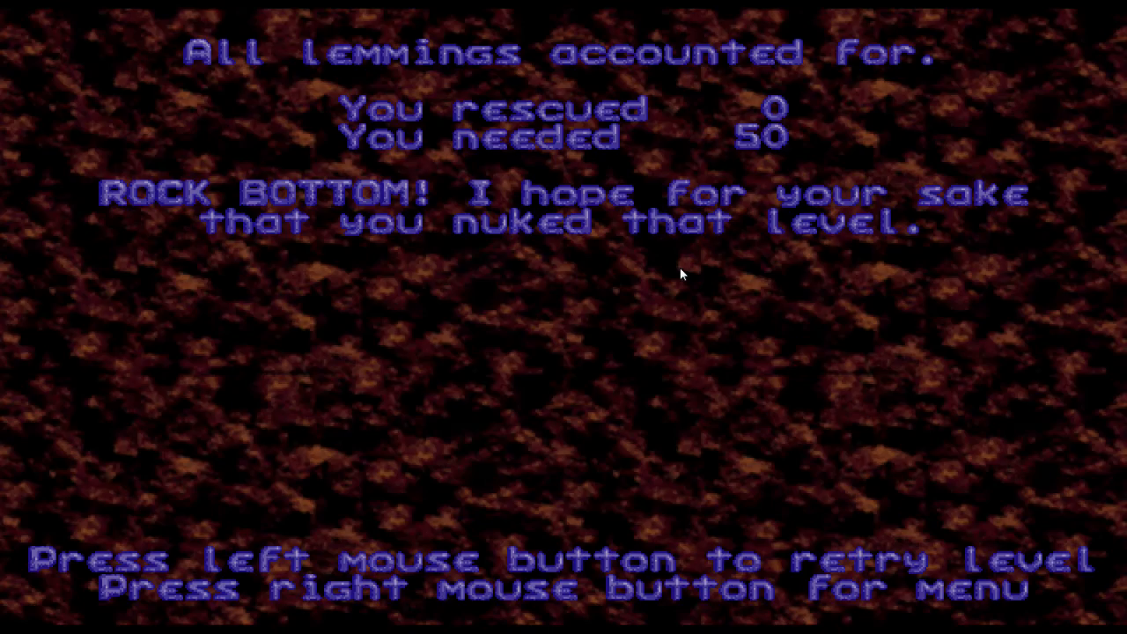
pyautogui.click(103, 23)
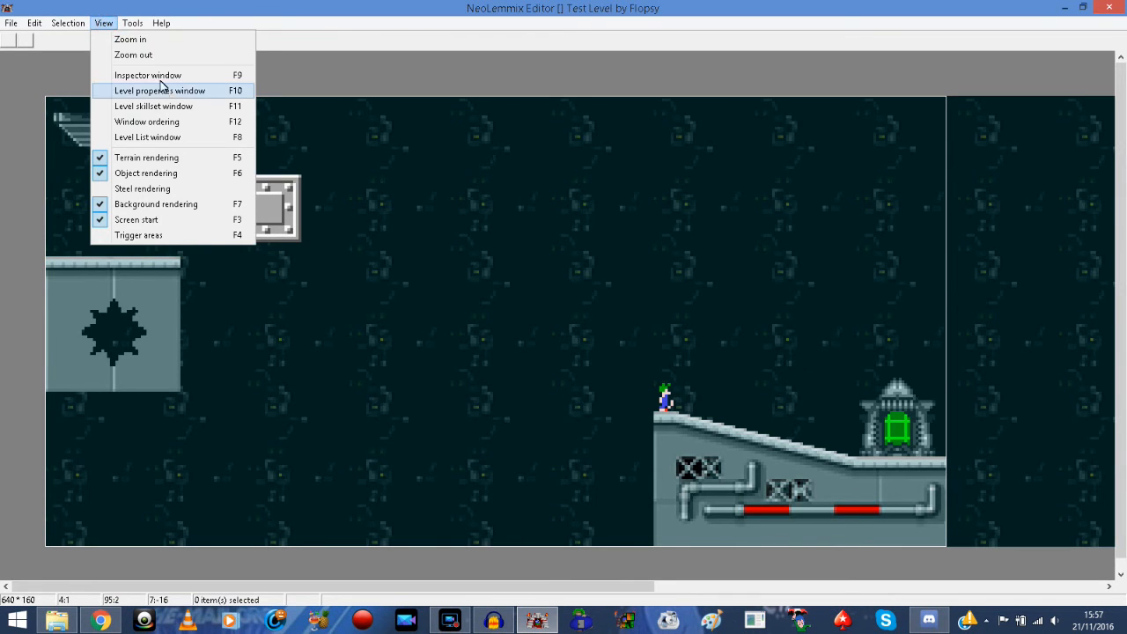
pyautogui.click(160, 87)
pyautogui.click(578, 143)
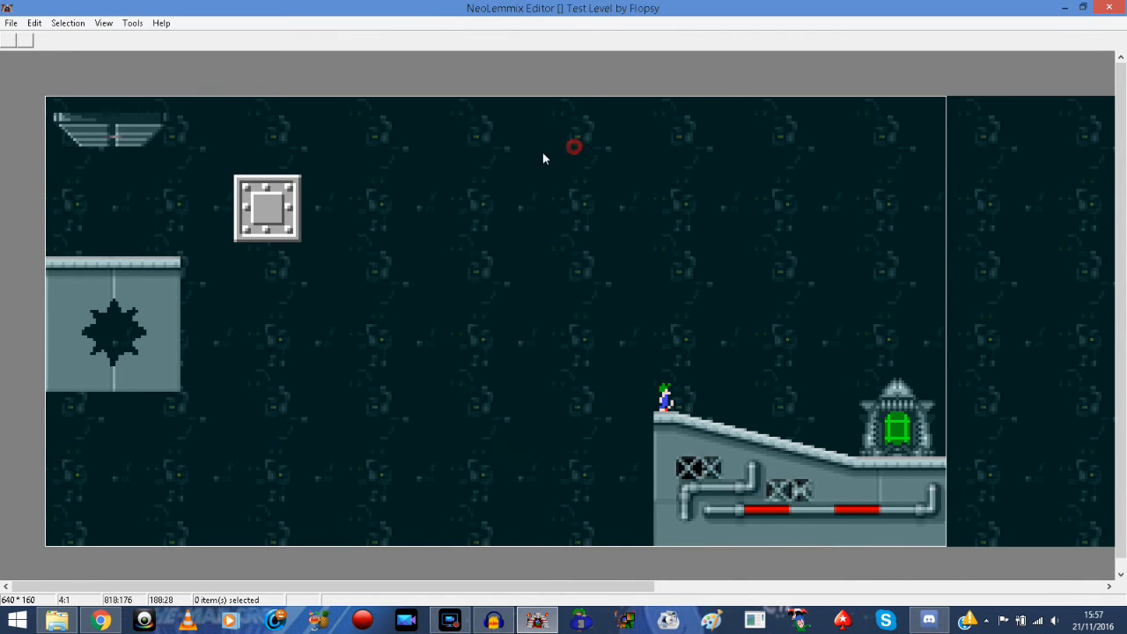
# Restore the limited count for the Climber skill in the level skillset and close its window.
pyautogui.click(103, 24)
pyautogui.click(165, 107)
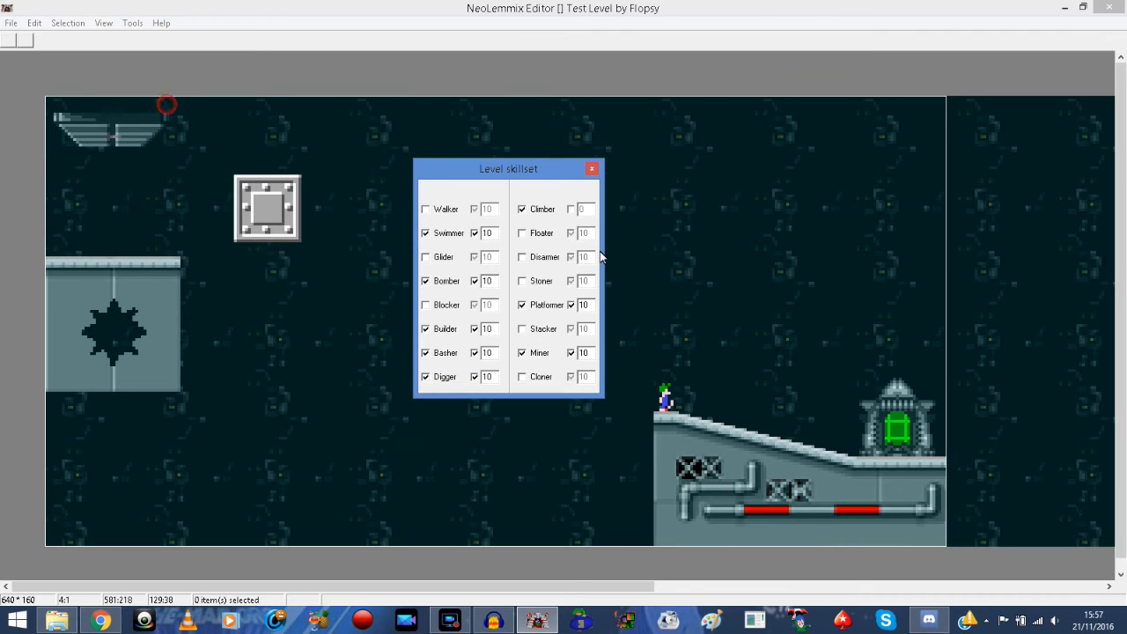
pyautogui.click(570, 208)
pyautogui.click(594, 169)
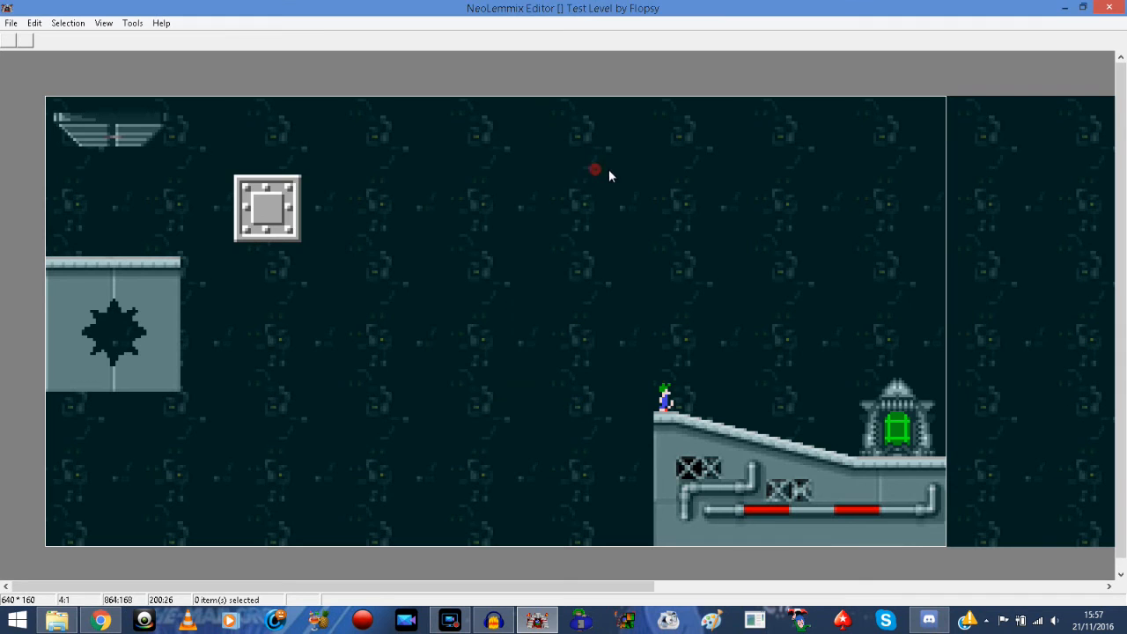
# View the window ordering list and the level properties, closing each window after viewing it.
pyautogui.click(103, 23)
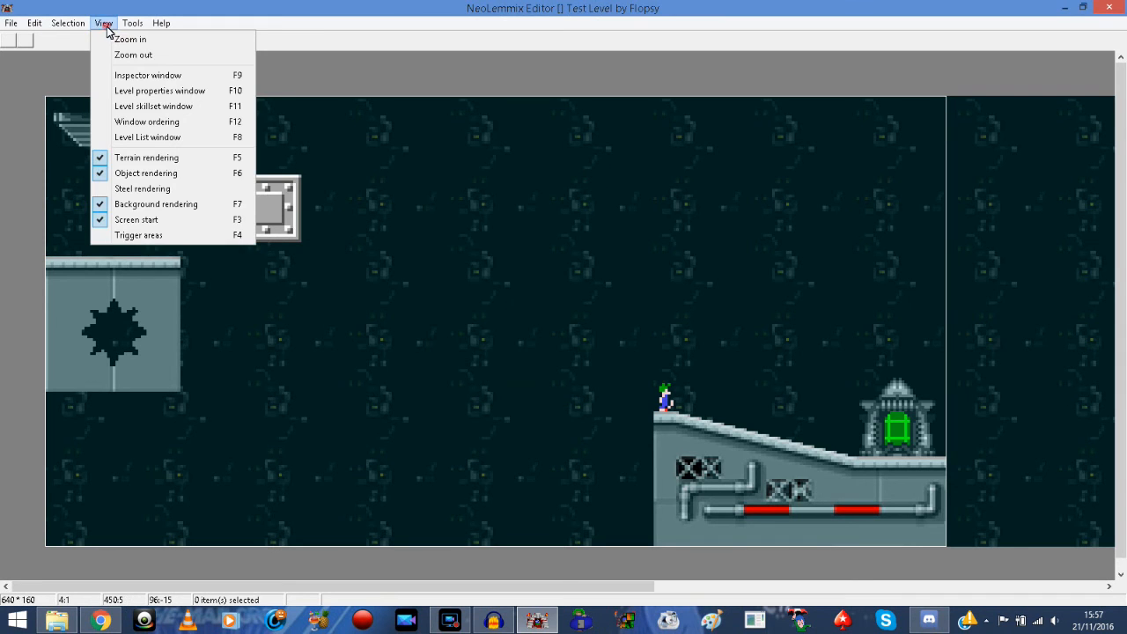
pyautogui.click(172, 128)
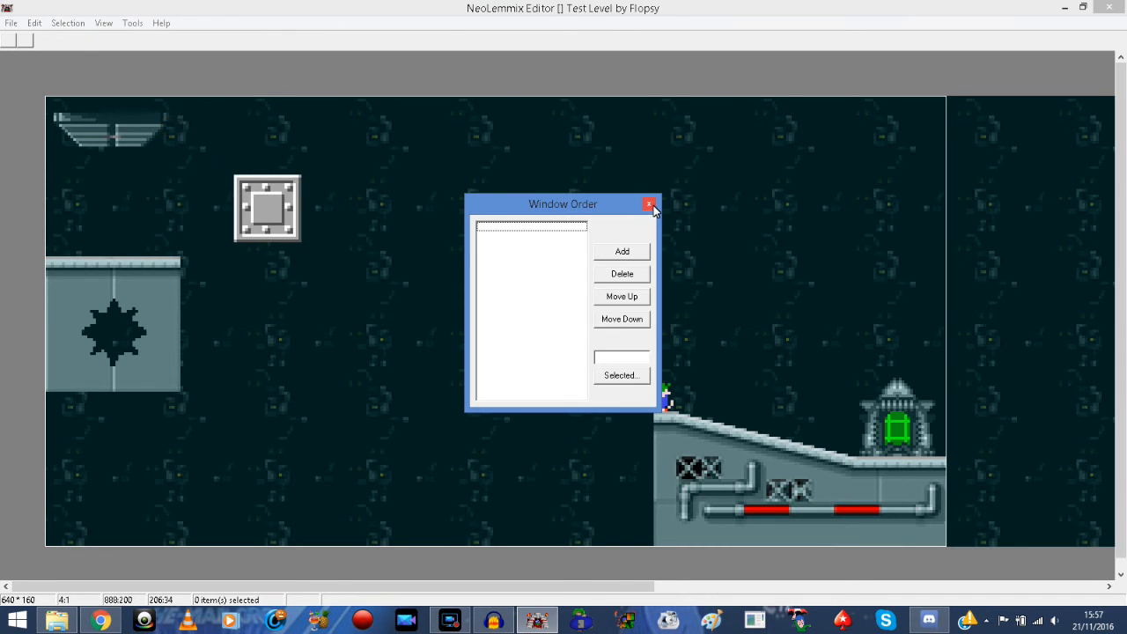
pyautogui.click(649, 204)
pyautogui.click(112, 23)
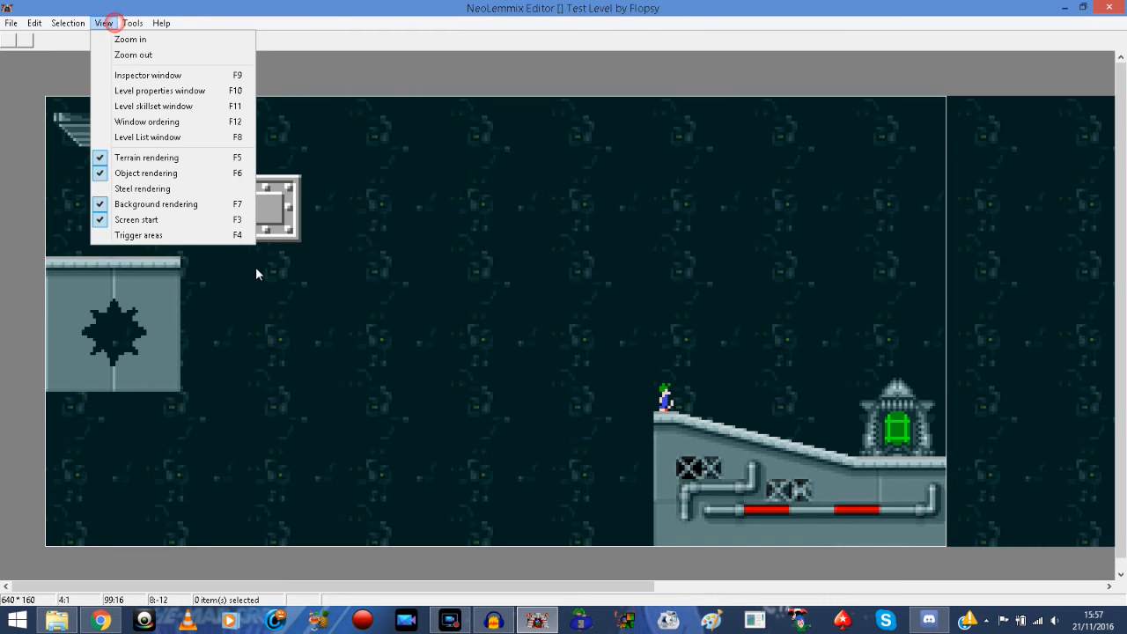
pyautogui.click(160, 91)
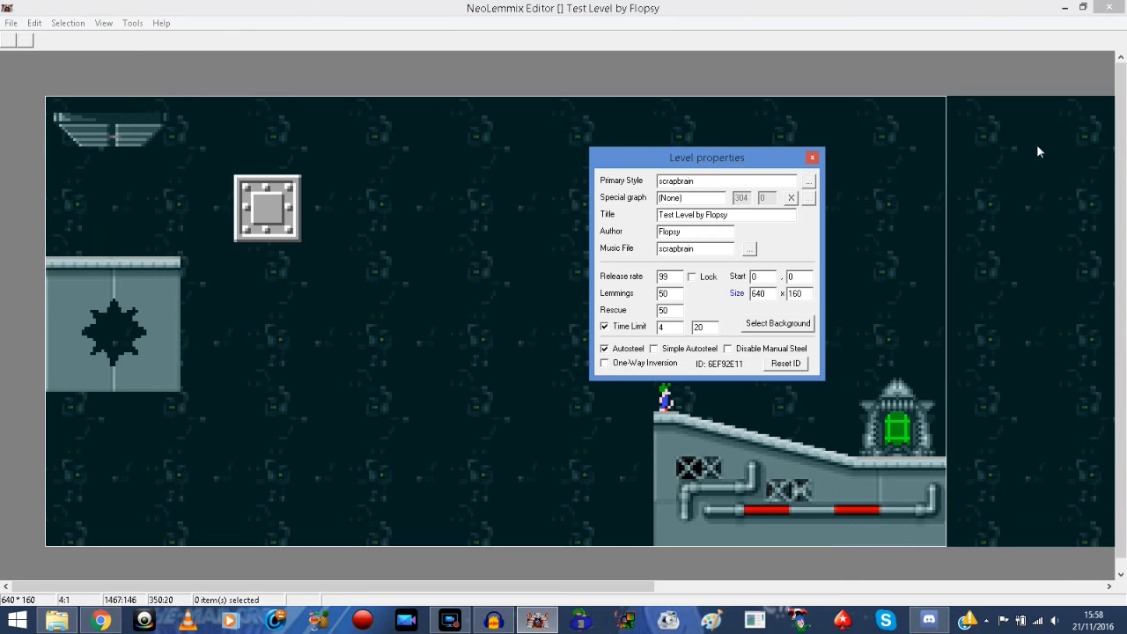
pyautogui.click(812, 159)
# Inspect the metal block's properties, including its index, in the Inspector and close the Inspector.
pyautogui.rightClick(398, 158)
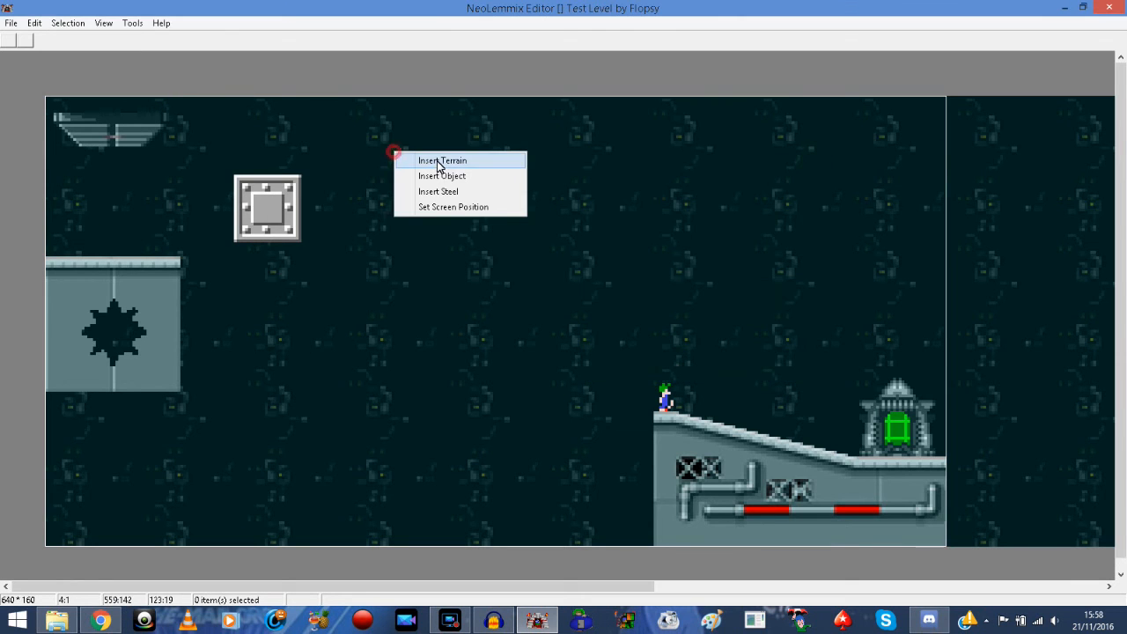
pyautogui.click(315, 139)
pyautogui.click(103, 22)
pyautogui.click(142, 75)
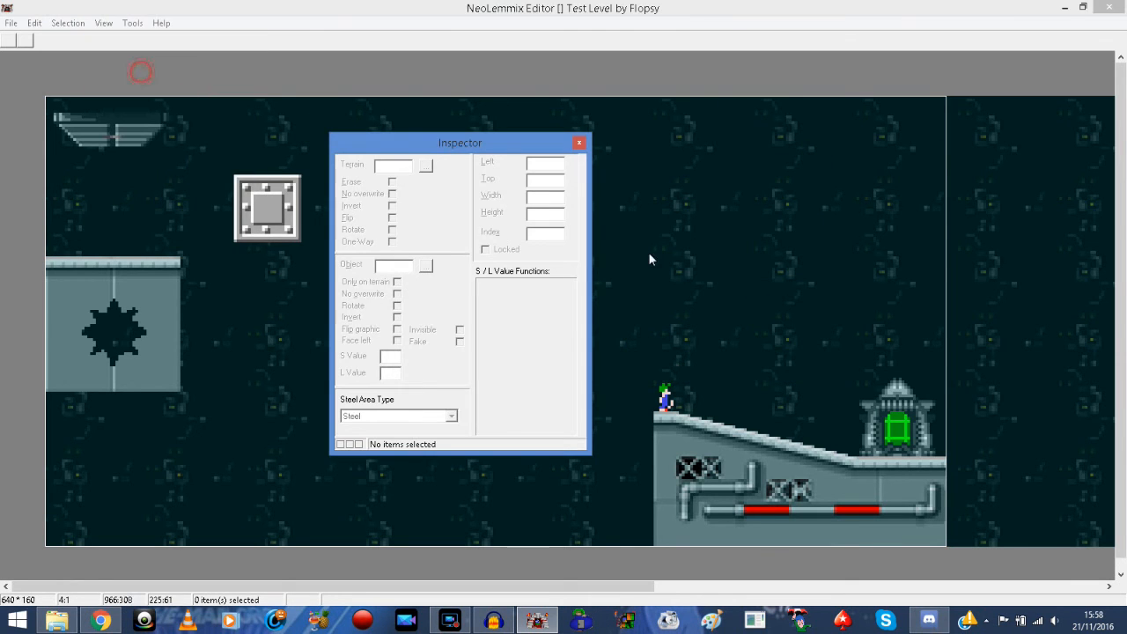
pyautogui.click(254, 207)
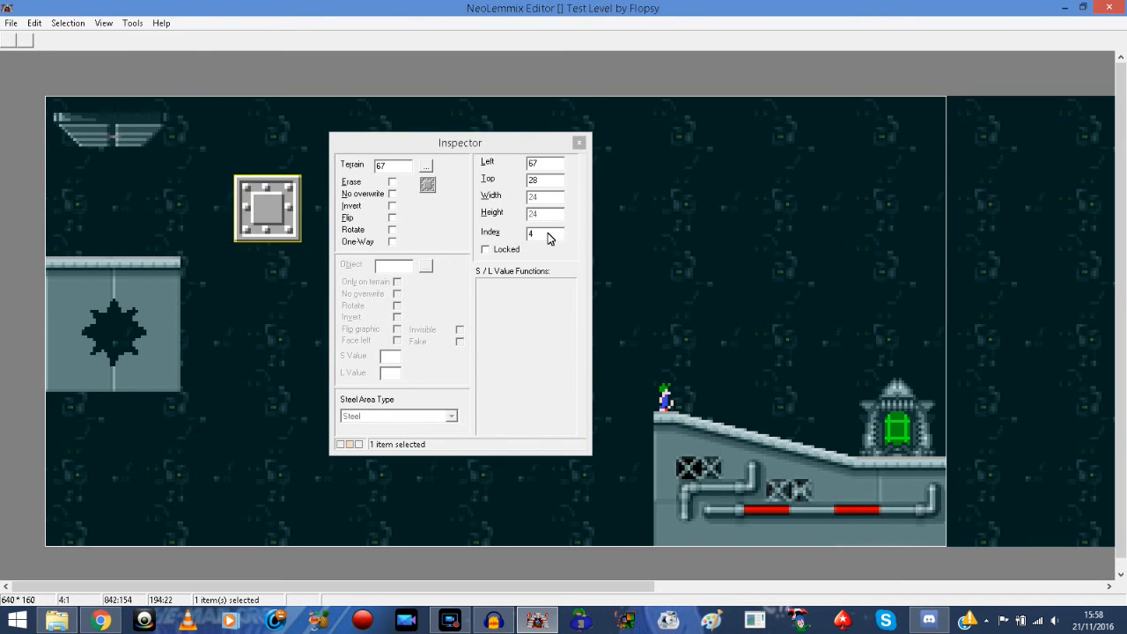
pyautogui.click(579, 142)
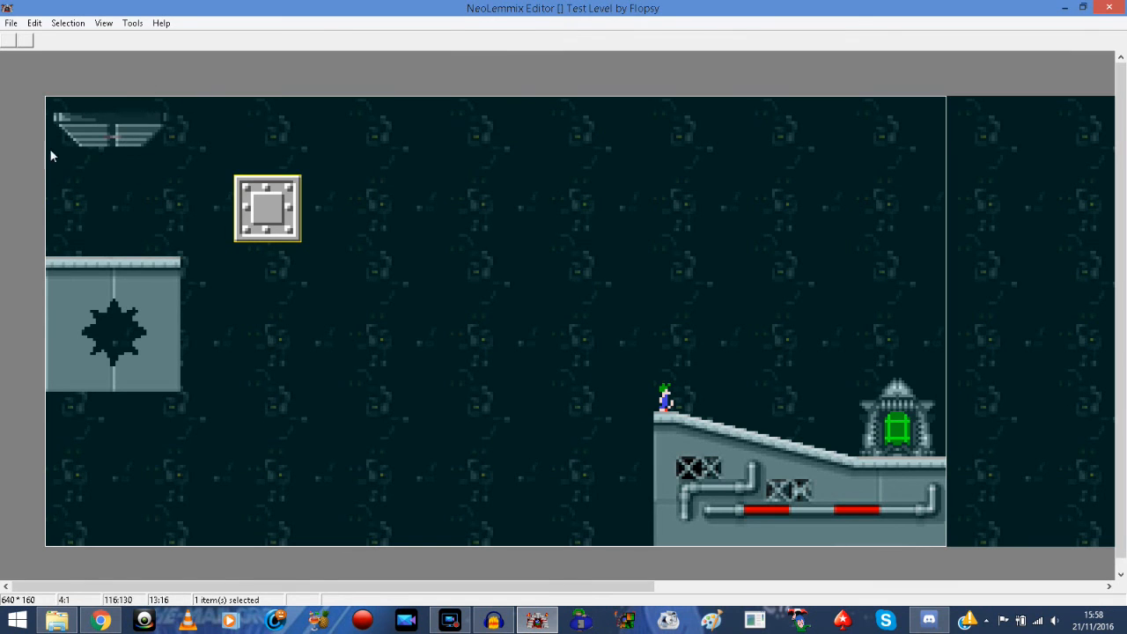
# Hide the terrain rendering to see only the objects, deselect the metal block, and show the terrain again.
pyautogui.click(96, 23)
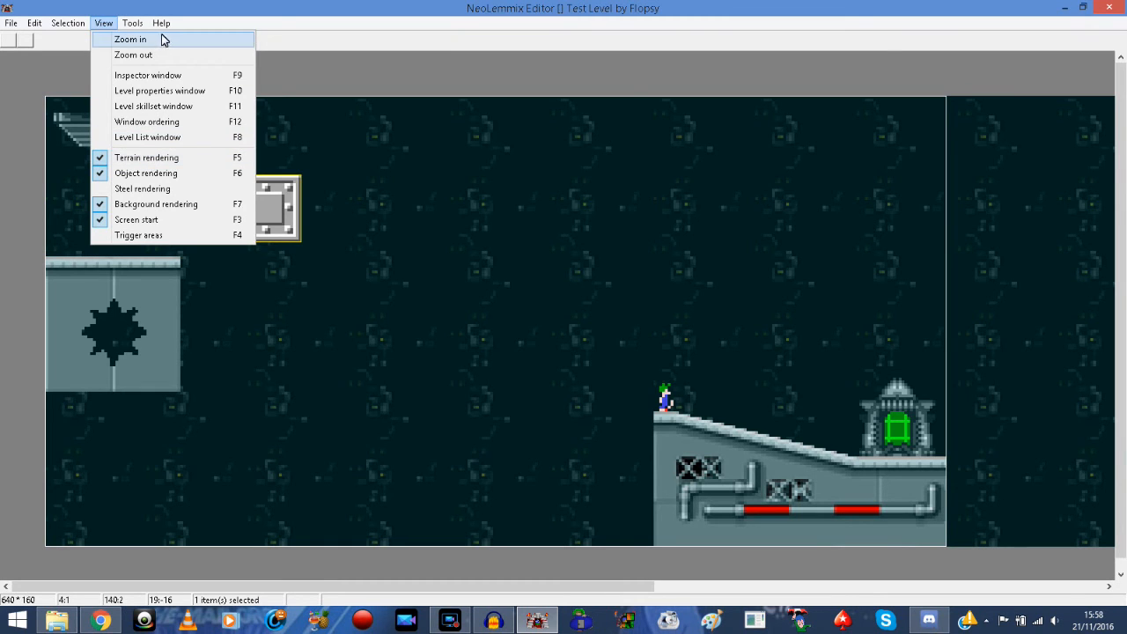
pyautogui.click(156, 162)
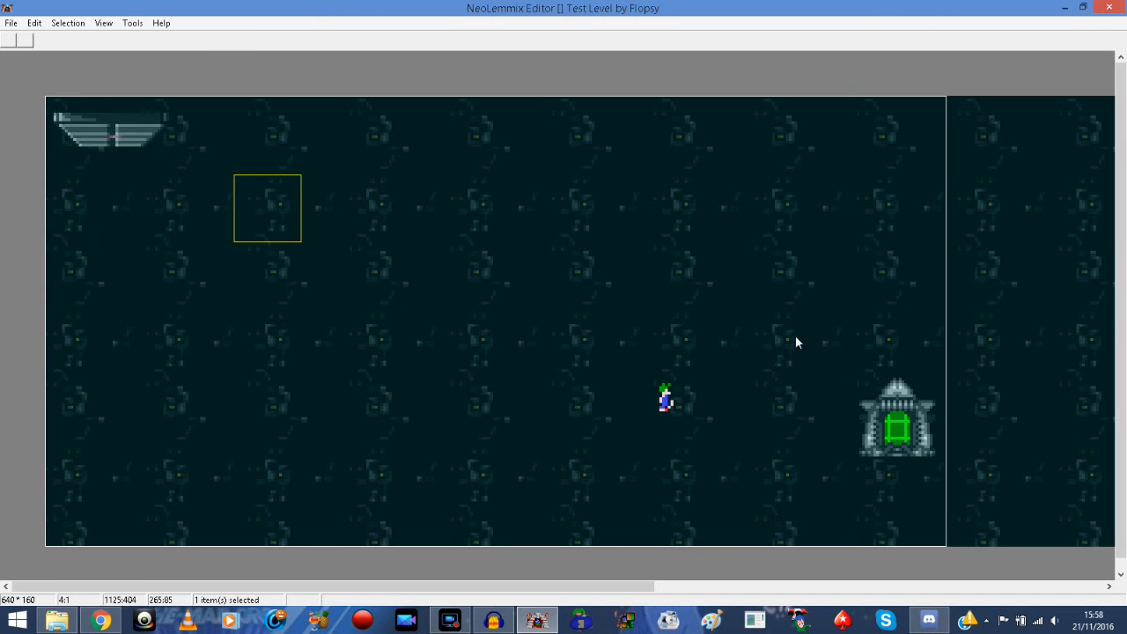
pyautogui.click(461, 276)
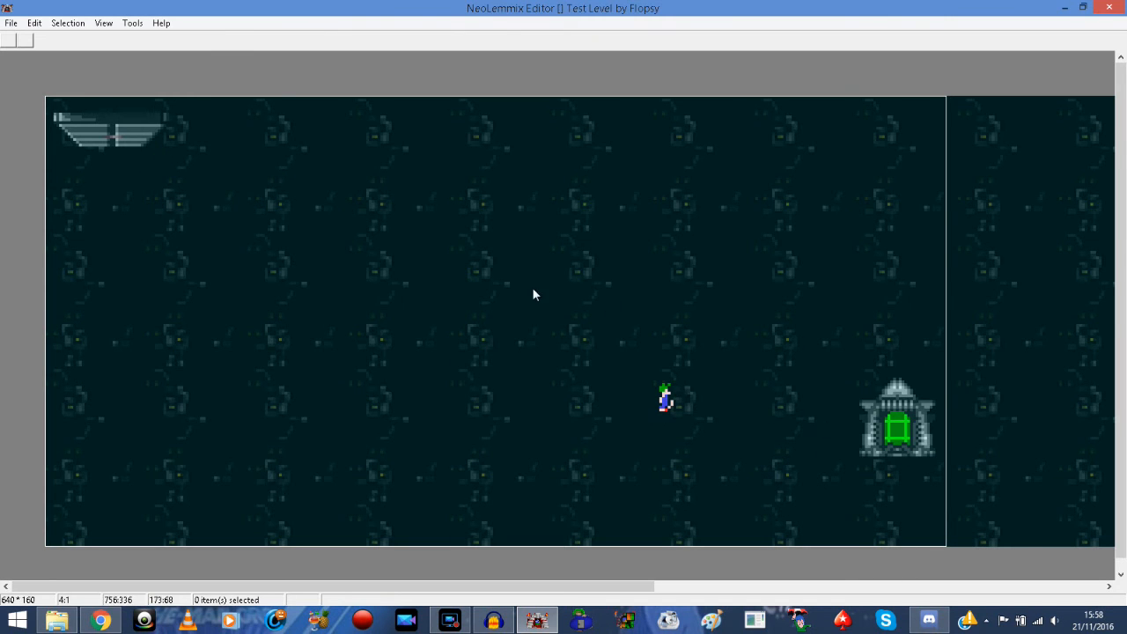
pyautogui.click(104, 23)
pyautogui.click(150, 158)
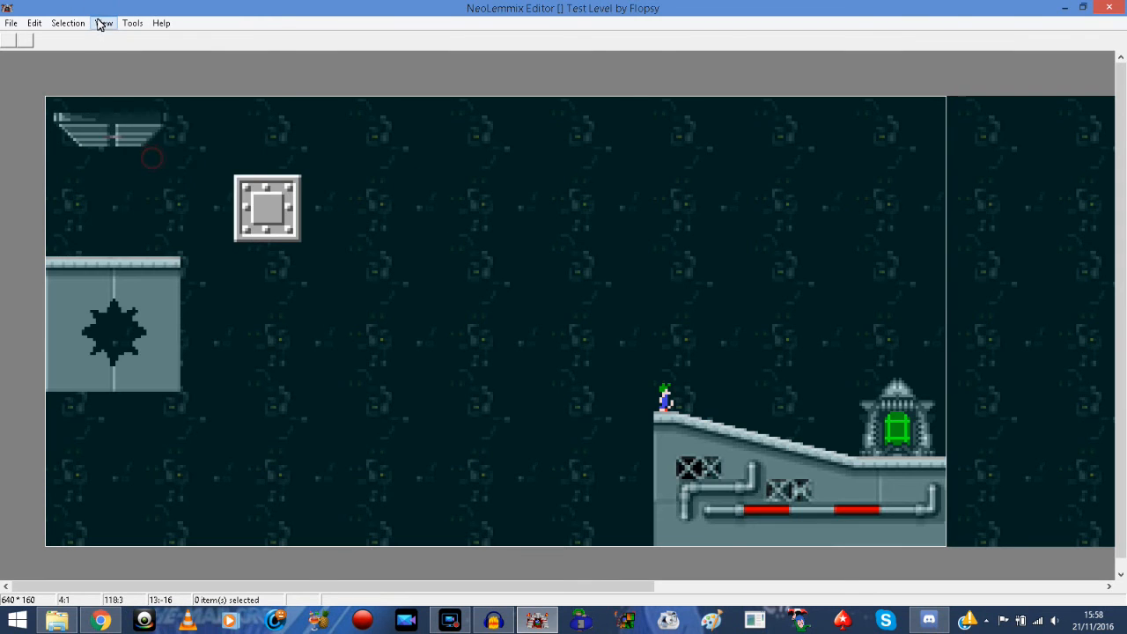
# Hide the object rendering to see only the terrain, and show the objects again.
pyautogui.click(103, 23)
pyautogui.click(167, 174)
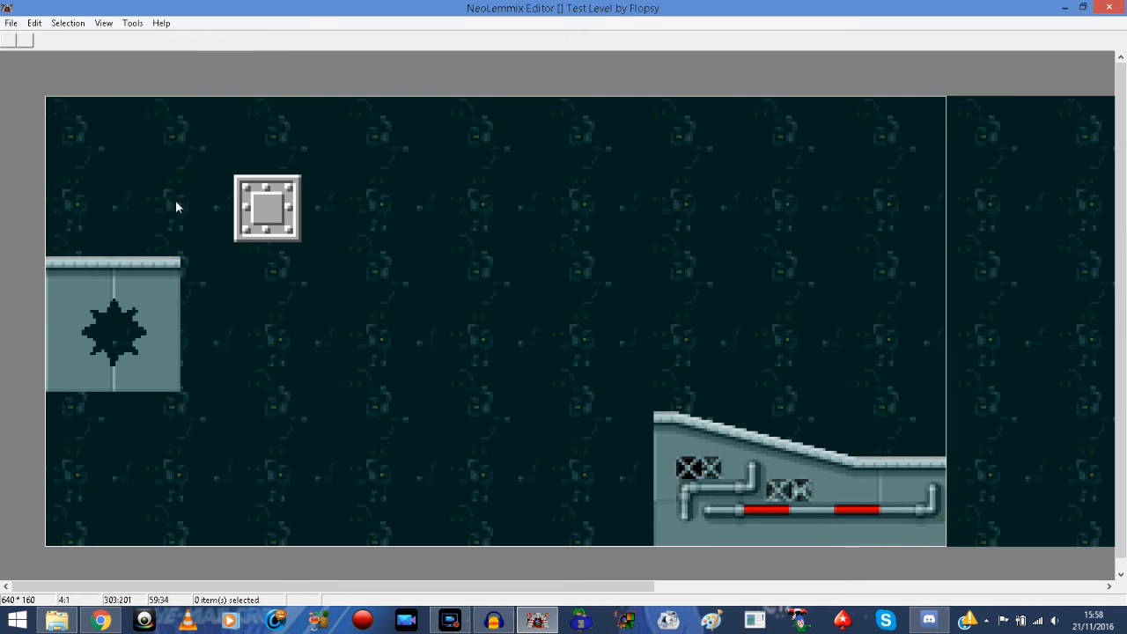
pyautogui.click(130, 23)
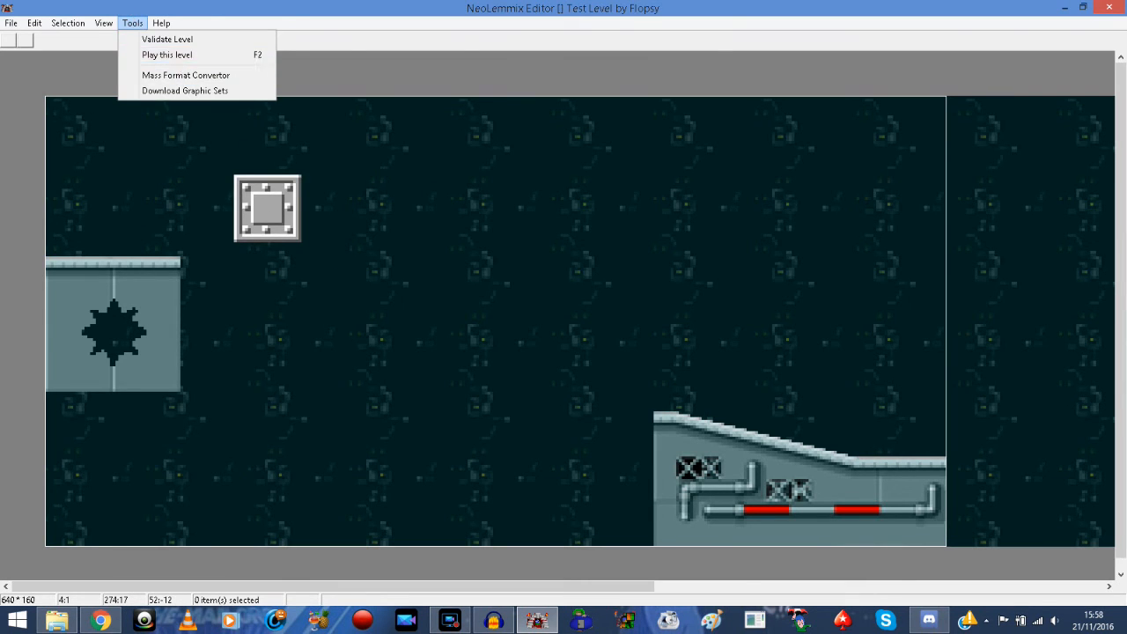
pyautogui.click(103, 23)
pyautogui.click(167, 173)
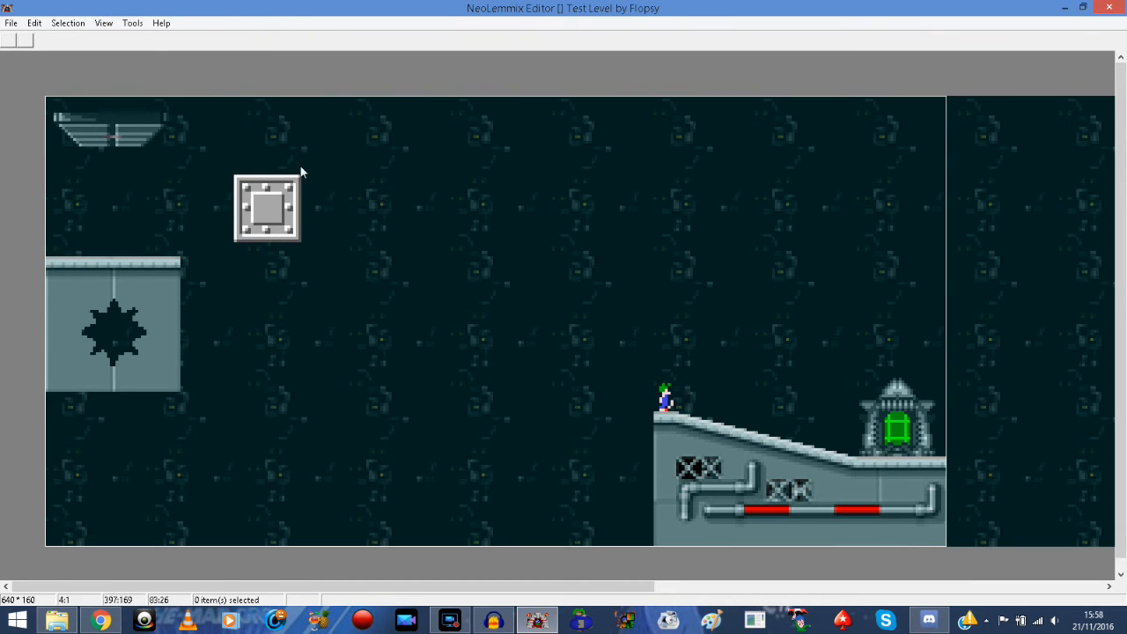
# With steel rendering turned on, move the metal block farther right in the level, and turn steel rendering off again.
pyautogui.click(103, 23)
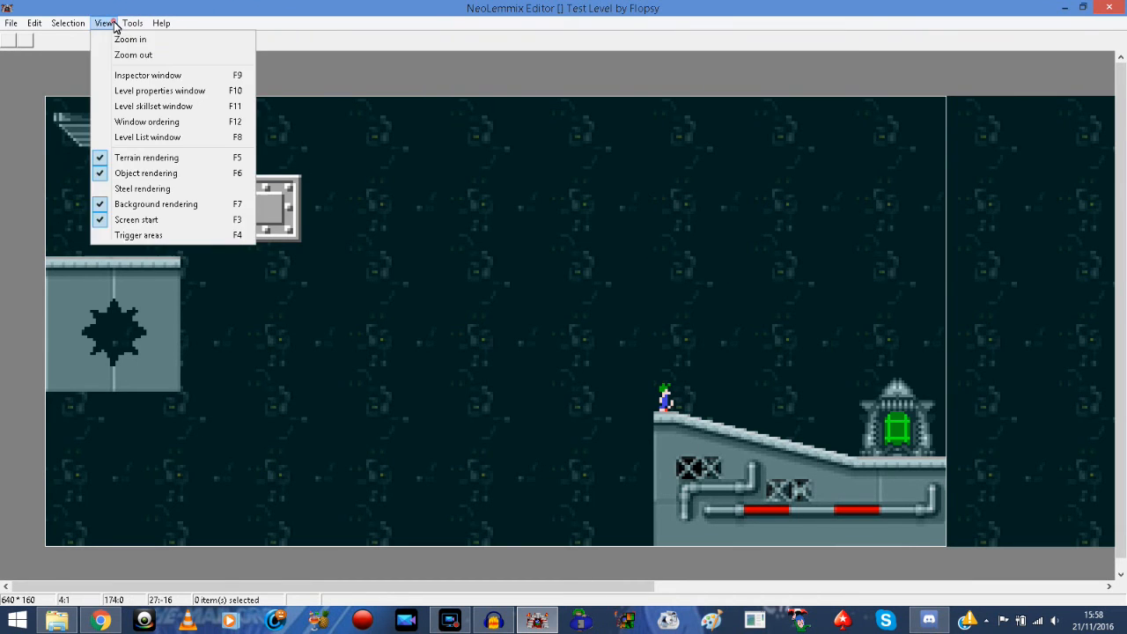
pyautogui.click(146, 189)
pyautogui.moveTo(253, 208); pyautogui.dragTo(380, 203)
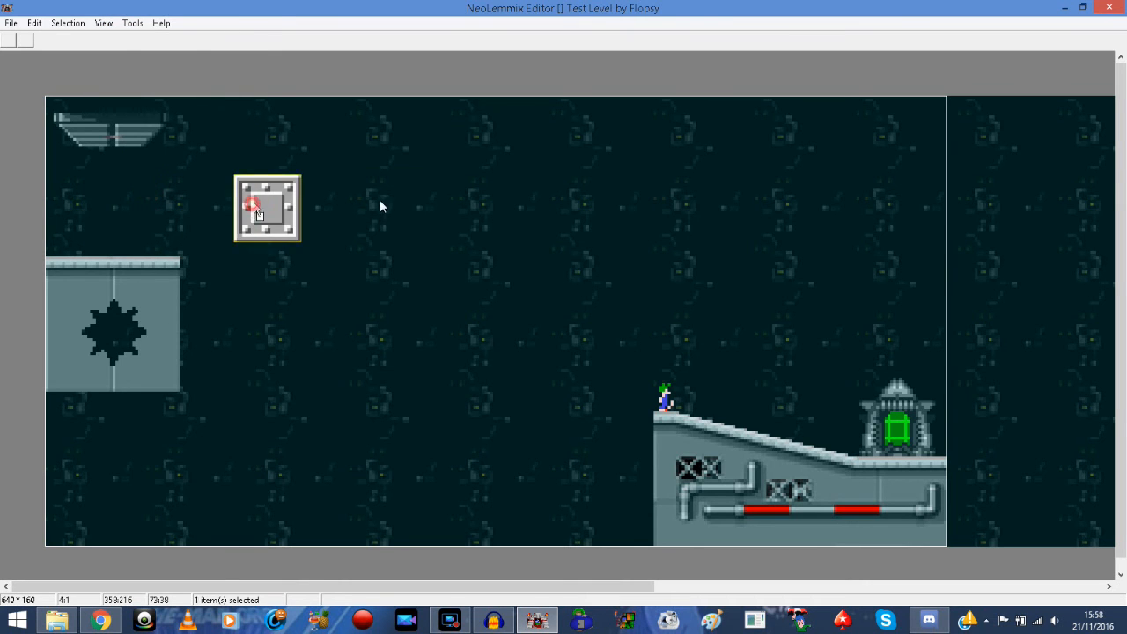
pyautogui.click(262, 207)
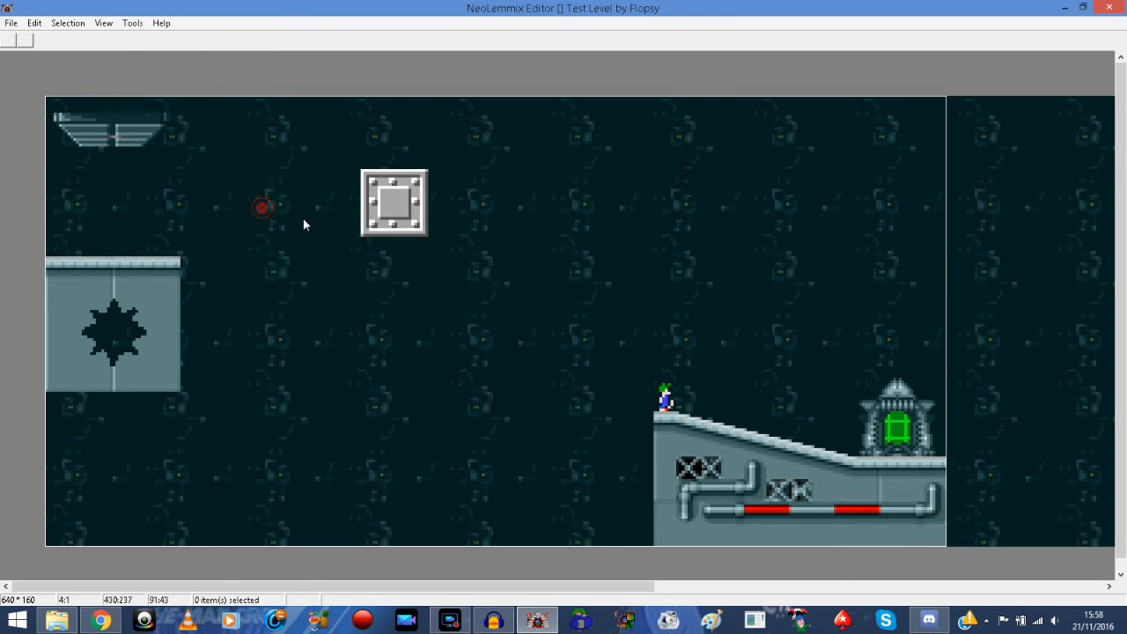
pyautogui.click(103, 23)
pyautogui.click(167, 188)
# Hide the background rendering to view the level on black, and show the background again.
pyautogui.click(104, 23)
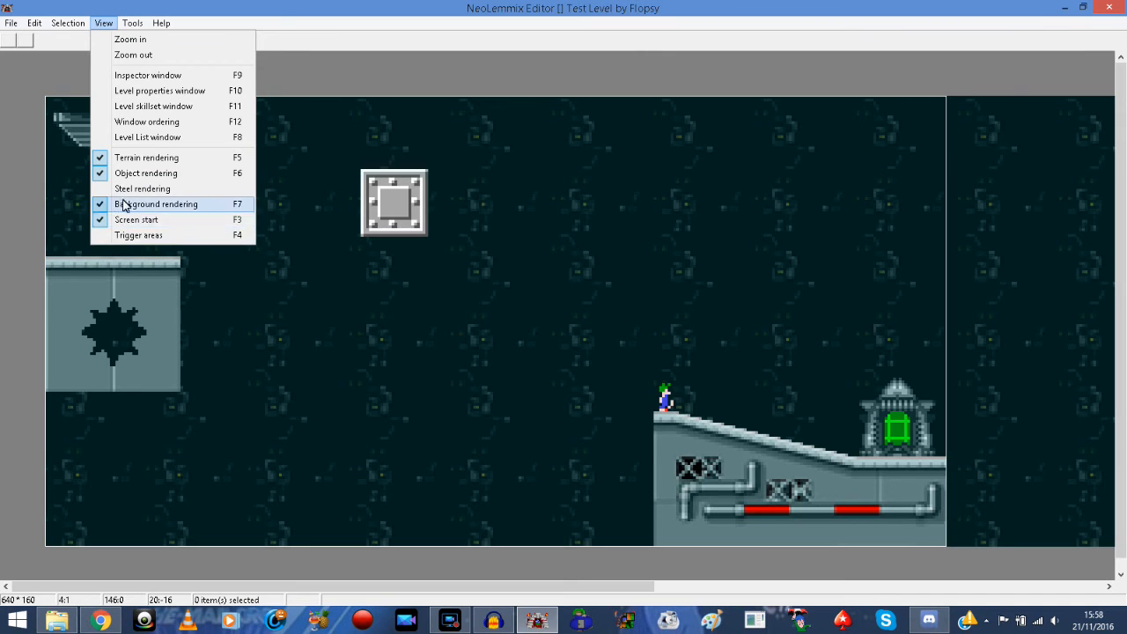
pyautogui.click(188, 208)
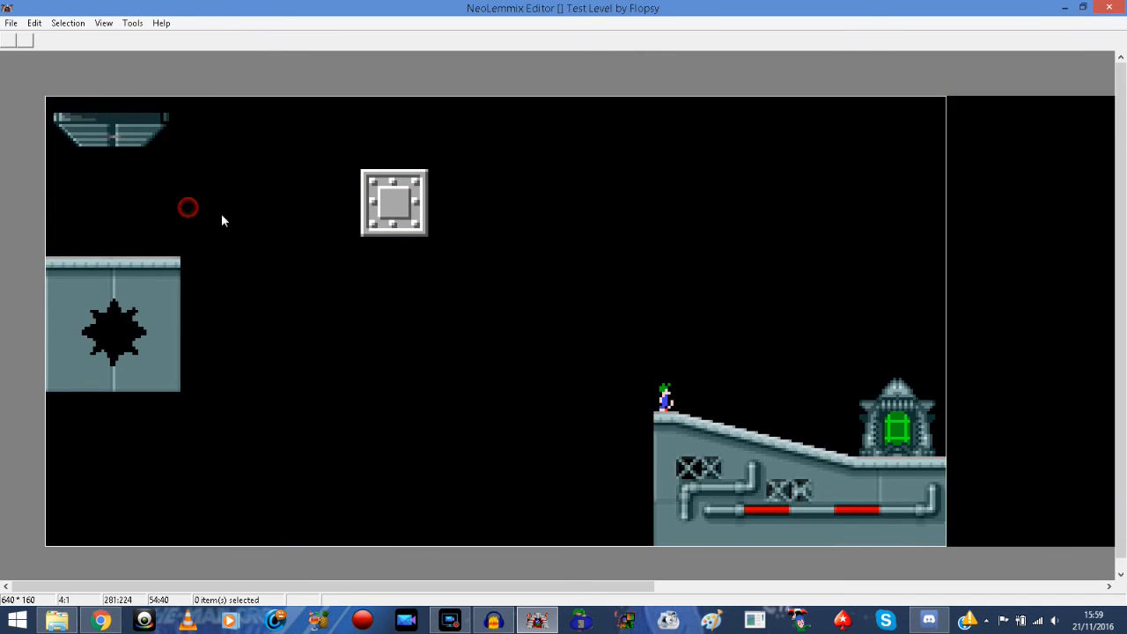
pyautogui.click(103, 23)
pyautogui.click(176, 204)
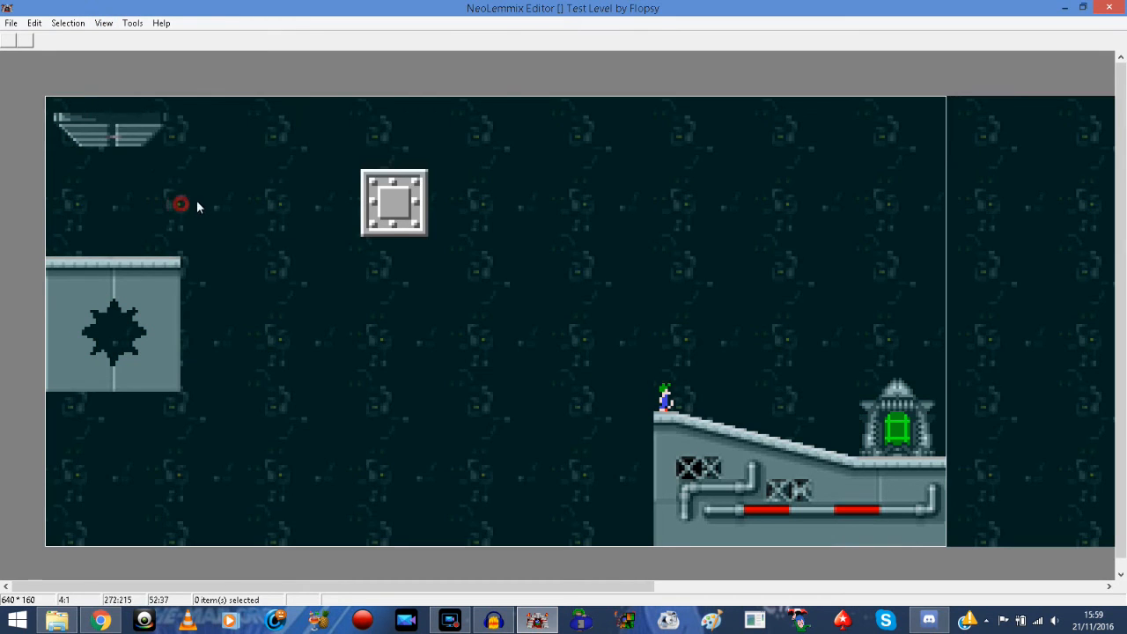
# Insert the scrapbrain fire object with index 5 and place it on the slope before the exit.
pyautogui.click(103, 23)
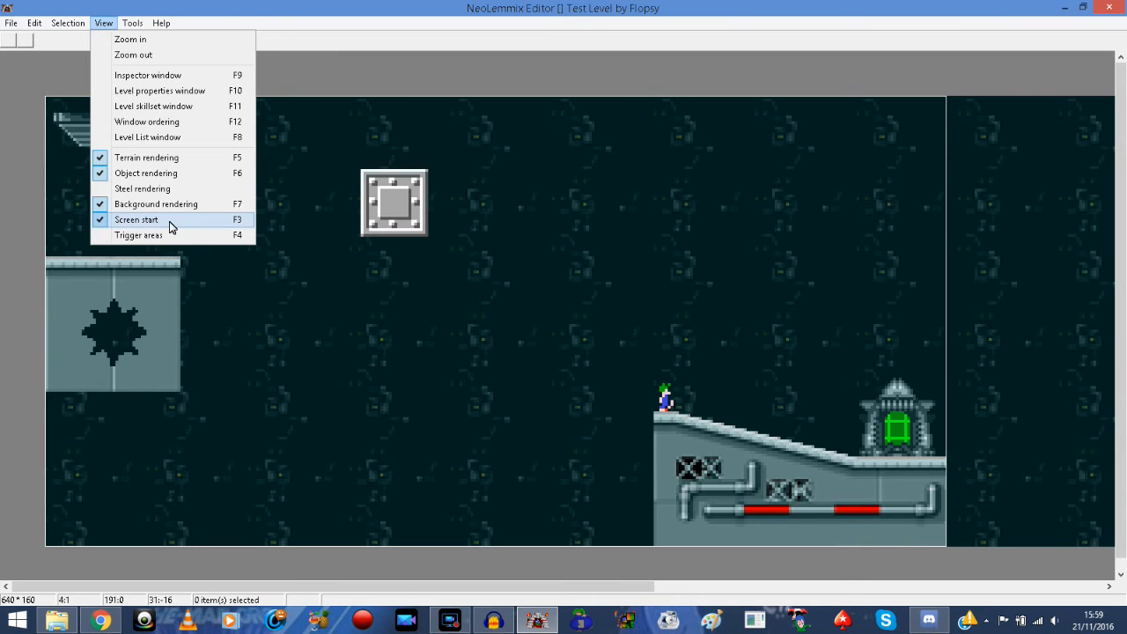
pyautogui.click(457, 315)
pyautogui.rightClick(655, 289)
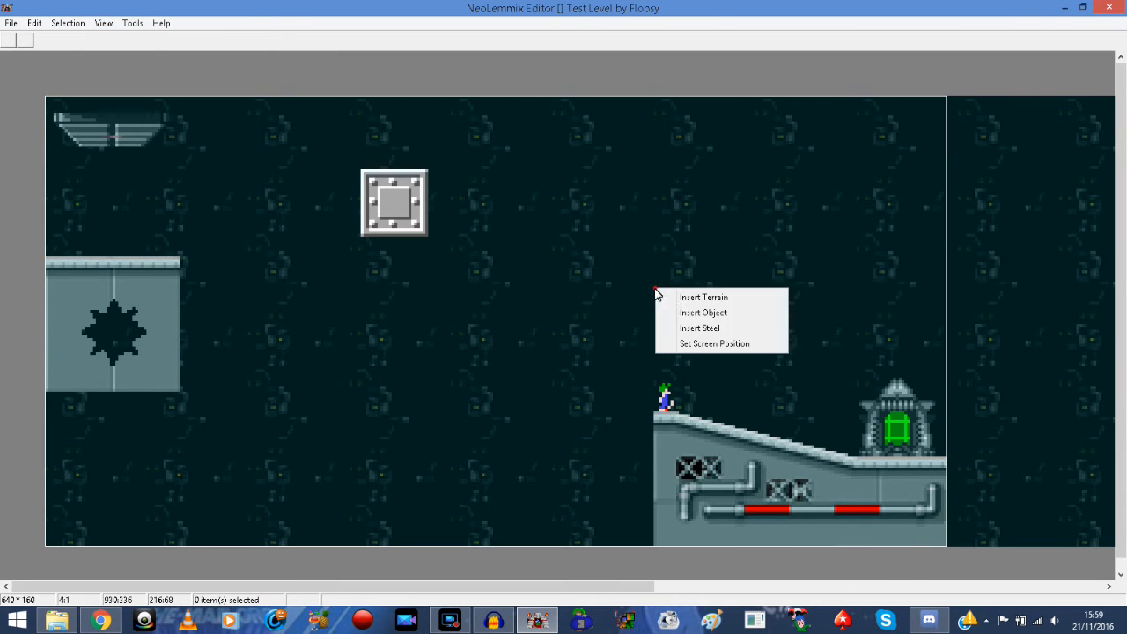
pyautogui.click(695, 313)
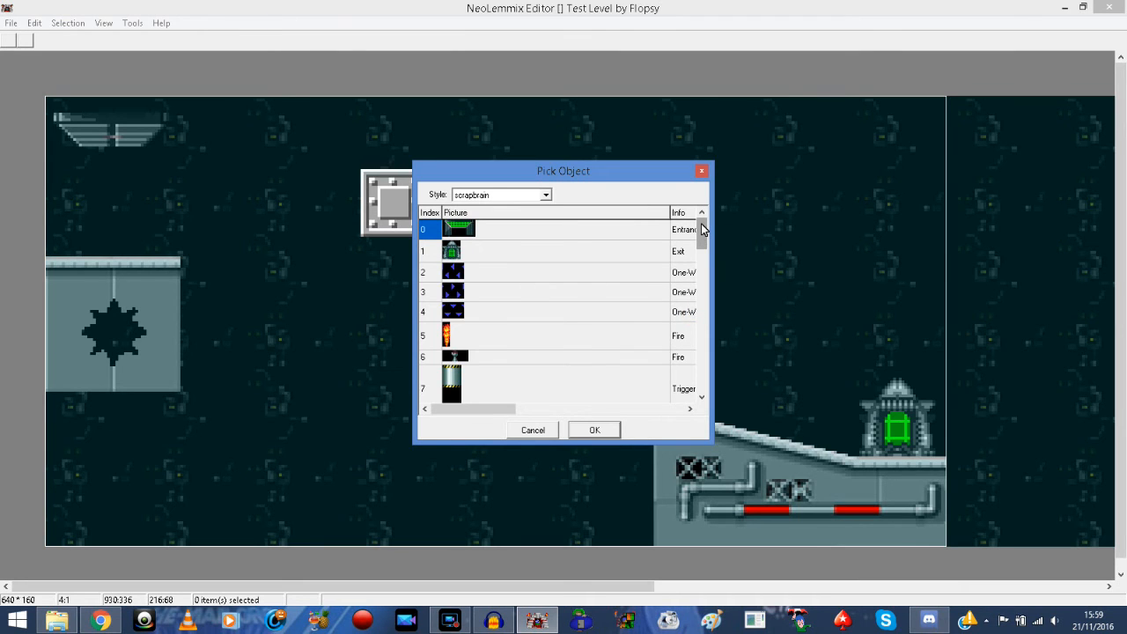
pyautogui.click(472, 339)
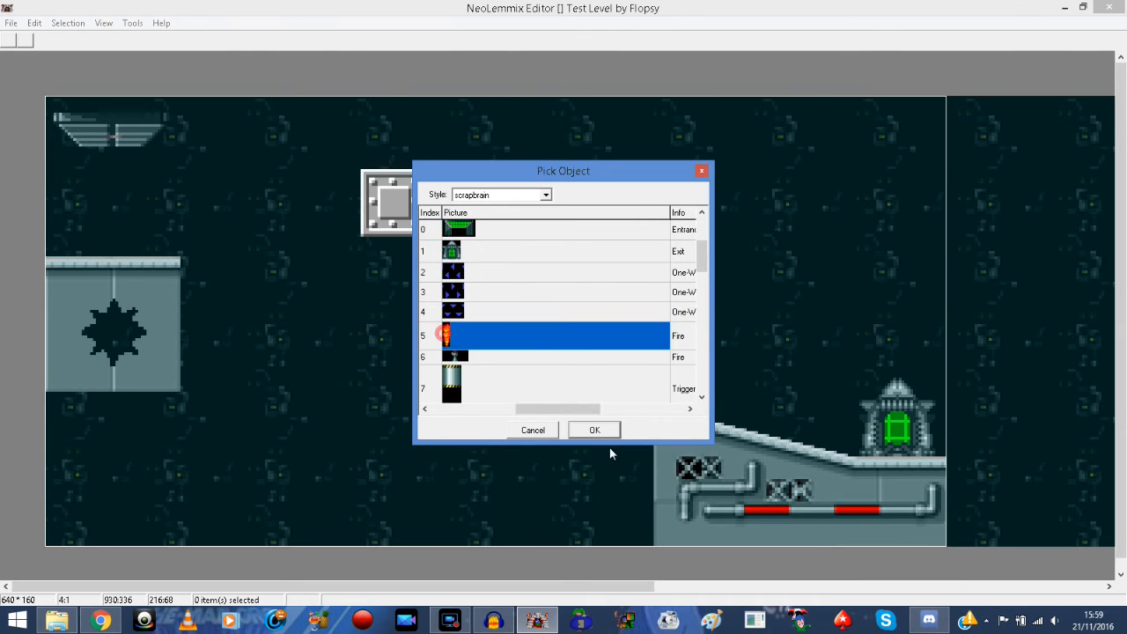
pyautogui.click(594, 429)
pyautogui.moveTo(671, 333); pyautogui.dragTo(752, 412)
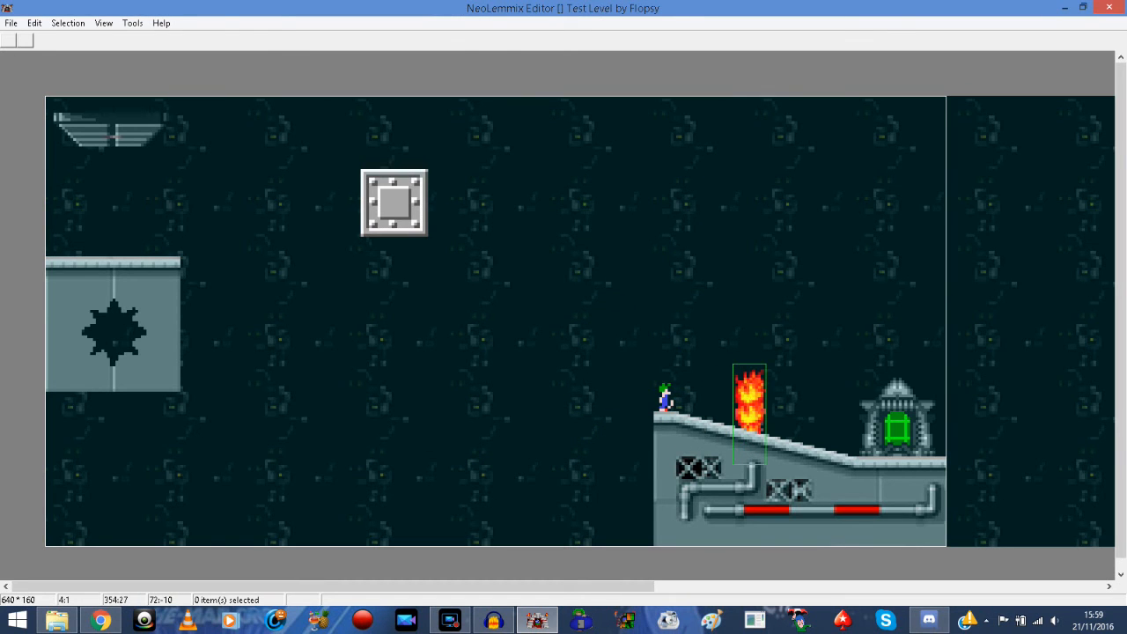
# Turn off No overwrite for the fire in the Inspector, align the fire over the vertical pipe end, and deselect it.
pyautogui.click(104, 23)
pyautogui.click(147, 76)
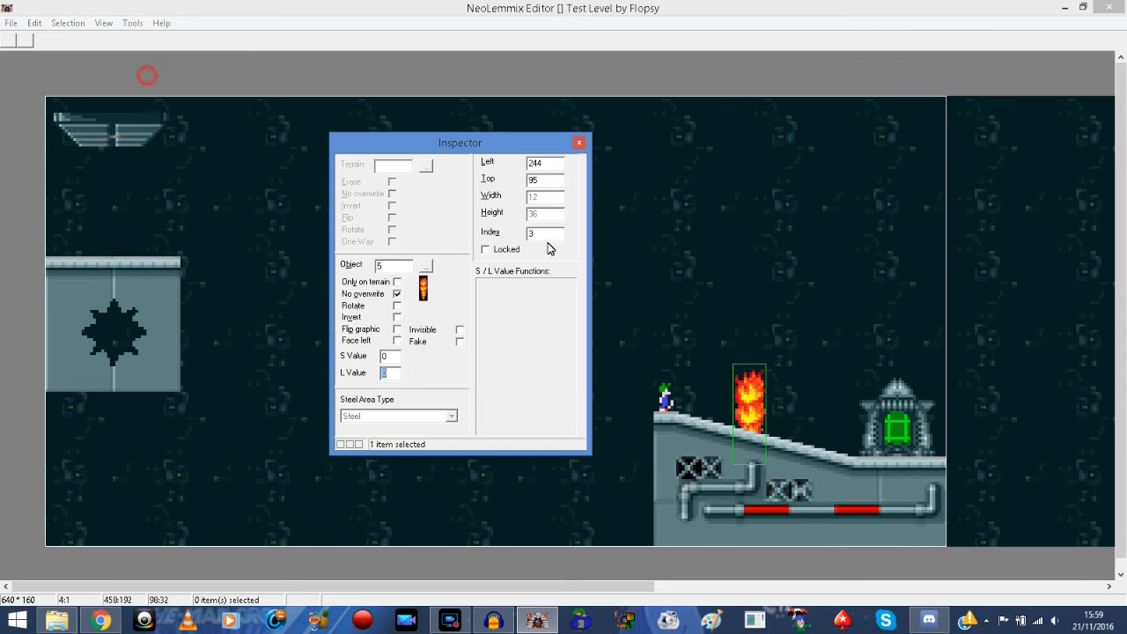
pyautogui.click(397, 293)
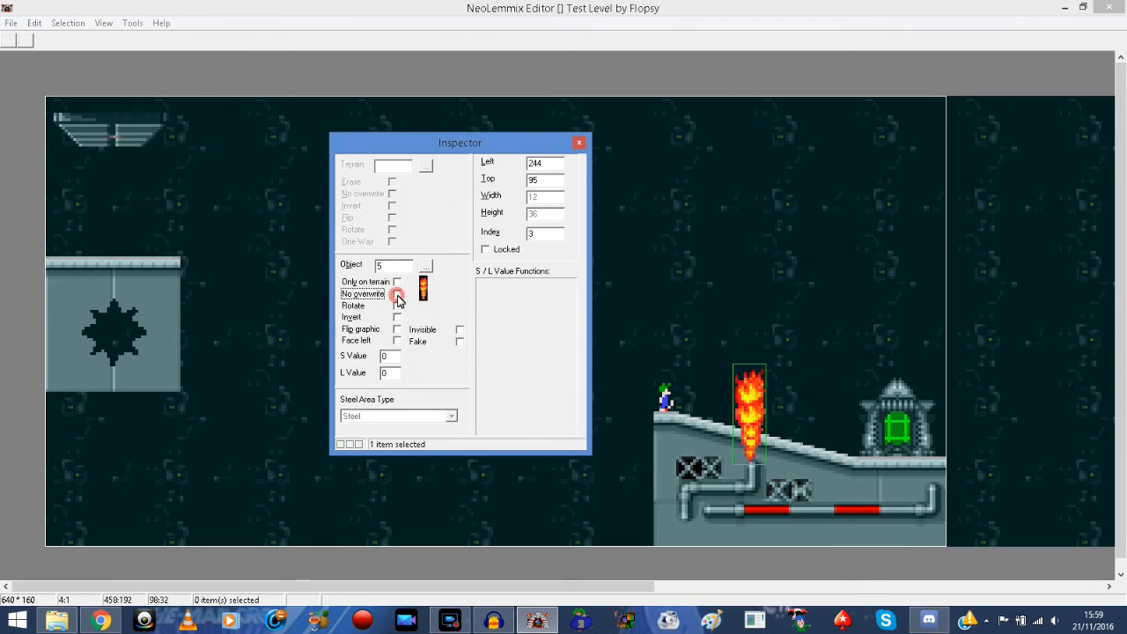
pyautogui.click(581, 143)
pyautogui.click(568, 334)
pyautogui.click(750, 398)
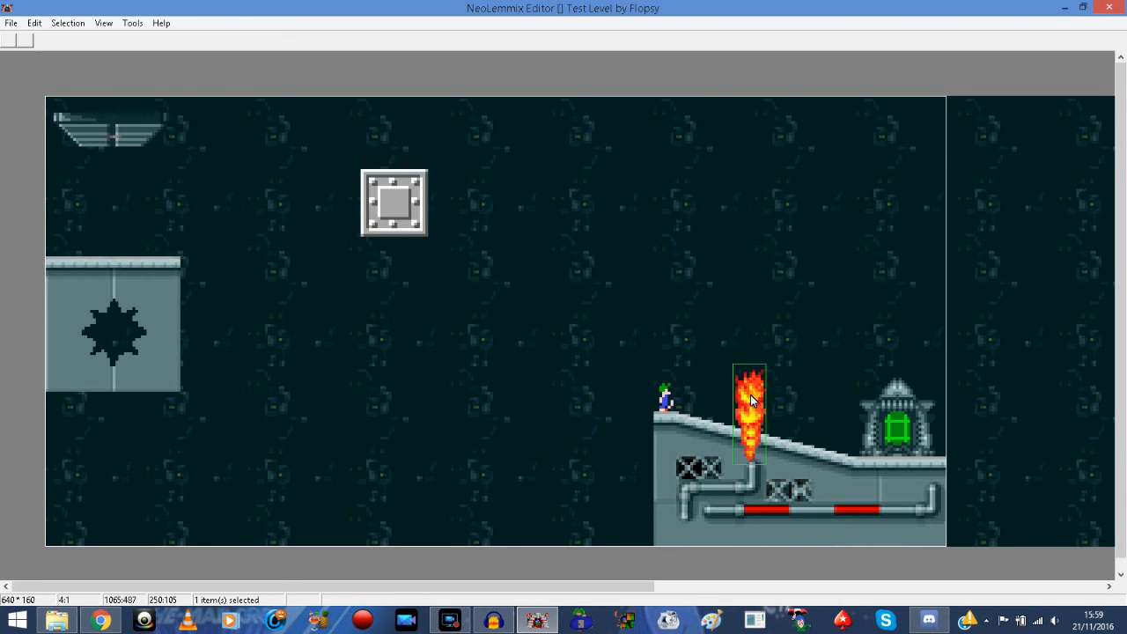
pyautogui.click(503, 322)
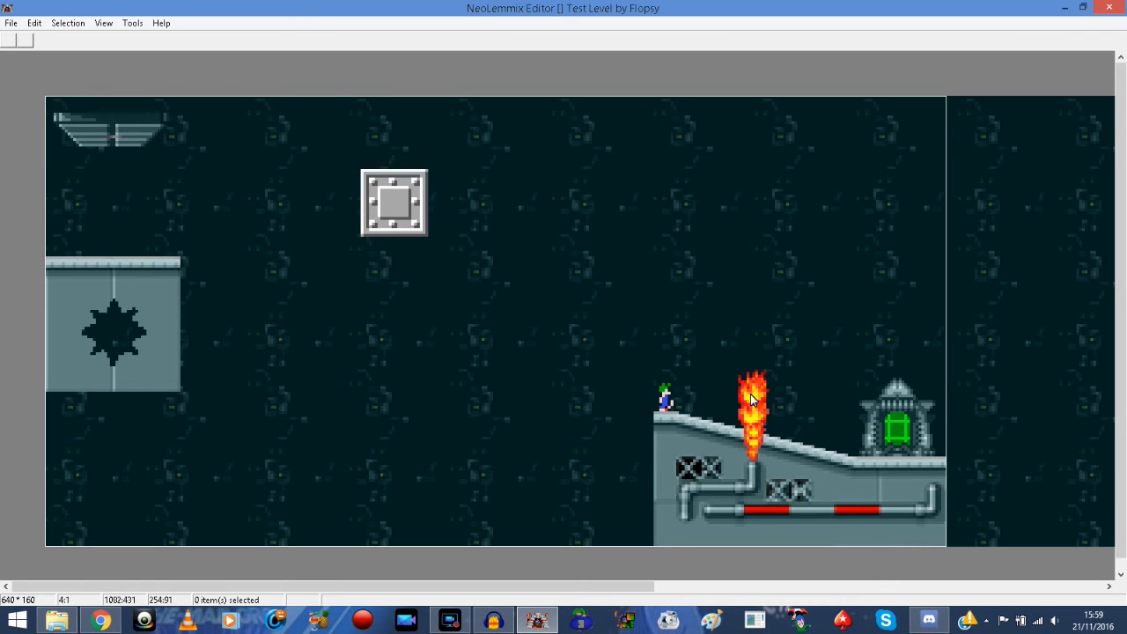
# Launch the level in test mode and return to the editor from its preview screen.
pyautogui.click(139, 23)
pyautogui.click(145, 57)
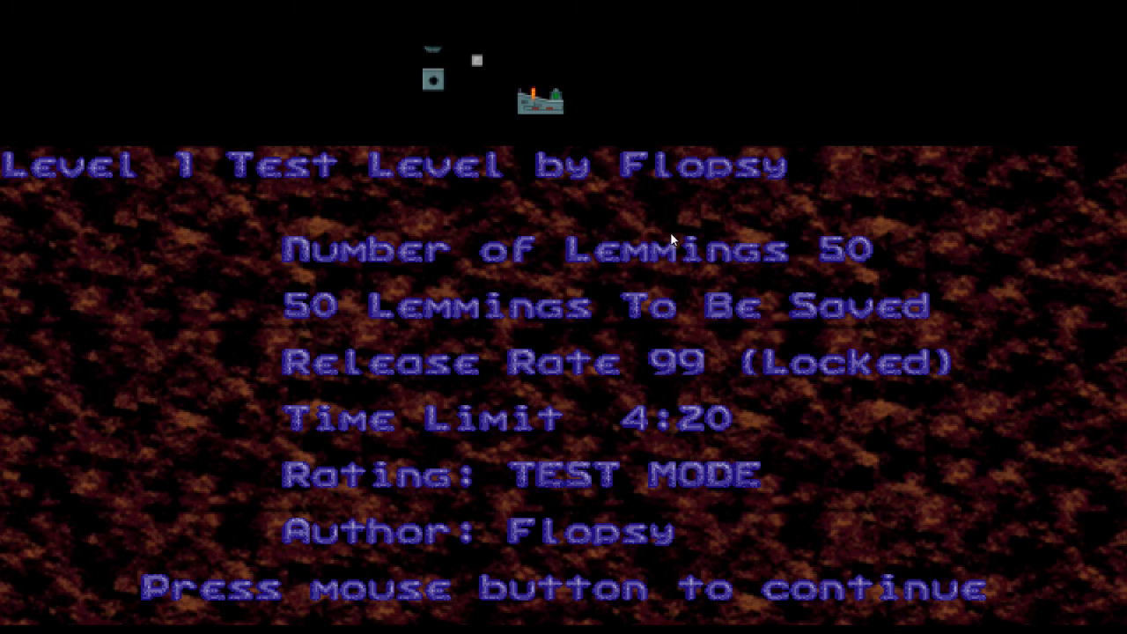
pyautogui.press('Escape')
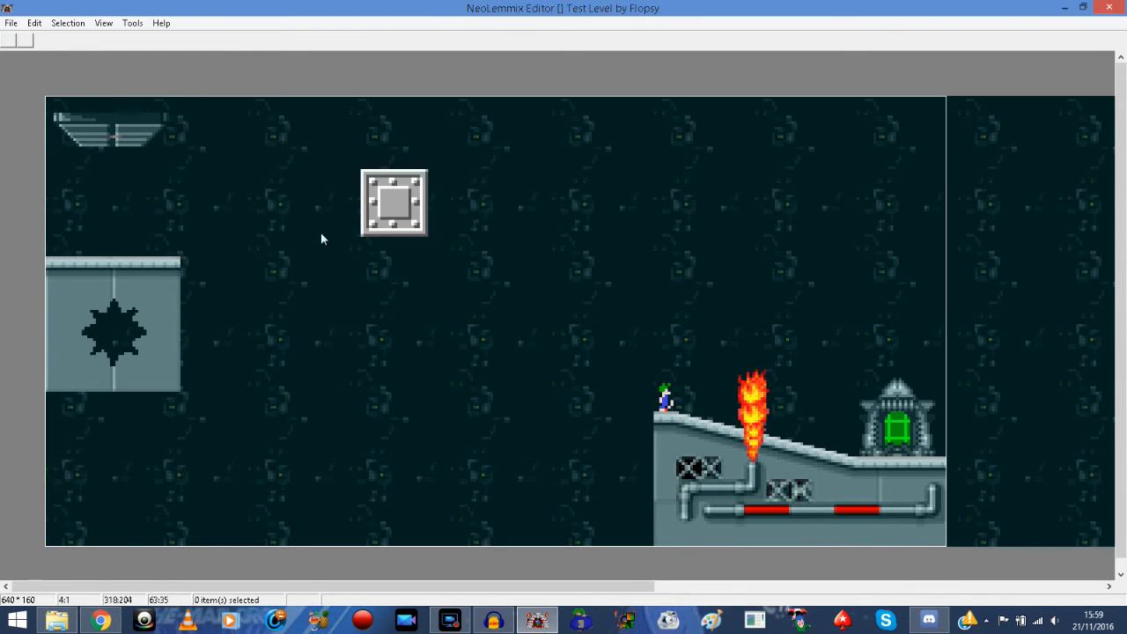
# Turn on the trigger areas display and nudge the fire upward until it floats clear of the slope.
pyautogui.click(99, 24)
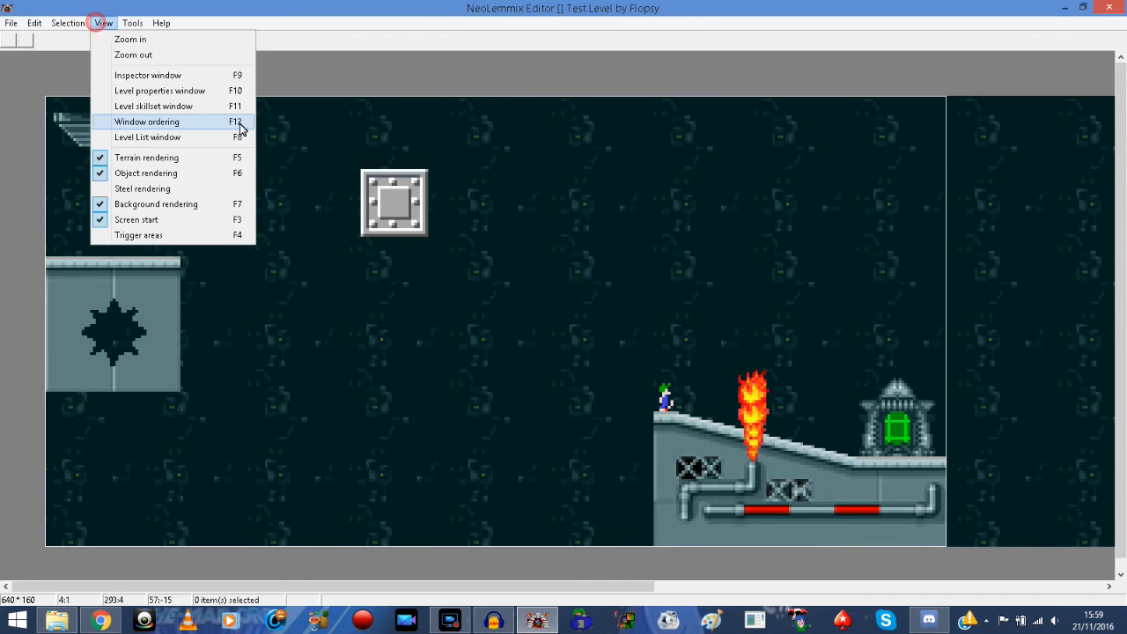
pyautogui.click(168, 236)
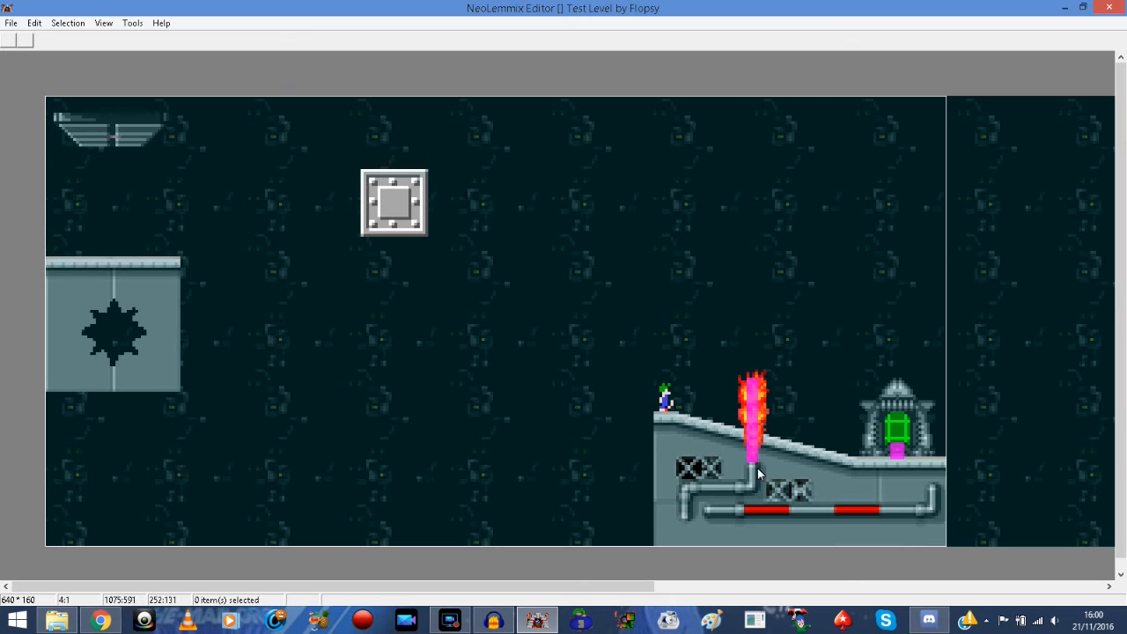
pyautogui.click(747, 403)
pyautogui.press('Up')
pyautogui.press('Up')
pyautogui.press('Up')
pyautogui.press('Up')
pyautogui.press('Up')
pyautogui.press('Up')
pyautogui.press('Up')
pyautogui.press('Up')
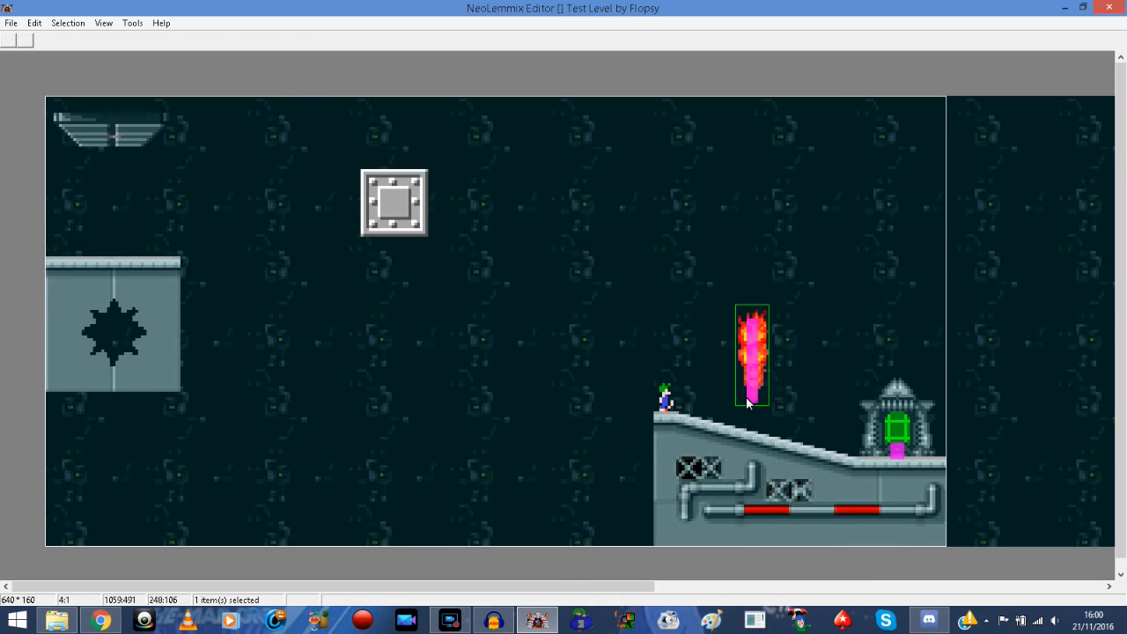
# Move the lemming to the left end of the entrance platform and stand the fire just above the platform's right end.
pyautogui.click(667, 398)
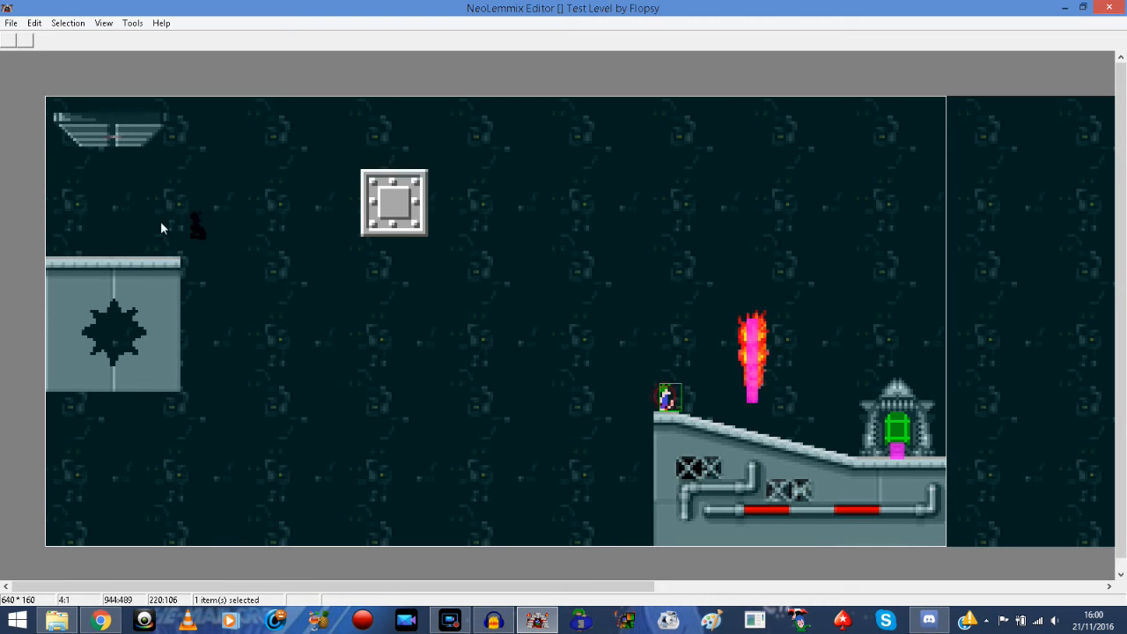
pyautogui.moveTo(59, 239); pyautogui.dragTo(67, 246)
pyautogui.moveTo(762, 346); pyautogui.dragTo(161, 189)
pyautogui.press('Down')
pyautogui.press('Down')
pyautogui.press('Down')
pyautogui.press('Down')
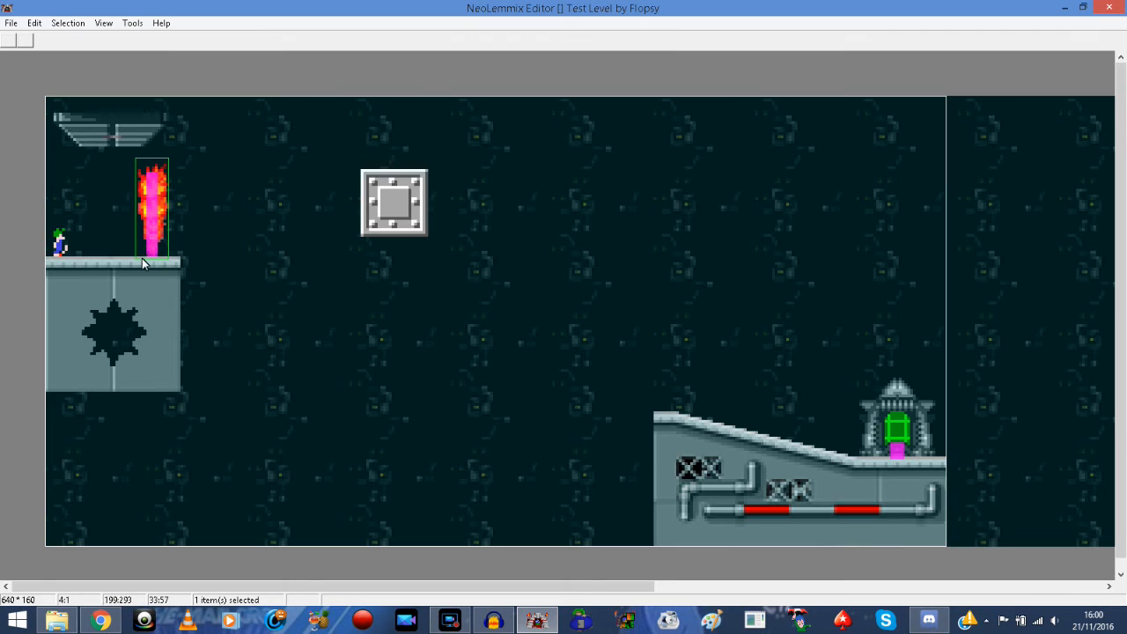
pyautogui.press('Down')
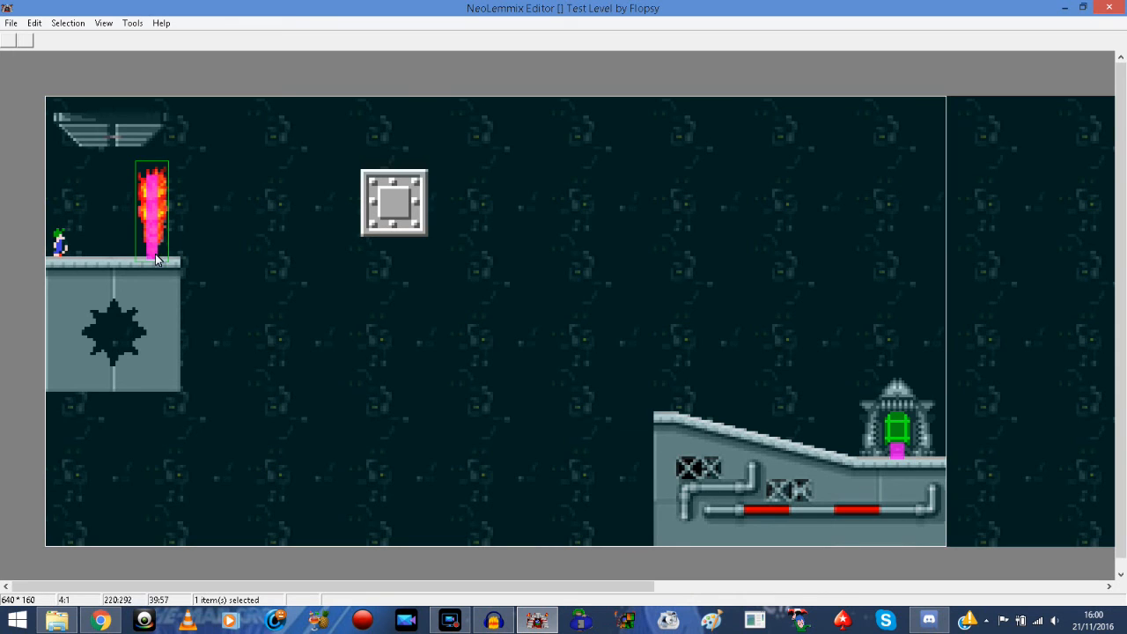
pyautogui.press('Up')
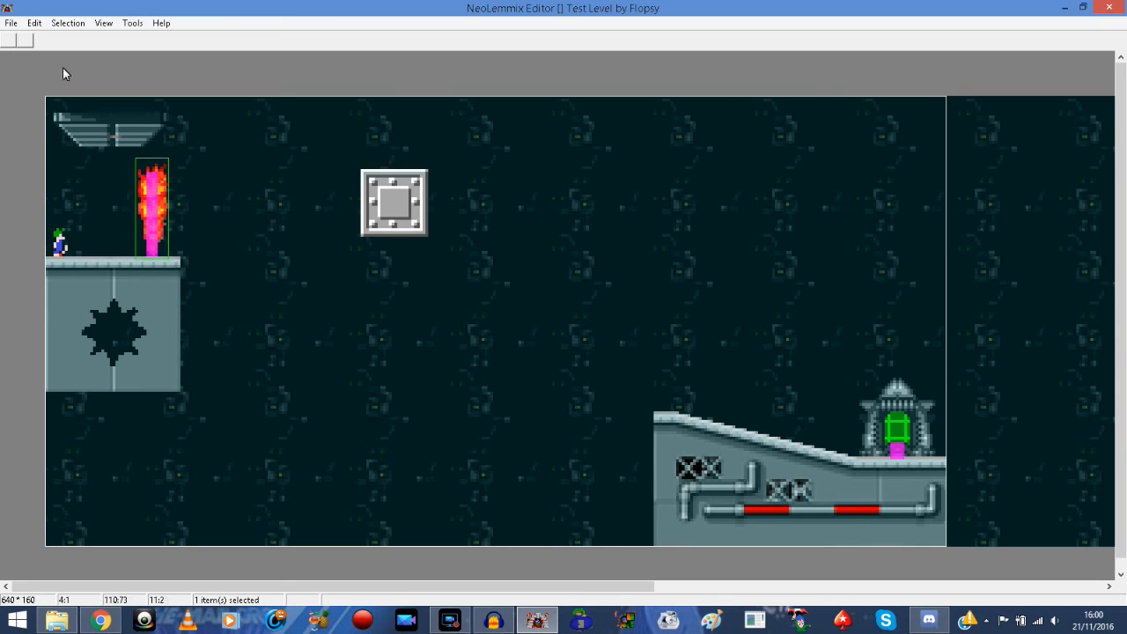
# Playtest the level to see whether lemmings can walk past the raised fire, and quit back to the editor.
pyautogui.click(131, 22)
pyautogui.click(166, 57)
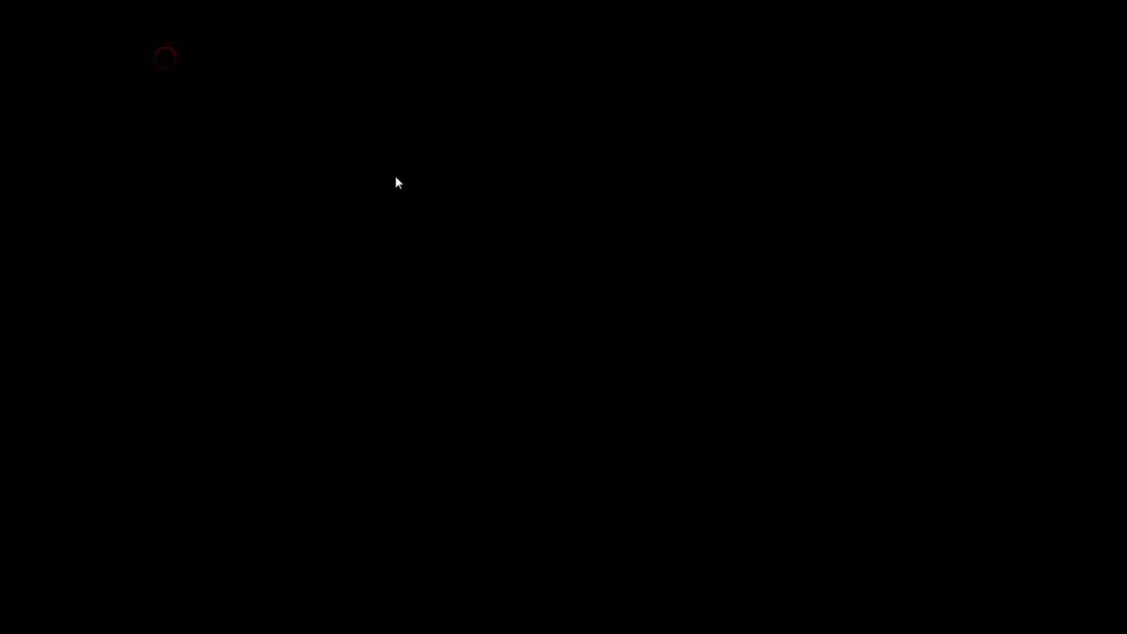
pyautogui.click(395, 177)
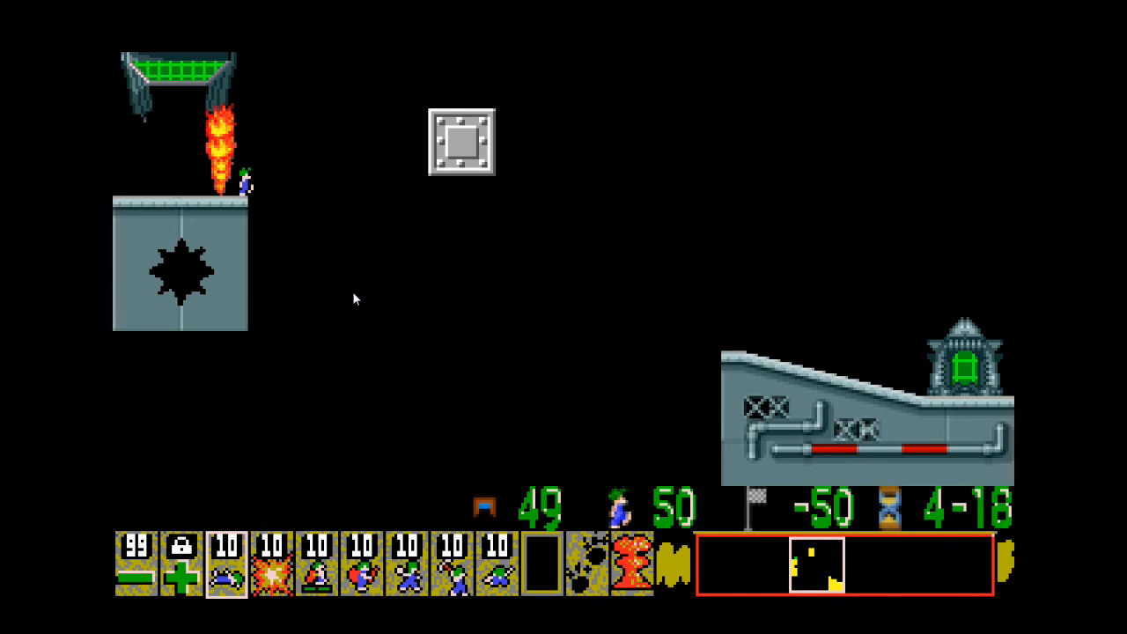
pyautogui.press('Escape')
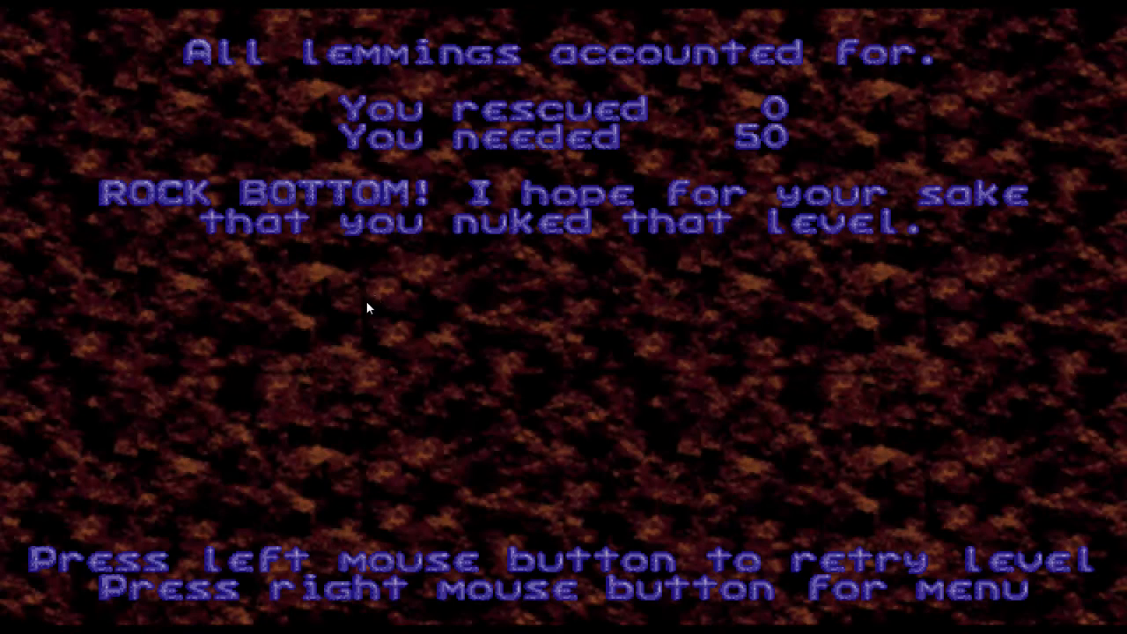
pyautogui.press('Escape')
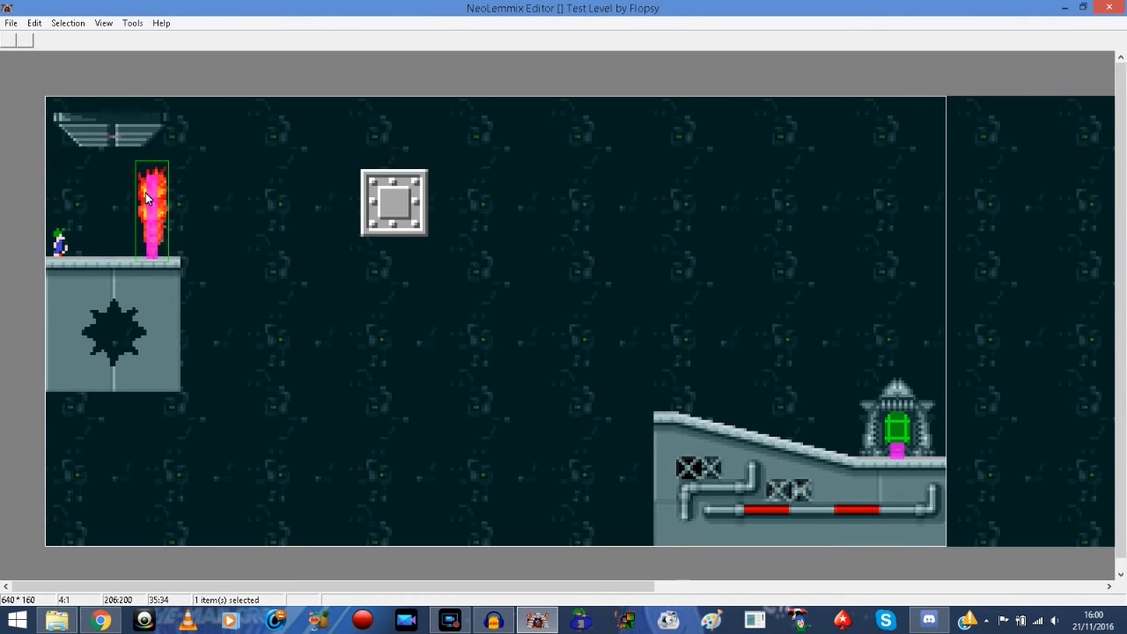
# Playtest the level again with the fire's trigger area overlapping the platform surface, and quit back to the editor.
pyautogui.click(132, 23)
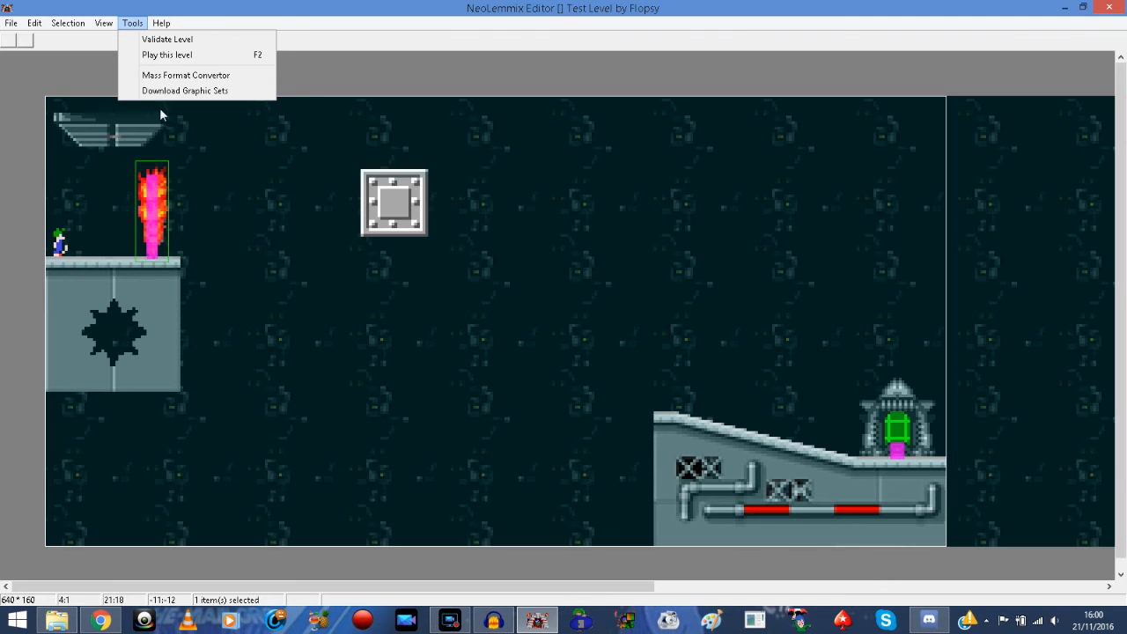
pyautogui.click(144, 56)
pyautogui.click(384, 224)
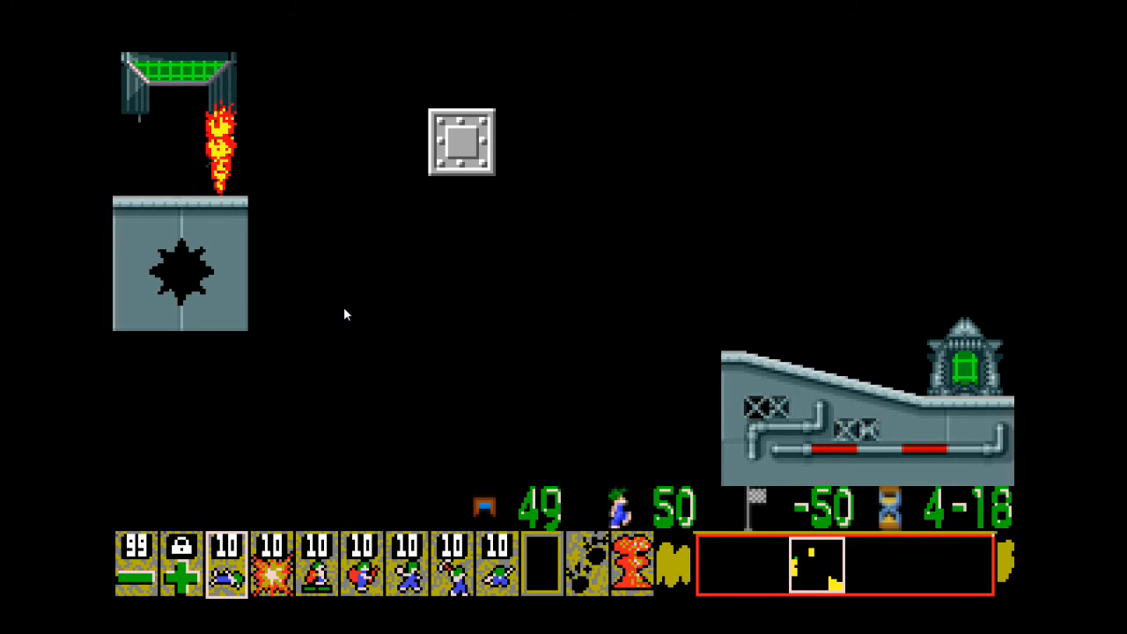
pyautogui.press('Escape')
pyautogui.press('Escape')
# Move the fire back onto the slope so its base meets the vertical pipe end.
pyautogui.moveTo(700, 449); pyautogui.dragTo(752, 407)
pyautogui.press('Down')
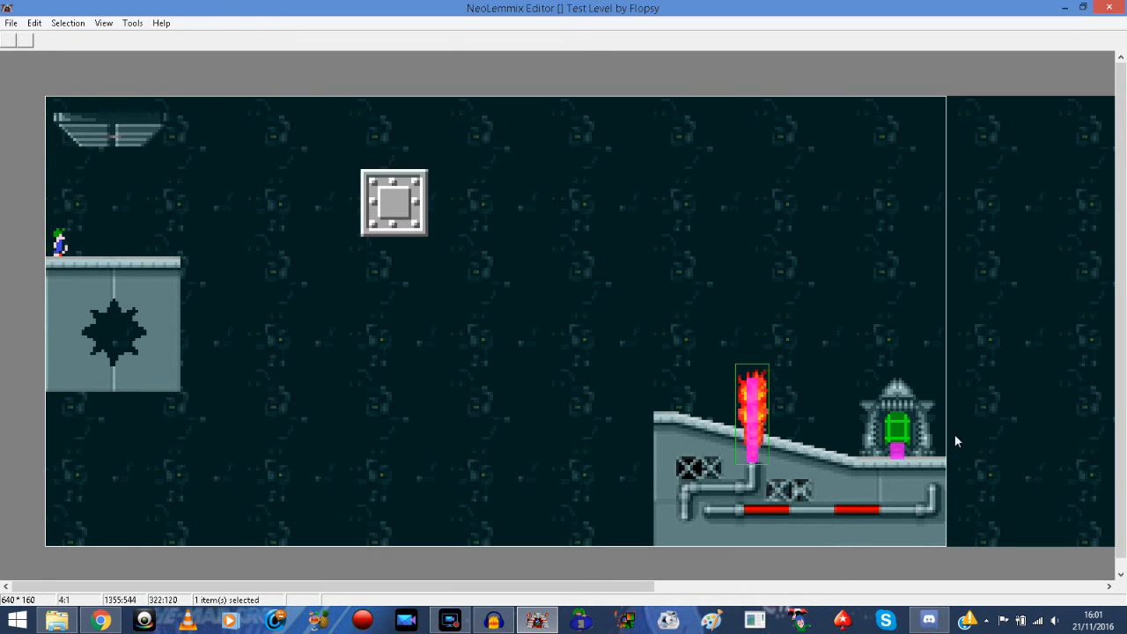
# Unlock the exit in the Inspector, raise it one step above the ground, and deselect it.
pyautogui.click(884, 429)
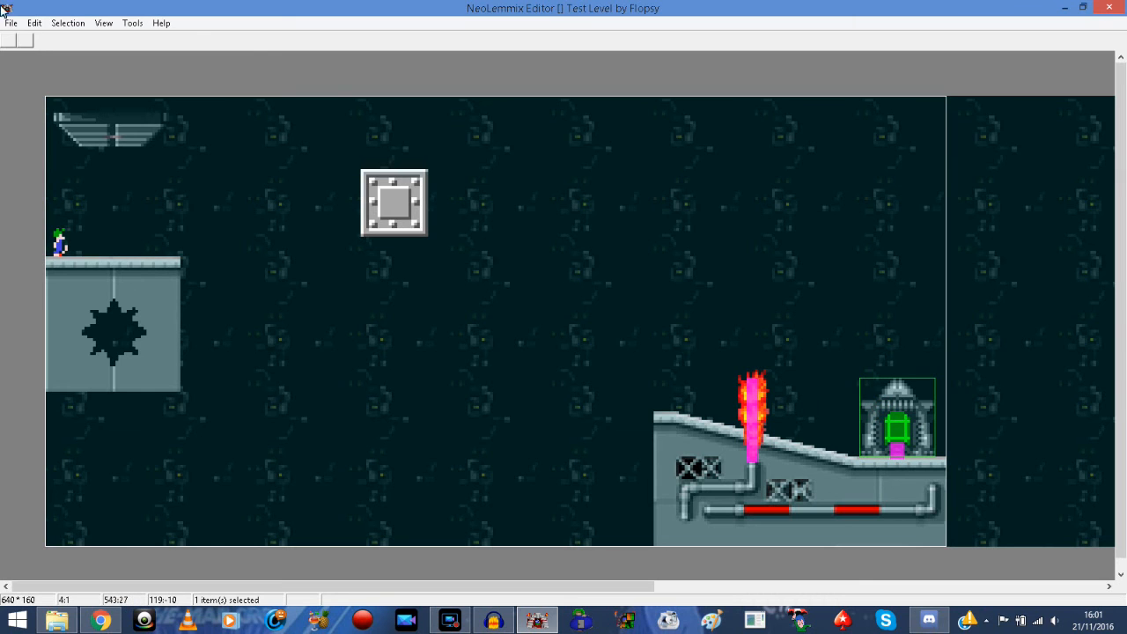
pyautogui.click(99, 24)
pyautogui.click(167, 89)
pyautogui.click(487, 250)
pyautogui.click(578, 142)
pyautogui.press('Up')
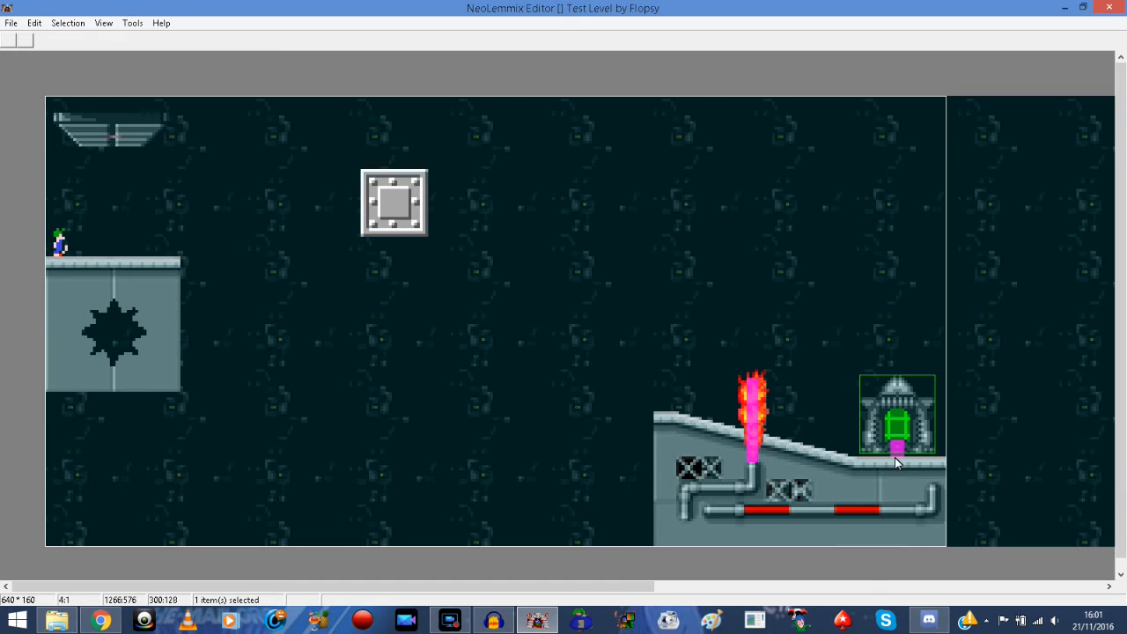
pyautogui.click(802, 384)
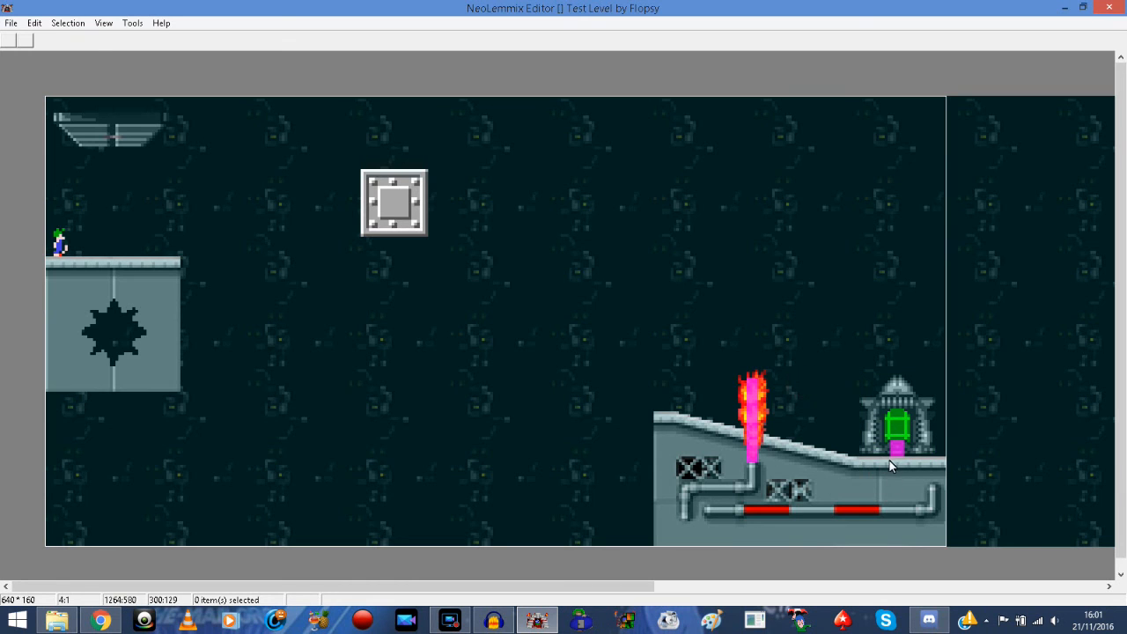
# Hide the trigger areas to view the raised exit without them, and show the trigger areas again.
pyautogui.click(103, 23)
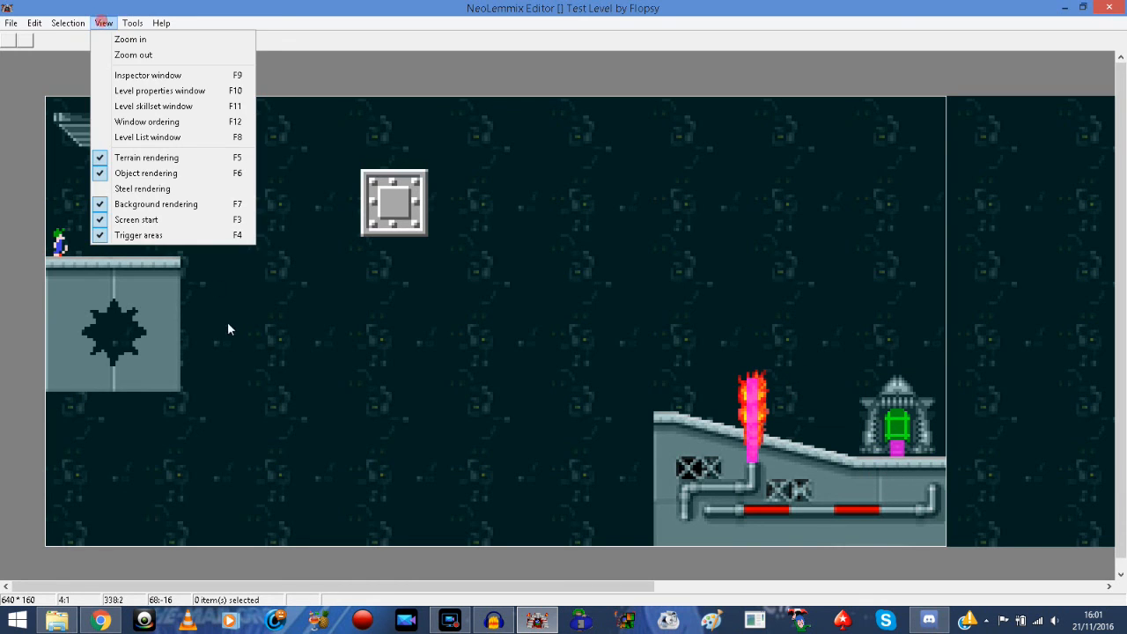
pyautogui.click(194, 237)
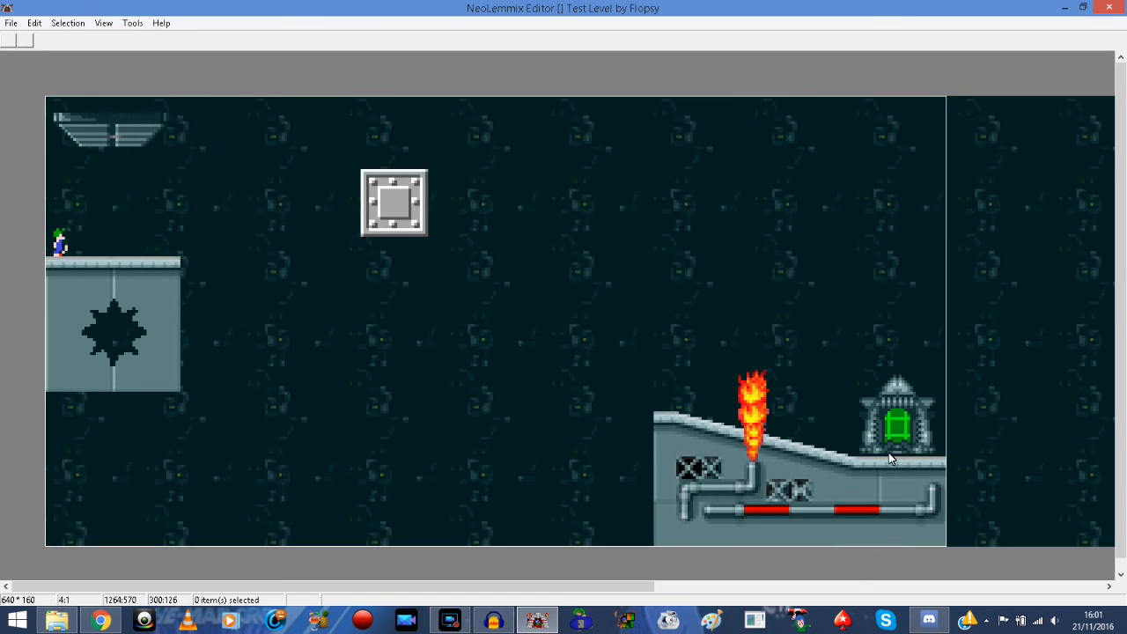
pyautogui.click(103, 23)
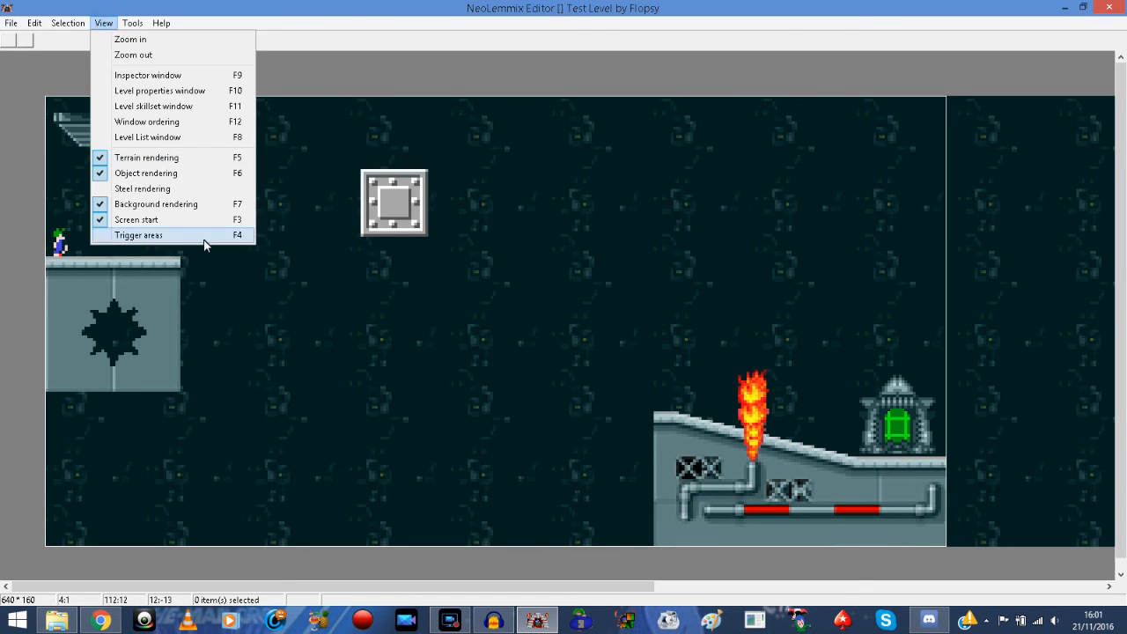
pyautogui.click(202, 238)
# Lower the exit one step back onto the ground and deselect it.
pyautogui.click(902, 437)
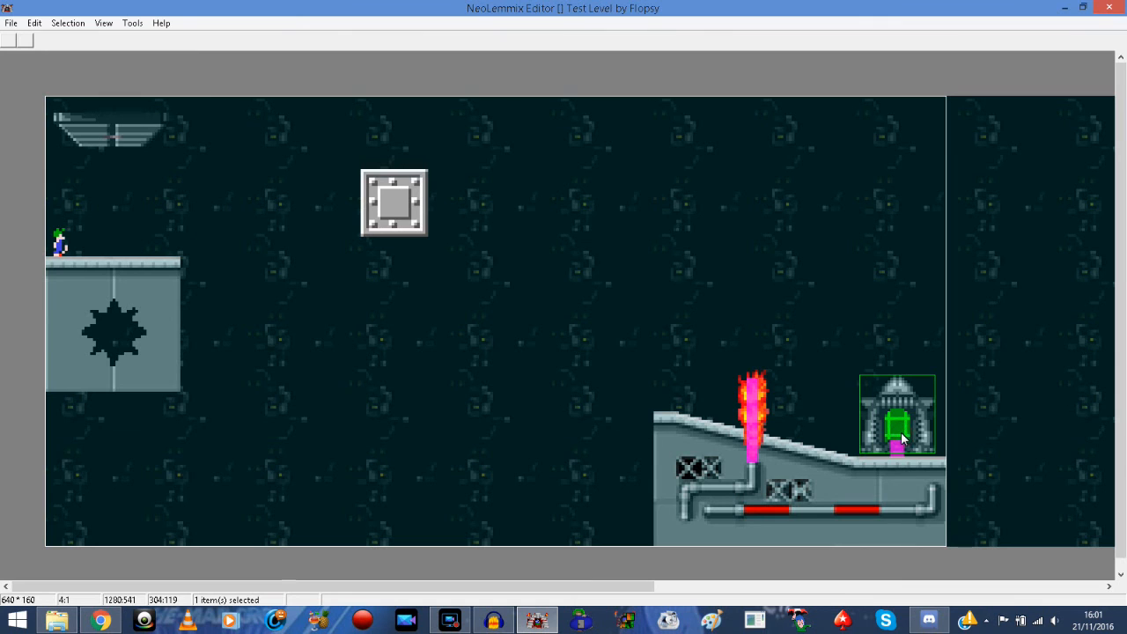
pyautogui.press('Down')
pyautogui.click(787, 319)
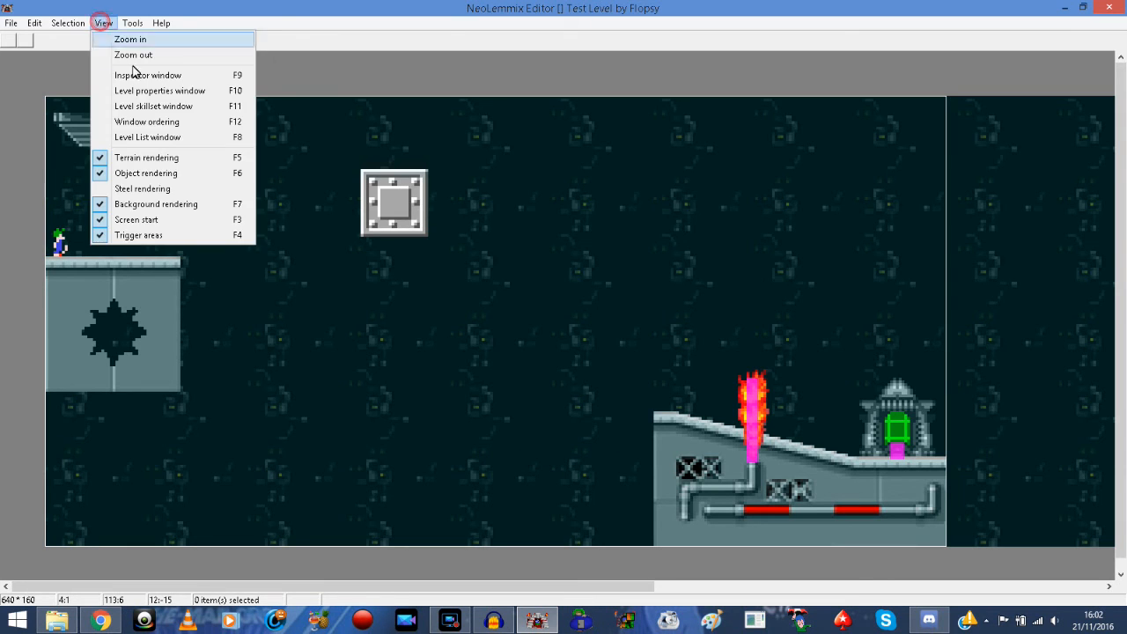
# Validate the level to check it for errors.
pyautogui.moveTo(130, 23)
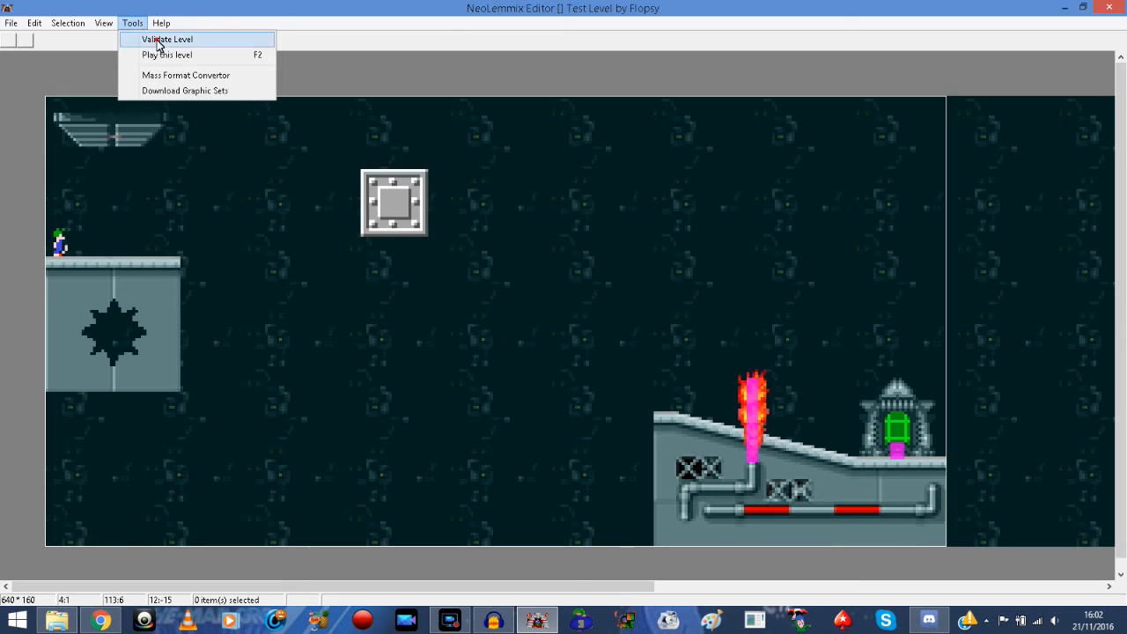
pyautogui.click(155, 38)
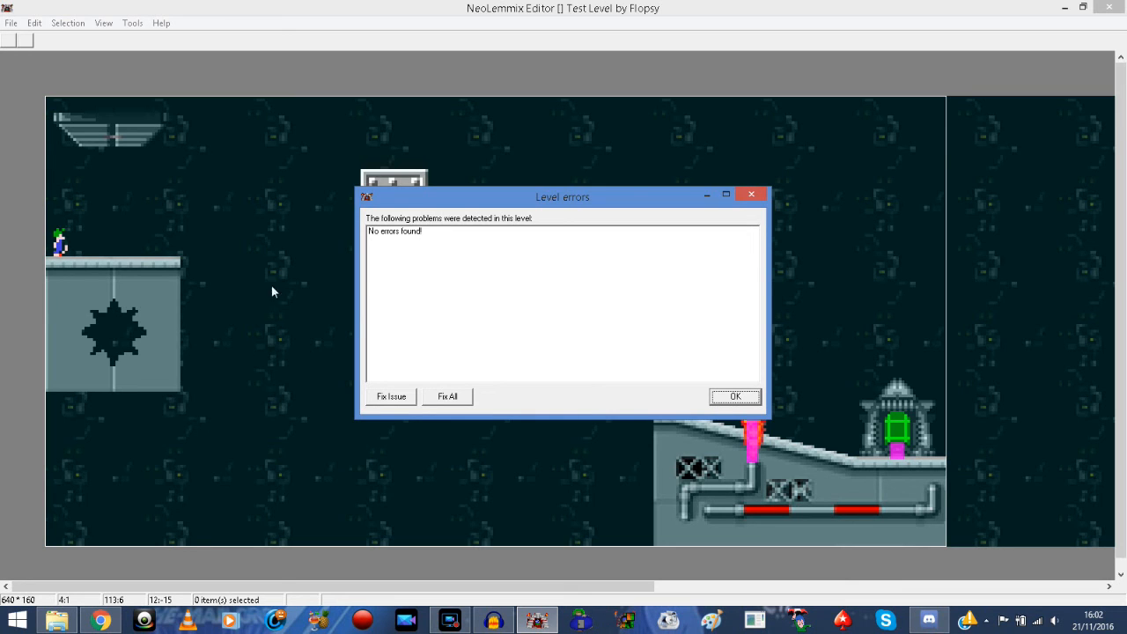
# Close the error report and move the pre-placed lemming off its platform, just outside the level's left boundary.
pyautogui.click(749, 193)
pyautogui.click(64, 244)
pyautogui.moveTo(64, 244); pyautogui.dragTo(26, 244)
# Validate the level, try to fix the issue reported for the out-of-bounds object, and close the report.
pyautogui.click(103, 23)
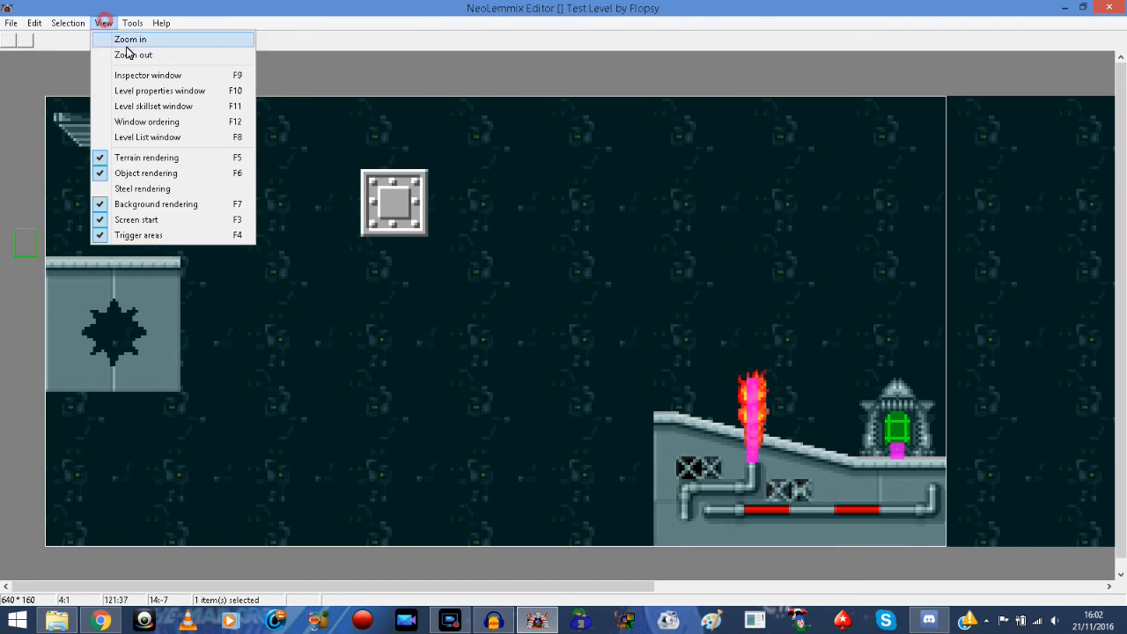
pyautogui.moveTo(150, 23)
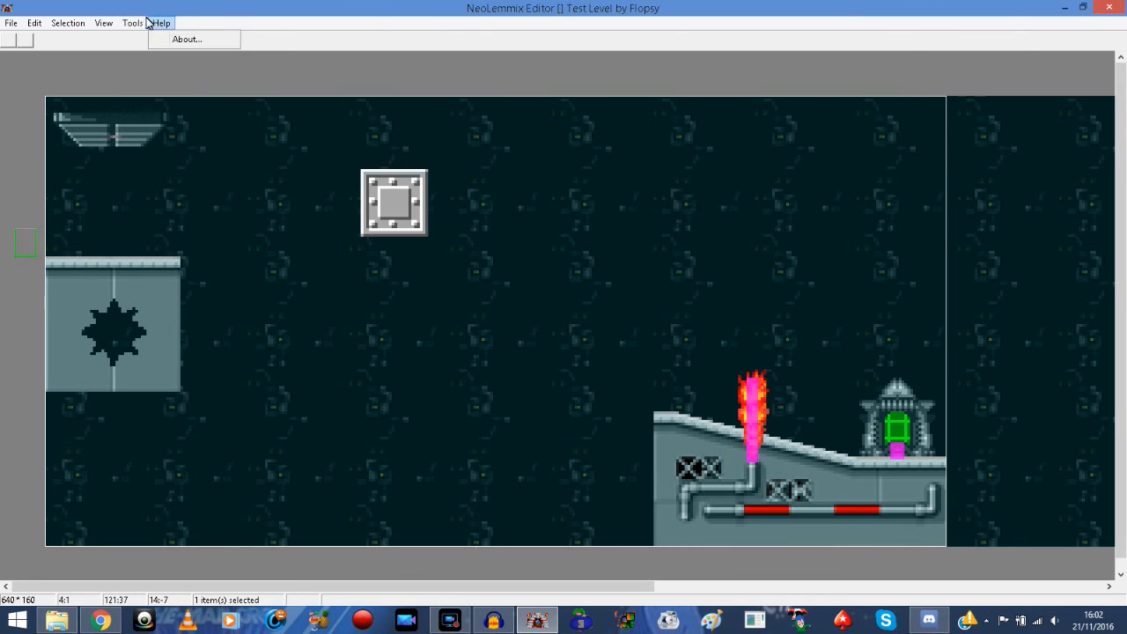
pyautogui.click(148, 40)
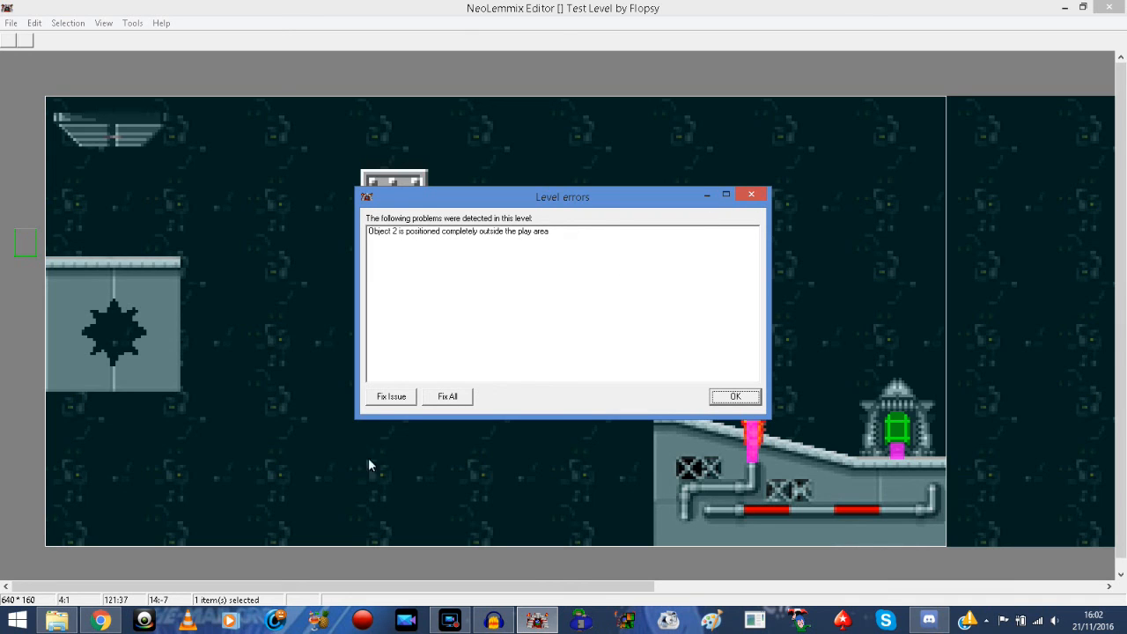
pyautogui.click(396, 398)
pyautogui.click(748, 400)
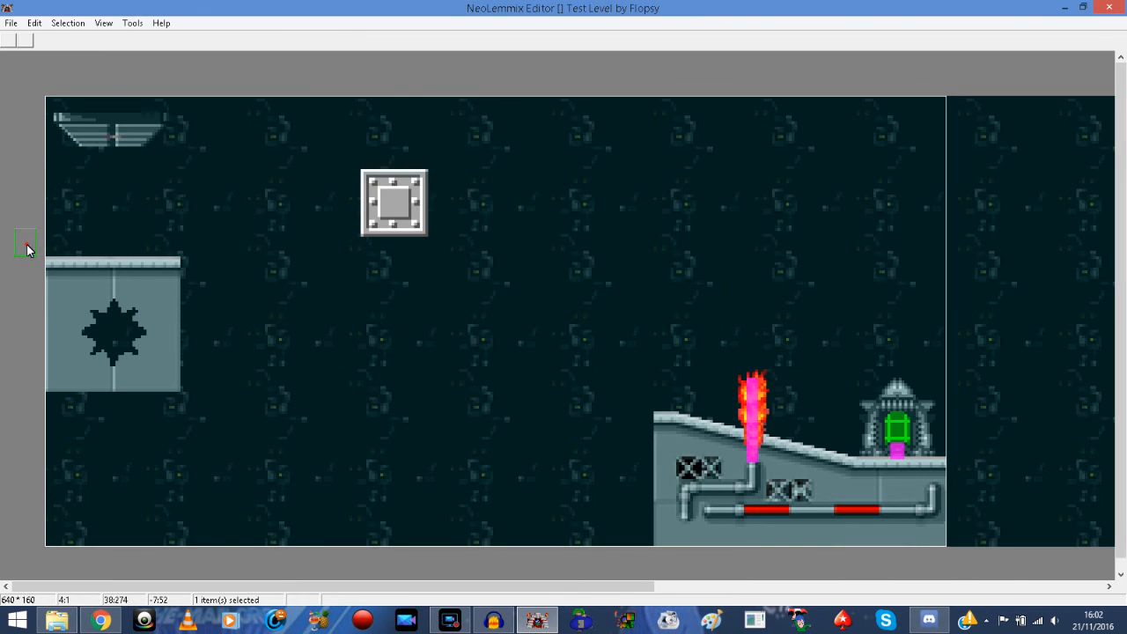
# Move the lemming right, back inside the play area onto the left platform, and deselect it.
pyautogui.press('Right')
pyautogui.press('Right')
pyautogui.press('Right')
pyautogui.press('Right')
pyautogui.press('Right')
pyautogui.press('Right')
pyautogui.press('Right')
pyautogui.press('Right')
pyautogui.press('Right')
pyautogui.press('Right')
pyautogui.press('Right')
pyautogui.press('Right')
pyautogui.press('Right')
pyautogui.press('Right')
pyautogui.press('Right')
pyautogui.press('Right')
pyautogui.press('Right')
pyautogui.press('Right')
pyautogui.press('Right')
pyautogui.press('Right')
pyautogui.click(196, 214)
# View the editor's version and credits information twice, closing it each time.
pyautogui.click(103, 23)
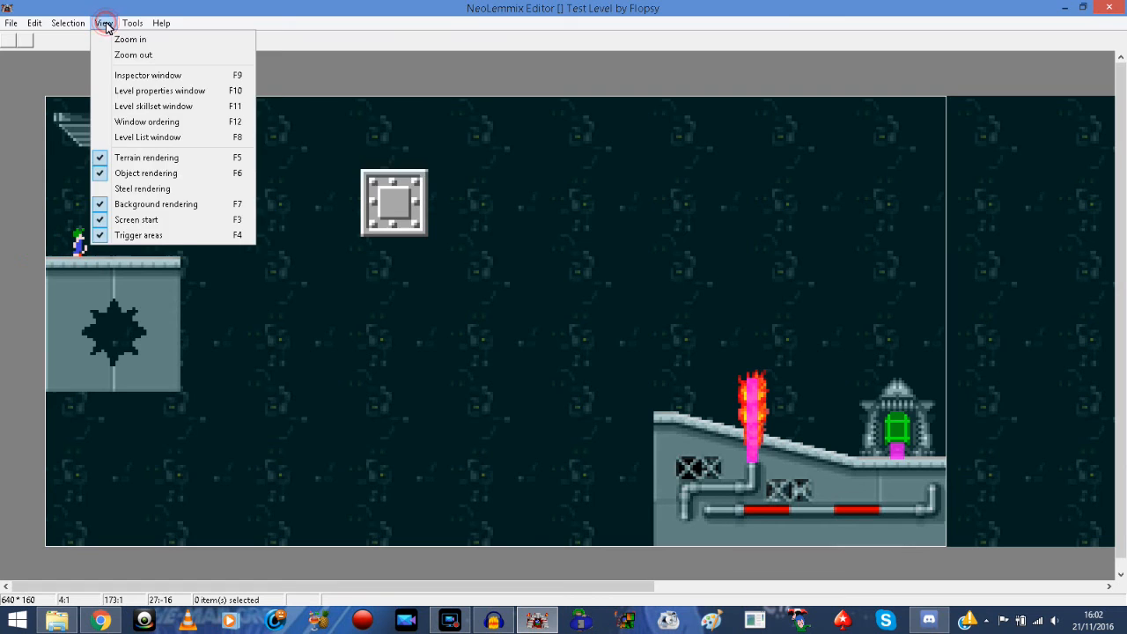
pyautogui.moveTo(128, 24)
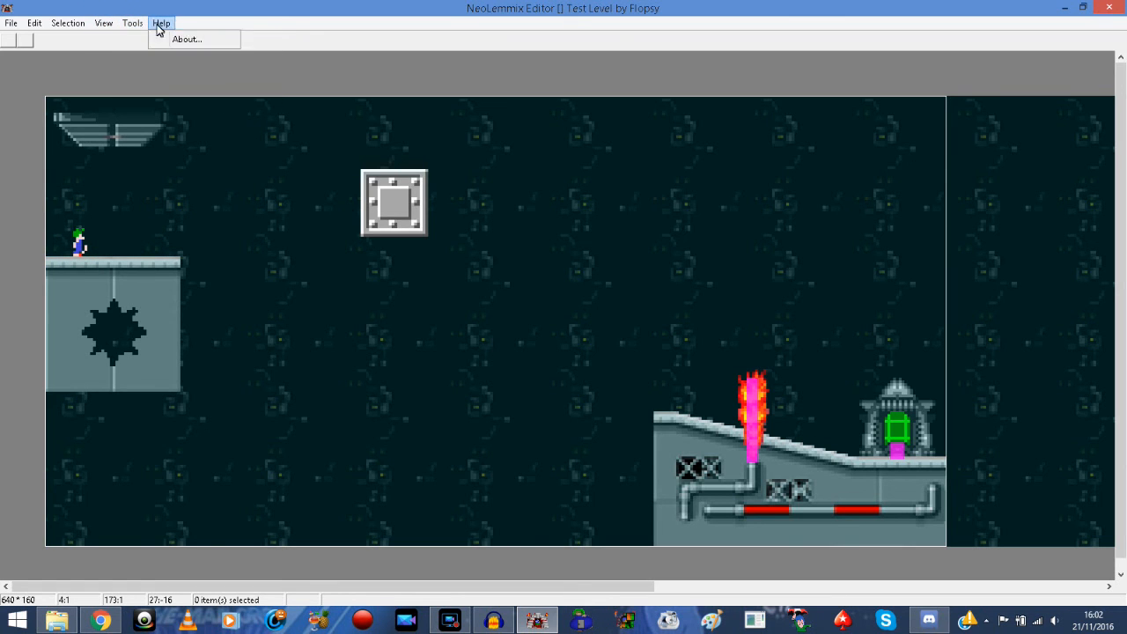
pyautogui.click(167, 38)
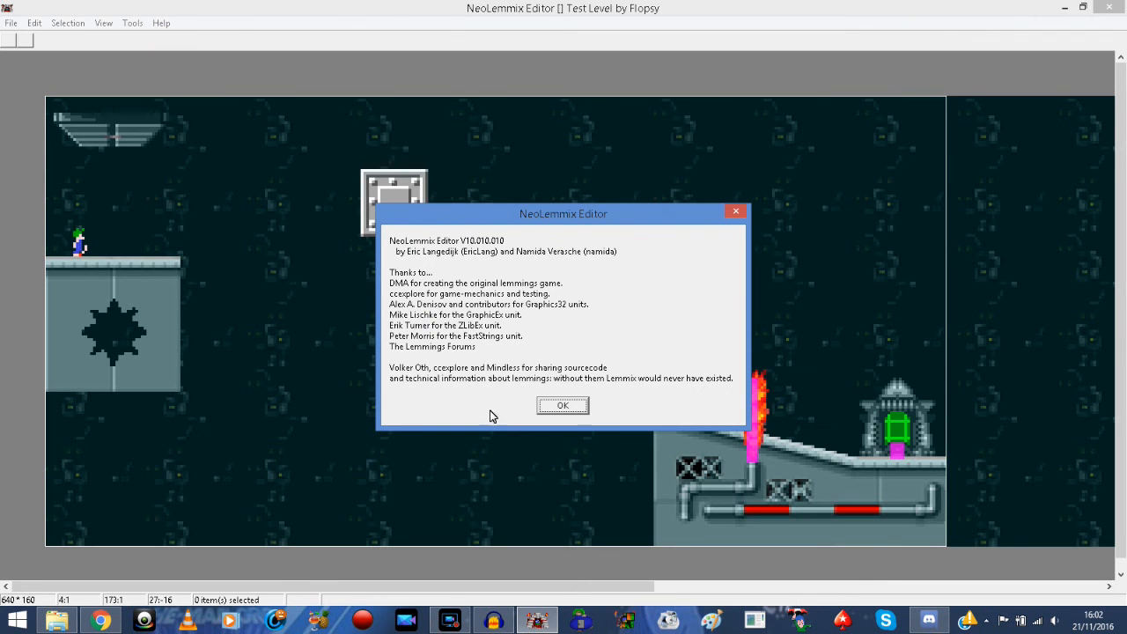
pyautogui.click(568, 409)
pyautogui.click(162, 23)
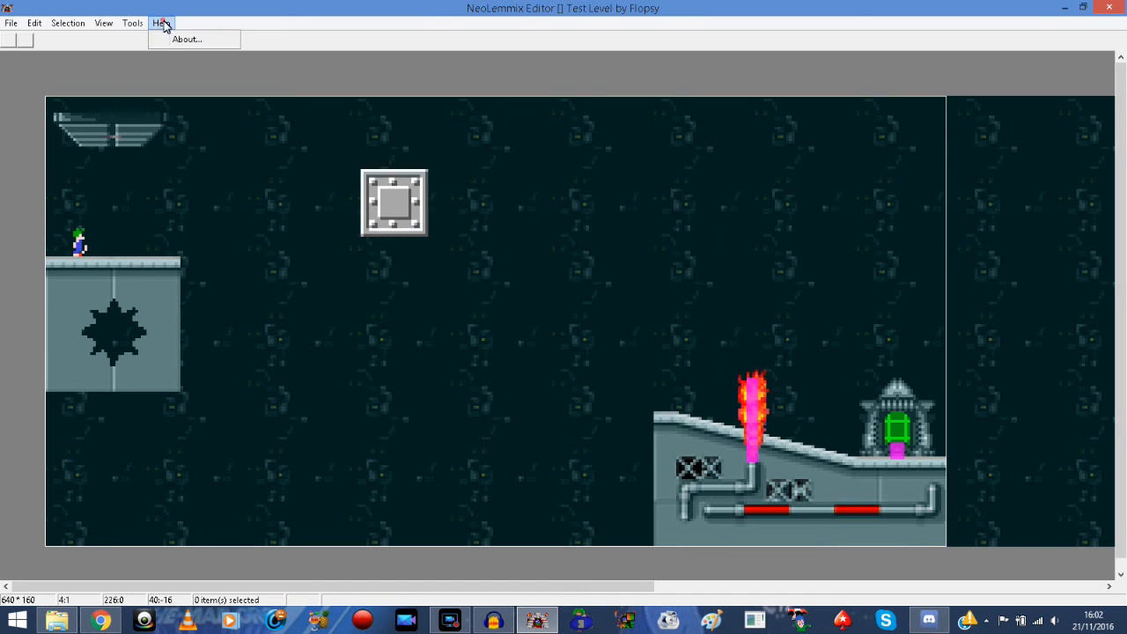
pyautogui.click(170, 39)
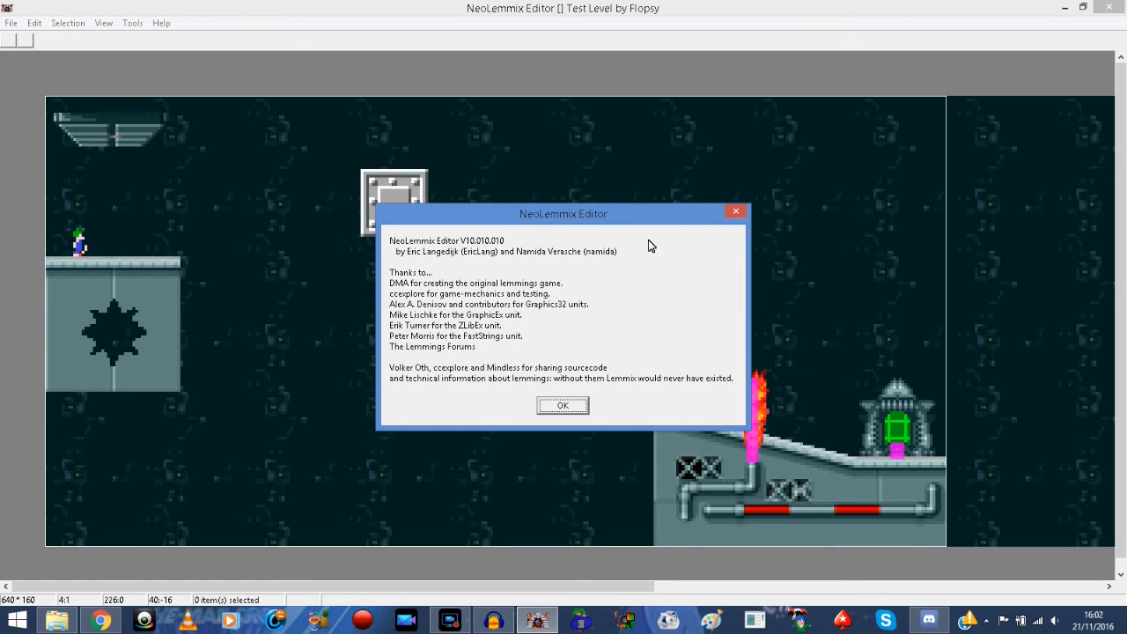
pyautogui.click(731, 210)
# Set the screen start position in the empty area between the left platform and the steel block.
pyautogui.click(9, 25)
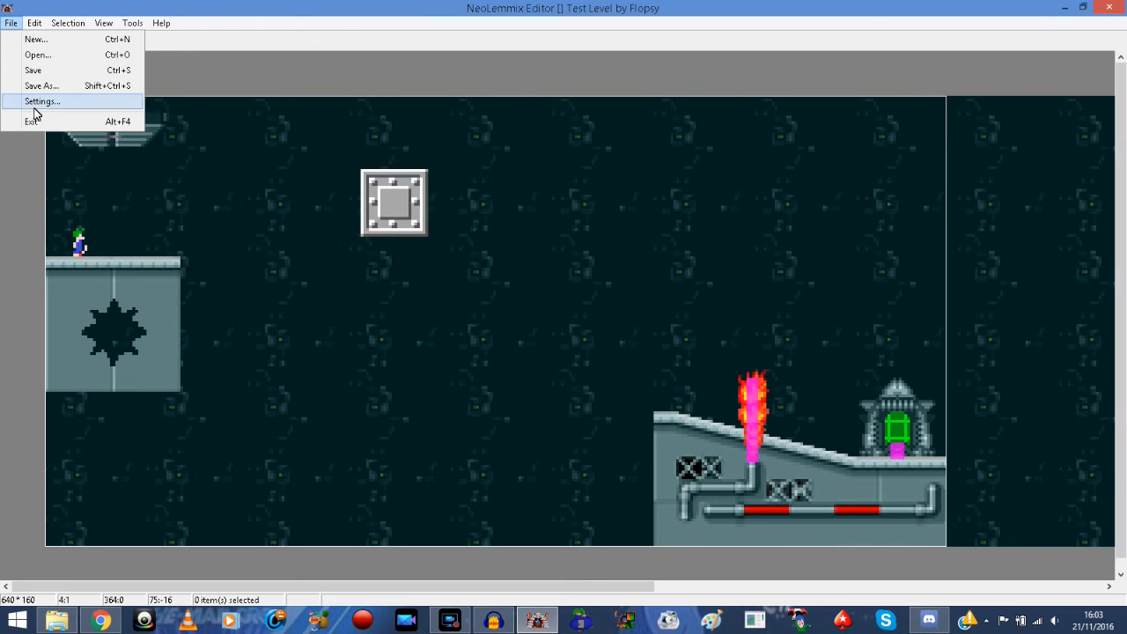
pyautogui.moveTo(59, 28)
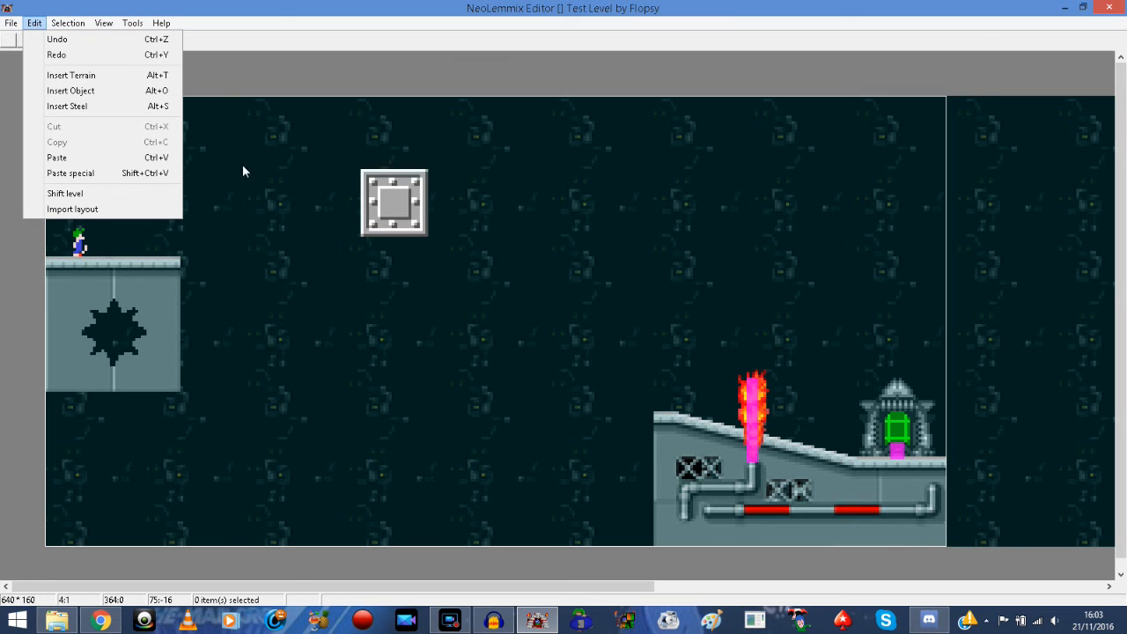
pyautogui.rightClick(268, 173)
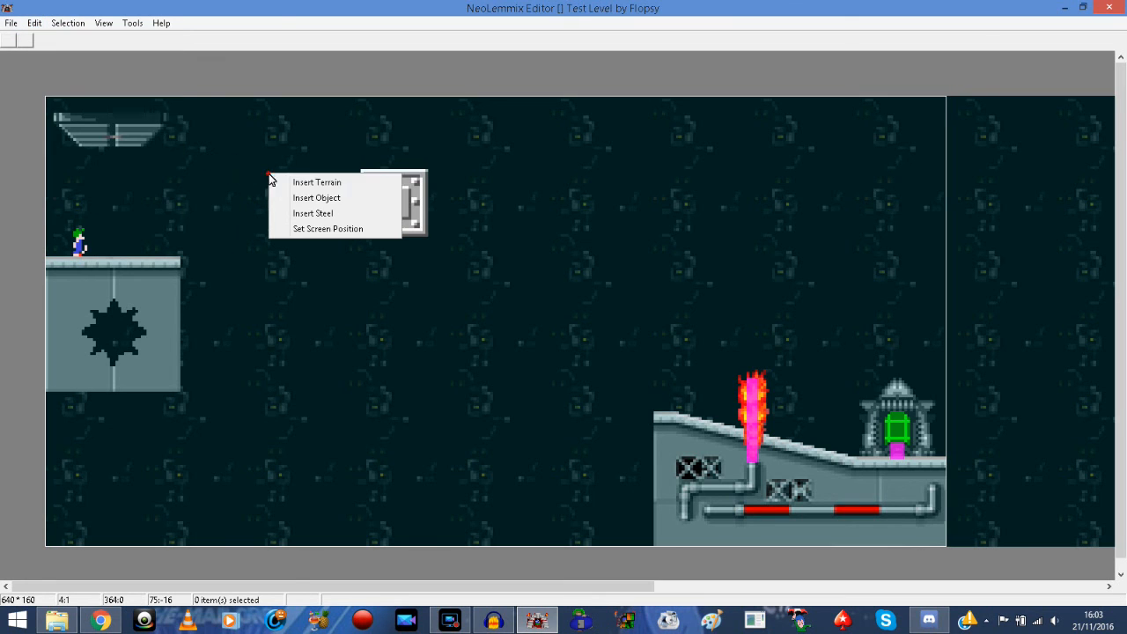
pyautogui.click(315, 230)
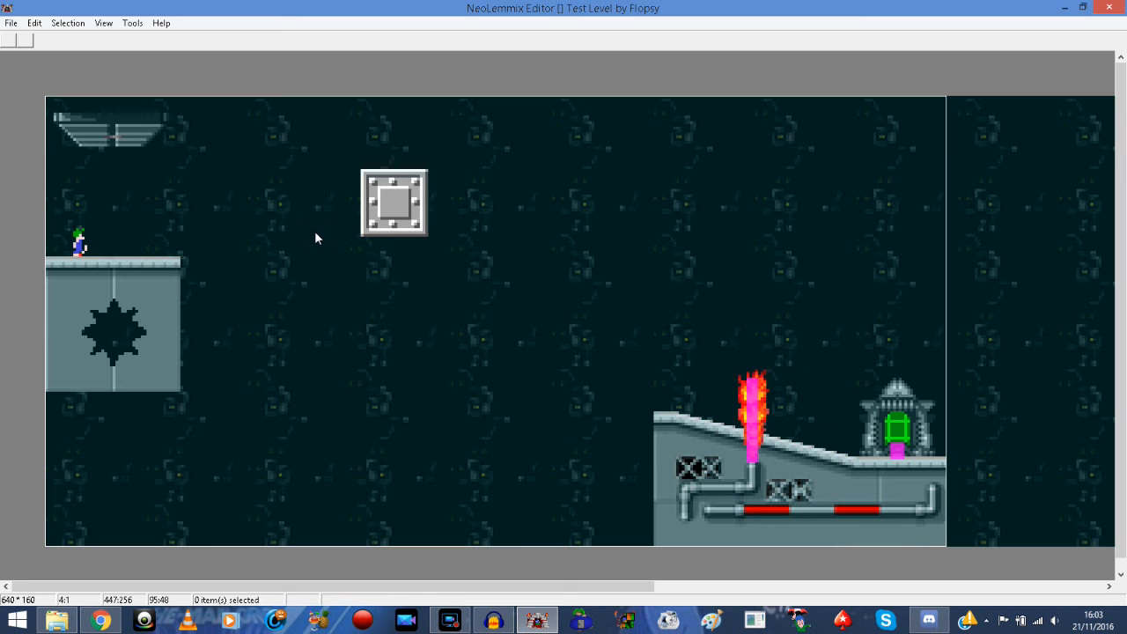
# Set the screen start position in the empty area to the right of the exit.
pyautogui.click(105, 27)
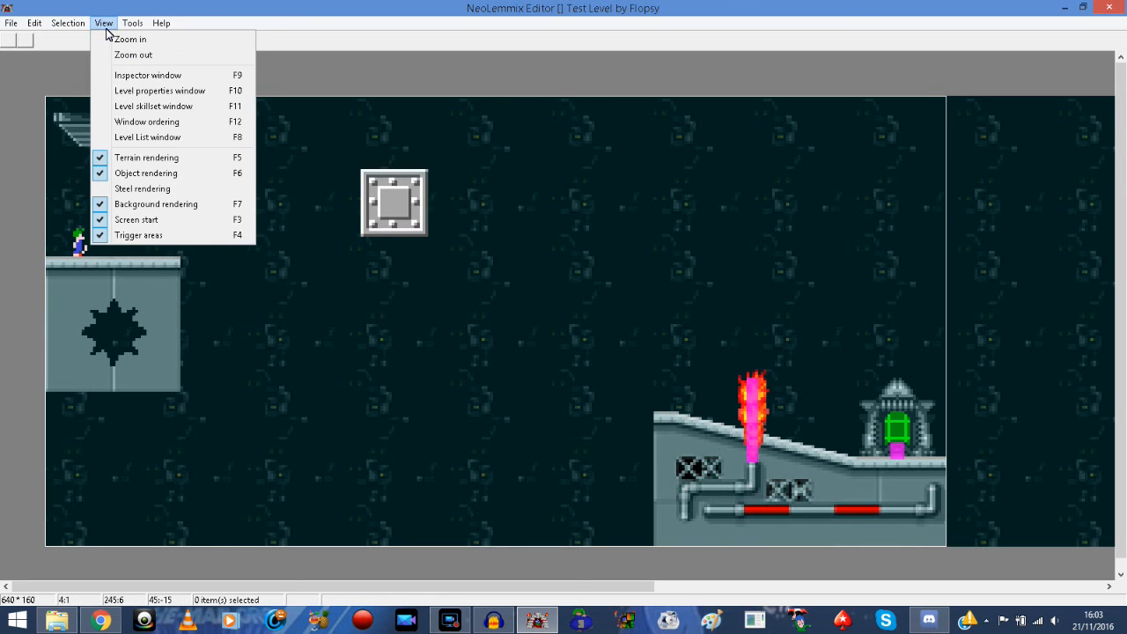
pyautogui.click(162, 24)
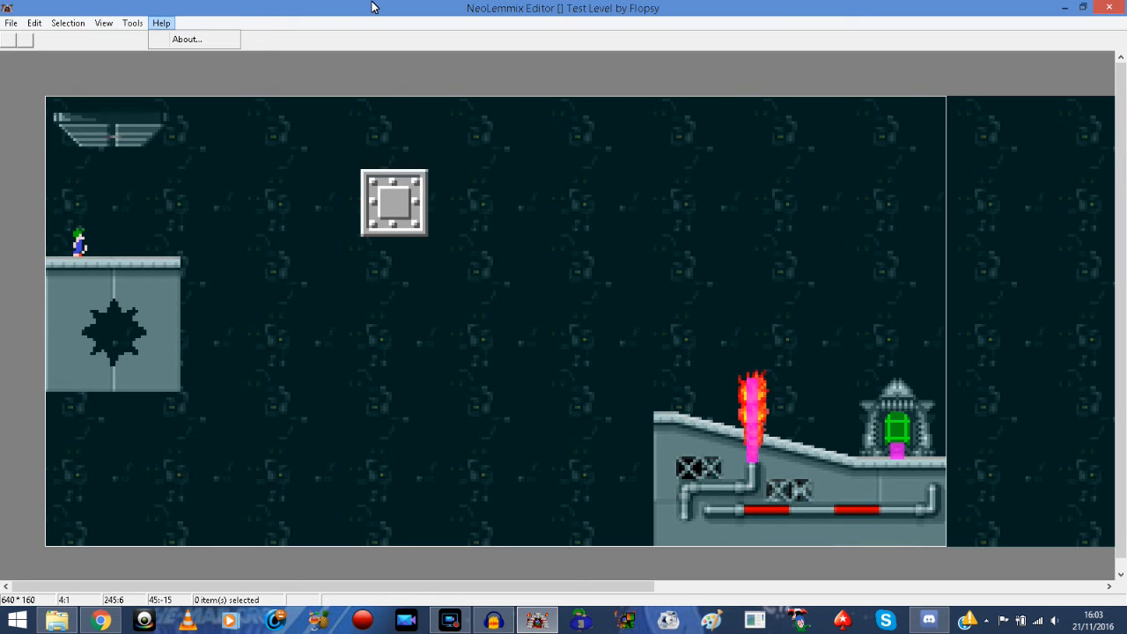
pyautogui.moveTo(343, 586); pyautogui.dragTo(797, 585)
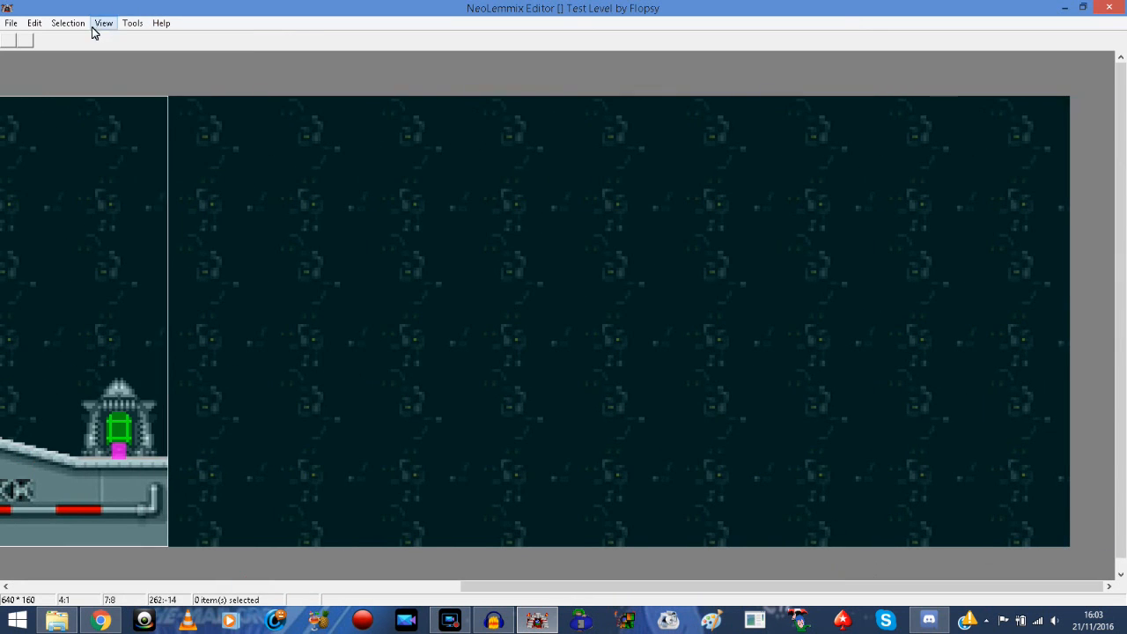
pyautogui.rightClick(295, 200)
pyautogui.click(367, 256)
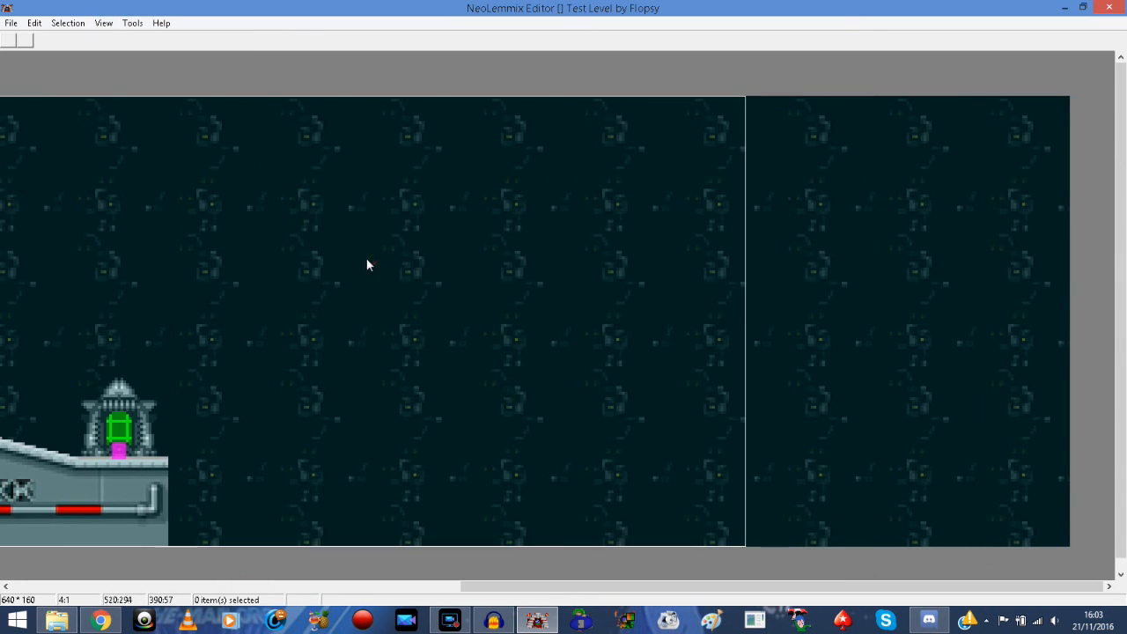
# Return the screen start position to the level's left end, around the entrance hatch and platform.
pyautogui.moveTo(775, 588); pyautogui.dragTo(138, 568)
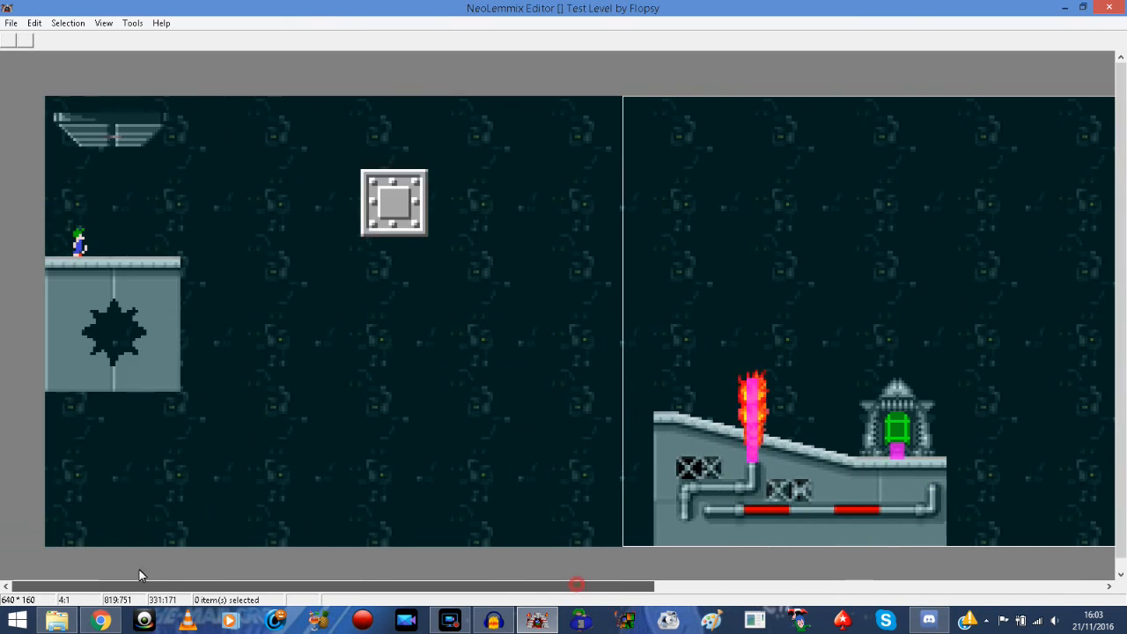
pyautogui.rightClick(240, 197)
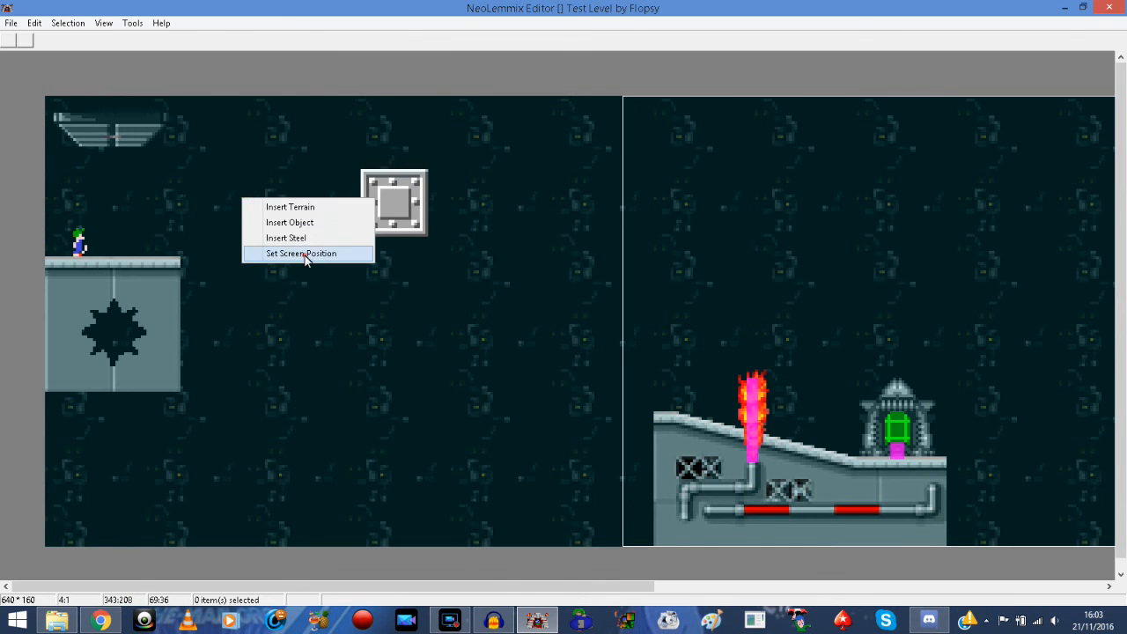
pyautogui.click(305, 256)
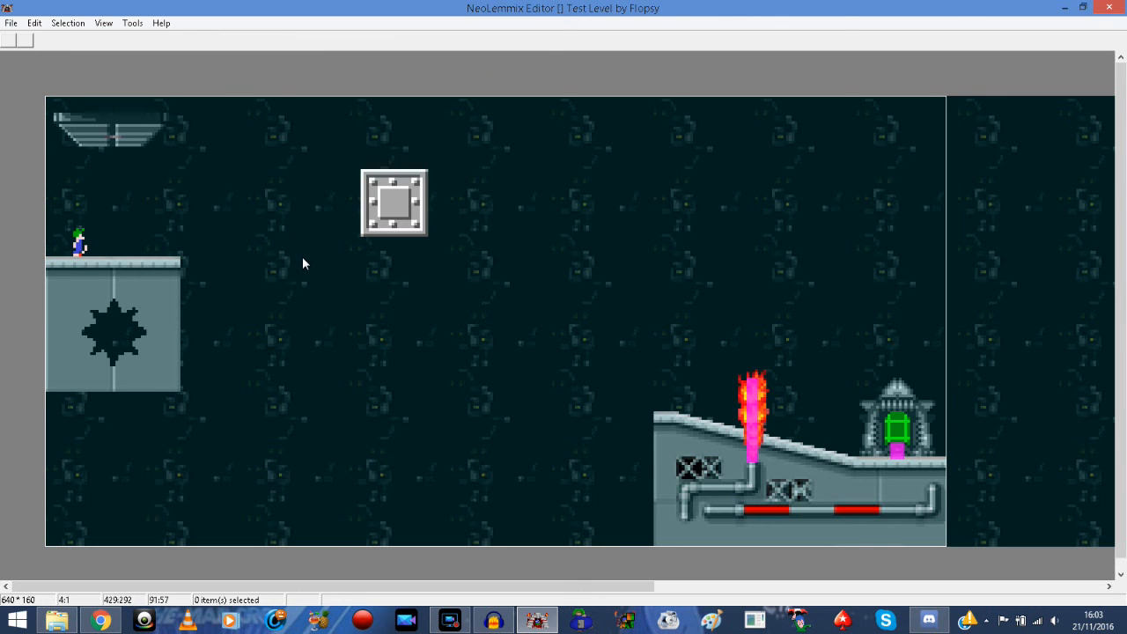
# Review the screen start coordinates in the level properties and close them.
pyautogui.click(103, 23)
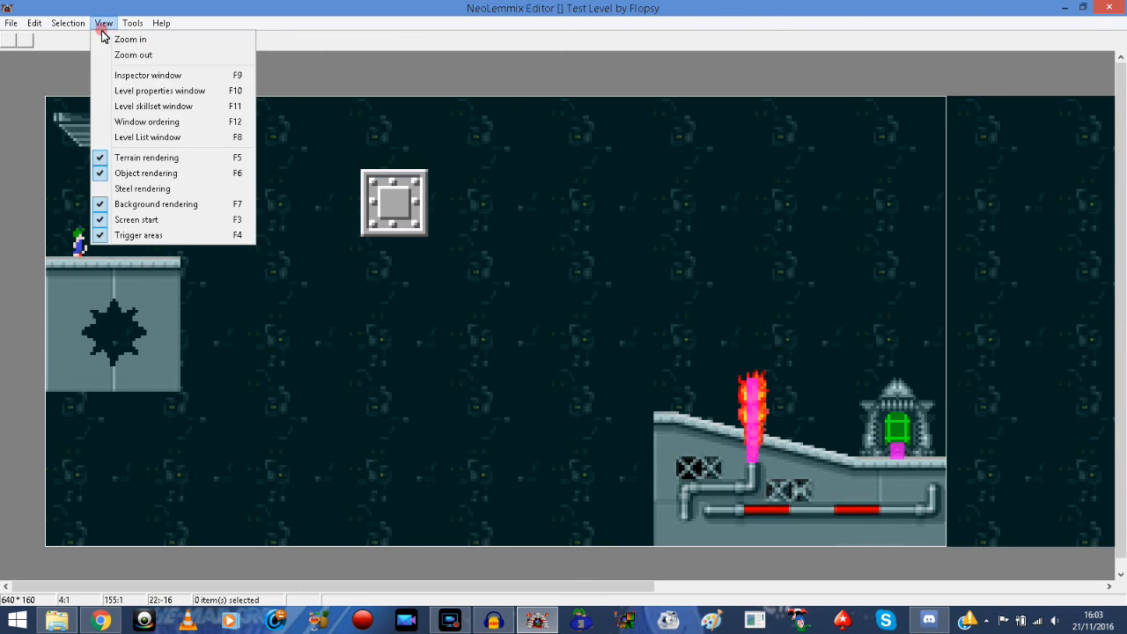
pyautogui.click(130, 92)
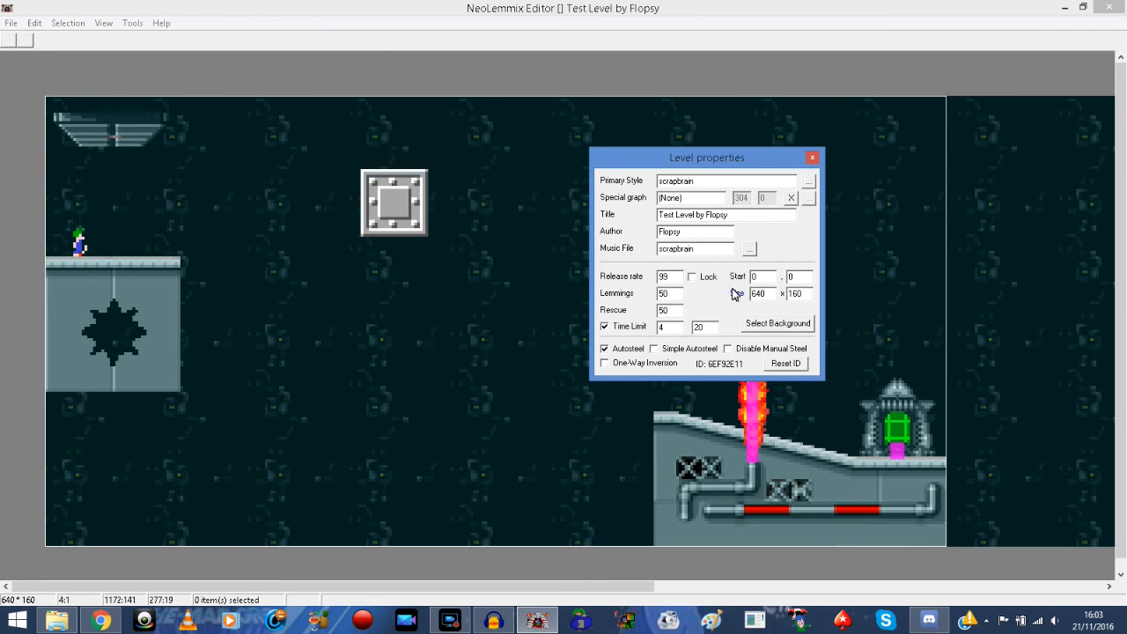
pyautogui.click(812, 158)
# Hide the trigger areas, and toggle the screen start outline off and on again.
pyautogui.click(110, 26)
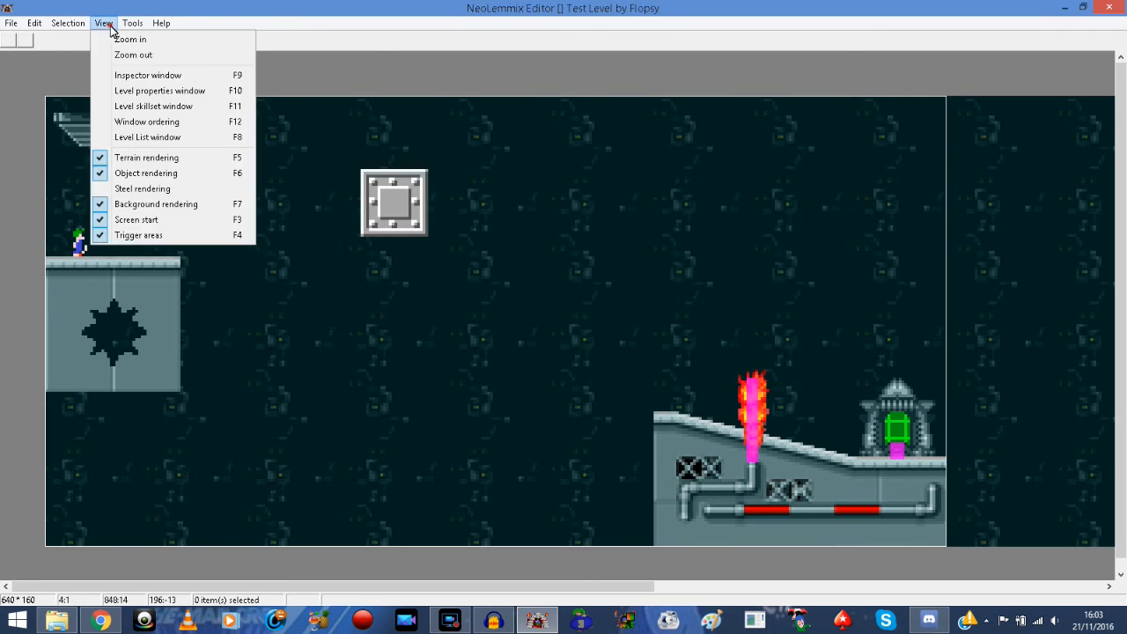
pyautogui.click(152, 236)
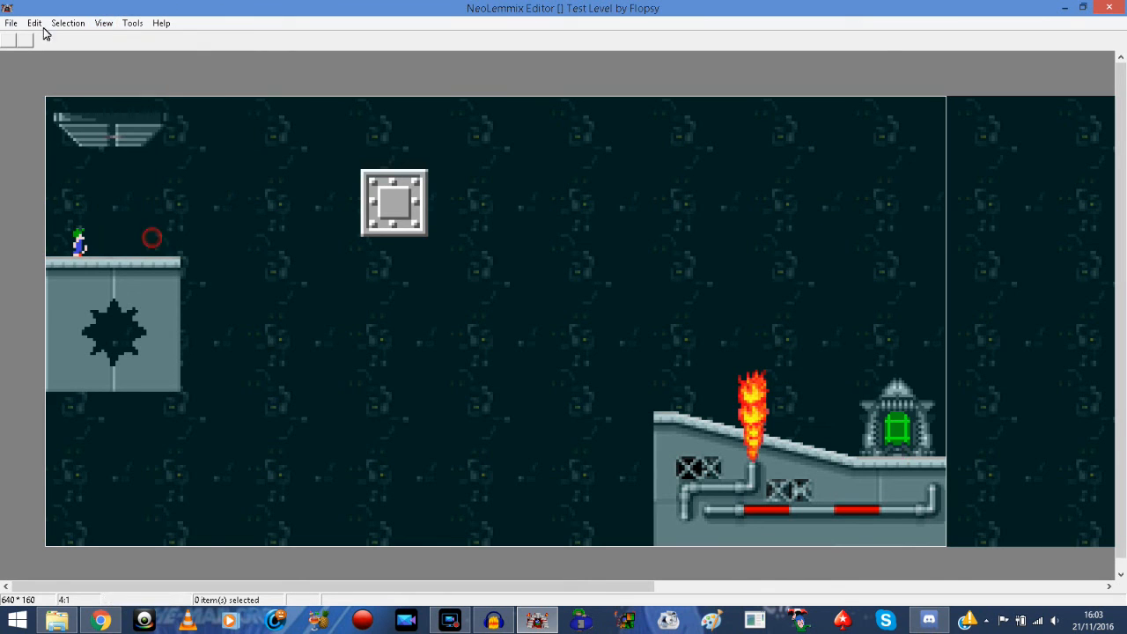
pyautogui.click(101, 23)
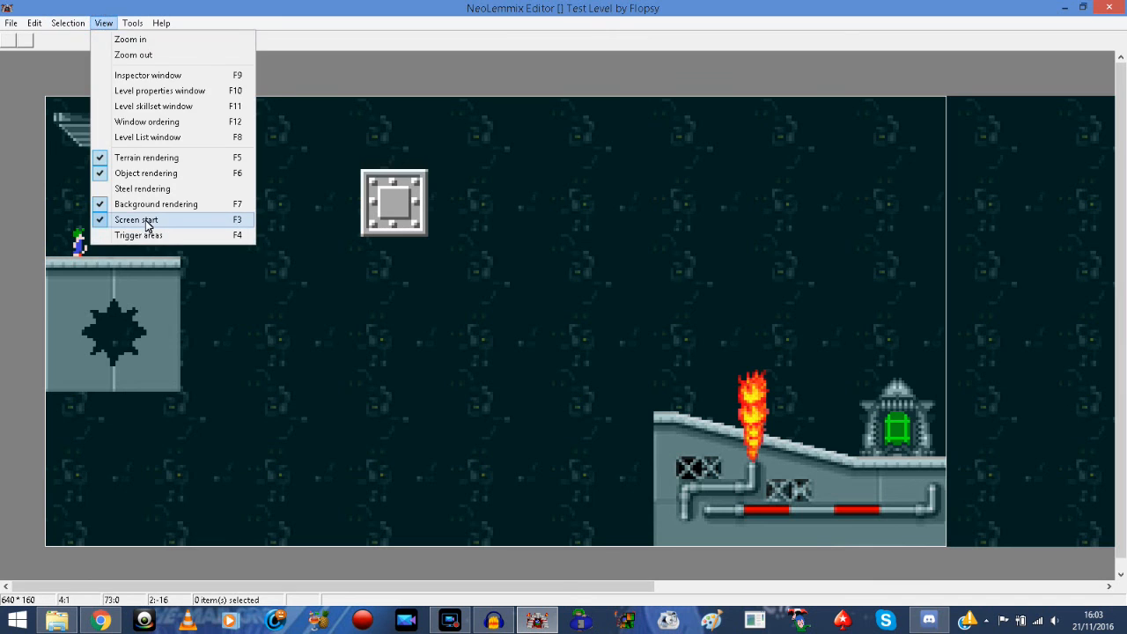
pyautogui.click(145, 220)
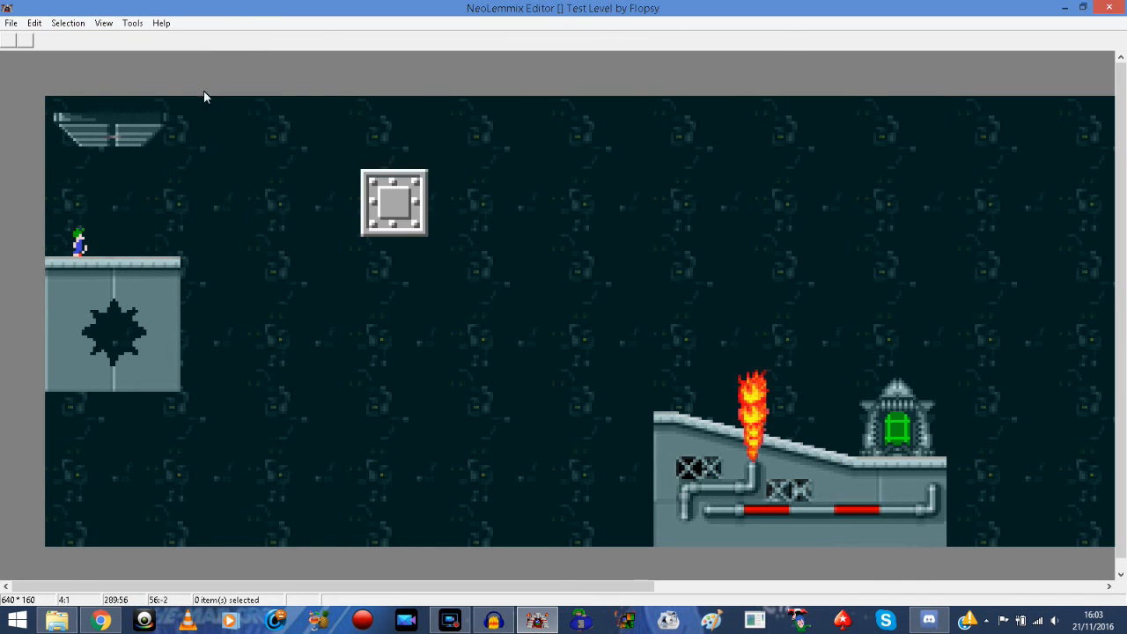
pyautogui.click(101, 23)
pyautogui.click(158, 219)
pyautogui.click(70, 23)
pyautogui.moveTo(110, 27)
pyautogui.moveTo(36, 28)
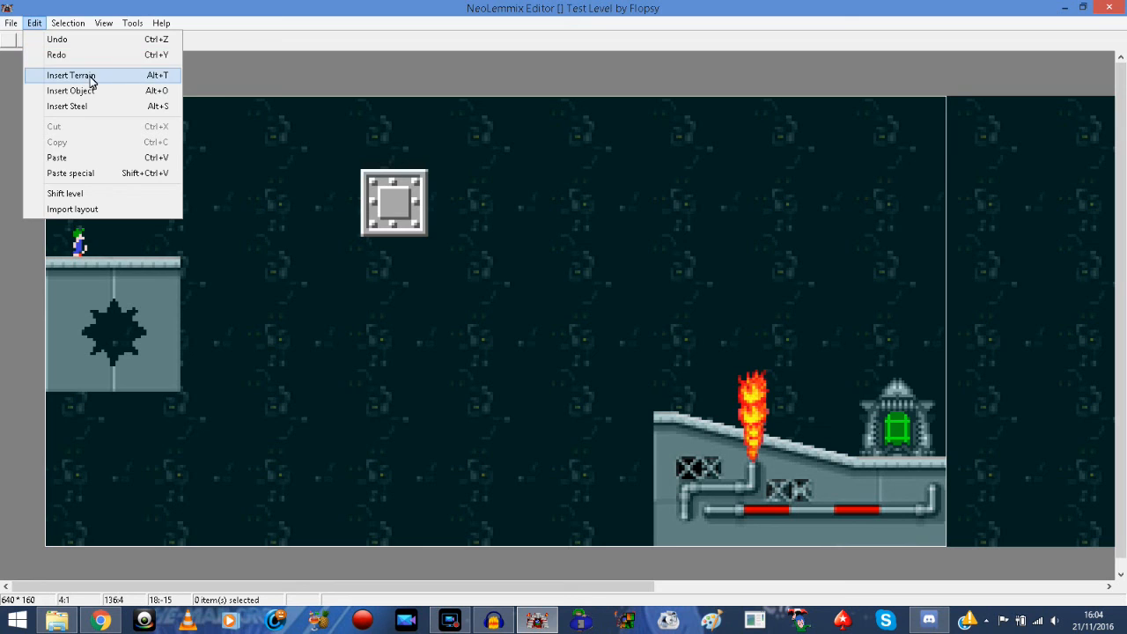
pyautogui.click(91, 174)
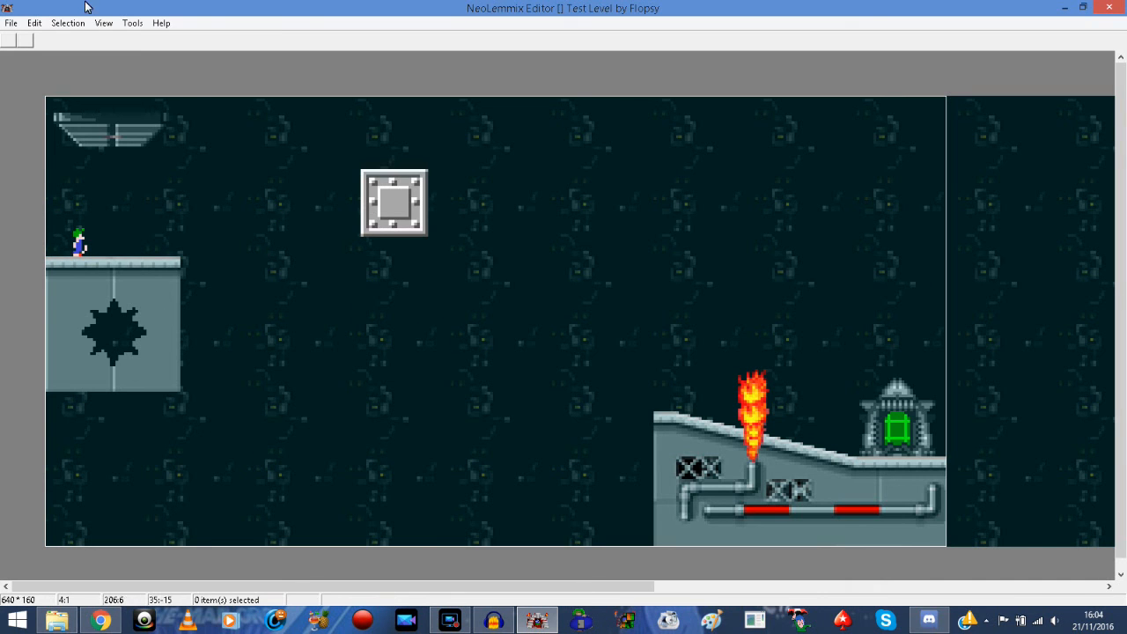
# Shift the level horizontally by -50, keeping the vertical distance at 0.
pyautogui.click(104, 23)
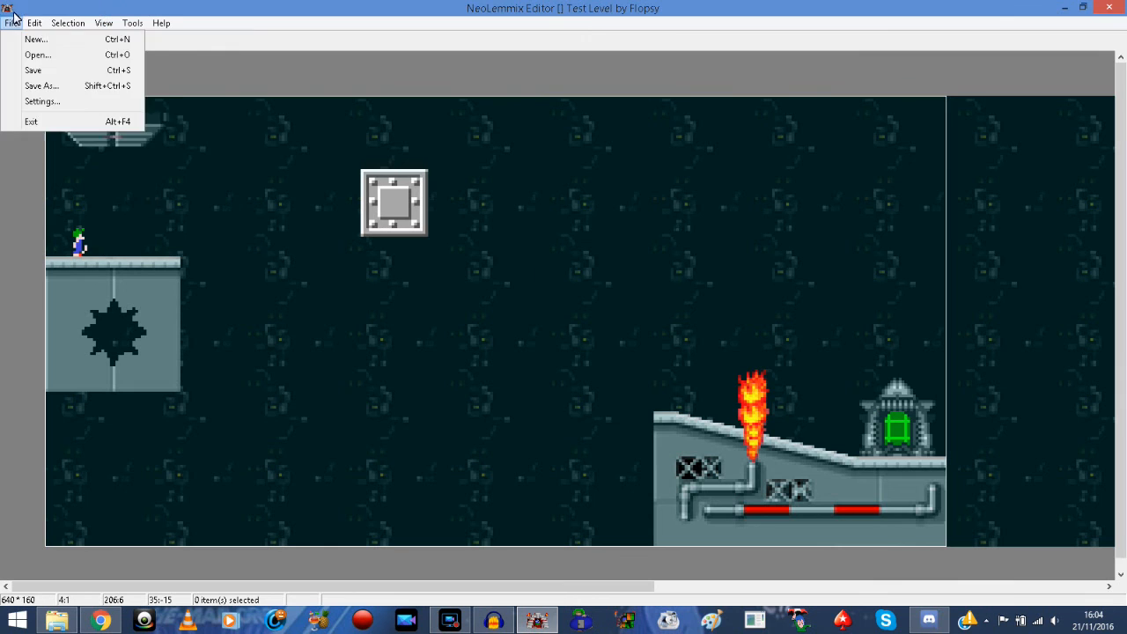
pyautogui.click(84, 192)
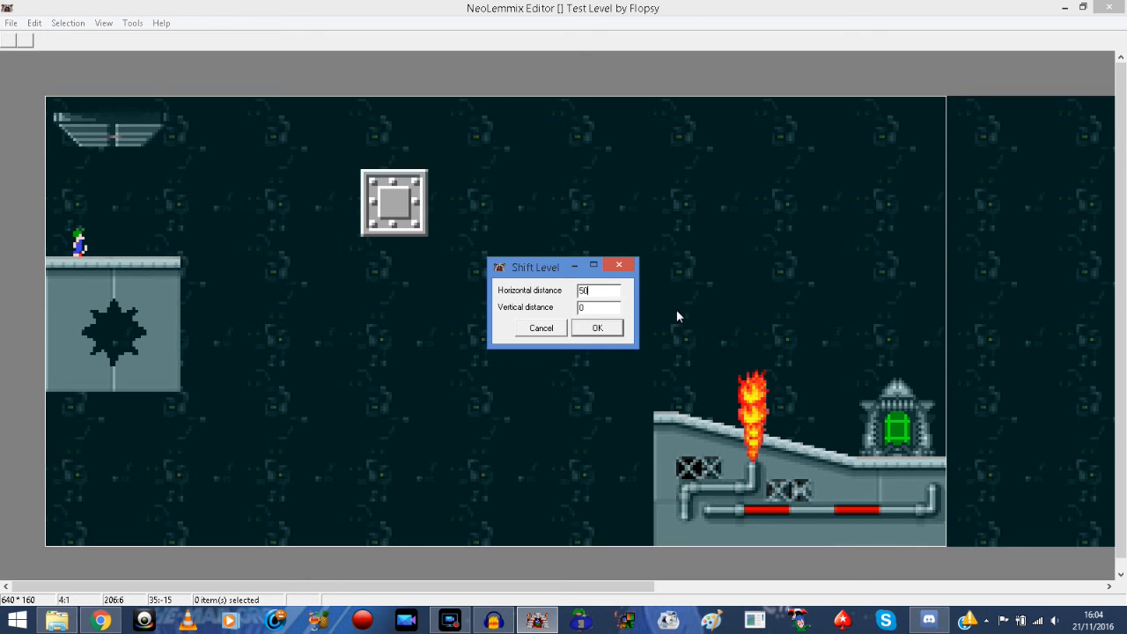
pyautogui.press('BackSpace')
pyautogui.press('BackSpace')
pyautogui.write('-50')
pyautogui.click(602, 329)
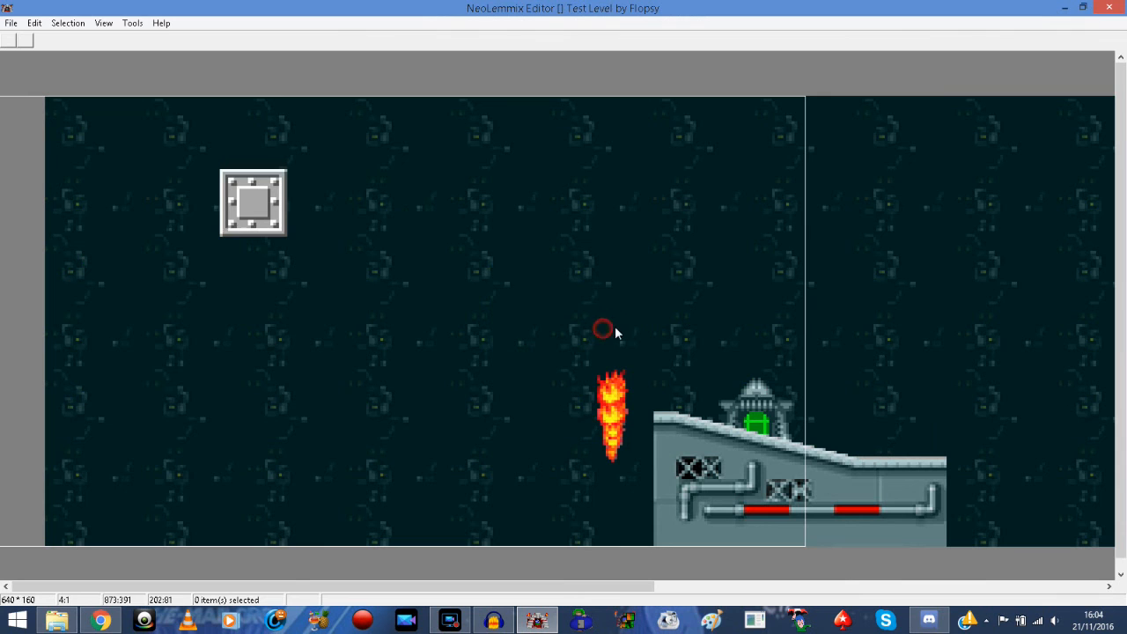
# Shift the level horizontally by 50 to bring its contents back to their former position.
pyautogui.click(103, 23)
pyautogui.moveTo(34, 23)
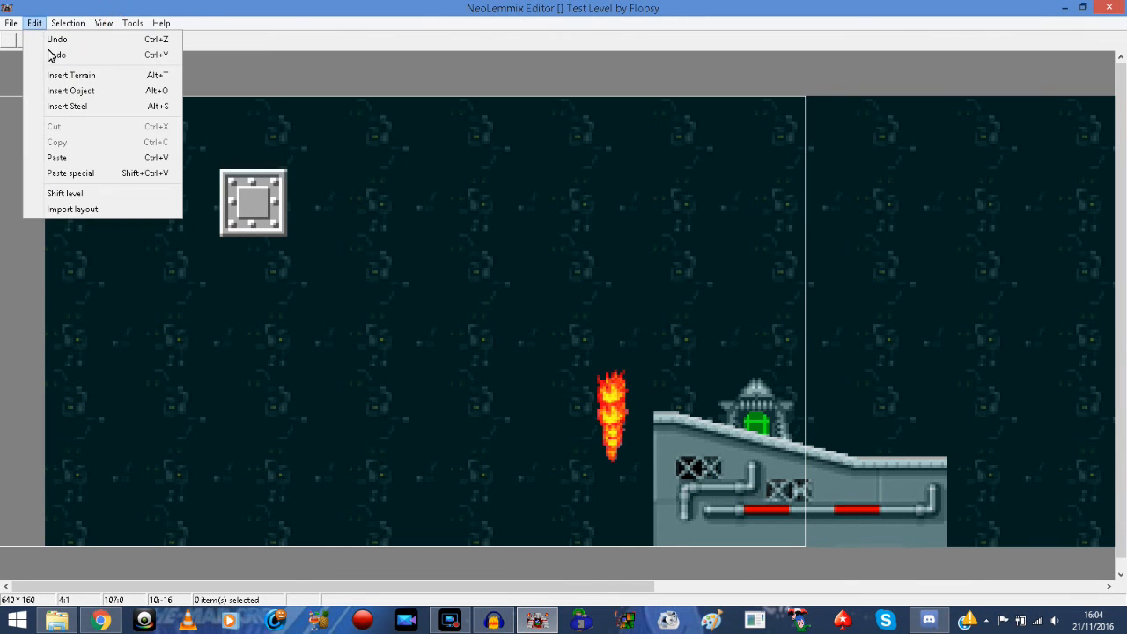
pyautogui.click(84, 192)
pyautogui.write('50')
pyautogui.click(604, 328)
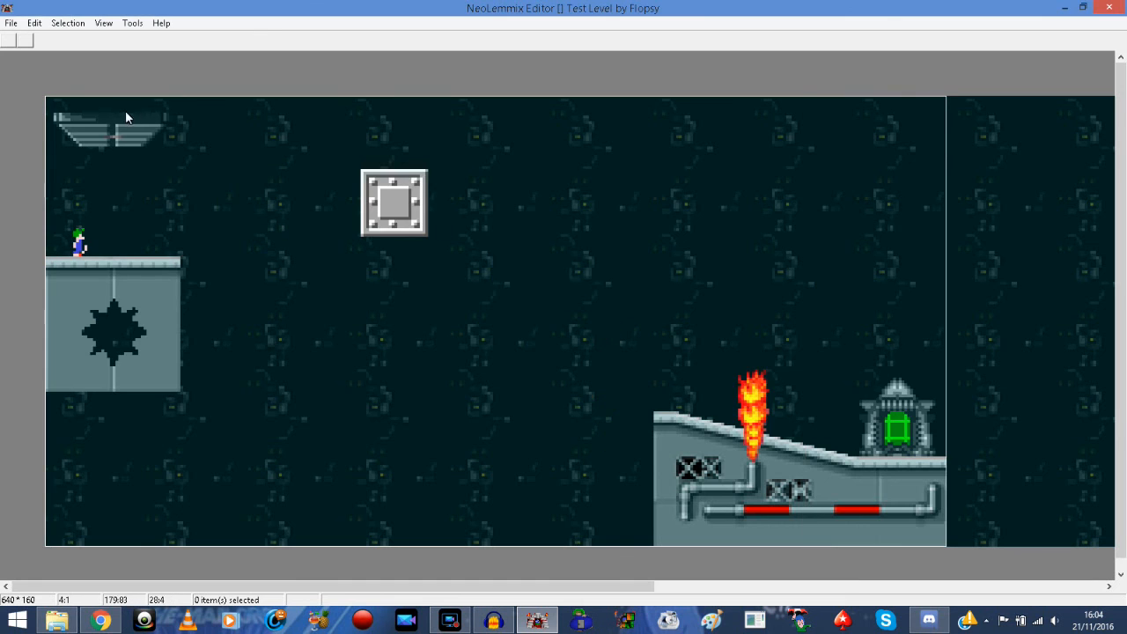
# Open the level file selection for importing a layout, and close it without choosing a file.
pyautogui.click(101, 24)
pyautogui.moveTo(52, 27)
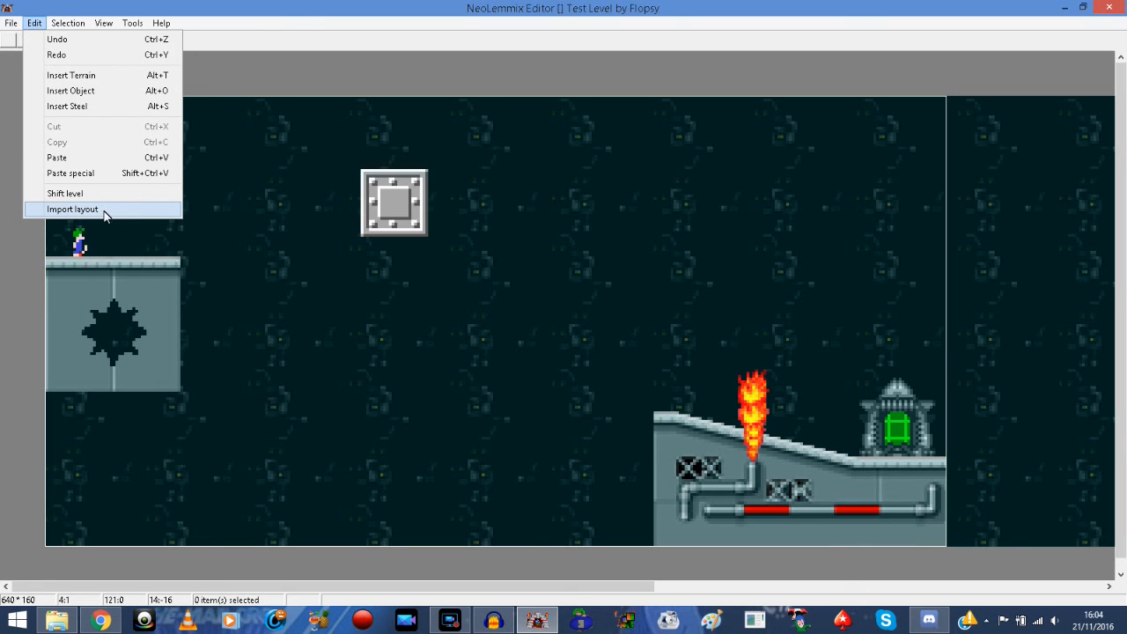
pyautogui.click(105, 211)
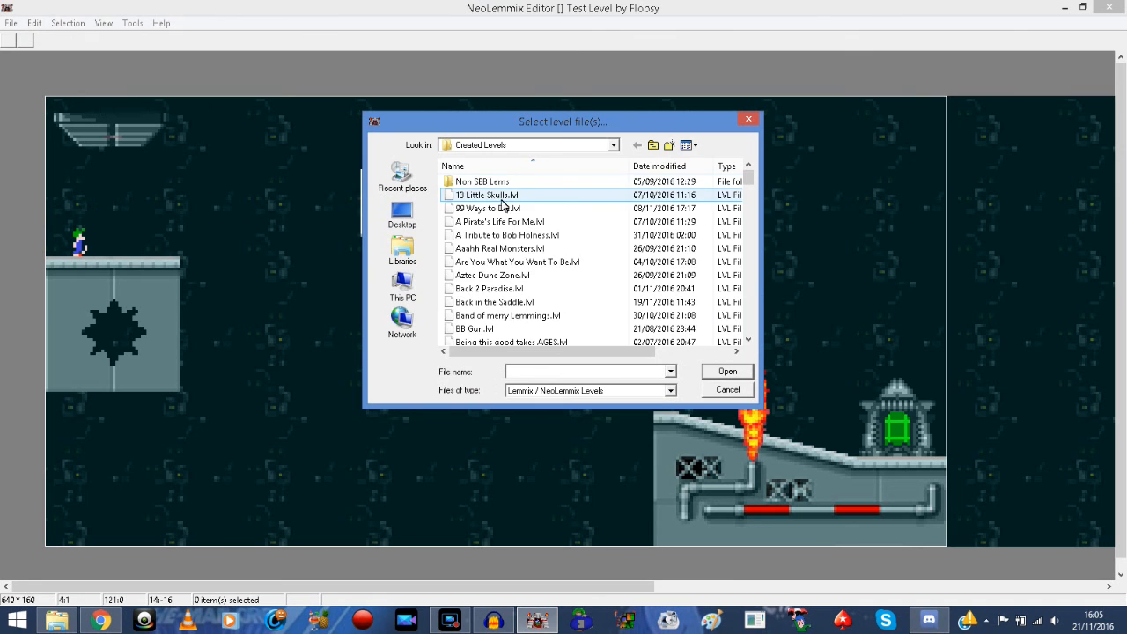
pyautogui.moveTo(750, 183)
pyautogui.mouseDown()
pyautogui.moveTo(752, 215)
pyautogui.moveTo(759, 173)
pyautogui.mouseUp()
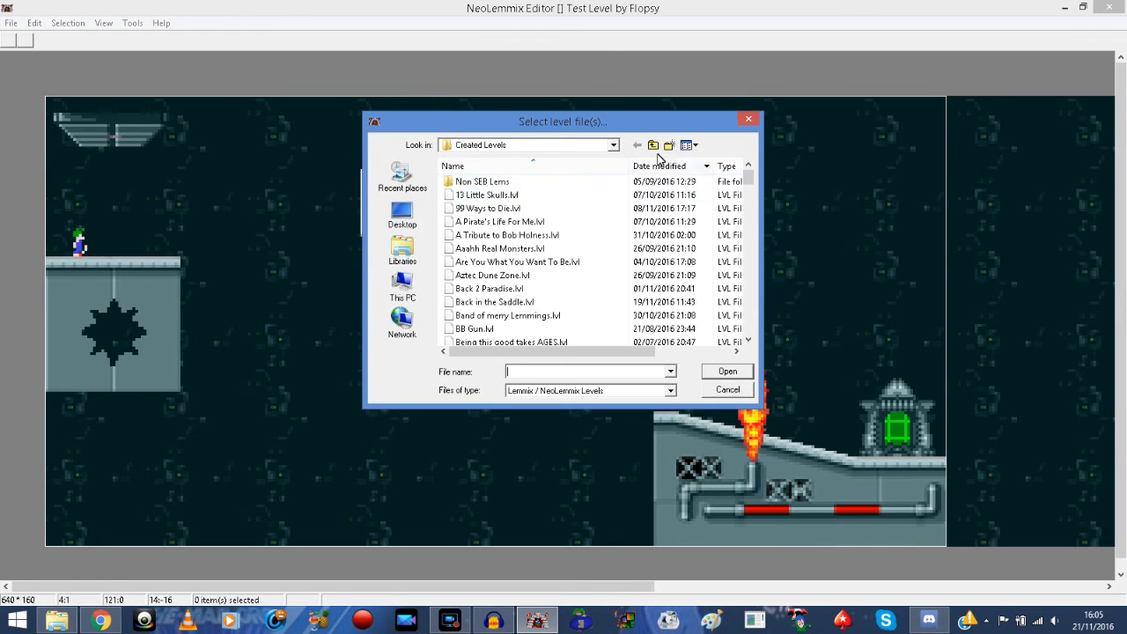
pyautogui.click(747, 118)
pyautogui.click(35, 23)
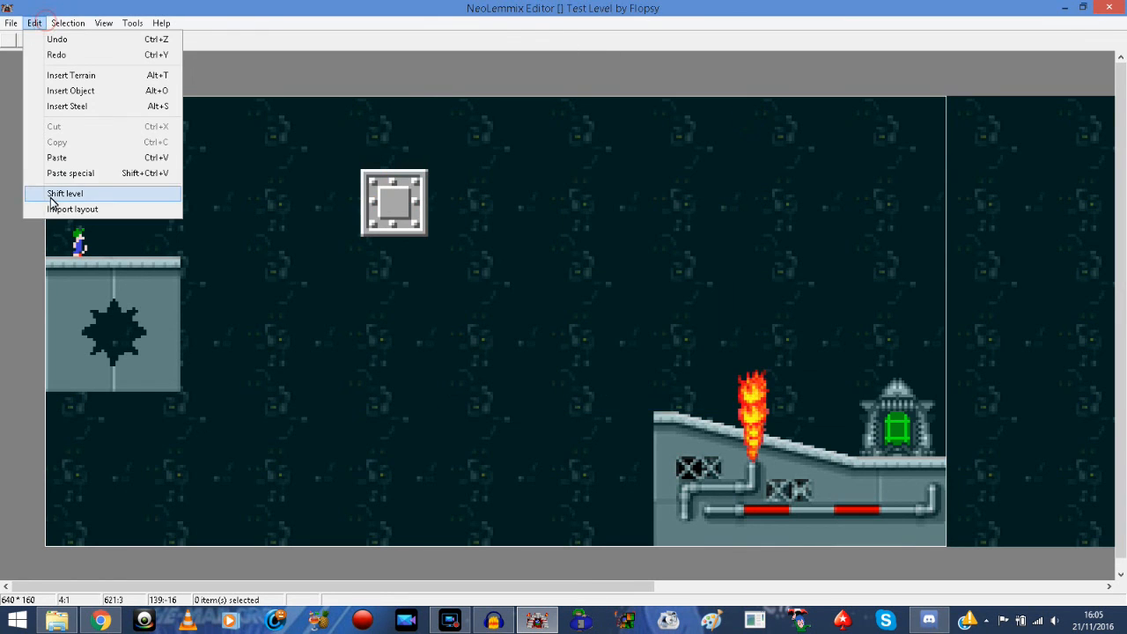
pyautogui.click(231, 221)
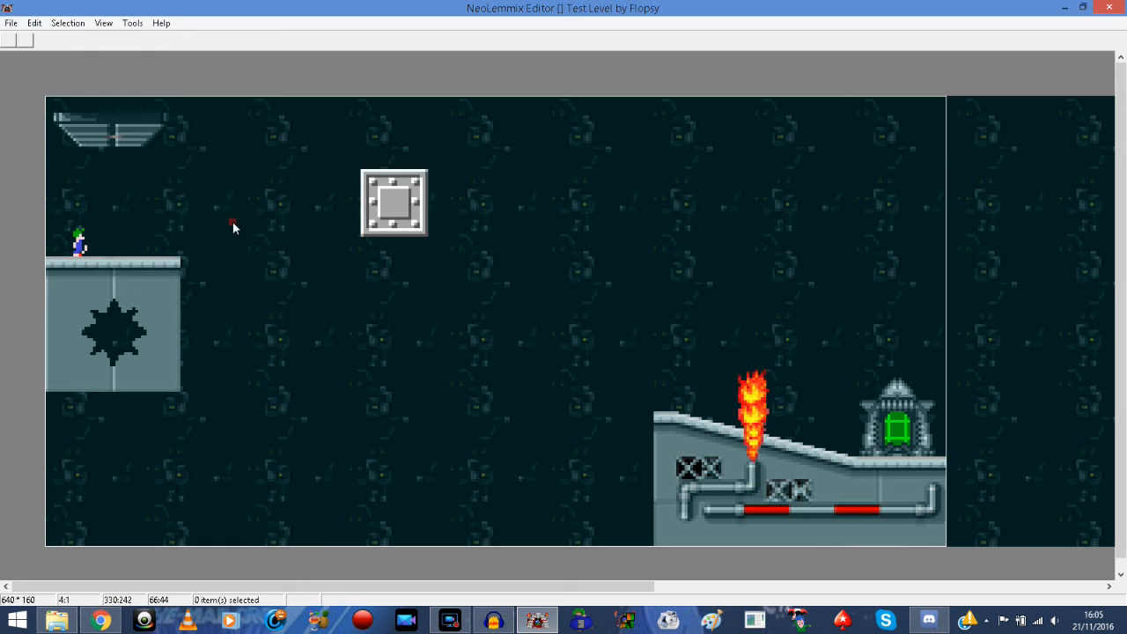
# Review the editor settings, including the one-way-capable terrain default, and close them unchanged.
pyautogui.click(9, 24)
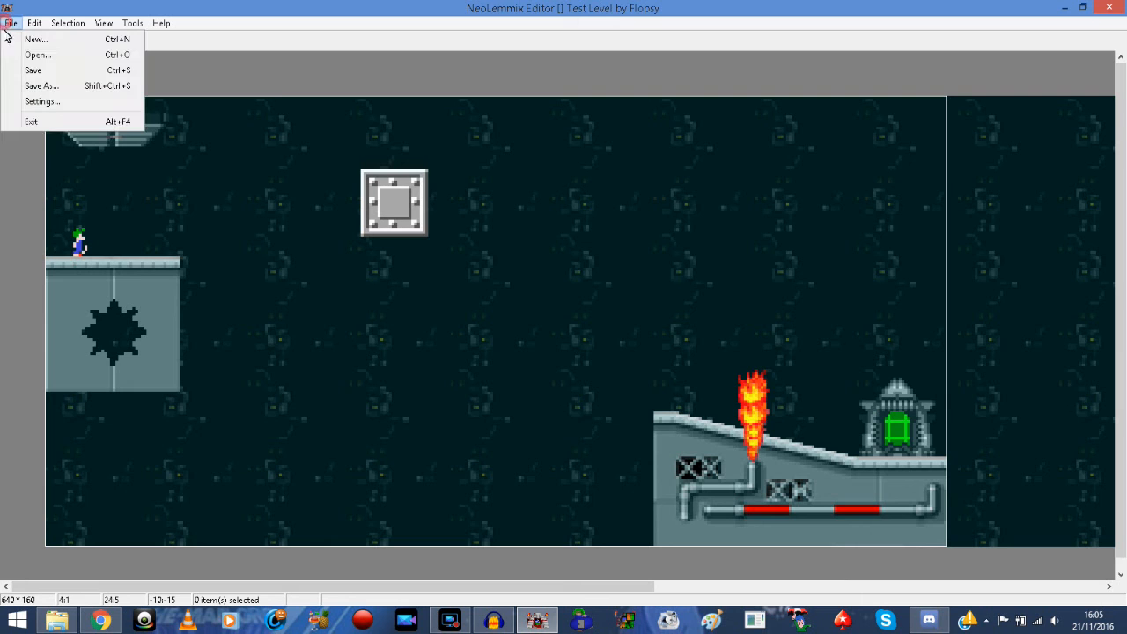
pyautogui.click(33, 104)
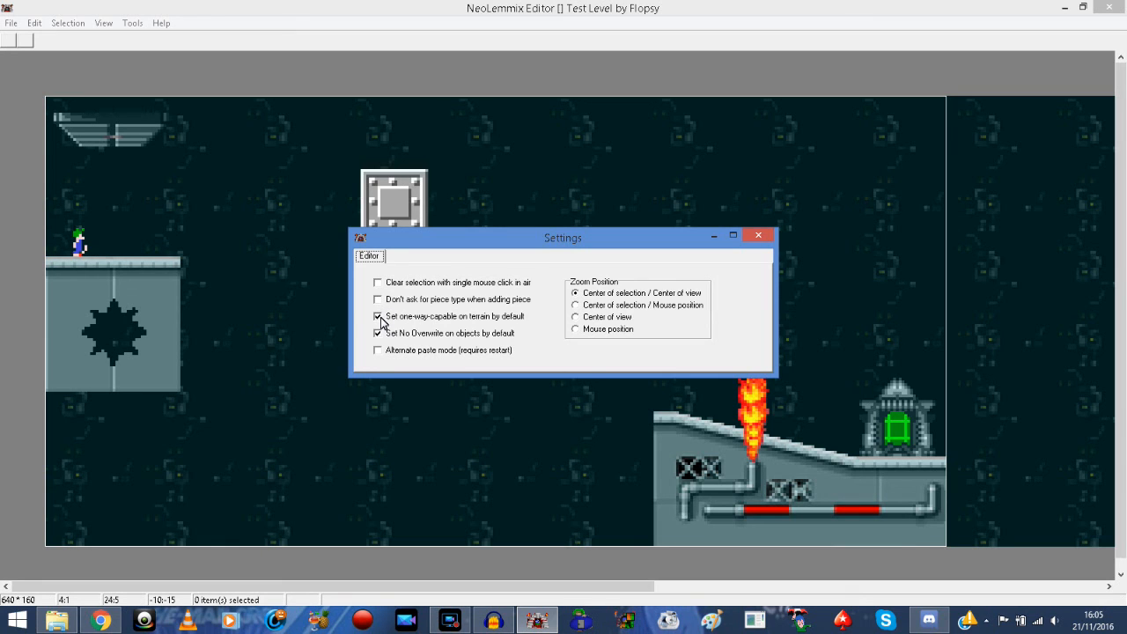
pyautogui.click(762, 236)
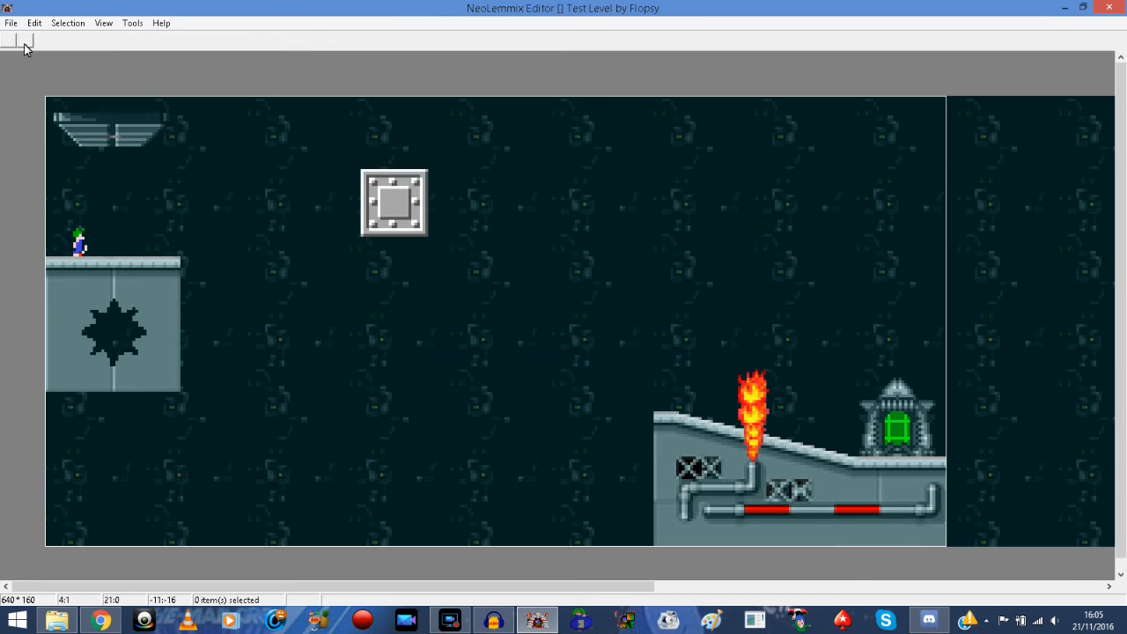
# Show the Inspector and select the right terrain block of the entrance platform to examine its One-Way option.
pyautogui.click(103, 23)
pyautogui.click(120, 79)
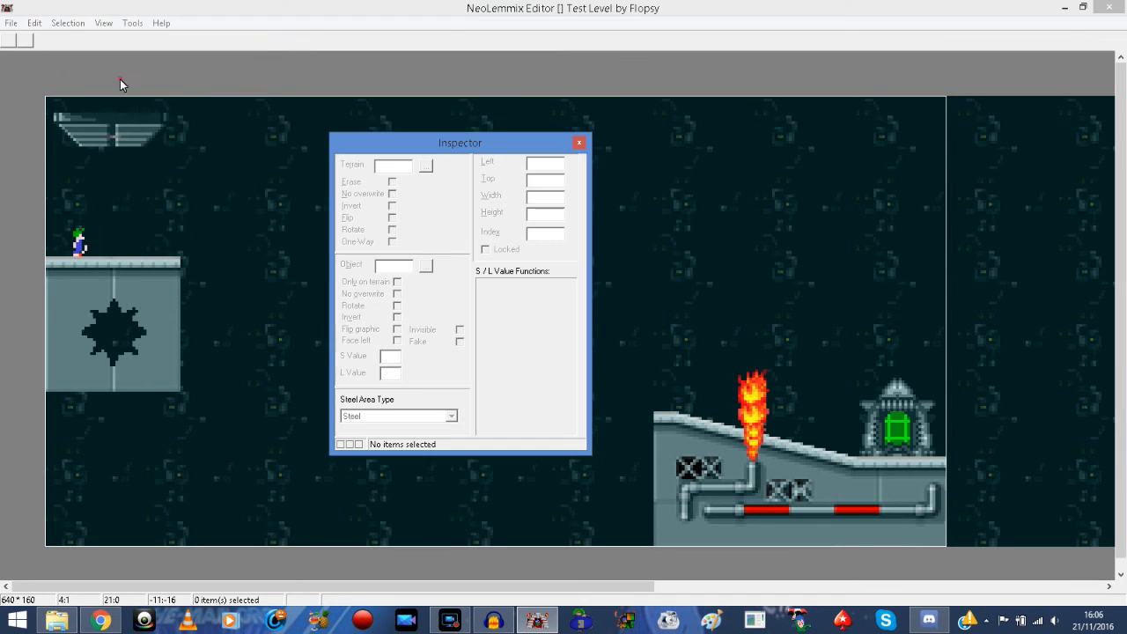
pyautogui.click(161, 284)
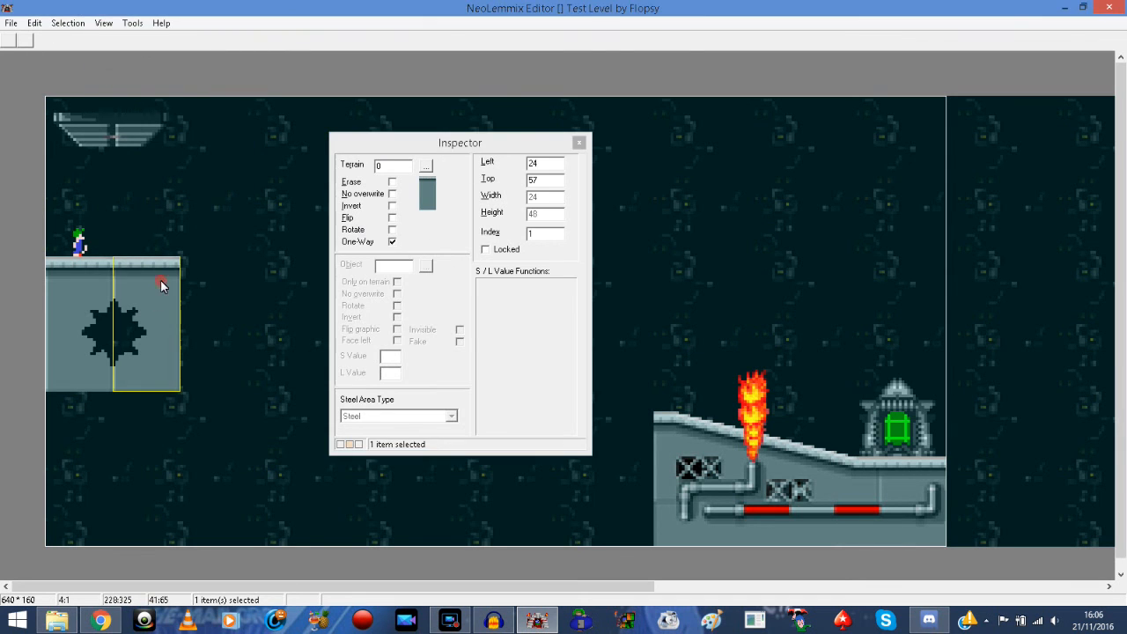
# Insert the one-way object with index 2 from the scrapbrain style and place it on the platform at Left 16, Top 57.
pyautogui.rightClick(220, 222)
pyautogui.click(253, 245)
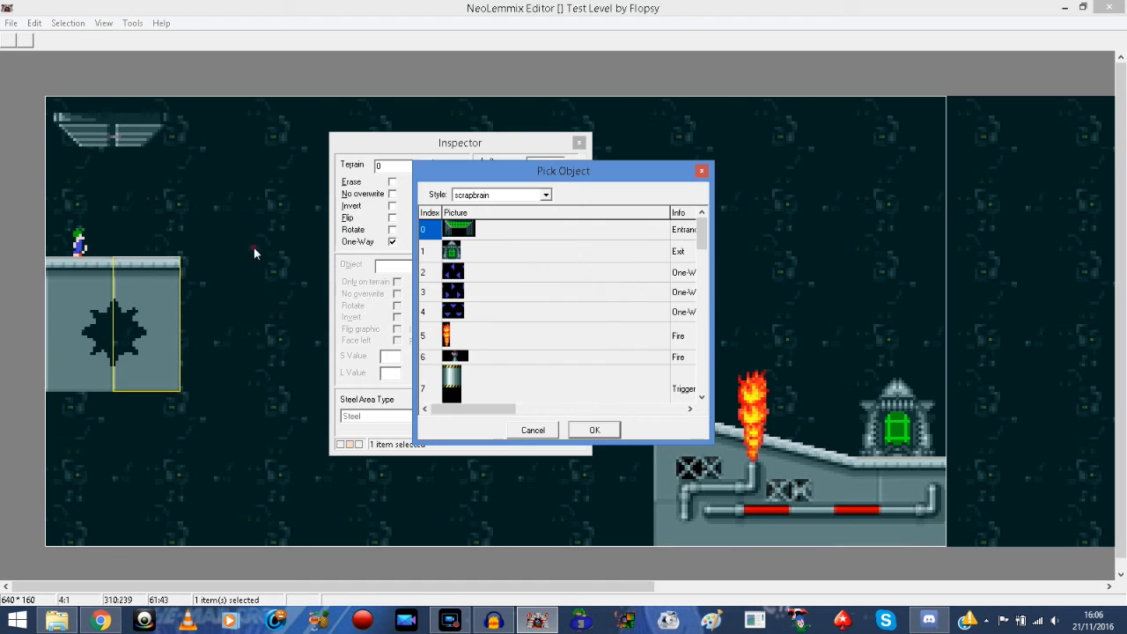
pyautogui.click(452, 272)
pyautogui.click(606, 431)
pyautogui.moveTo(269, 239); pyautogui.dragTo(173, 281)
pyautogui.press('Left')
pyautogui.press('Left')
pyautogui.press('Left')
pyautogui.press('Left')
pyautogui.press('Left')
pyautogui.press('Left')
pyautogui.press('Left')
pyautogui.press('Left')
pyautogui.press('Left')
pyautogui.press('Left')
pyautogui.press('Left')
pyautogui.press('Up')
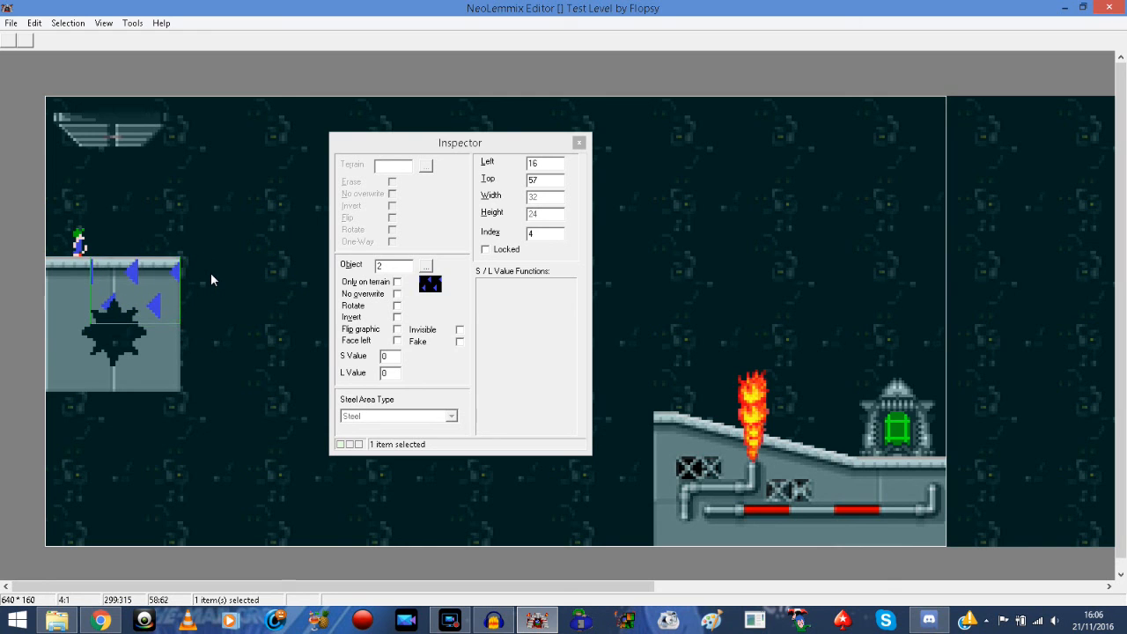
# Turn off One-Way for the platform's left terrain block, and select the right block to compare its setting.
pyautogui.click(73, 295)
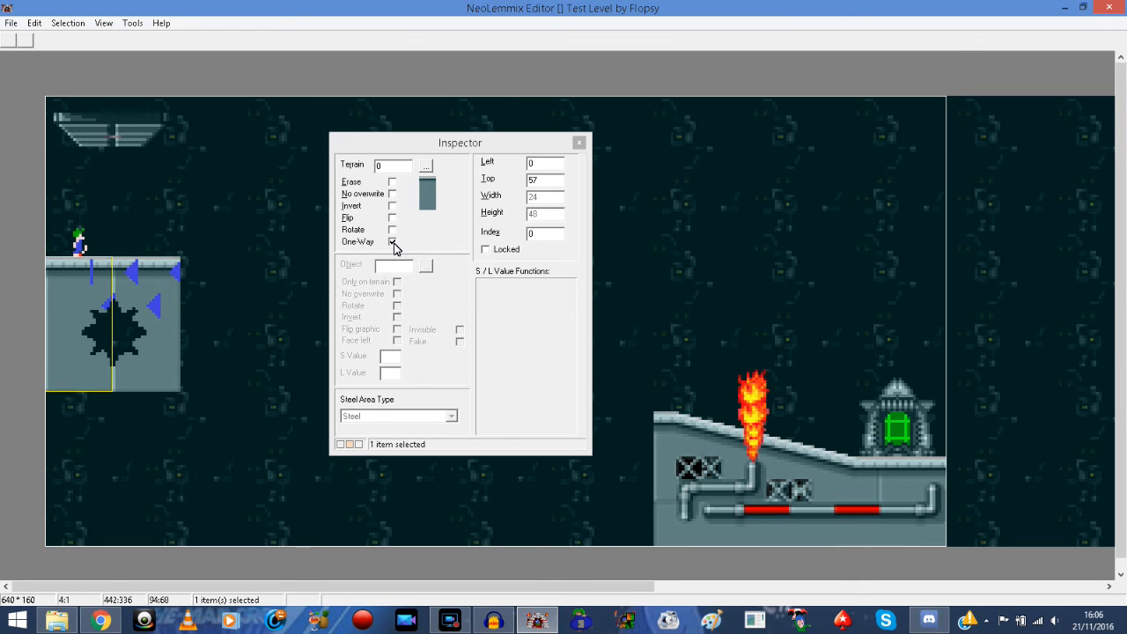
pyautogui.click(141, 283)
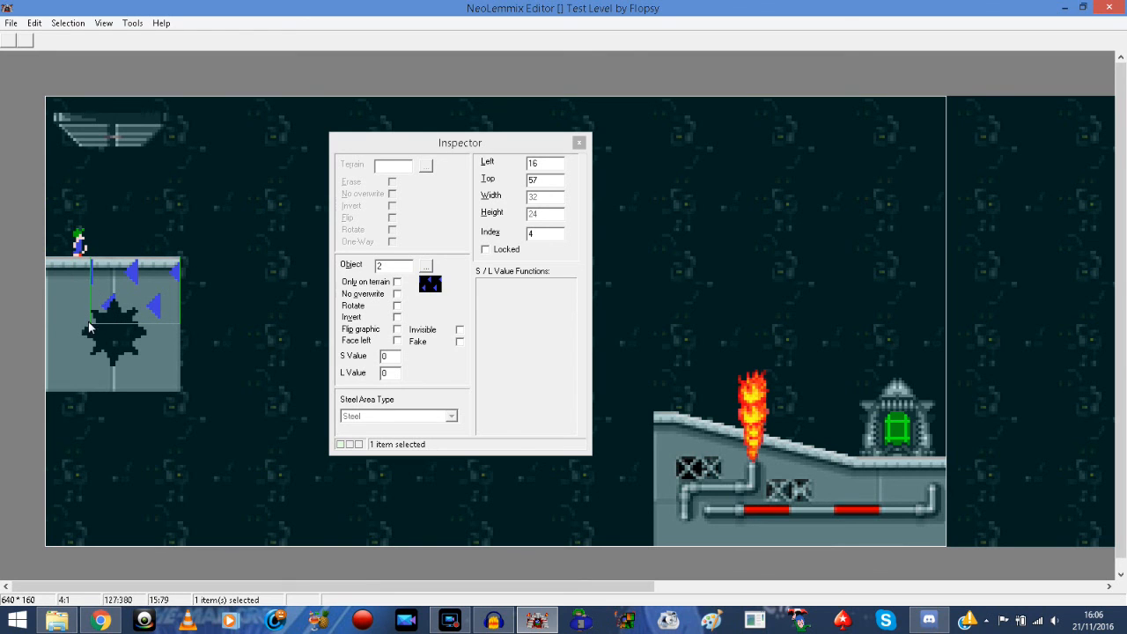
pyautogui.click(64, 352)
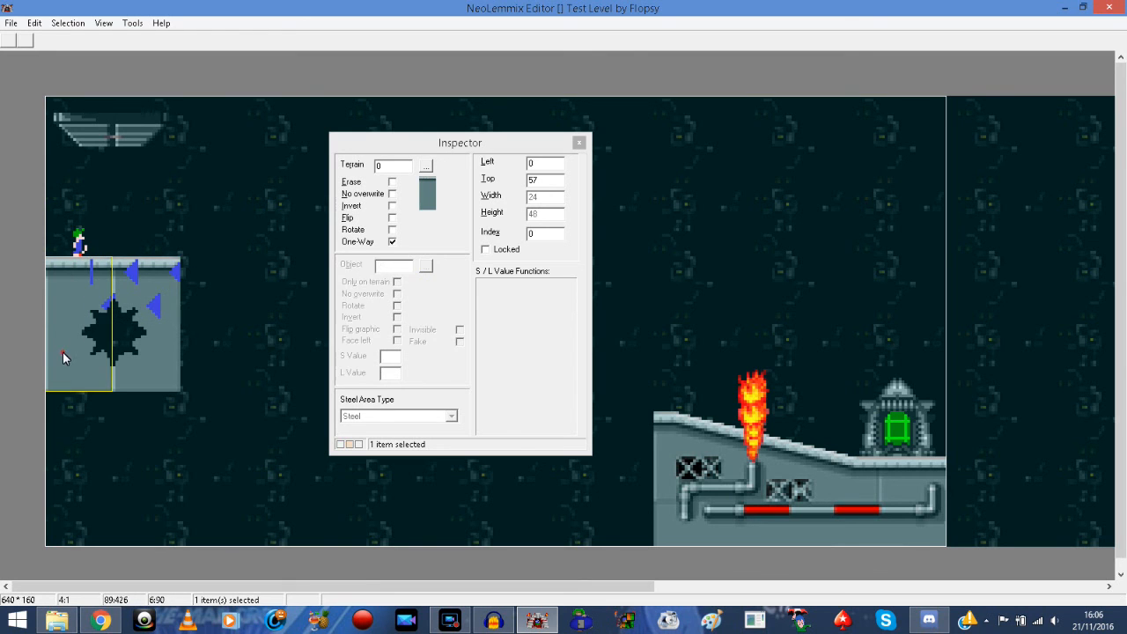
pyautogui.click(391, 242)
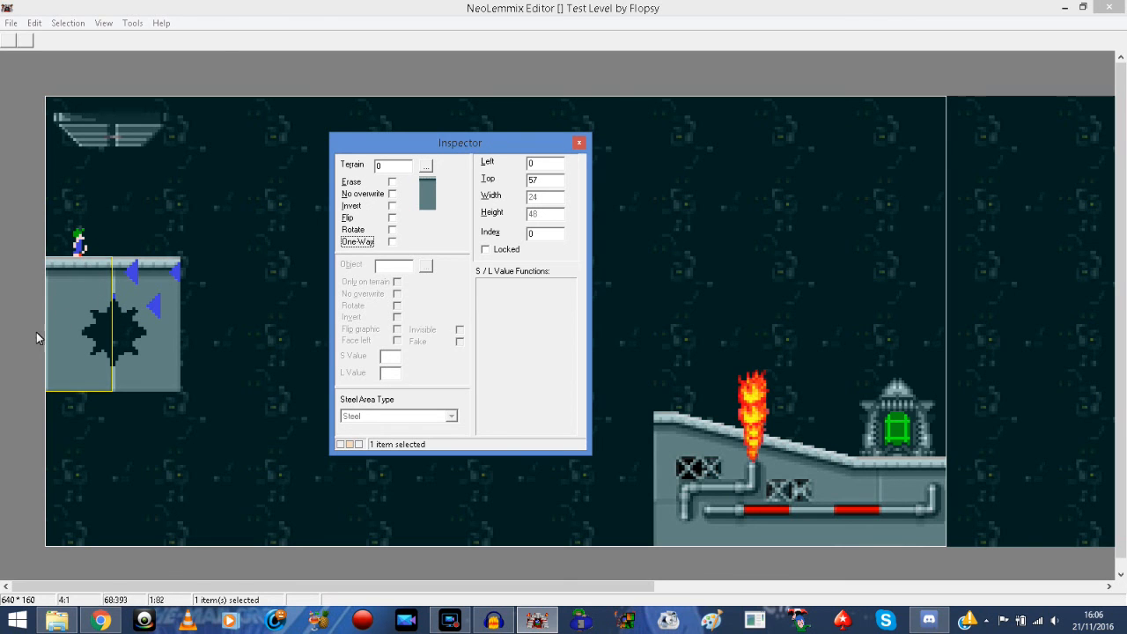
pyautogui.click(164, 361)
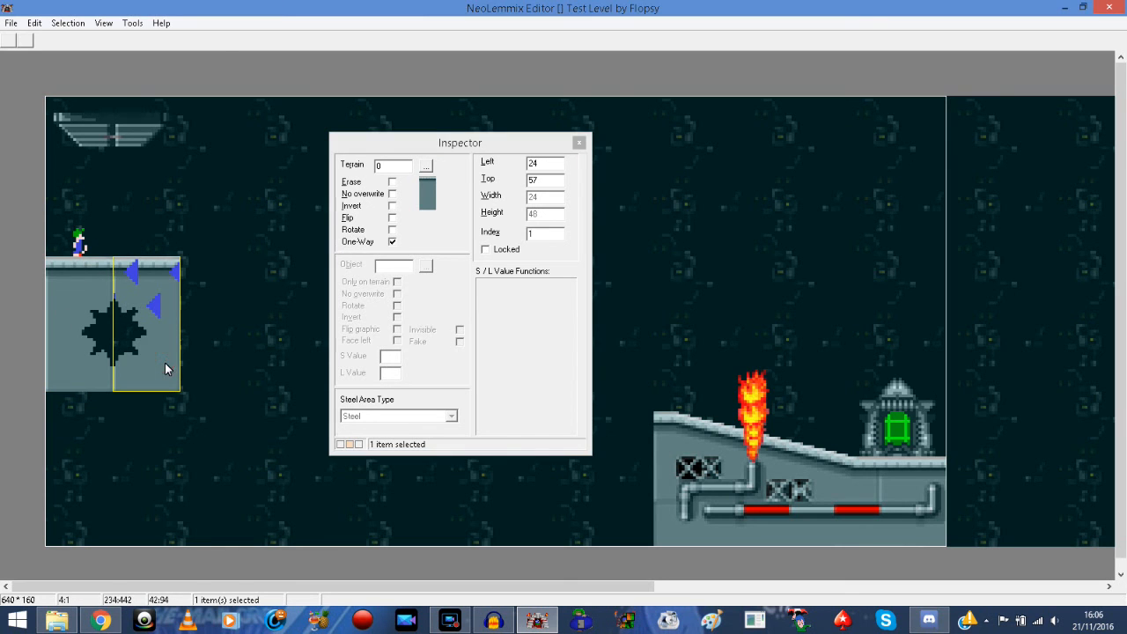
# Duplicate the one-way arrows and move the copy down to Left 16, Top 81, directly beneath the original arrows.
pyautogui.click(179, 285)
pyautogui.keyDown('shift'); pyautogui.click(179, 289); pyautogui.keyUp('shift')
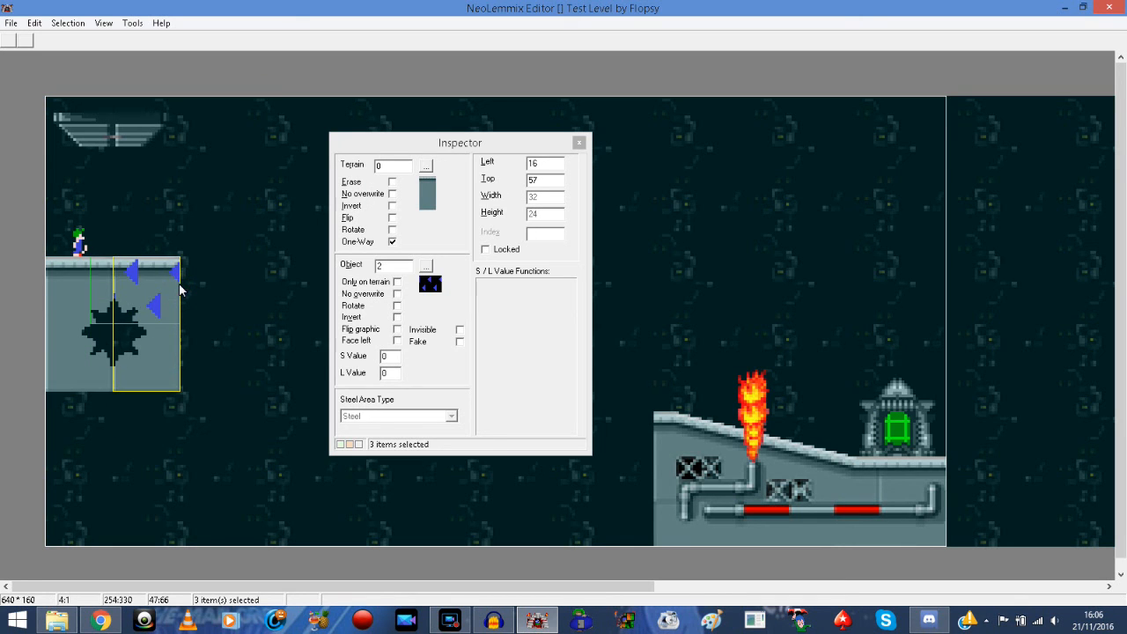
pyautogui.click(304, 242)
pyautogui.click(124, 289)
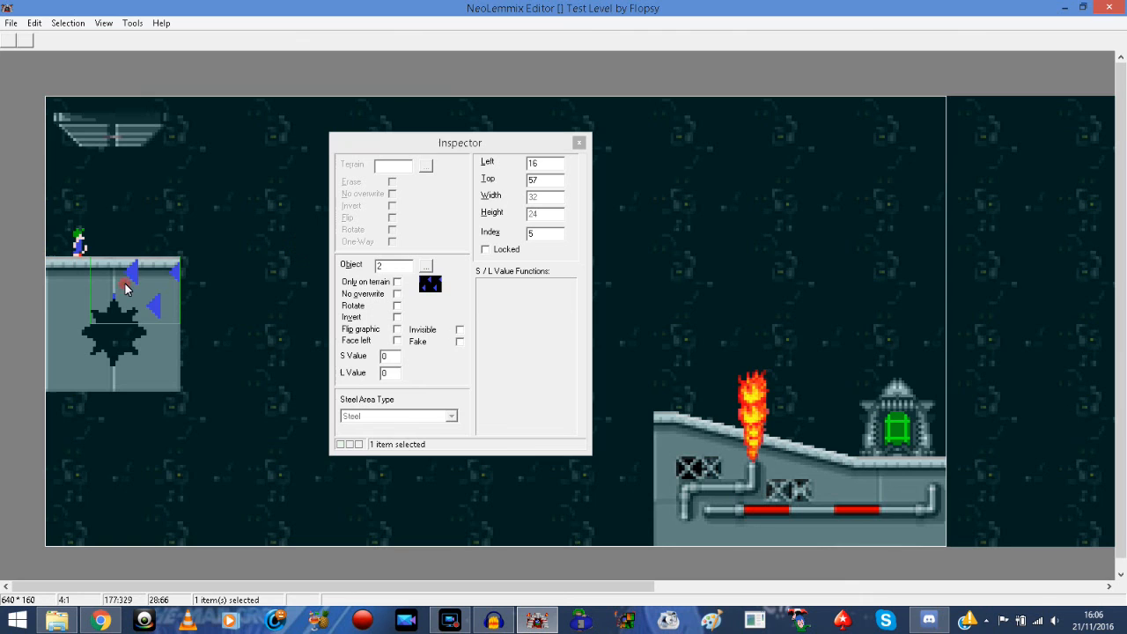
pyautogui.press('Down')
pyautogui.press('Down')
pyautogui.press('Down')
pyautogui.press('Down')
pyautogui.press('Down')
pyautogui.press('Down')
pyautogui.press('Down')
pyautogui.press('Down')
pyautogui.press('Down')
pyautogui.press('Down')
pyautogui.press('Down')
pyautogui.press('Down')
pyautogui.press('Down')
pyautogui.press('Down')
pyautogui.press('Down')
pyautogui.press('Down')
pyautogui.press('Down')
pyautogui.press('Down')
pyautogui.press('Down')
pyautogui.press('Down')
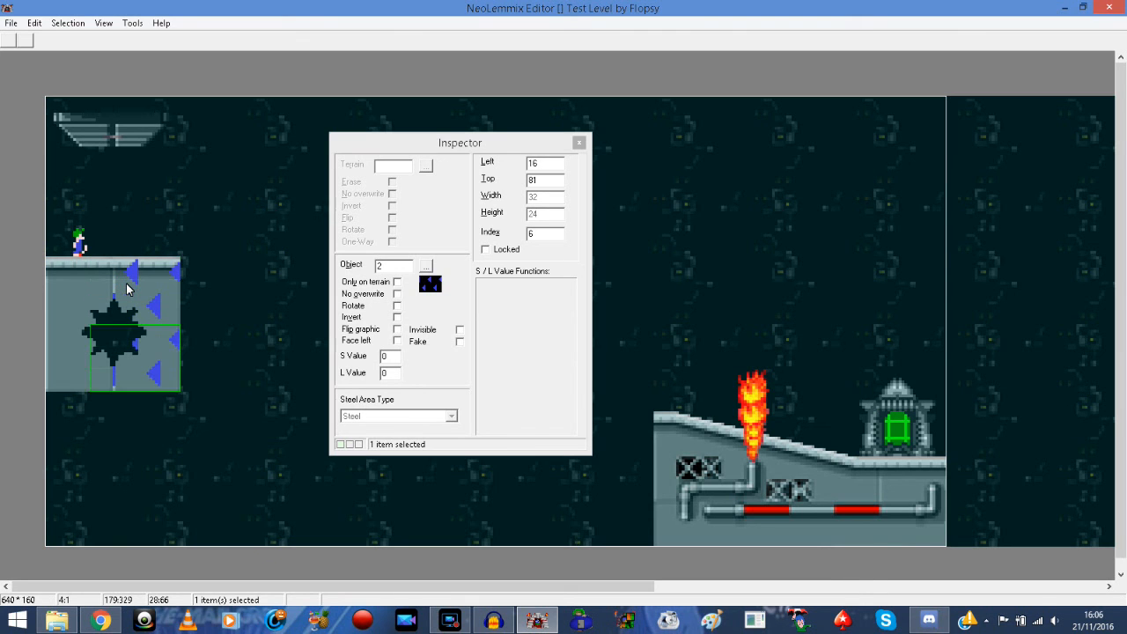
pyautogui.click(262, 340)
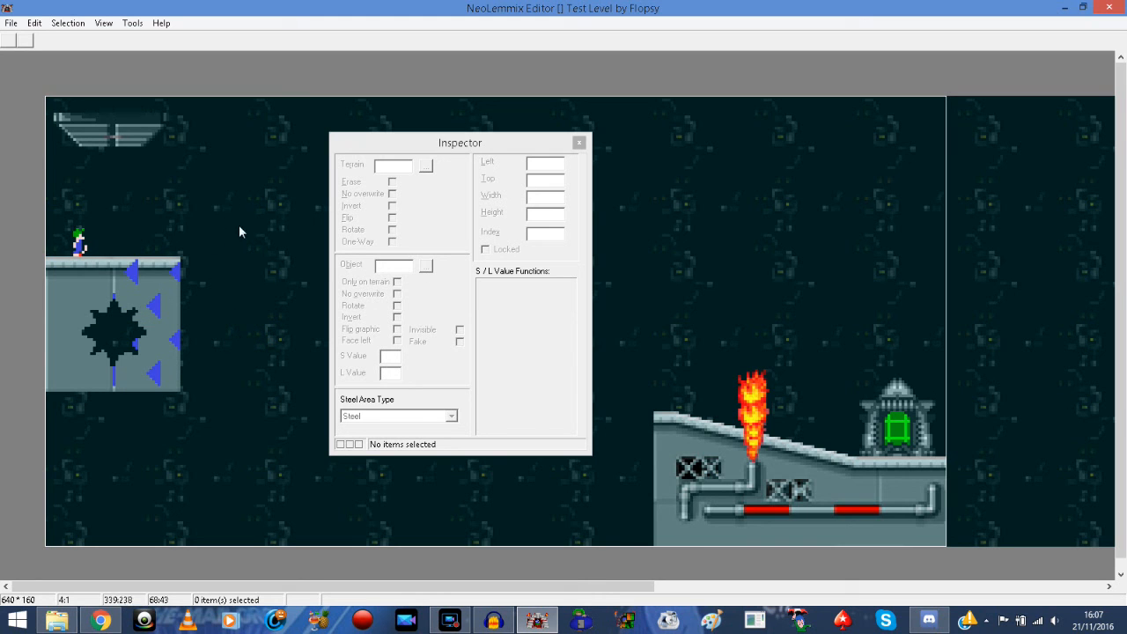
# Duplicate the entrance platform with its lemming, hole and arrows, and move the copy above the fire, with the lemming at Left 218, Top 23.
pyautogui.moveTo(235, 203); pyautogui.dragTo(46, 411)
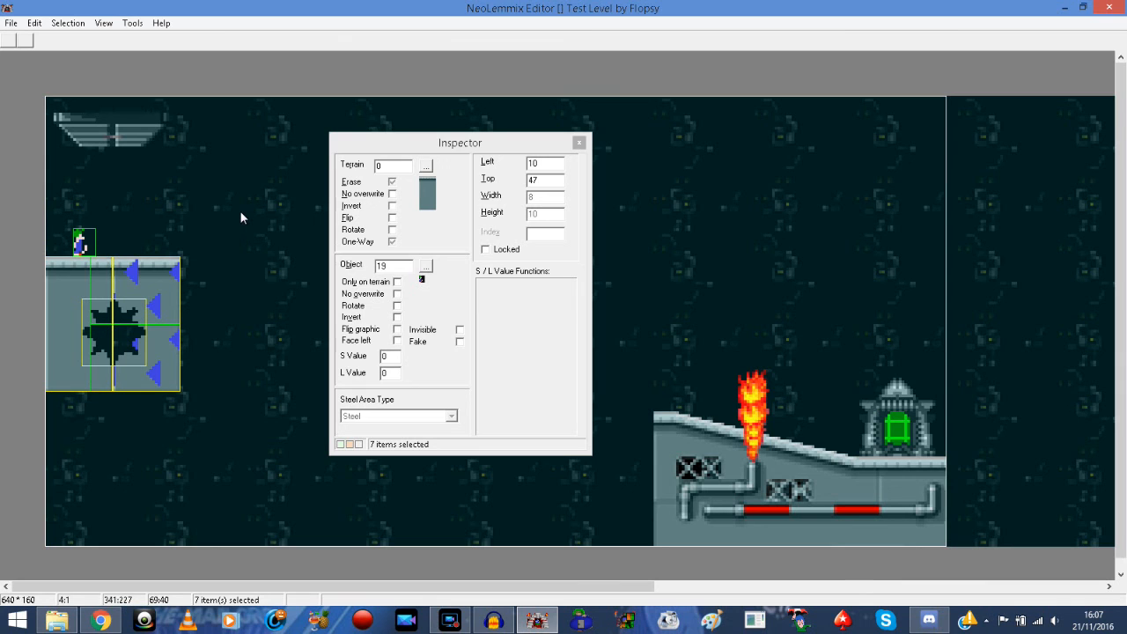
pyautogui.hotkey('ctrl', 'v')
pyautogui.hotkey('ctrl', 'Right')
pyautogui.hotkey('ctrl', 'Right')
pyautogui.hotkey('ctrl', 'Right')
pyautogui.hotkey('ctrl', 'Right')
pyautogui.hotkey('ctrl', 'Right')
pyautogui.hotkey('ctrl', 'Right')
pyautogui.hotkey('ctrl', 'Right')
pyautogui.hotkey('ctrl', 'Right')
pyautogui.hotkey('ctrl', 'Right')
pyautogui.hotkey('ctrl', 'Right')
pyautogui.hotkey('ctrl', 'Right')
pyautogui.hotkey('ctrl', 'Right')
pyautogui.hotkey('ctrl', 'Right')
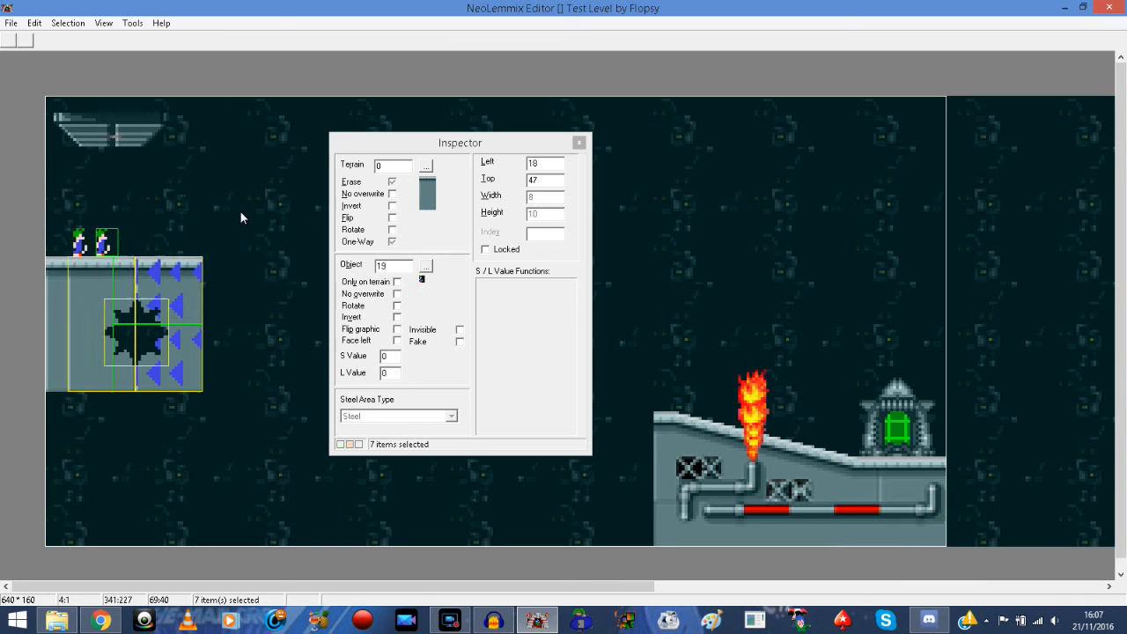
pyautogui.hotkey('ctrl', 'Right')
pyautogui.hotkey('ctrl', 'Right')
pyautogui.hotkey('ctrl', 'Right')
pyautogui.hotkey('ctrl', 'Right')
pyautogui.hotkey('ctrl', 'Right')
pyautogui.hotkey('ctrl', 'Right')
pyautogui.hotkey('ctrl', 'Right')
pyautogui.hotkey('ctrl', 'Right')
pyautogui.hotkey('ctrl', 'Right')
pyautogui.hotkey('ctrl', 'Right')
pyautogui.hotkey('ctrl', 'Right')
pyautogui.hotkey('ctrl', 'Right')
pyautogui.hotkey('ctrl', 'Right')
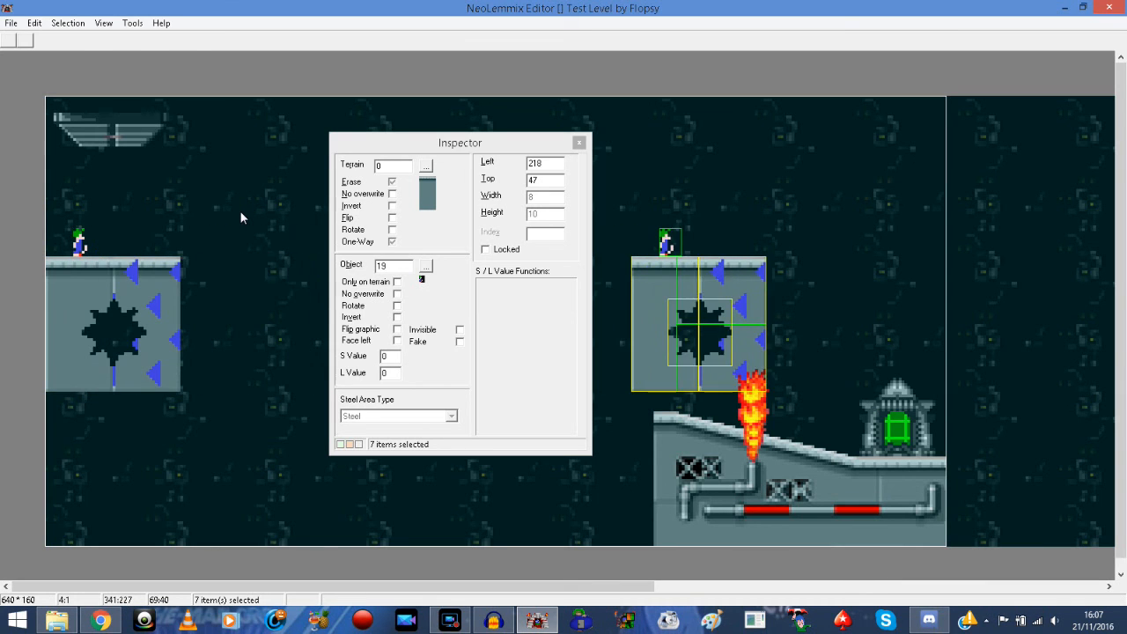
pyautogui.hotkey('ctrl', 'Up')
pyautogui.hotkey('ctrl', 'Up')
pyautogui.hotkey('ctrl', 'Up')
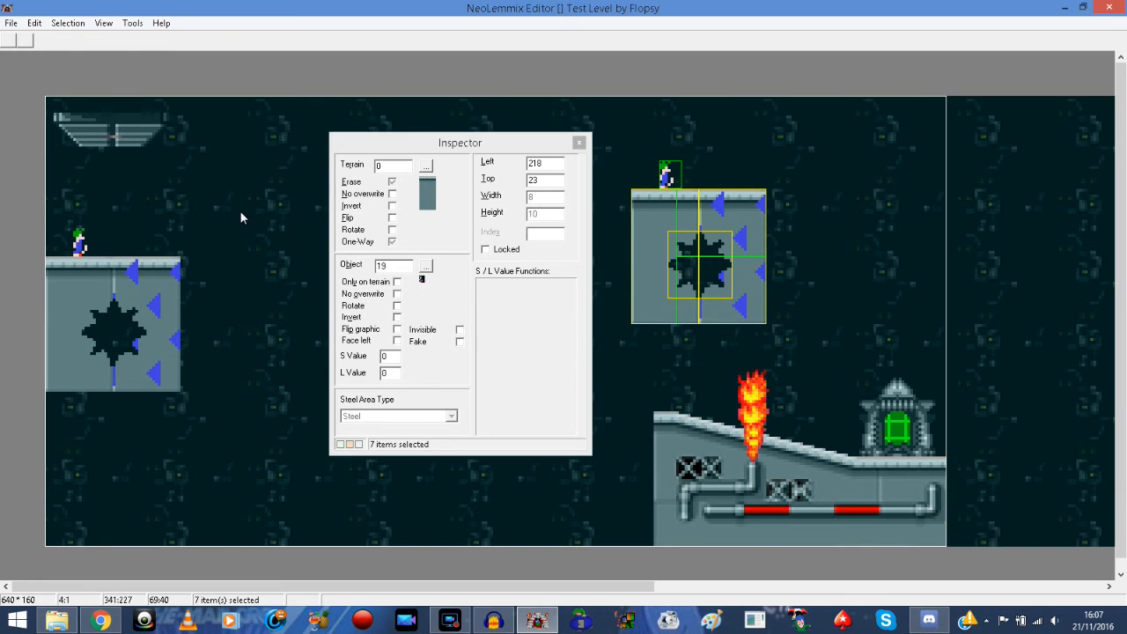
# Delete the duplicated platform group and close the Inspector.
pyautogui.press('Delete')
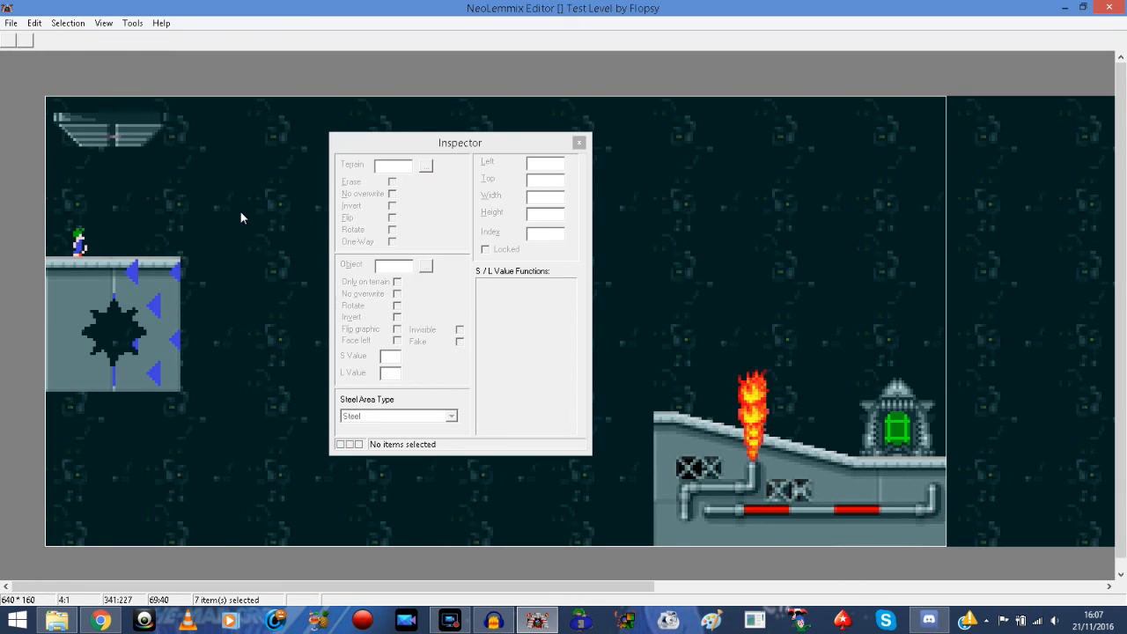
pyautogui.click(580, 143)
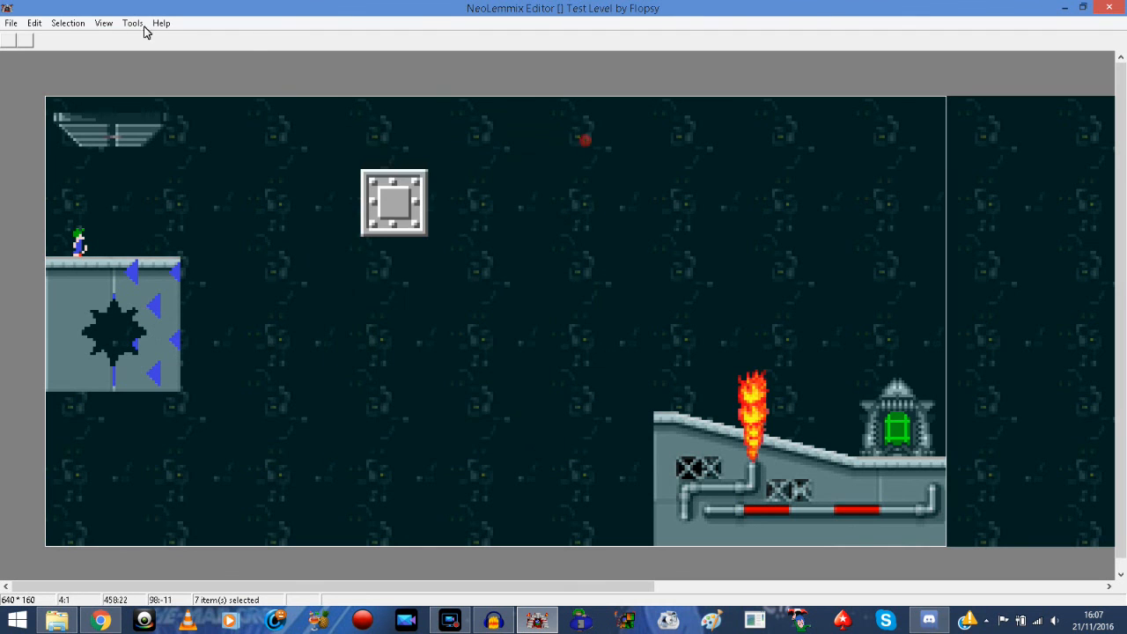
# Review the No Overwrite default and alternate paste mode in the editor settings, and close them unchanged.
pyautogui.click(107, 23)
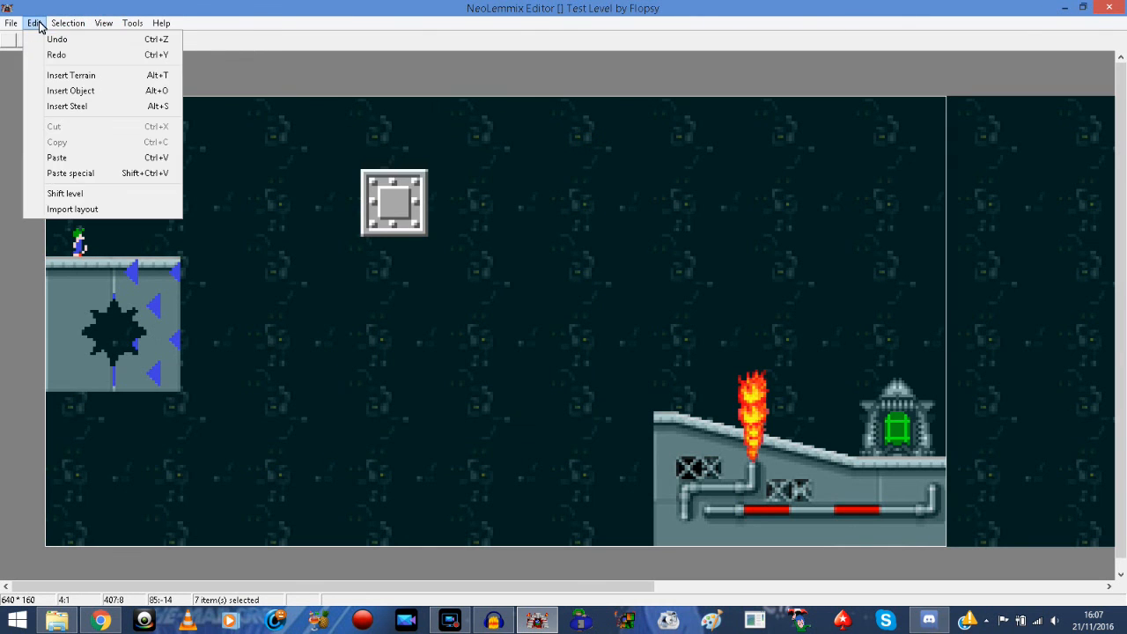
pyautogui.moveTo(5, 24)
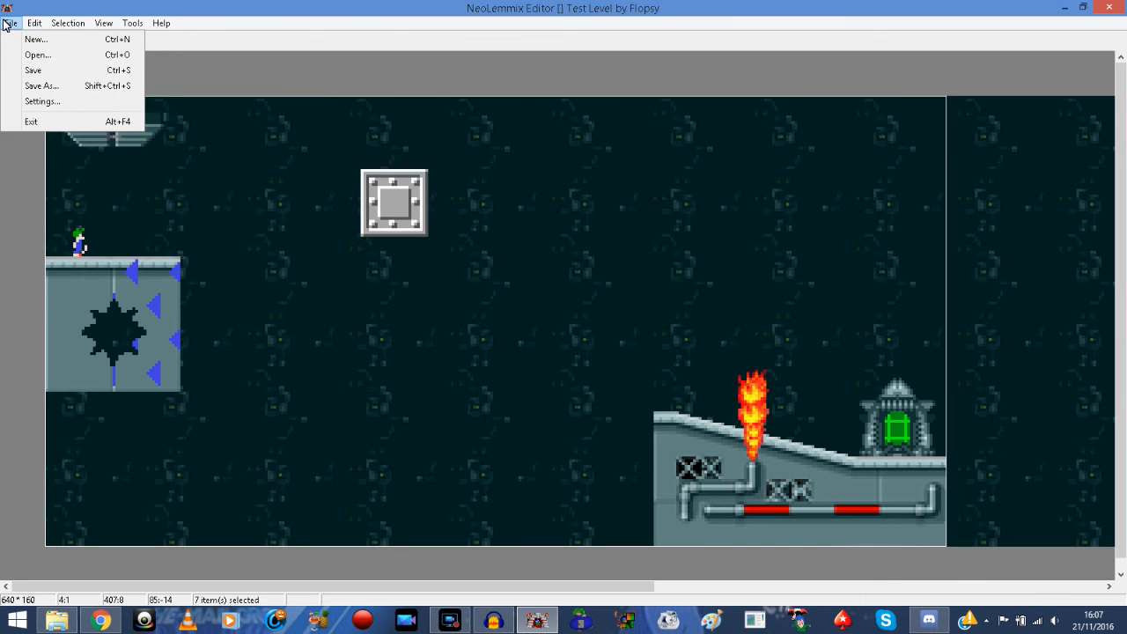
pyautogui.click(41, 102)
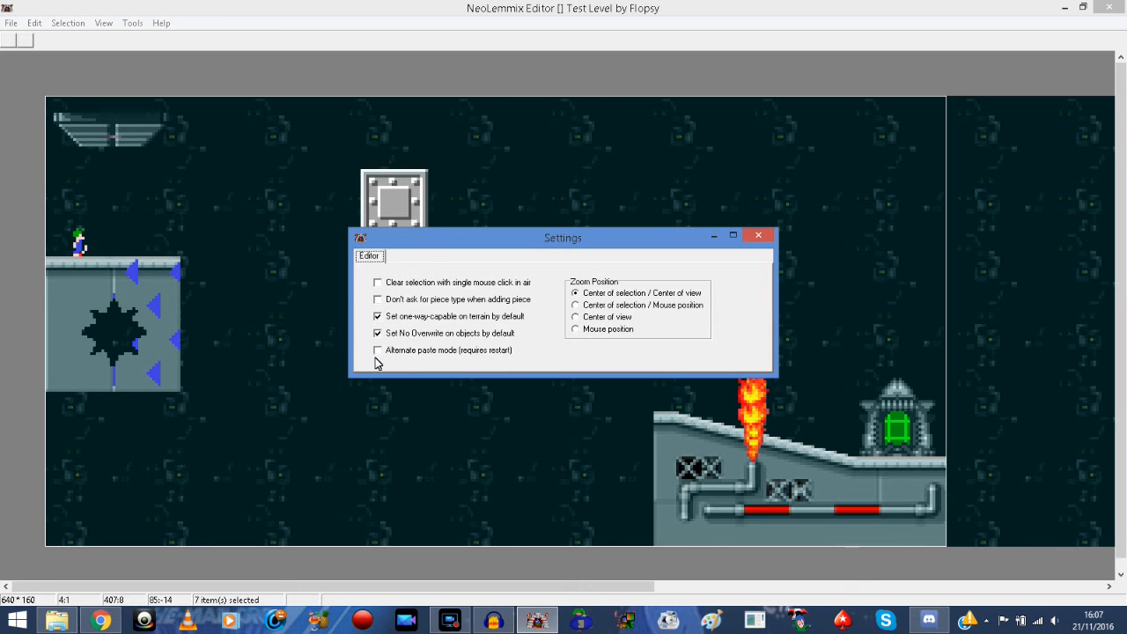
pyautogui.click(757, 227)
# Select the exit, toggle its No overwrite option off and back on in the Inspector, and close the Inspector.
pyautogui.click(918, 430)
pyautogui.click(104, 24)
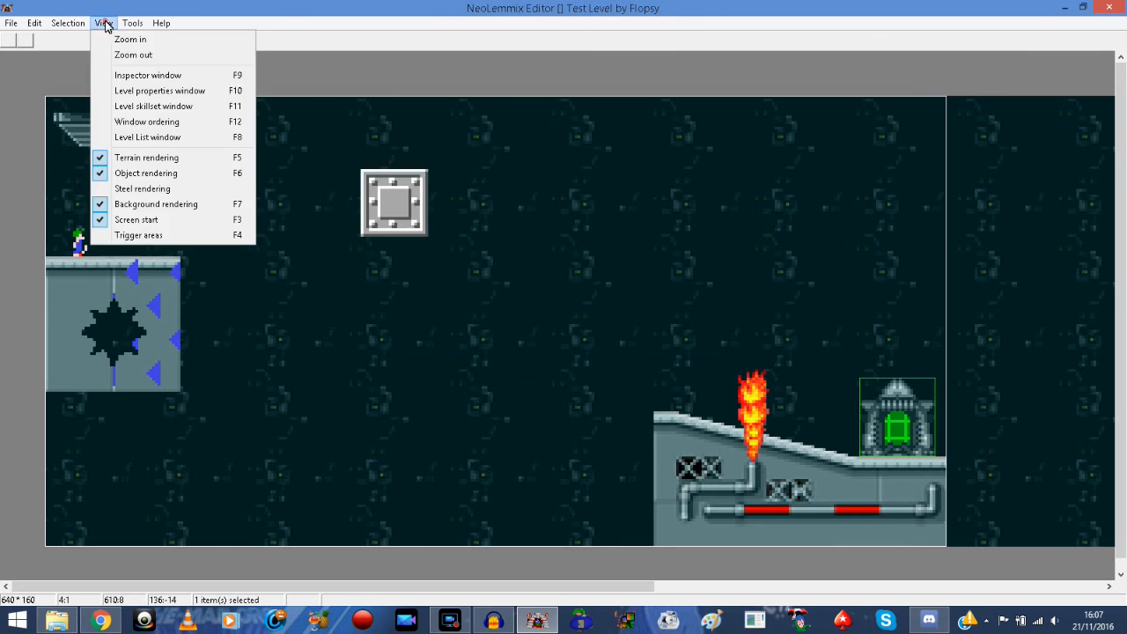
pyautogui.click(126, 76)
pyautogui.click(397, 294)
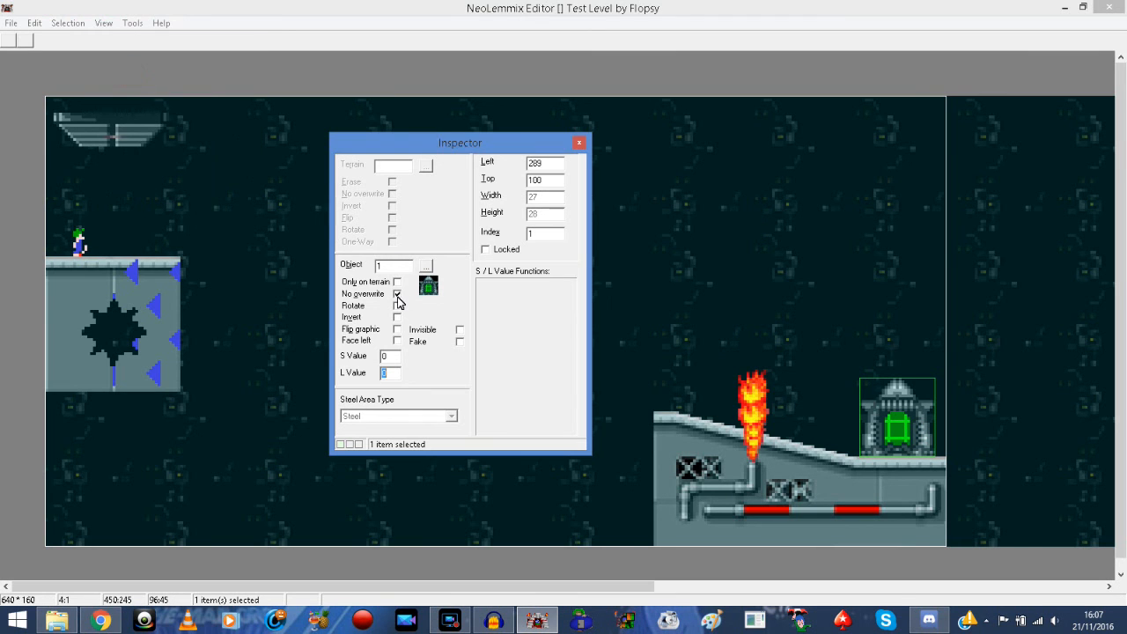
pyautogui.click(397, 295)
pyautogui.click(397, 297)
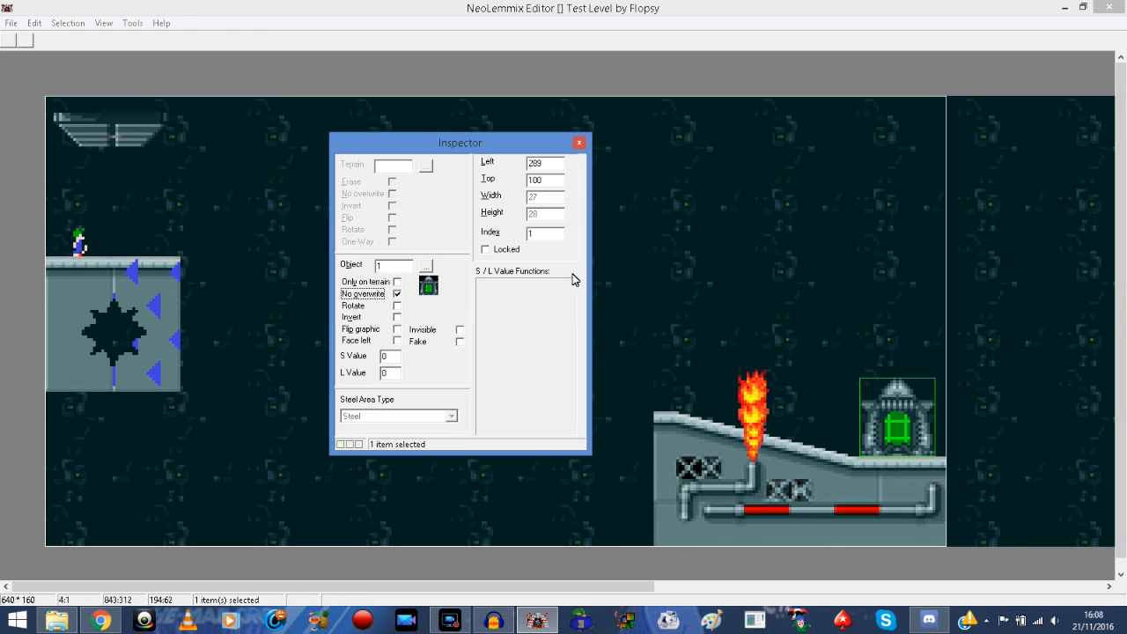
pyautogui.click(578, 143)
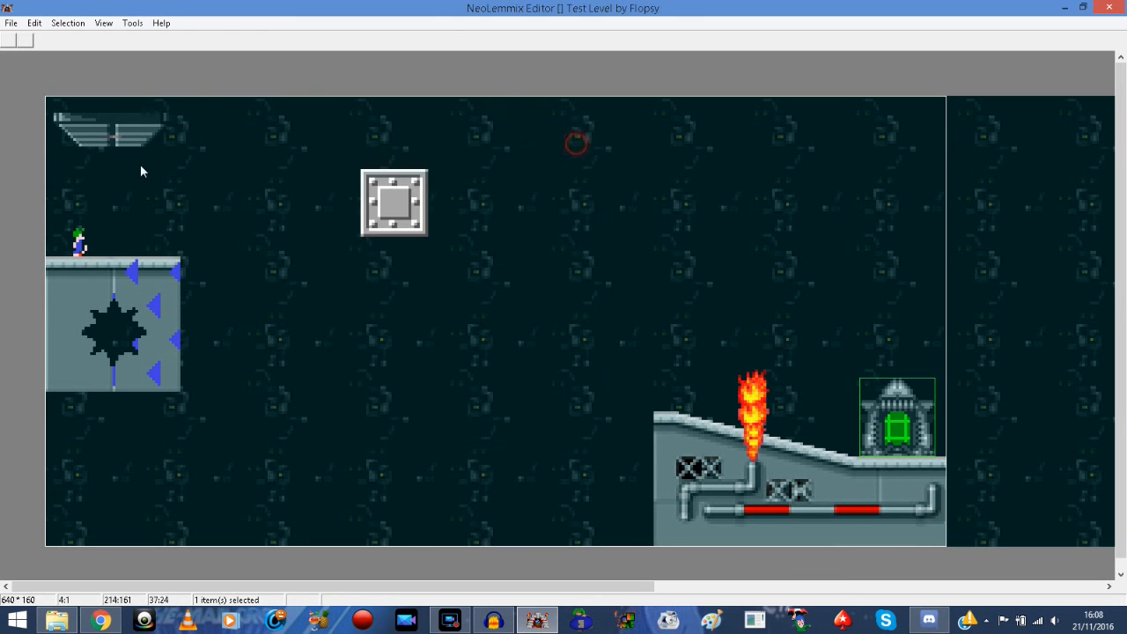
# Review the piece defaults and Zoom Position options in the editor settings, and close them unchanged.
pyautogui.click(99, 23)
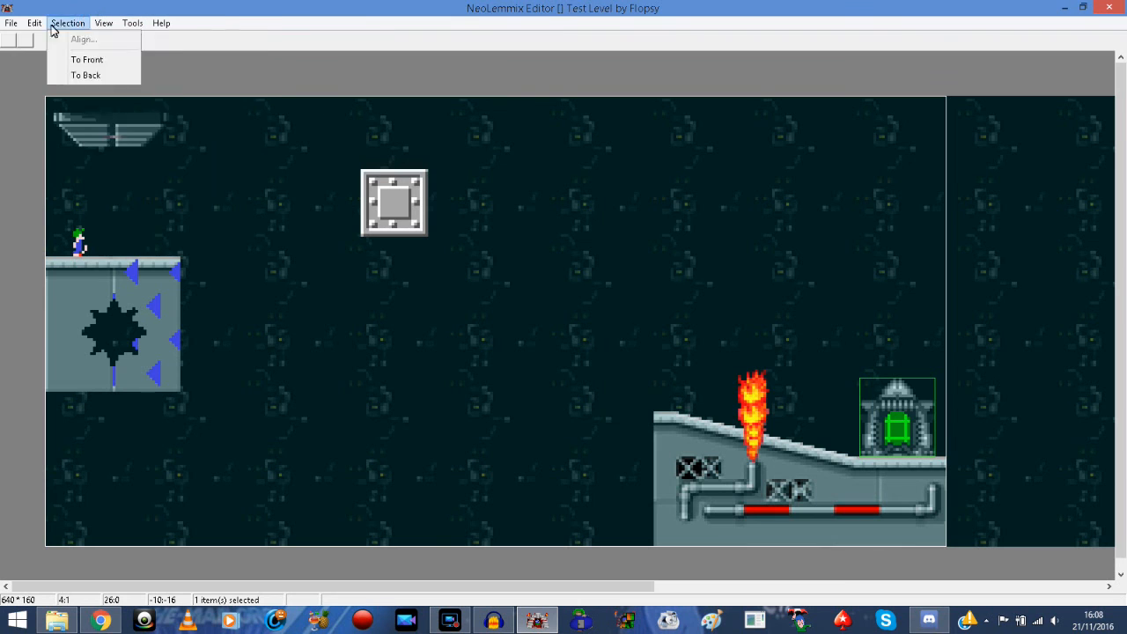
pyautogui.click(31, 97)
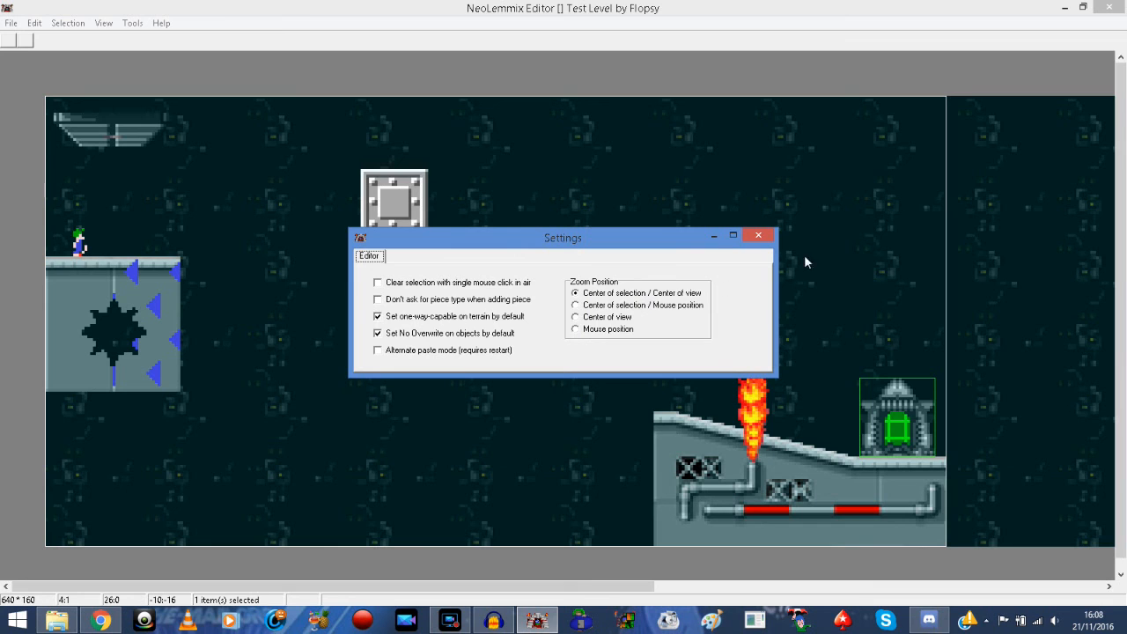
pyautogui.click(759, 234)
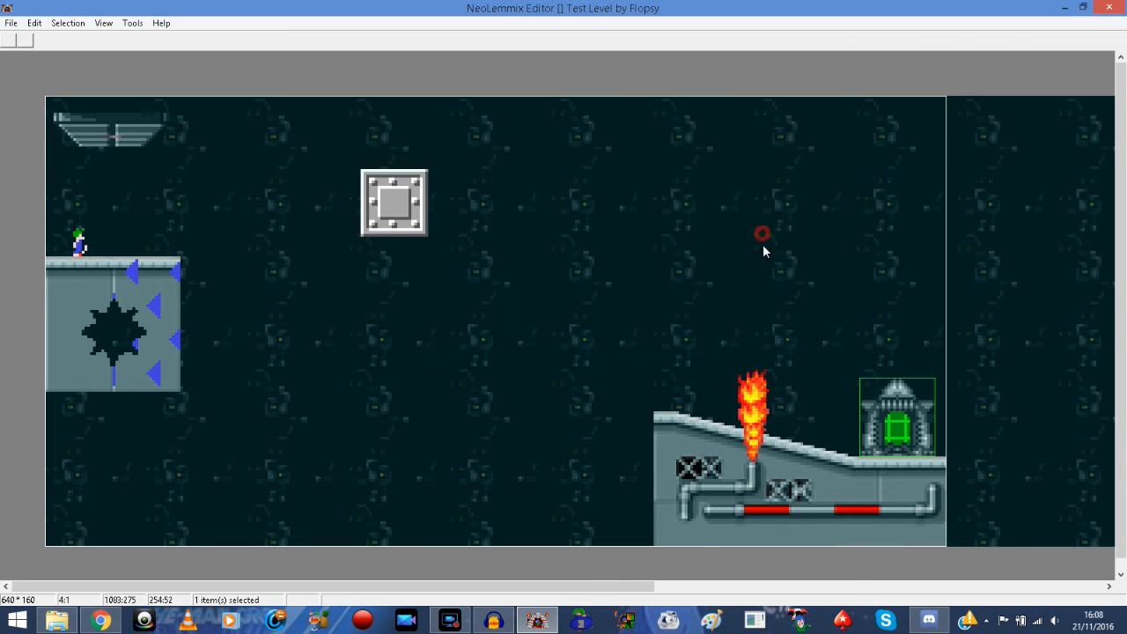
pyautogui.click(8, 25)
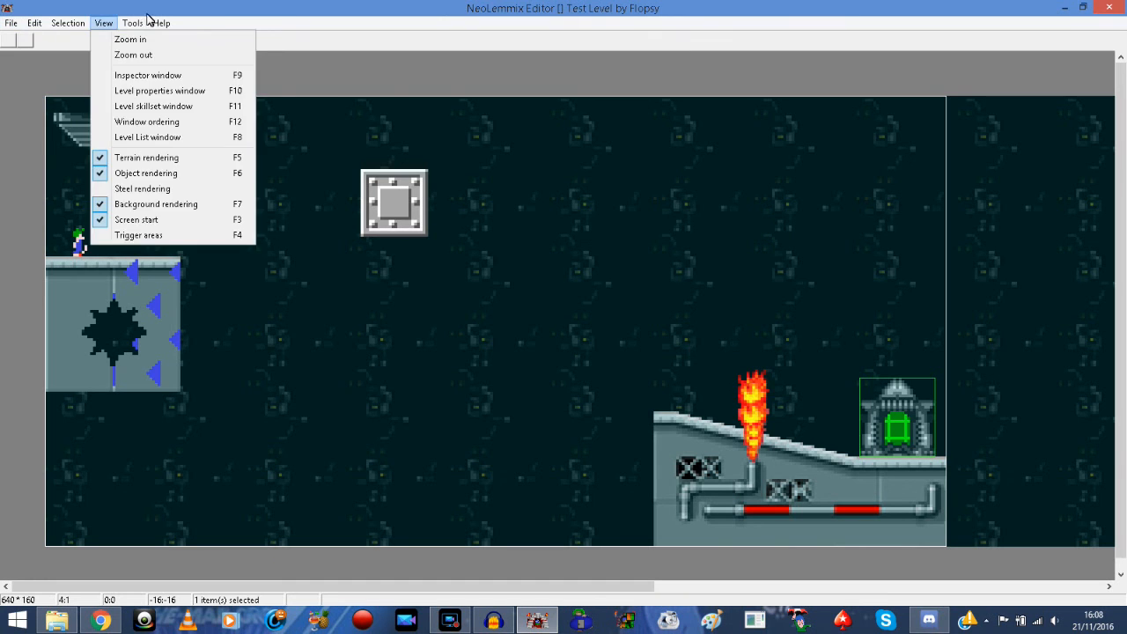
pyautogui.click(95, 23)
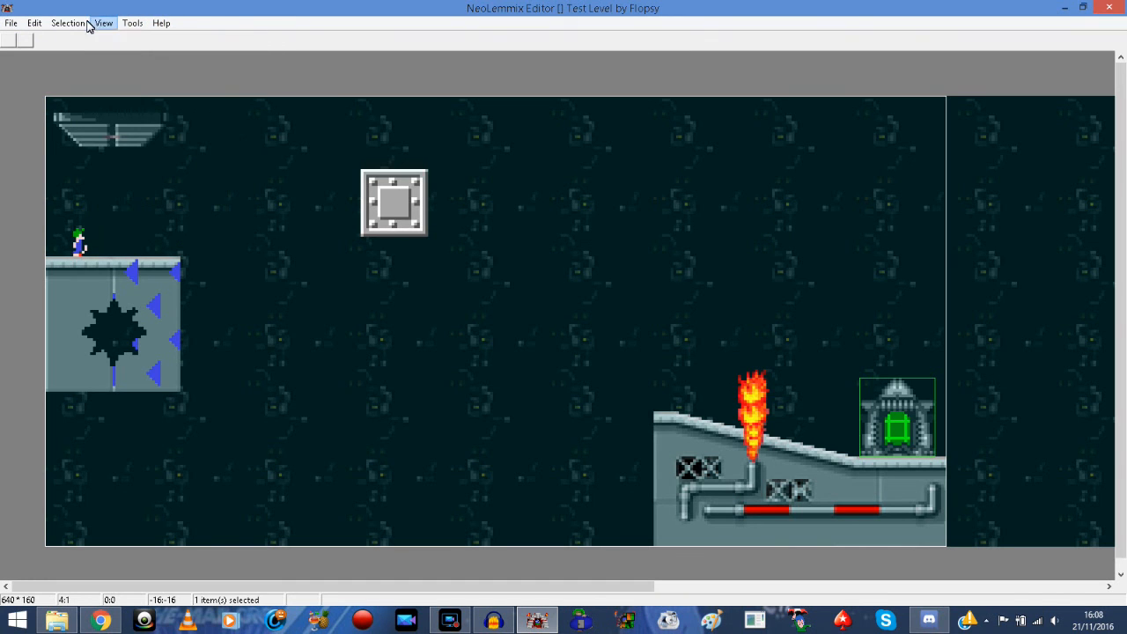
pyautogui.click(76, 23)
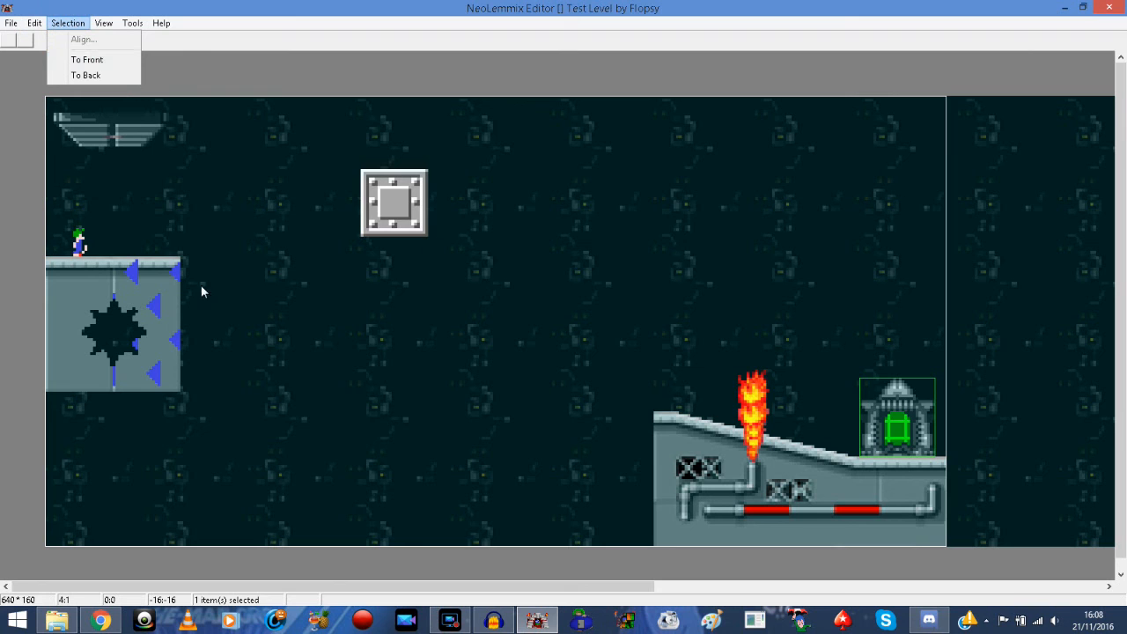
# Select the fire object, send it to the back, bring it to the front, and clear the selection.
pyautogui.click(756, 421)
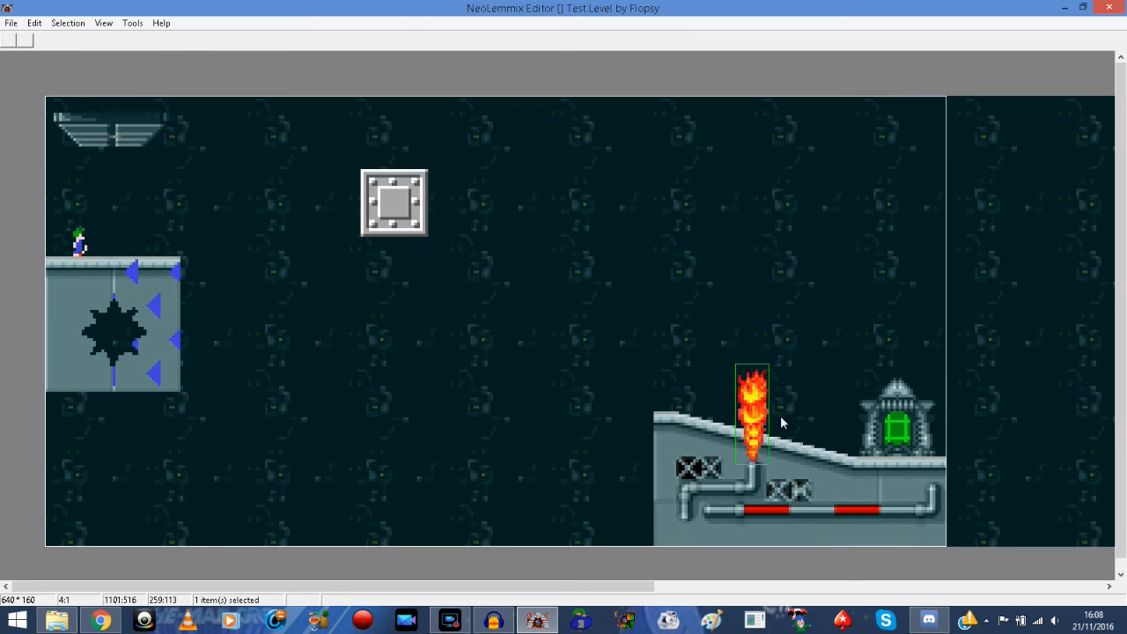
pyautogui.click(68, 23)
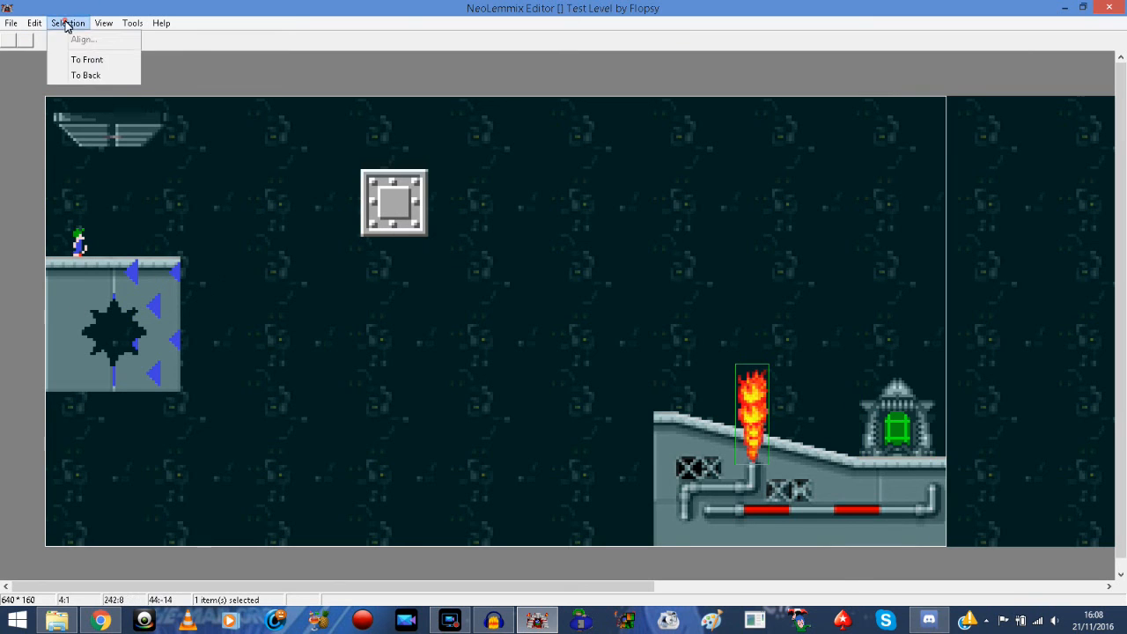
pyautogui.click(86, 75)
pyautogui.click(70, 24)
pyautogui.click(81, 58)
pyautogui.click(74, 22)
pyautogui.moveTo(40, 24)
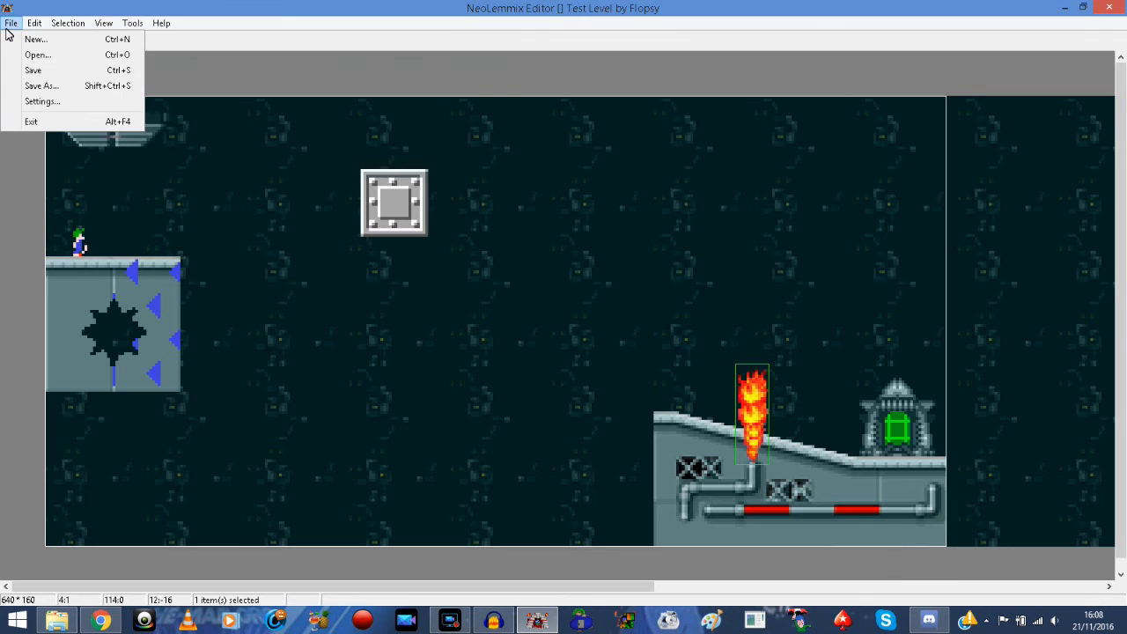
pyautogui.click(612, 268)
# Save the level in the Created Levels folder as "test level", using the Lemmix level file (*.lvl) type.
pyautogui.click(11, 22)
pyautogui.moveTo(63, 26)
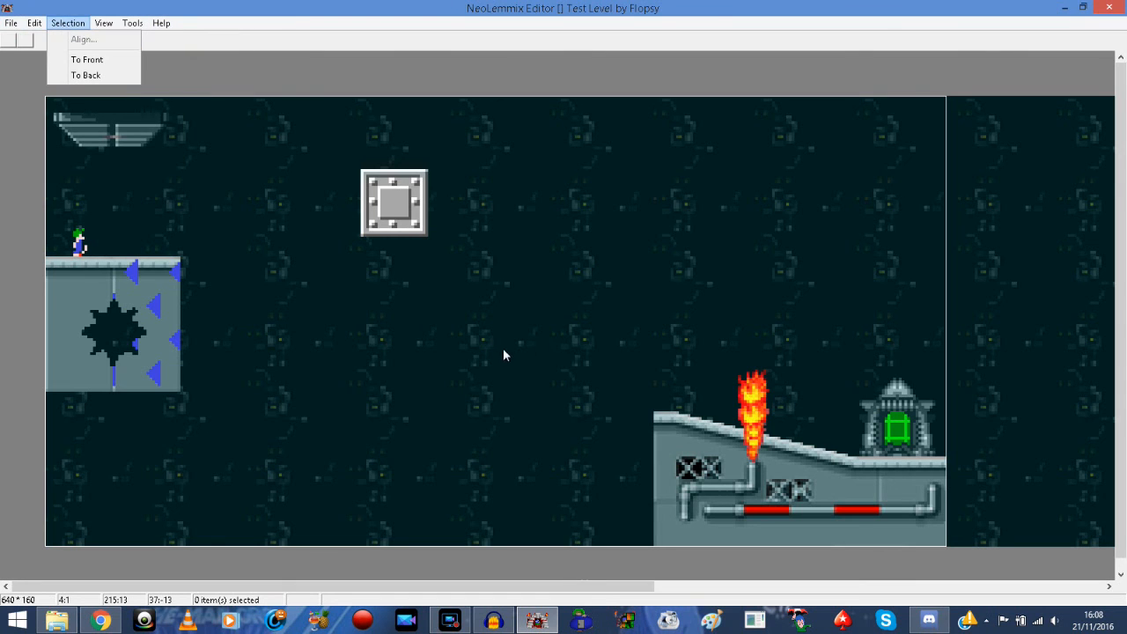
pyautogui.moveTo(11, 27)
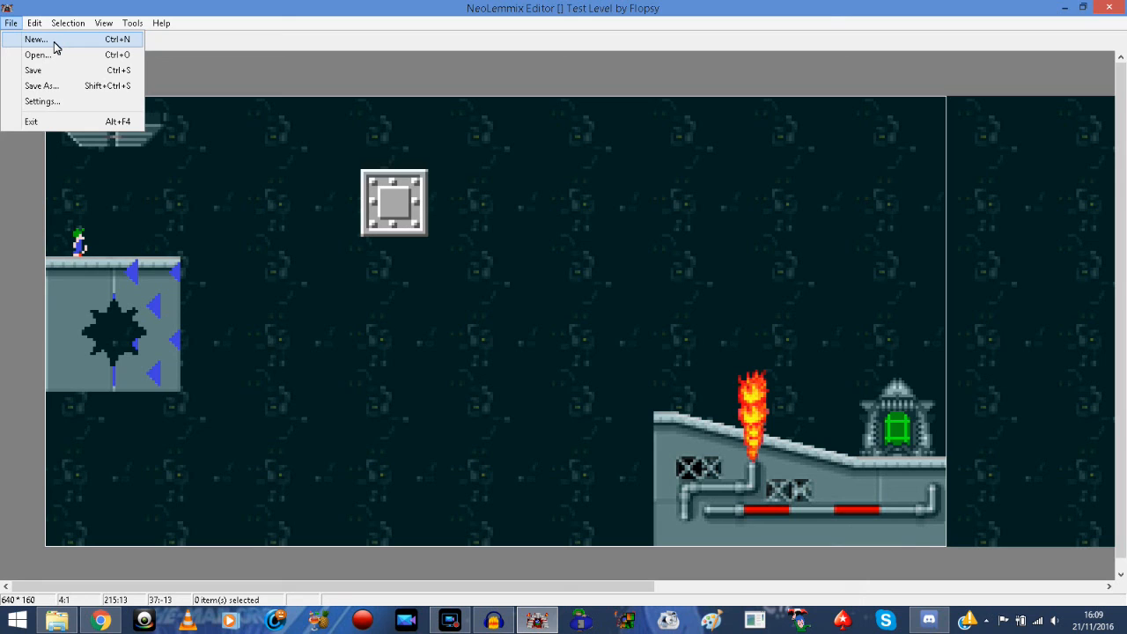
pyautogui.click(41, 85)
pyautogui.write('test level')
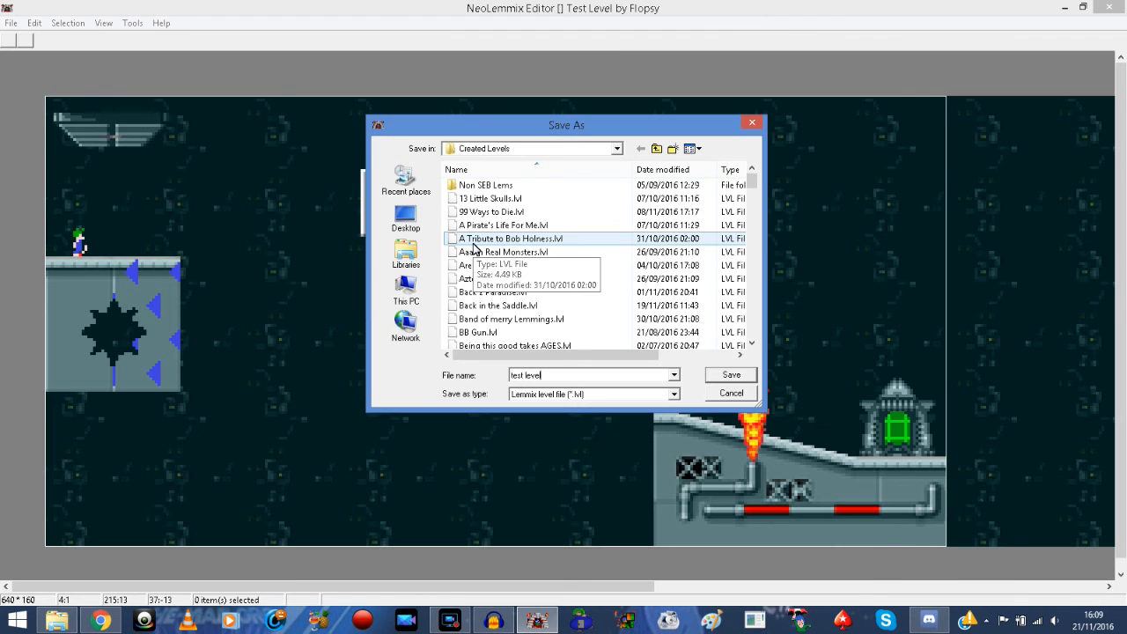
pyautogui.click(609, 394)
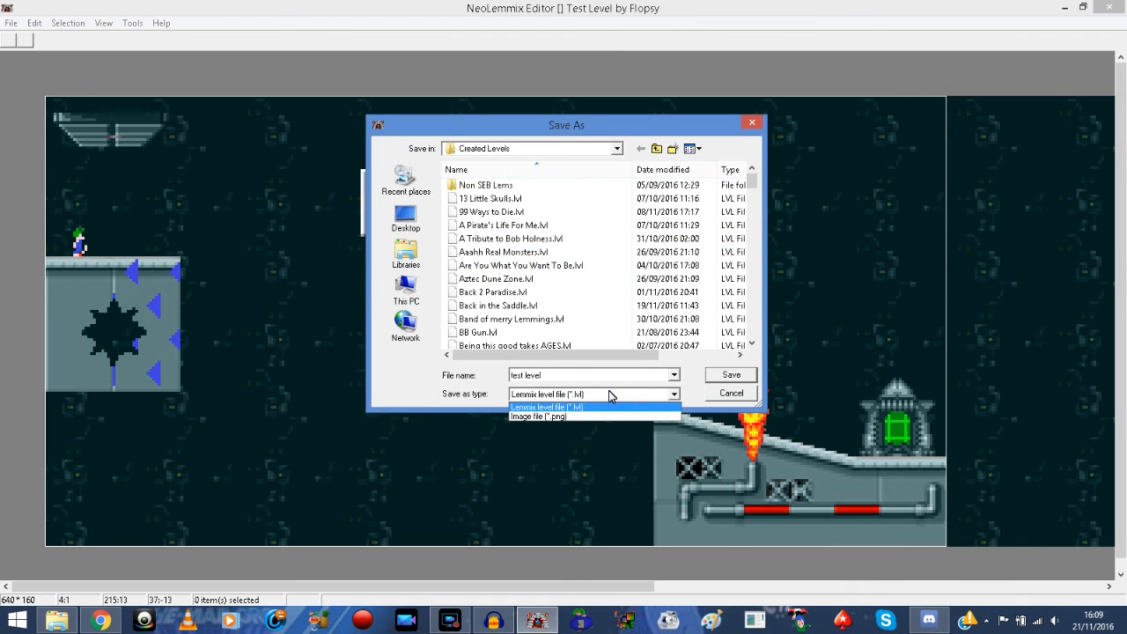
pyautogui.click(553, 407)
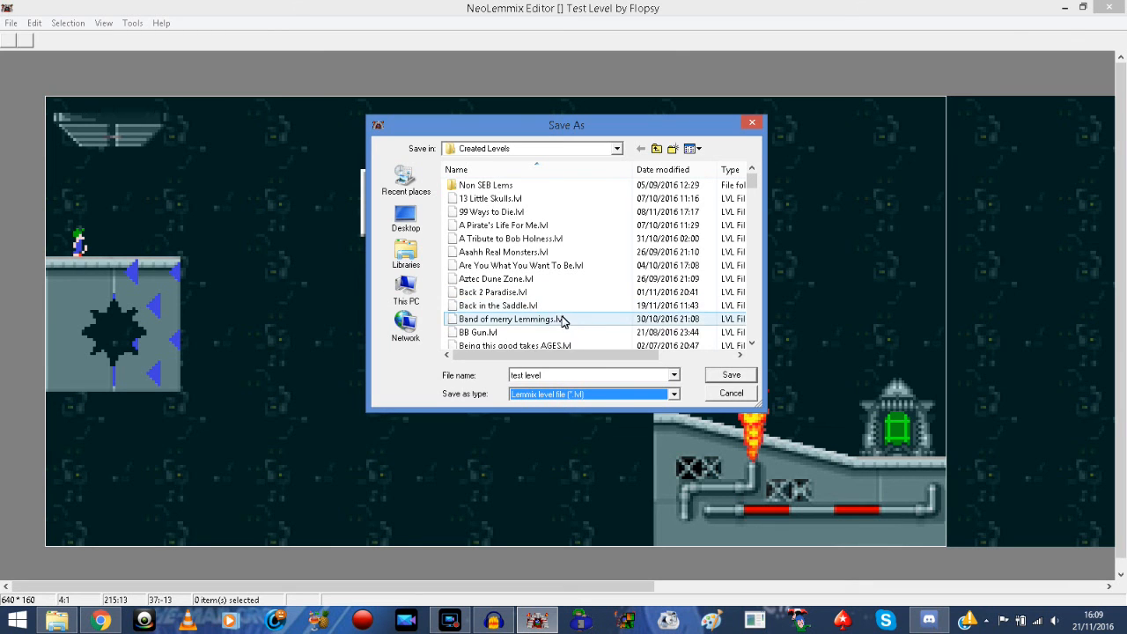
pyautogui.click(572, 394)
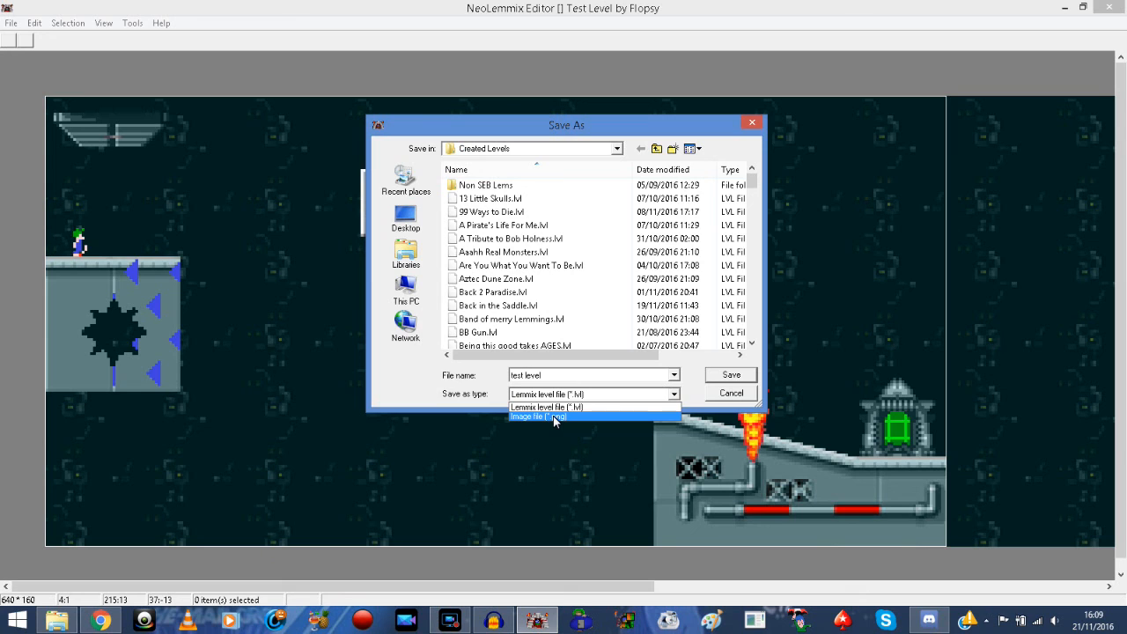
pyautogui.click(556, 407)
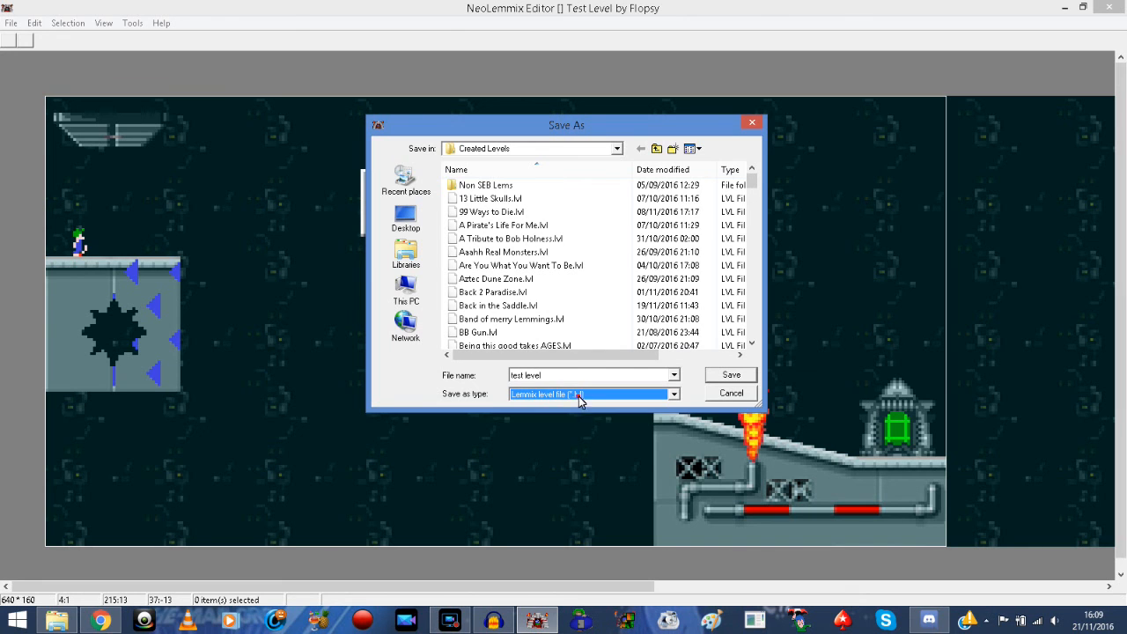
pyautogui.click(582, 394)
pyautogui.click(578, 407)
pyautogui.click(742, 376)
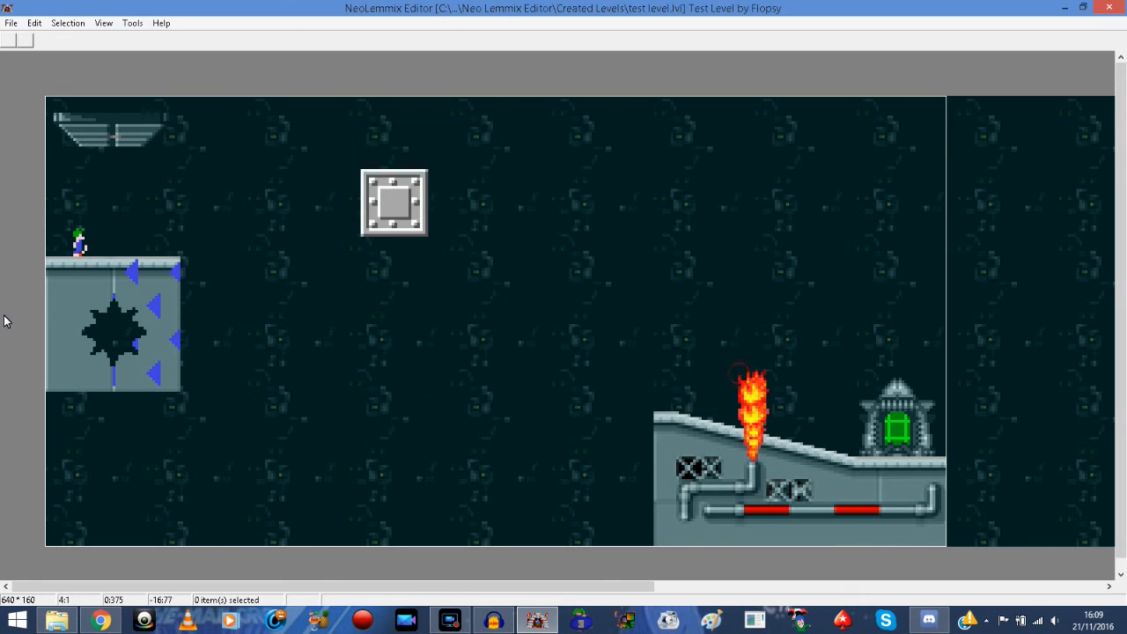
# Close and restart the editor, and open test level.lvl from the Created Levels folder.
pyautogui.click(1103, 7)
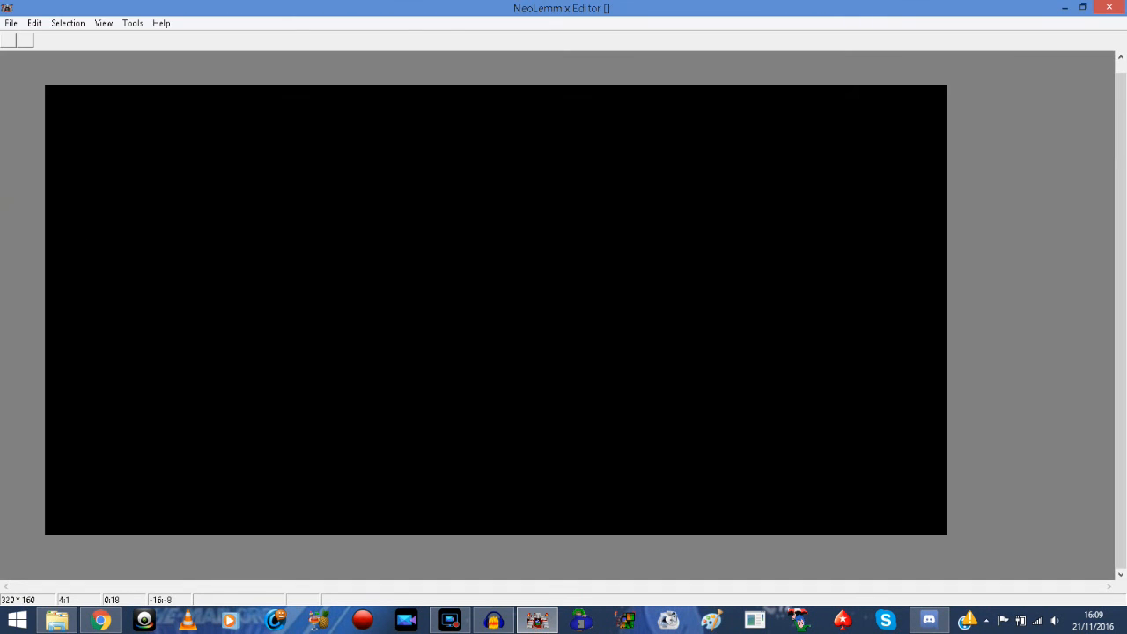
pyautogui.click(10, 23)
pyautogui.click(35, 55)
pyautogui.moveTo(753, 178); pyautogui.dragTo(738, 333)
pyautogui.scroll(7, 738, 333)
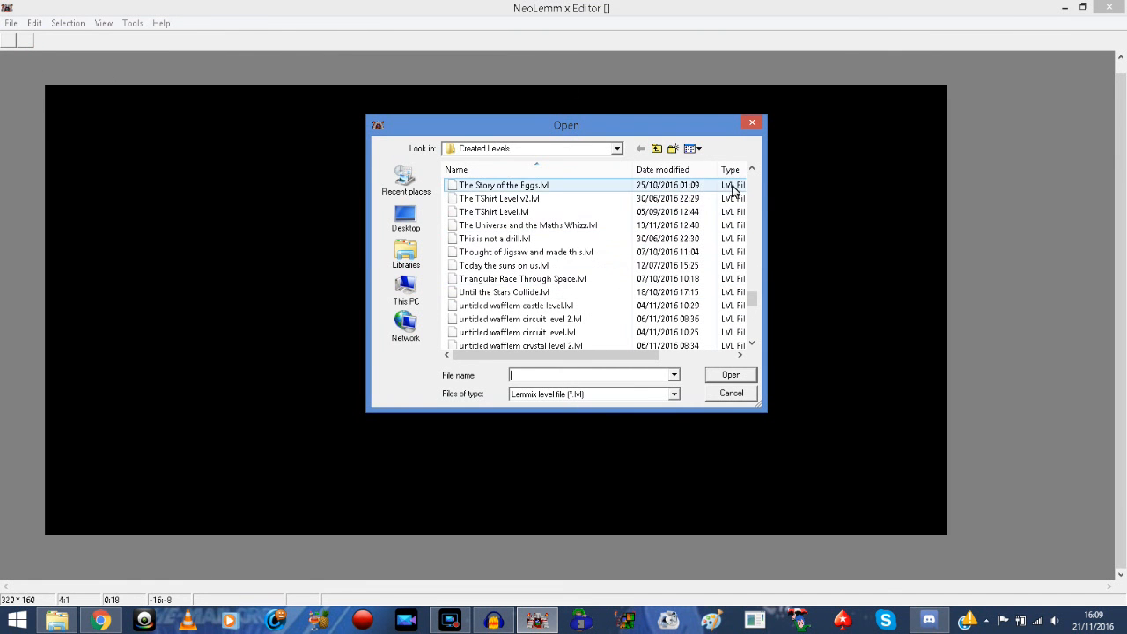
pyautogui.scroll(4, 735, 187)
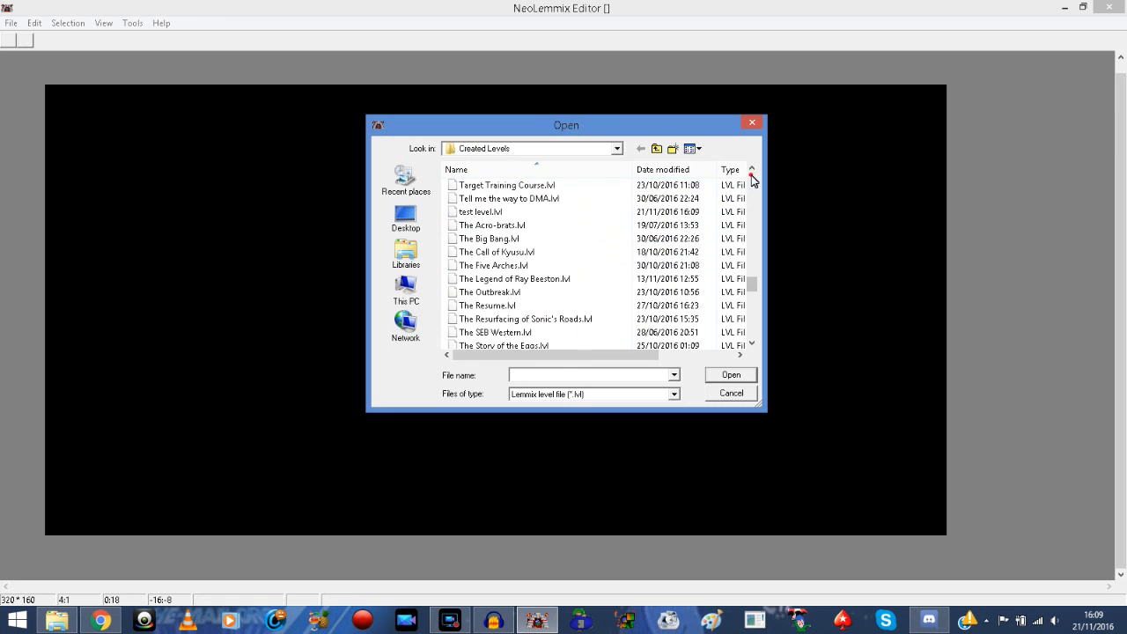
pyautogui.doubleClick(480, 211)
pyautogui.moveTo(397, 584); pyautogui.dragTo(232, 588)
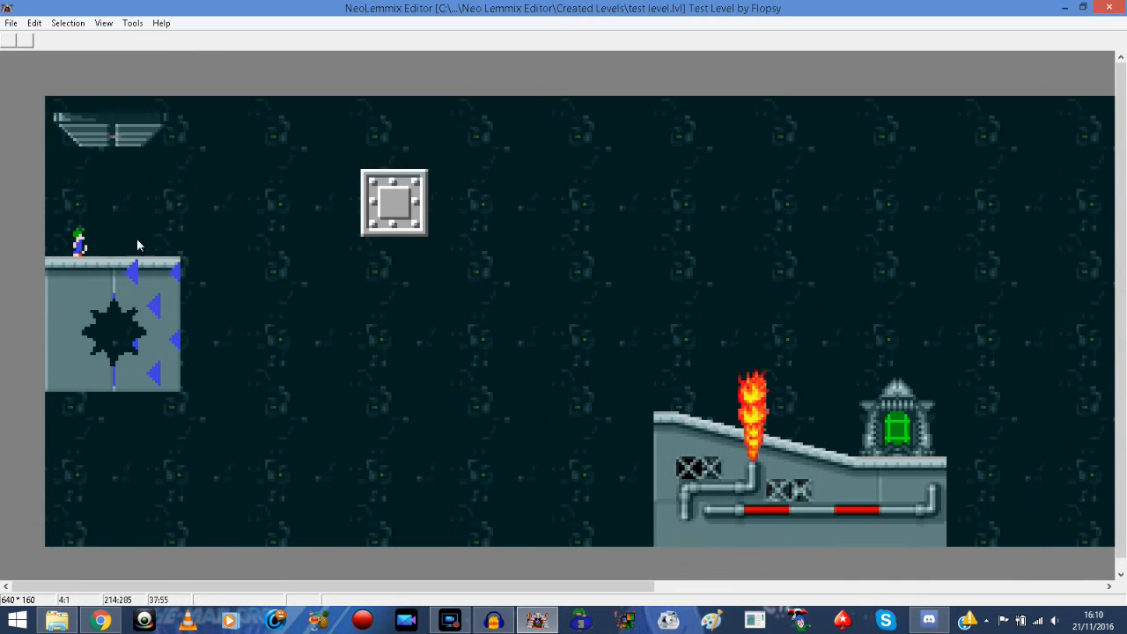
# Look at the Save As dialog for the opened level and cancel it.
pyautogui.click(12, 23)
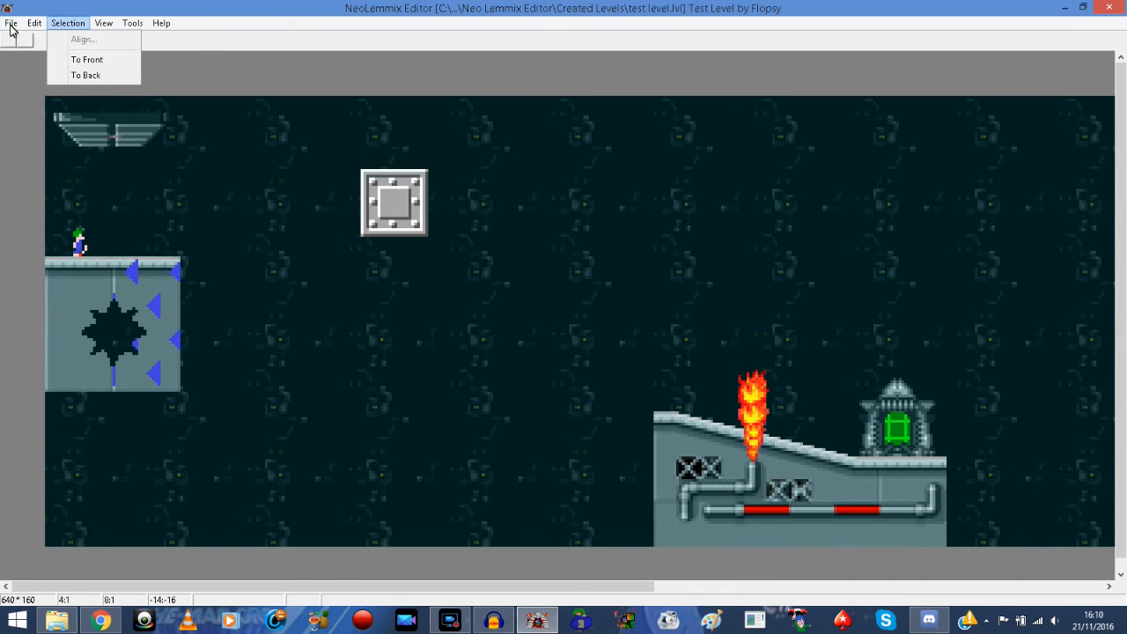
pyautogui.moveTo(10, 26)
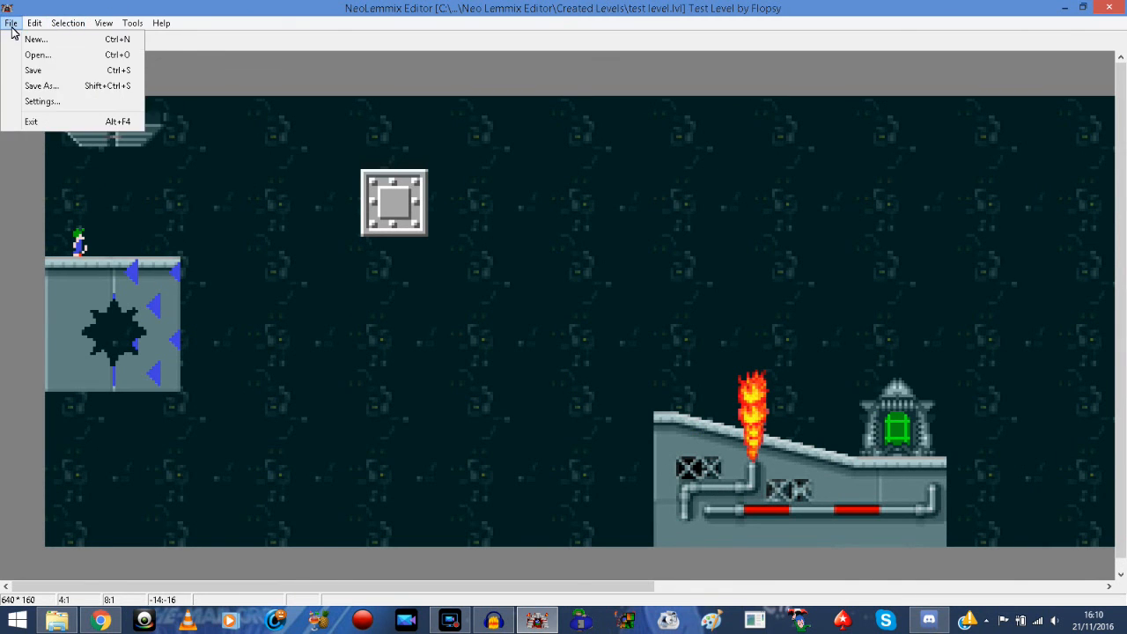
pyautogui.click(49, 87)
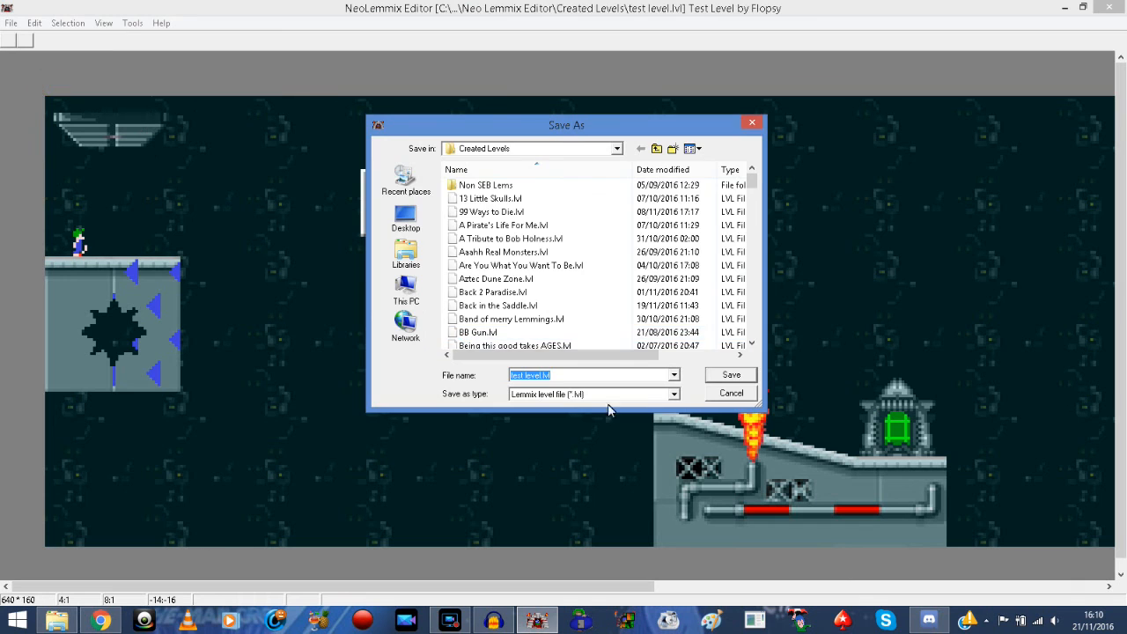
pyautogui.click(724, 392)
# Save the level several times to its existing file, test level.lvl.
pyautogui.click(14, 22)
pyautogui.click(29, 69)
pyautogui.click(12, 24)
pyautogui.click(28, 70)
pyautogui.click(11, 23)
pyautogui.click(28, 72)
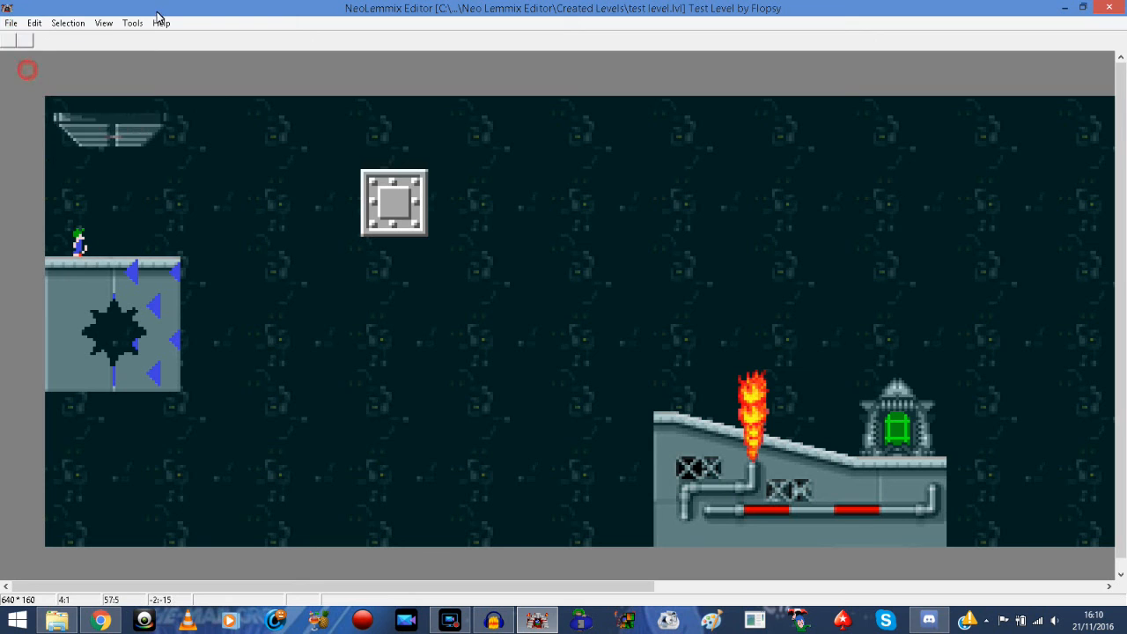
pyautogui.click(11, 23)
pyautogui.moveTo(86, 27)
pyautogui.click(104, 4)
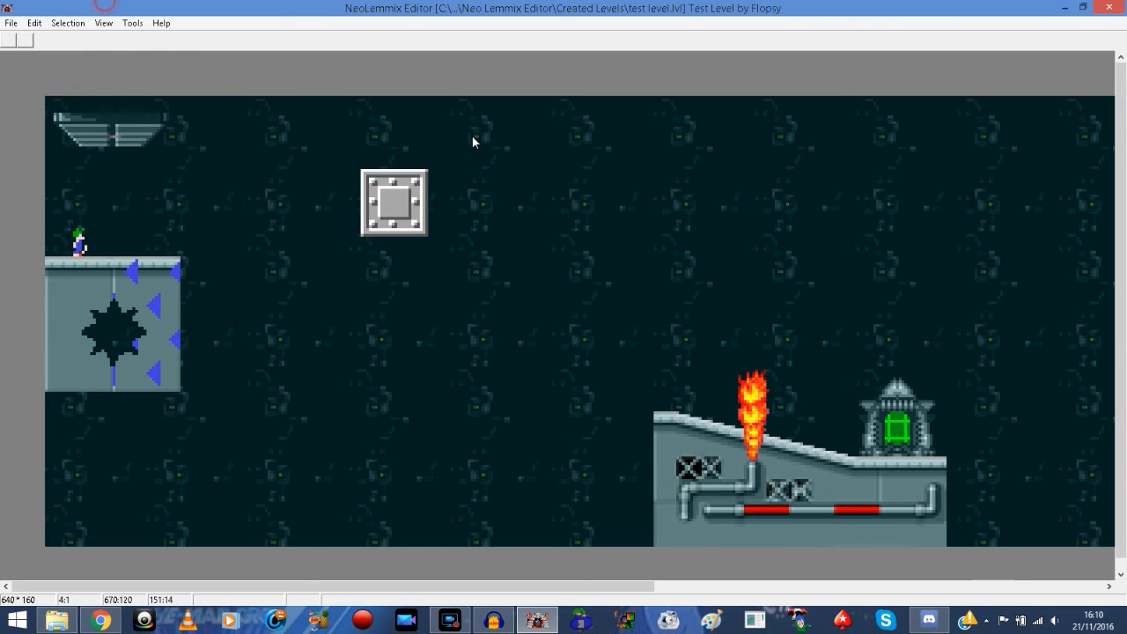